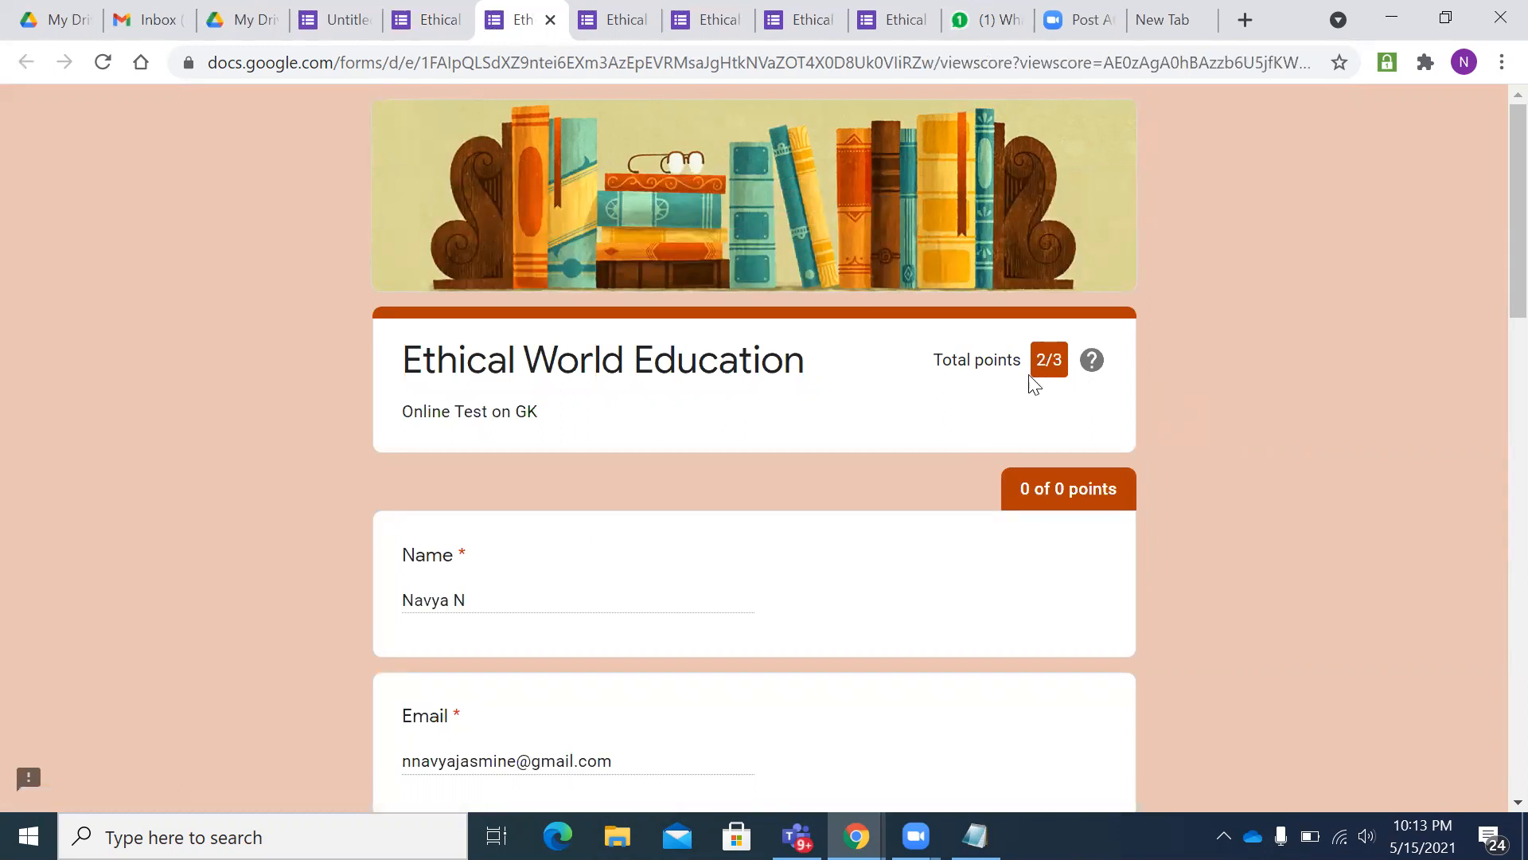
- Scroll through the scored quiz response's right and wrong answers, then switch to the My Drive tab
{"action": "scroll", "coordinate": [952, 559], "scroll_direction": "down", "scroll_amount": 1}
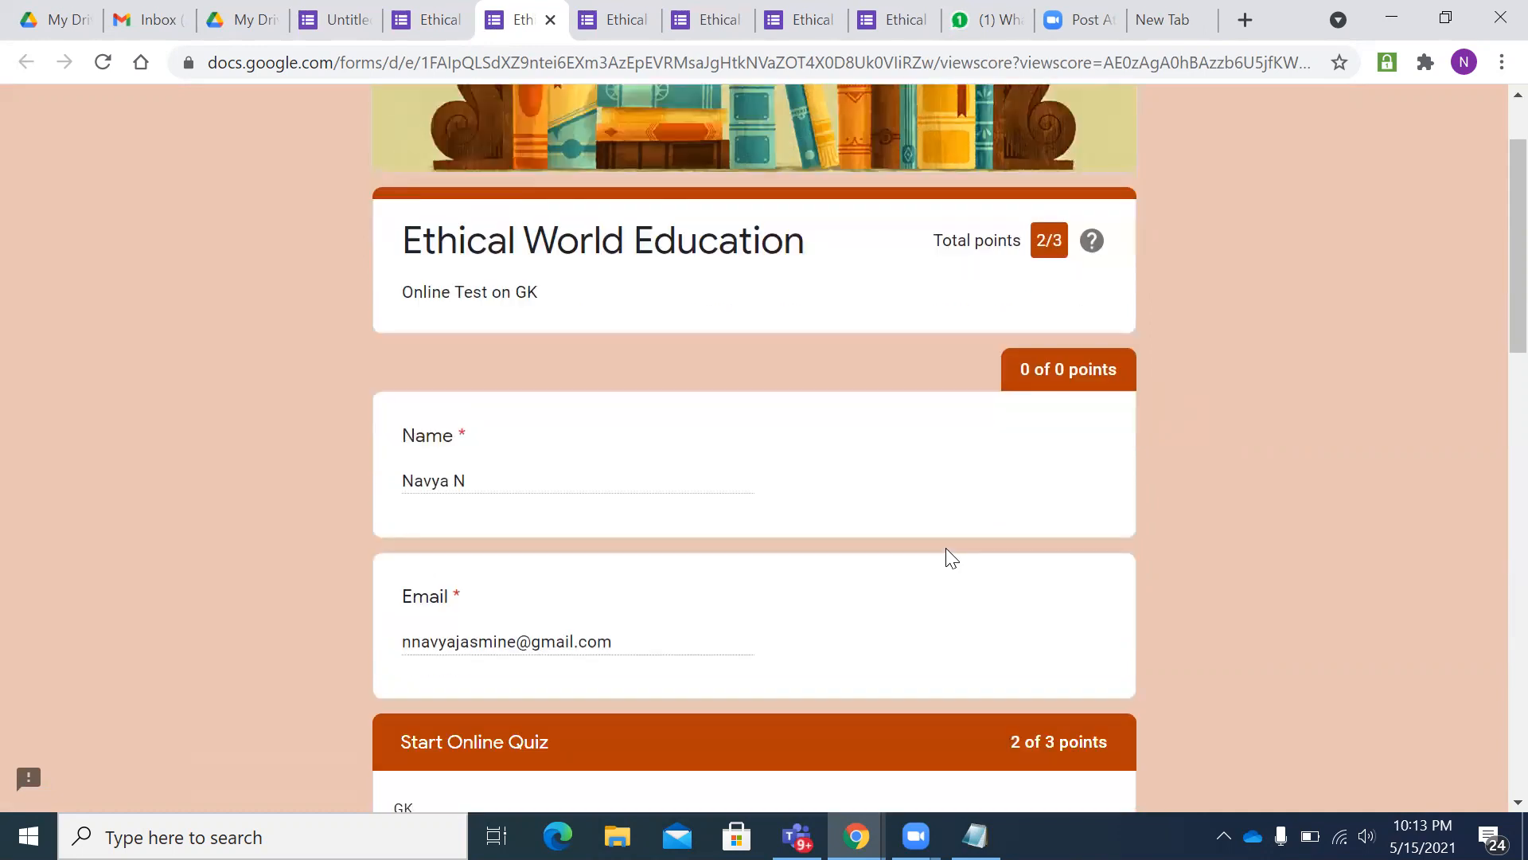
{"action": "scroll", "coordinate": [952, 559], "scroll_direction": "down", "scroll_amount": 6}
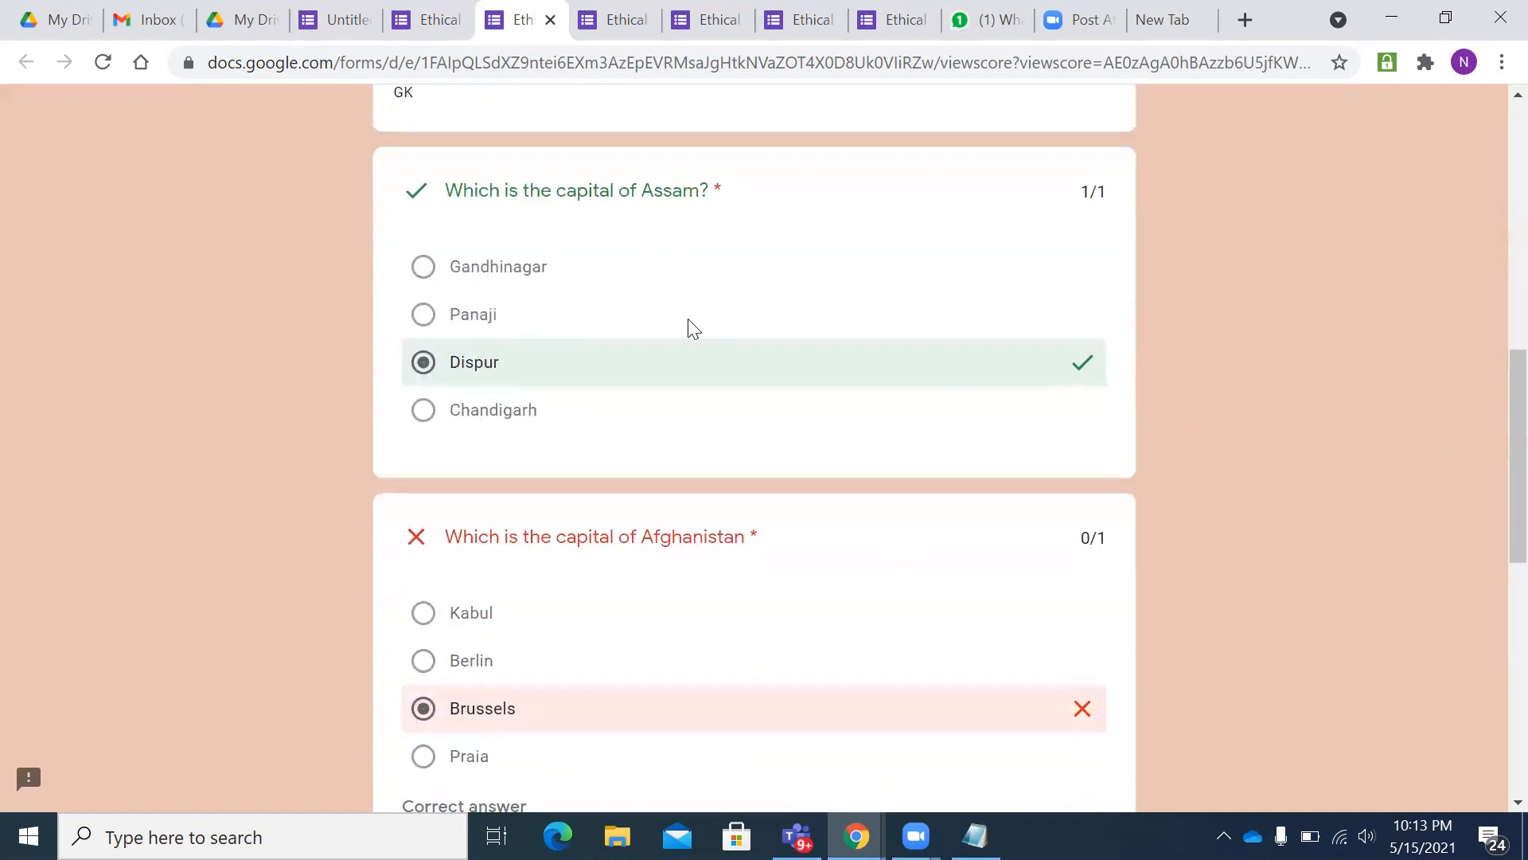
{"action": "scroll", "coordinate": [592, 484], "scroll_direction": "down", "scroll_amount": 1}
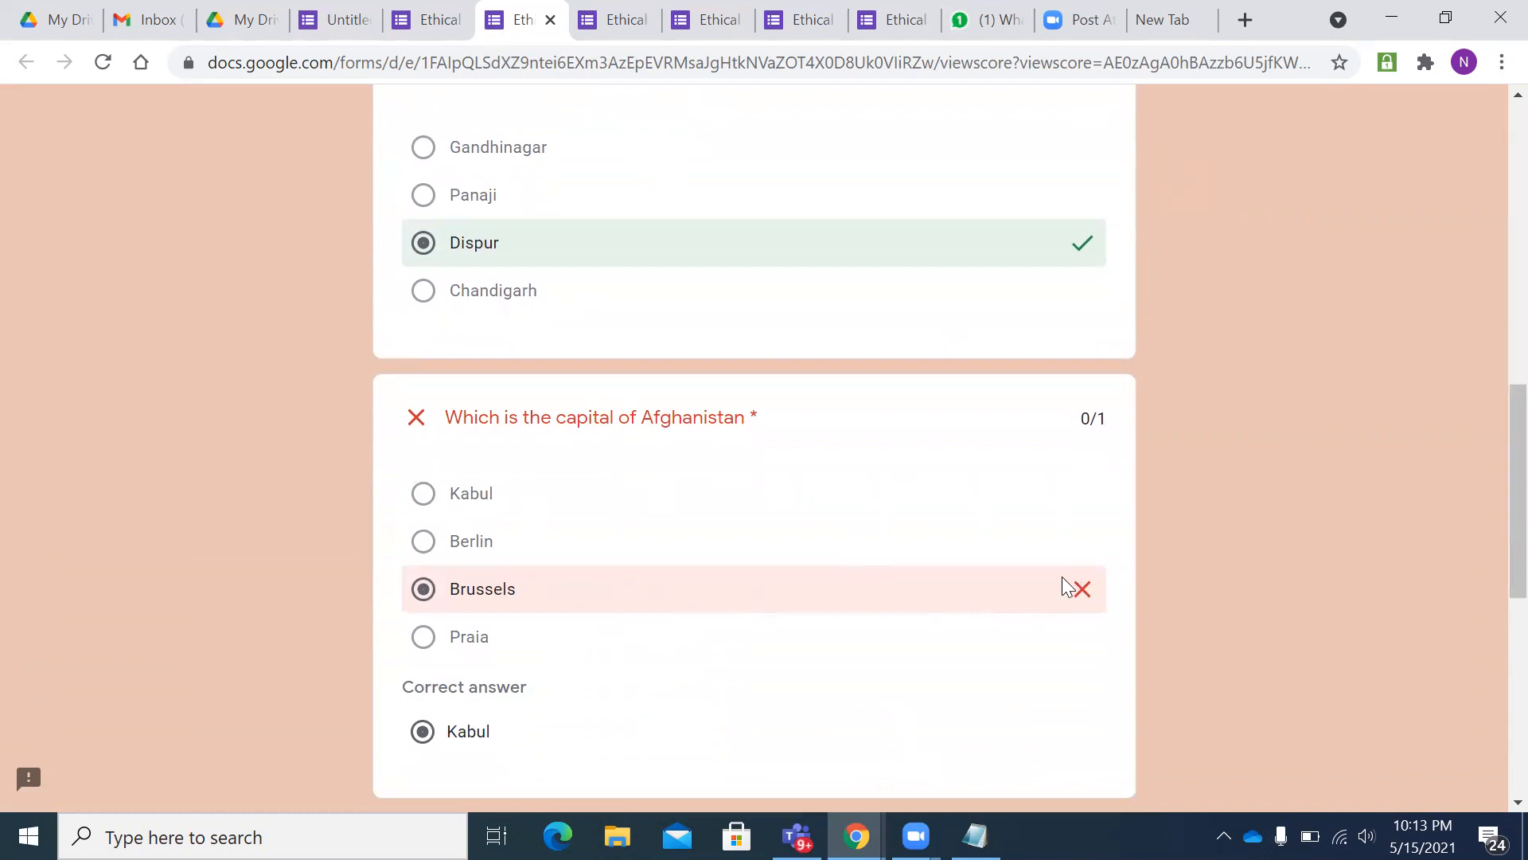
{"action": "scroll", "coordinate": [655, 581], "scroll_direction": "down", "scroll_amount": 1}
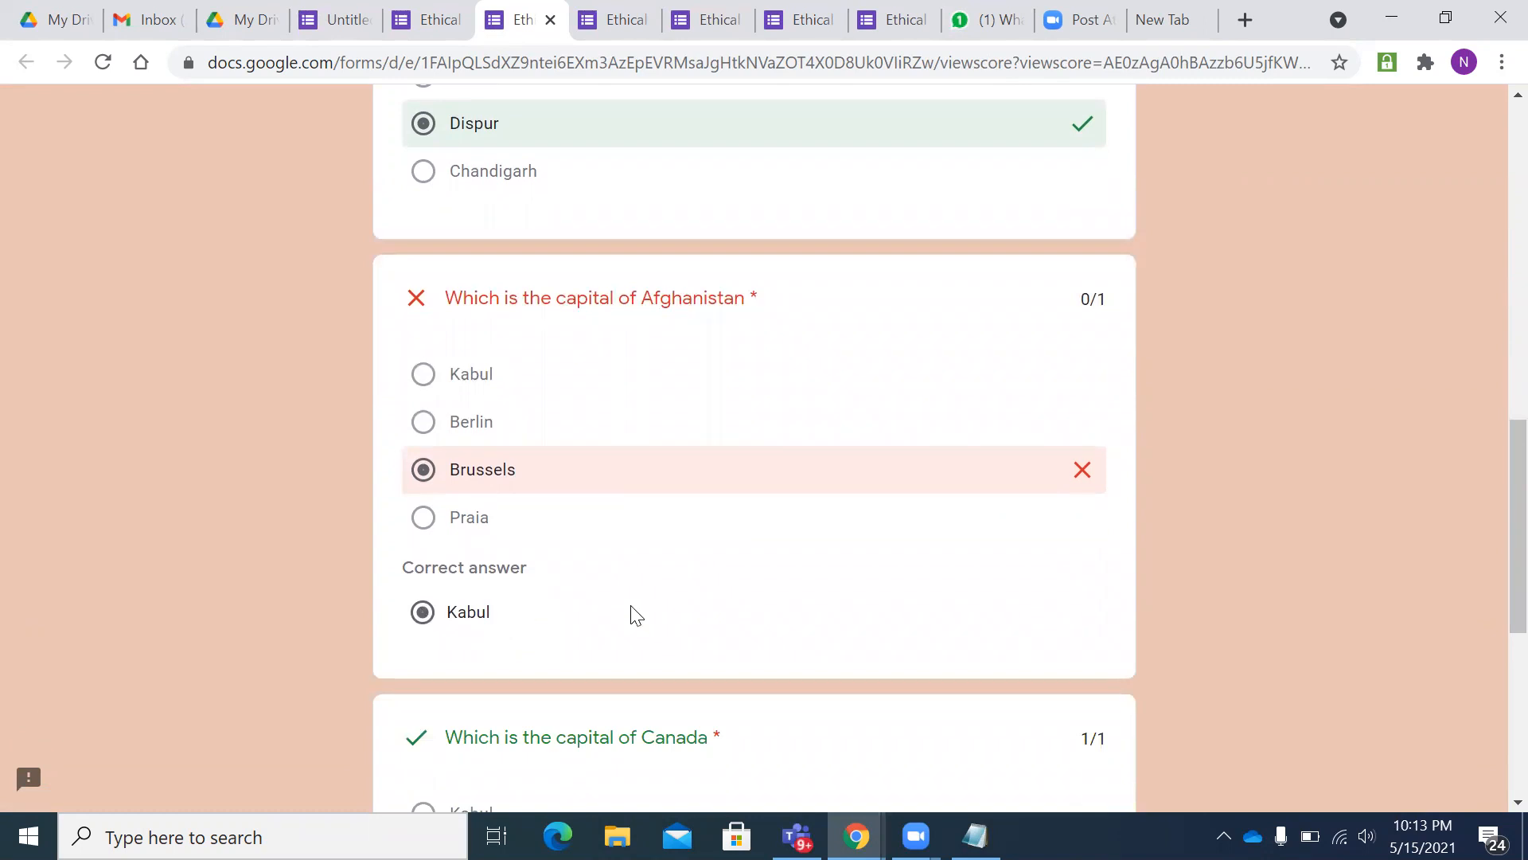
{"action": "scroll", "coordinate": [631, 614], "scroll_direction": "up", "scroll_amount": 2}
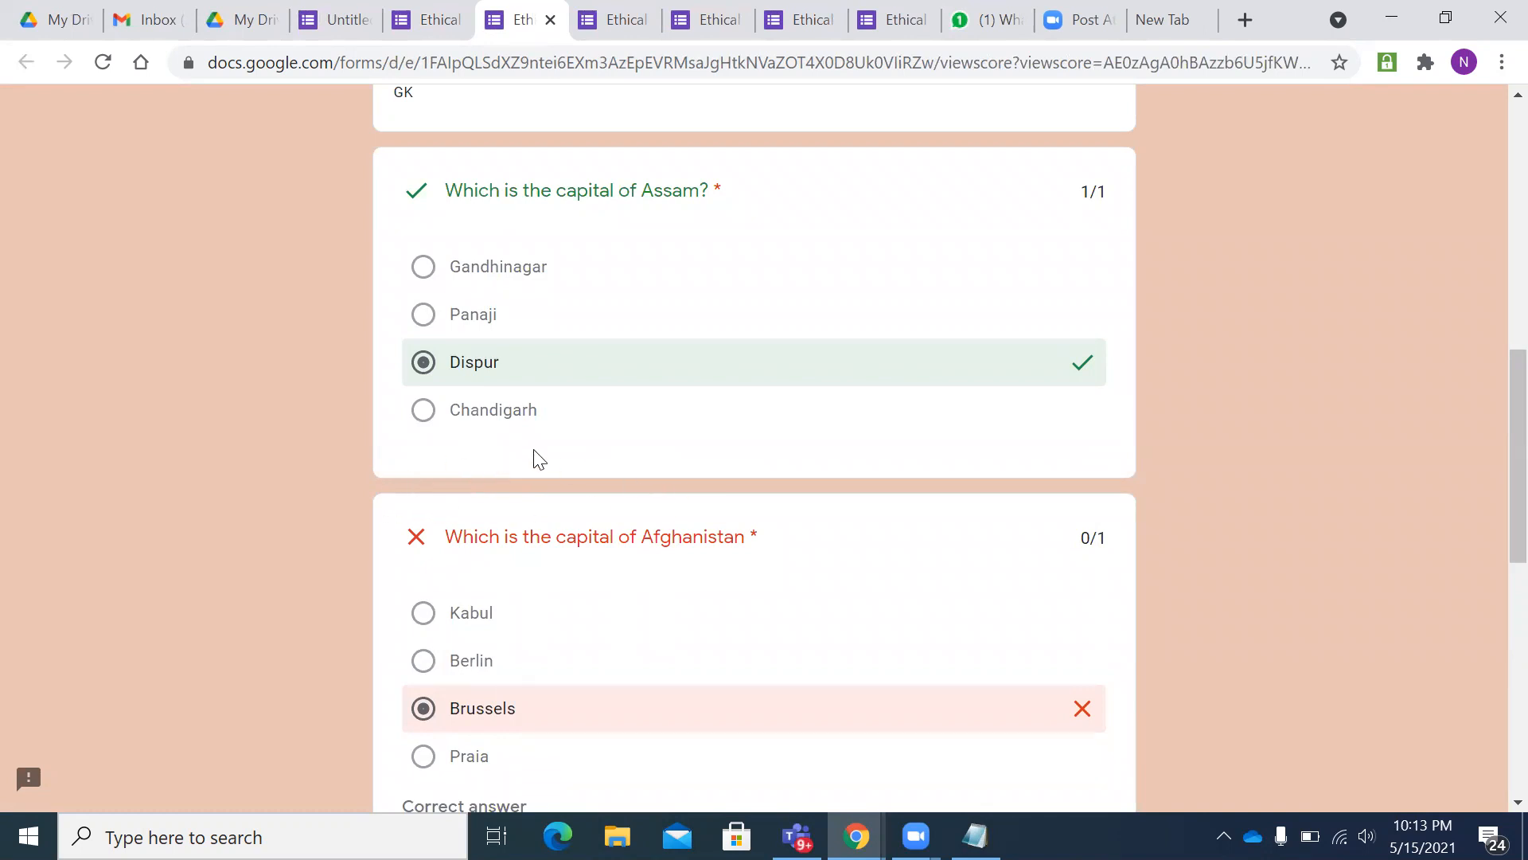
{"action": "scroll", "coordinate": [743, 539], "scroll_direction": "down", "scroll_amount": 7}
{"action": "scroll", "coordinate": [746, 543], "scroll_direction": "up", "scroll_amount": 2}
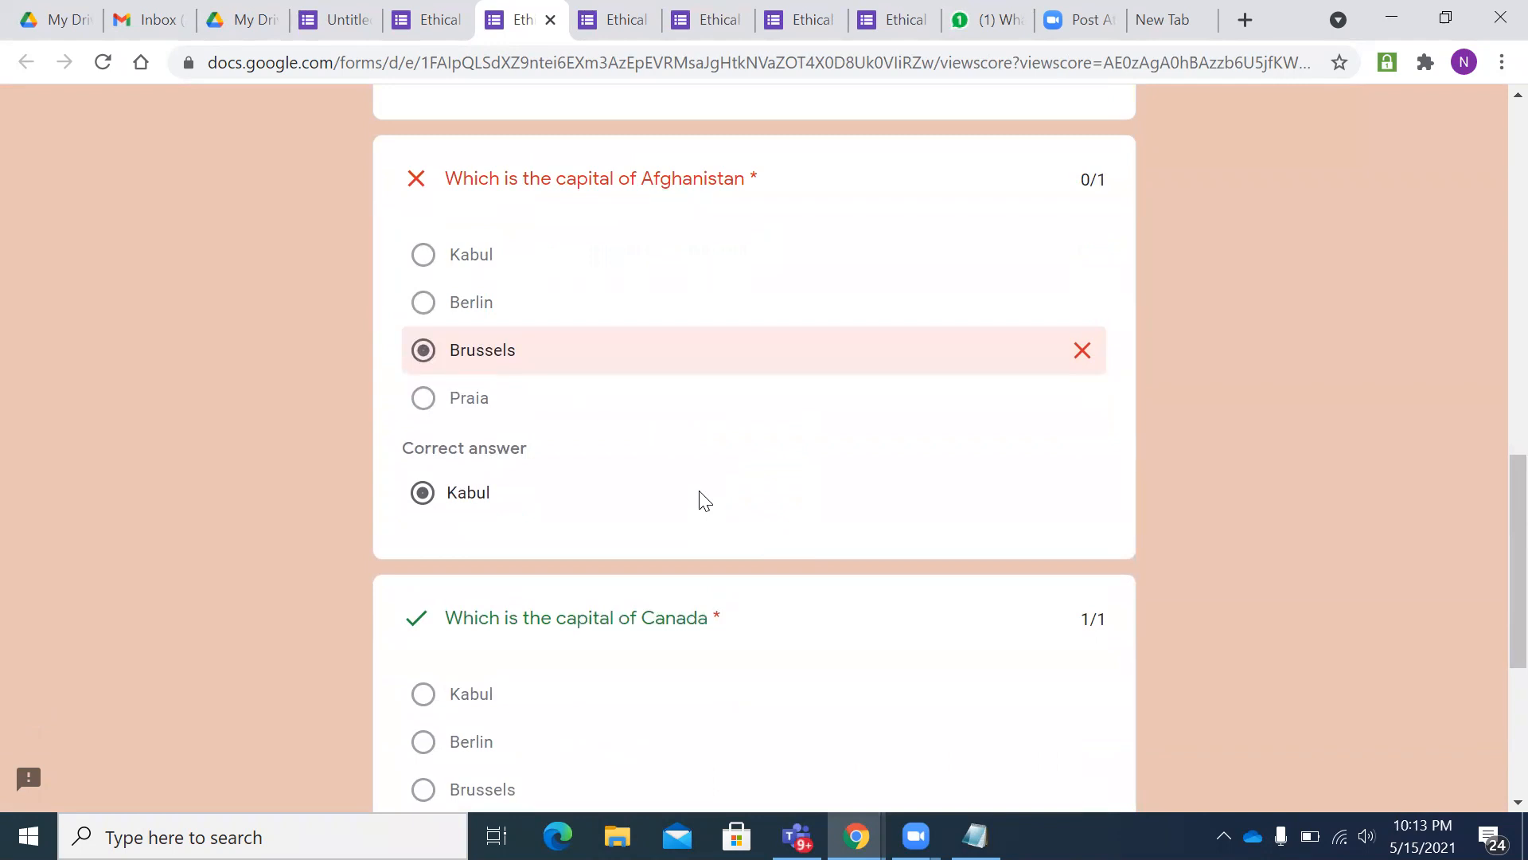
{"action": "scroll", "coordinate": [704, 500], "scroll_direction": "up", "scroll_amount": 4}
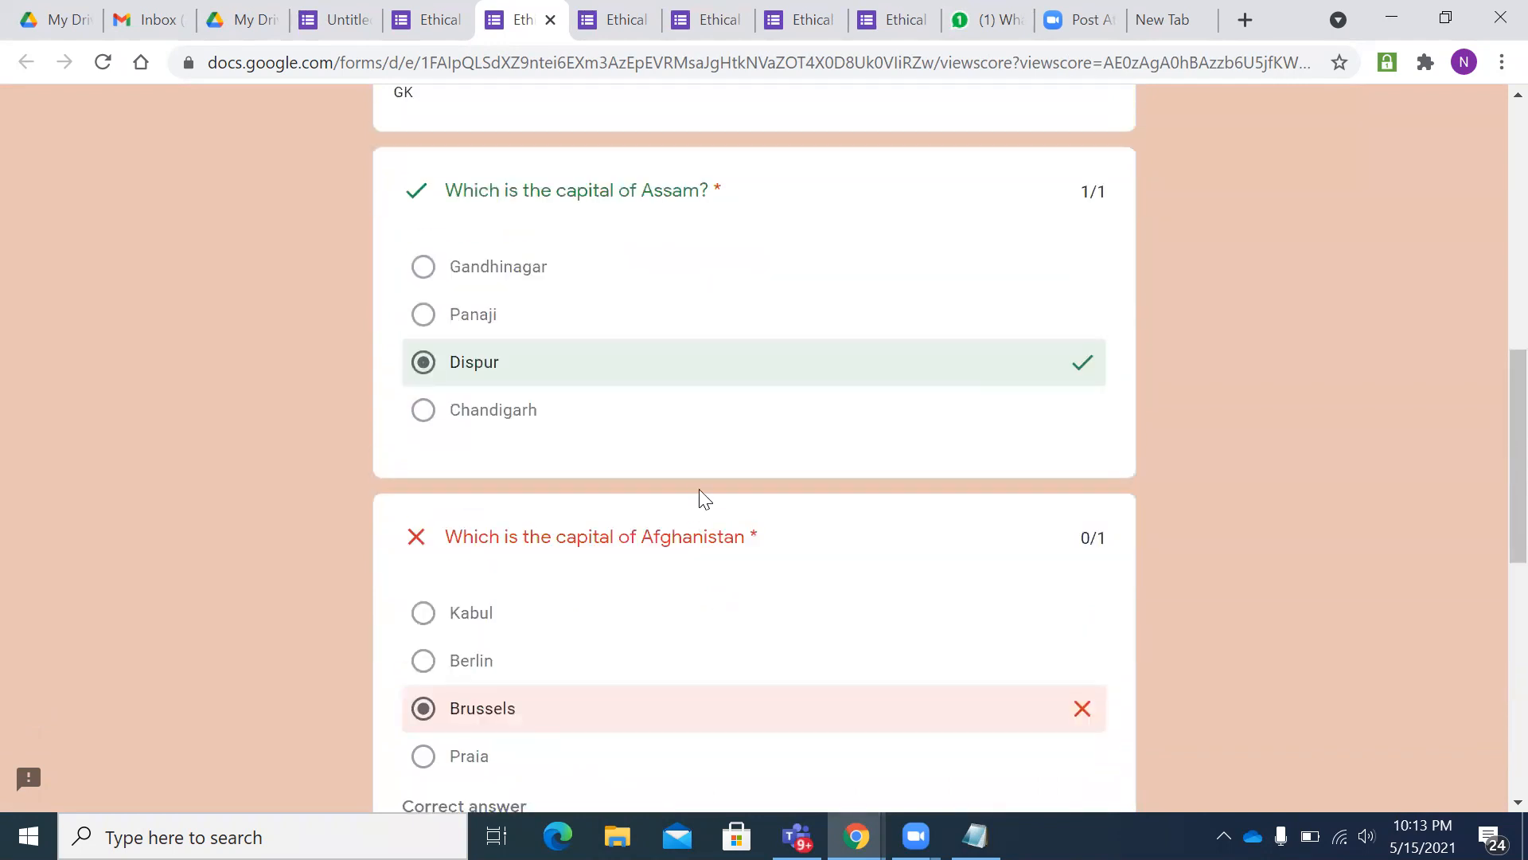
{"action": "scroll", "coordinate": [699, 498], "scroll_direction": "up", "scroll_amount": 1}
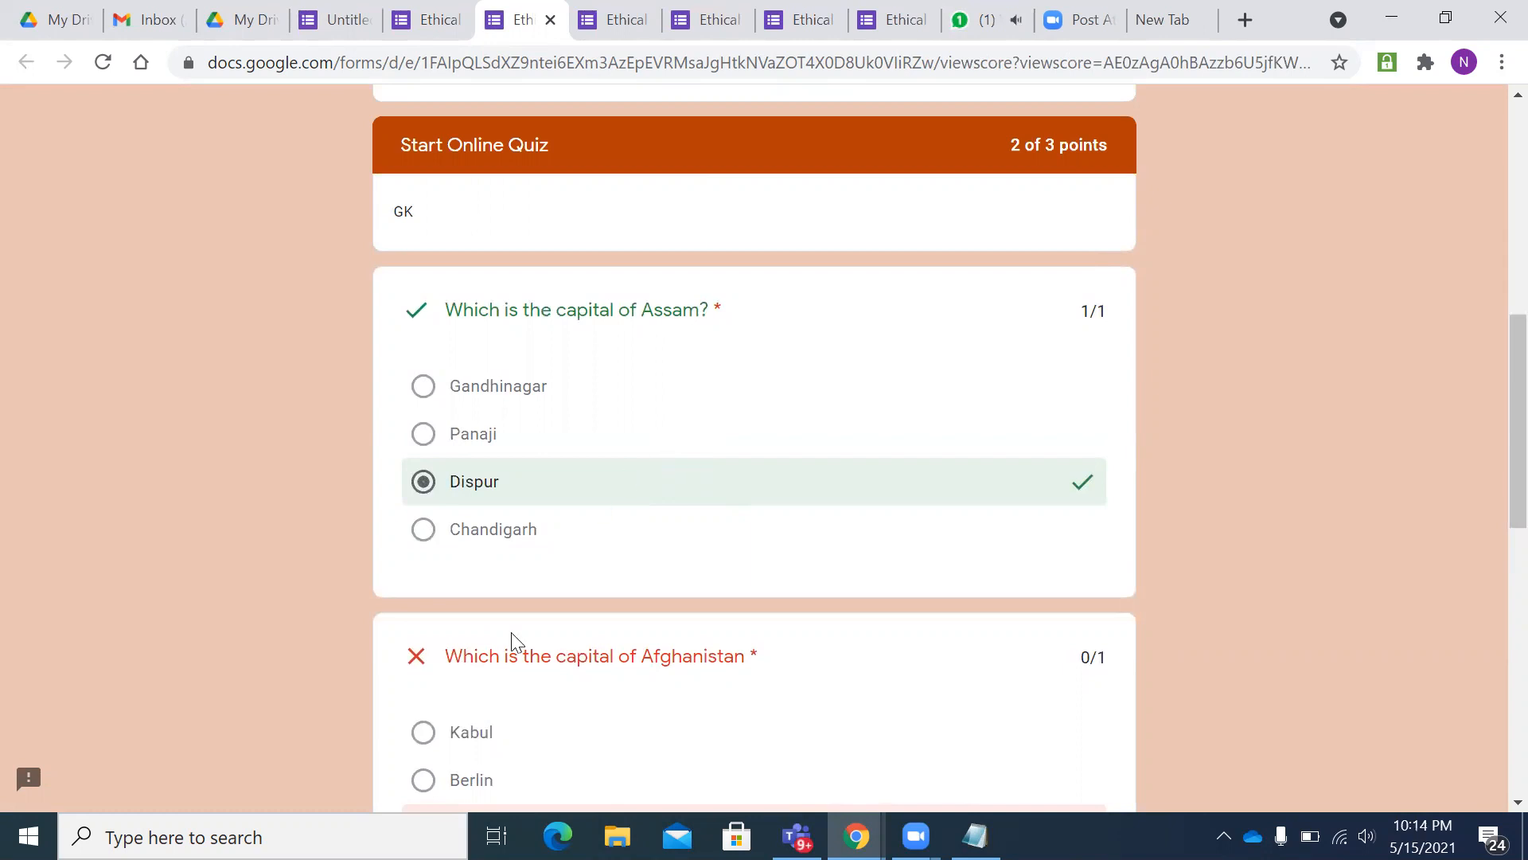
{"action": "key", "text": "ctrl+3"}
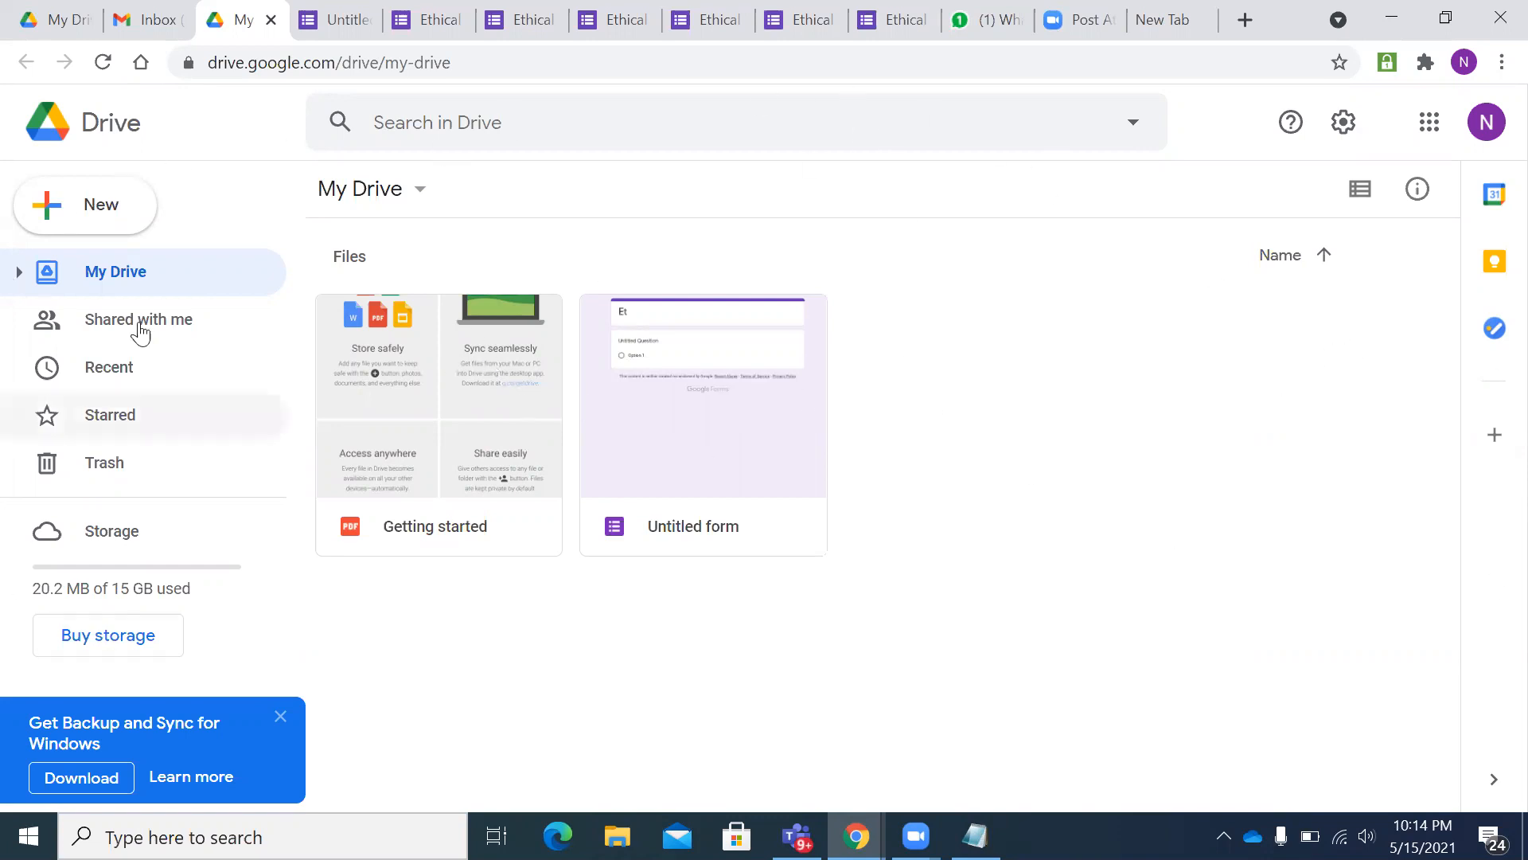
- From Gmail's apps grid, open Drive and create a Google Forms blank form
{"action": "left_click", "coordinate": [155, 22]}
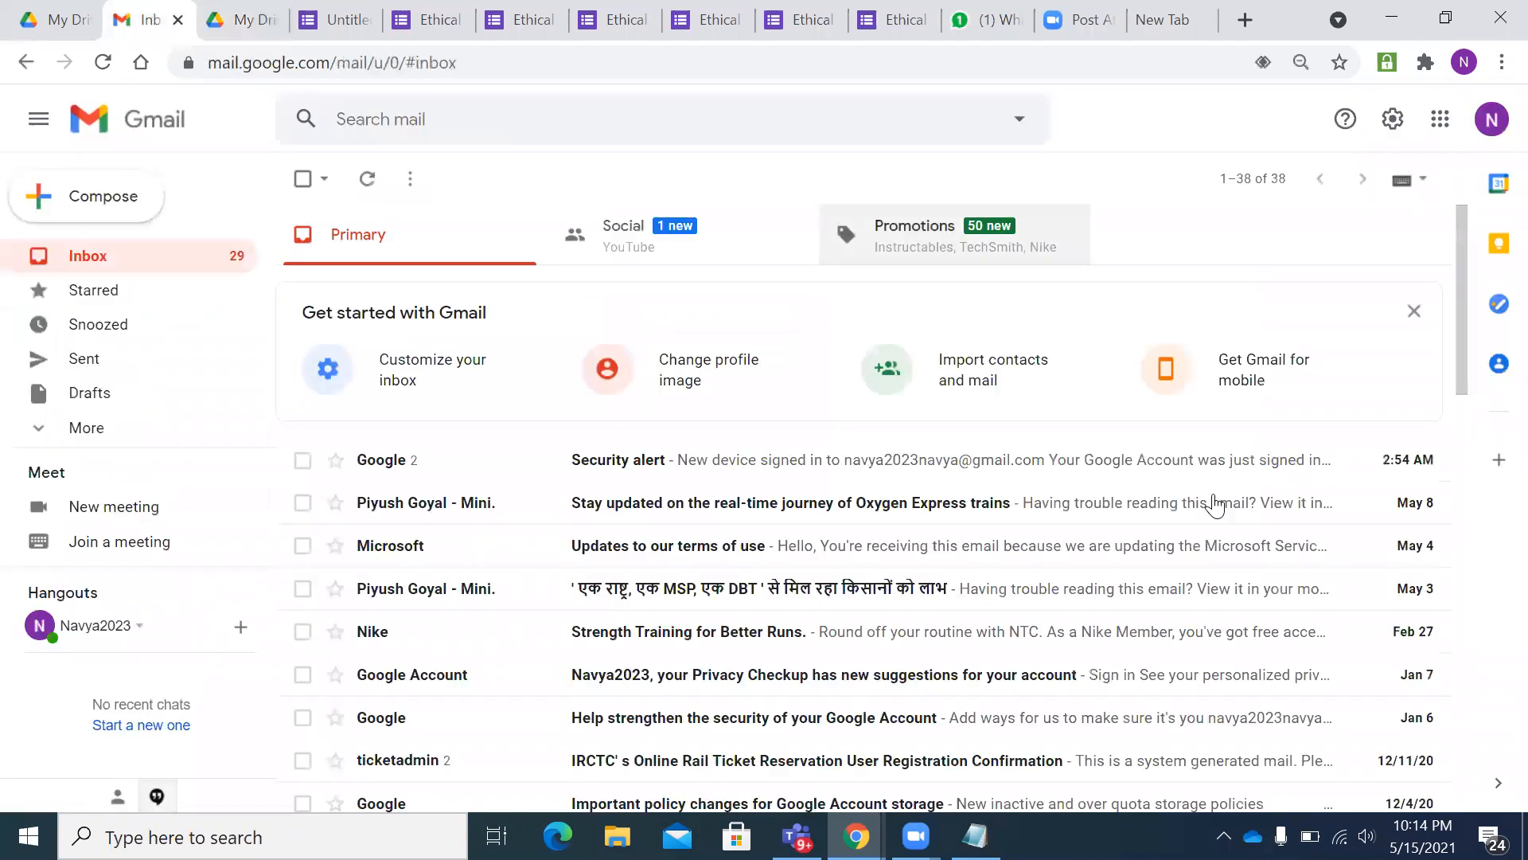
{"action": "left_click", "coordinate": [1443, 124]}
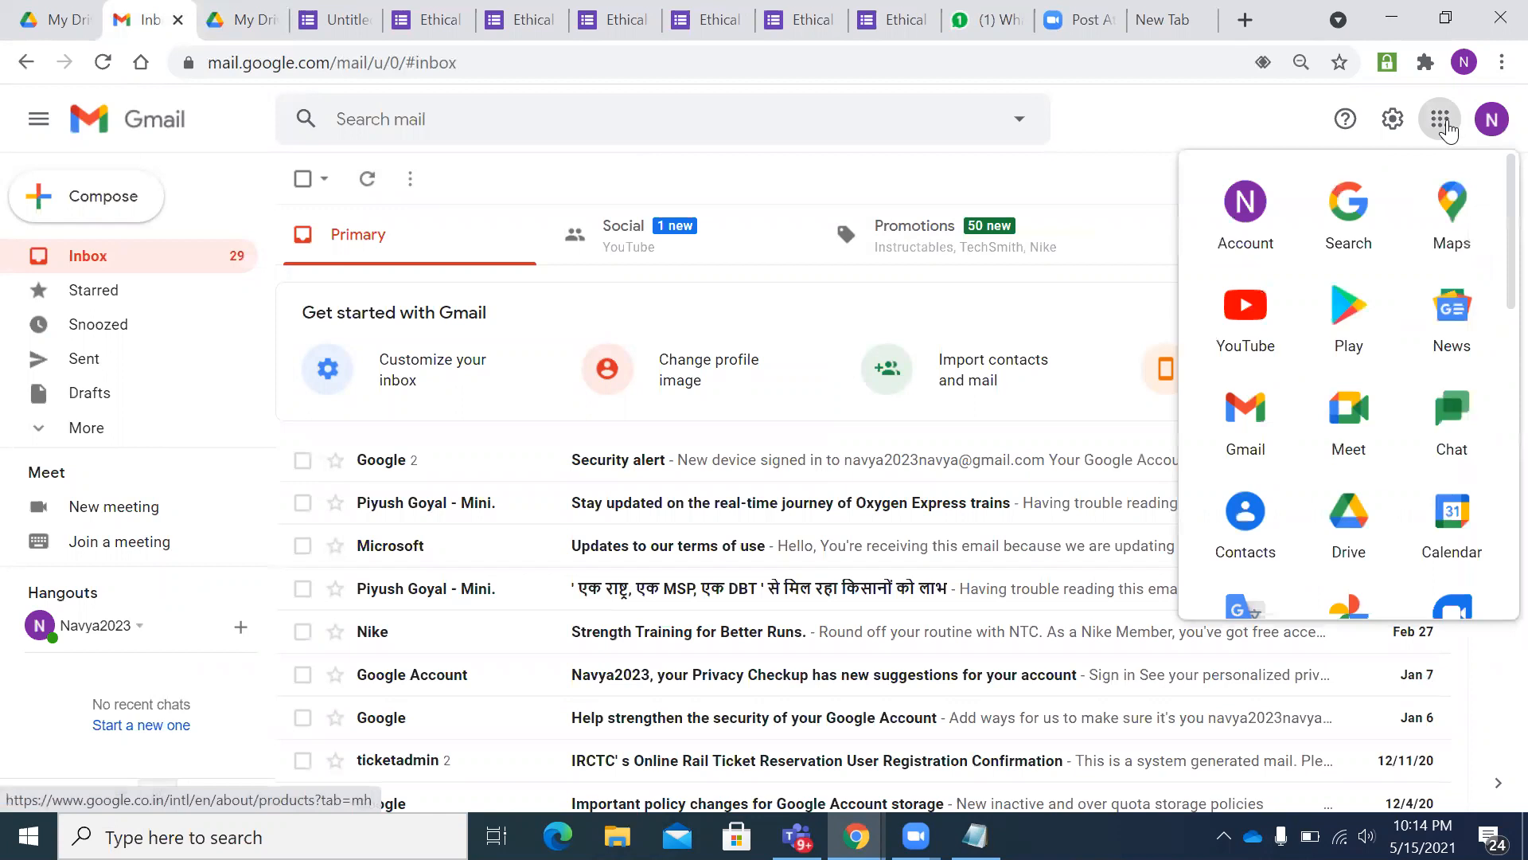
{"action": "left_click", "coordinate": [1356, 527]}
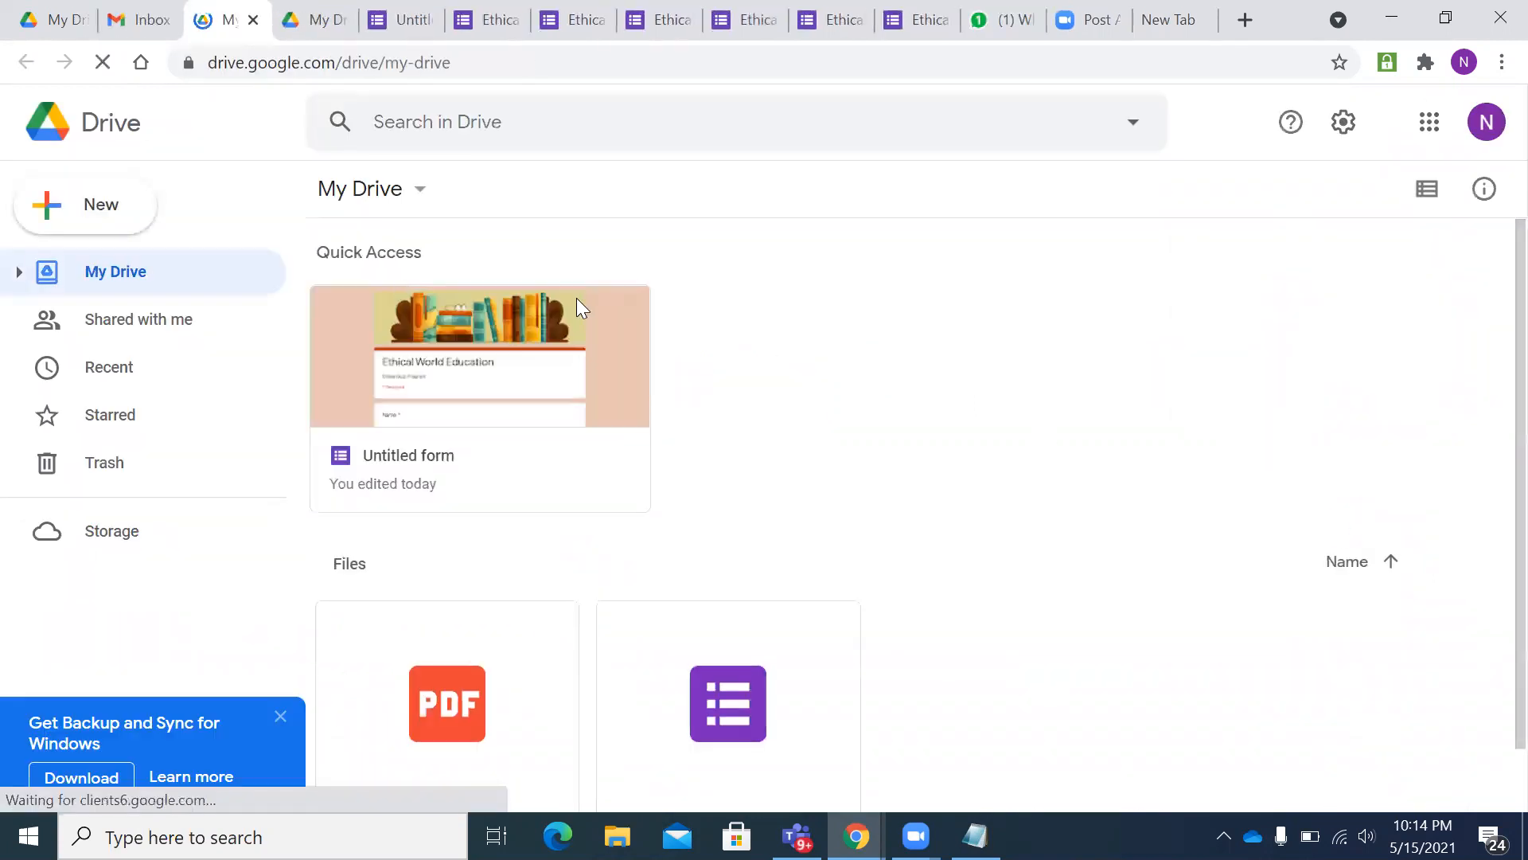
{"action": "left_click", "coordinate": [334, 205]}
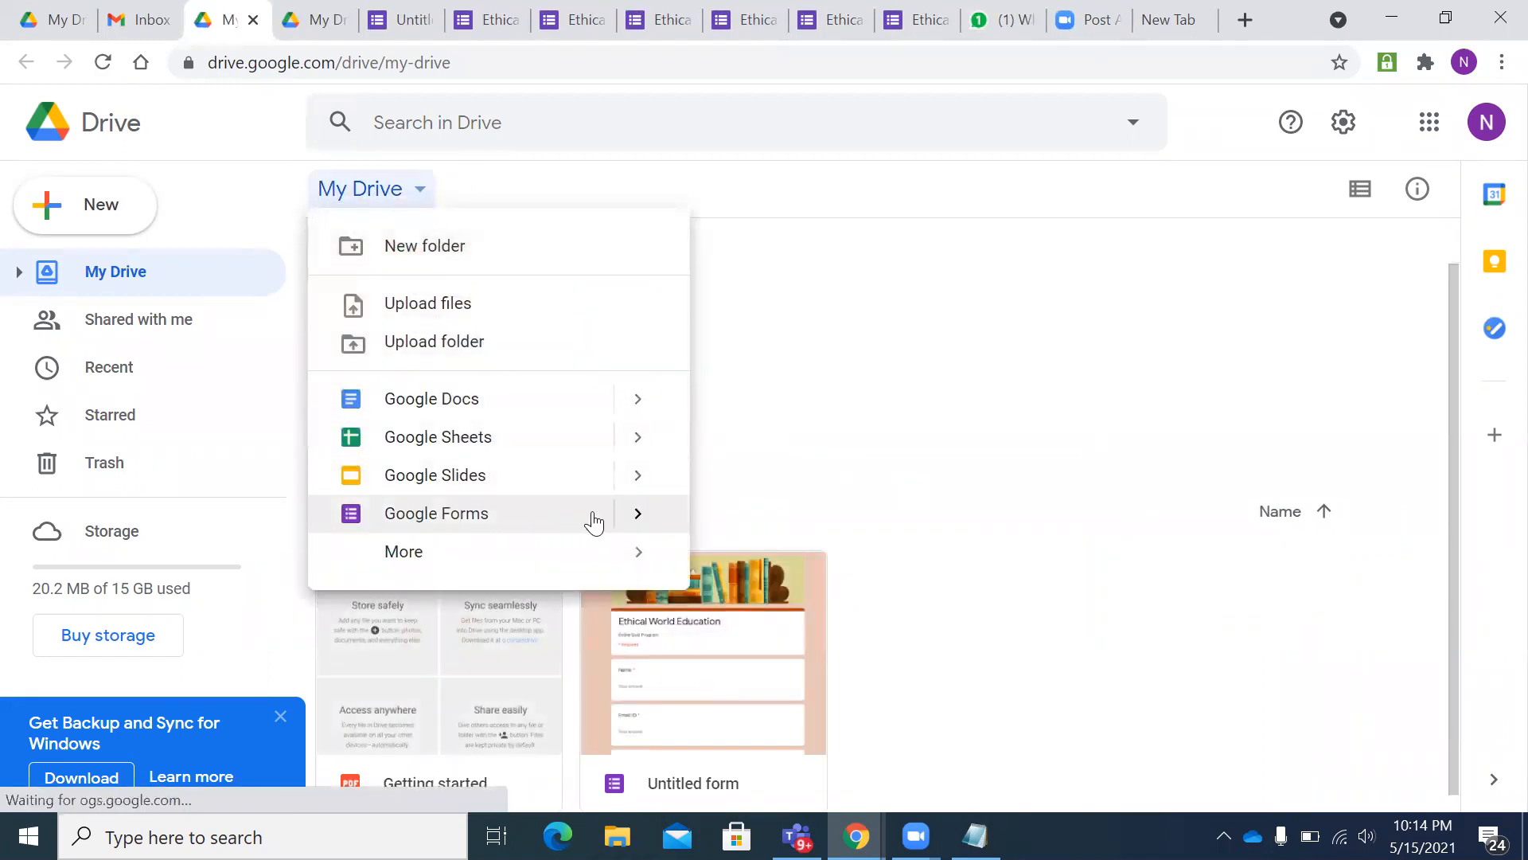
{"action": "mouse_move", "coordinate": [630, 516]}
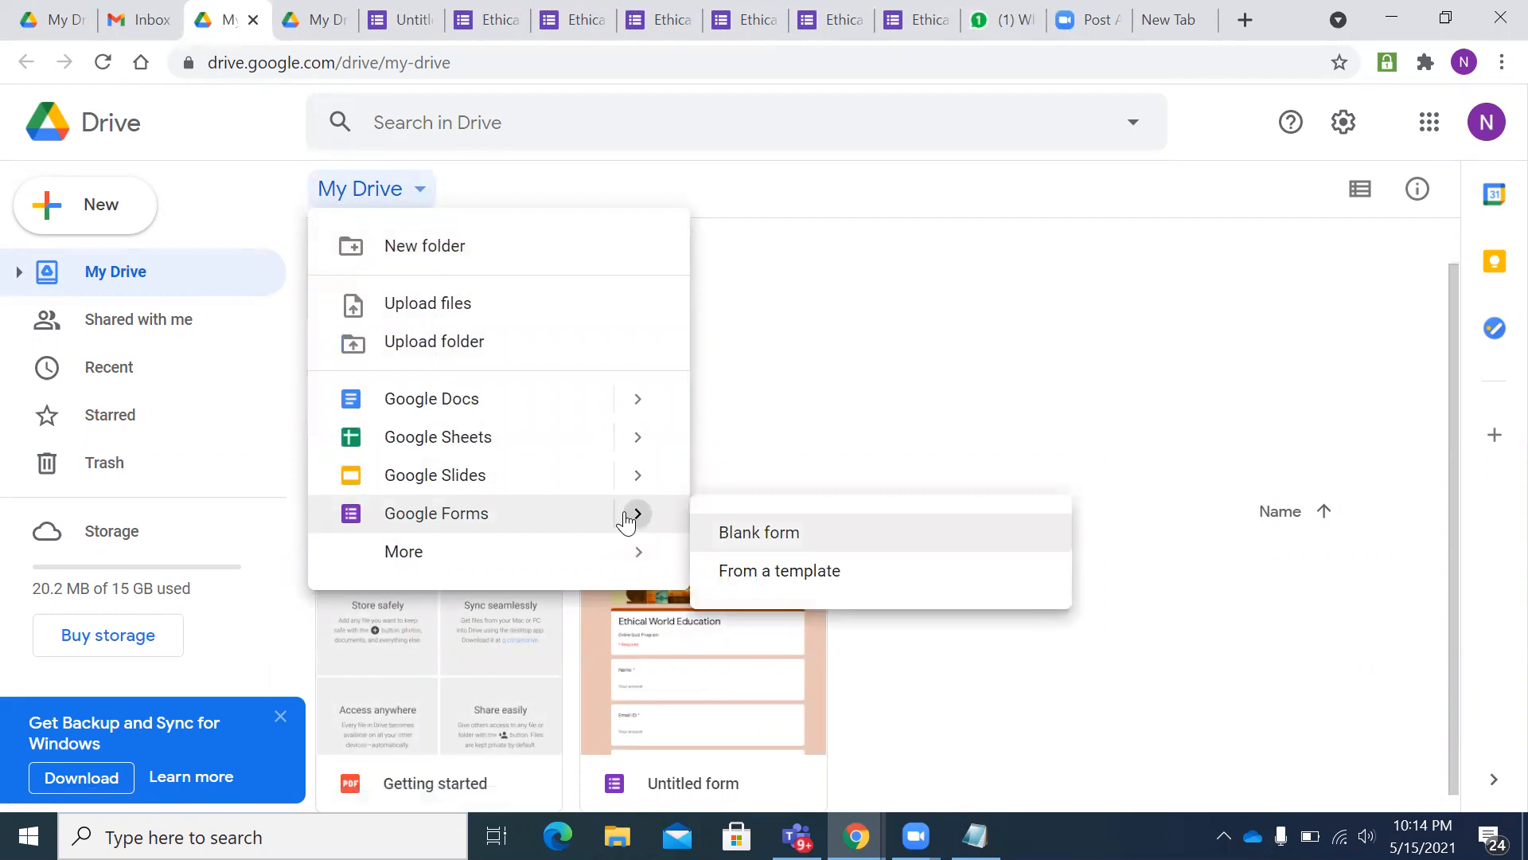
{"action": "left_click", "coordinate": [740, 548]}
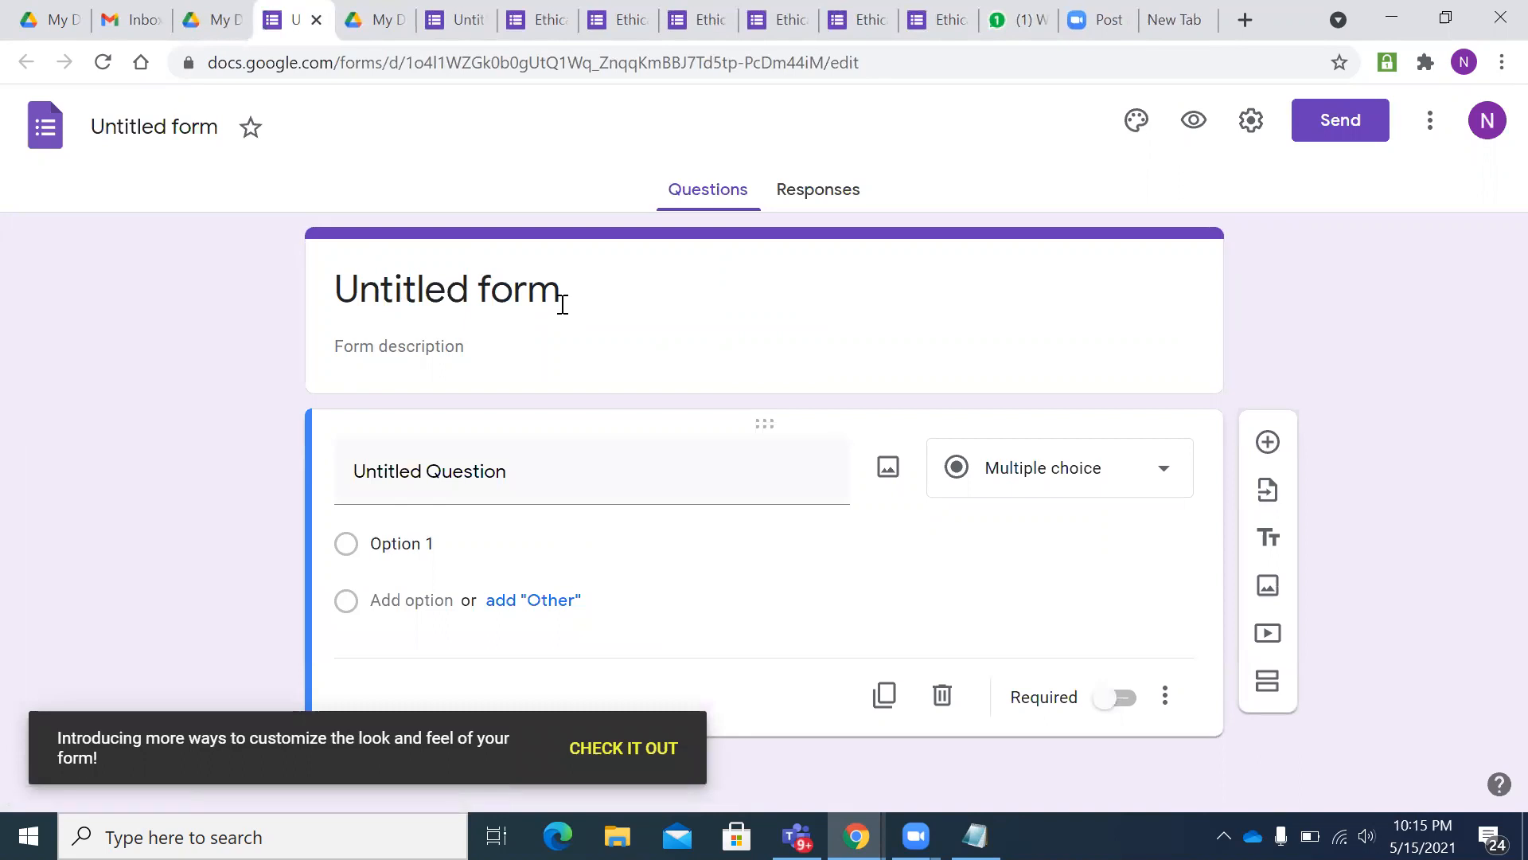
- Rename the form title from Untitled form to 'Ethical World Education'
{"action": "left_click", "coordinate": [562, 305]}
{"action": "key", "text": "BackSpace"}
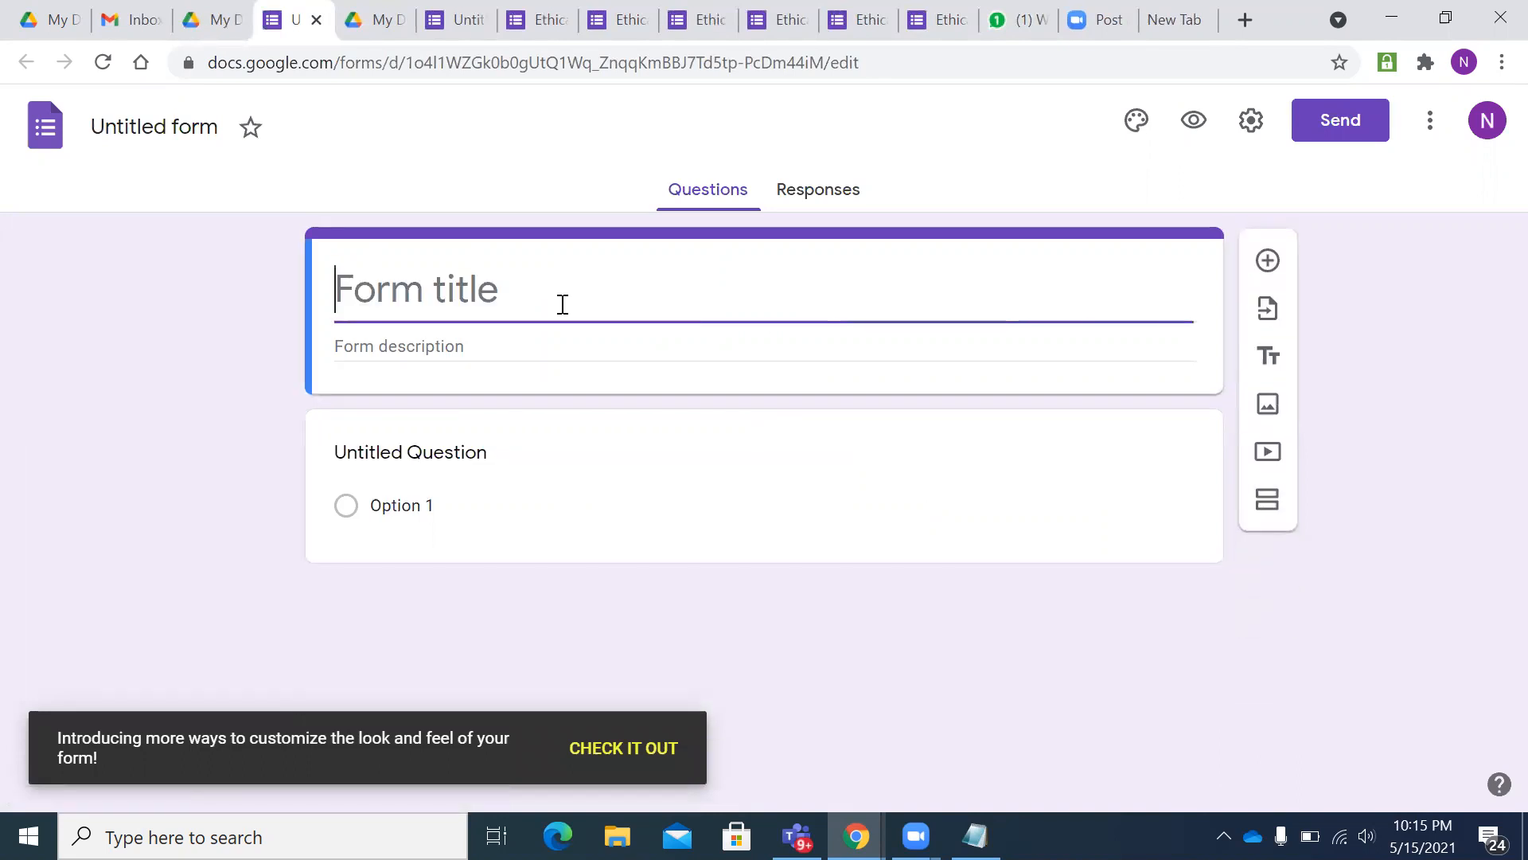
{"action": "type", "text": "Ethica"}
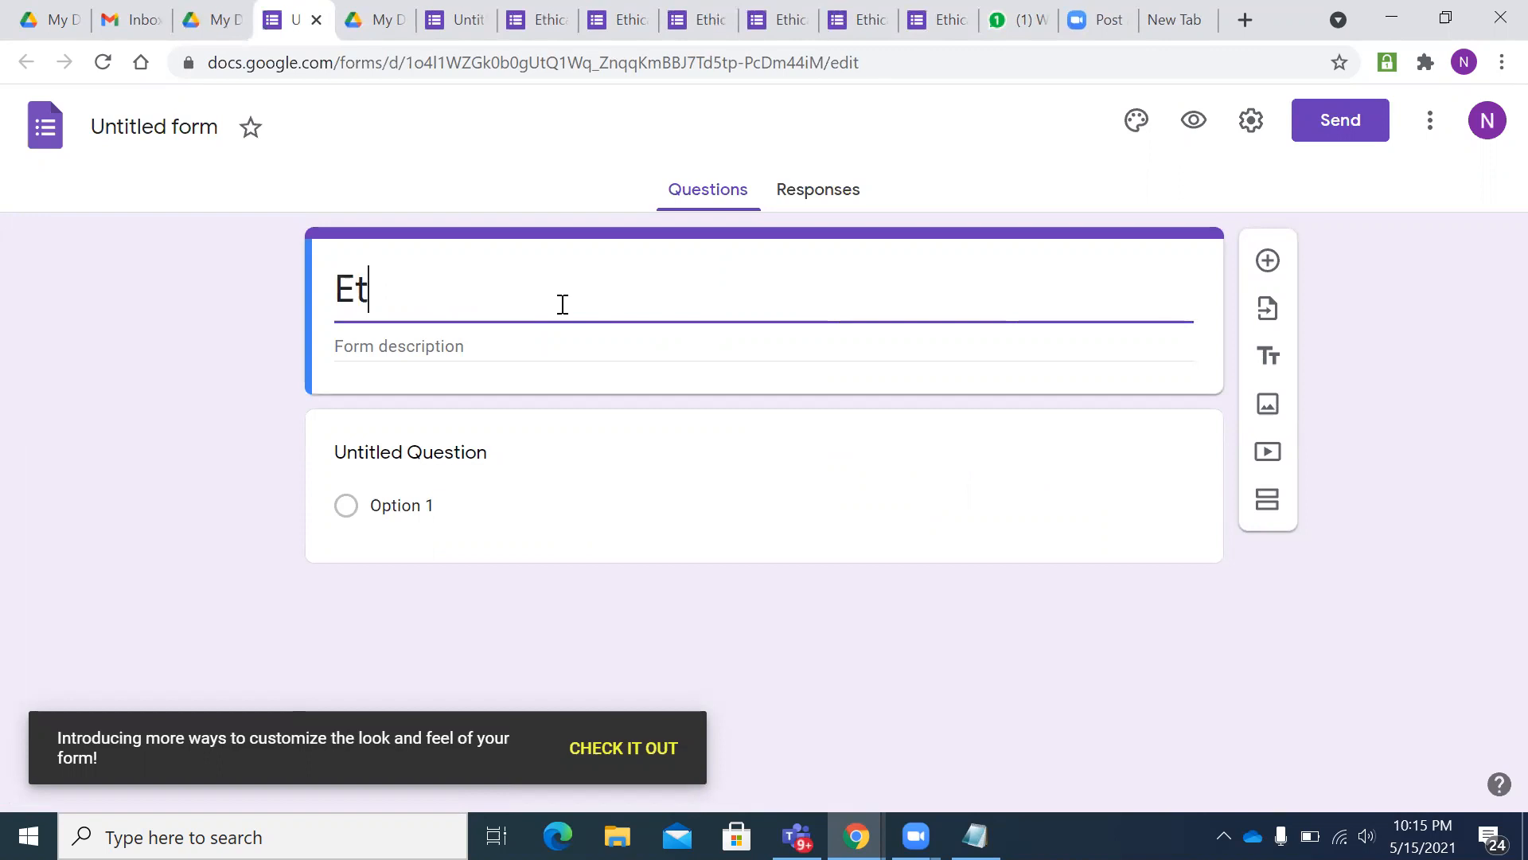
{"action": "key", "text": "space"}
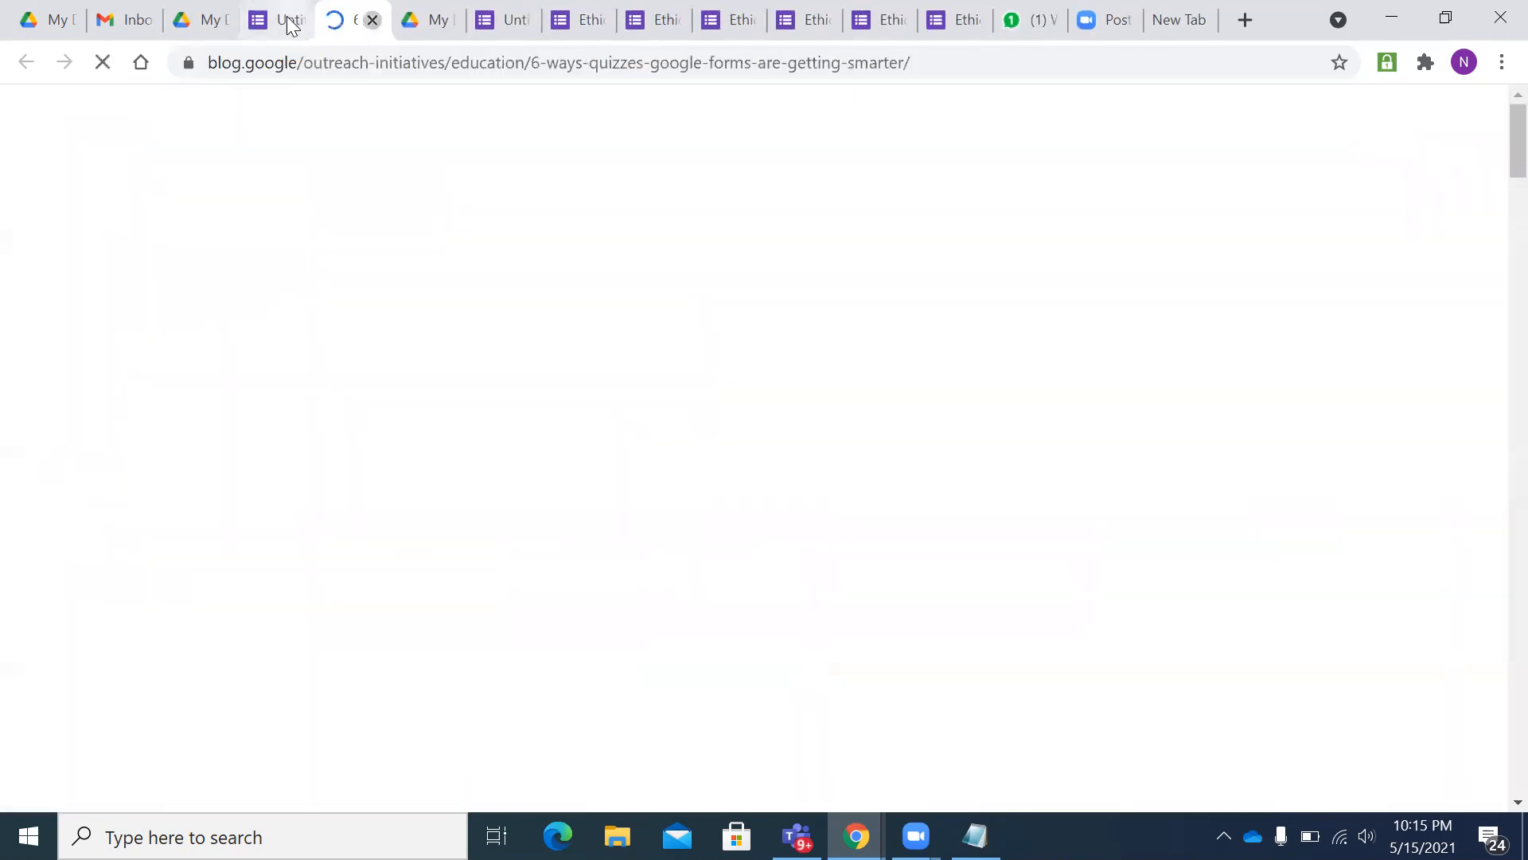
{"action": "left_click", "coordinate": [368, 22]}
{"action": "left_click", "coordinate": [462, 296]}
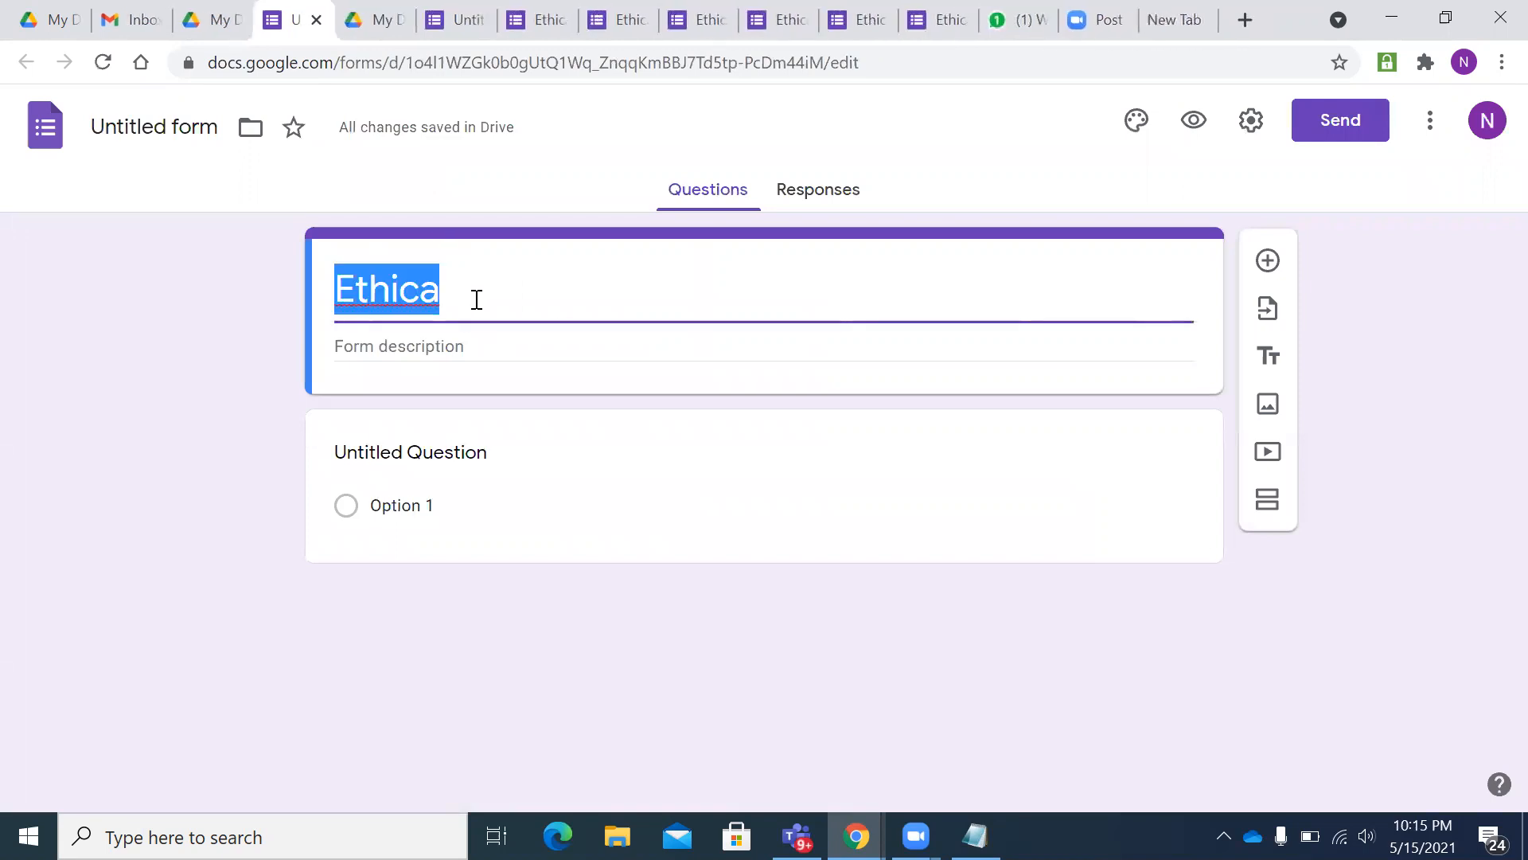
{"action": "left_click", "coordinate": [479, 299]}
{"action": "key", "text": "BackSpace"}
{"action": "type", "text": "al Wo"}
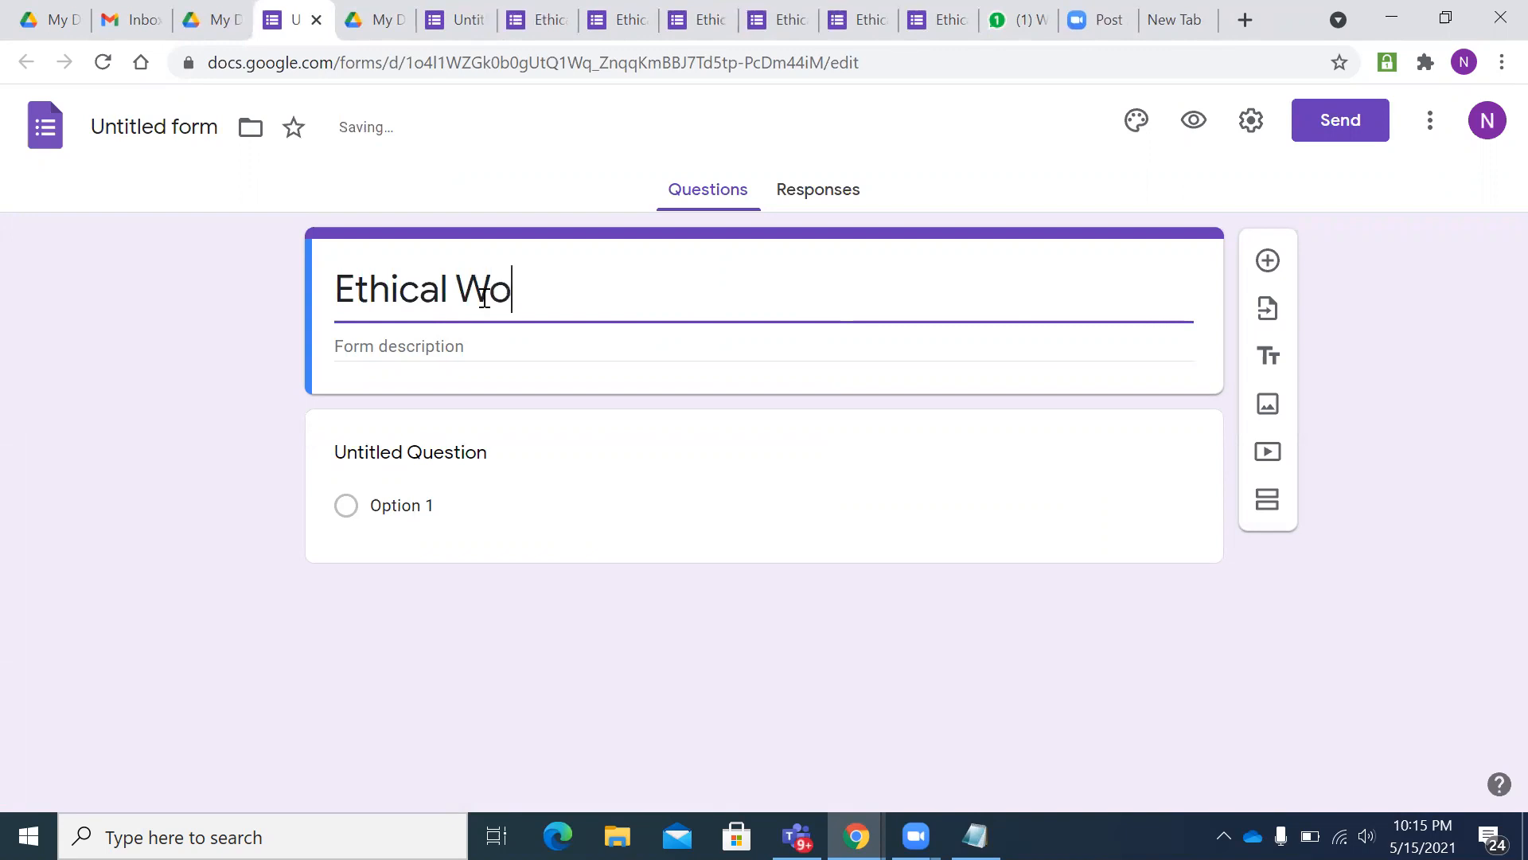
{"action": "type", "text": "rld Education"}
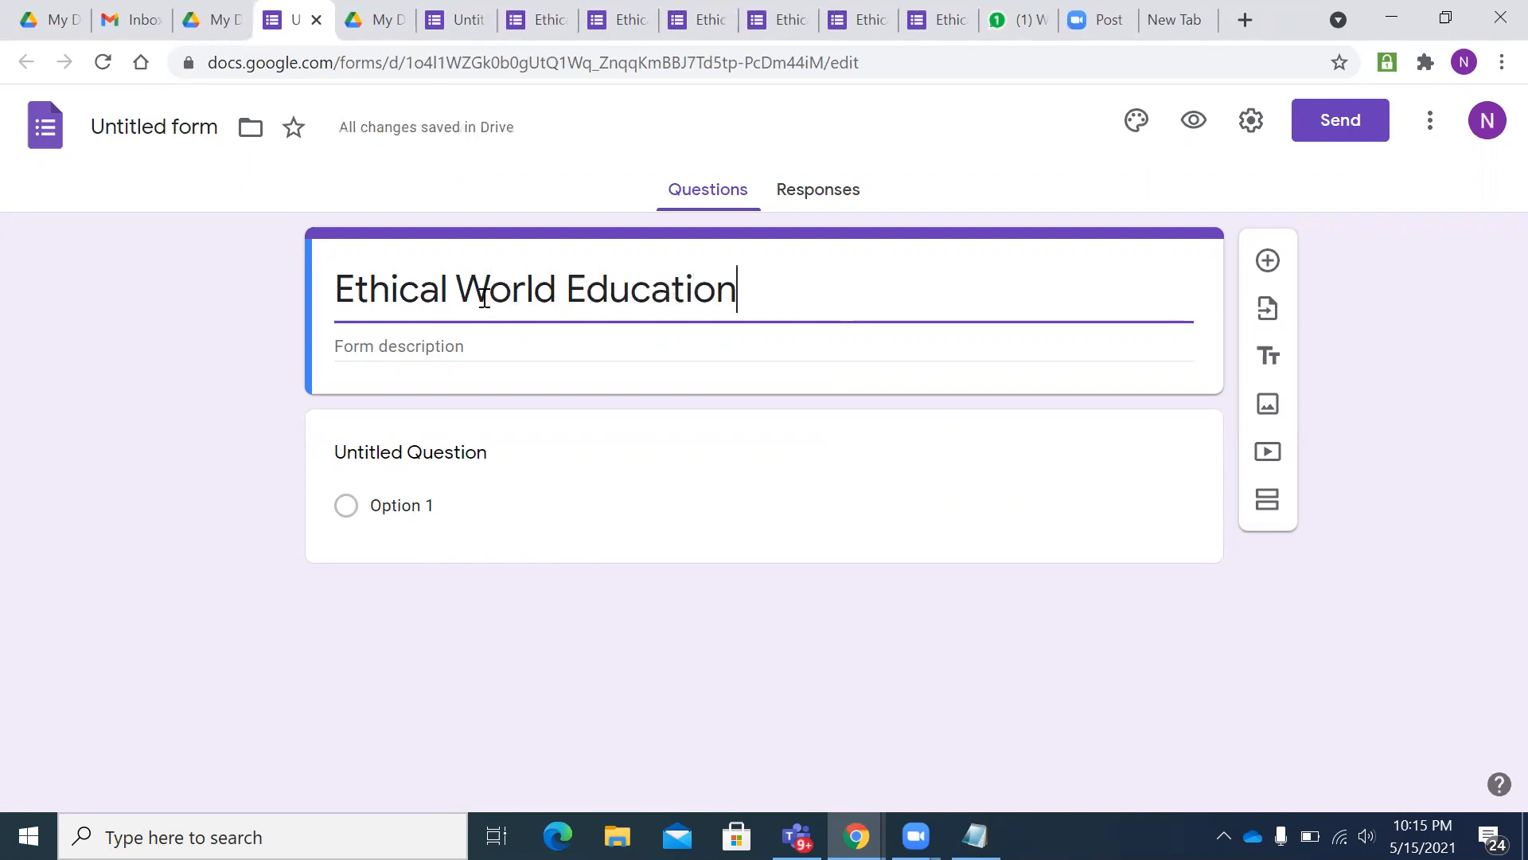
- Enter 'Online Quiz Program' as the form description
{"action": "left_click", "coordinate": [407, 348]}
{"action": "type", "text": "Online"}
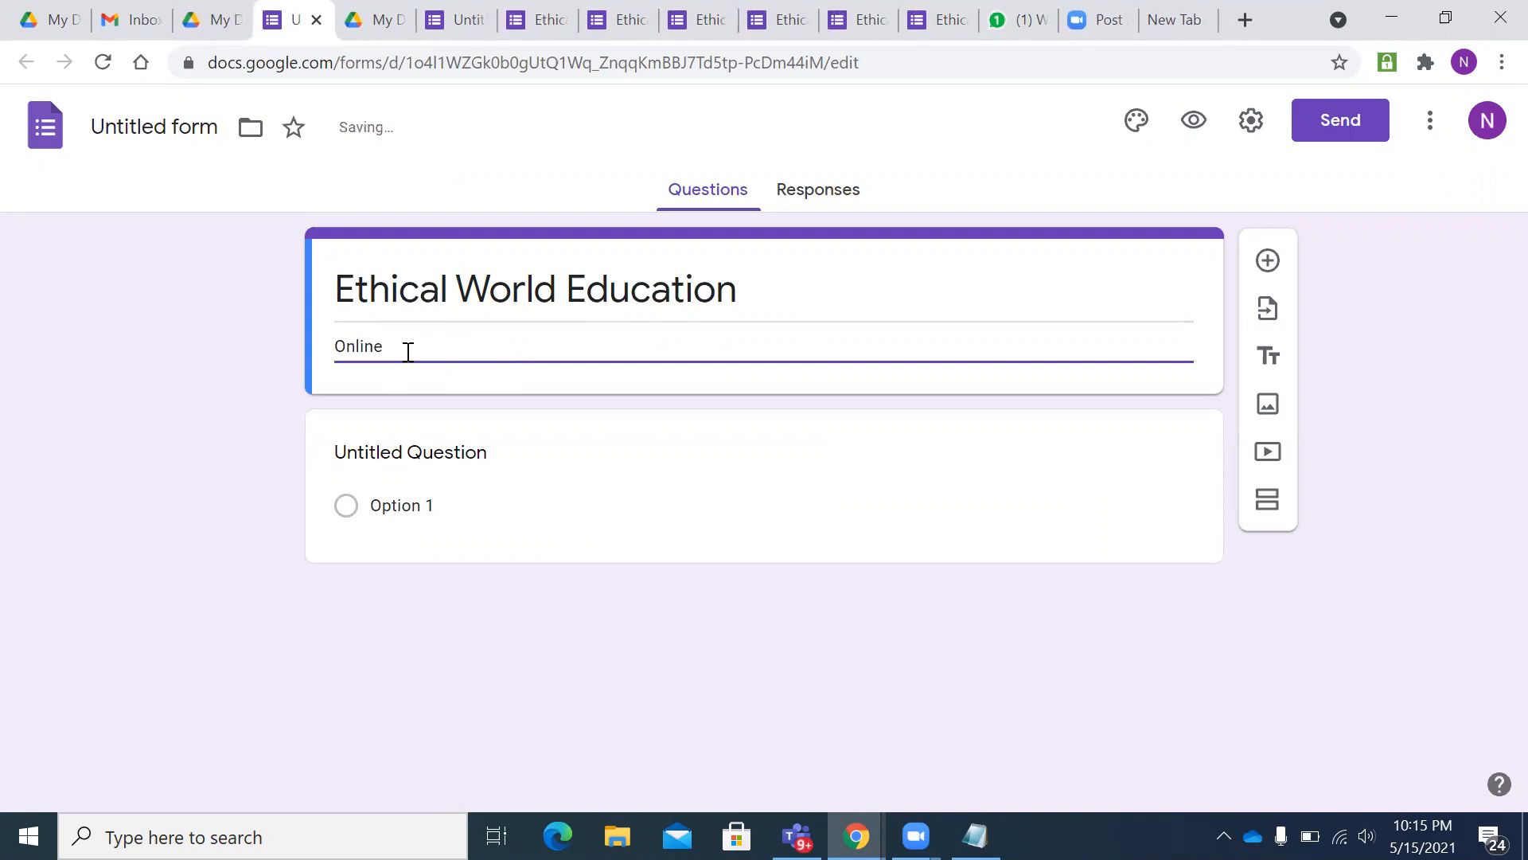
{"action": "type", "text": " Quiz Pragr"}
{"action": "key", "text": "BackSpace"}
{"action": "key", "text": "BackSpace"}
{"action": "key", "text": "BackSpace"}
{"action": "key", "text": "BackSpace"}
{"action": "type", "text": "Program"}
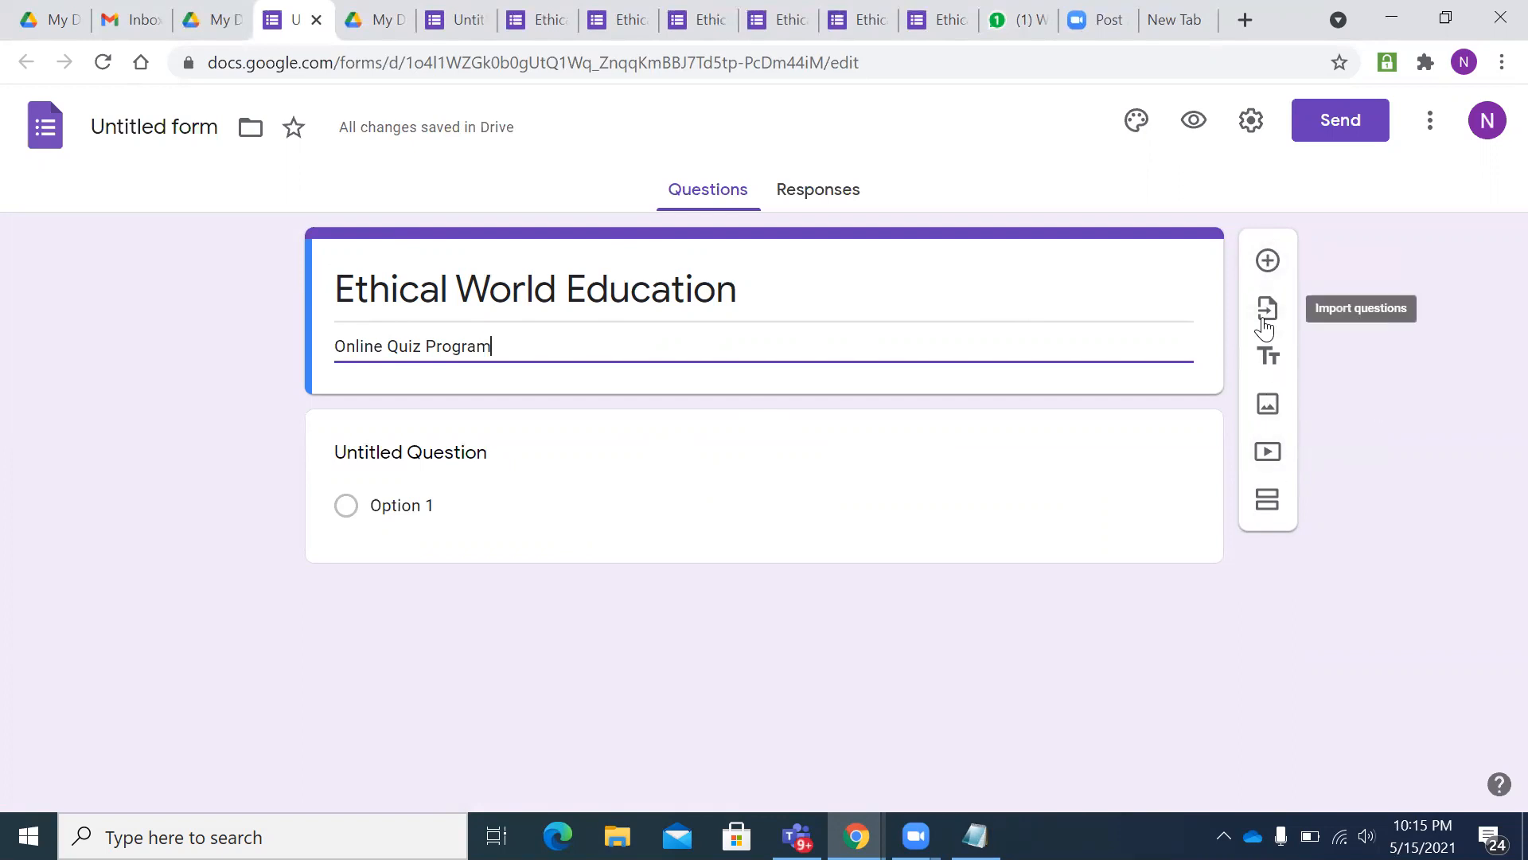
- Add a second multiple-choice question, then dismiss the Insert image dialog without adding an image
{"action": "left_click", "coordinate": [1268, 263]}
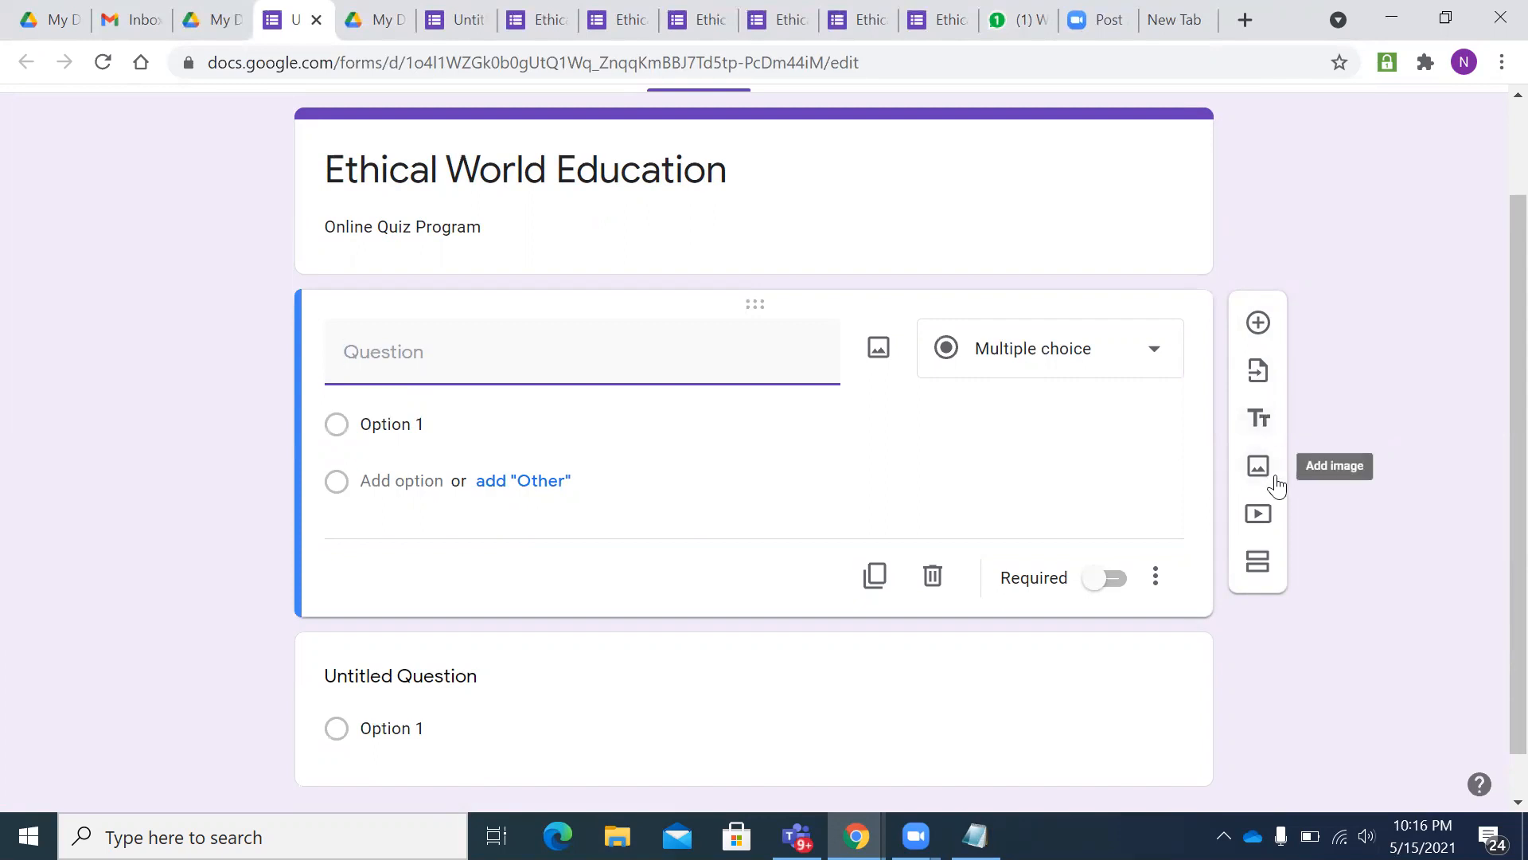
{"action": "scroll", "coordinate": [887, 331], "scroll_direction": "up", "scroll_amount": 2}
{"action": "left_click", "coordinate": [877, 331]}
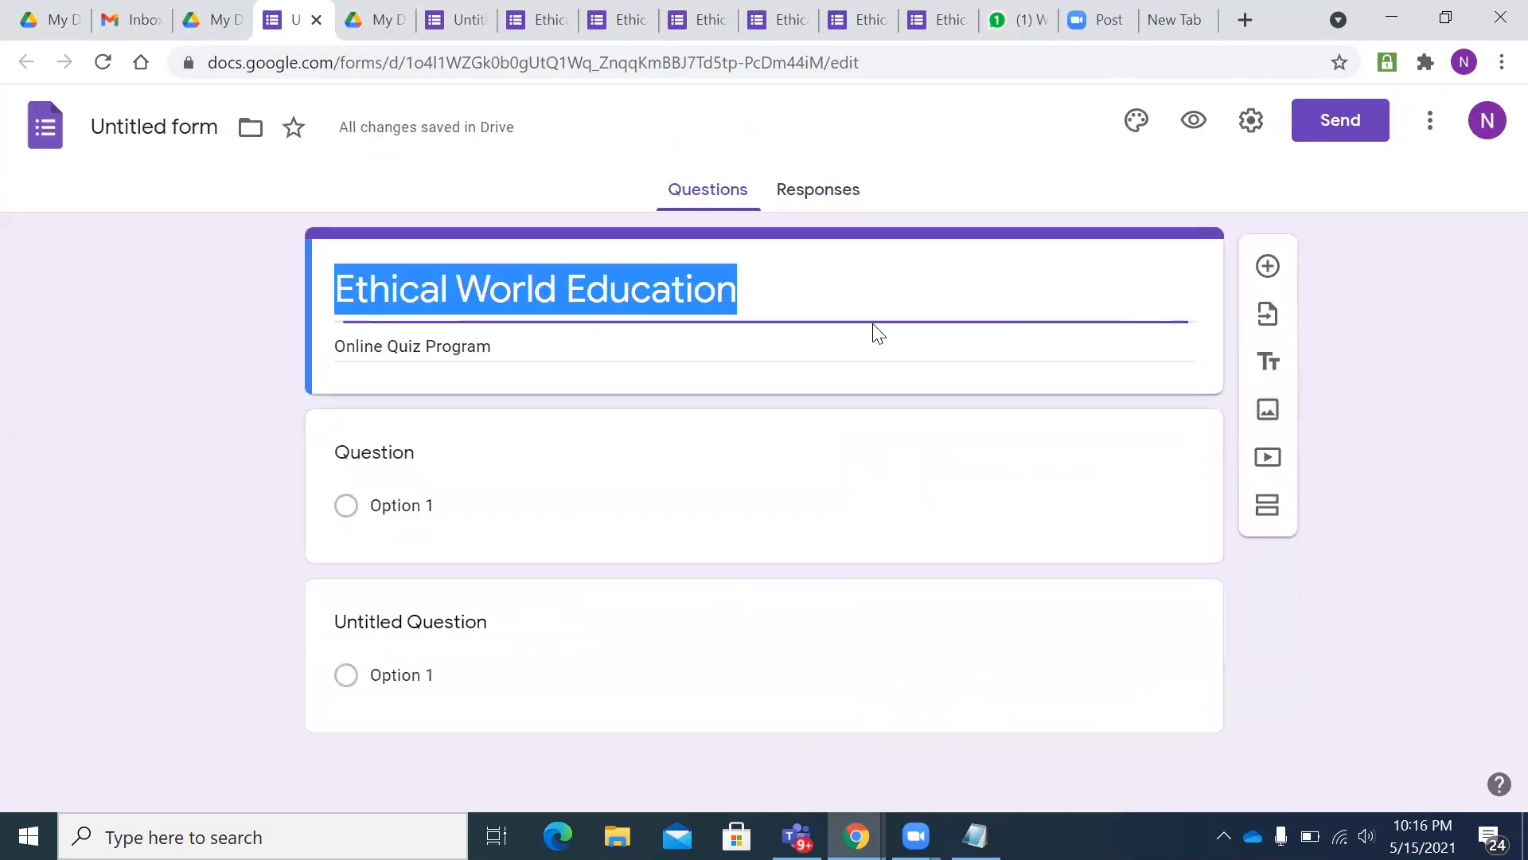
{"action": "left_click", "coordinate": [1272, 406]}
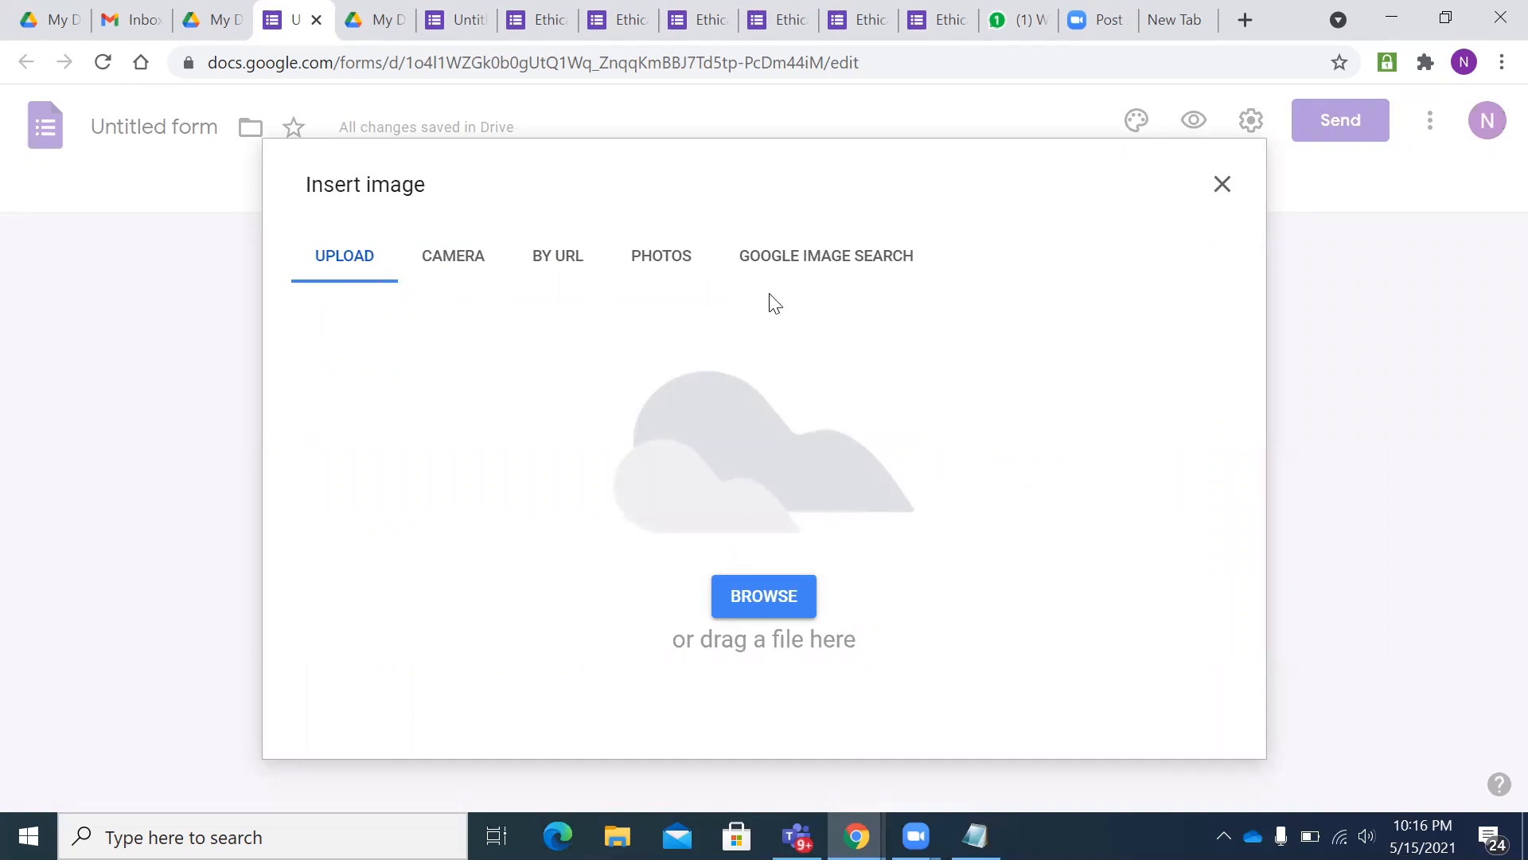
{"action": "left_click", "coordinate": [1220, 186]}
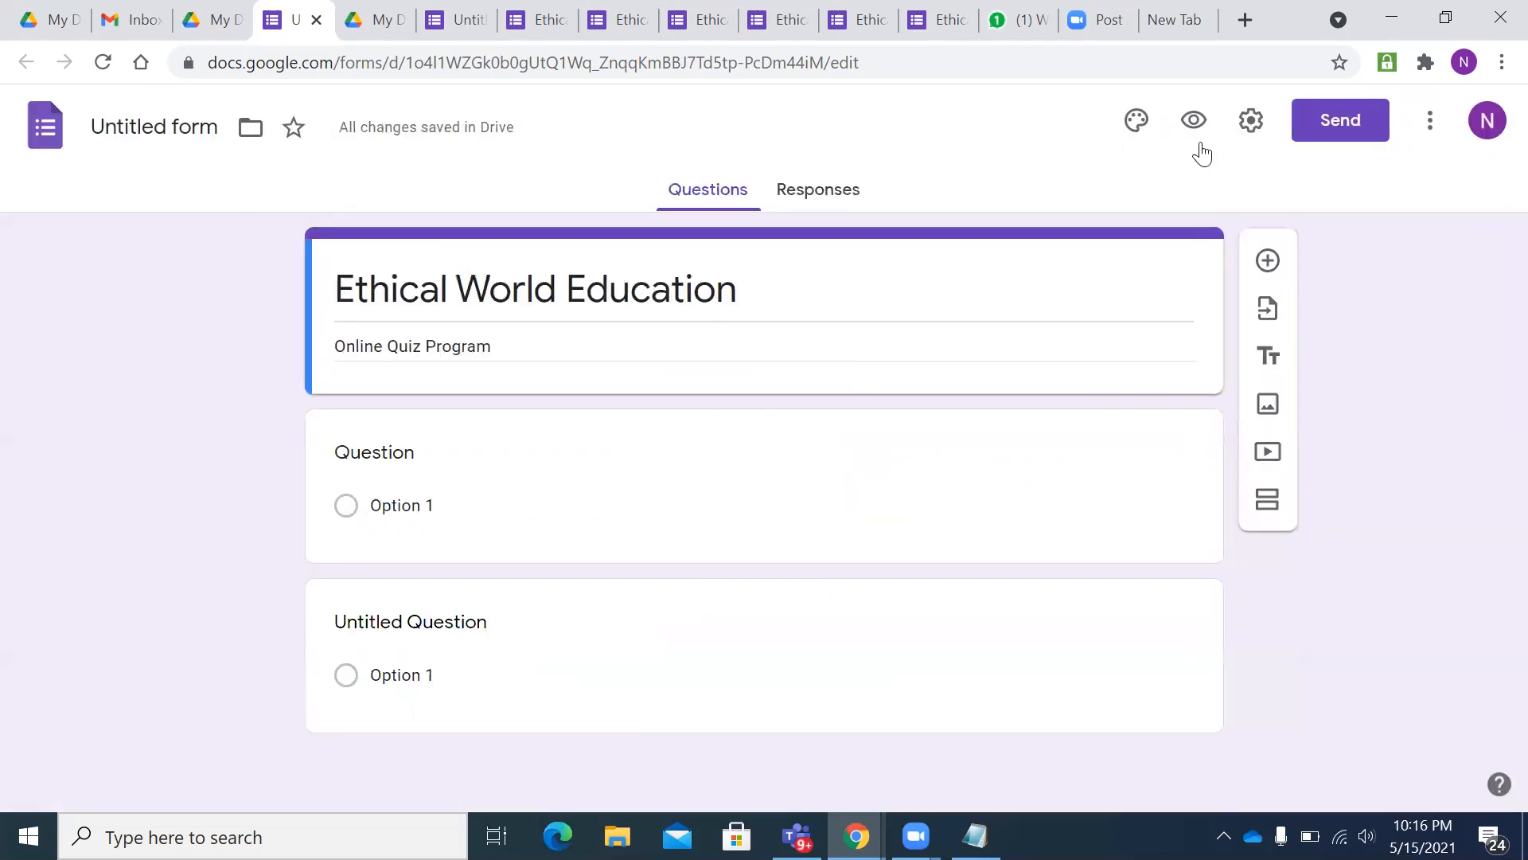
{"action": "left_click", "coordinate": [1128, 126]}
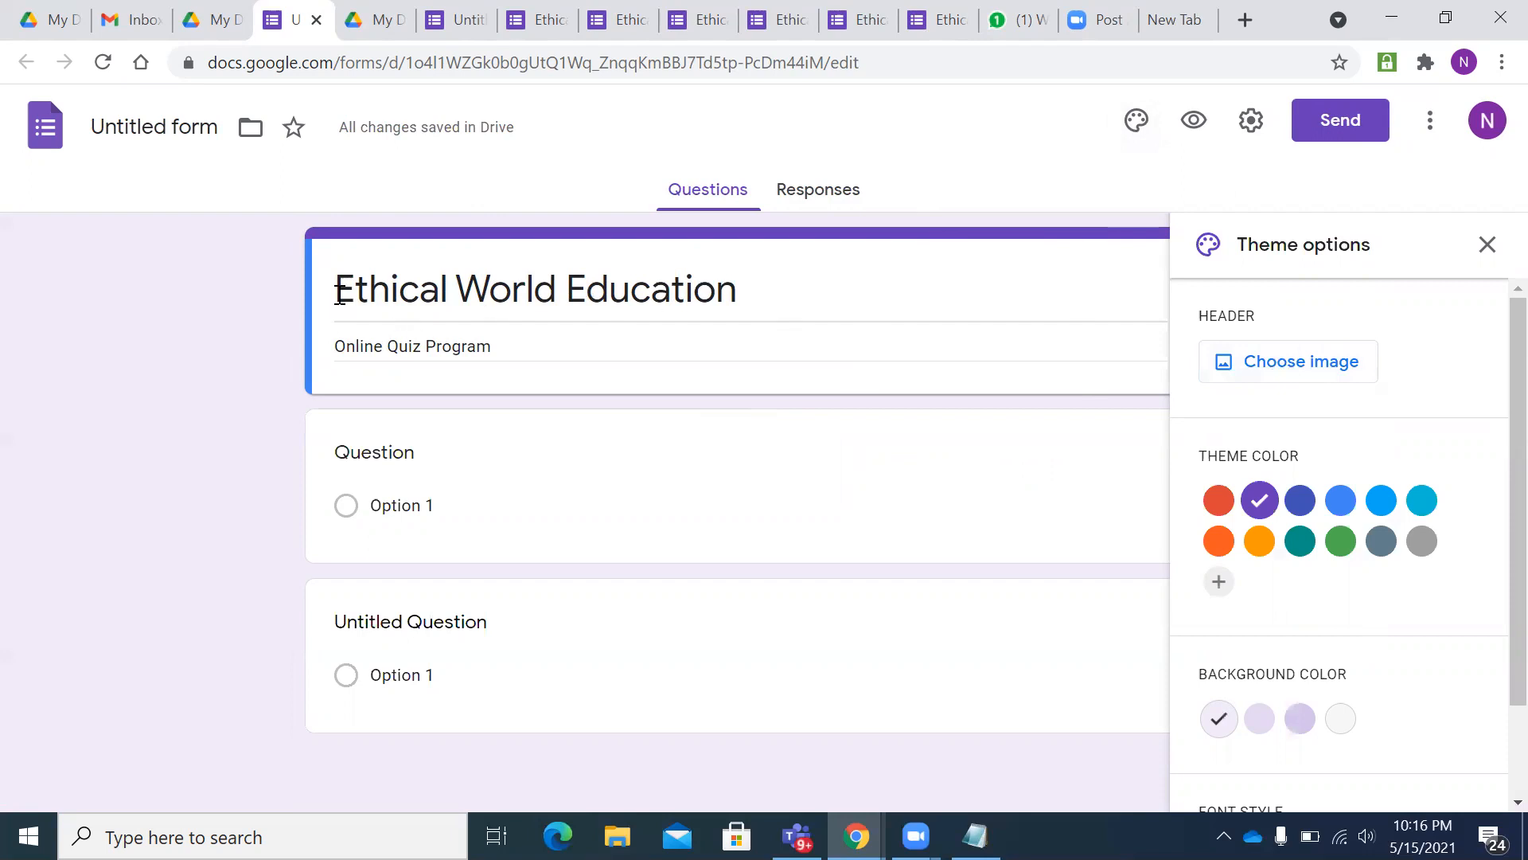
- Insert the bookshelf illustration as the form's header image
{"action": "left_click", "coordinate": [1299, 363]}
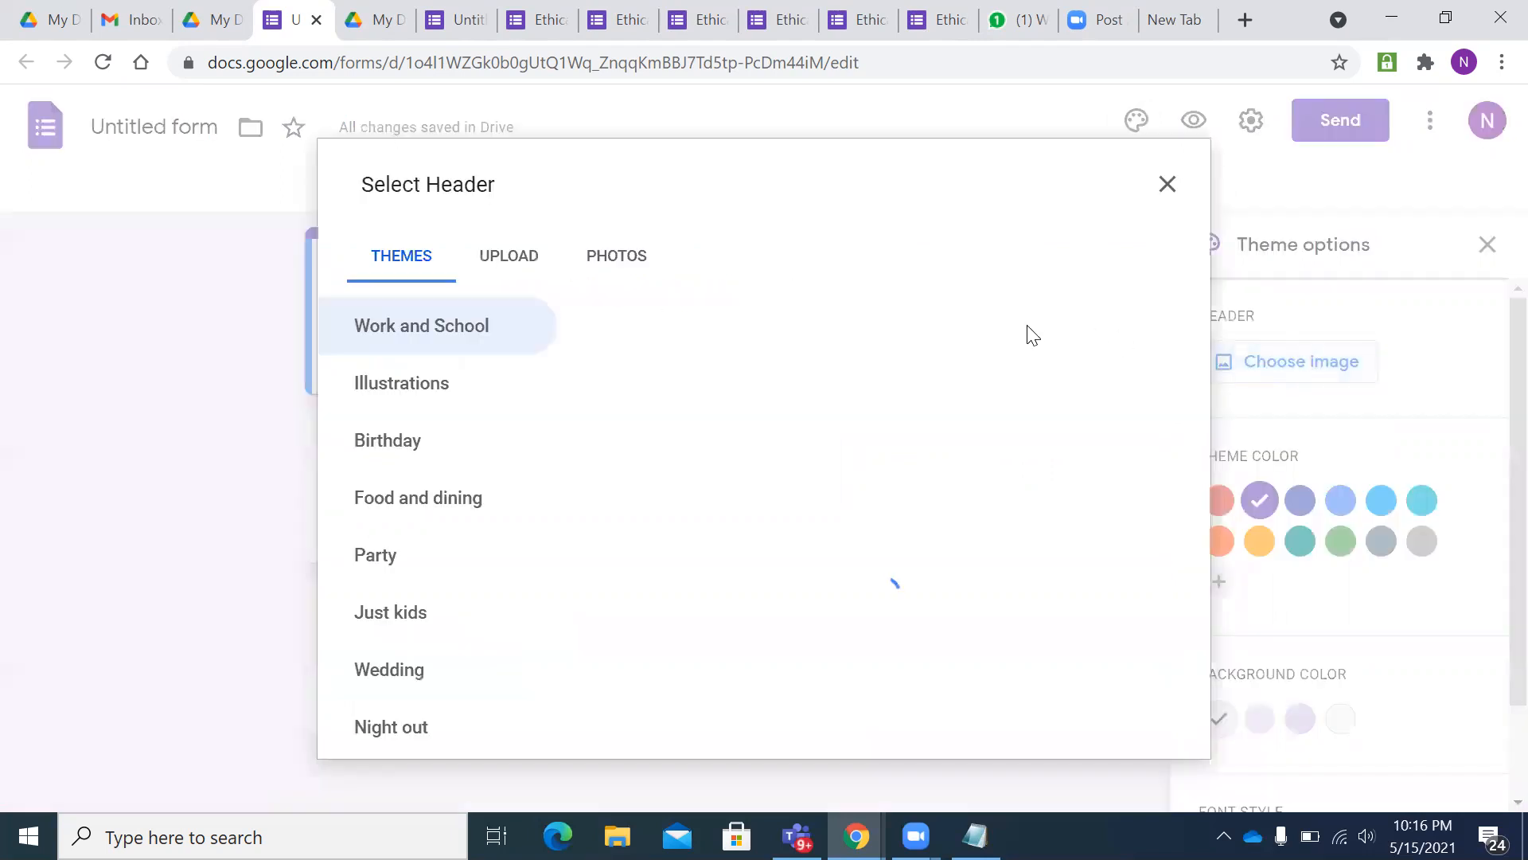
{"action": "scroll", "coordinate": [808, 546], "scroll_direction": "down", "scroll_amount": 10}
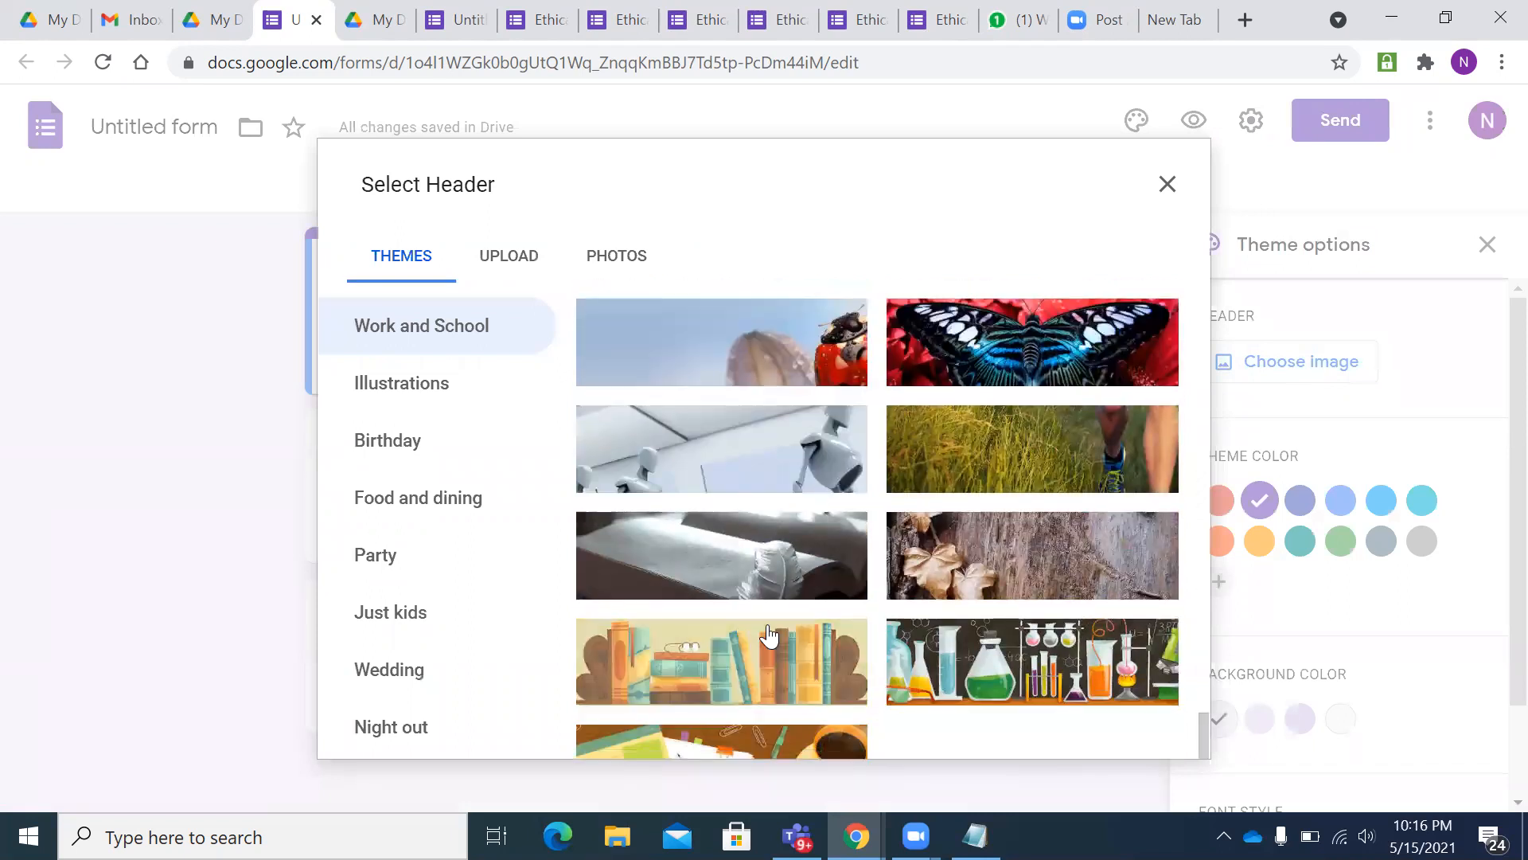
{"action": "left_click", "coordinate": [768, 635]}
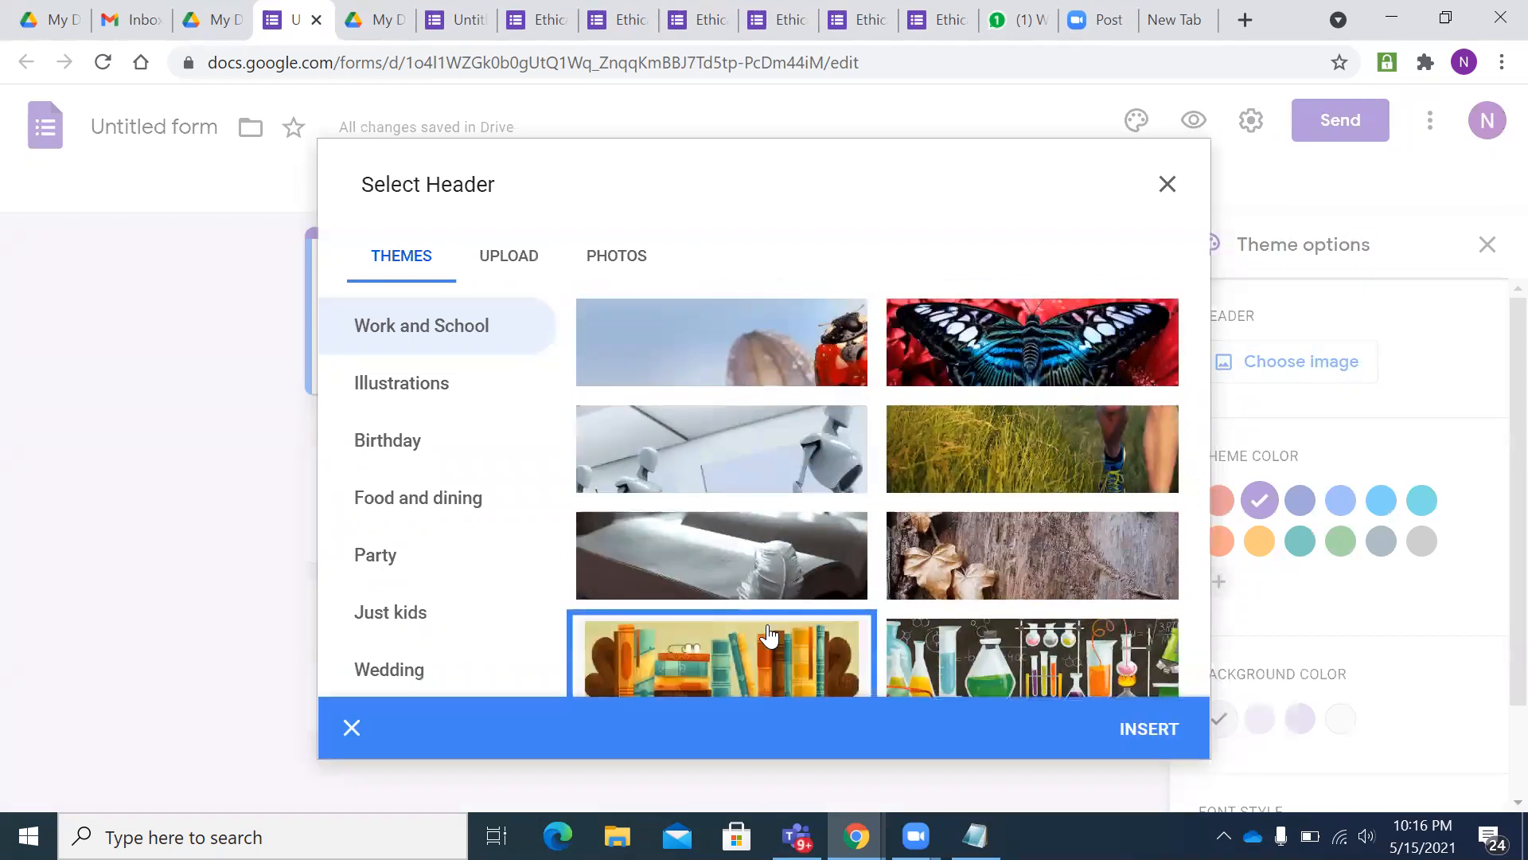
{"action": "double_click", "coordinate": [768, 635]}
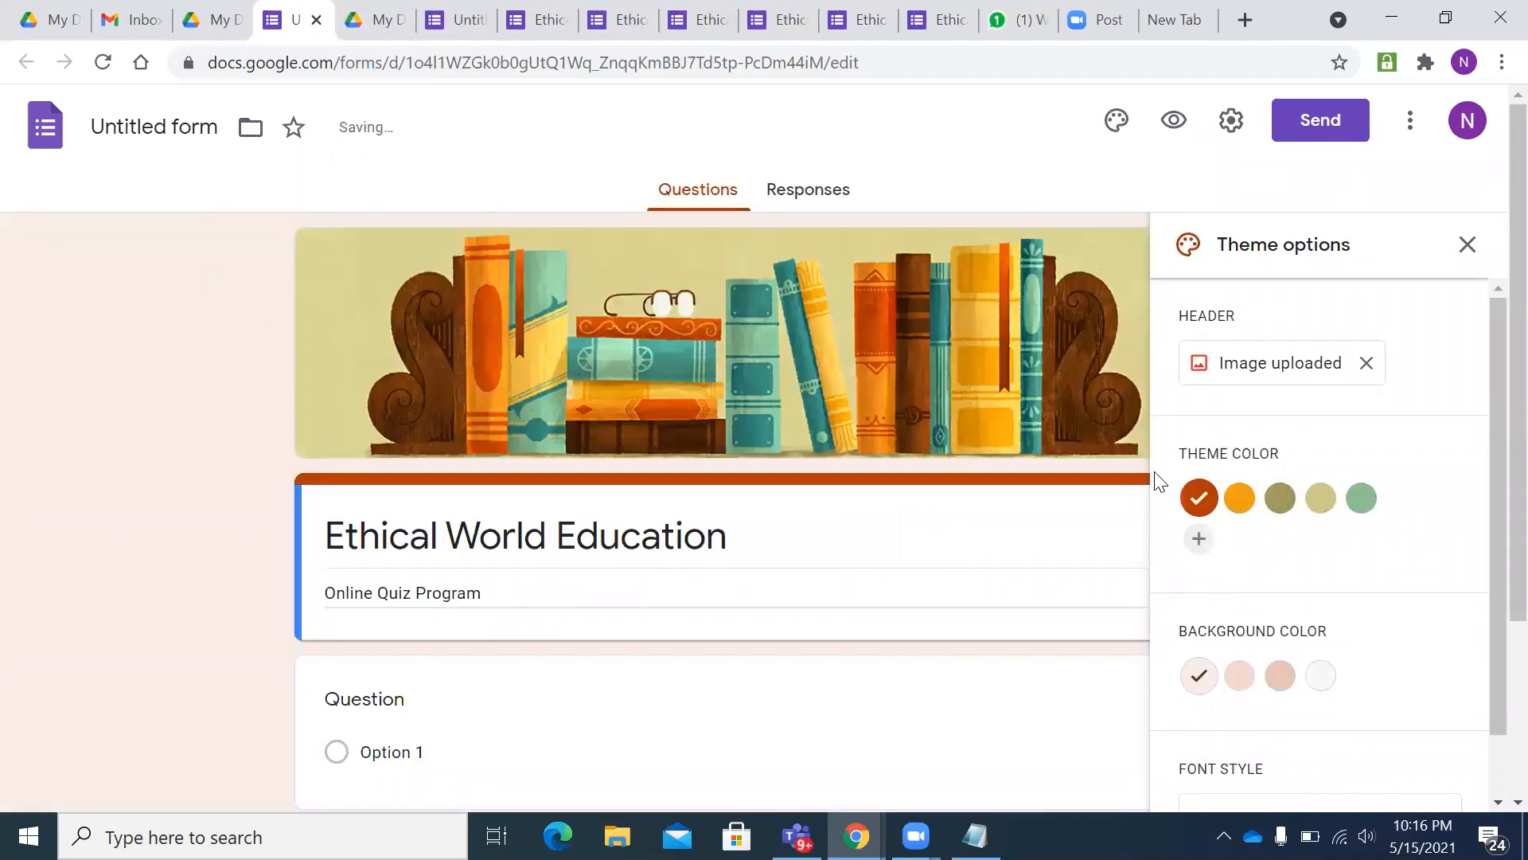
- Set the theme colour to dark orange and the background to the darker peach swatch
{"action": "left_click", "coordinate": [1279, 499]}
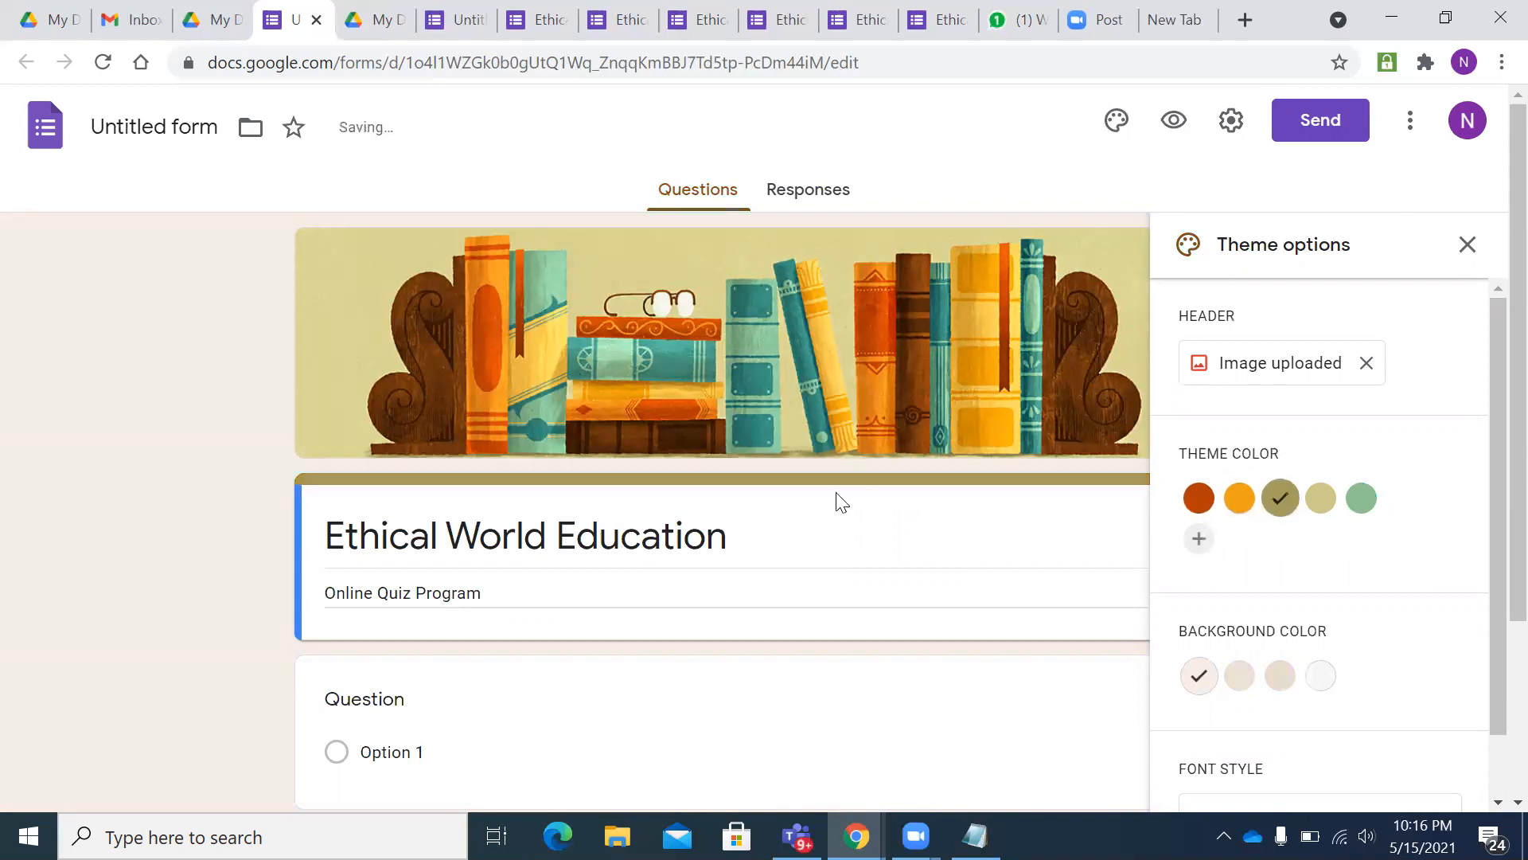
{"action": "left_click", "coordinate": [1199, 498]}
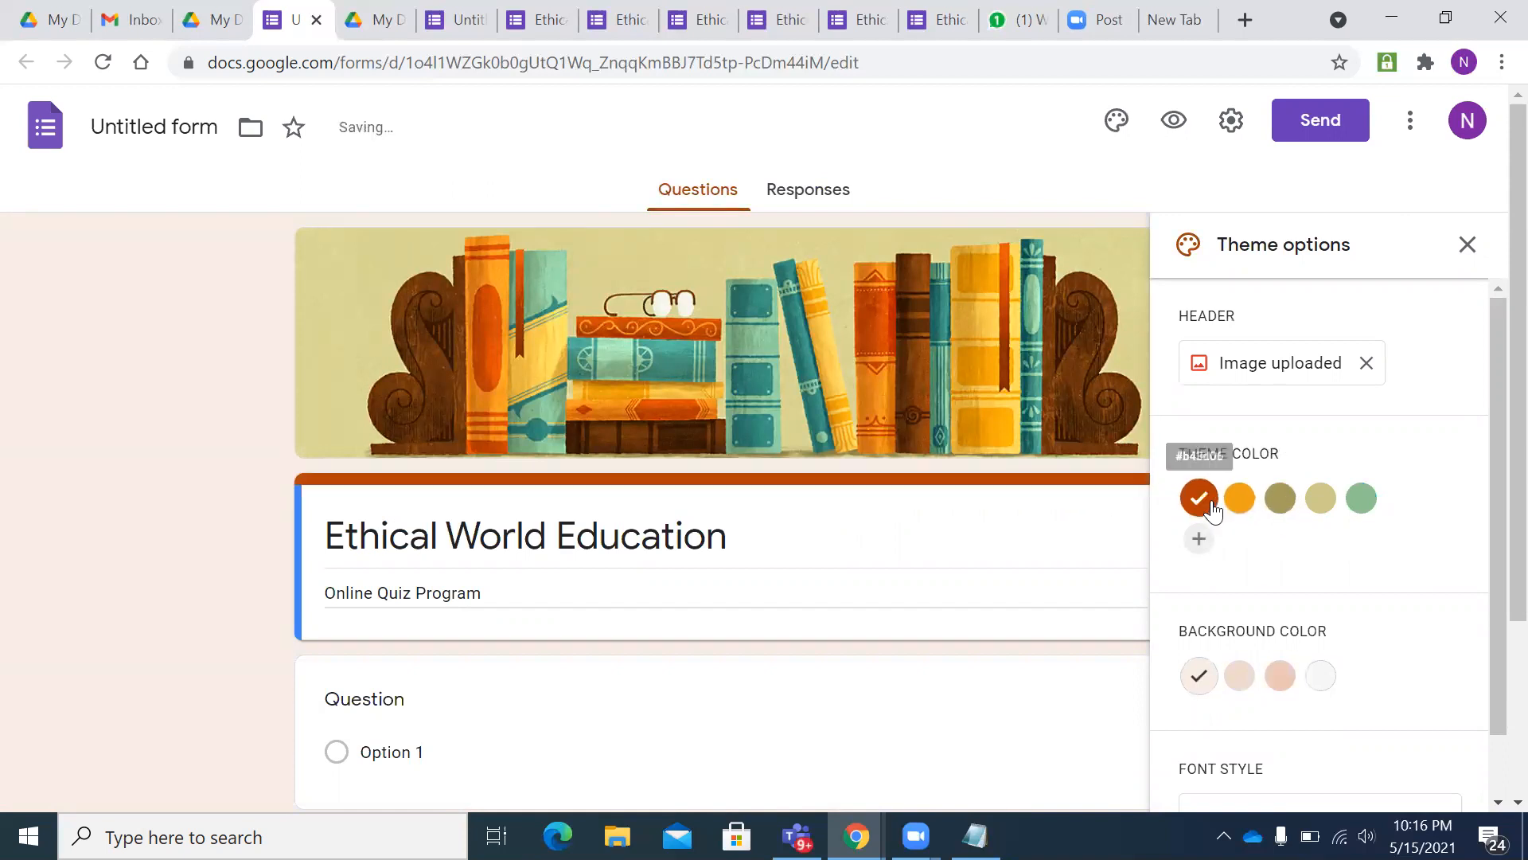
{"action": "left_click", "coordinate": [1282, 506]}
{"action": "scroll", "coordinate": [1278, 502], "scroll_direction": "down", "scroll_amount": 1}
{"action": "left_click", "coordinate": [1201, 430]}
{"action": "scroll", "coordinate": [1100, 503], "scroll_direction": "down", "scroll_amount": 3}
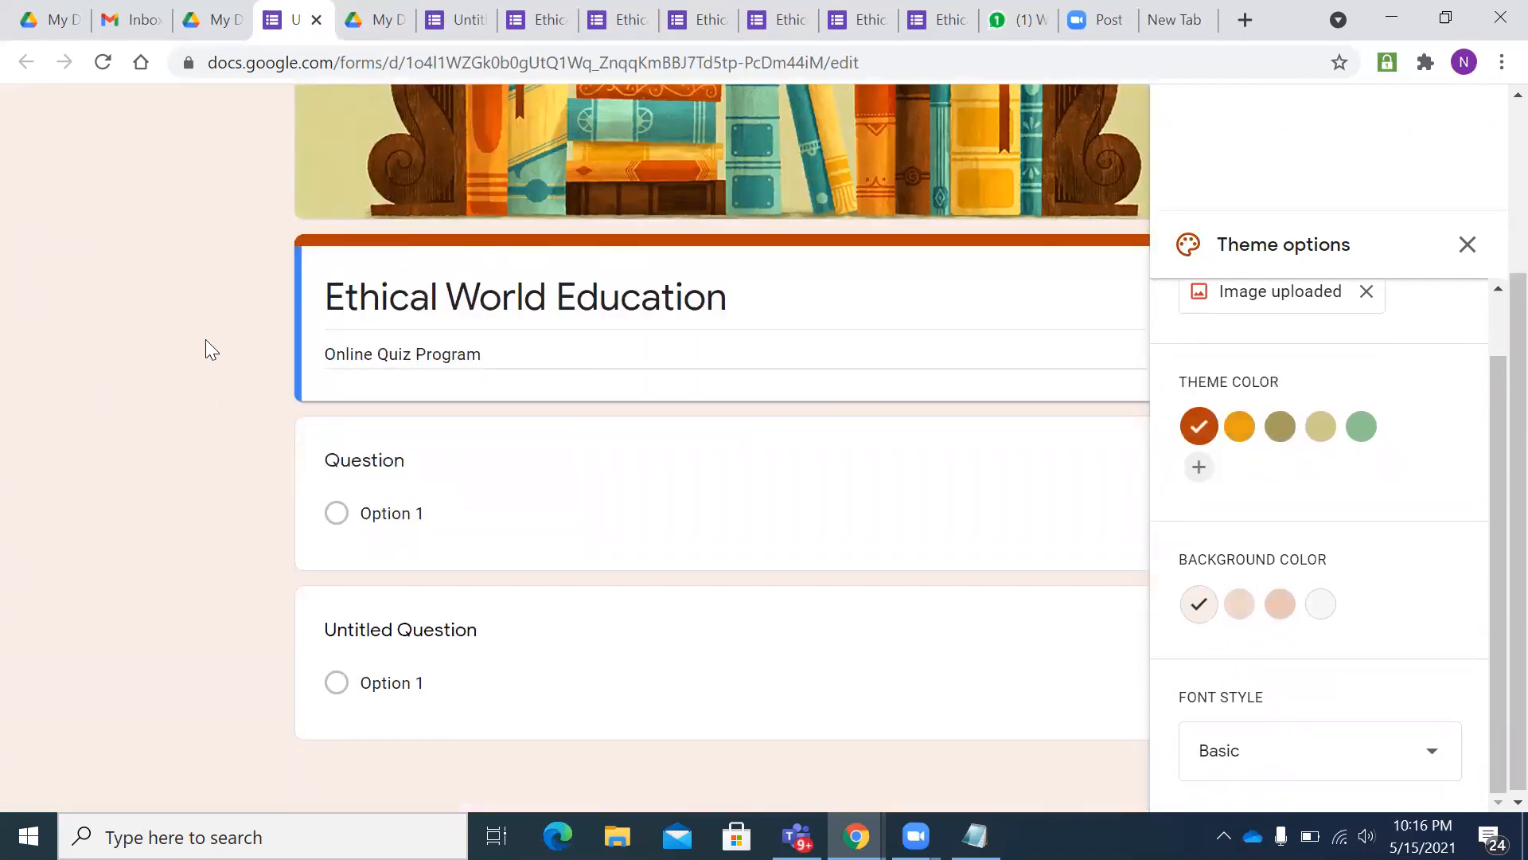
{"action": "left_click", "coordinate": [1280, 605]}
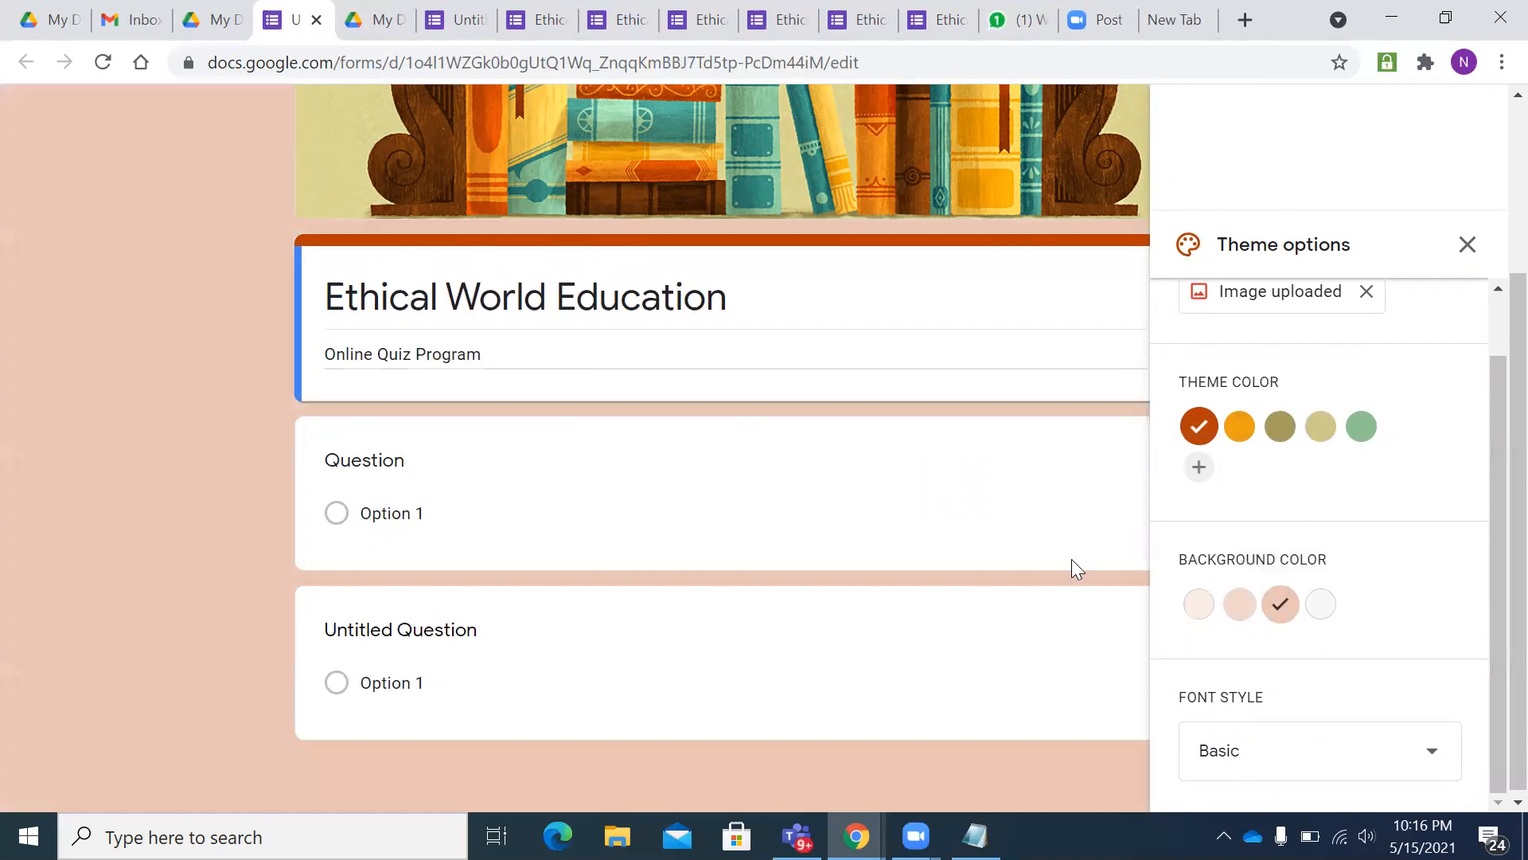
{"action": "scroll", "coordinate": [75, 368], "scroll_direction": "up", "scroll_amount": 3}
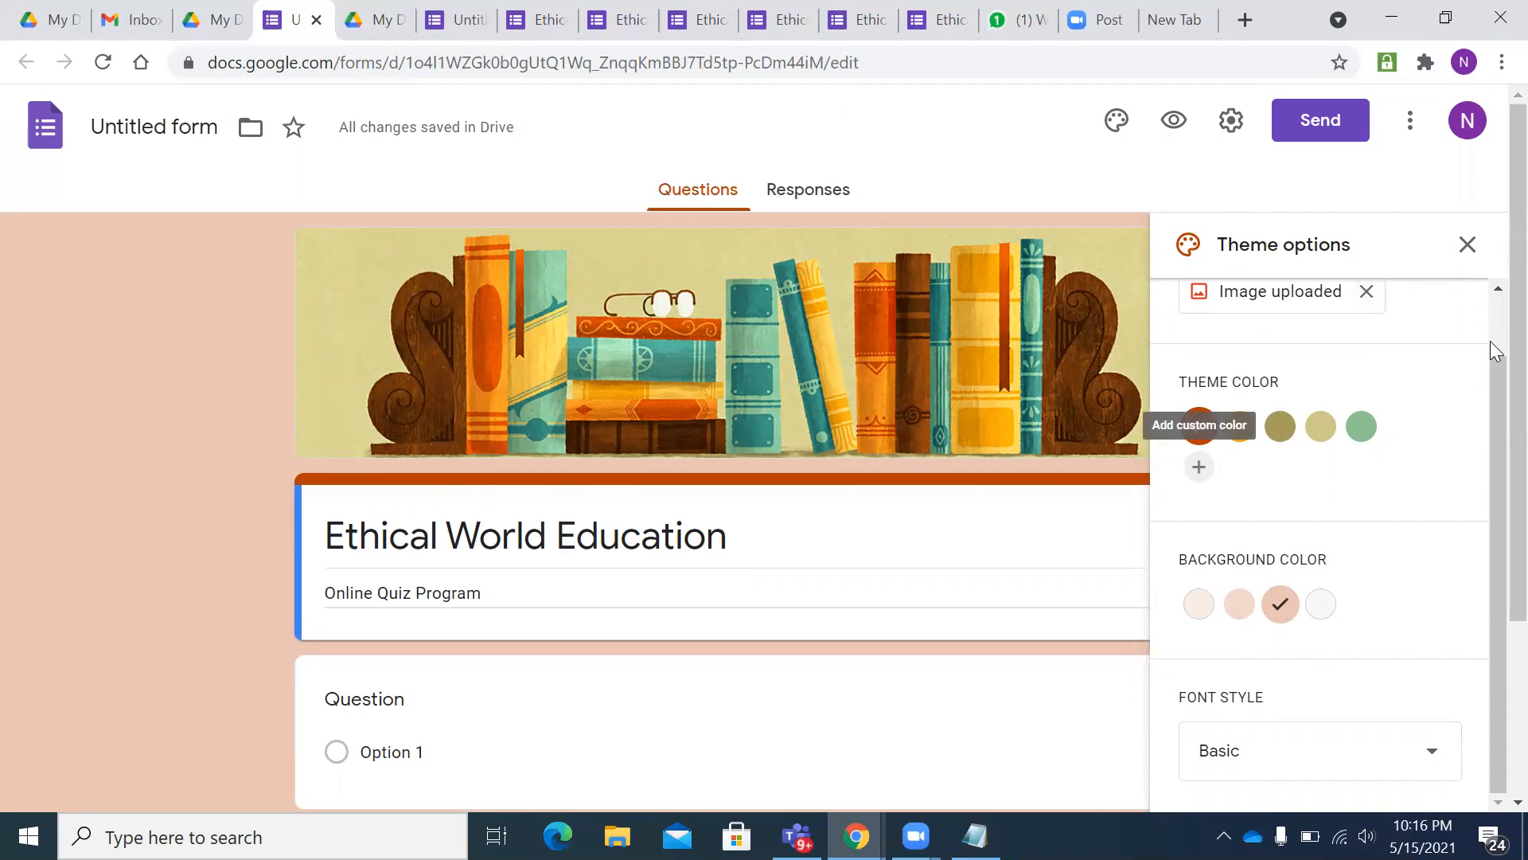
{"action": "left_click", "coordinate": [1467, 244]}
{"action": "scroll", "coordinate": [807, 522], "scroll_direction": "down", "scroll_amount": 2}
{"action": "scroll", "coordinate": [859, 563], "scroll_direction": "up", "scroll_amount": 2}
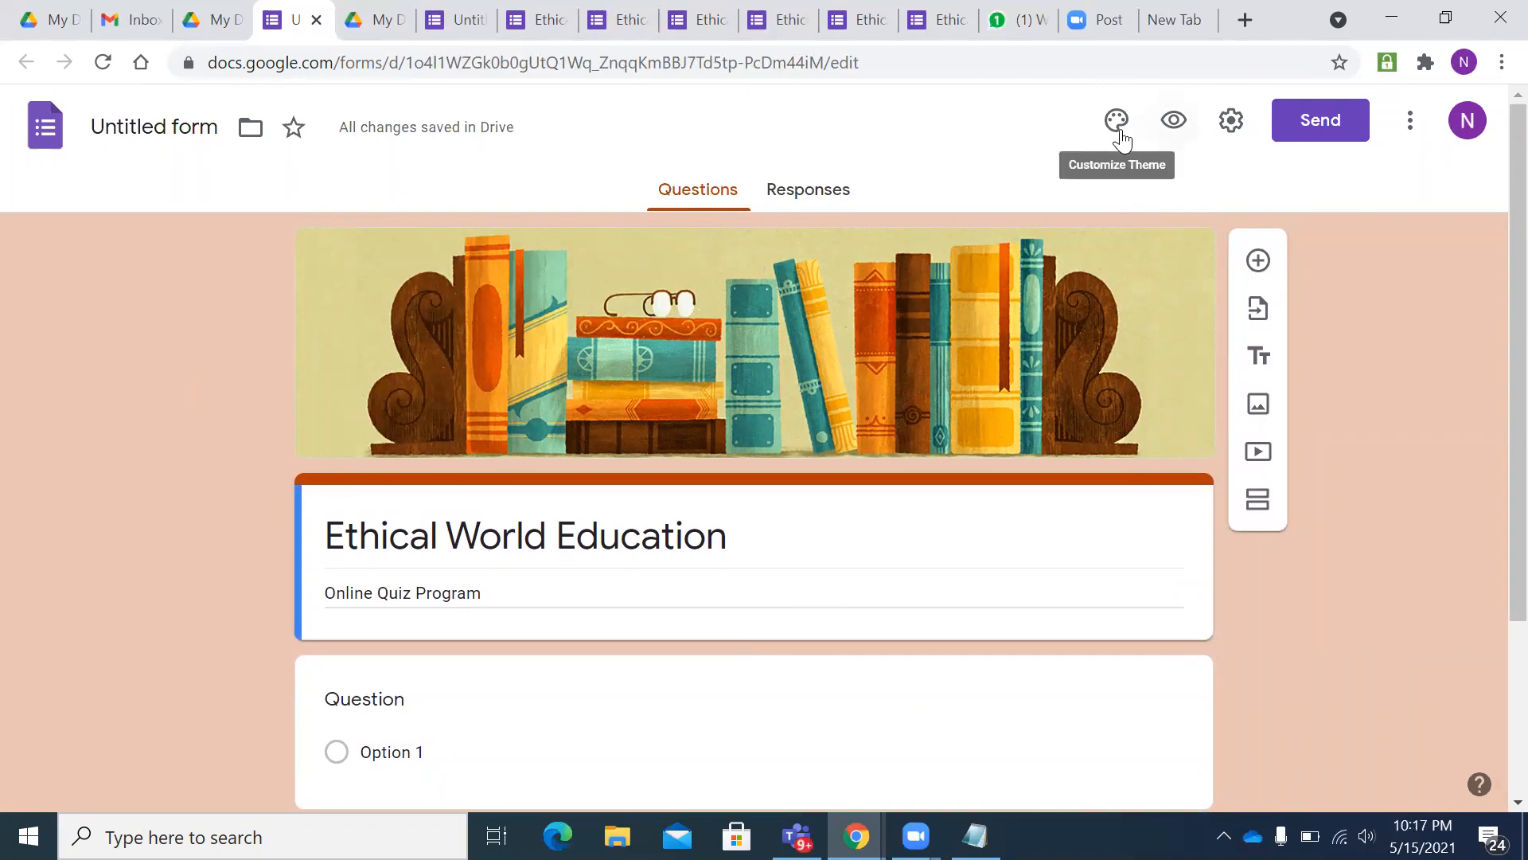
- Make the first question a required short-answer field titled 'Name'
{"action": "scroll", "coordinate": [437, 464], "scroll_direction": "down", "scroll_amount": 1}
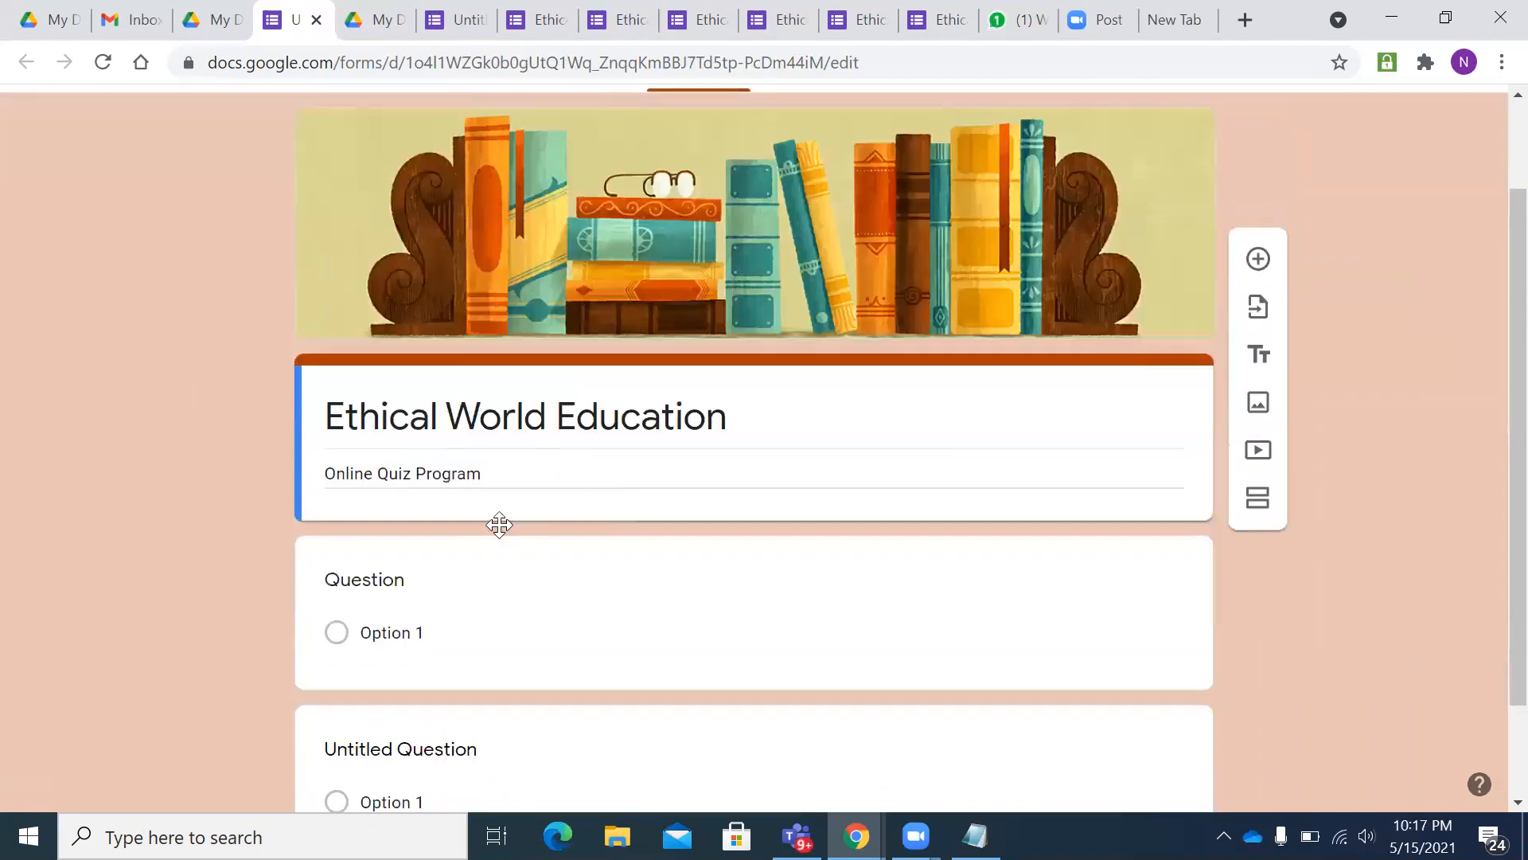
{"action": "scroll", "coordinate": [414, 457], "scroll_direction": "down", "scroll_amount": 1}
{"action": "left_click", "coordinate": [409, 468]}
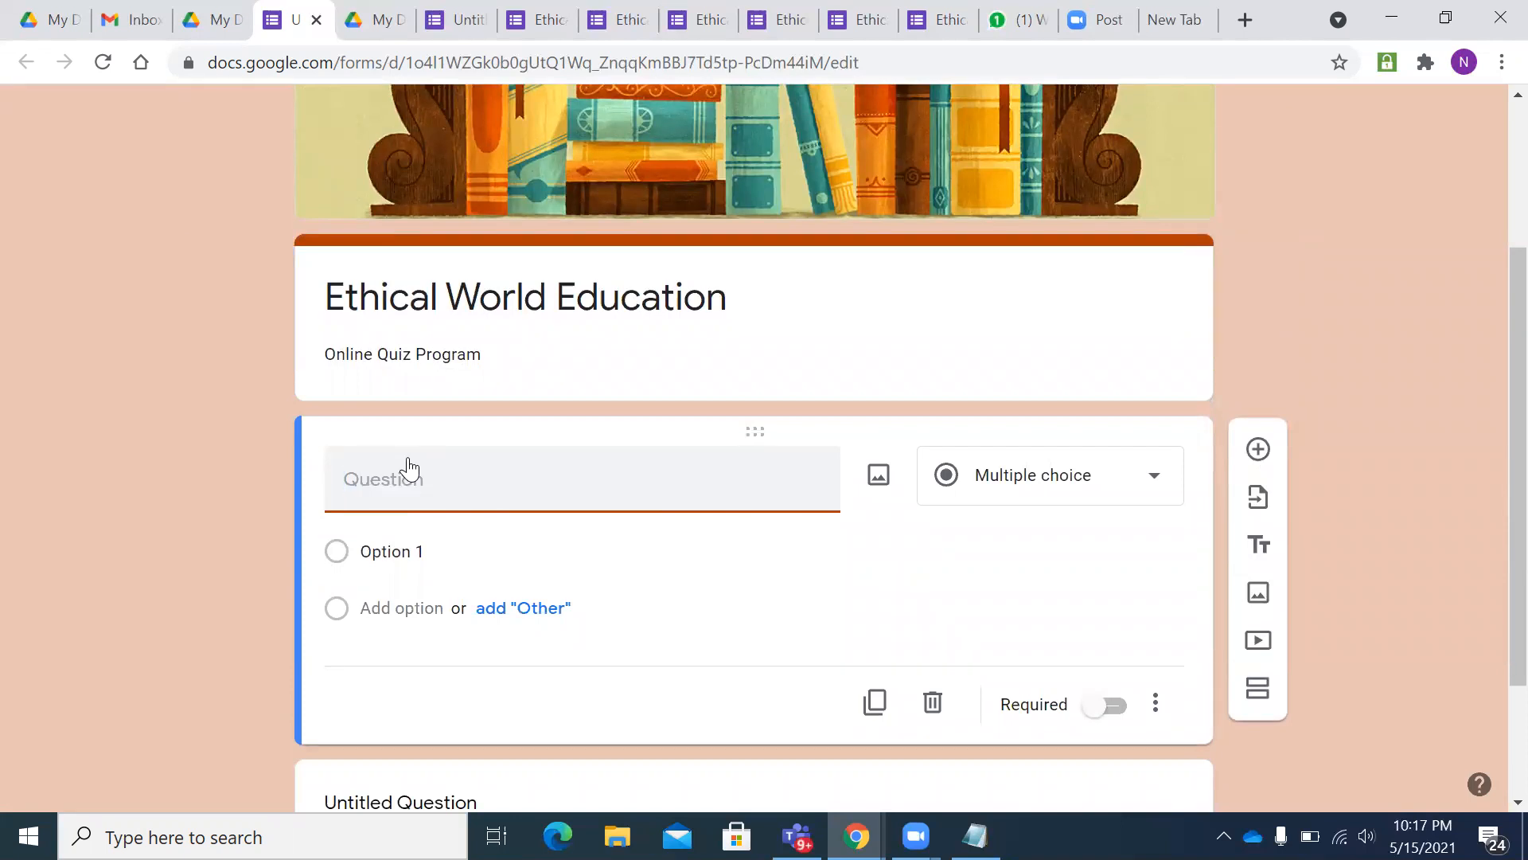
{"action": "type", "text": "Name"}
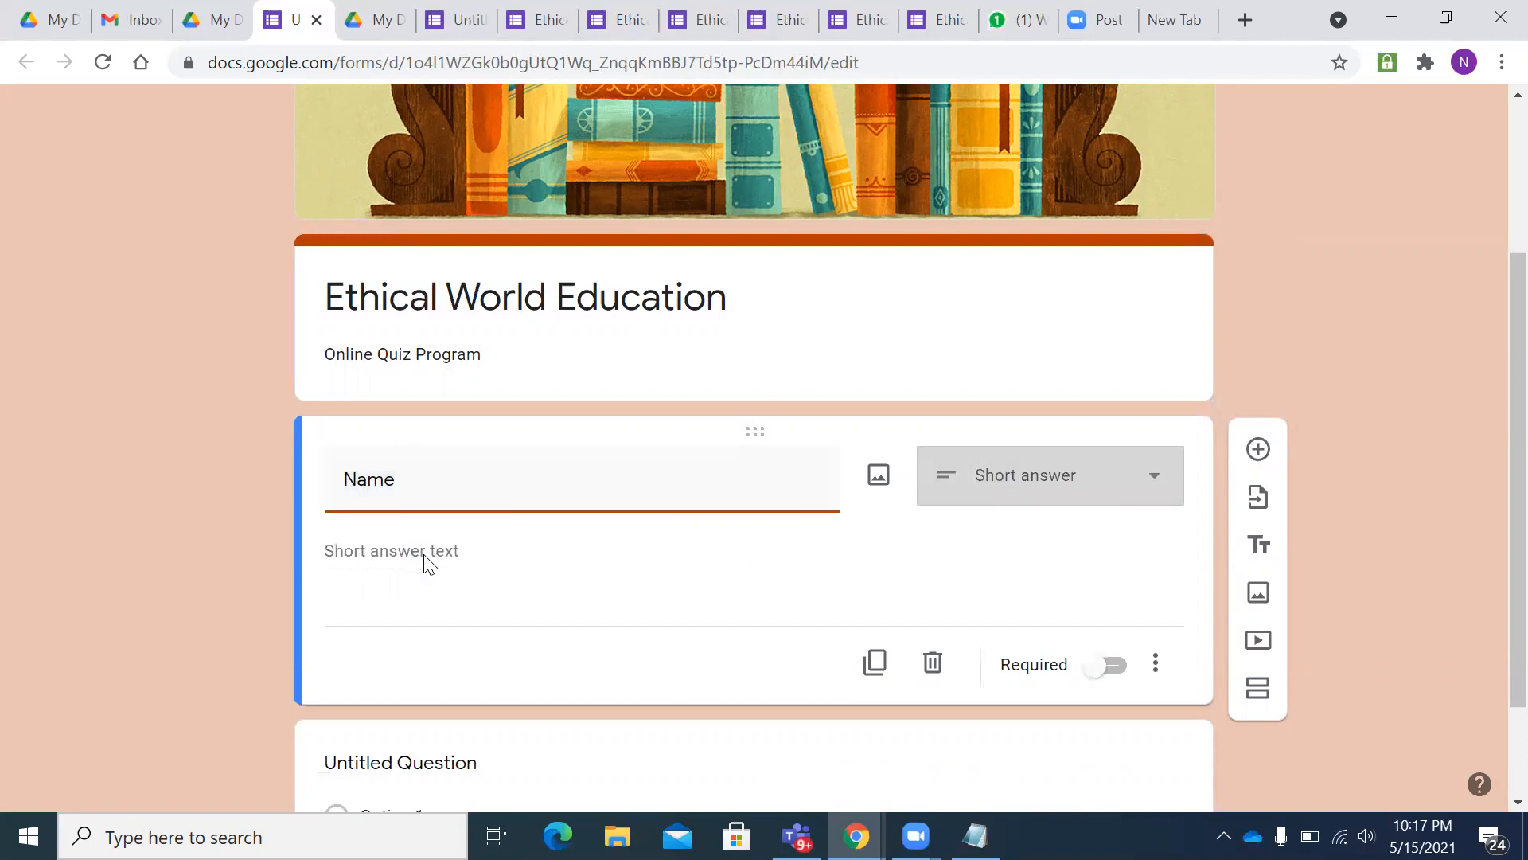
{"action": "scroll", "coordinate": [470, 529], "scroll_direction": "down", "scroll_amount": 2}
{"action": "left_click", "coordinate": [1035, 374]}
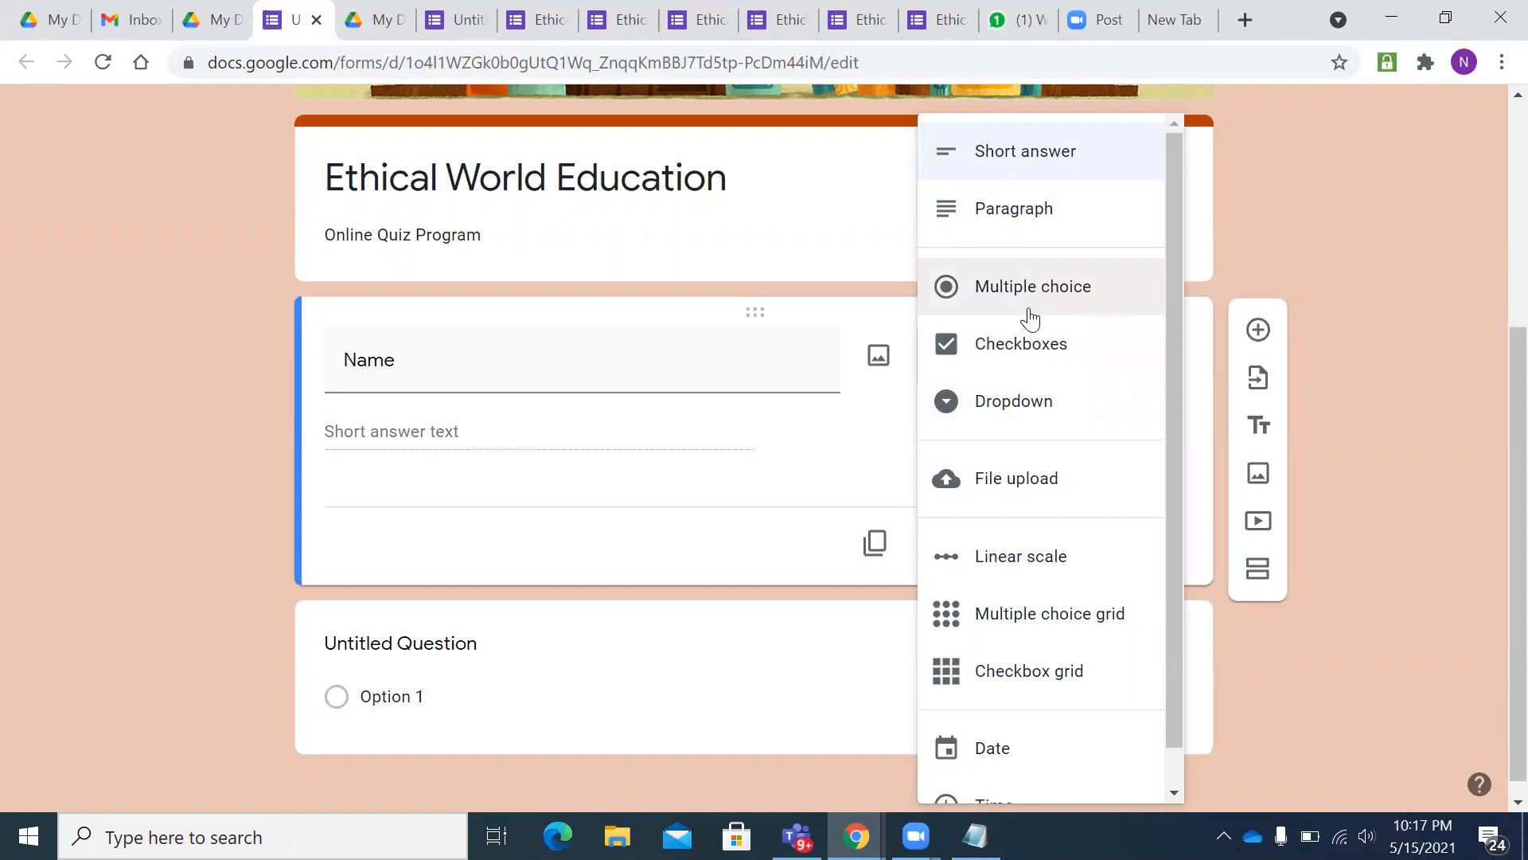
{"action": "left_click", "coordinate": [1051, 160]}
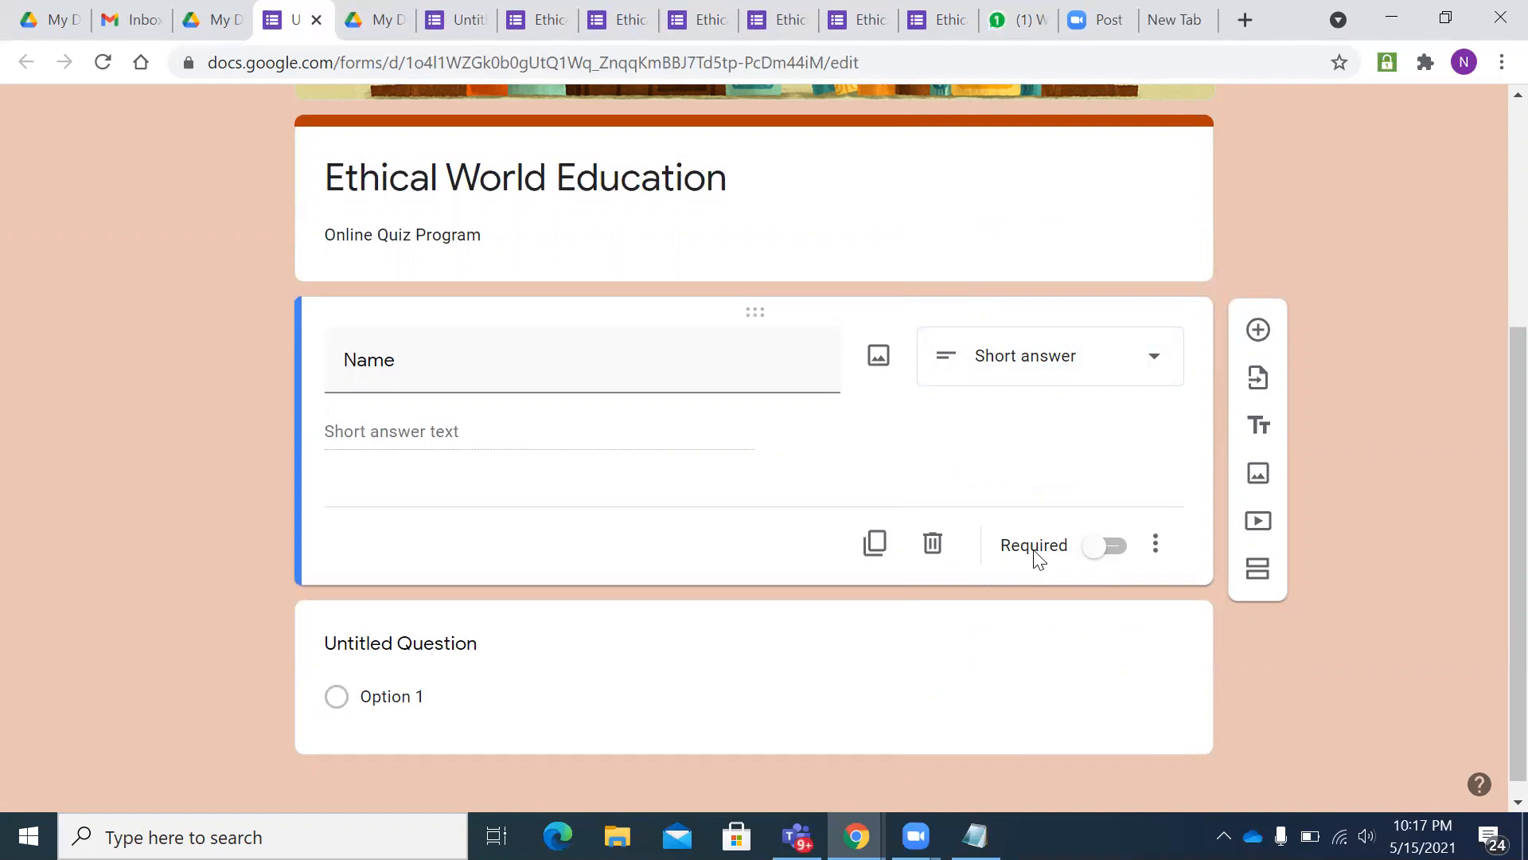
{"action": "left_click", "coordinate": [1122, 550]}
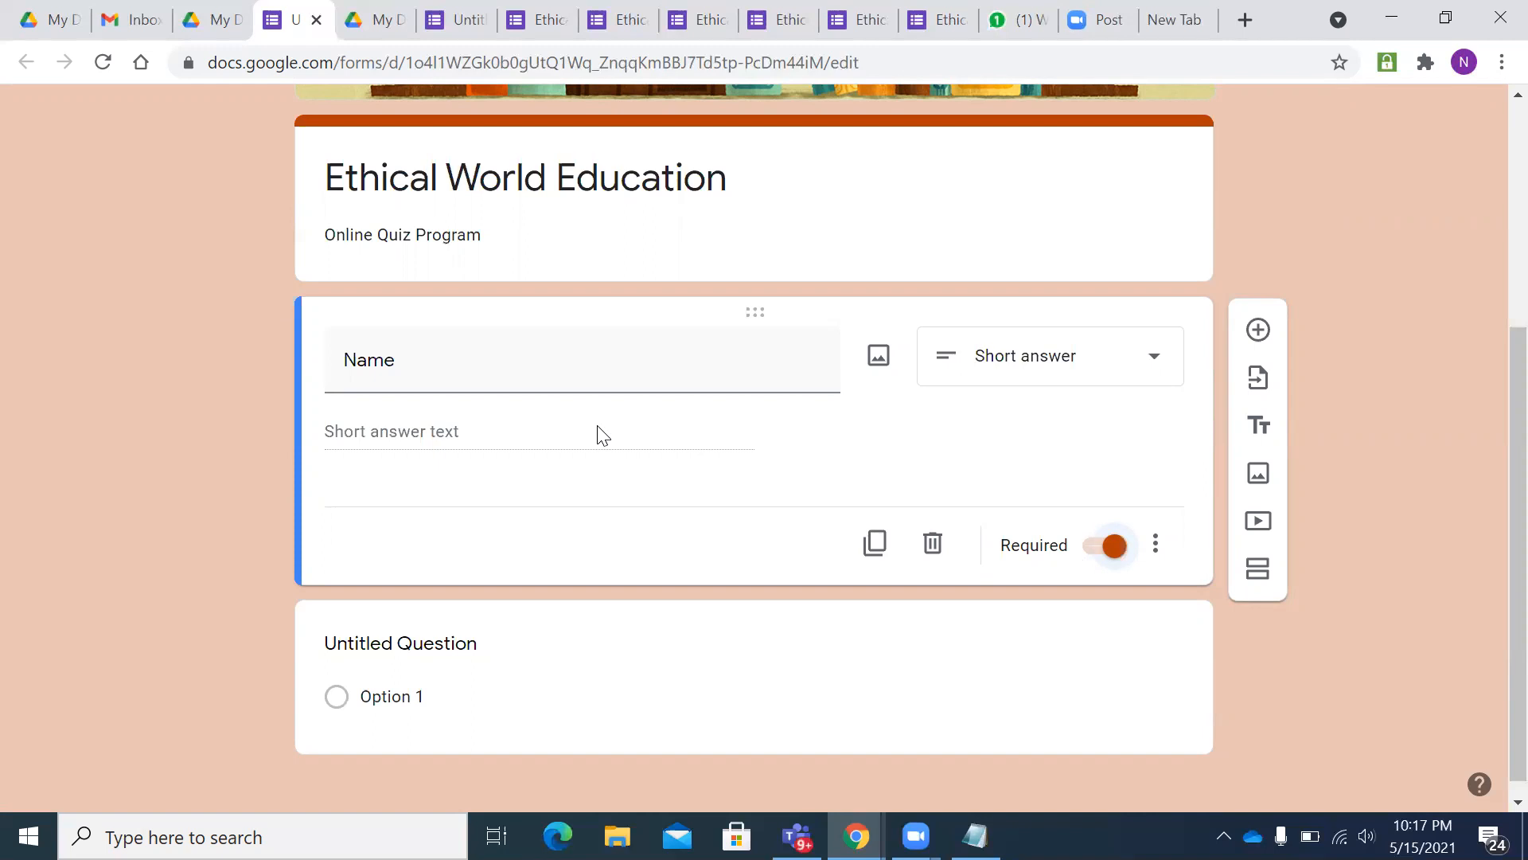
- Make the second question a required short-answer 'Email ID' field and add another question
{"action": "scroll", "coordinate": [601, 434], "scroll_direction": "down", "scroll_amount": 1}
{"action": "left_click", "coordinate": [470, 587]}
{"action": "key", "text": "BackSpace"}
{"action": "type", "text": "Email ID"}
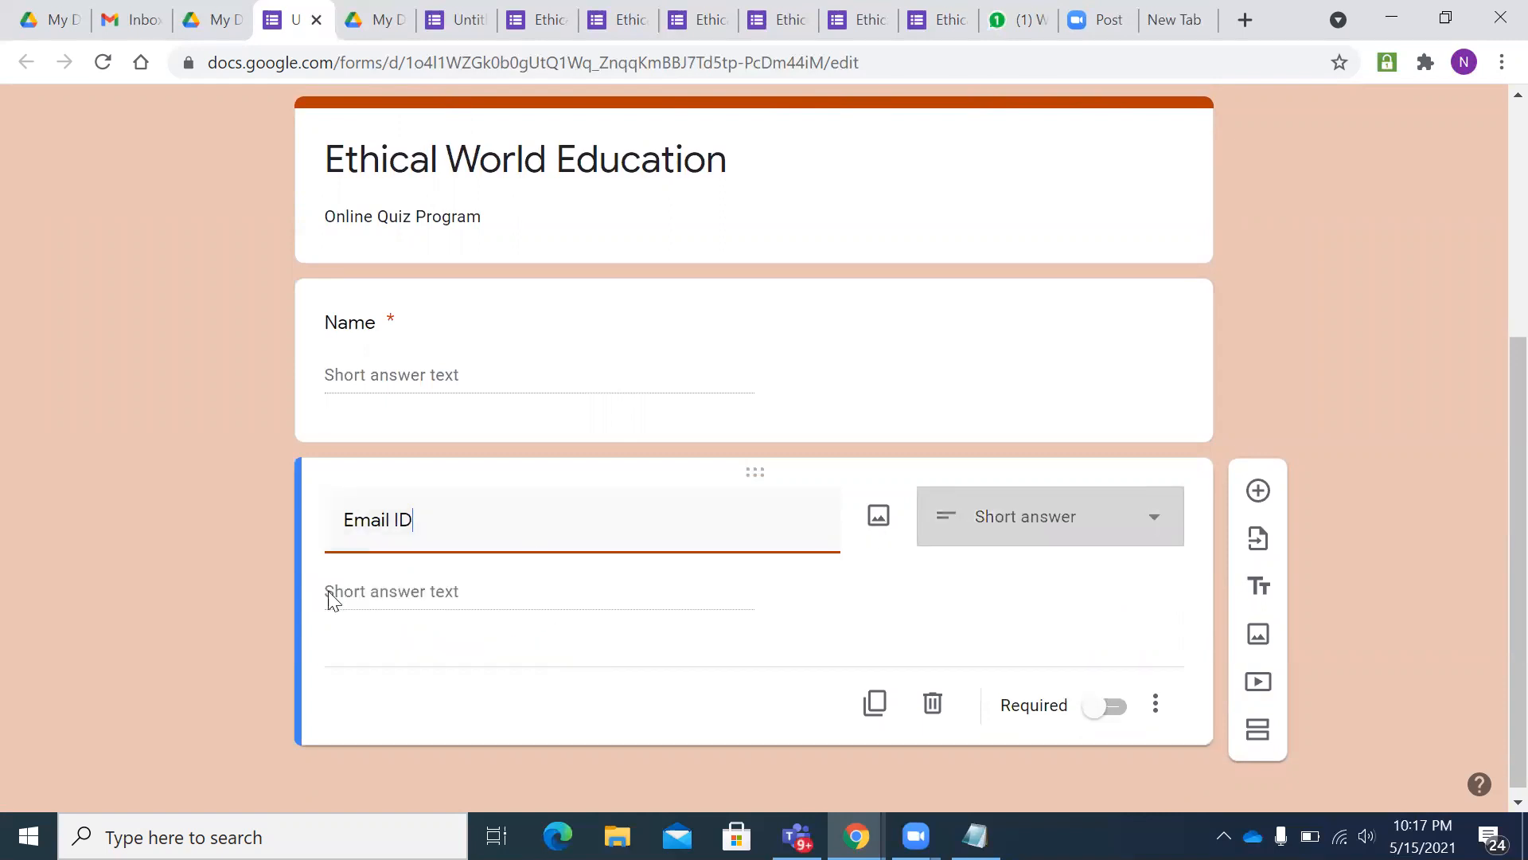
{"action": "scroll", "coordinate": [387, 571], "scroll_direction": "down", "scroll_amount": 1}
{"action": "left_click", "coordinate": [387, 572]}
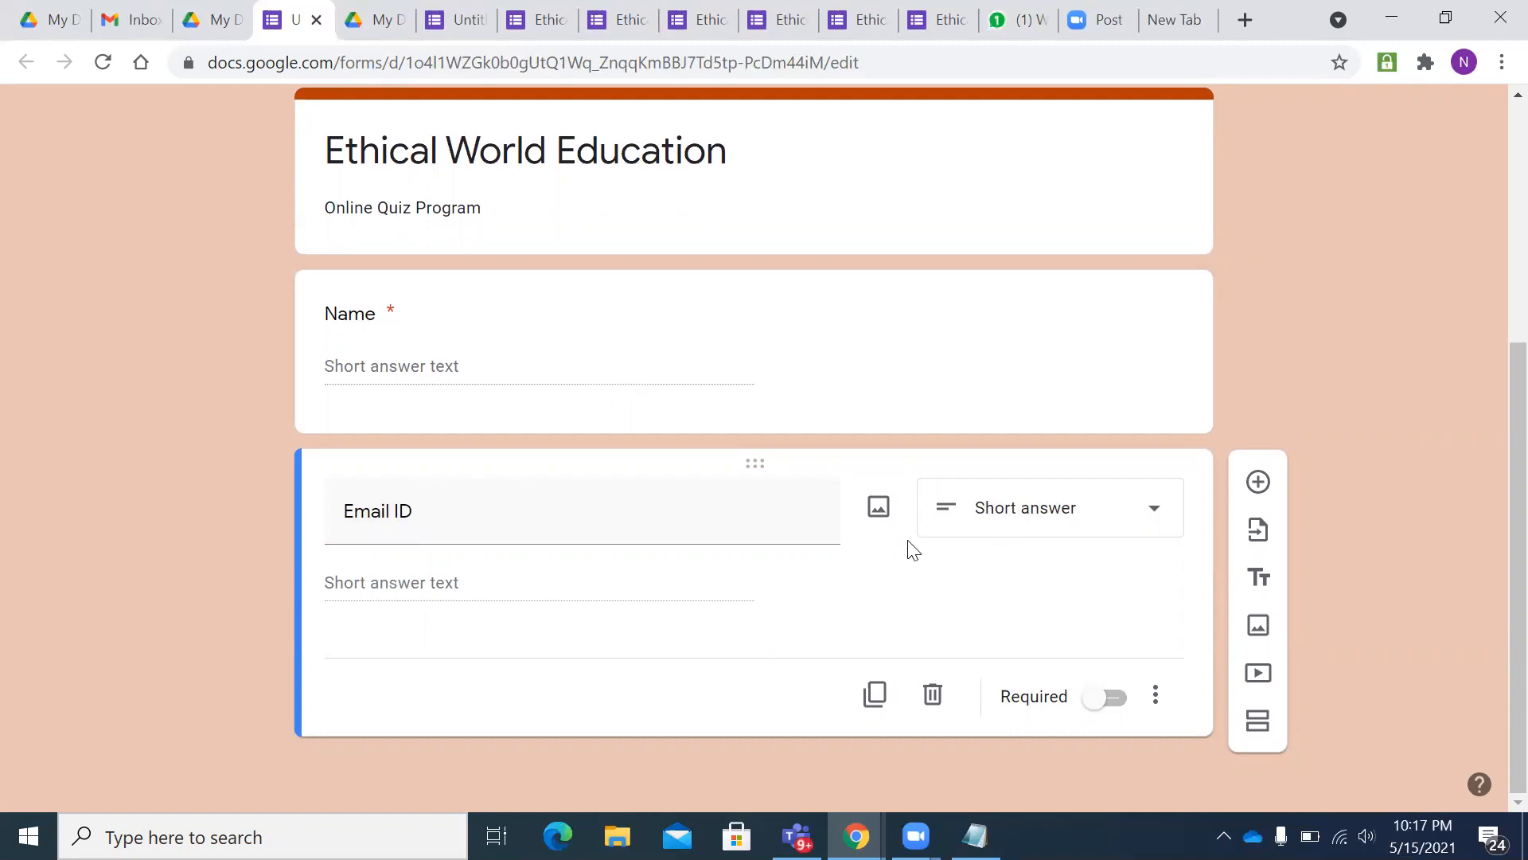
{"action": "left_click", "coordinate": [1013, 509]}
{"action": "left_click", "coordinate": [999, 152]}
{"action": "left_click", "coordinate": [1104, 698]}
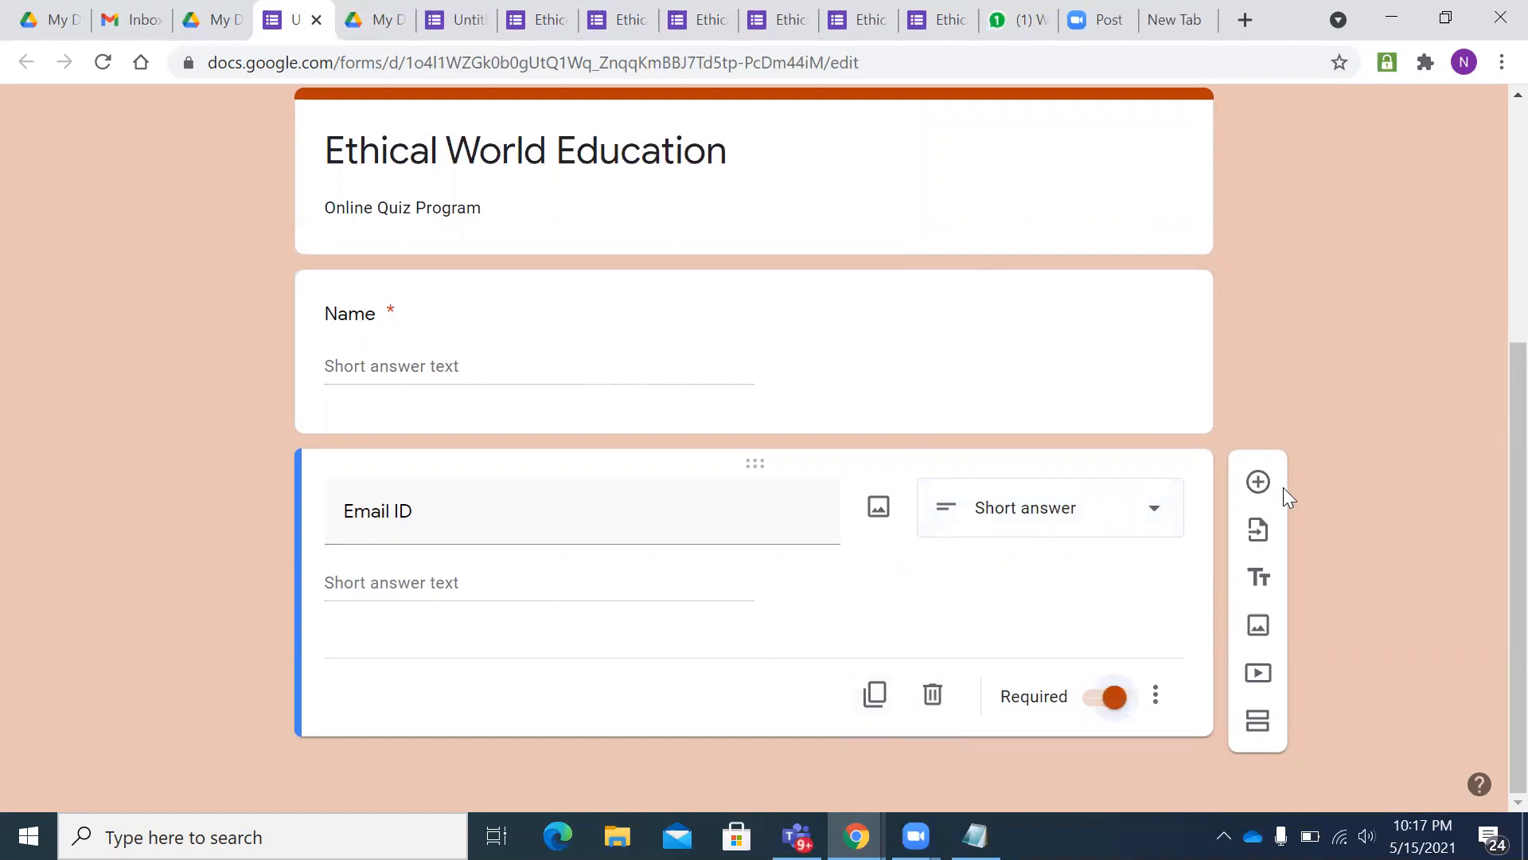
{"action": "left_click", "coordinate": [1259, 482]}
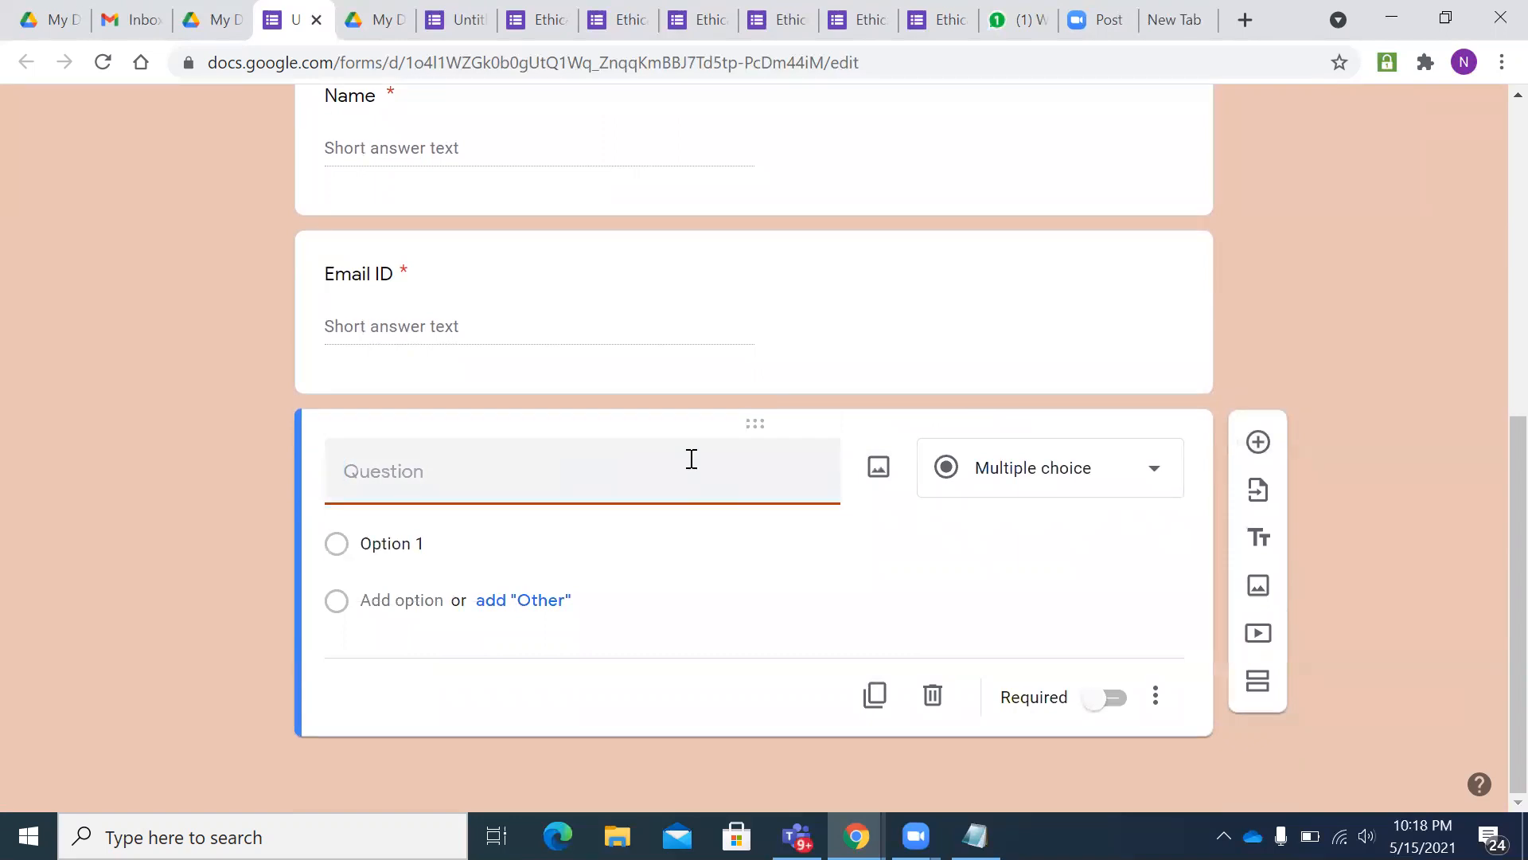
- Title the new question 'Roll Number' and mark it required, closing the extra-options menu unused
{"action": "type", "text": "Roll INumber"}
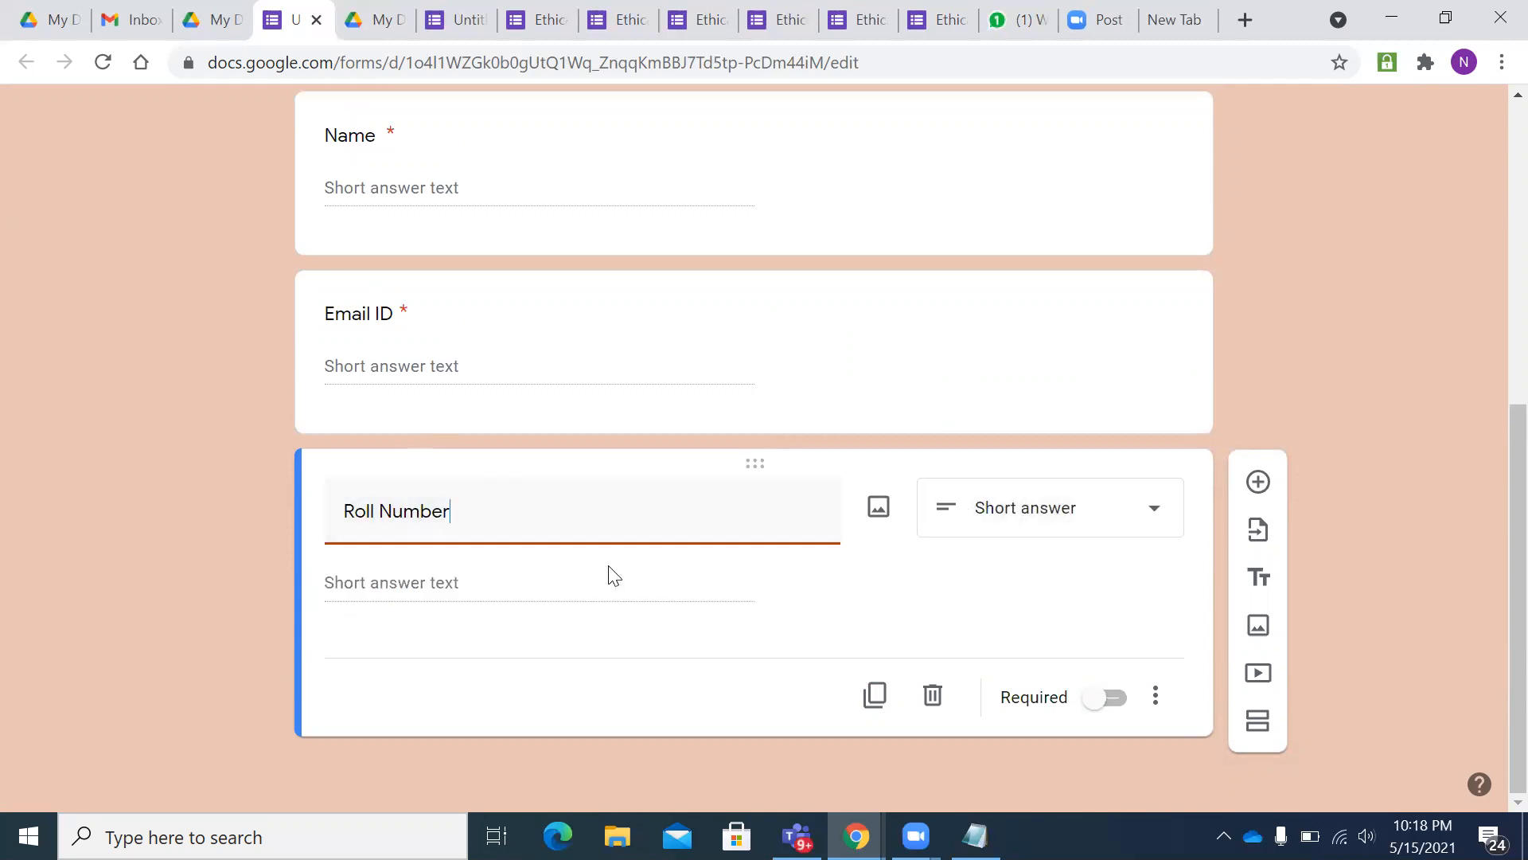
{"action": "left_click", "coordinate": [1105, 697]}
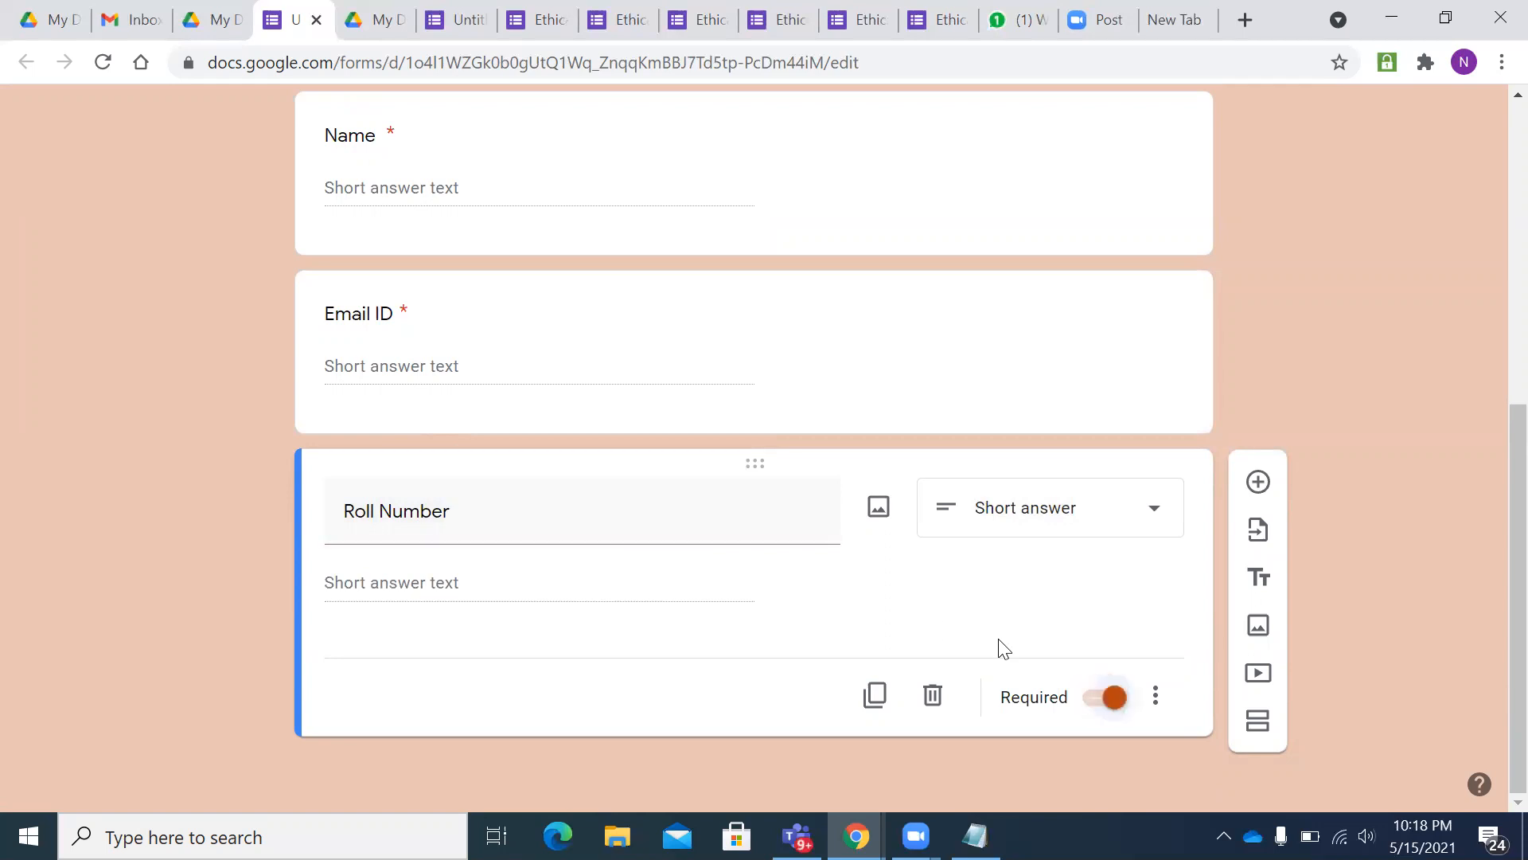
{"action": "key", "text": "Tab"}
{"action": "key", "text": "Return"}
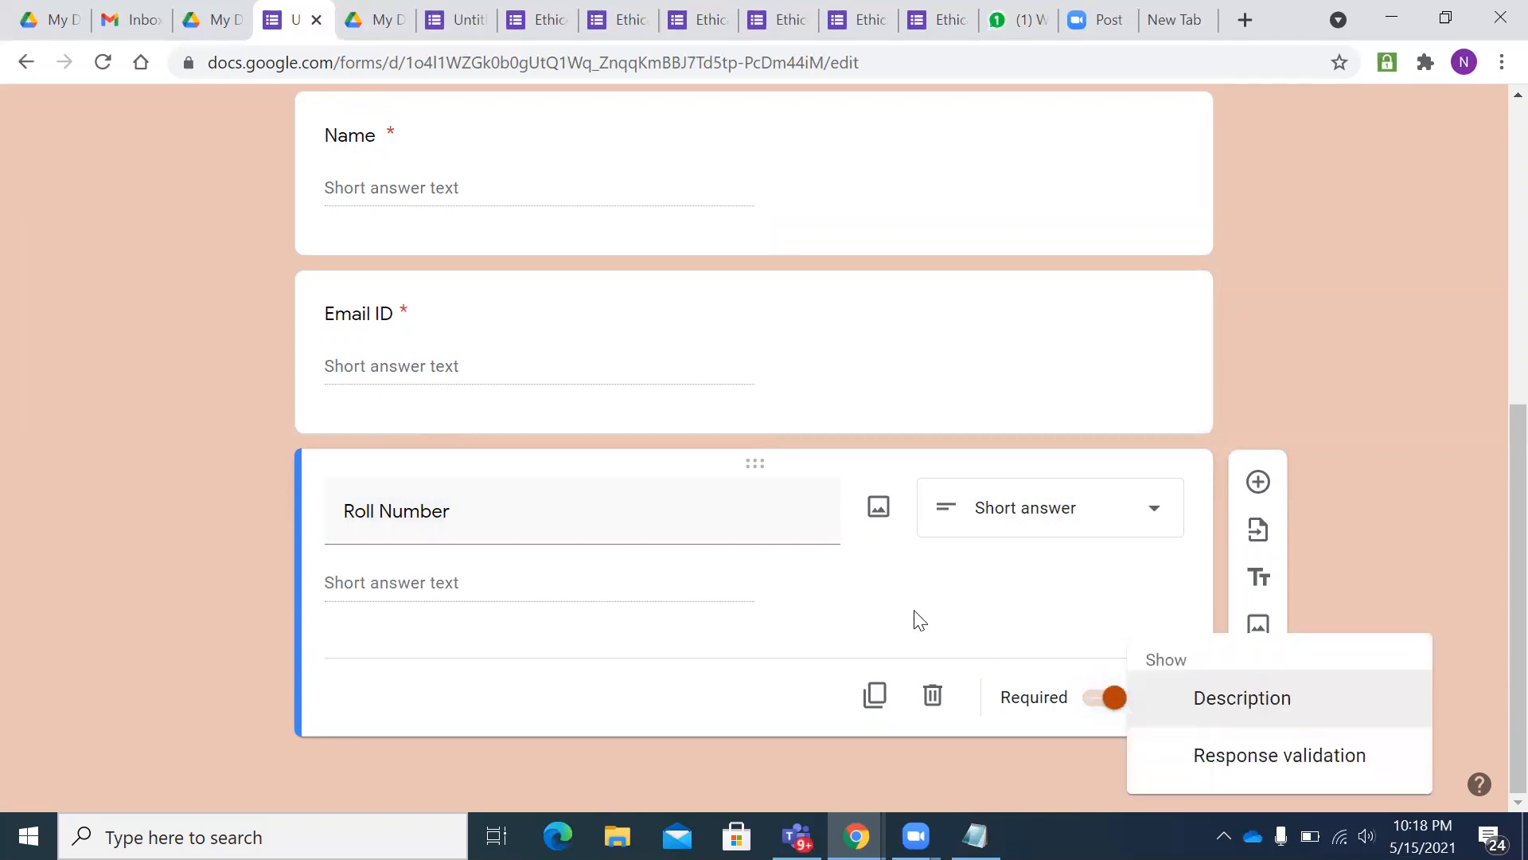
{"action": "left_click", "coordinate": [1226, 760]}
{"action": "left_click", "coordinate": [1104, 613]}
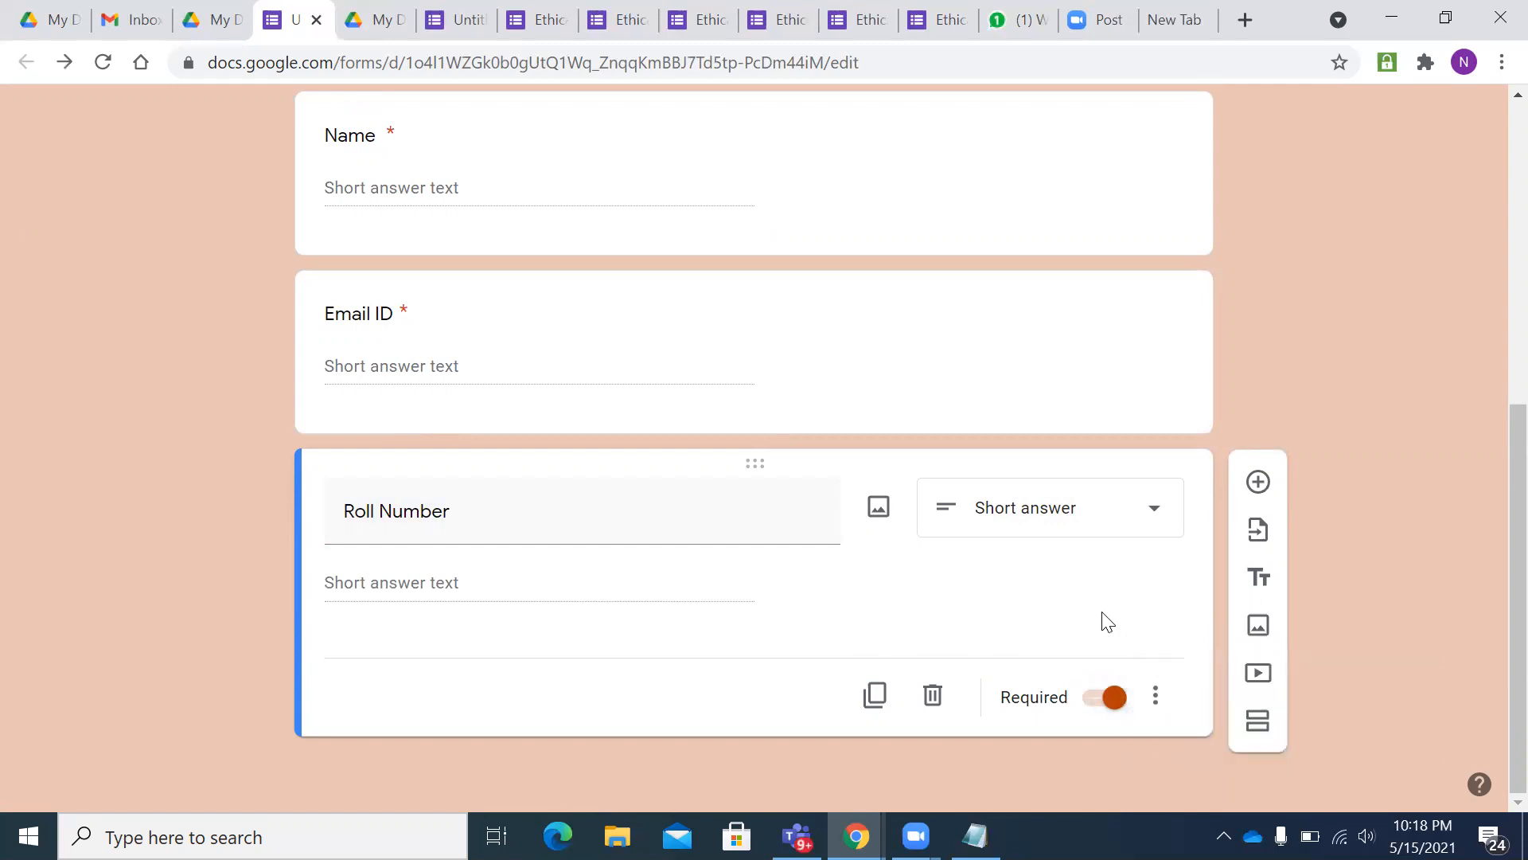
- Add Roll Number response validation: number less than 8, error text 'Invalid Roll Number'
{"action": "left_click", "coordinate": [1156, 696]}
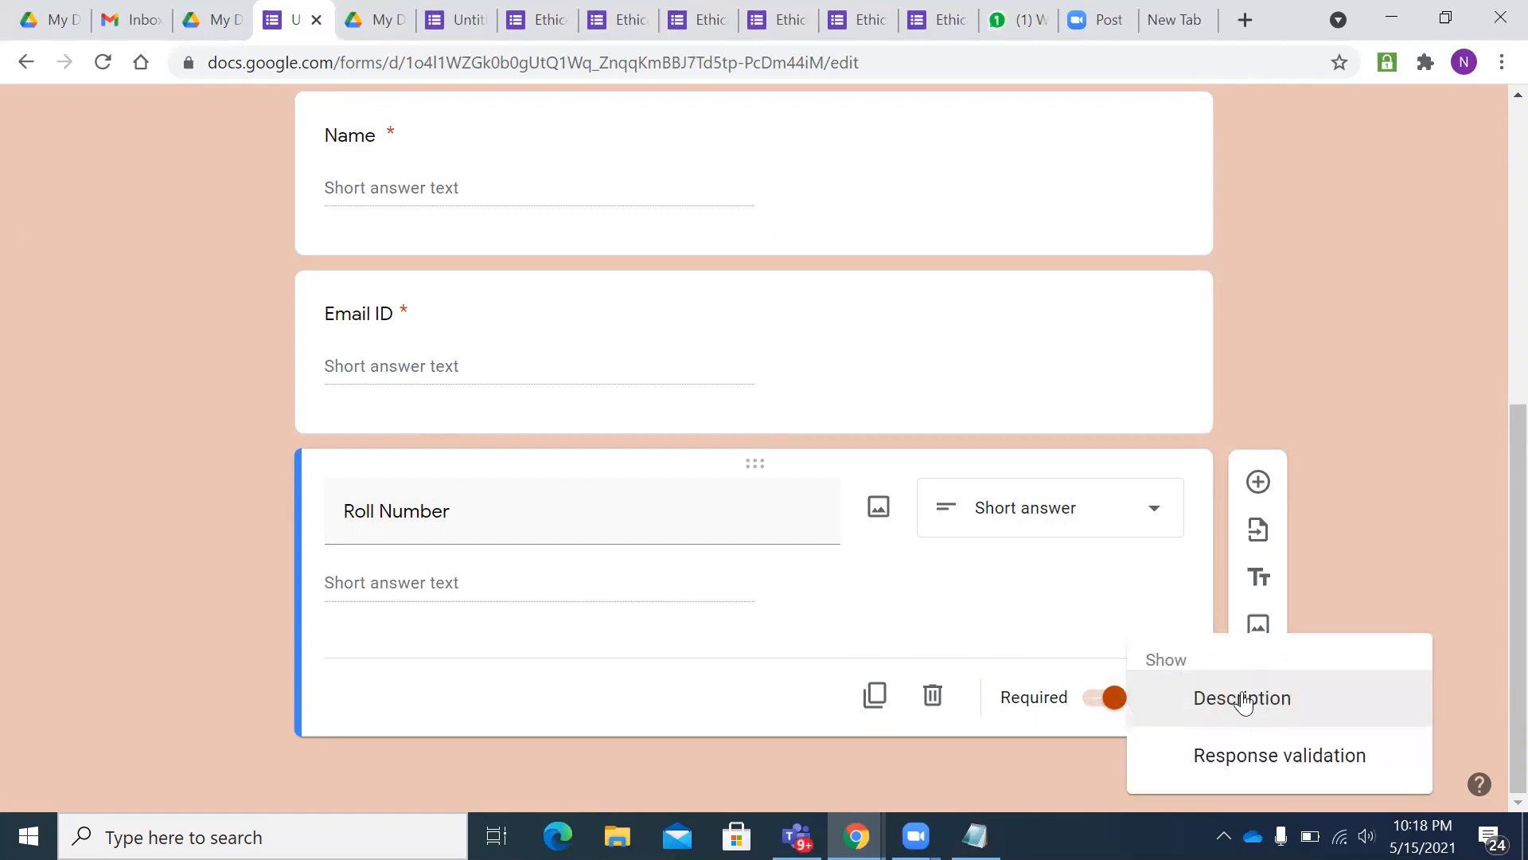
{"action": "left_click", "coordinate": [1218, 761]}
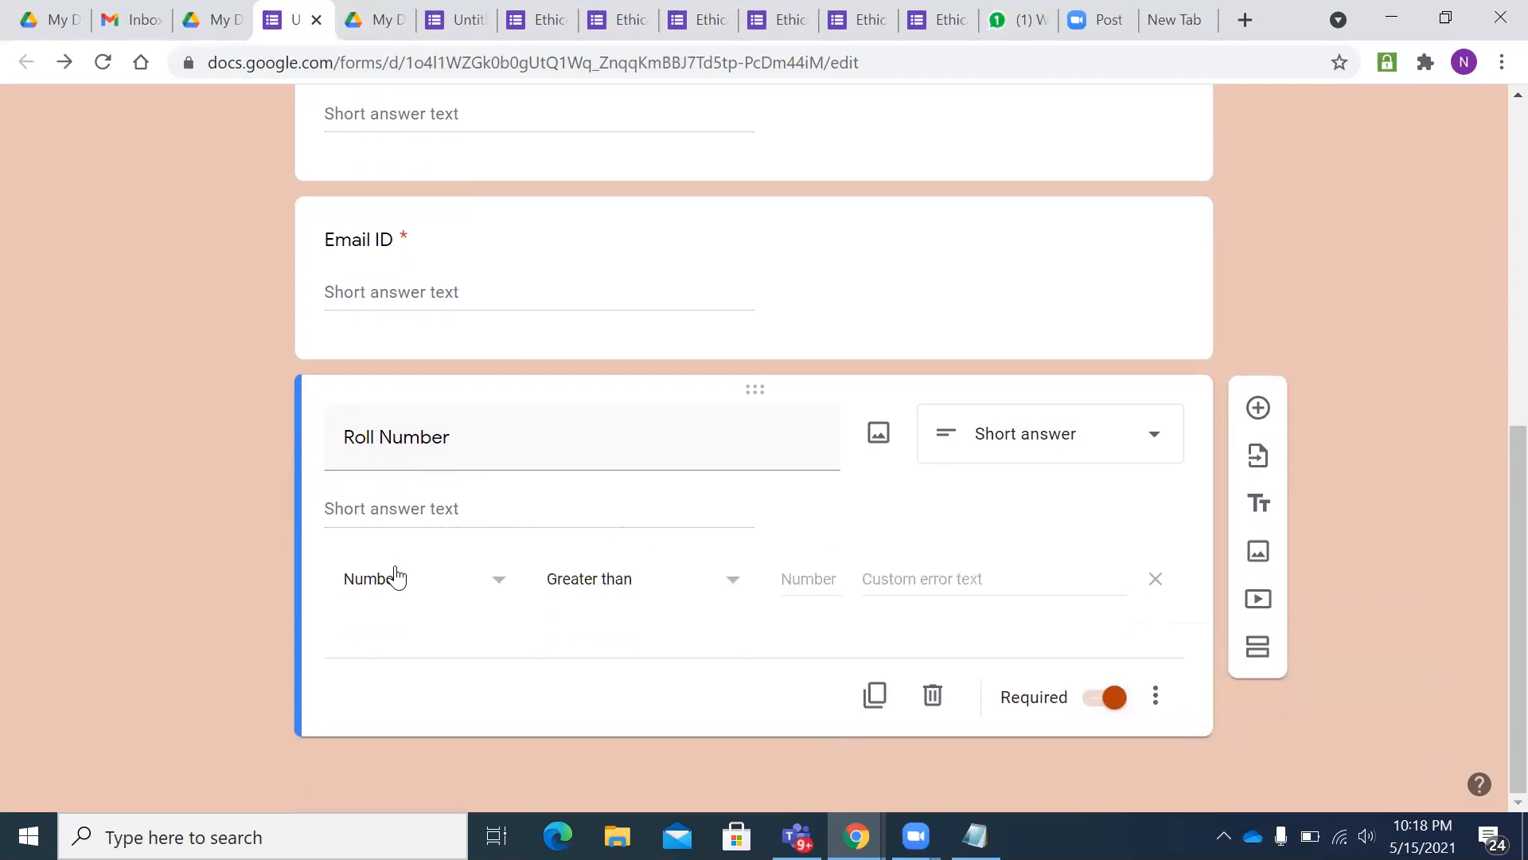
{"action": "left_click", "coordinate": [599, 589]}
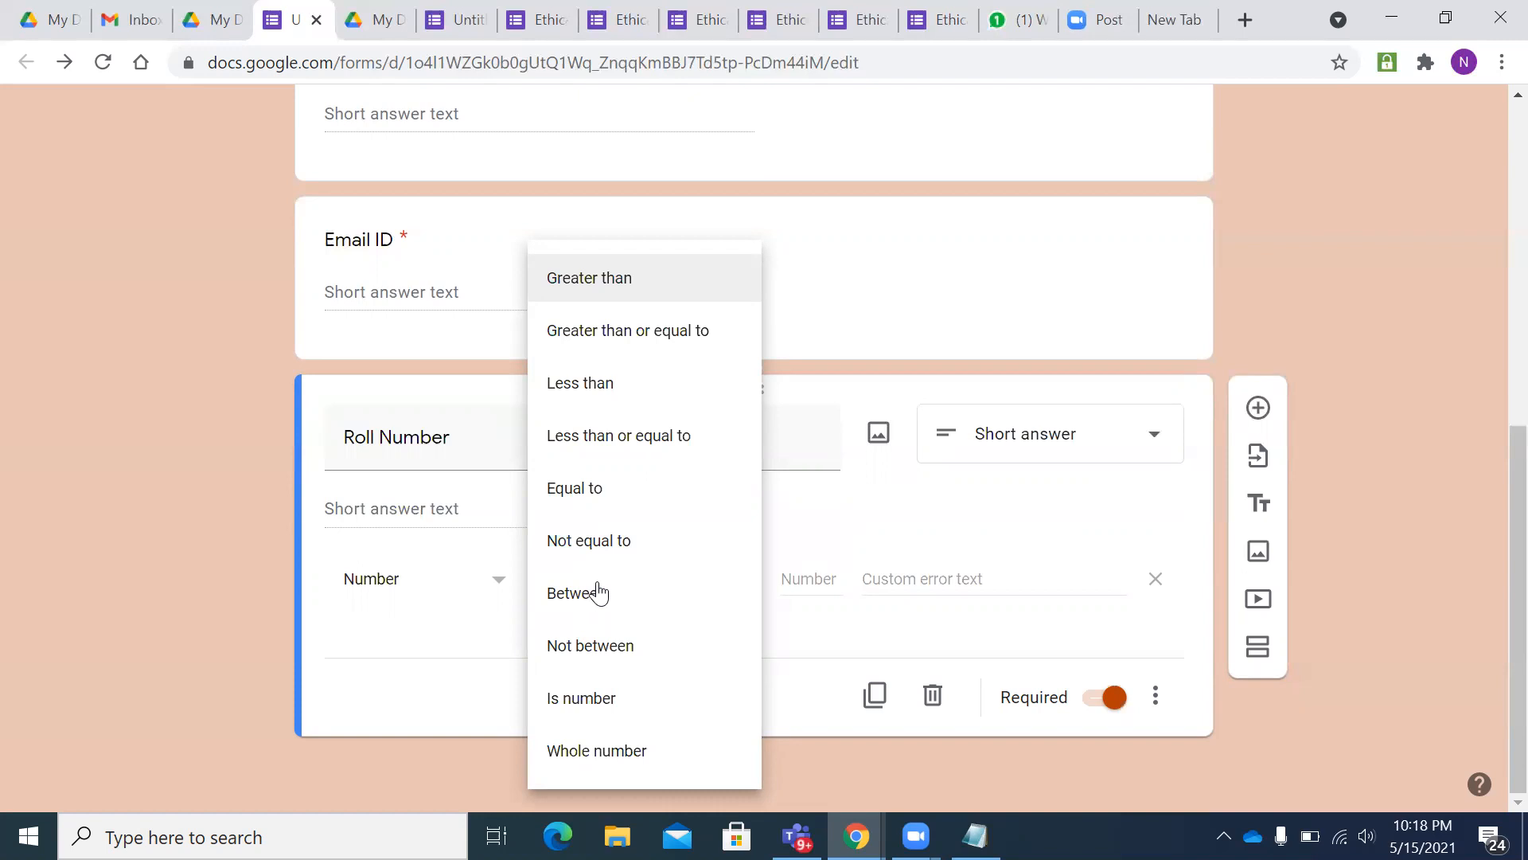
{"action": "left_click", "coordinate": [804, 570]}
{"action": "left_click", "coordinate": [617, 591]}
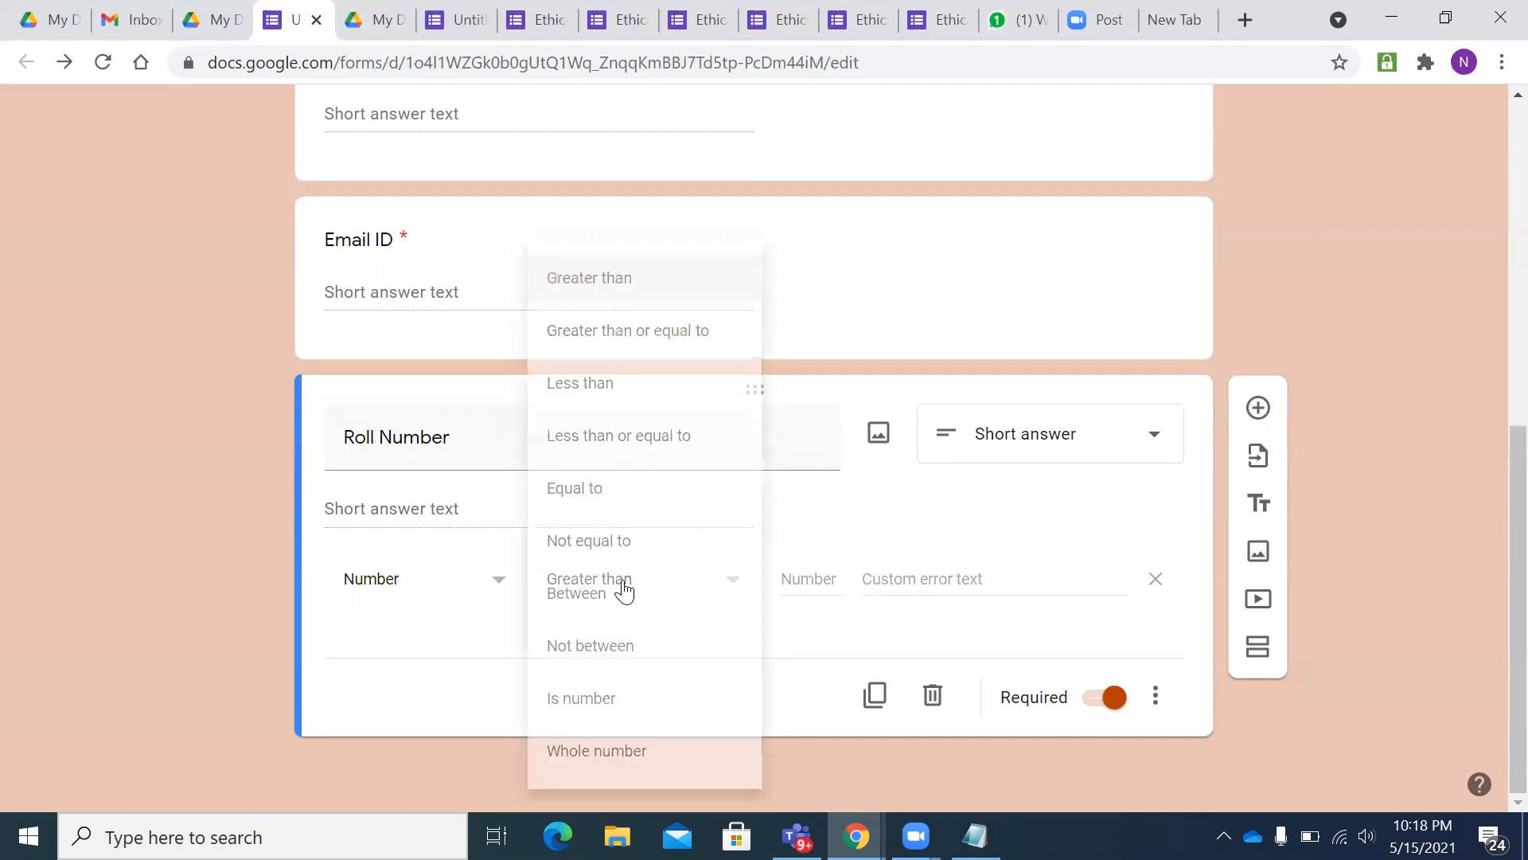
{"action": "left_click", "coordinate": [598, 385]}
{"action": "left_click", "coordinate": [809, 583]}
{"action": "type", "text": "8"}
{"action": "left_click", "coordinate": [875, 579]}
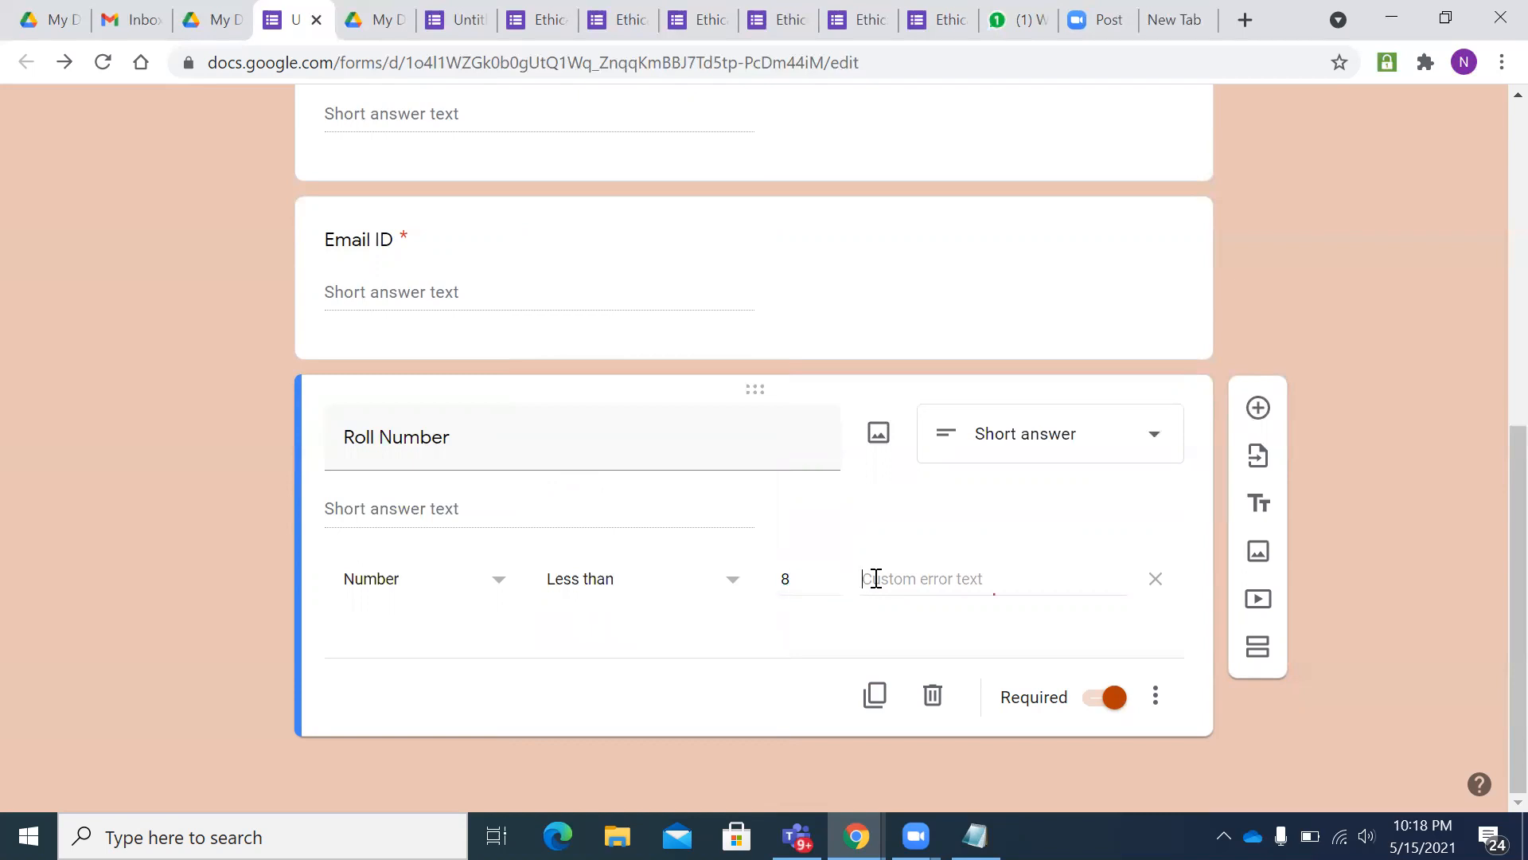
{"action": "type", "text": "Invalid "}
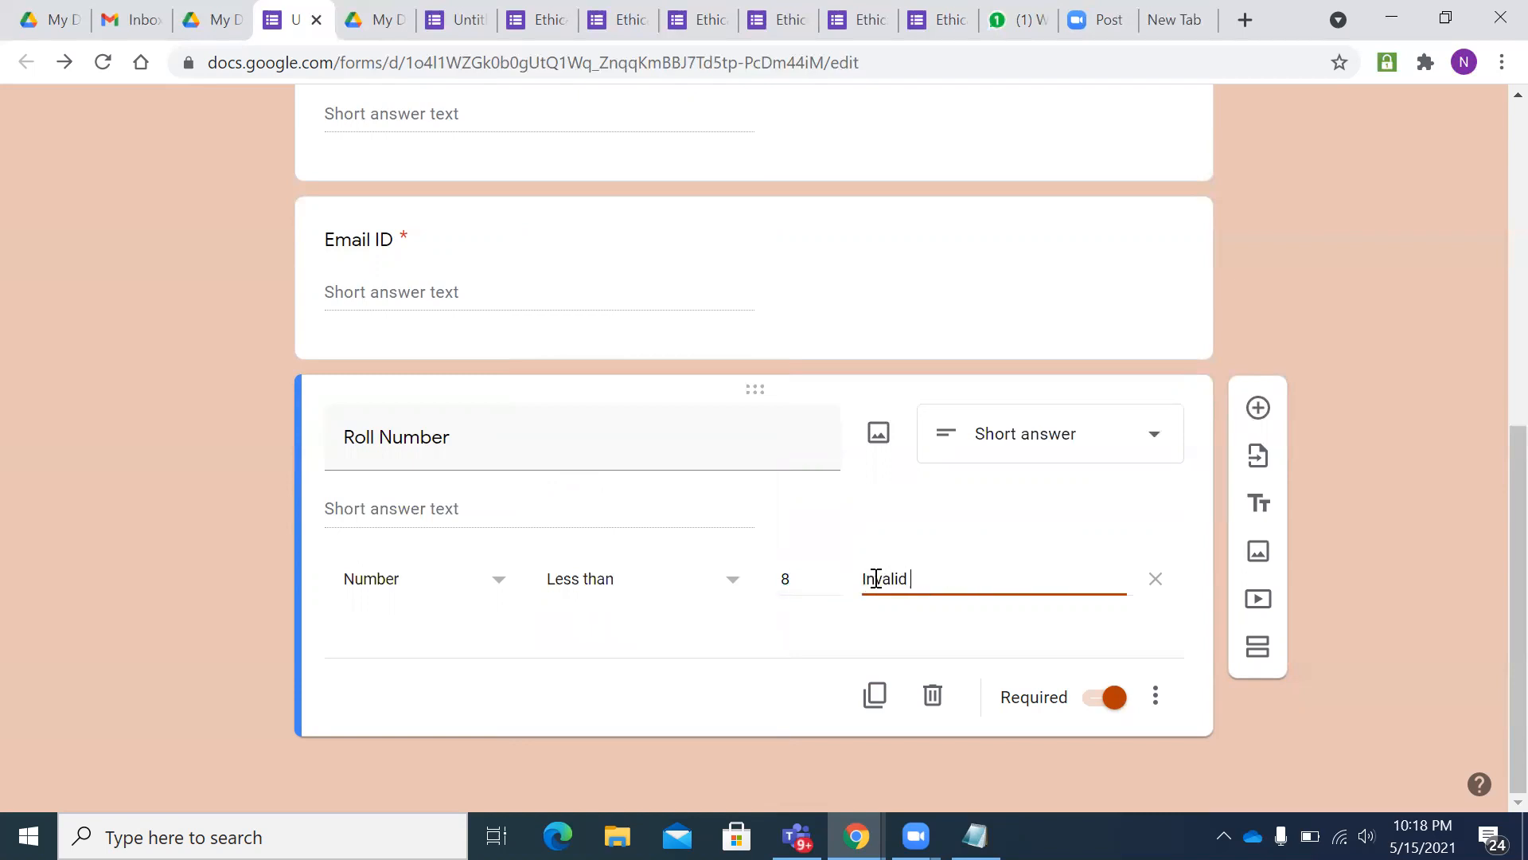
{"action": "type", "text": "Roll Number"}
{"action": "scroll", "coordinate": [860, 514], "scroll_direction": "up", "scroll_amount": 6}
{"action": "scroll", "coordinate": [819, 303], "scroll_direction": "down", "scroll_amount": 6}
- Insert a new section after Roll Number, titling it 'Online Quiz 1' with description 'Country Capital'
{"action": "left_click", "coordinate": [1258, 650]}
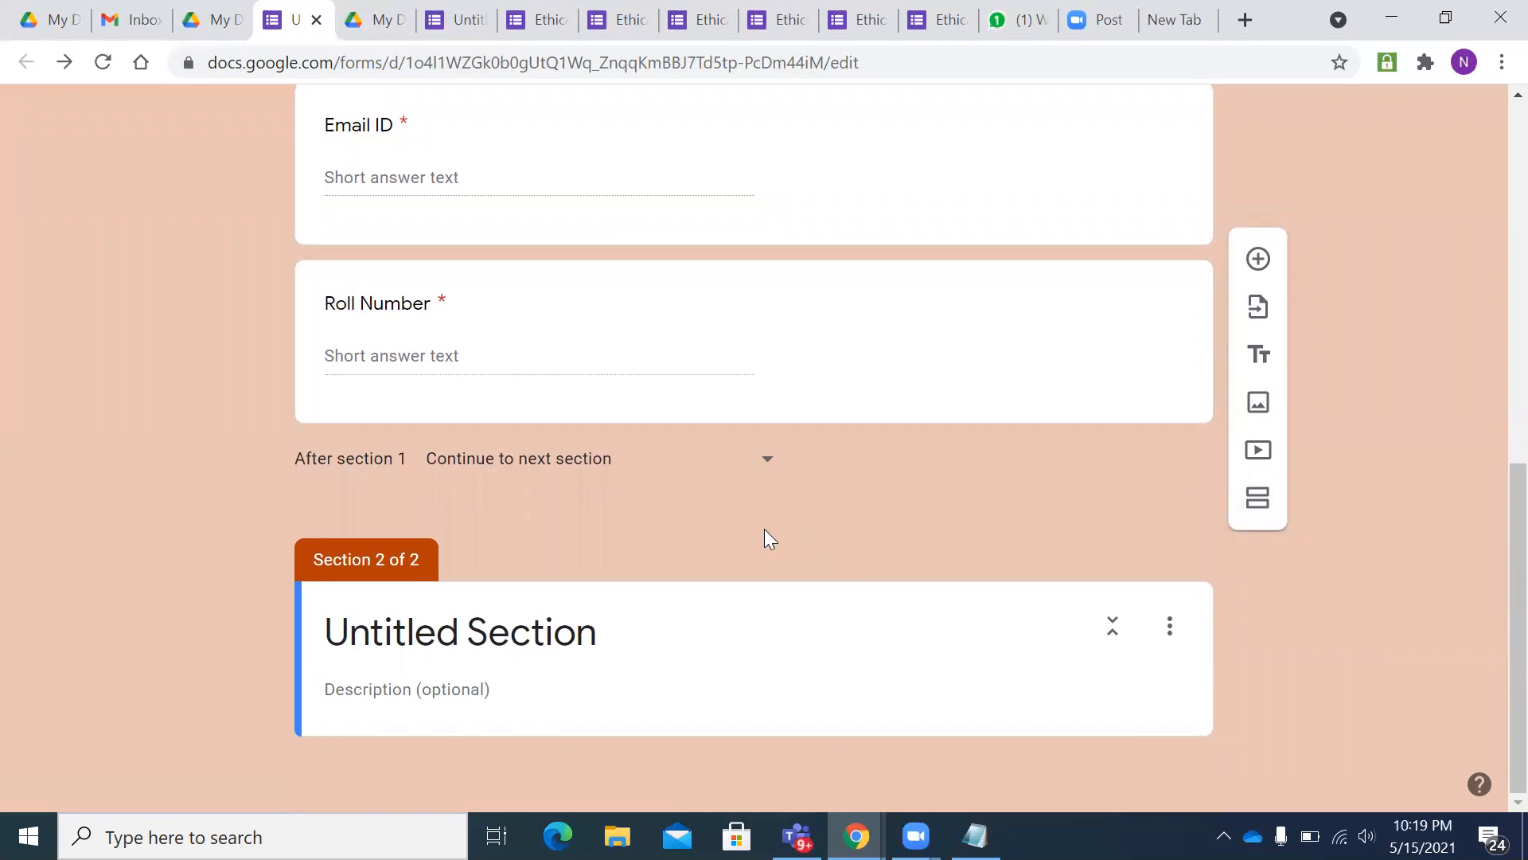
{"action": "scroll", "coordinate": [815, 600], "scroll_direction": "up", "scroll_amount": 9}
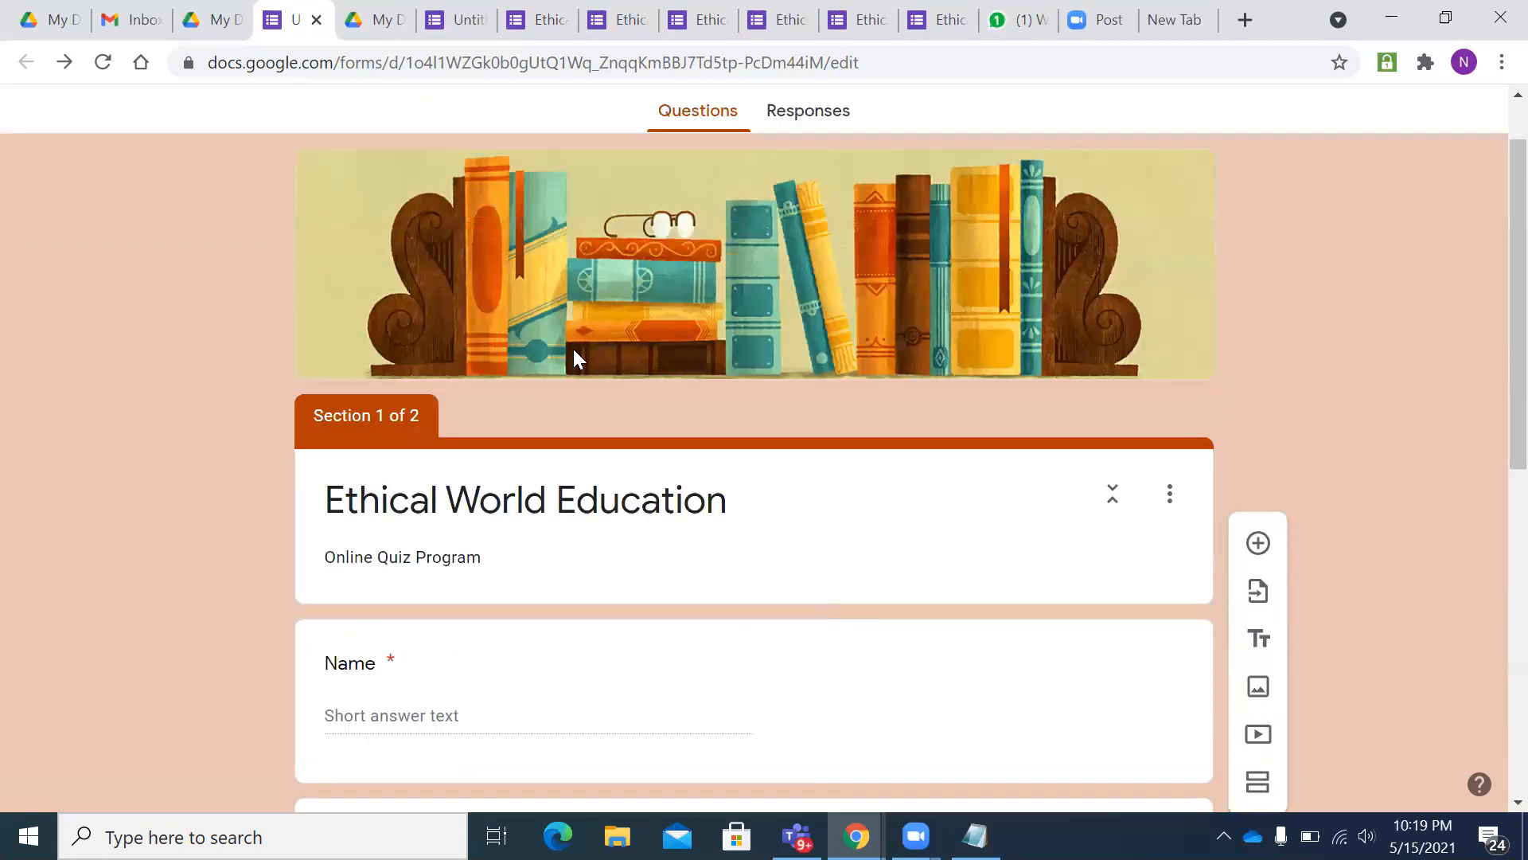
{"action": "scroll", "coordinate": [680, 430], "scroll_direction": "down", "scroll_amount": 4}
{"action": "scroll", "coordinate": [680, 430], "scroll_direction": "down", "scroll_amount": 5}
{"action": "left_click", "coordinate": [445, 618]}
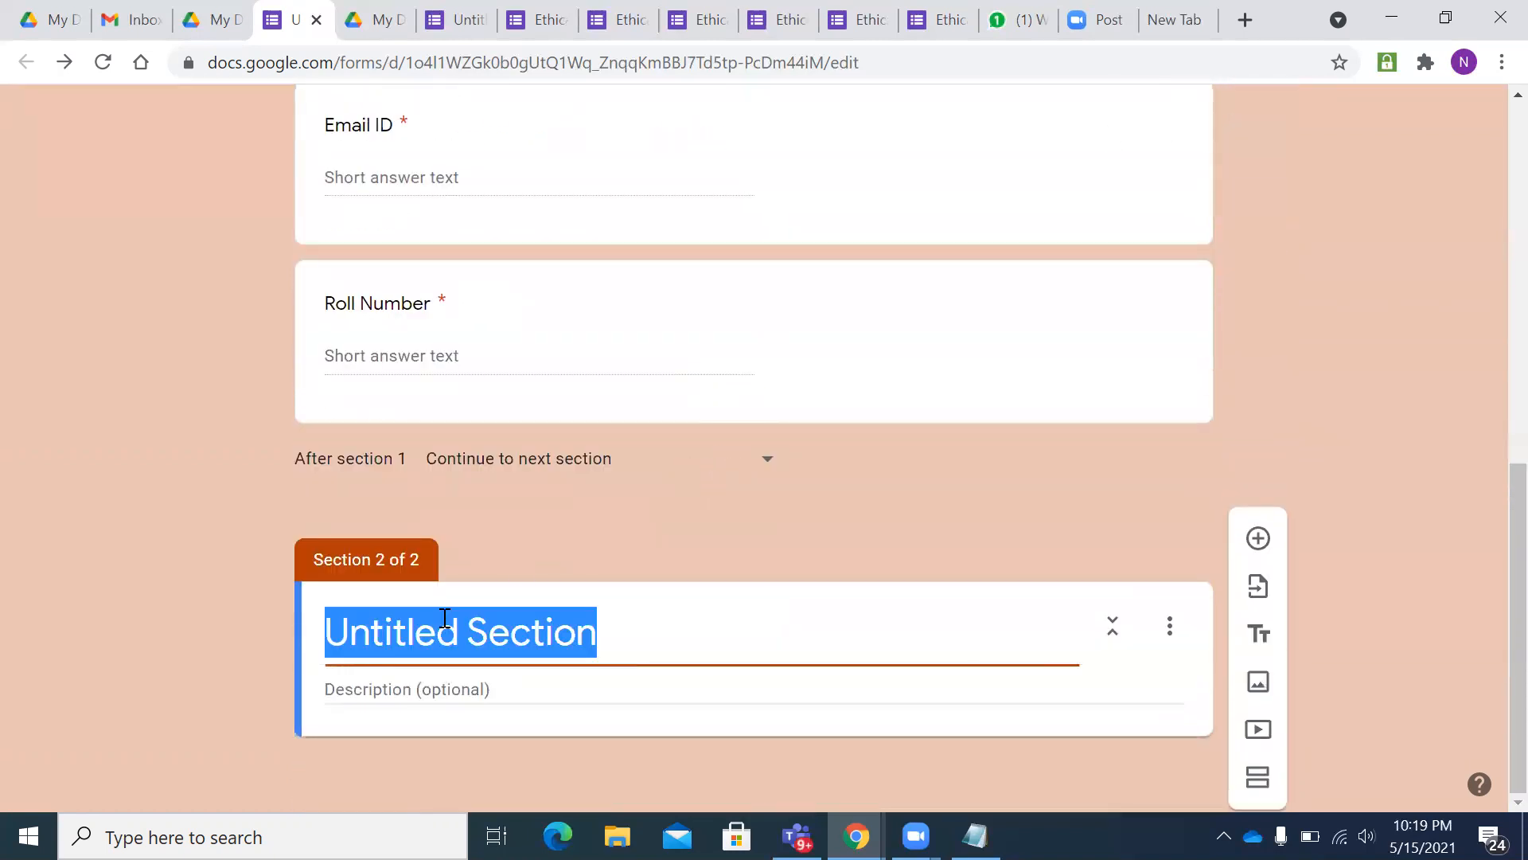
{"action": "key", "text": "BackSpace"}
{"action": "type", "text": "Onlin"}
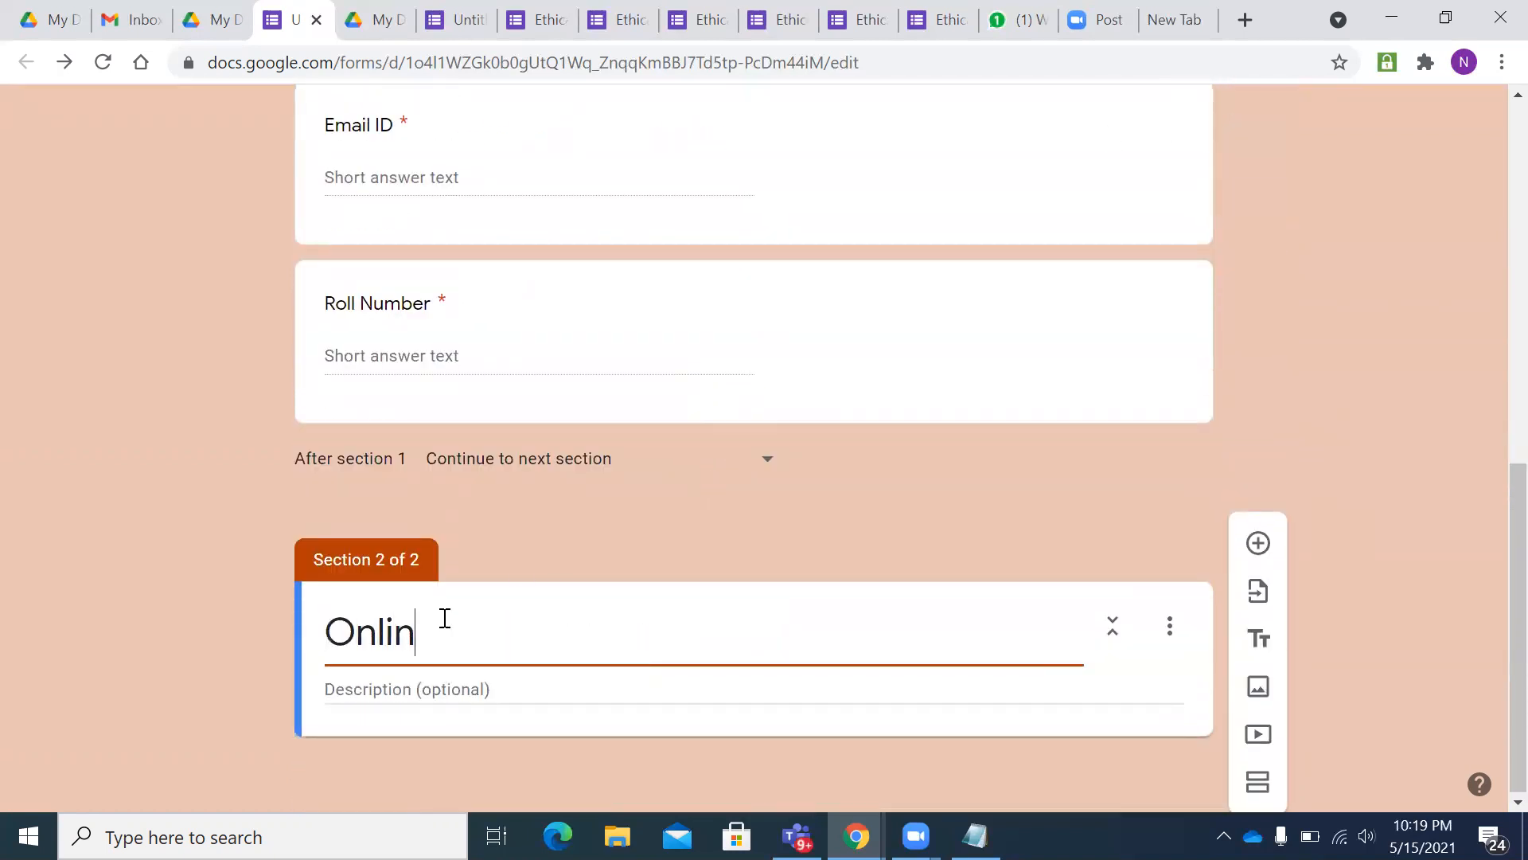
{"action": "type", "text": "e Quize 1"}
{"action": "key", "text": "BackSpace"}
{"action": "key", "text": "BackSpace"}
{"action": "key", "text": "BackSpace"}
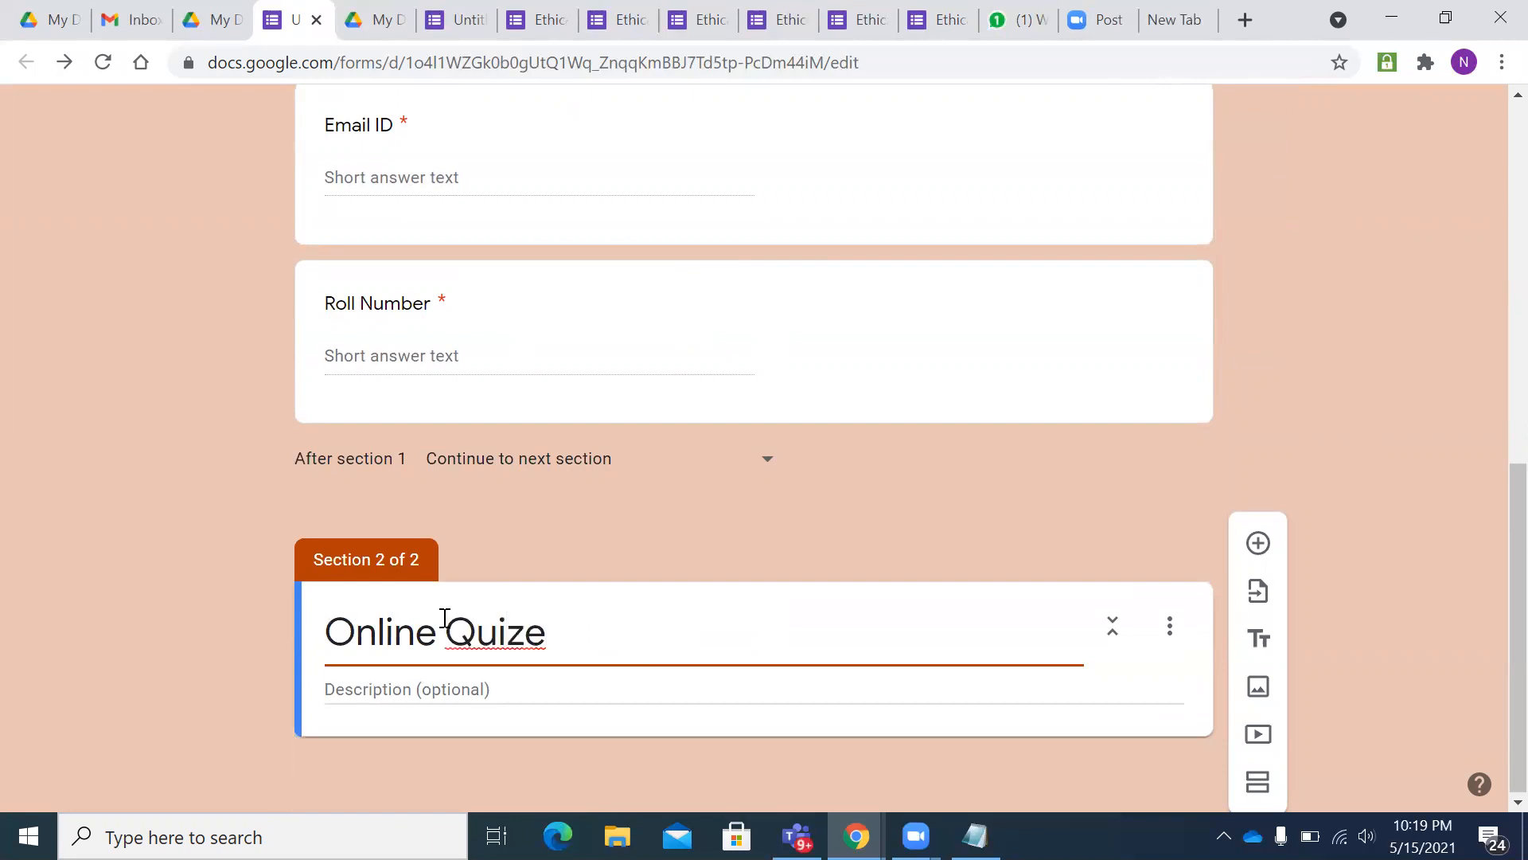
{"action": "type", "text": "1"}
{"action": "key", "text": "Tab"}
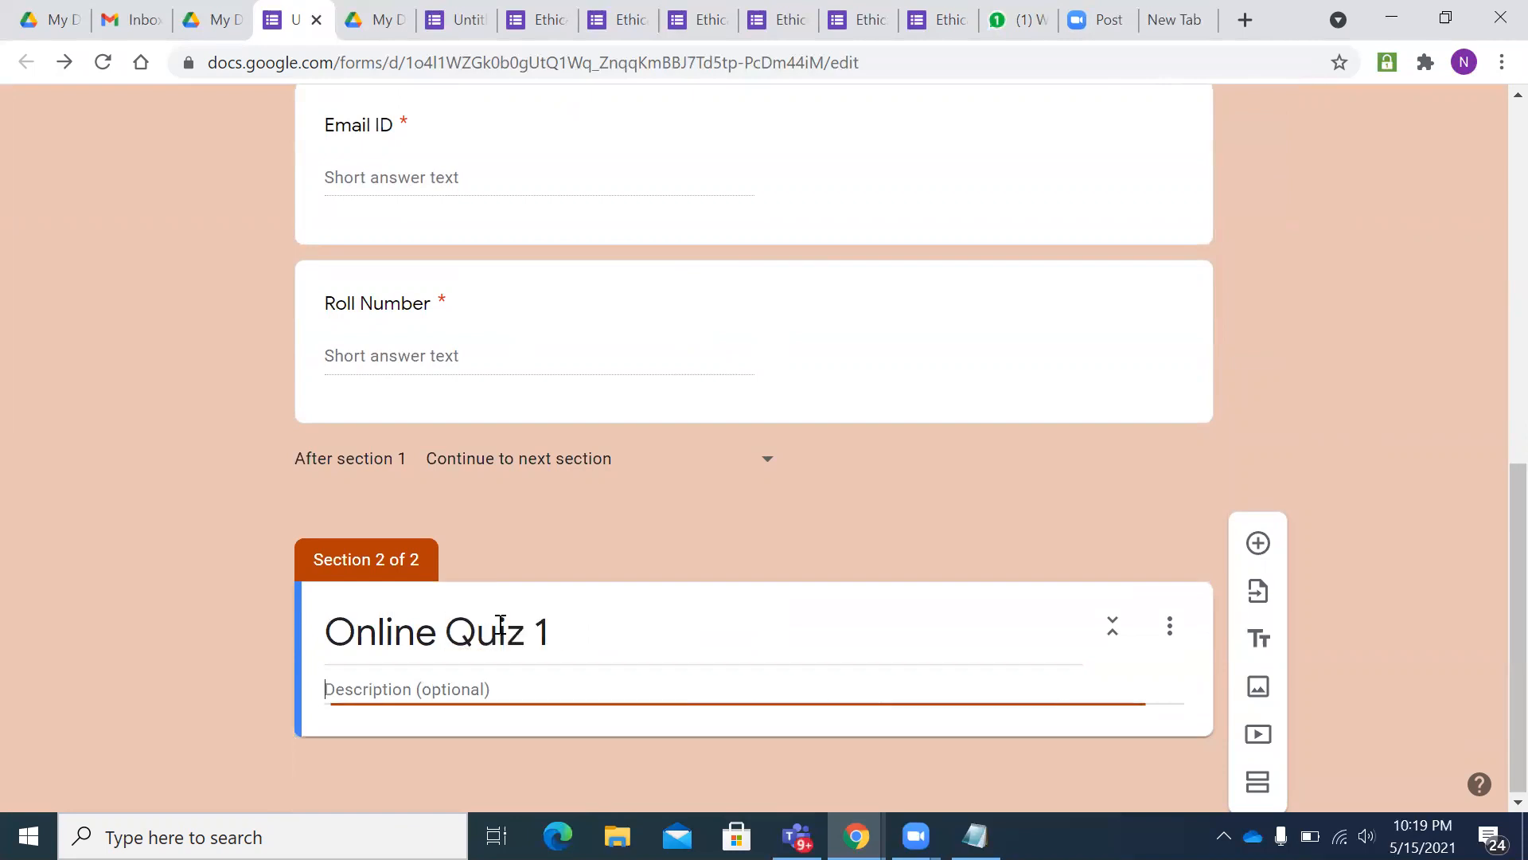
{"action": "type", "text": "Count"}
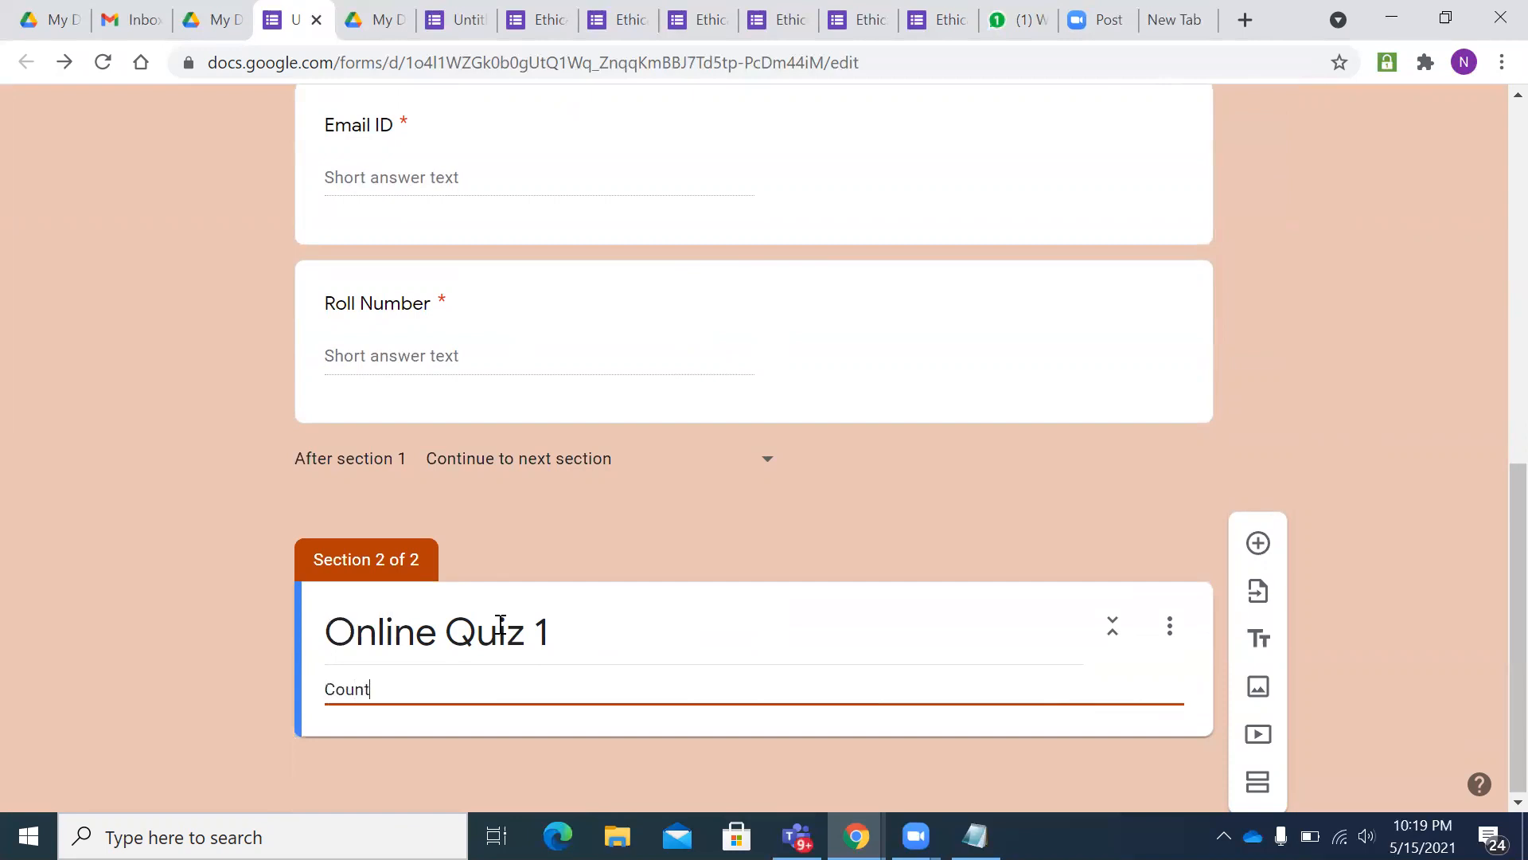
{"action": "type", "text": "ry Capital"}
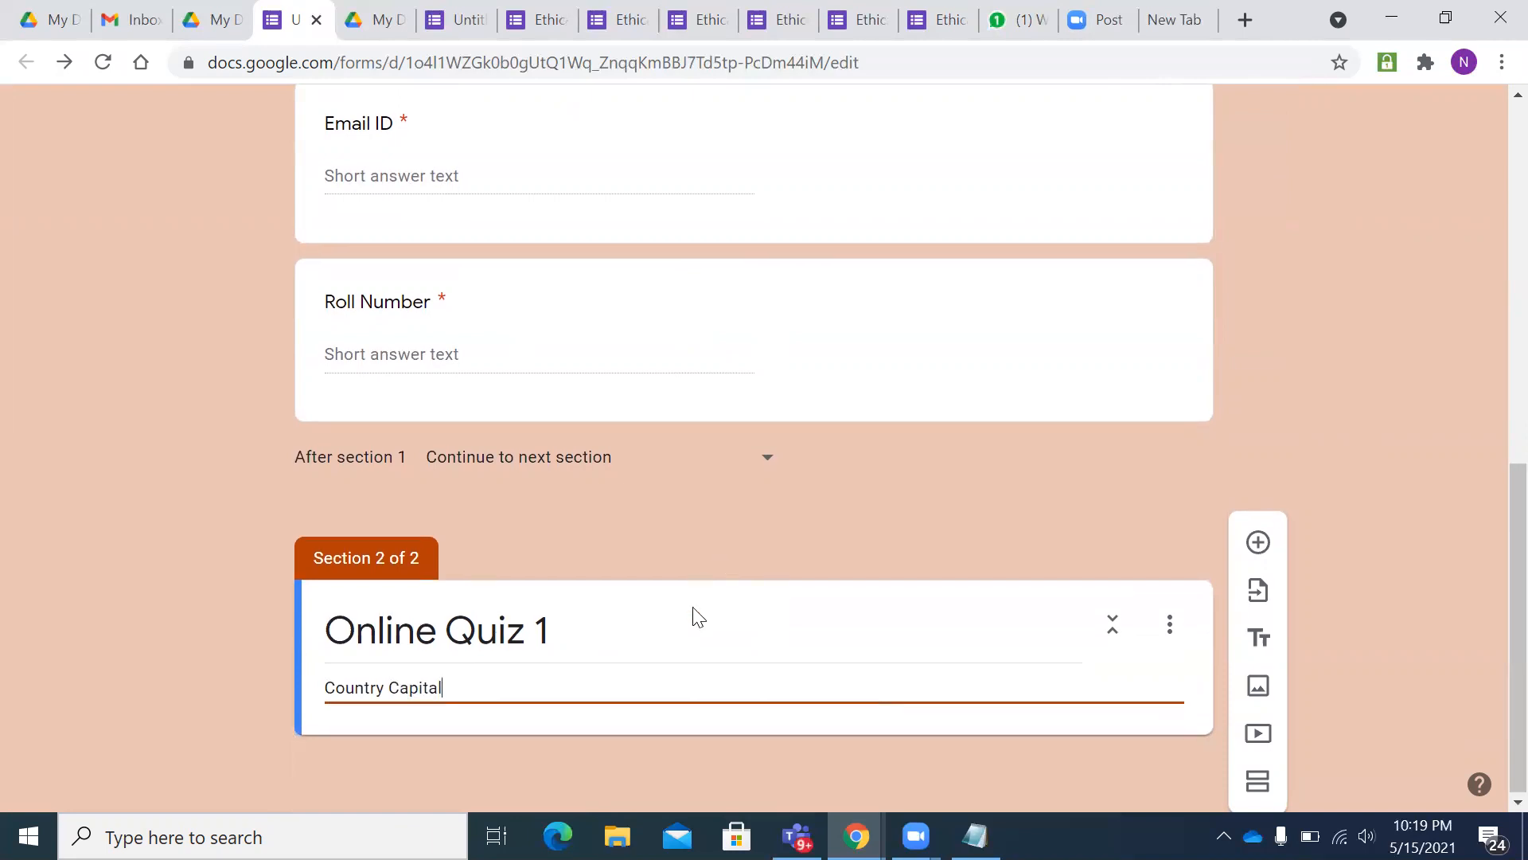
- Add a multiple-choice question reading 'Which is the capital of India'
{"action": "left_click", "coordinate": [1255, 544]}
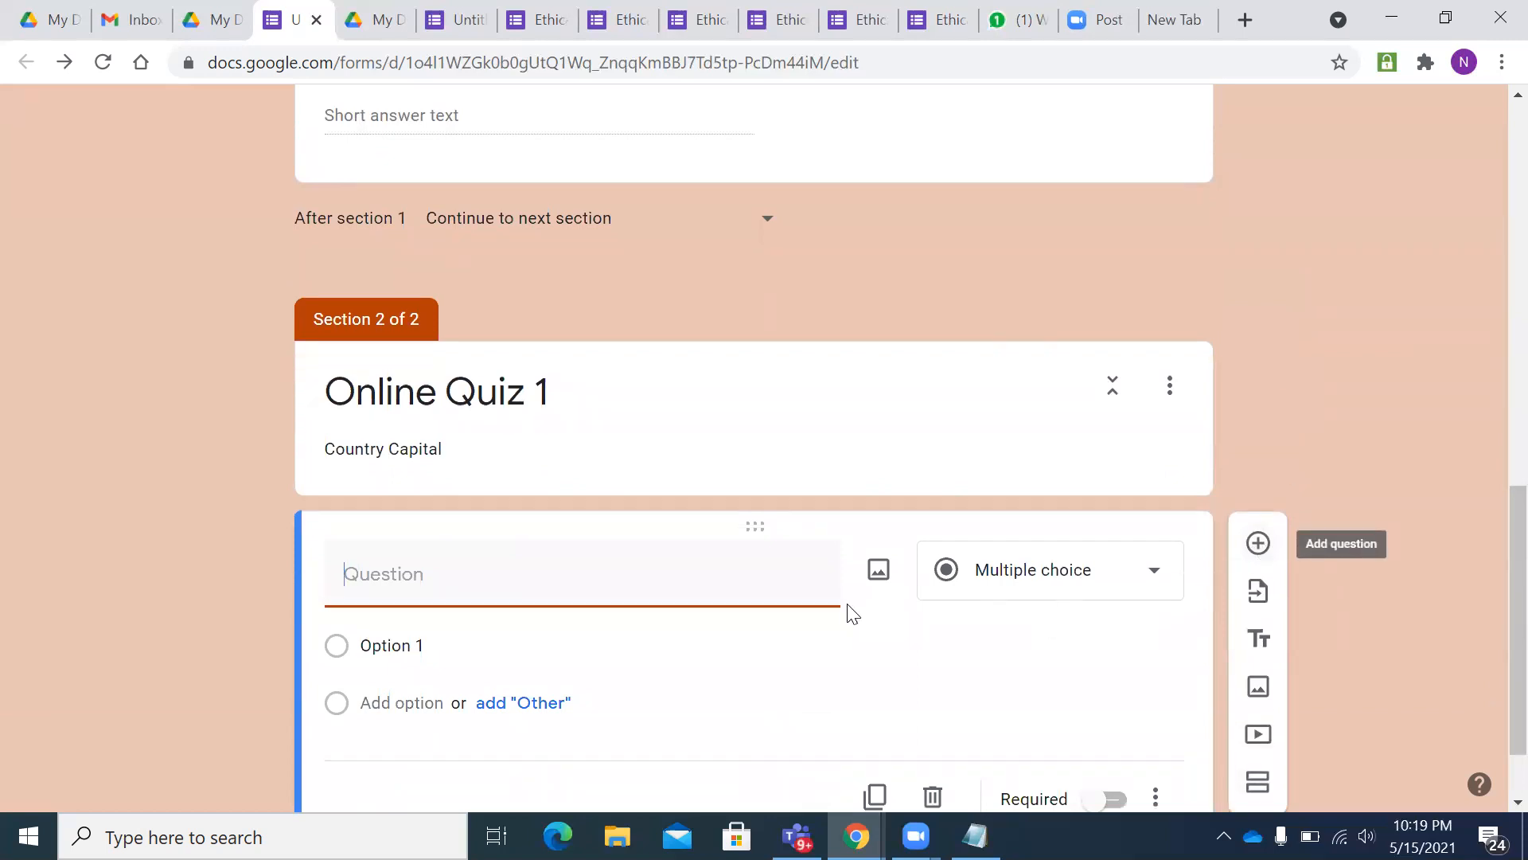
{"action": "scroll", "coordinate": [846, 614], "scroll_direction": "down", "scroll_amount": 1}
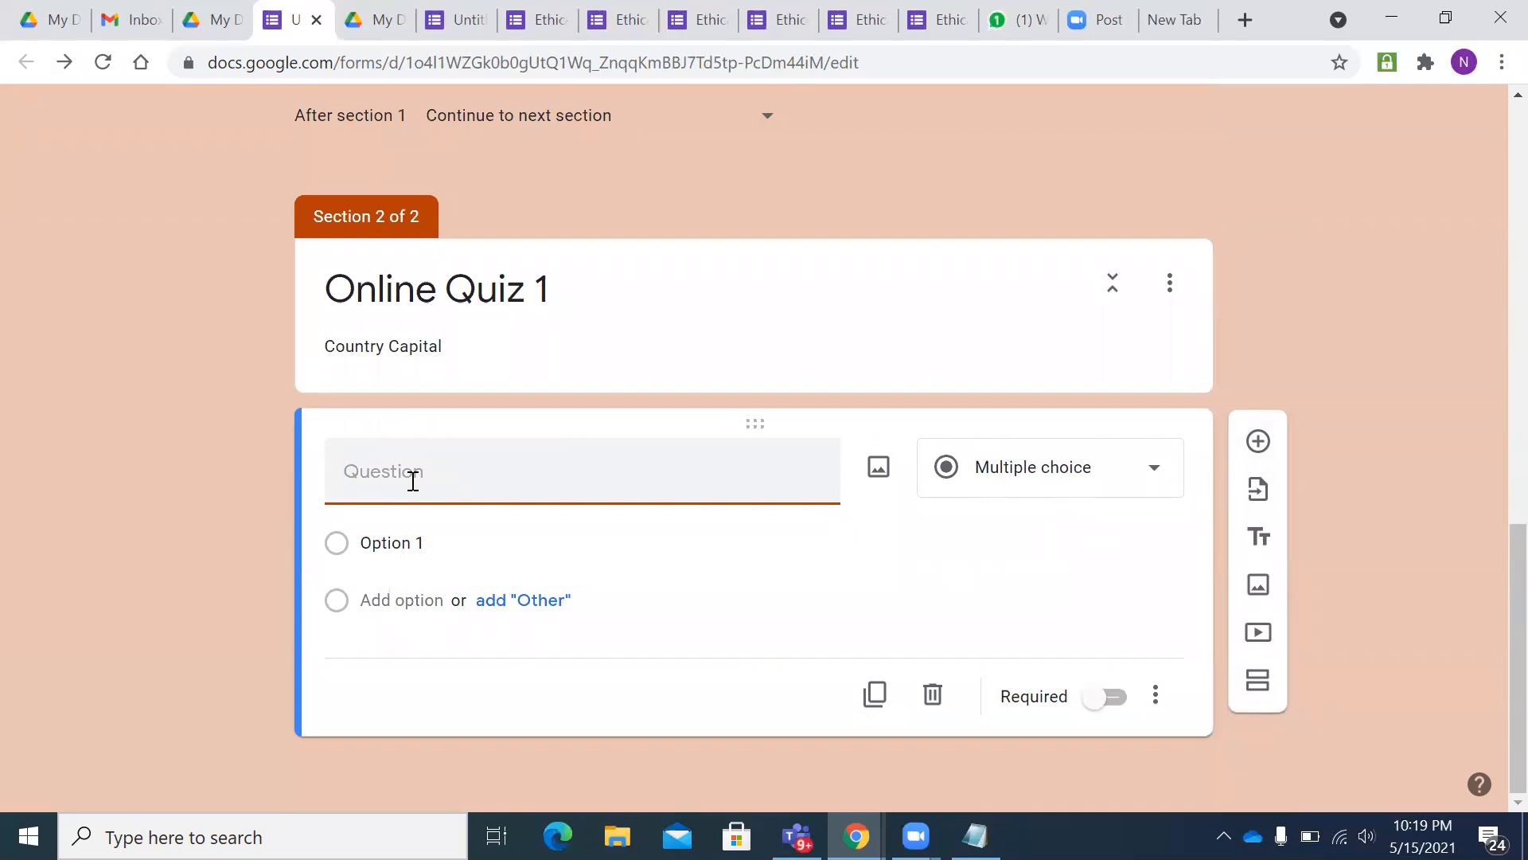
{"action": "type", "text": "Which"}
{"action": "type", "text": " is the capital"}
{"action": "type", "text": " of "}
{"action": "type", "text": "India"}
{"action": "key", "text": "BackSpace"}
{"action": "type", "text": "dia"}
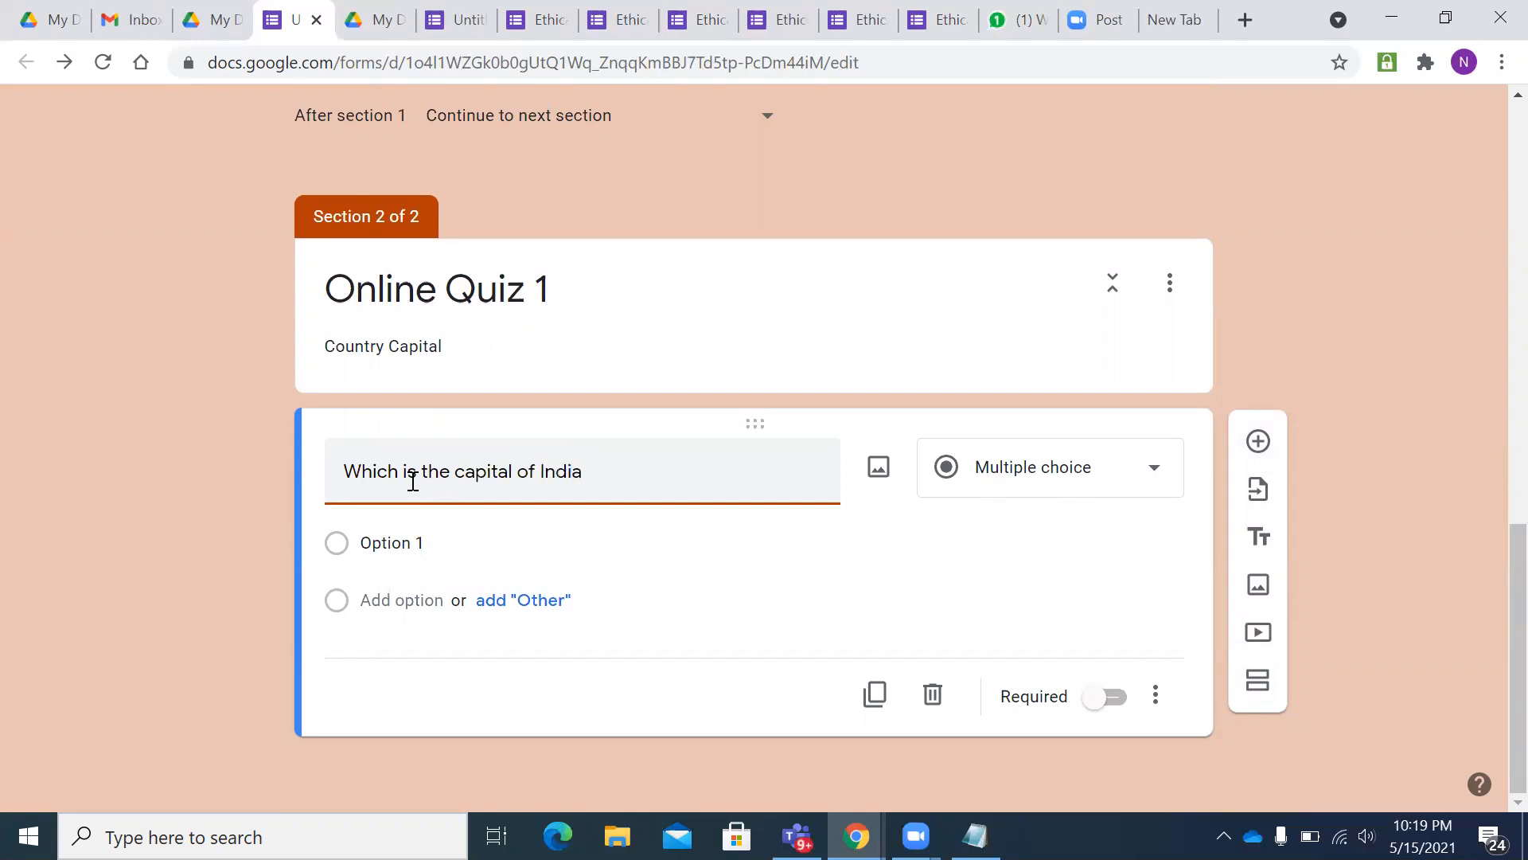
- Fill in the answer options Ottawa, Delhi, Berlin and Suva
{"action": "left_click", "coordinate": [426, 547]}
{"action": "key", "text": "BackSpace"}
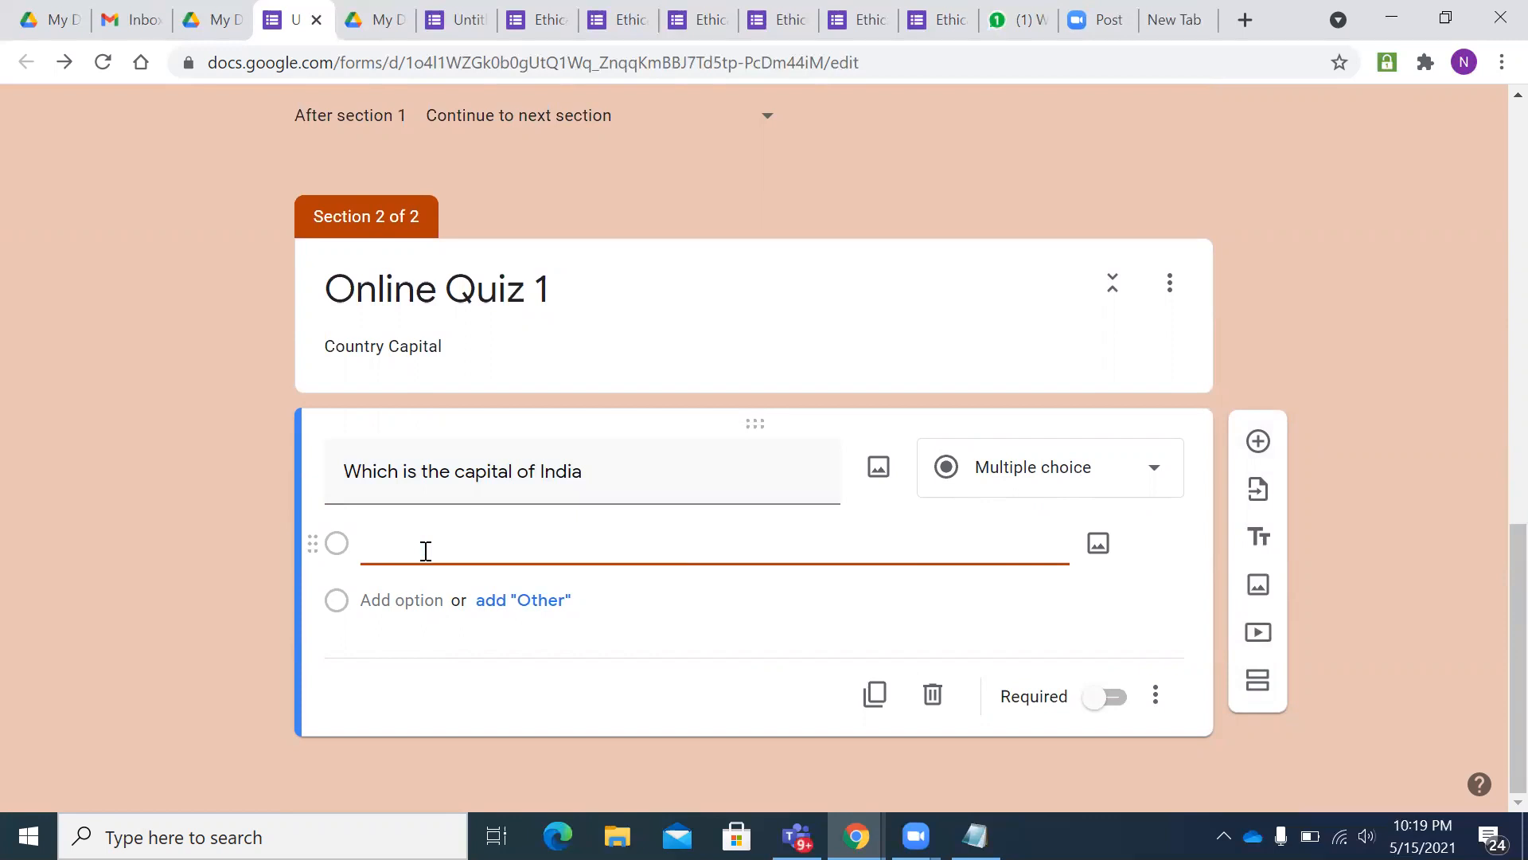
{"action": "type", "text": "Ottawa"}
{"action": "left_click", "coordinate": [402, 601]}
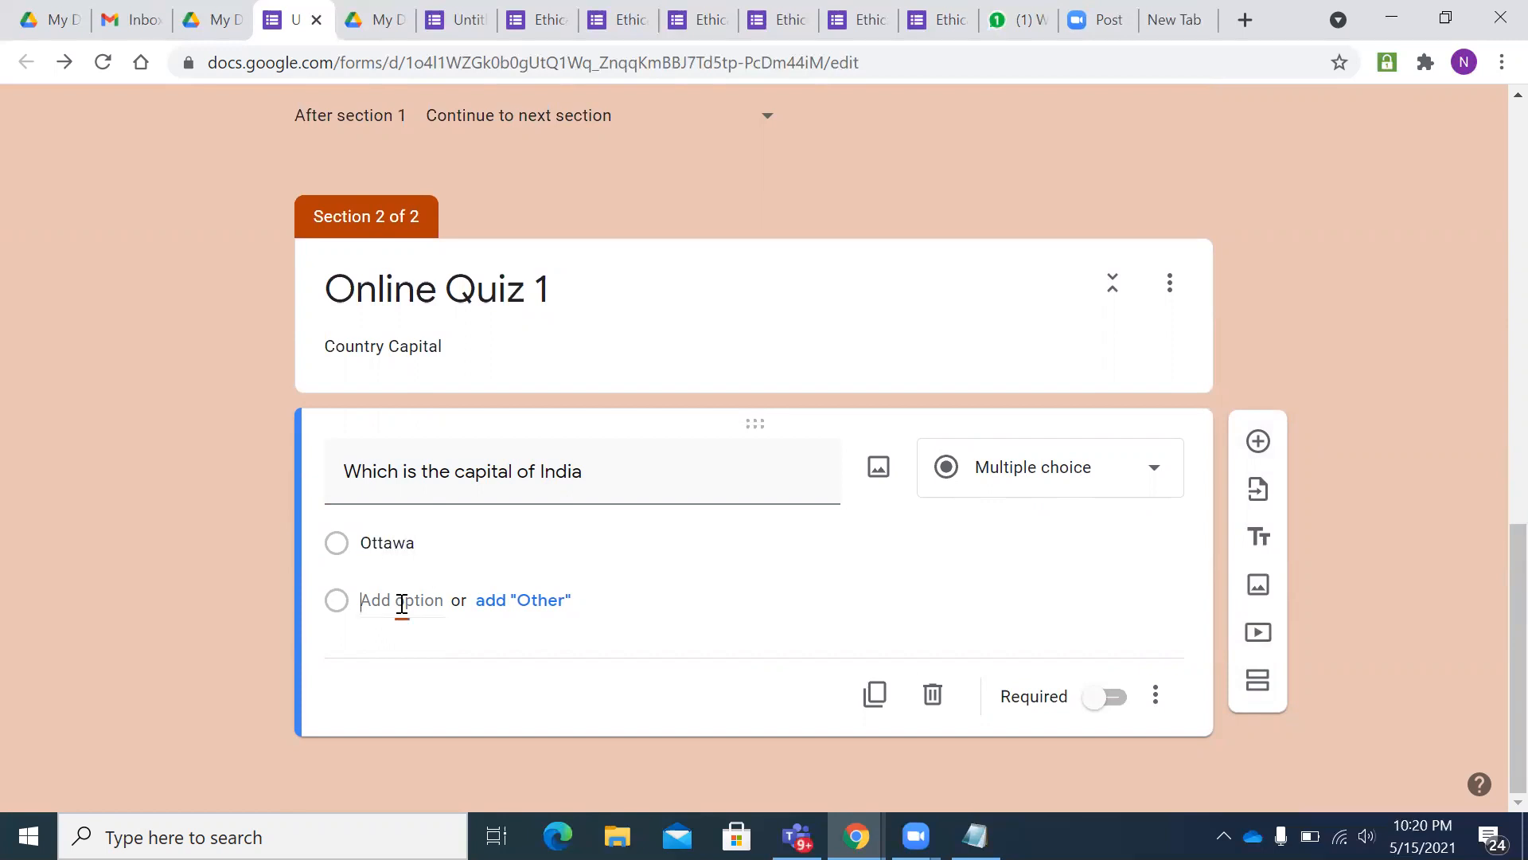
{"action": "key", "text": "BackSpace"}
{"action": "type", "text": "Delhi"}
{"action": "left_click", "coordinate": [390, 635]}
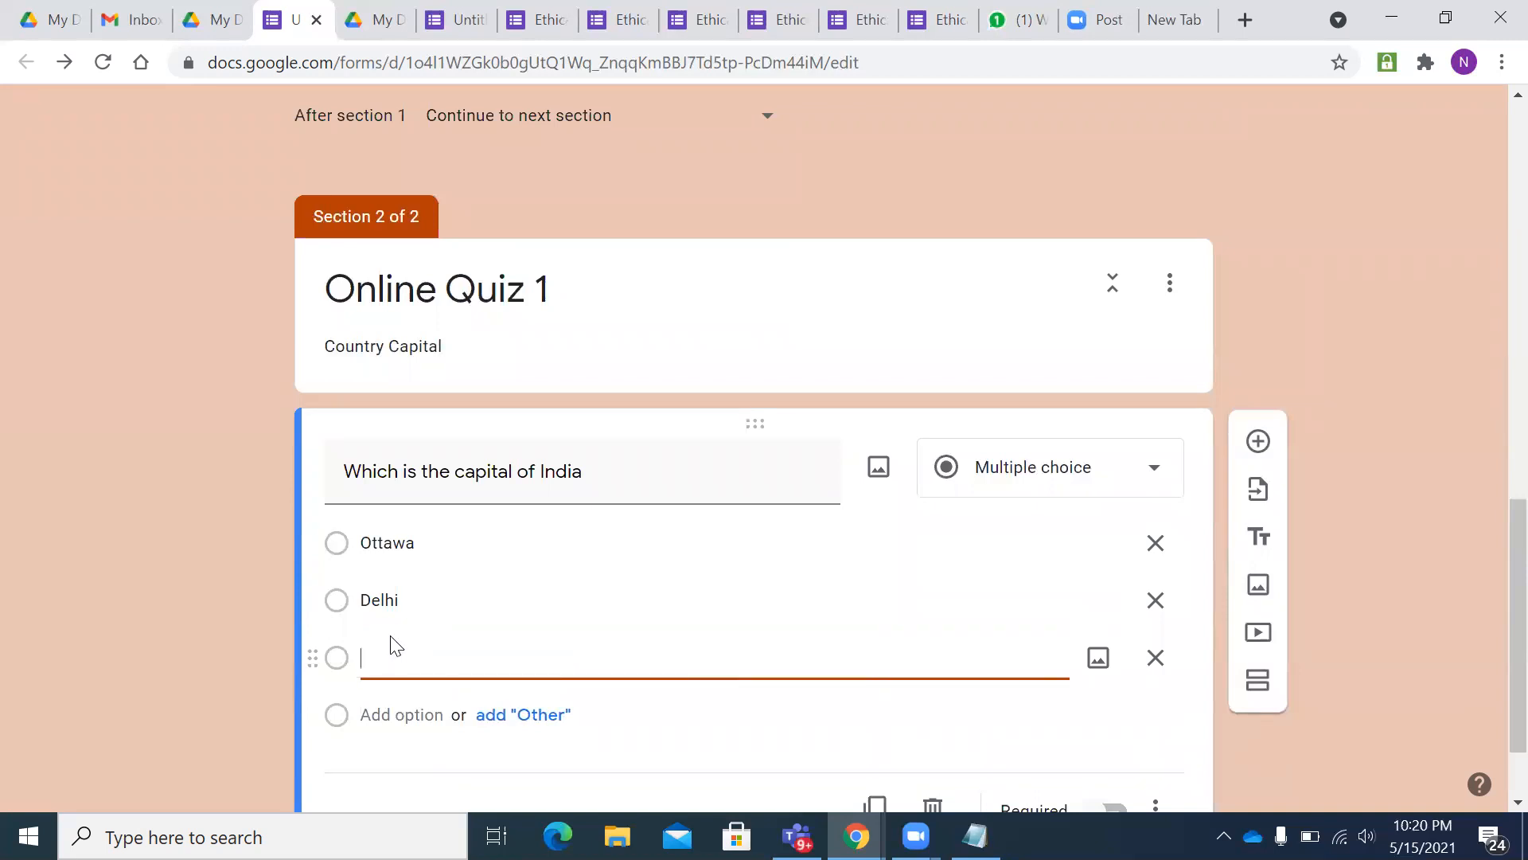
{"action": "type", "text": "Berlin"}
{"action": "key", "text": "Return"}
{"action": "key", "text": "BackSpace"}
{"action": "type", "text": "Suva"}
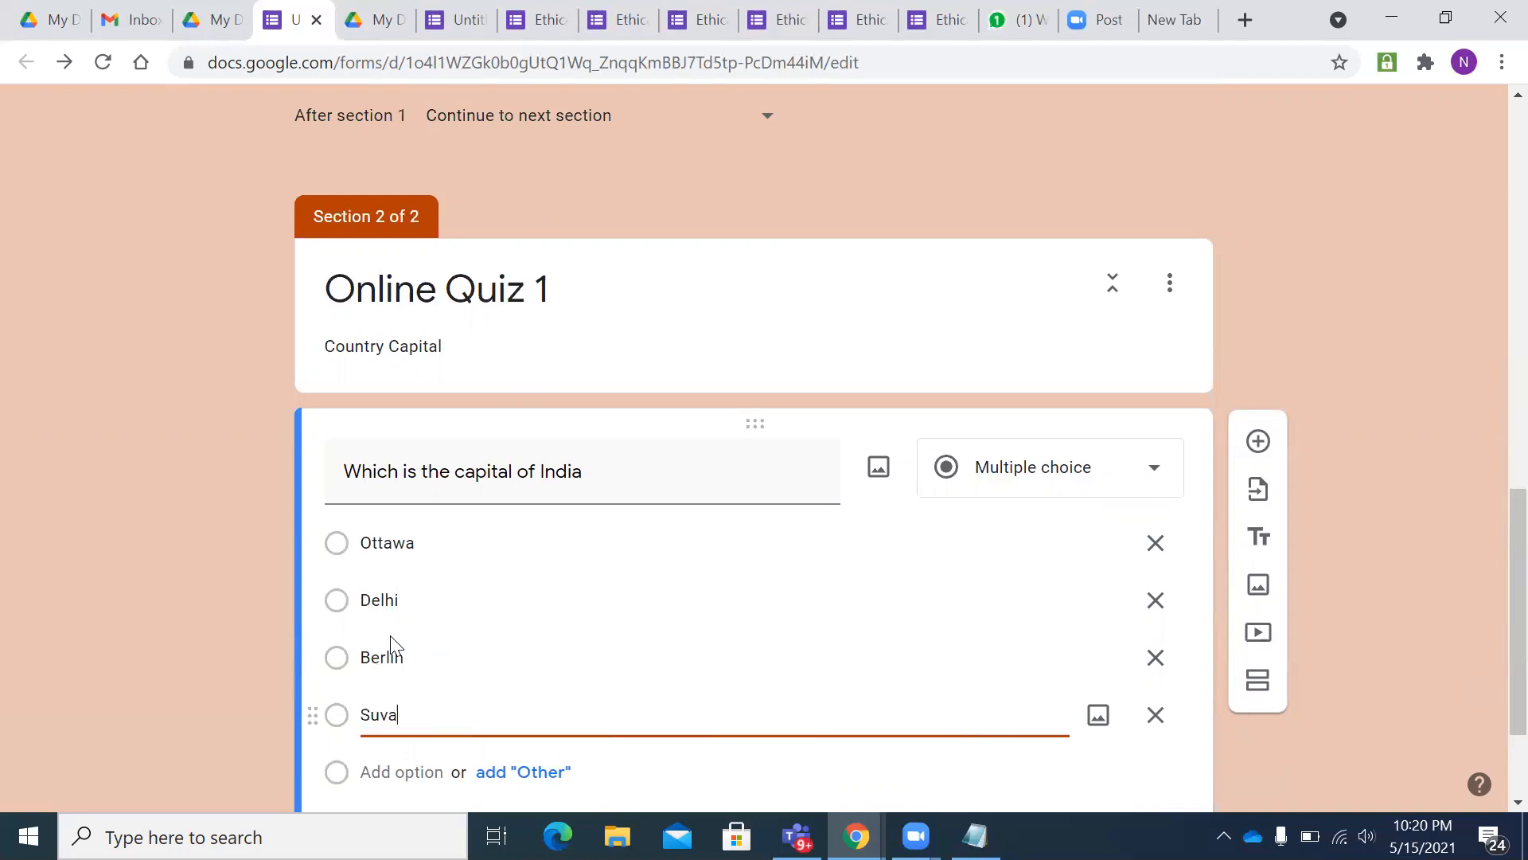
{"action": "scroll", "coordinate": [525, 623], "scroll_direction": "down", "scroll_amount": 2}
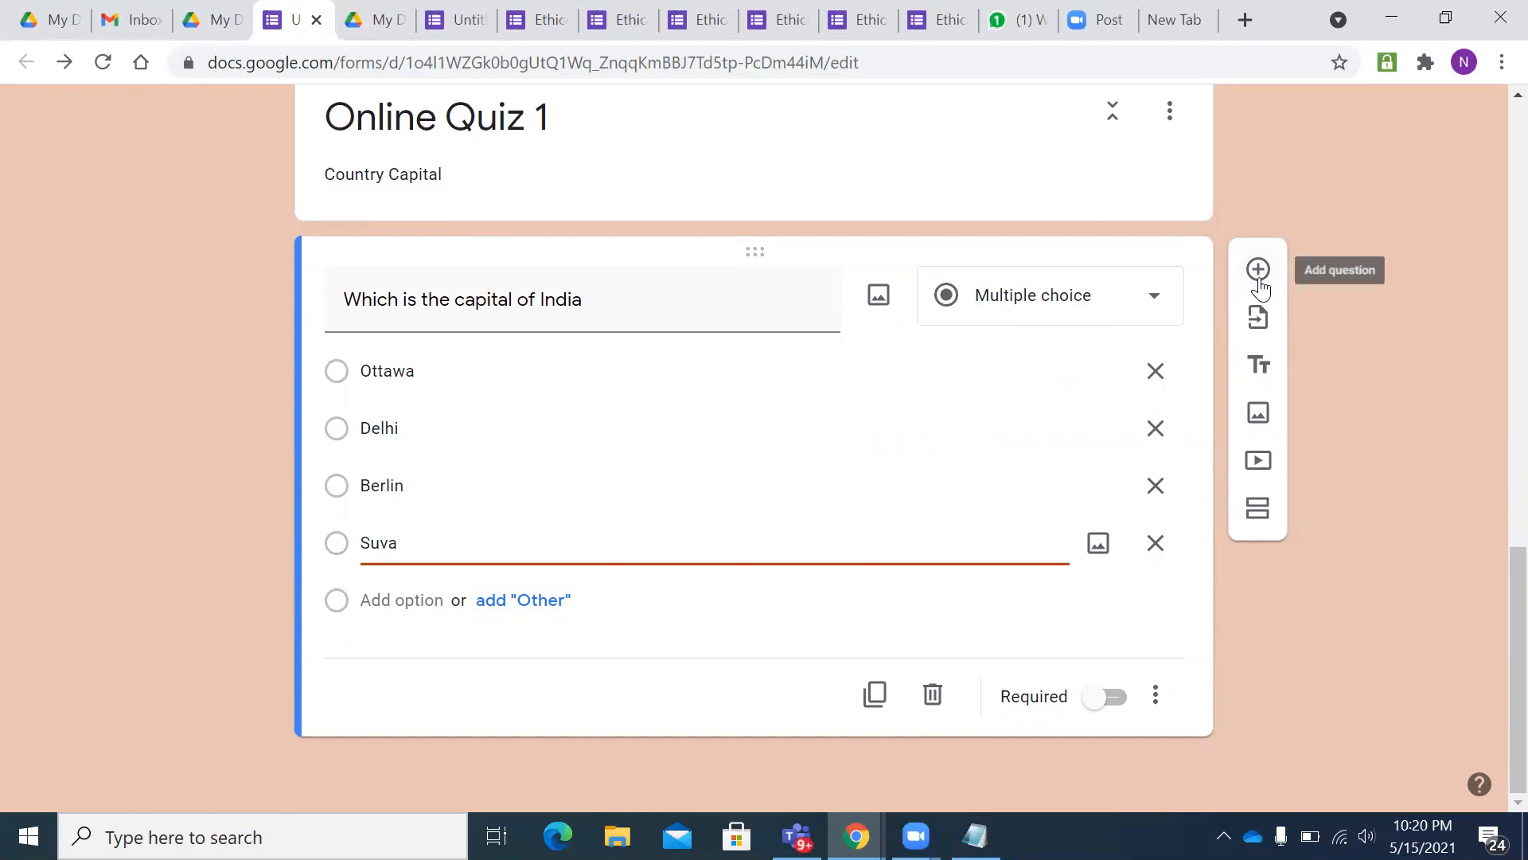
- Duplicate the India question as 'Which is the capital of Canada' with options Ottawa, Delhi, Paris and Cairo
{"action": "left_click", "coordinate": [874, 694]}
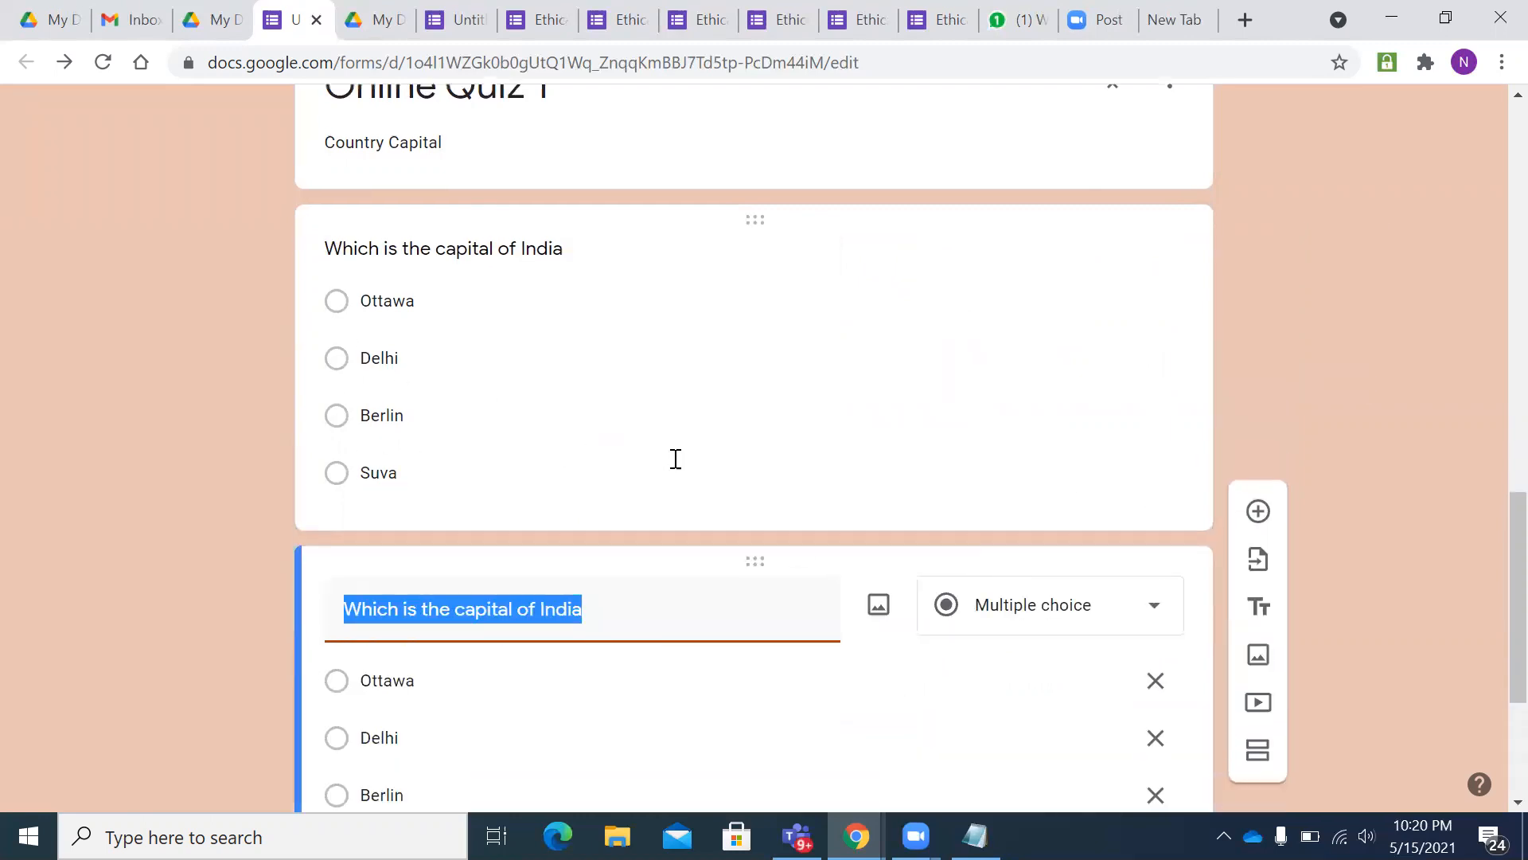
{"action": "left_click_drag", "start_coordinate": [581, 298], "coordinate": [542, 300]}
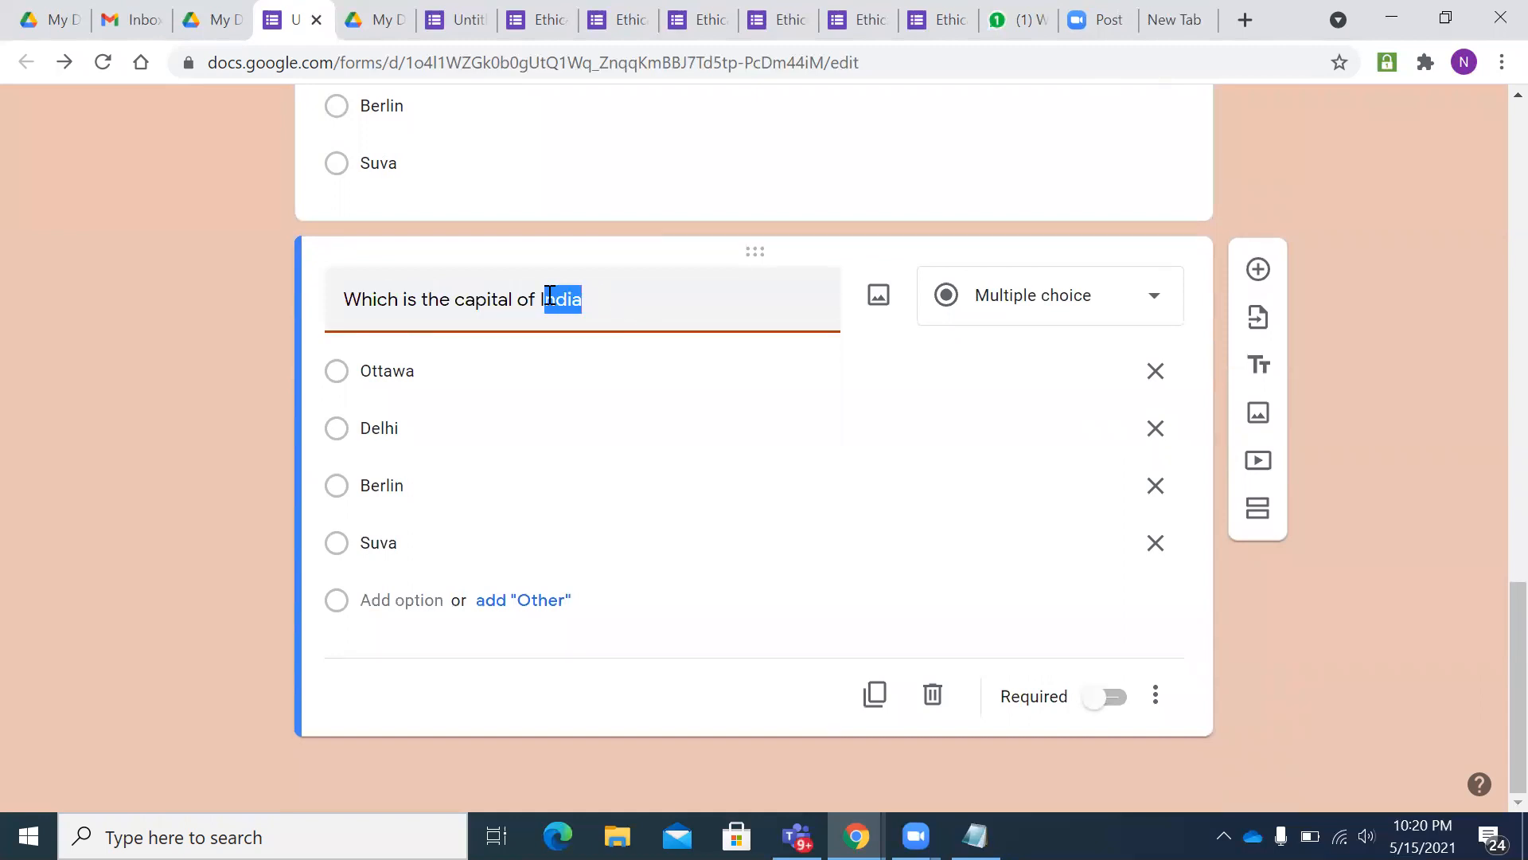
{"action": "key", "text": "BackSpace"}
{"action": "type", "text": "Canada"}
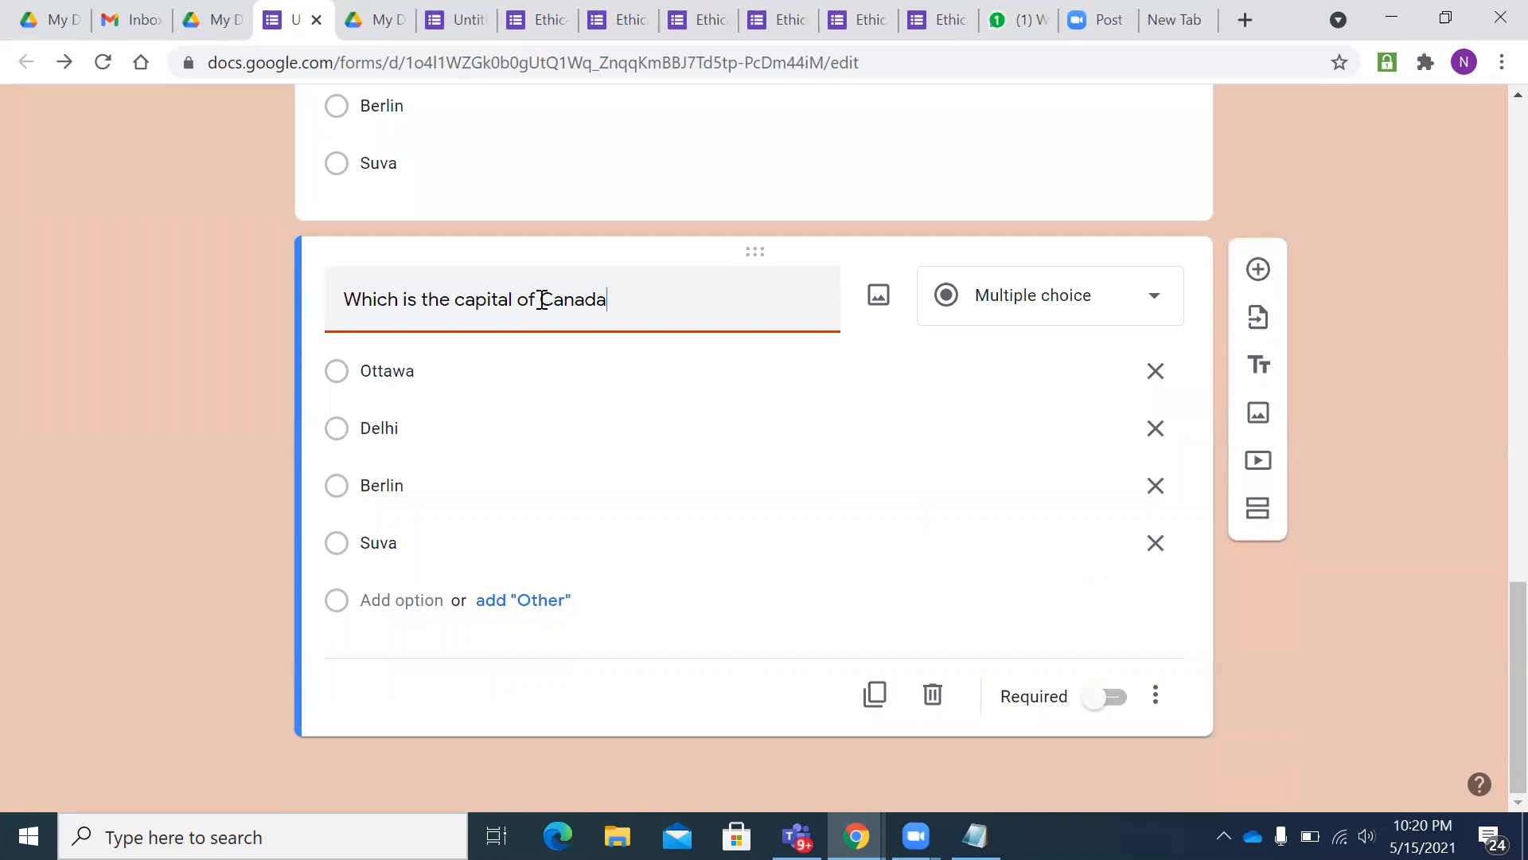
{"action": "left_click", "coordinate": [440, 428]}
{"action": "left_click", "coordinate": [413, 495]}
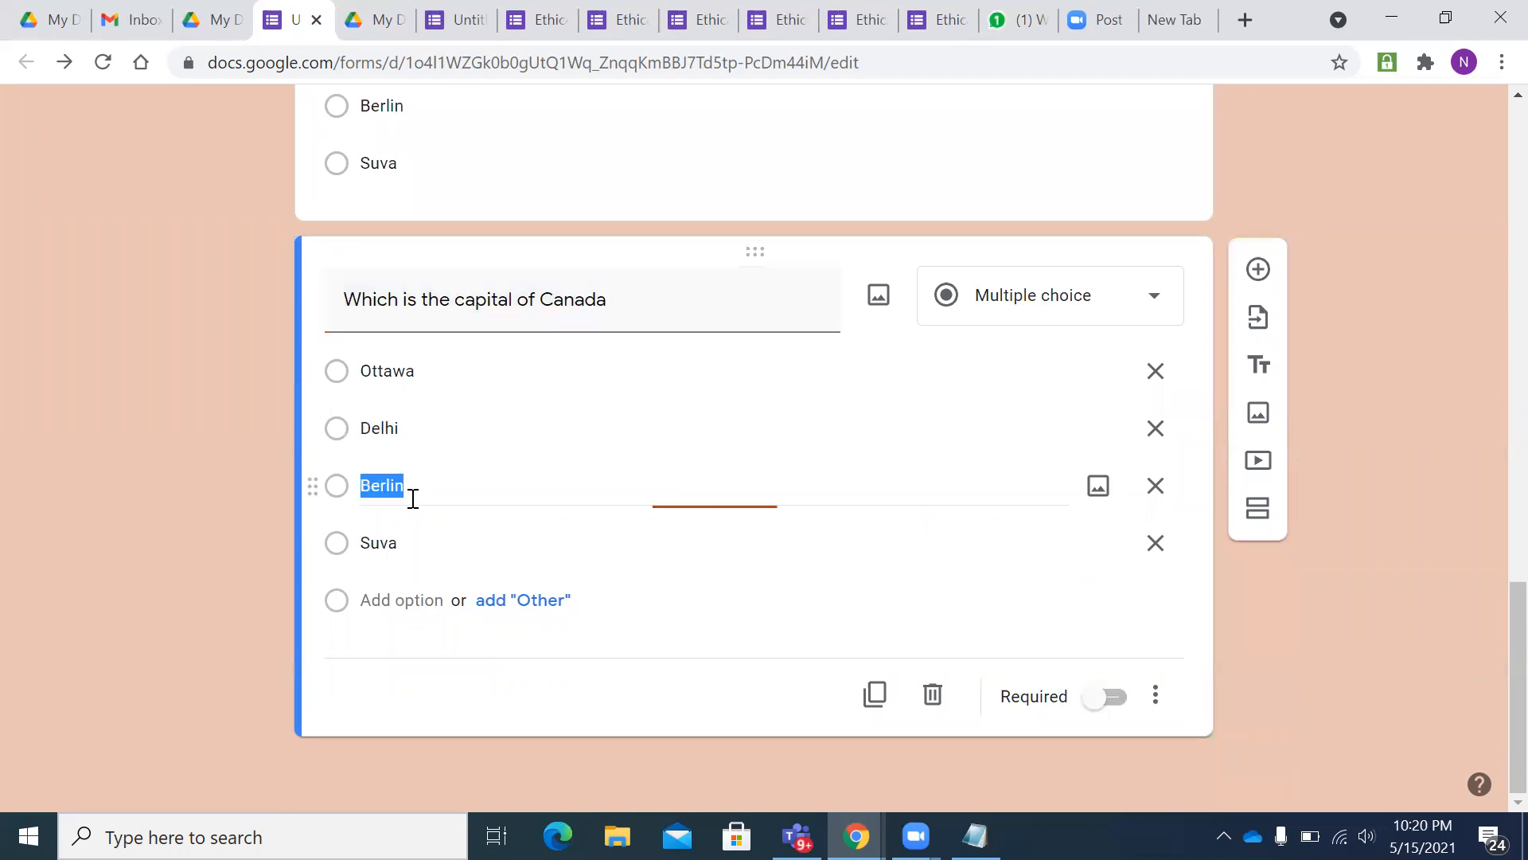
{"action": "key", "text": "BackSpace"}
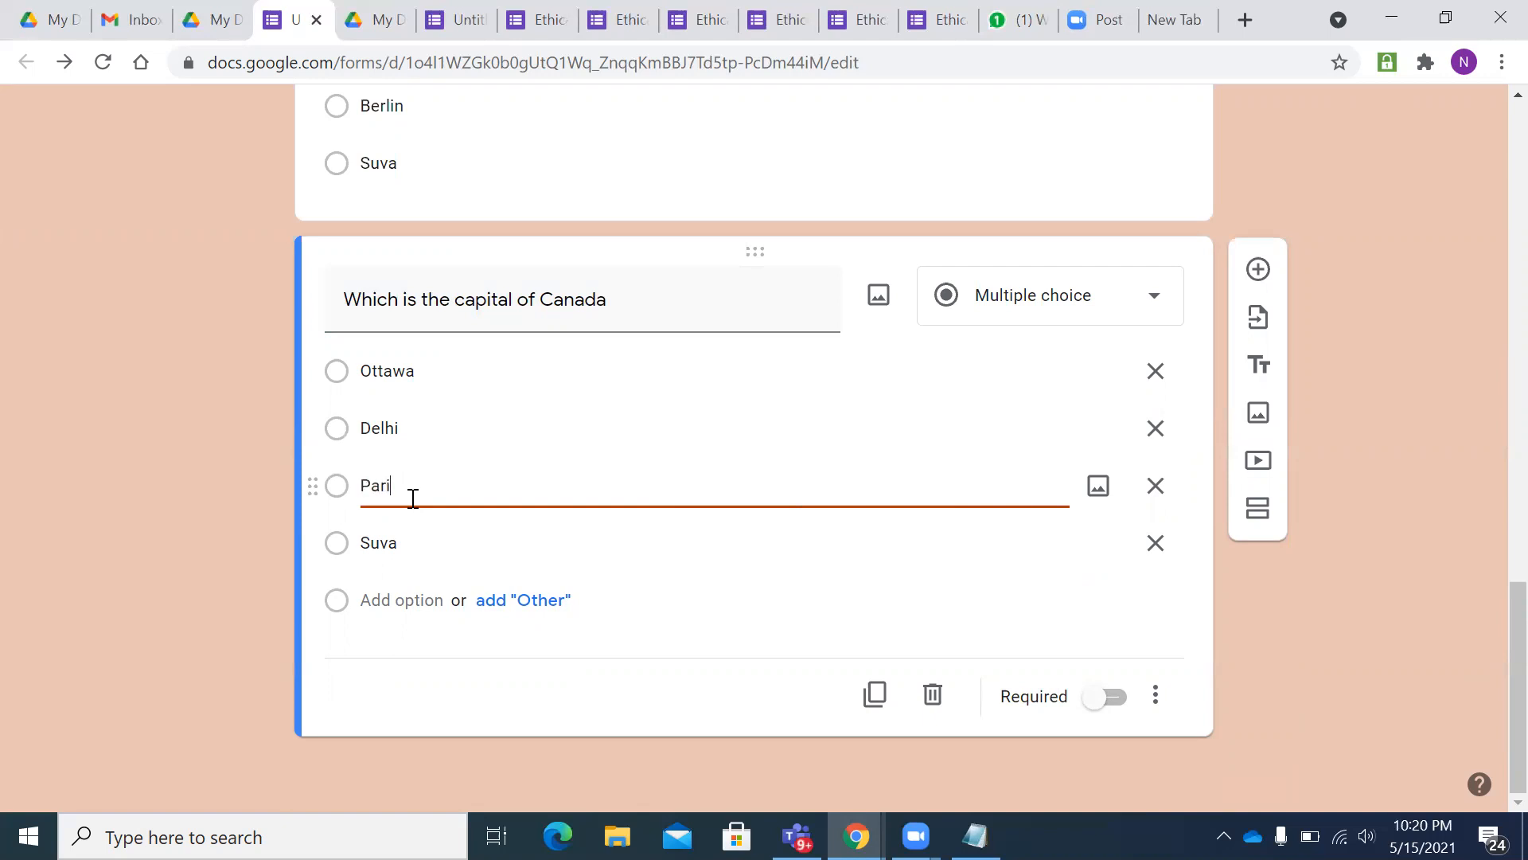
{"action": "left_click", "coordinate": [406, 543]}
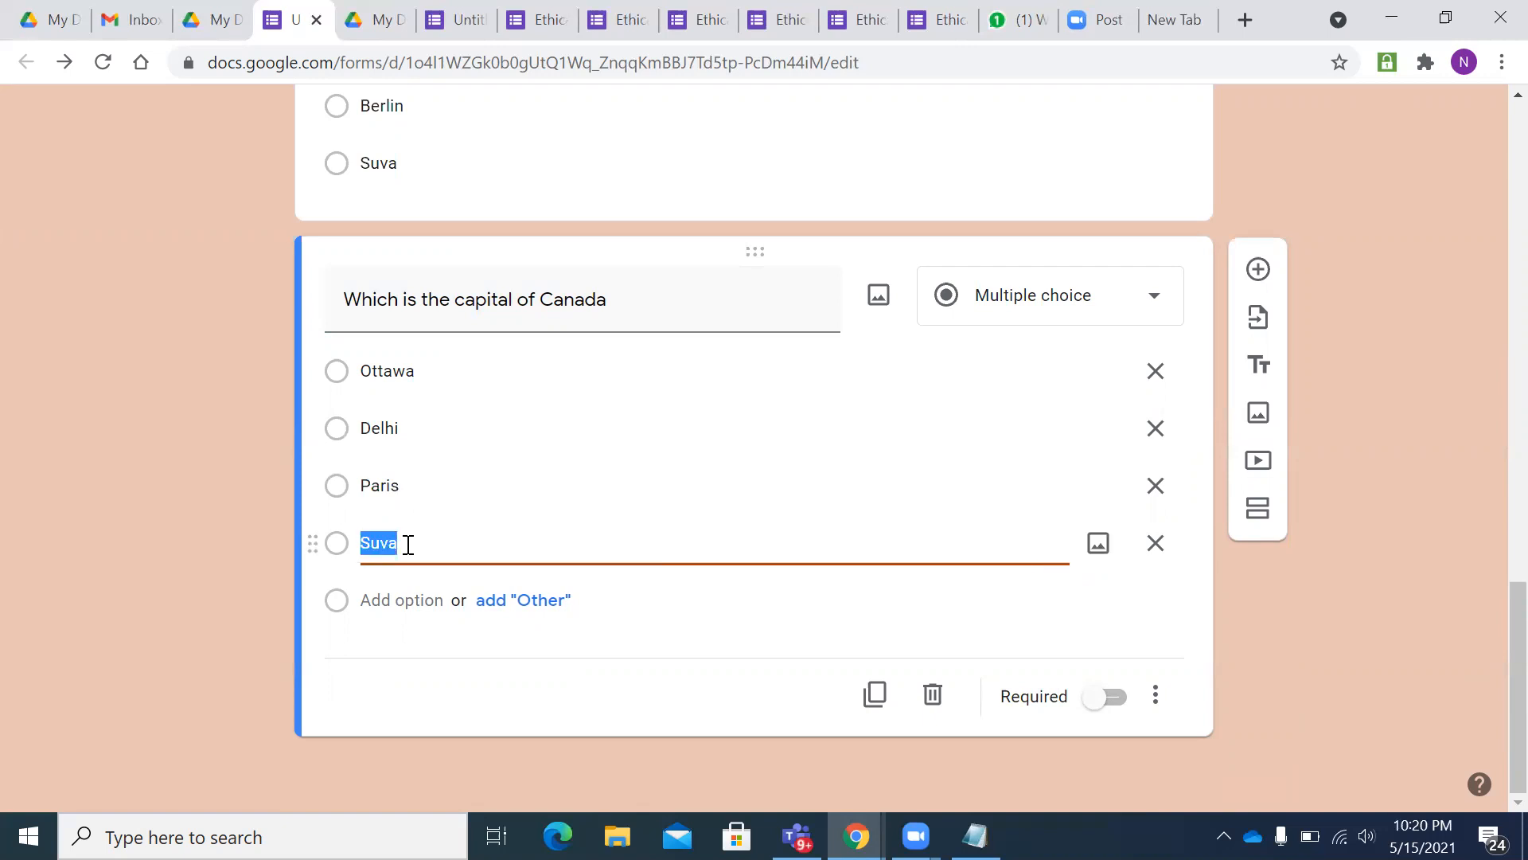
{"action": "key", "text": "BackSpace"}
{"action": "type", "text": "Cairo"}
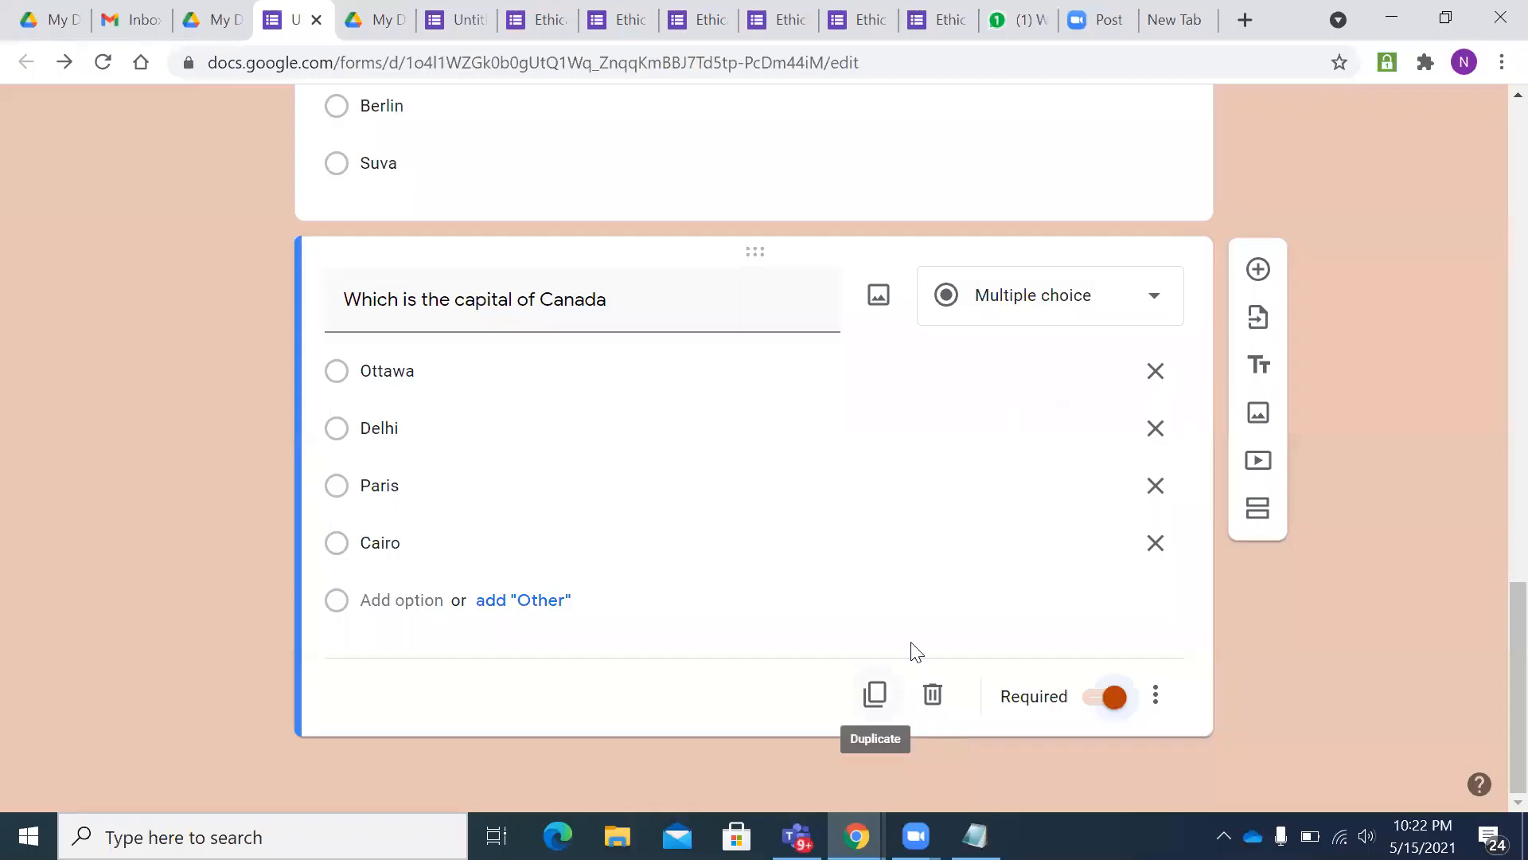
- Copy the Canada question, retitle it for Fiji, and replace the Cairo option with Suva
{"action": "left_click", "coordinate": [875, 694]}
{"action": "left_click_drag", "start_coordinate": [655, 518], "coordinate": [547, 519]}
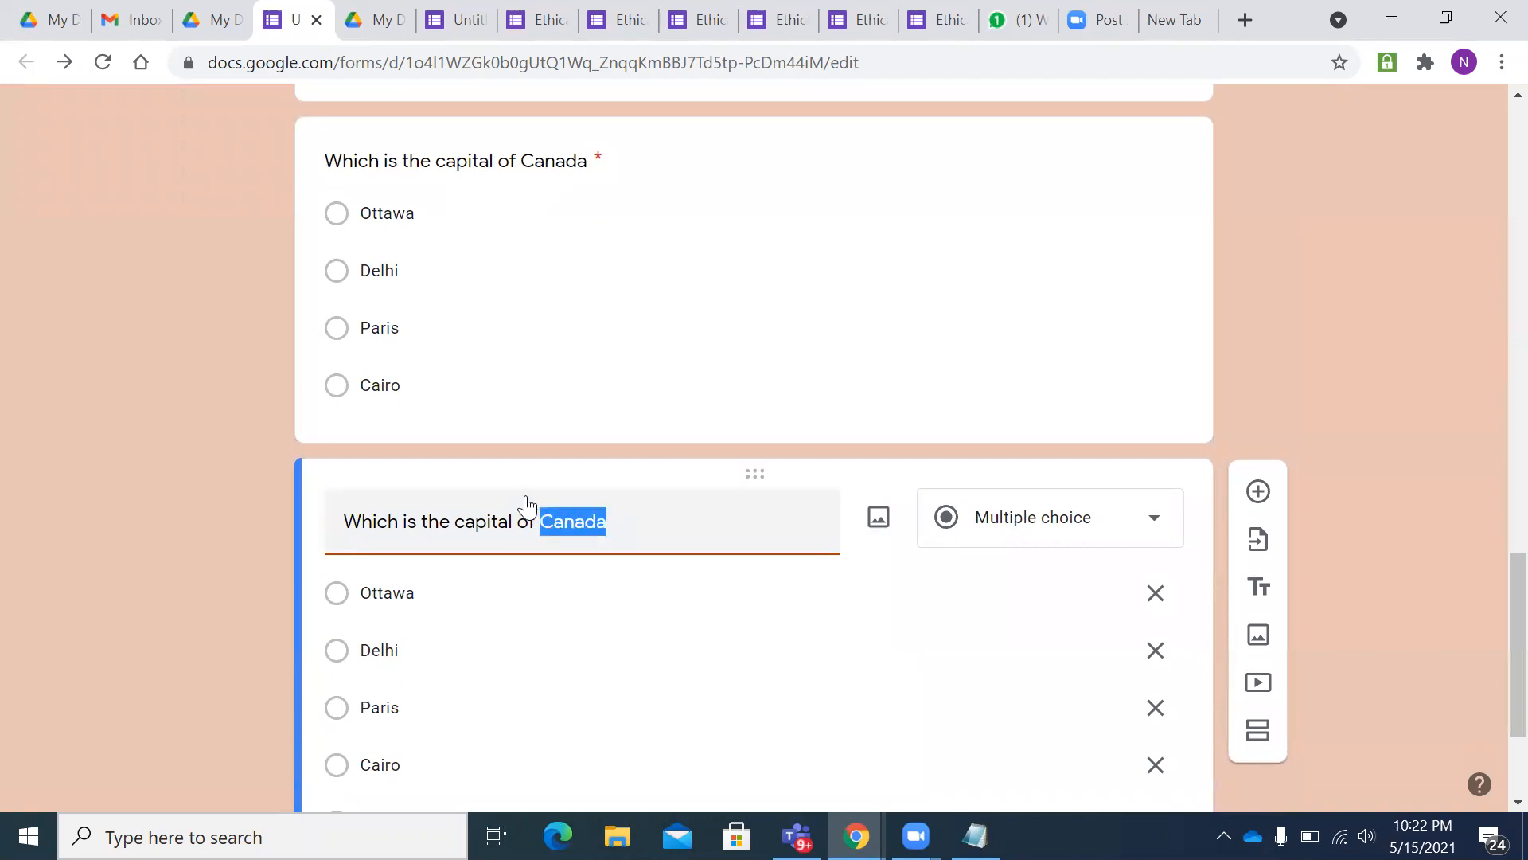
{"action": "key", "text": "BackSpace"}
{"action": "type", "text": "Fig"}
{"action": "key", "text": "BackSpace"}
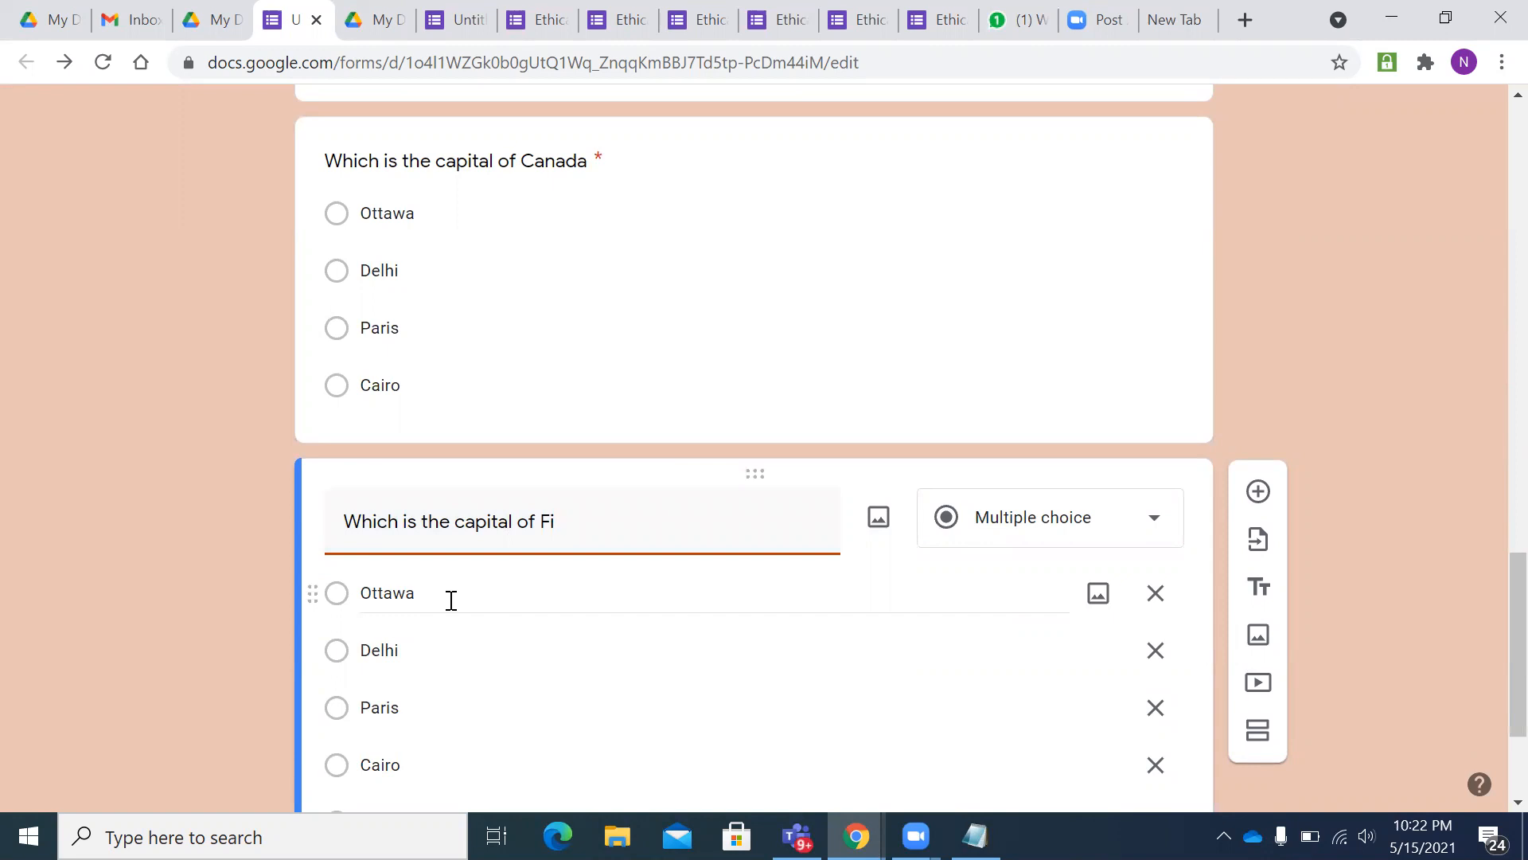
{"action": "type", "text": "ji"}
{"action": "scroll", "coordinate": [451, 601], "scroll_direction": "down", "scroll_amount": 3}
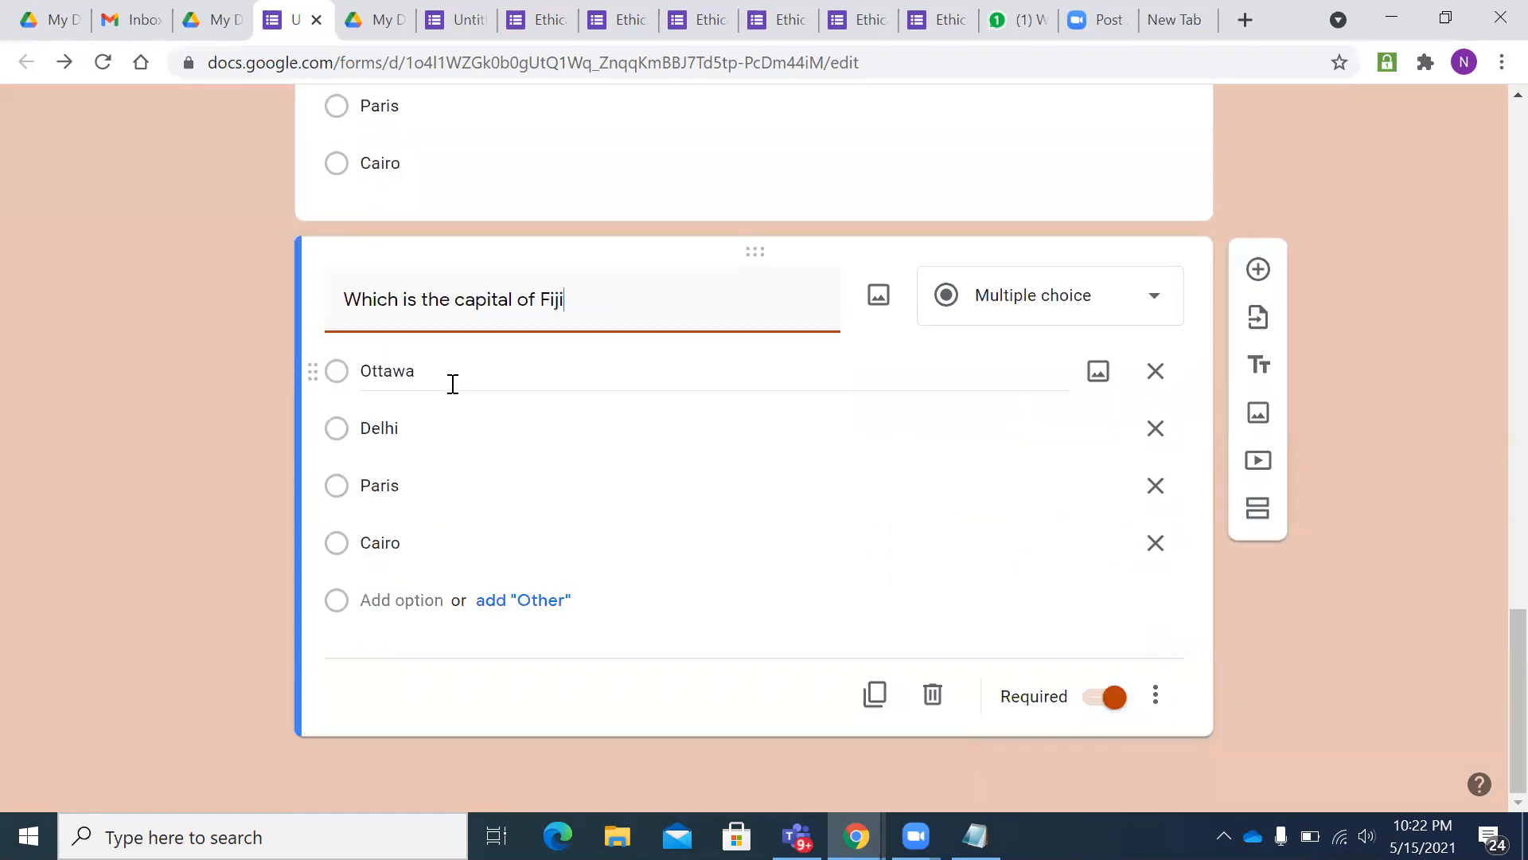
{"action": "left_click", "coordinate": [406, 541]}
{"action": "key", "text": "BackSpace"}
{"action": "type", "text": "Suva"}
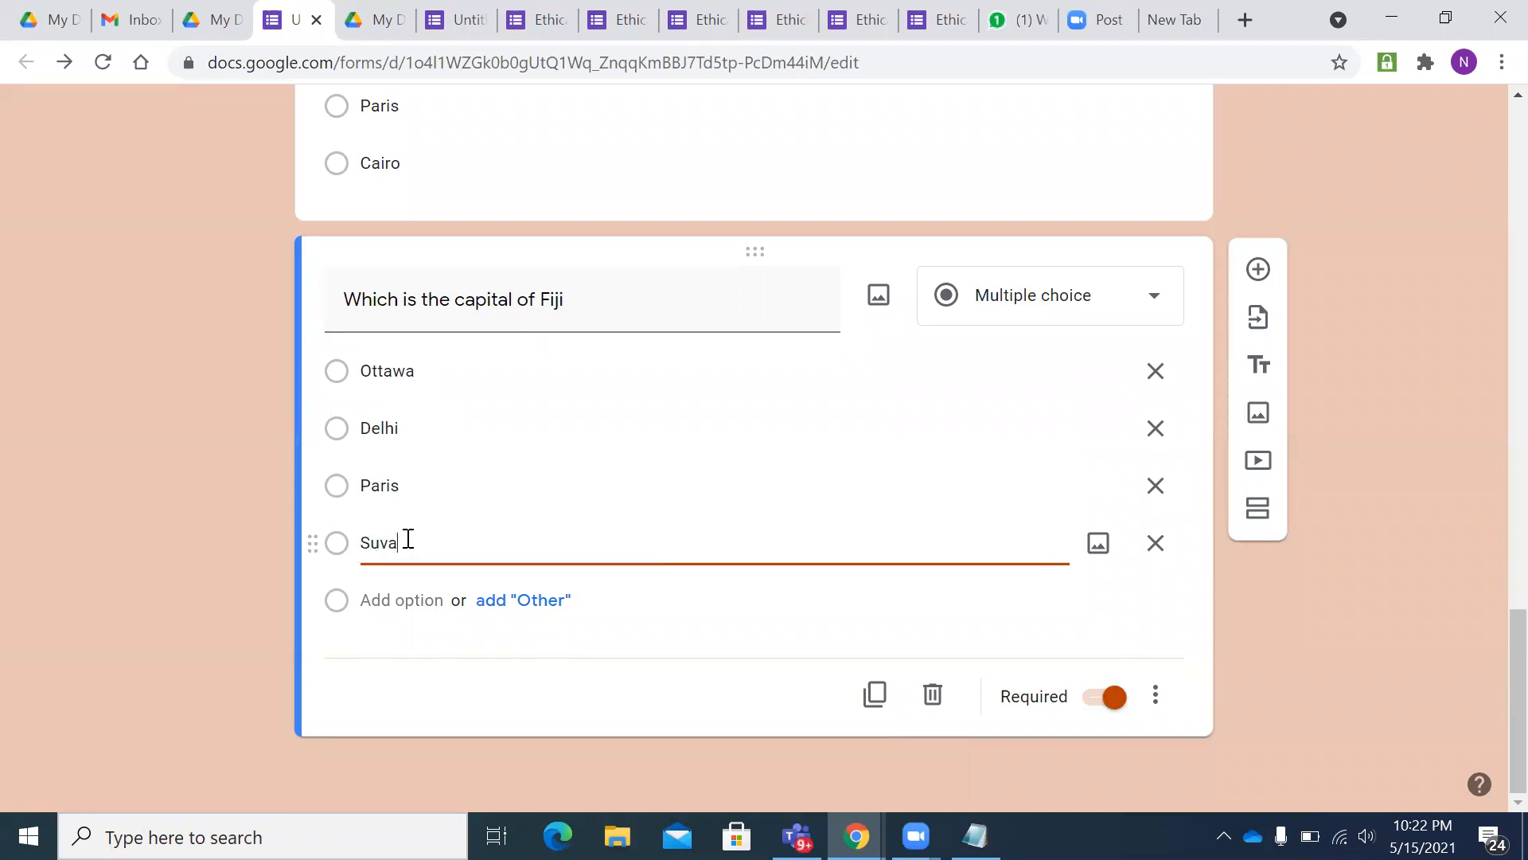
{"action": "left_click", "coordinate": [876, 646]}
- Duplicate the Fiji question as an Indonesia question, replacing Paris with Jakarta
{"action": "left_click", "coordinate": [875, 693]}
{"action": "left_click", "coordinate": [594, 402]}
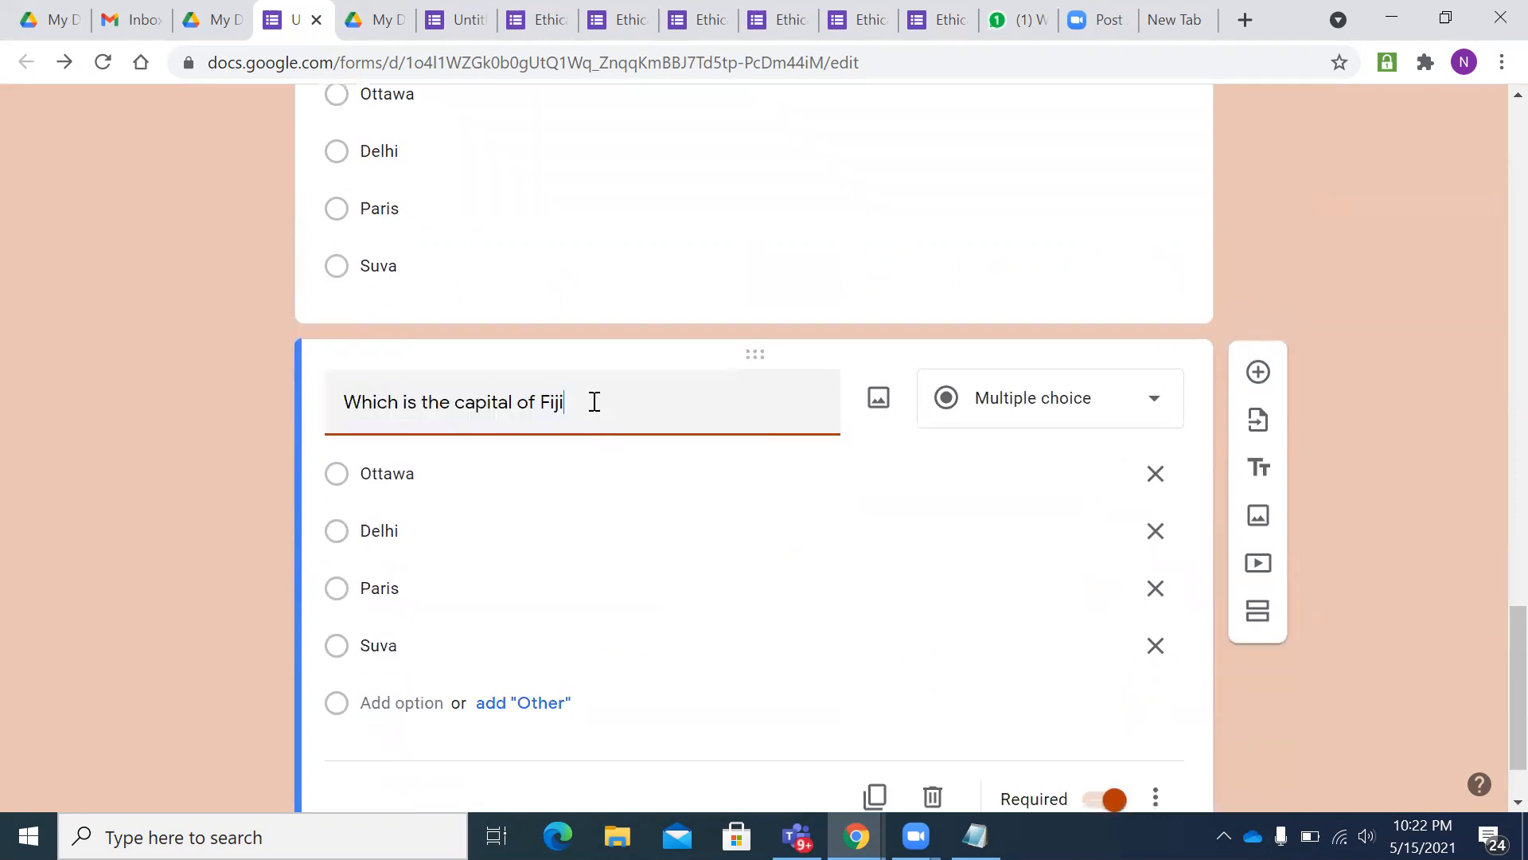
{"action": "key", "text": "BackSpace"}
{"action": "key", "text": "BackSpace"}
{"action": "key", "text": "BackSpace"}
{"action": "type", "text": "Indo"}
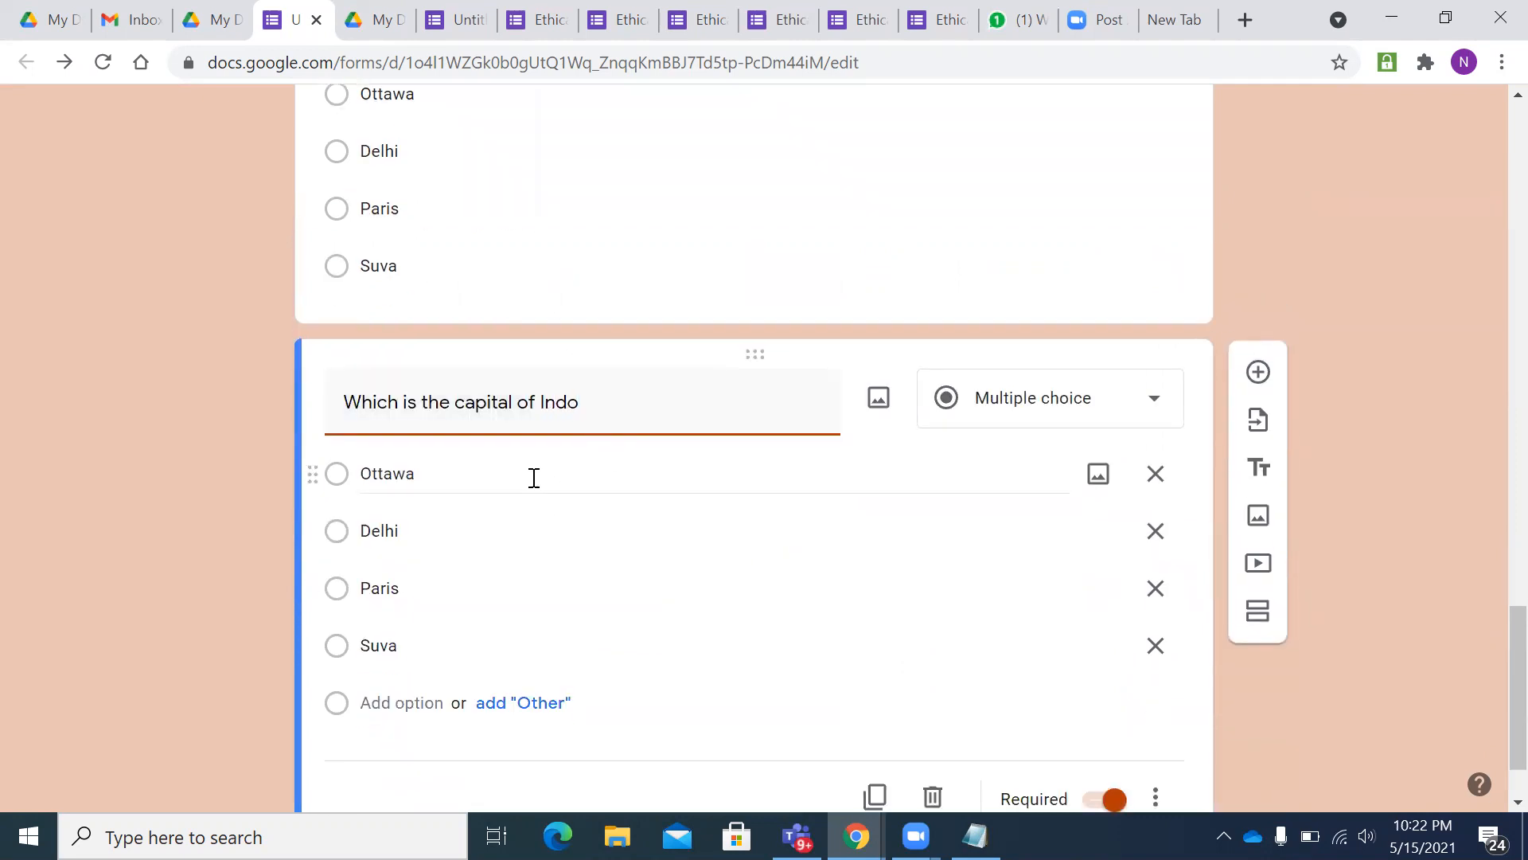
{"action": "type", "text": "nesia"}
{"action": "scroll", "coordinate": [434, 556], "scroll_direction": "down", "scroll_amount": 2}
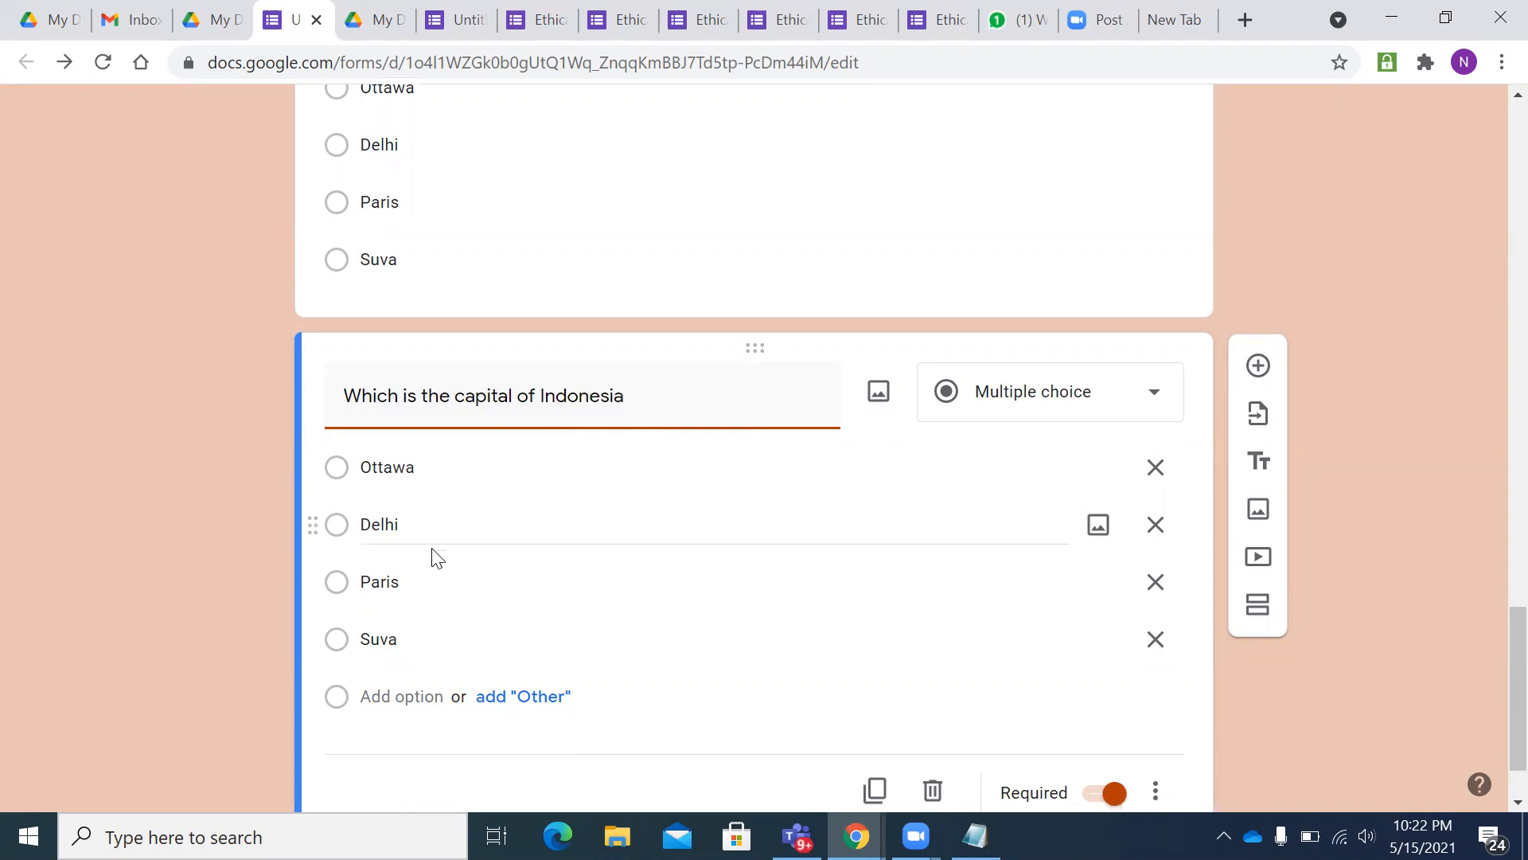
{"action": "double_click", "coordinate": [410, 494]}
{"action": "key", "text": "BackSpace"}
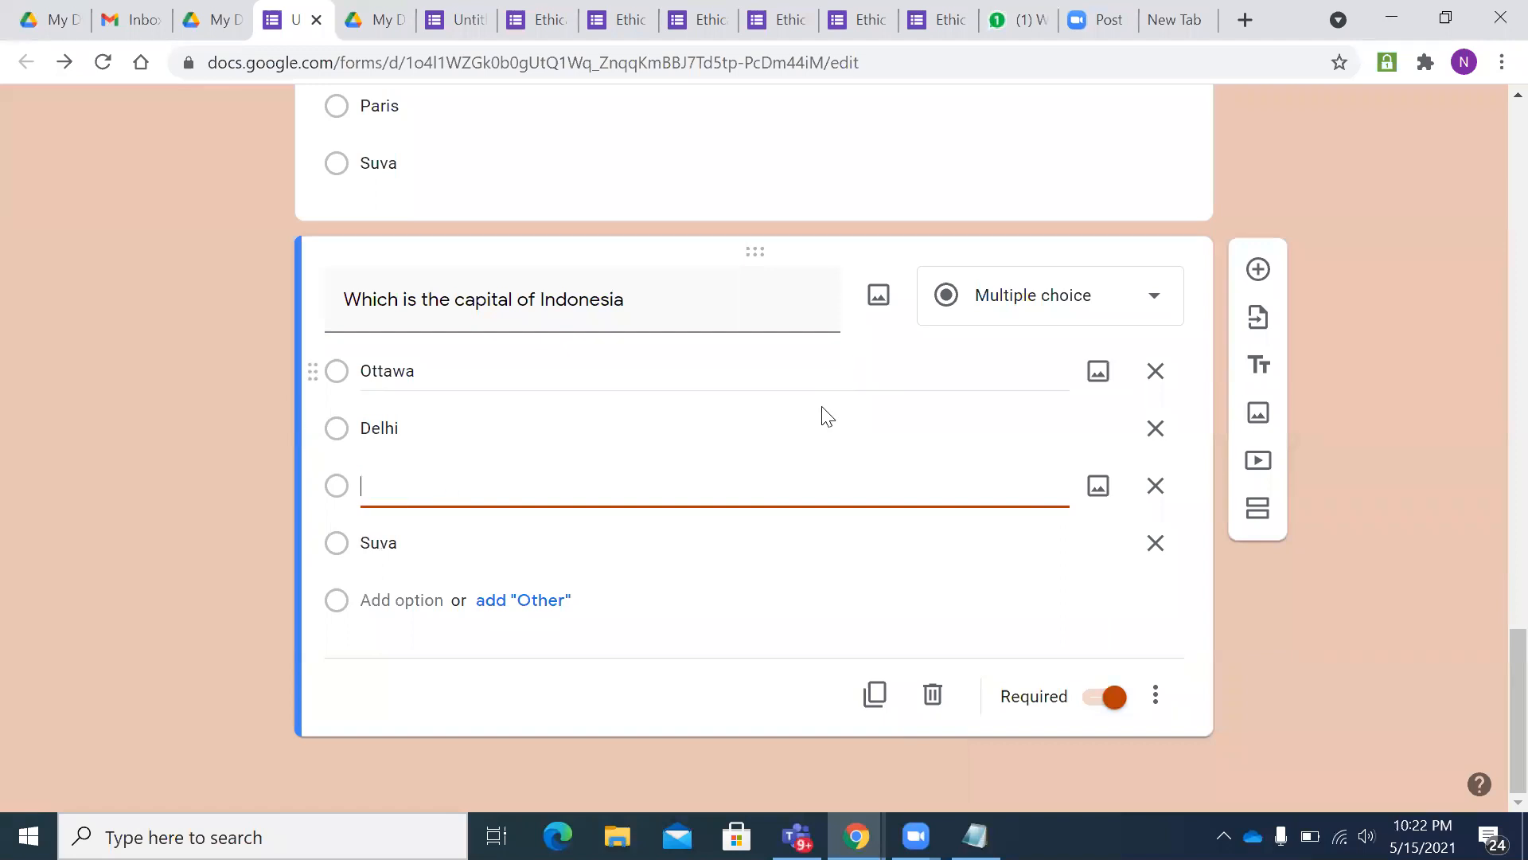
{"action": "type", "text": "Jakarta"}
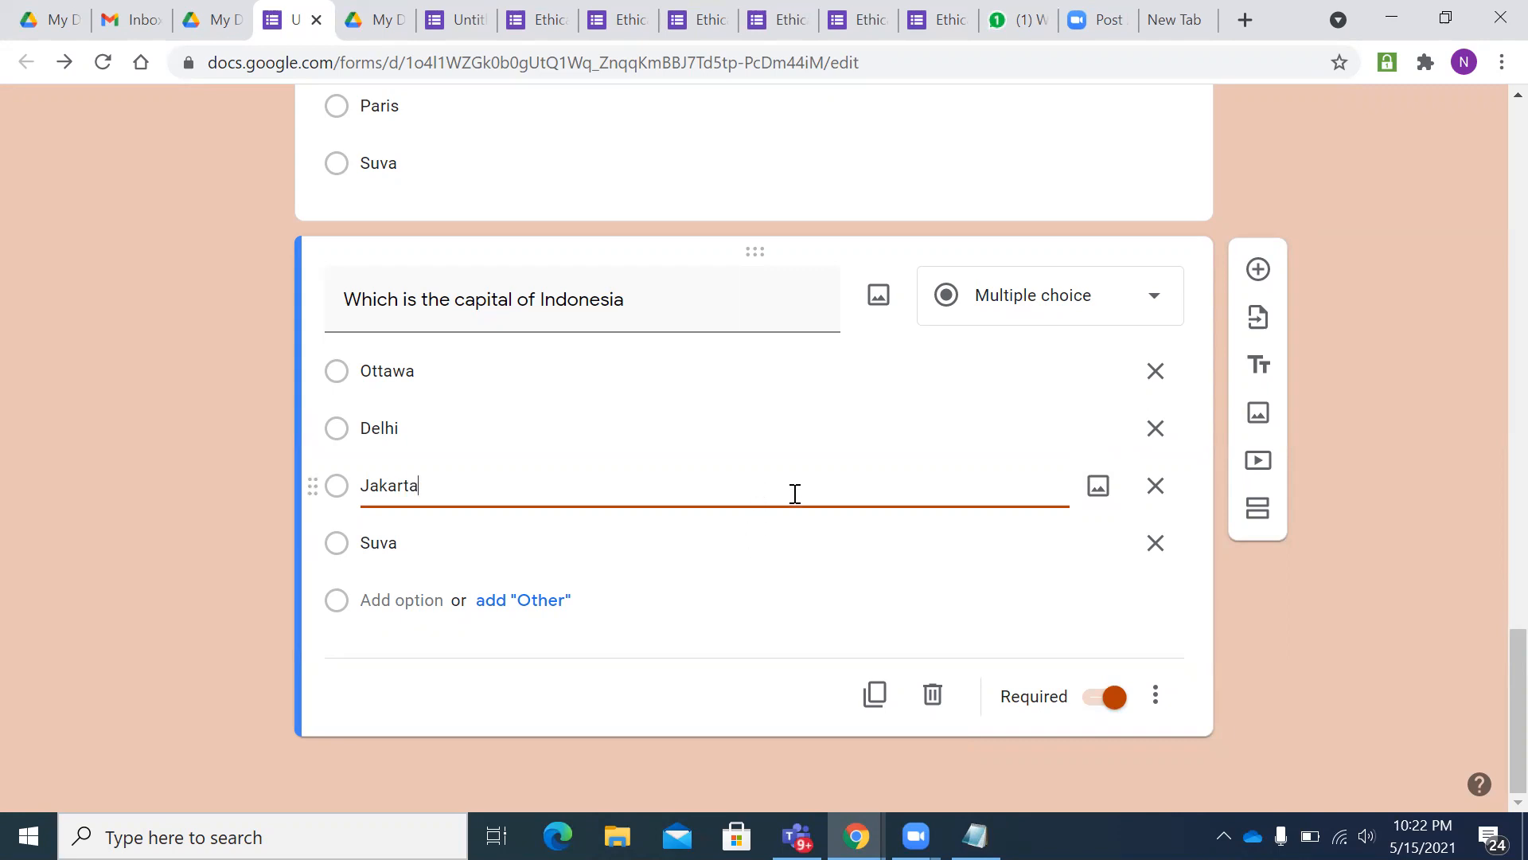
- Copy the Indonesia question, retitle it for Bangladesh, and replace Suva with Dhaka
{"action": "left_click", "coordinate": [875, 694]}
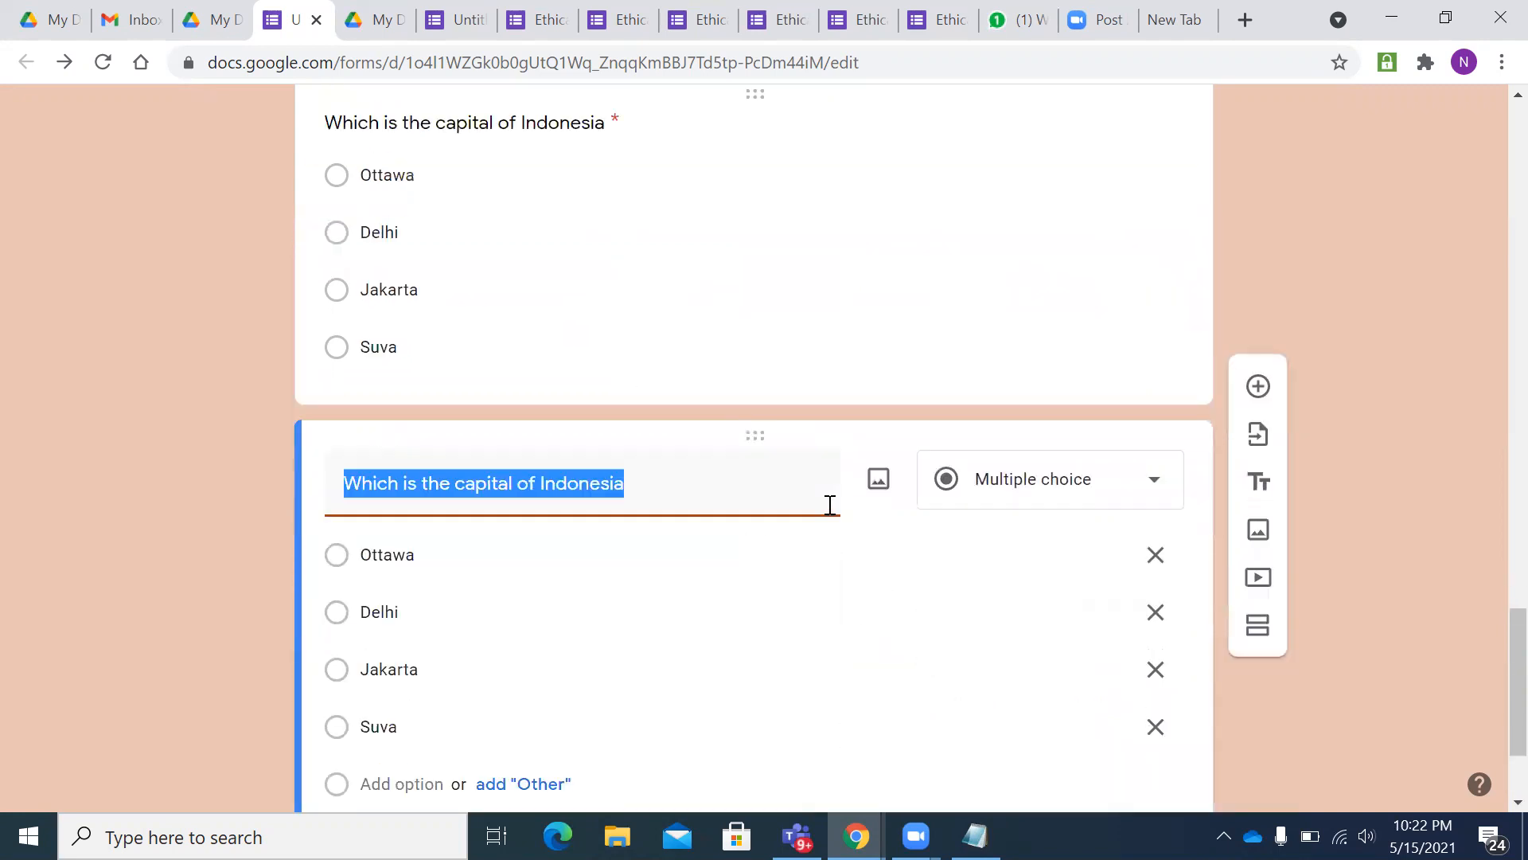
{"action": "left_click_drag", "start_coordinate": [646, 300], "coordinate": [538, 291]}
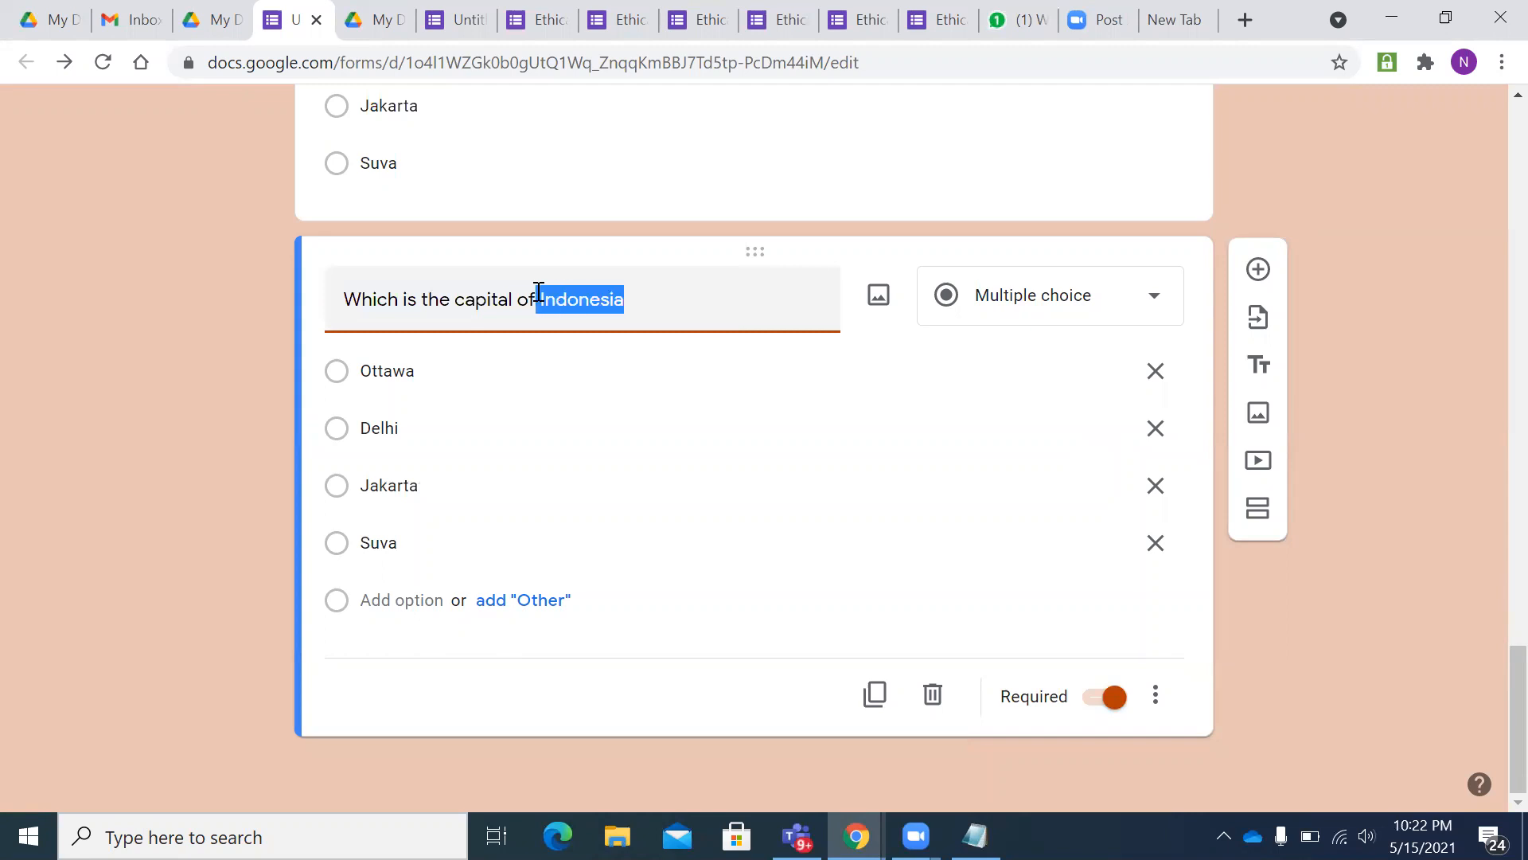
{"action": "key", "text": "BackSpace"}
{"action": "type", "text": "Bangalin"}
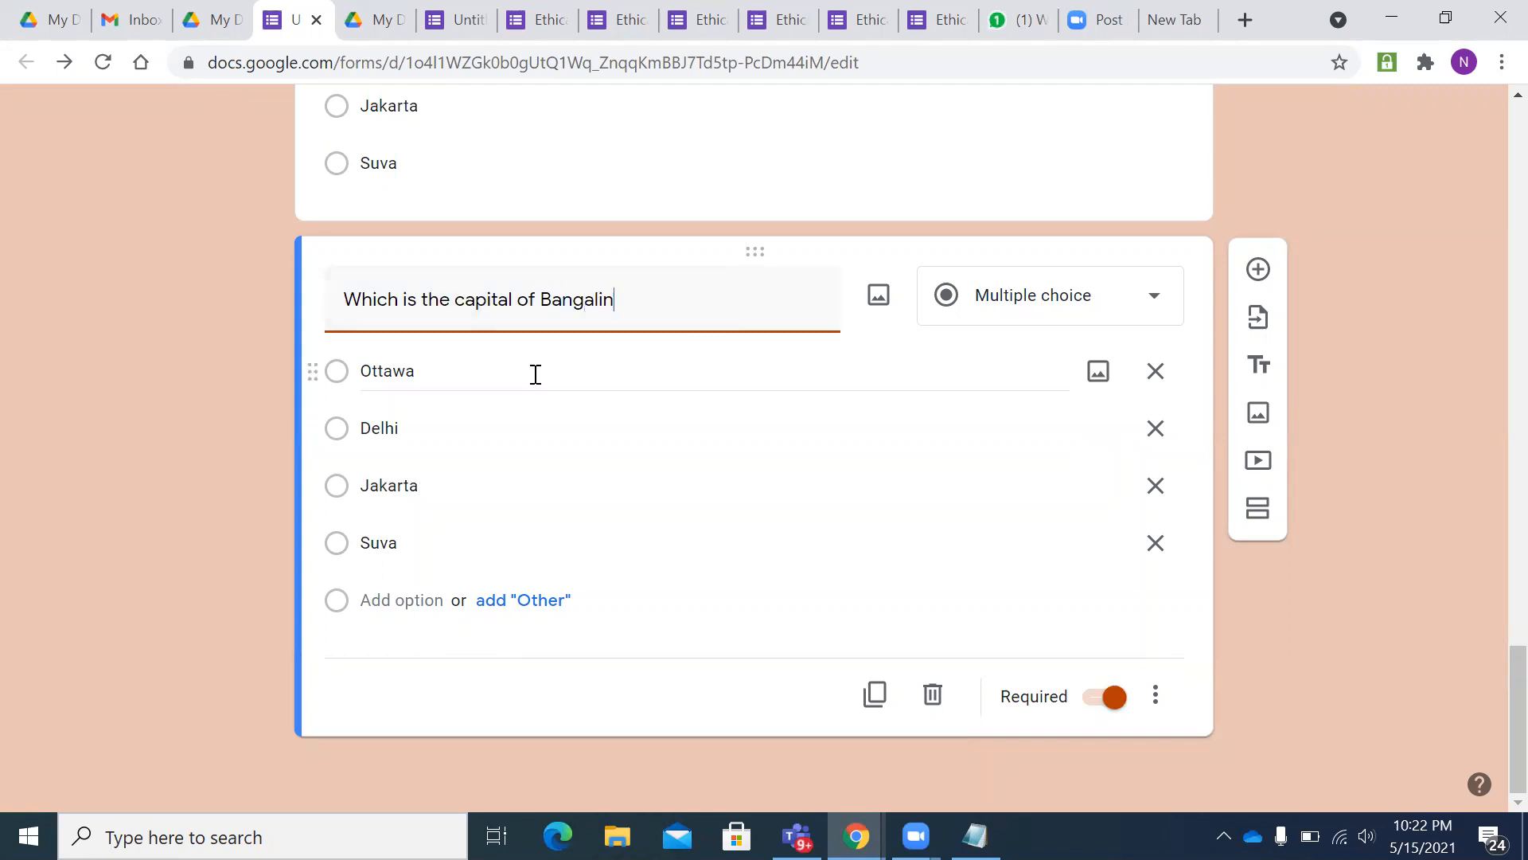
{"action": "type", "text": "des"}
{"action": "left_click", "coordinate": [445, 551]}
{"action": "key", "text": "BackSpace"}
{"action": "type", "text": "Dhaka"}
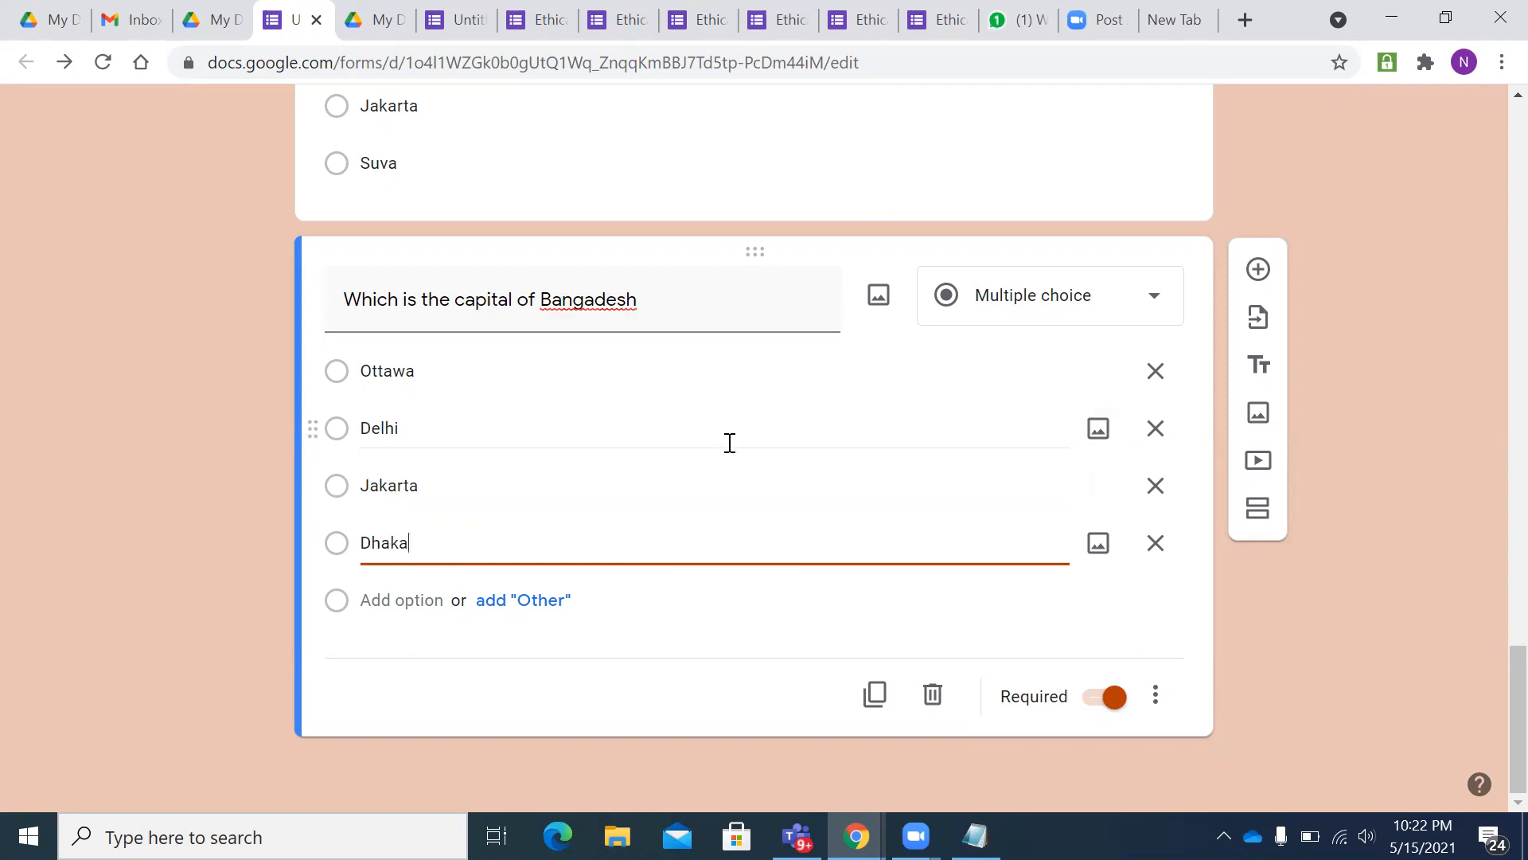
{"action": "scroll", "coordinate": [726, 443], "scroll_direction": "up", "scroll_amount": 15}
{"action": "scroll", "coordinate": [734, 449], "scroll_direction": "up", "scroll_amount": 4}
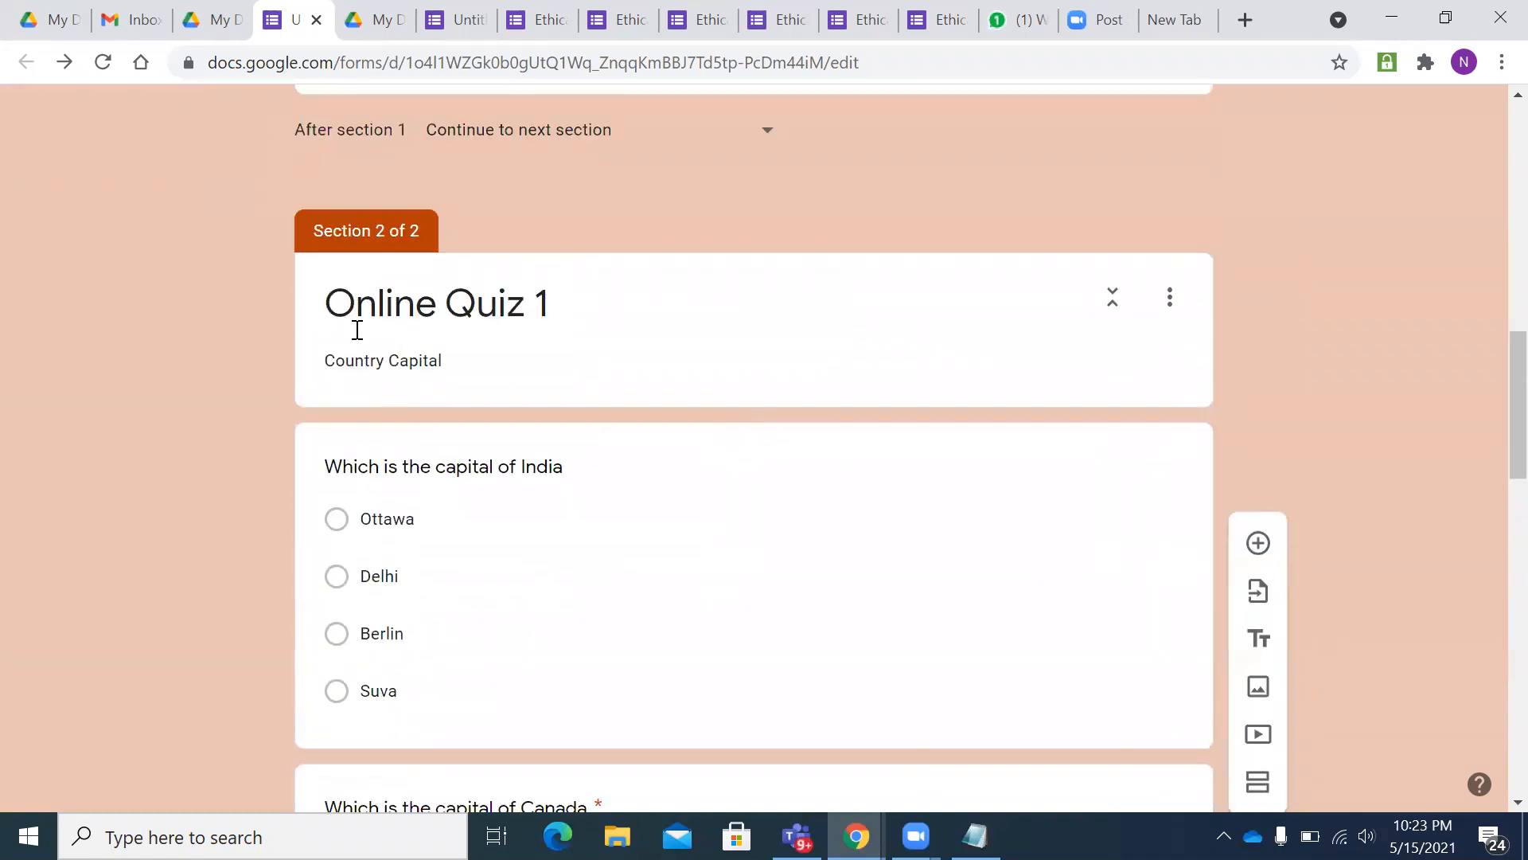
{"action": "scroll", "coordinate": [956, 491], "scroll_direction": "down", "scroll_amount": 11}
{"action": "scroll", "coordinate": [1034, 542], "scroll_direction": "down", "scroll_amount": 7}
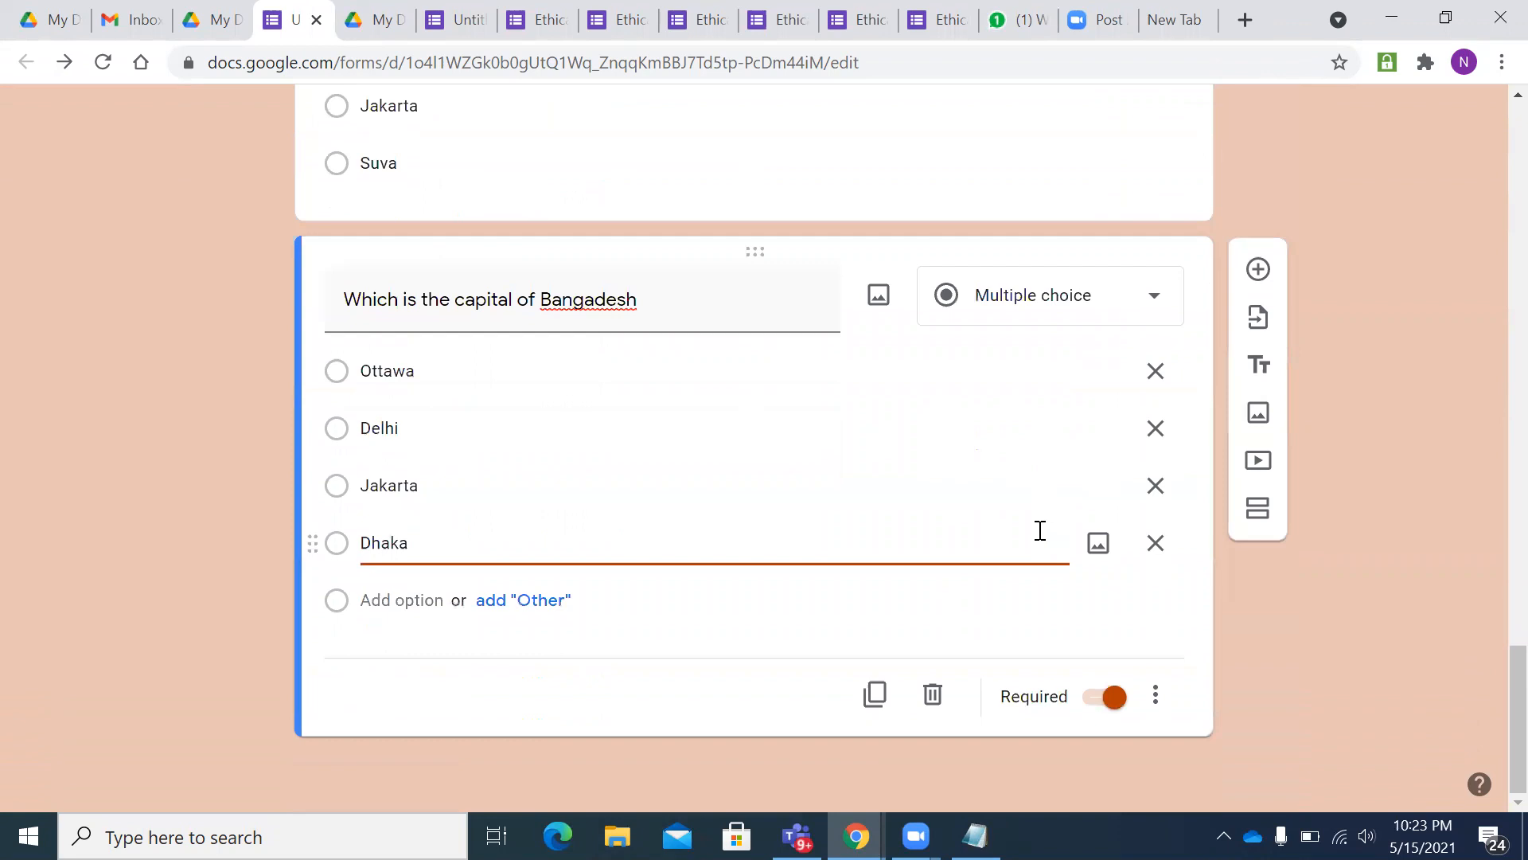
- Insert a section after the Bangladesh question titled 'Online Quiz 2', described 'State Capital'
{"action": "left_click", "coordinate": [1256, 514]}
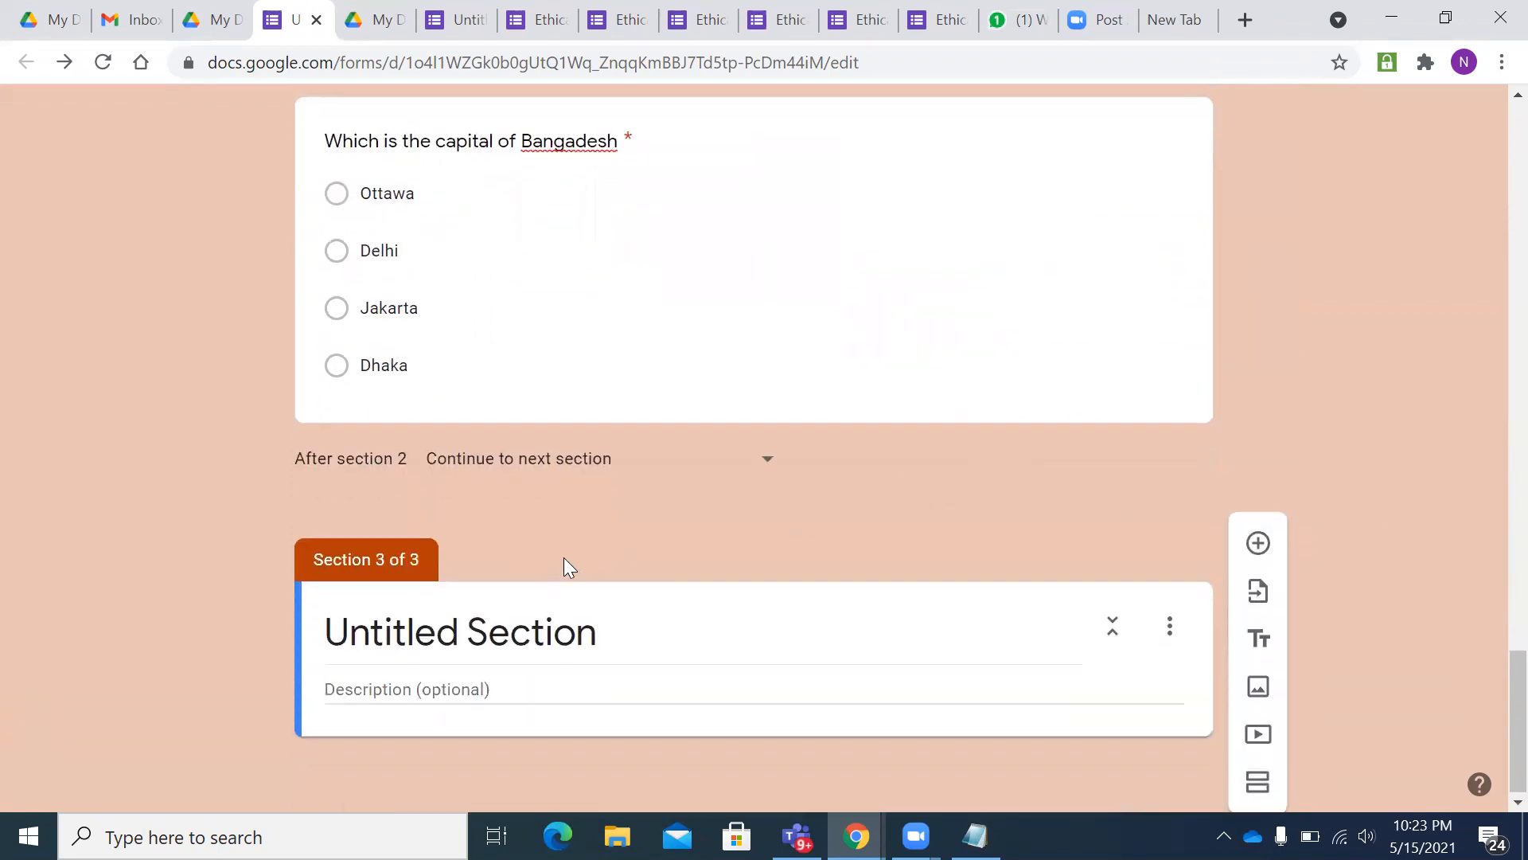
{"action": "left_click", "coordinate": [571, 614]}
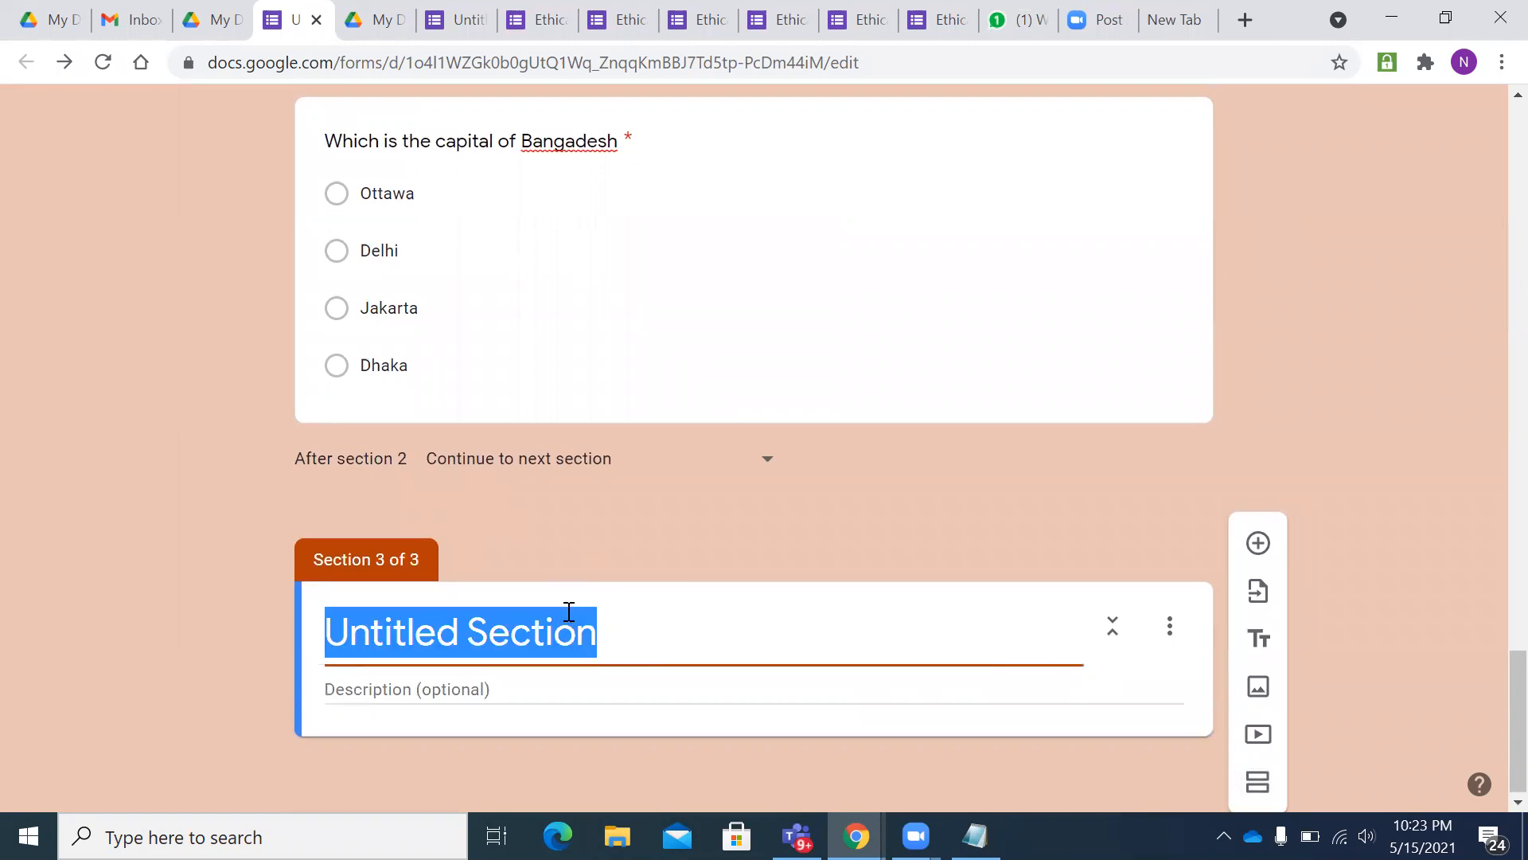
{"action": "scroll", "coordinate": [758, 468], "scroll_direction": "up", "scroll_amount": 3}
{"action": "scroll", "coordinate": [758, 468], "scroll_direction": "up", "scroll_amount": 19}
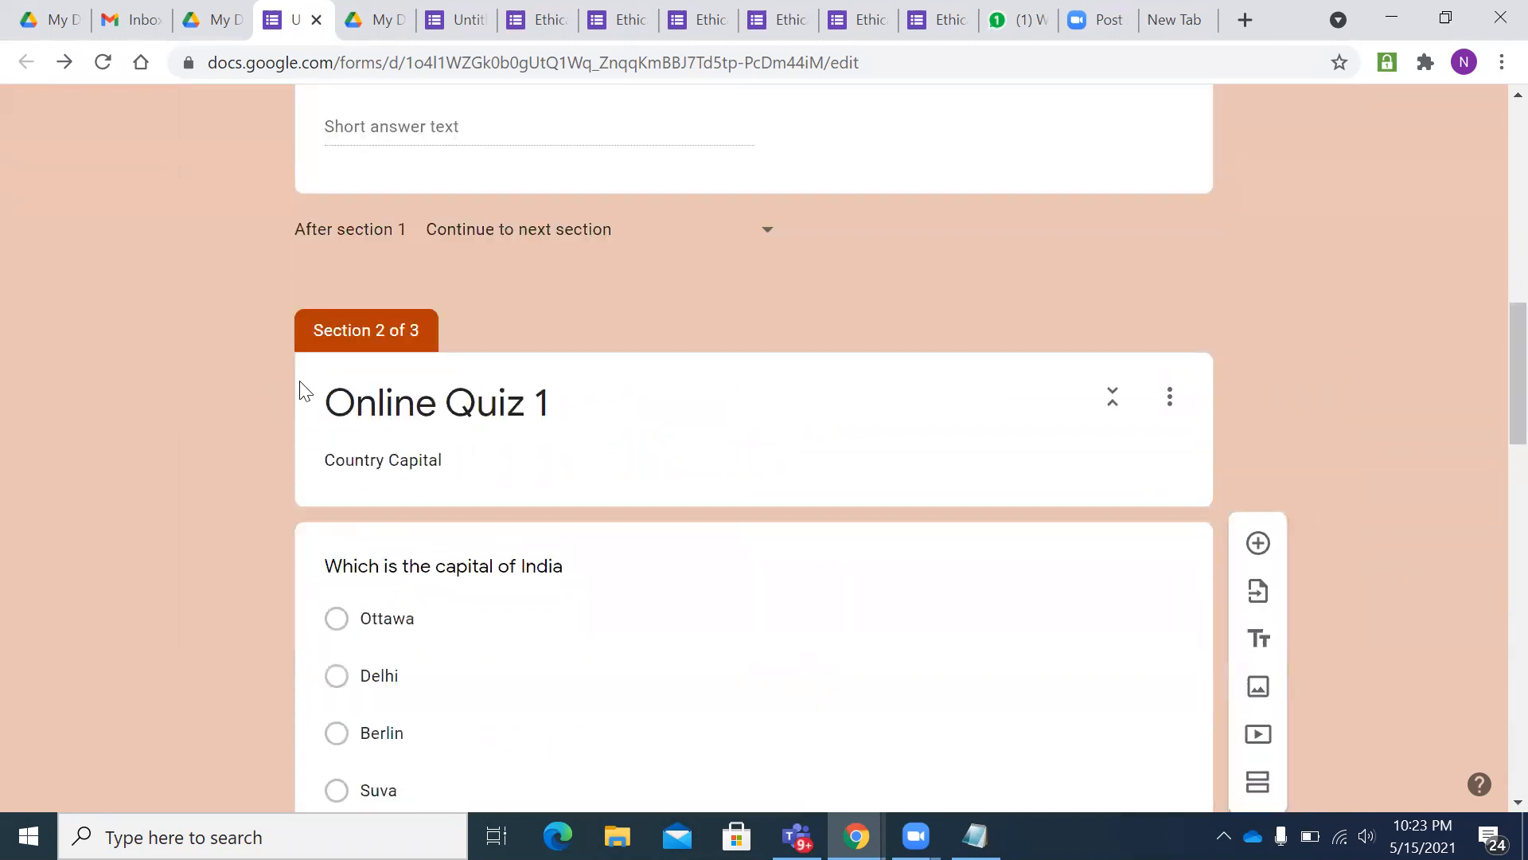
{"action": "scroll", "coordinate": [646, 423], "scroll_direction": "down", "scroll_amount": 7}
{"action": "scroll", "coordinate": [641, 454], "scroll_direction": "down", "scroll_amount": 11}
{"action": "key", "text": "BackSpace"}
{"action": "type", "text": "Online Qi"}
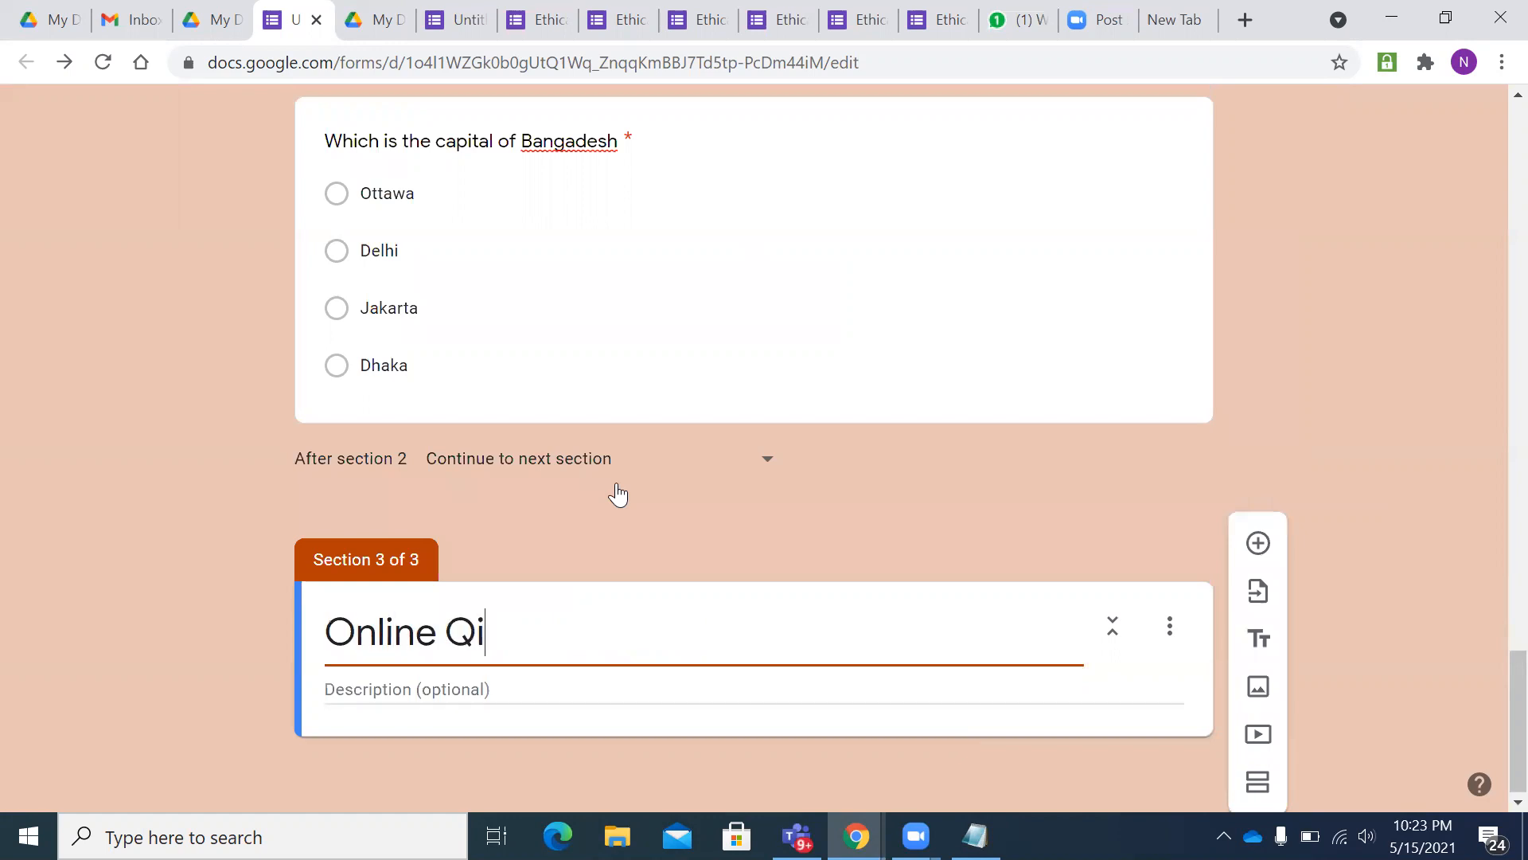
{"action": "key", "text": "BackSpace"}
{"action": "type", "text": "uiz 2"}
{"action": "key", "text": "Tab"}
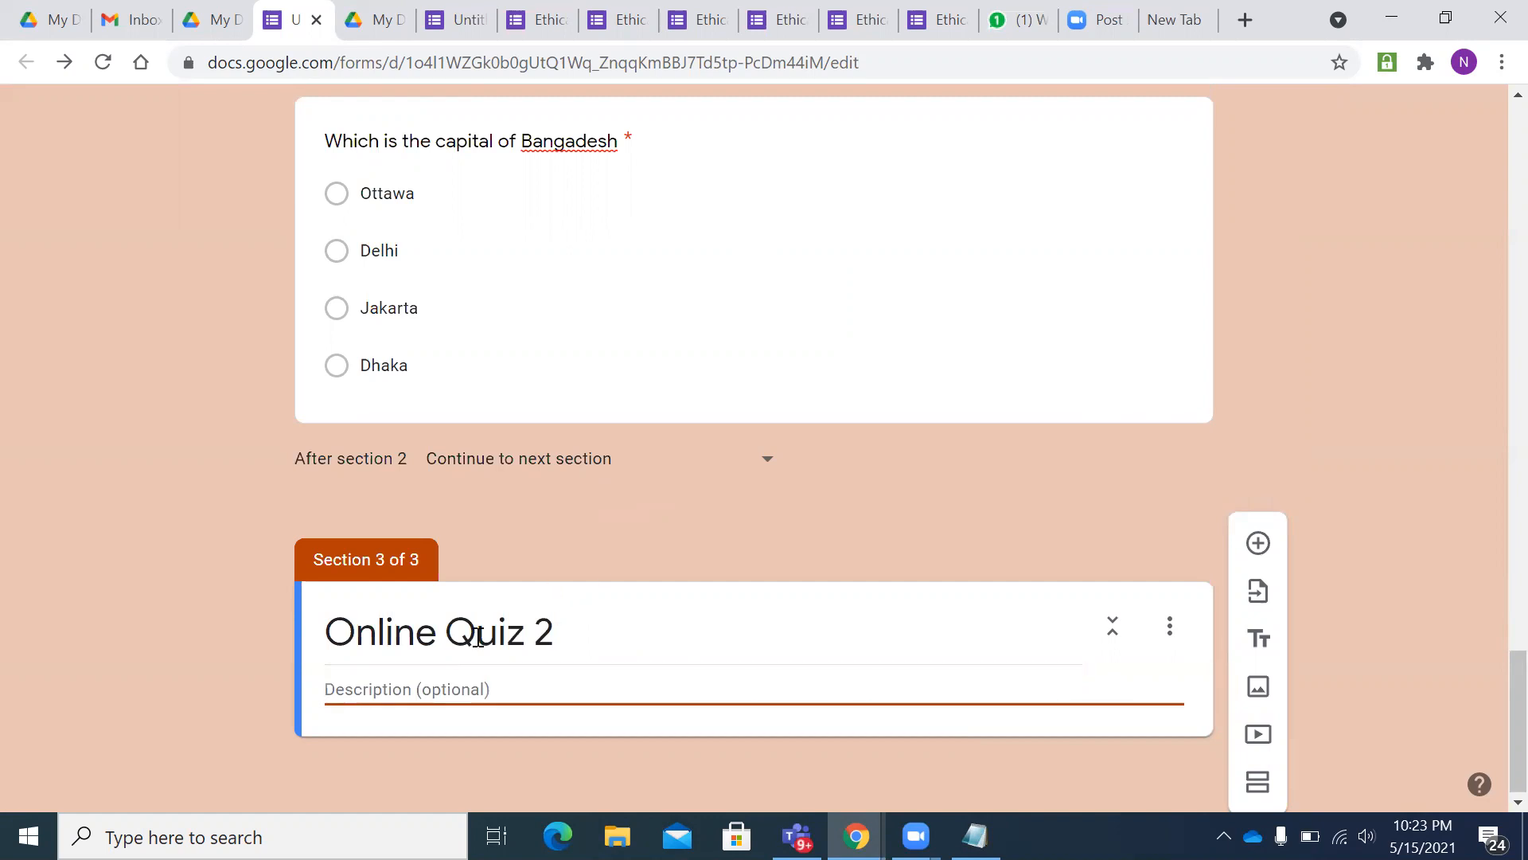
{"action": "type", "text": "Stat"}
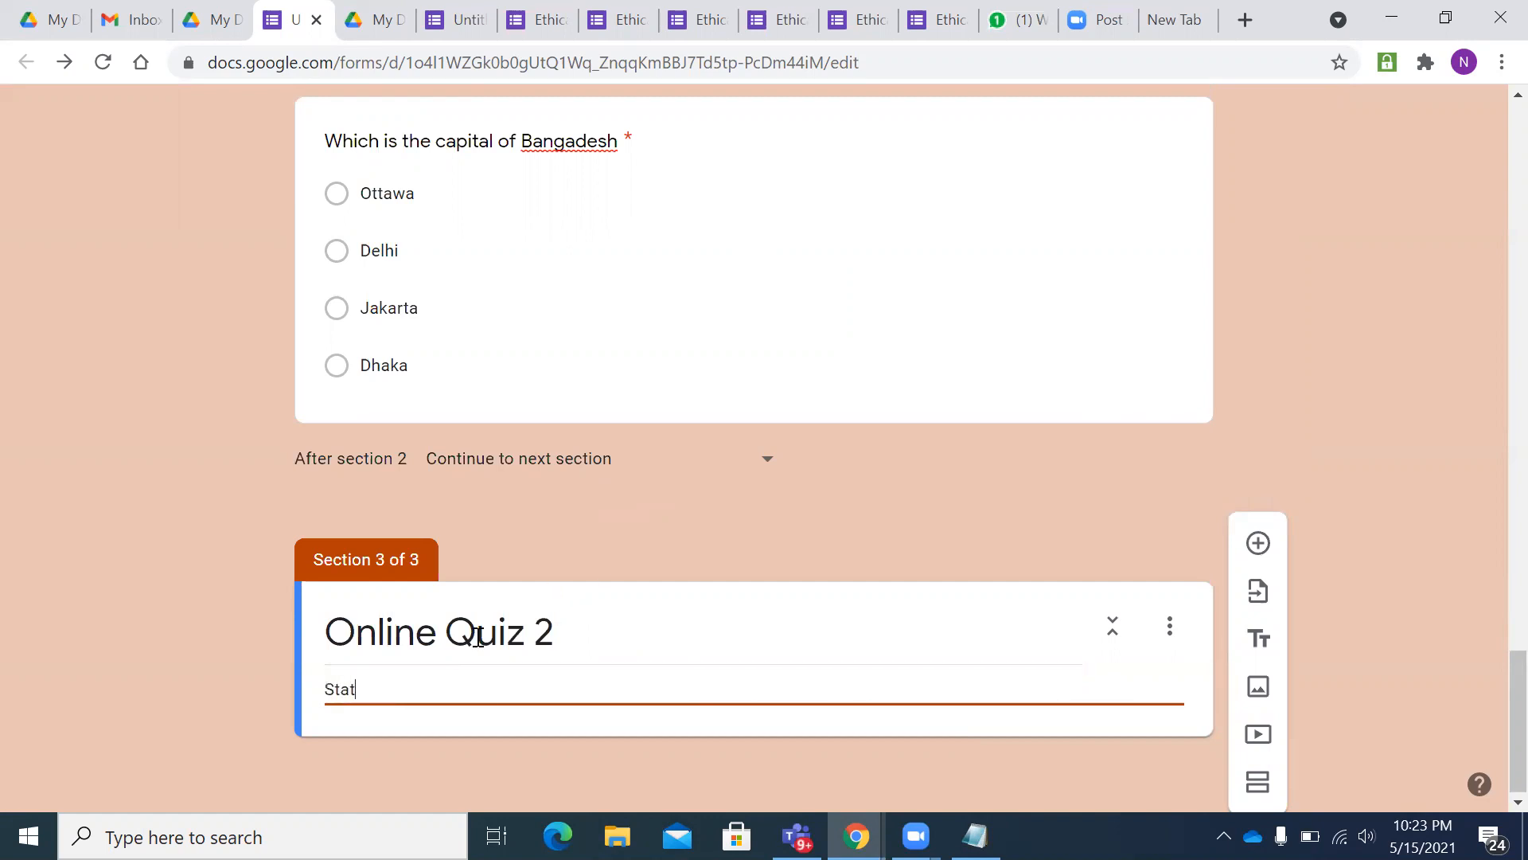
{"action": "type", "text": "e Capita"}
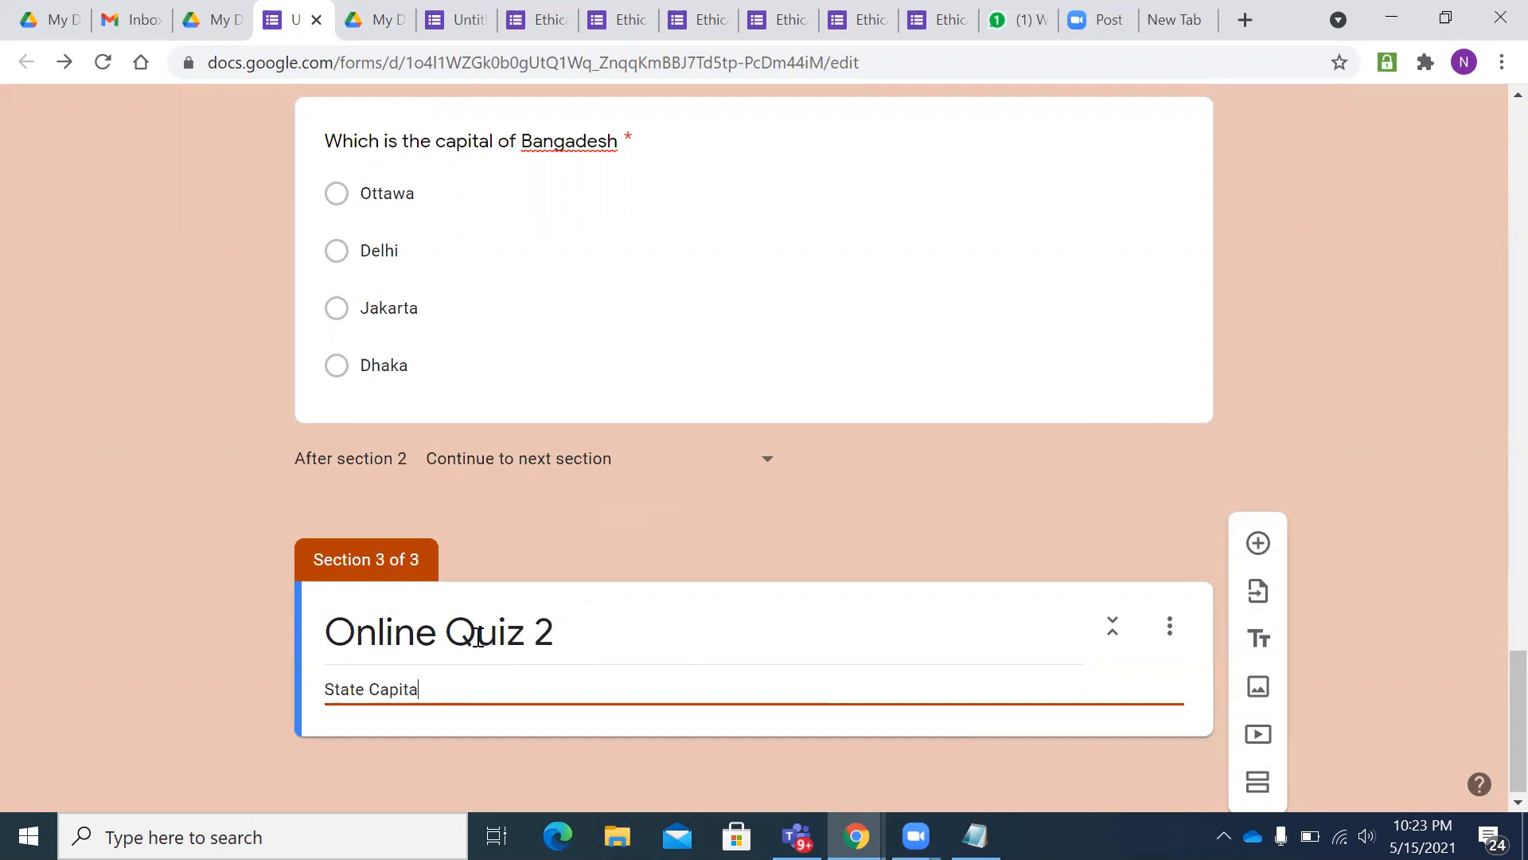
{"action": "type", "text": "l"}
- Add the question 'Which is the capital of Karnataka' with options Mumbai, Bengaluru, Shimla and Jaipur
{"action": "left_click", "coordinate": [1166, 555]}
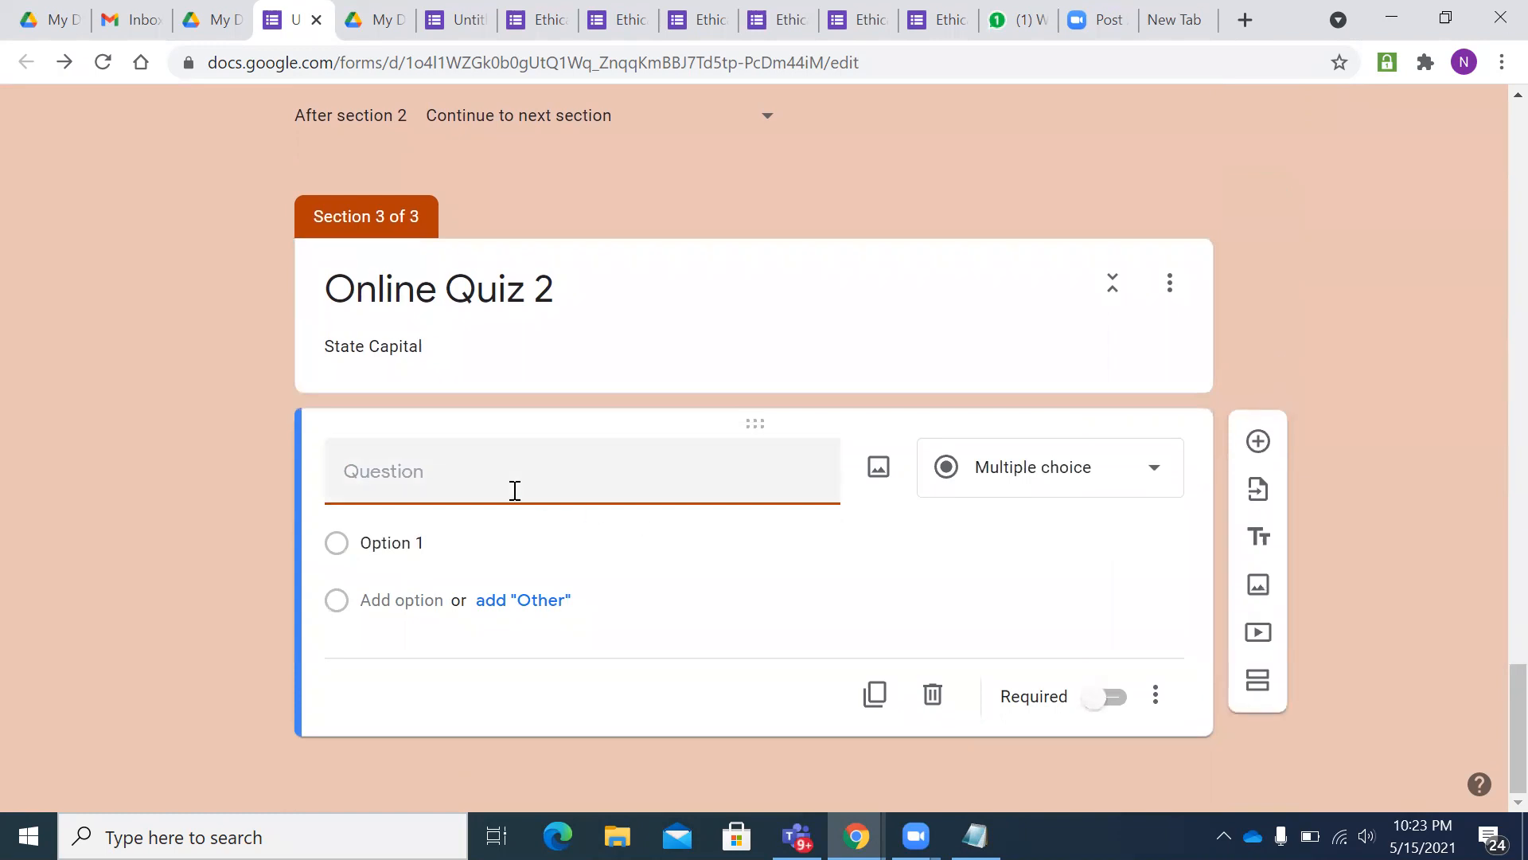
{"action": "type", "text": "Which is the capi"}
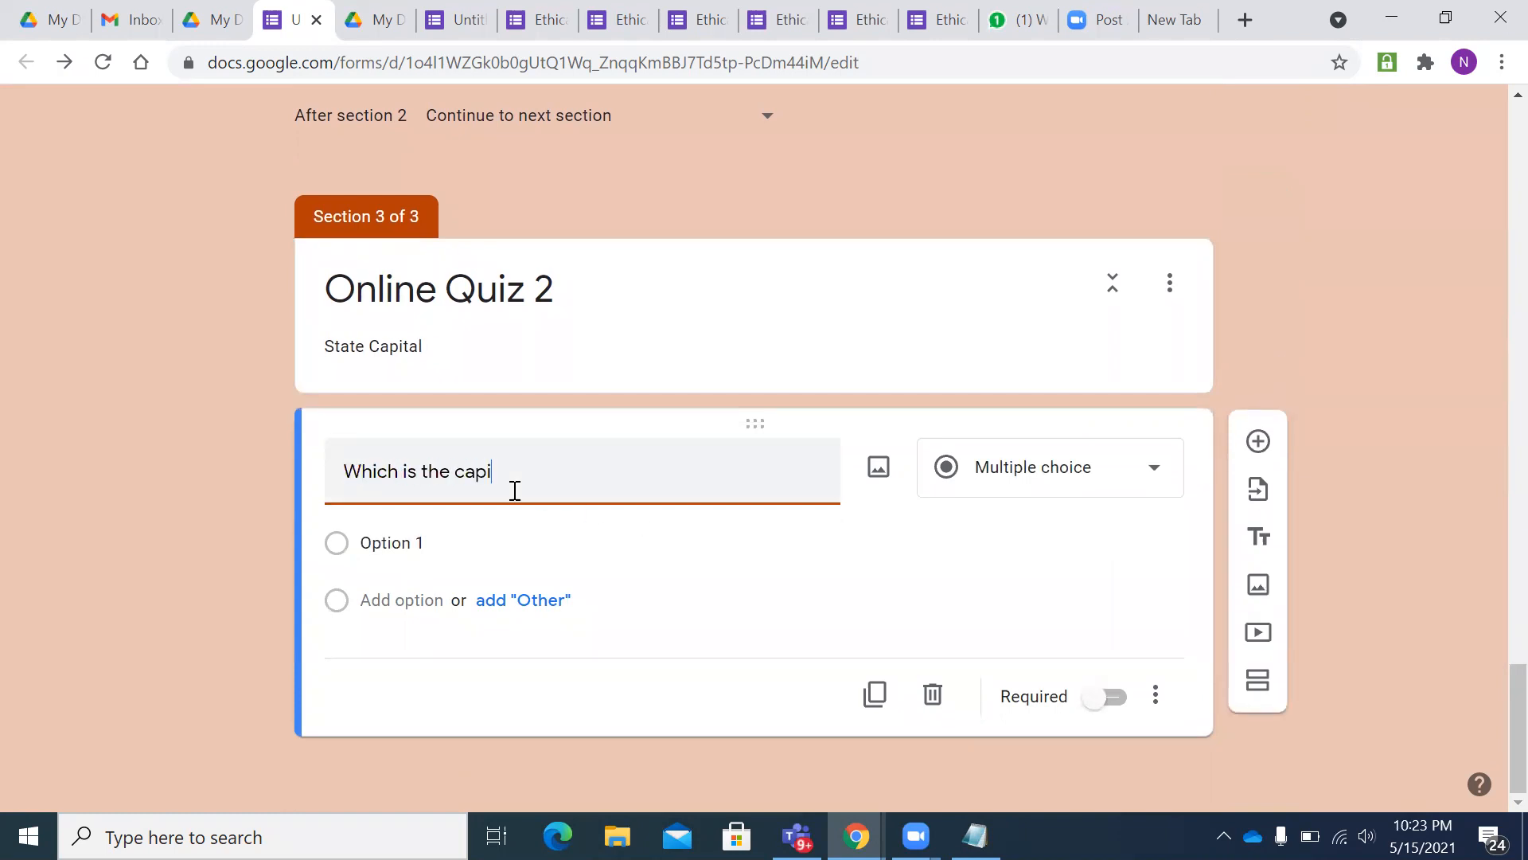
{"action": "type", "text": "tal of Karnataka"}
{"action": "left_click", "coordinate": [432, 549]}
{"action": "key", "text": "BackSpace"}
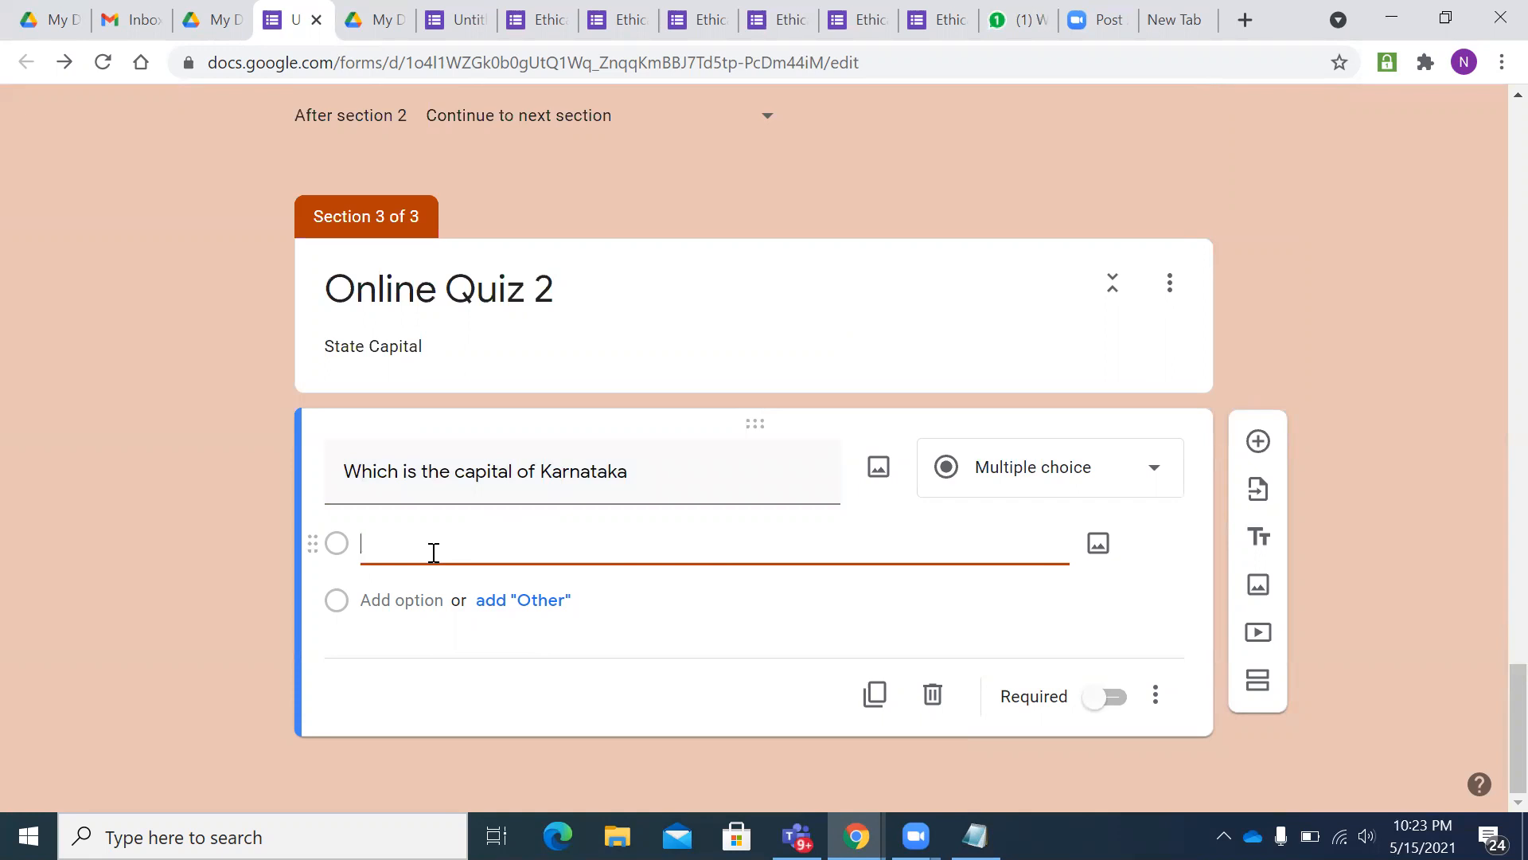
{"action": "type", "text": "Mumbai"}
{"action": "left_click", "coordinate": [419, 598]}
{"action": "type", "text": "Bengaluru"}
{"action": "left_click", "coordinate": [419, 640]}
{"action": "type", "text": "Shiml"}
{"action": "key", "text": "Return"}
{"action": "key", "text": "BackSpace"}
{"action": "type", "text": "Ja"}
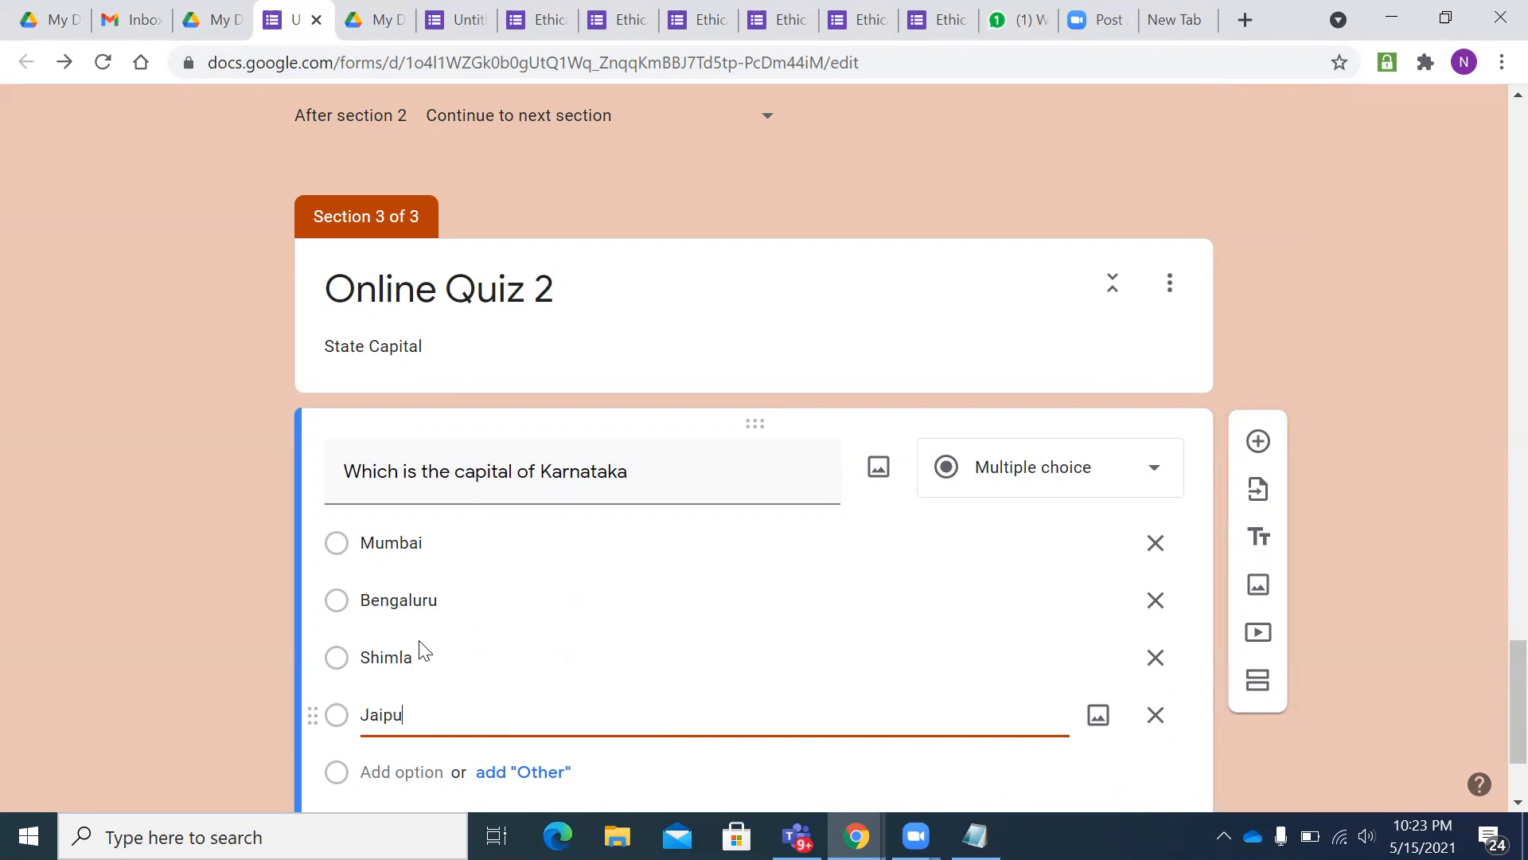
- Make the Karnataka question required and duplicate it
{"action": "scroll", "coordinate": [421, 648], "scroll_direction": "down", "scroll_amount": 2}
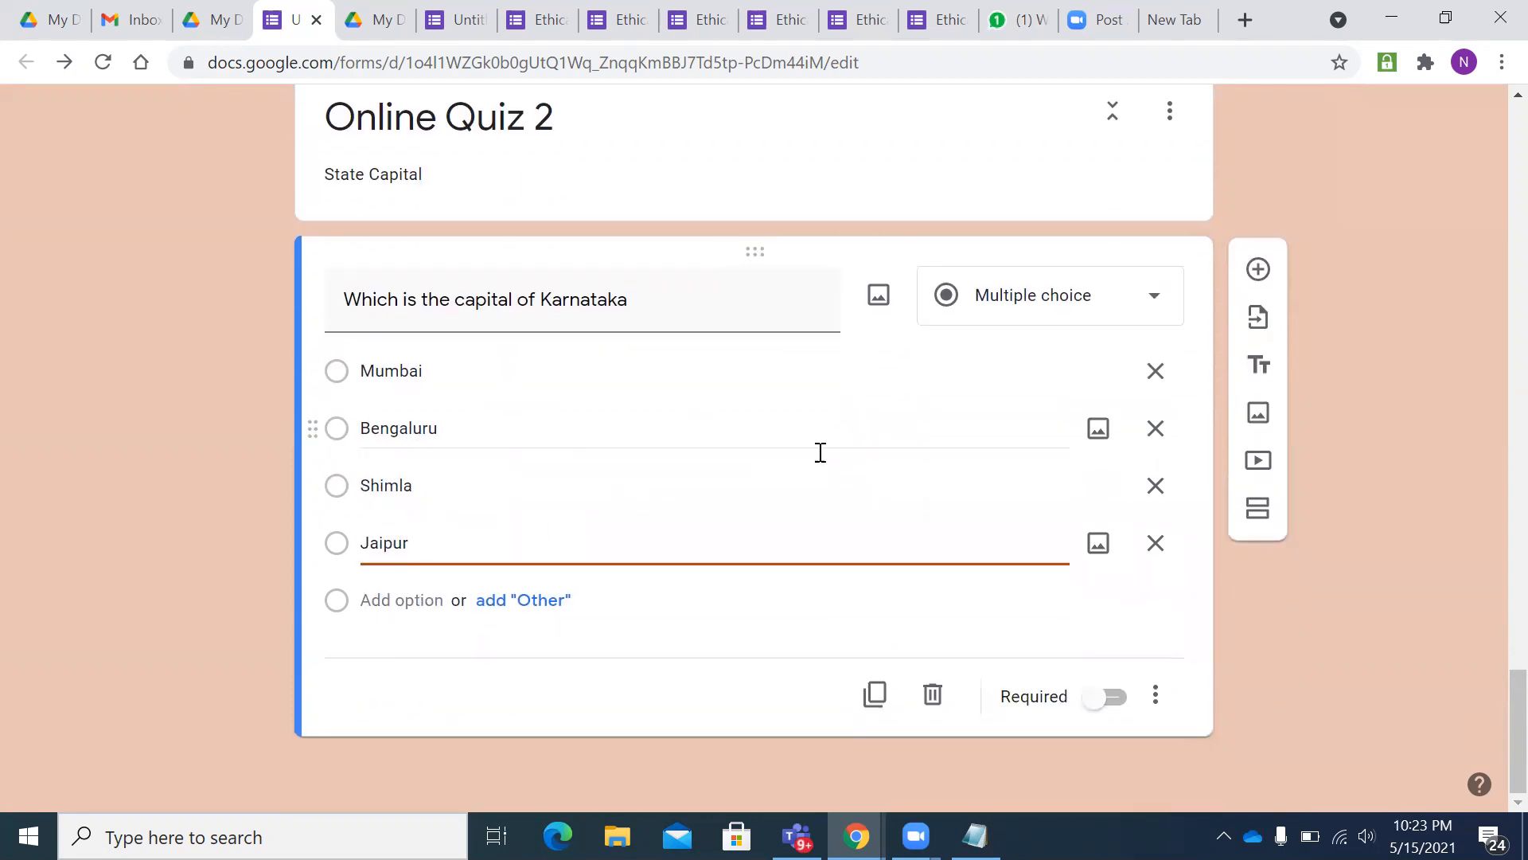
{"action": "left_click", "coordinate": [1102, 697]}
{"action": "scroll", "coordinate": [1022, 579], "scroll_direction": "up", "scroll_amount": 4}
{"action": "scroll", "coordinate": [1021, 579], "scroll_direction": "down", "scroll_amount": 4}
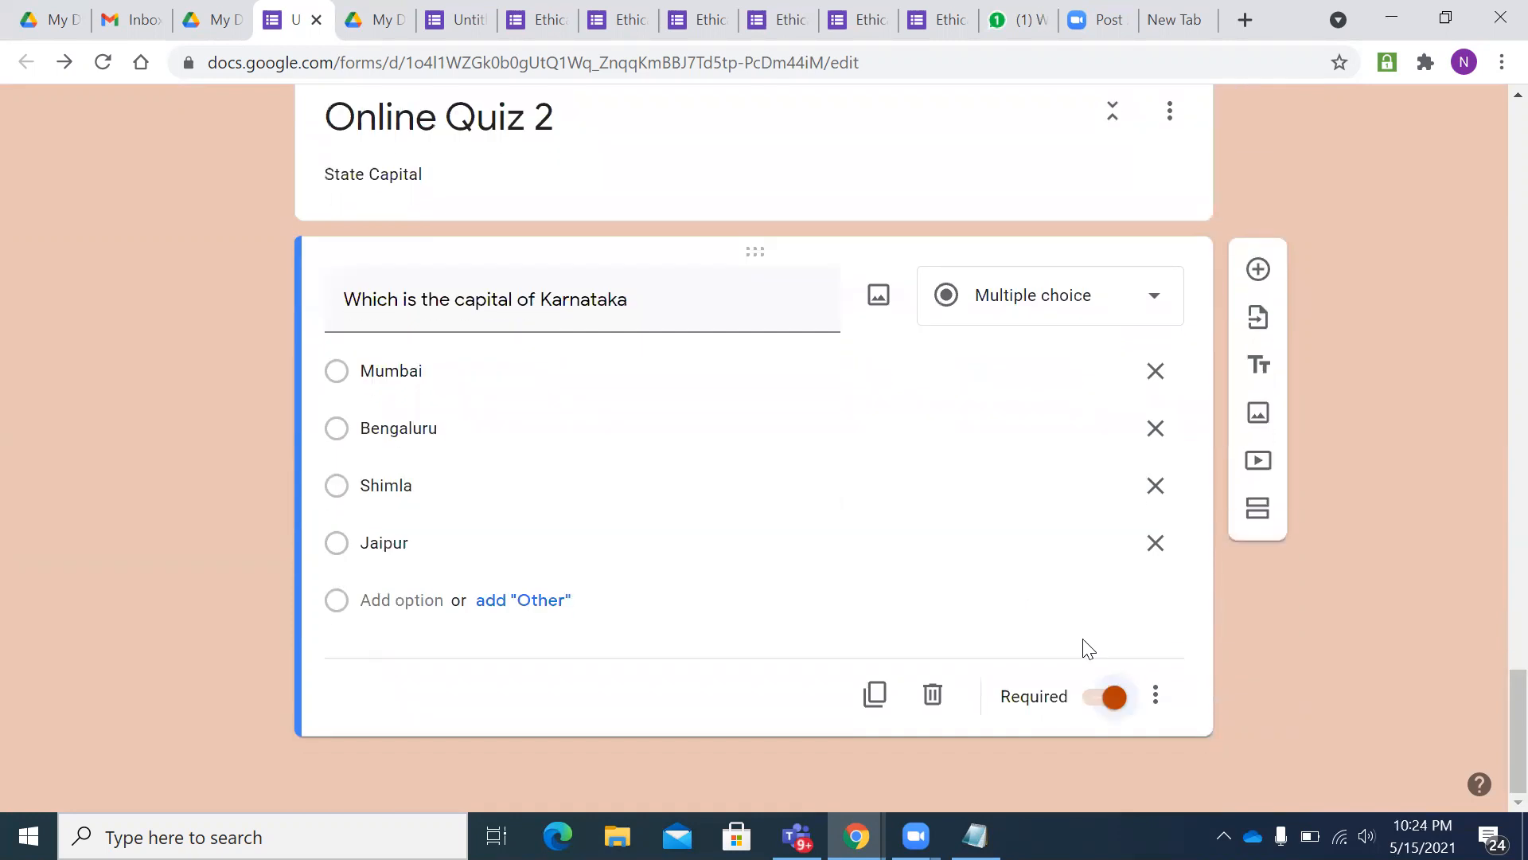
{"action": "left_click", "coordinate": [875, 695]}
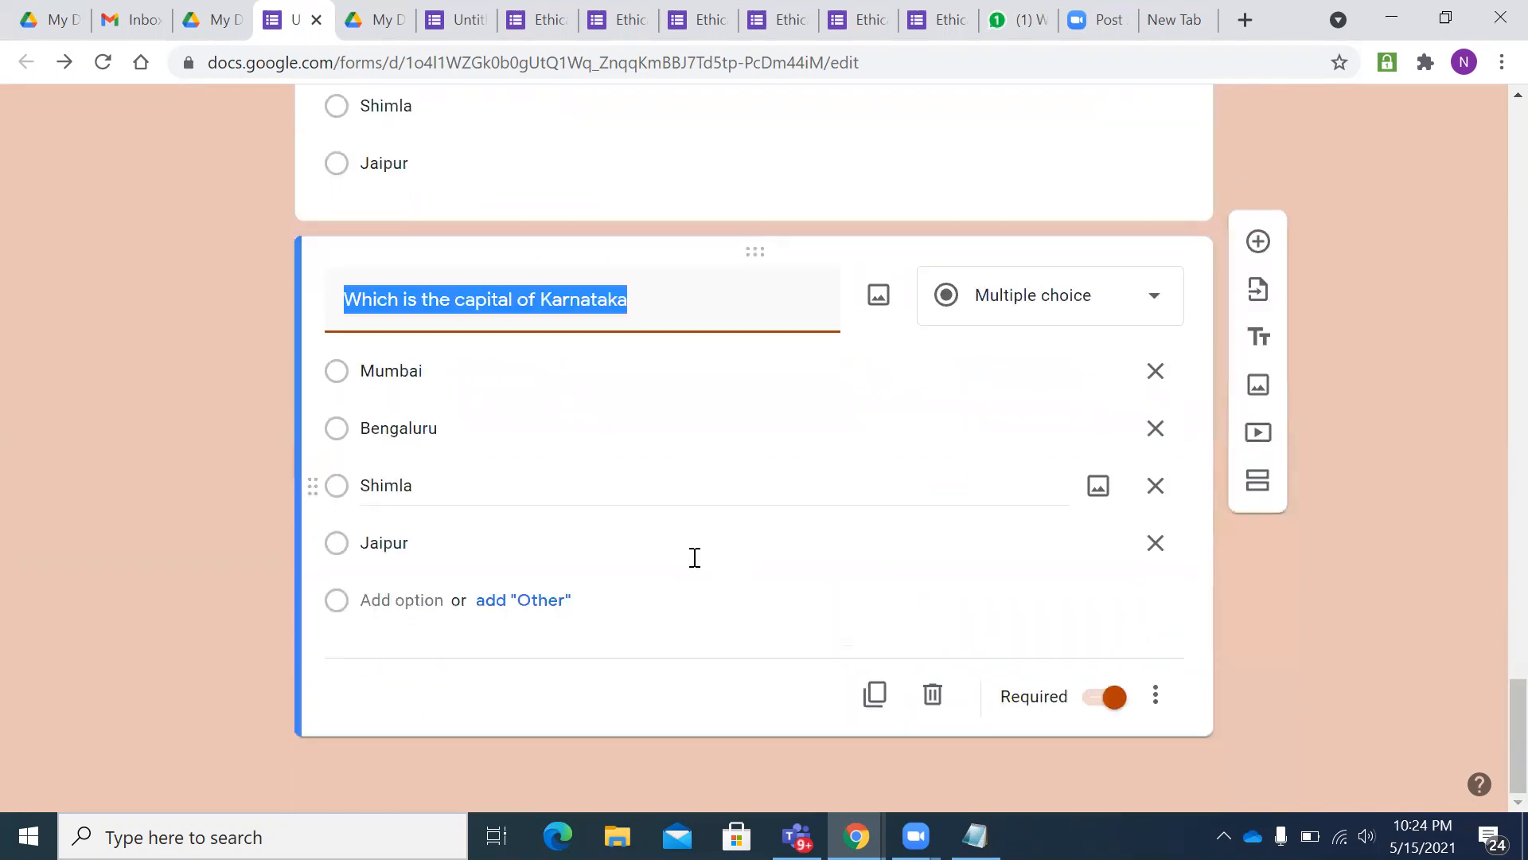
- Retitle the copied question for Goa and replace Mumbai with Panaji
{"action": "left_click_drag", "start_coordinate": [641, 300], "coordinate": [543, 299]}
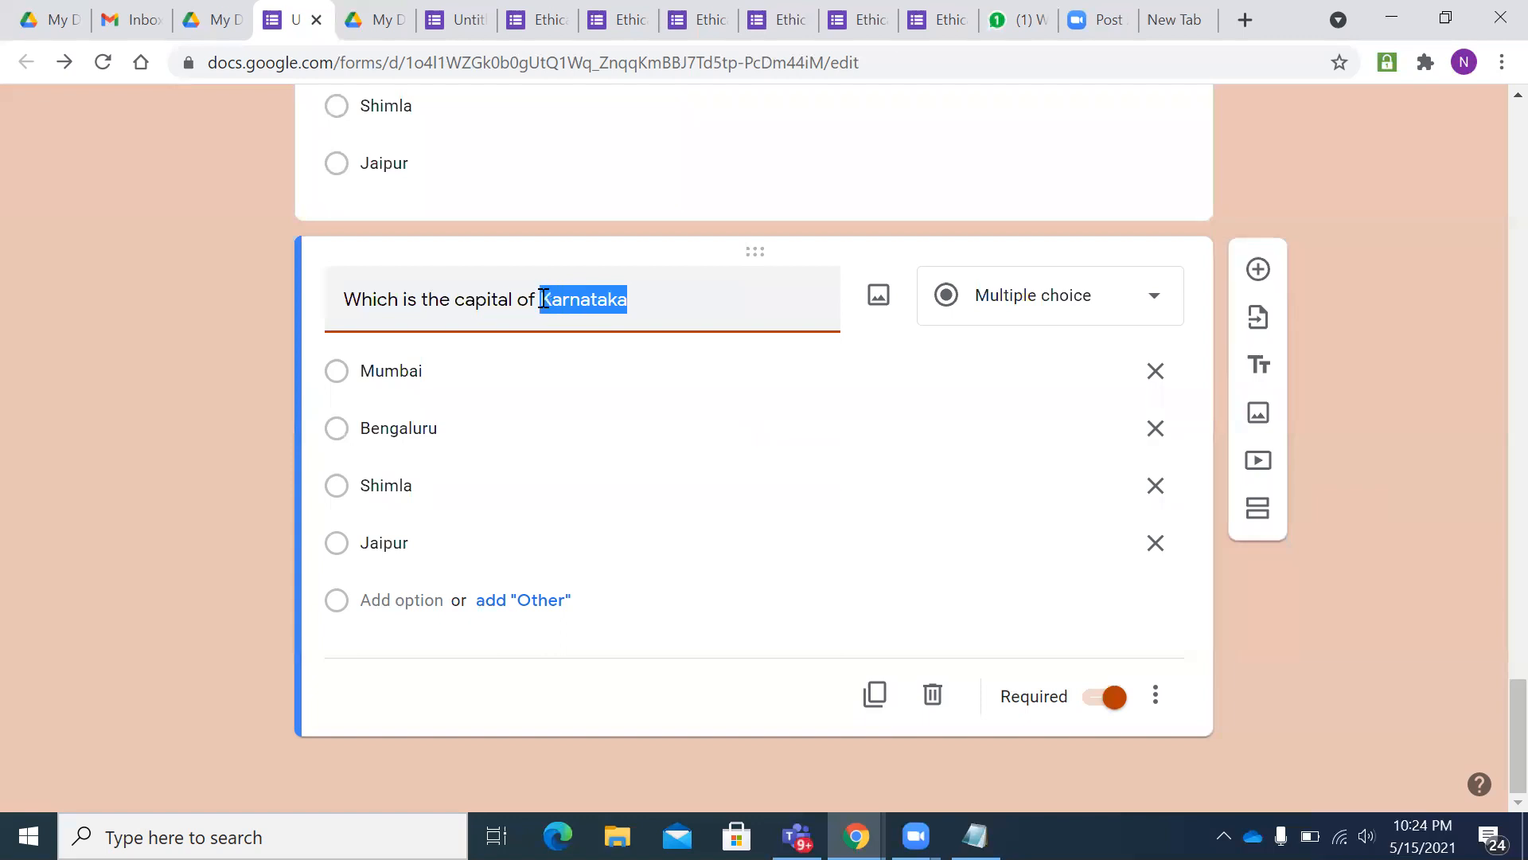
{"action": "key", "text": "BackSpace"}
{"action": "type", "text": "Goa"}
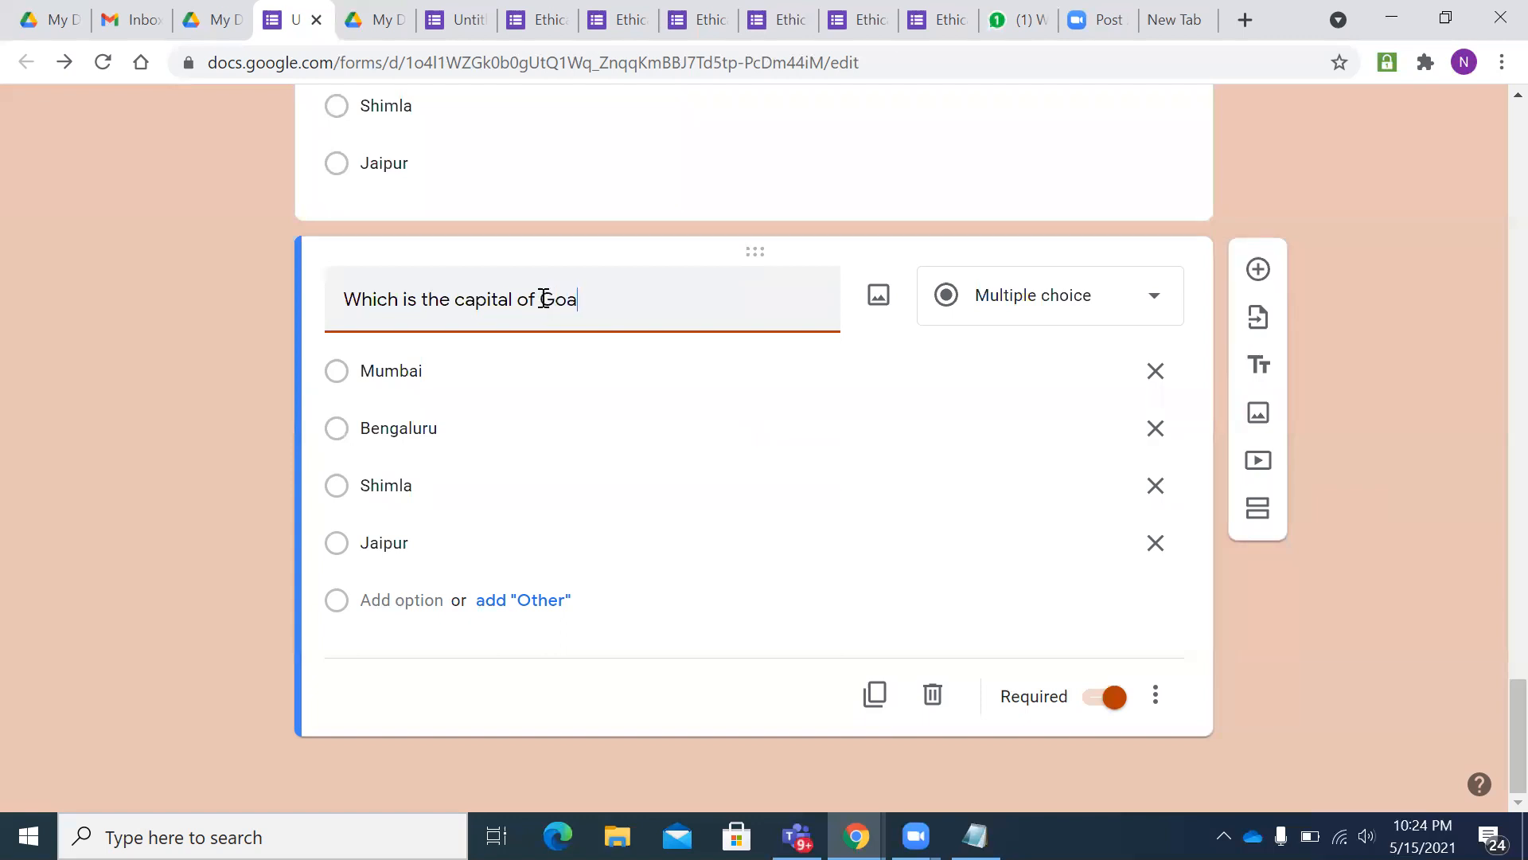
{"action": "left_click", "coordinate": [482, 378]}
{"action": "key", "text": "BackSpace"}
{"action": "type", "text": "Pa"}
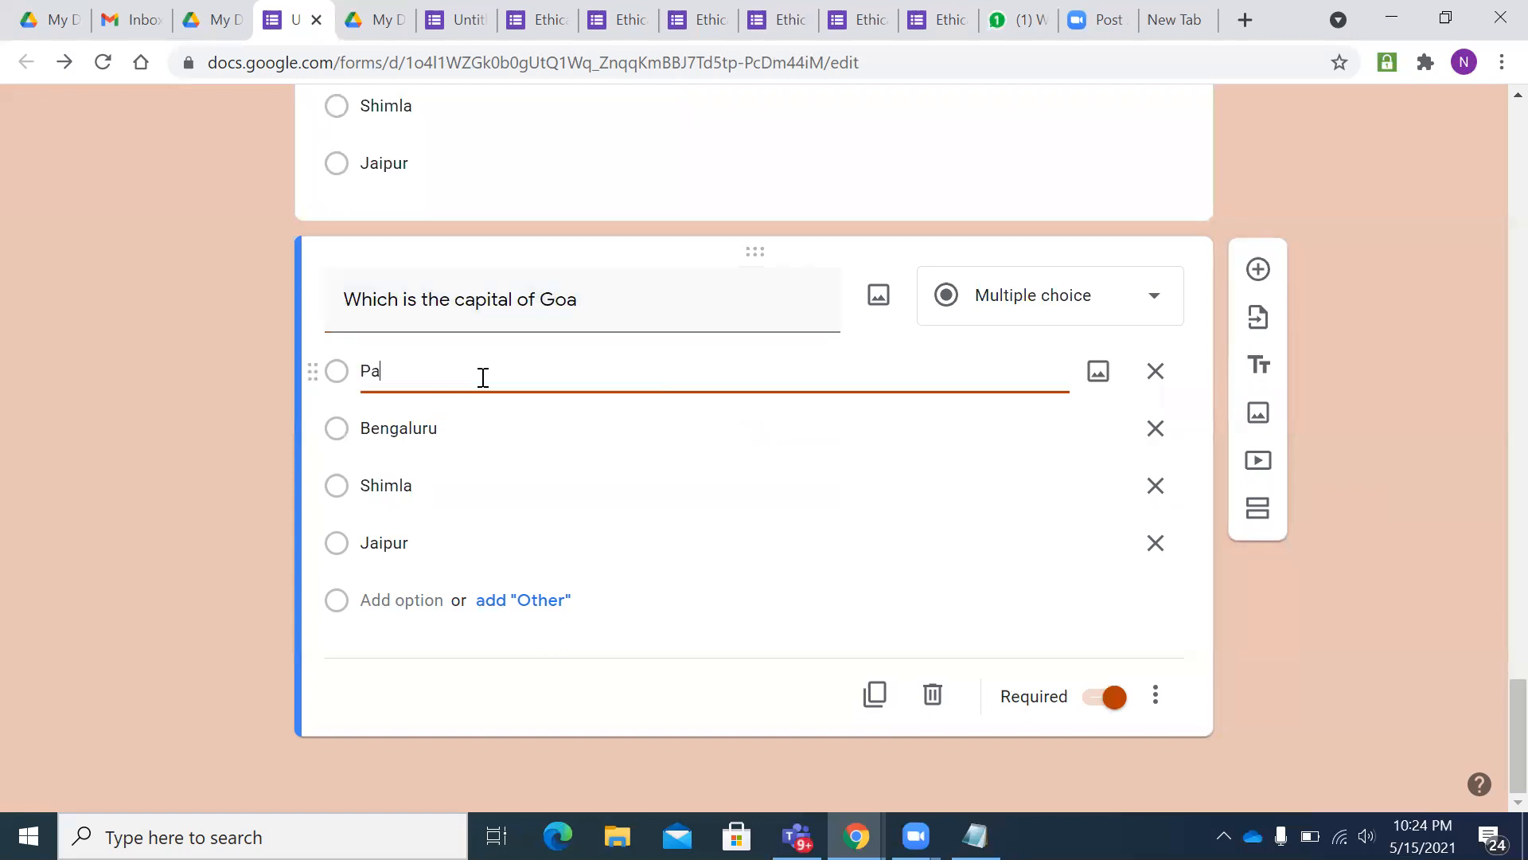
{"action": "type", "text": "naji"}
- Duplicate the Goa question, retitle it for Nagaland, and replace Shimla with Kohima
{"action": "left_click", "coordinate": [875, 694]}
{"action": "left_click_drag", "start_coordinate": [642, 294], "coordinate": [547, 298]}
{"action": "key", "text": "BackSpace"}
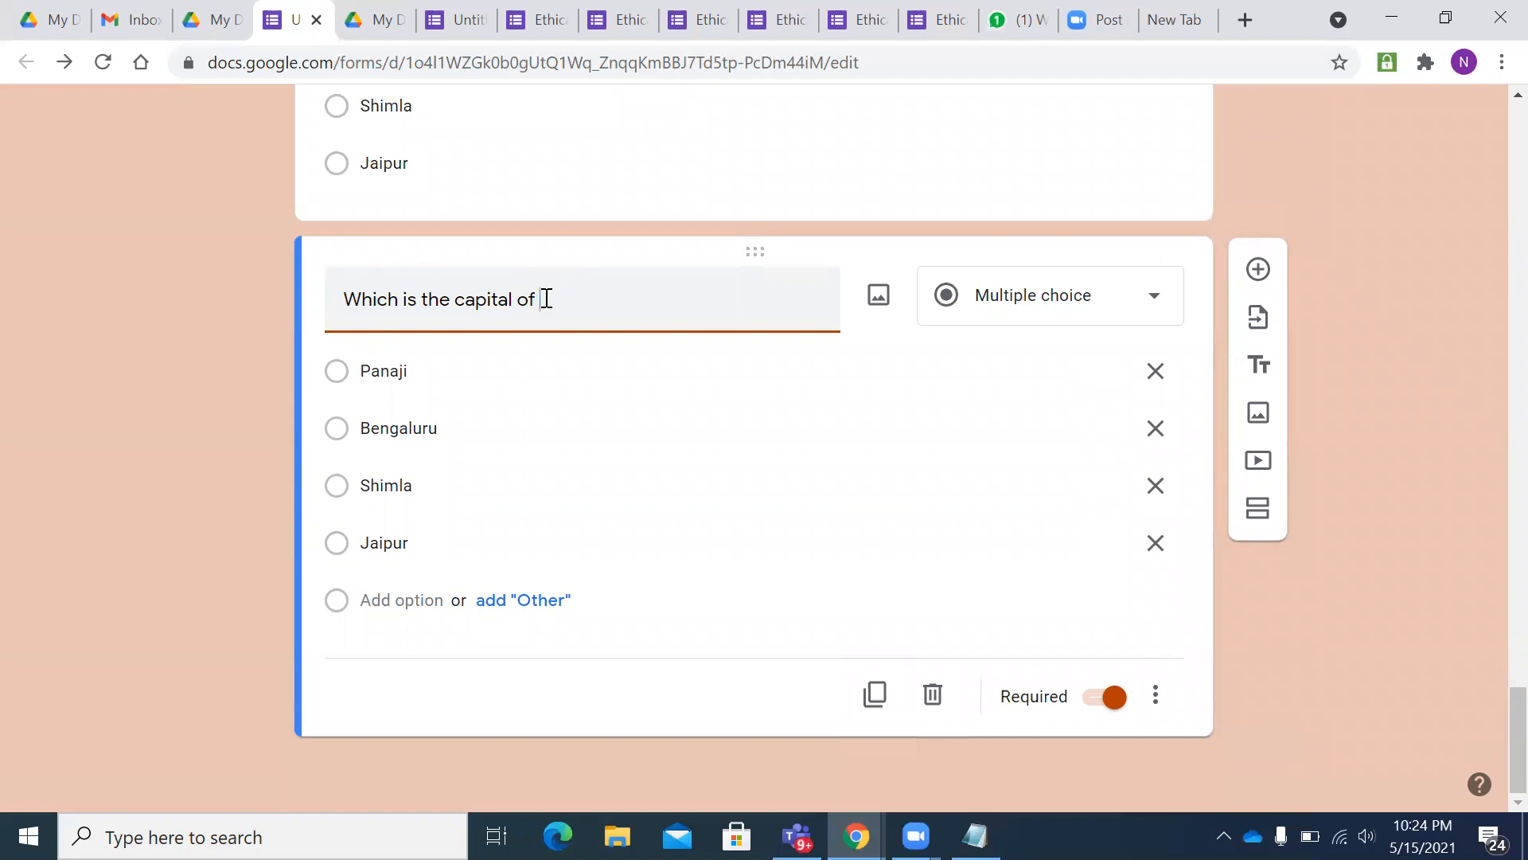
{"action": "type", "text": "Nagaland"}
{"action": "left_click", "coordinate": [455, 486]}
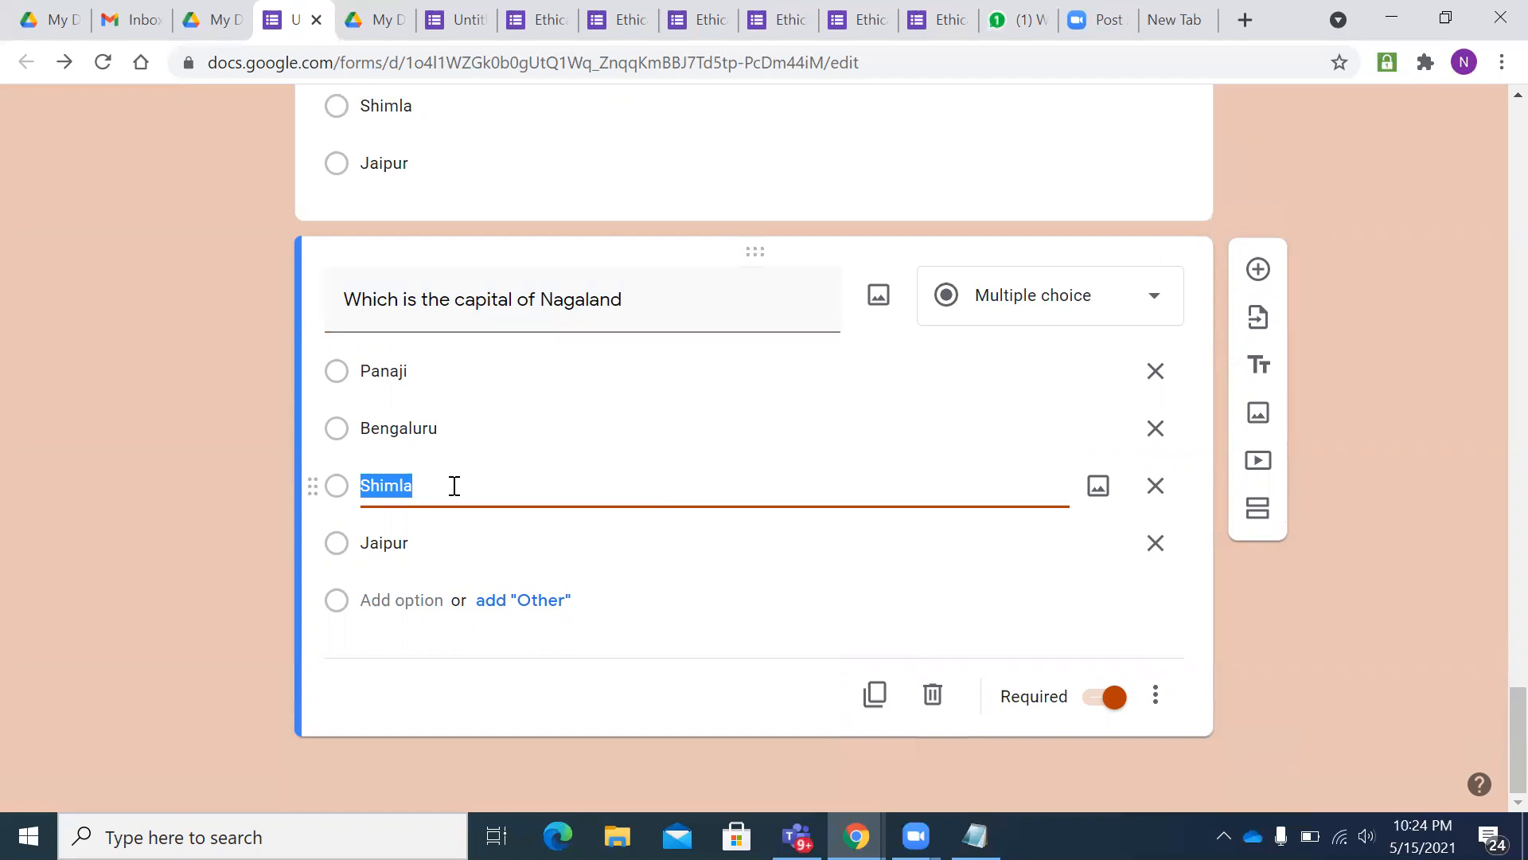
{"action": "key", "text": "BackSpace"}
{"action": "type", "text": "Kohima"}
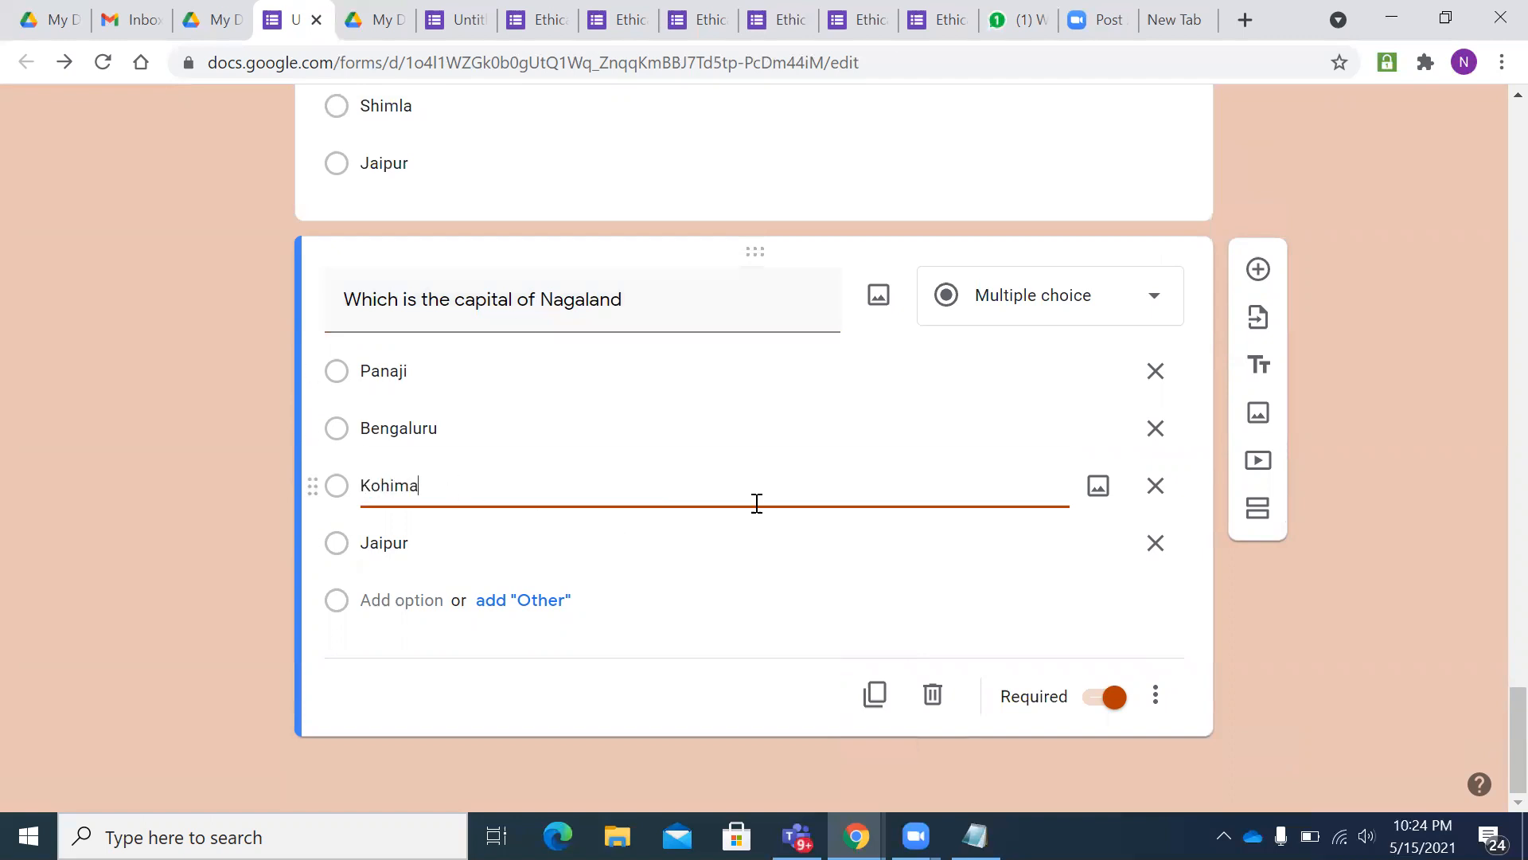
- Duplicate the Nagaland question as a Goa question with Panaji as the fourth answer
{"action": "left_click", "coordinate": [874, 694]}
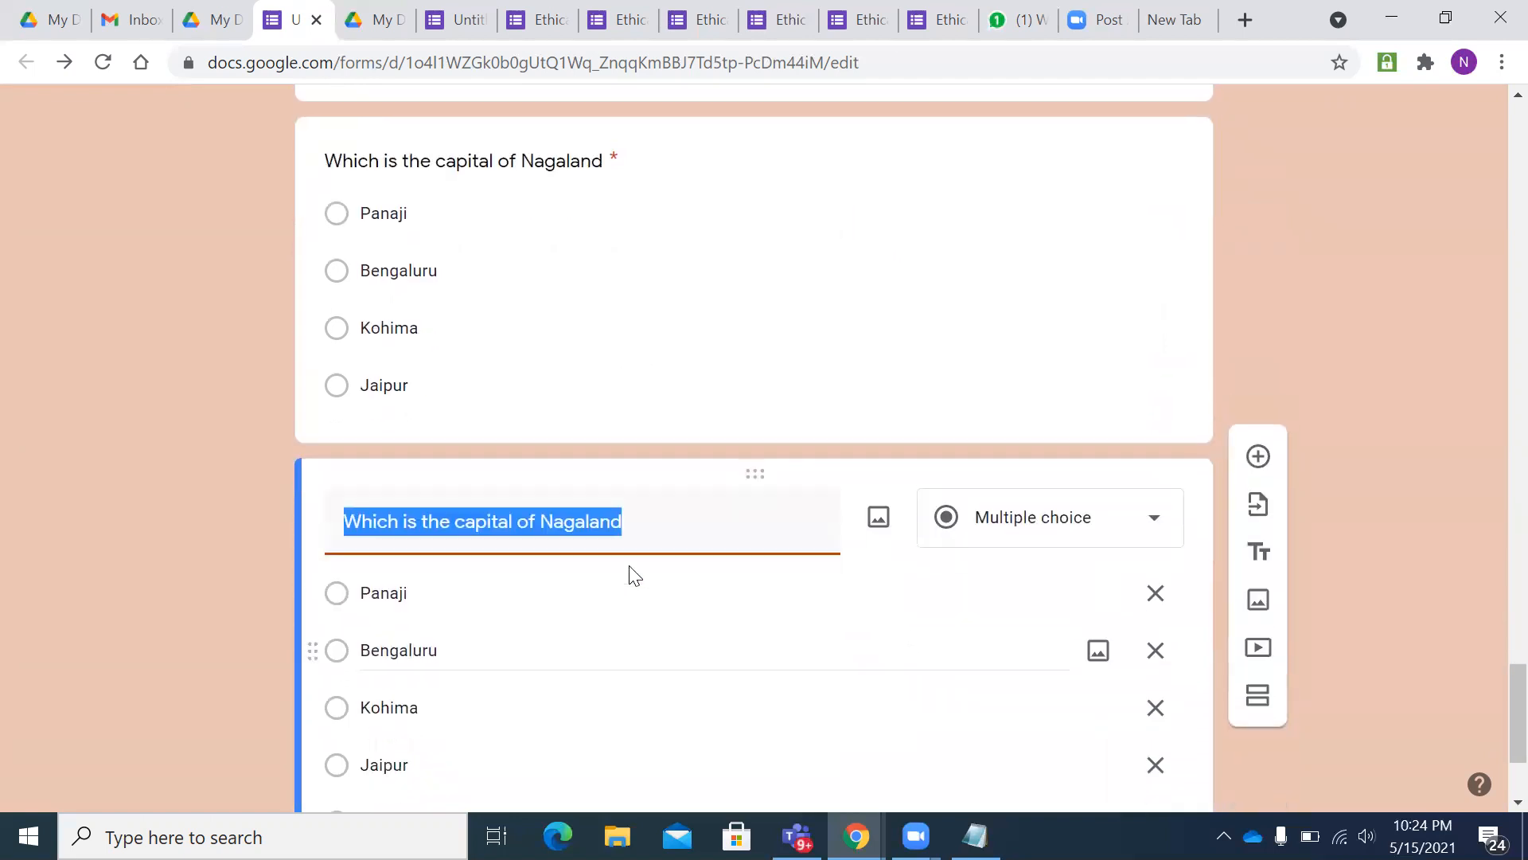
{"action": "left_click_drag", "start_coordinate": [638, 524], "coordinate": [540, 523]}
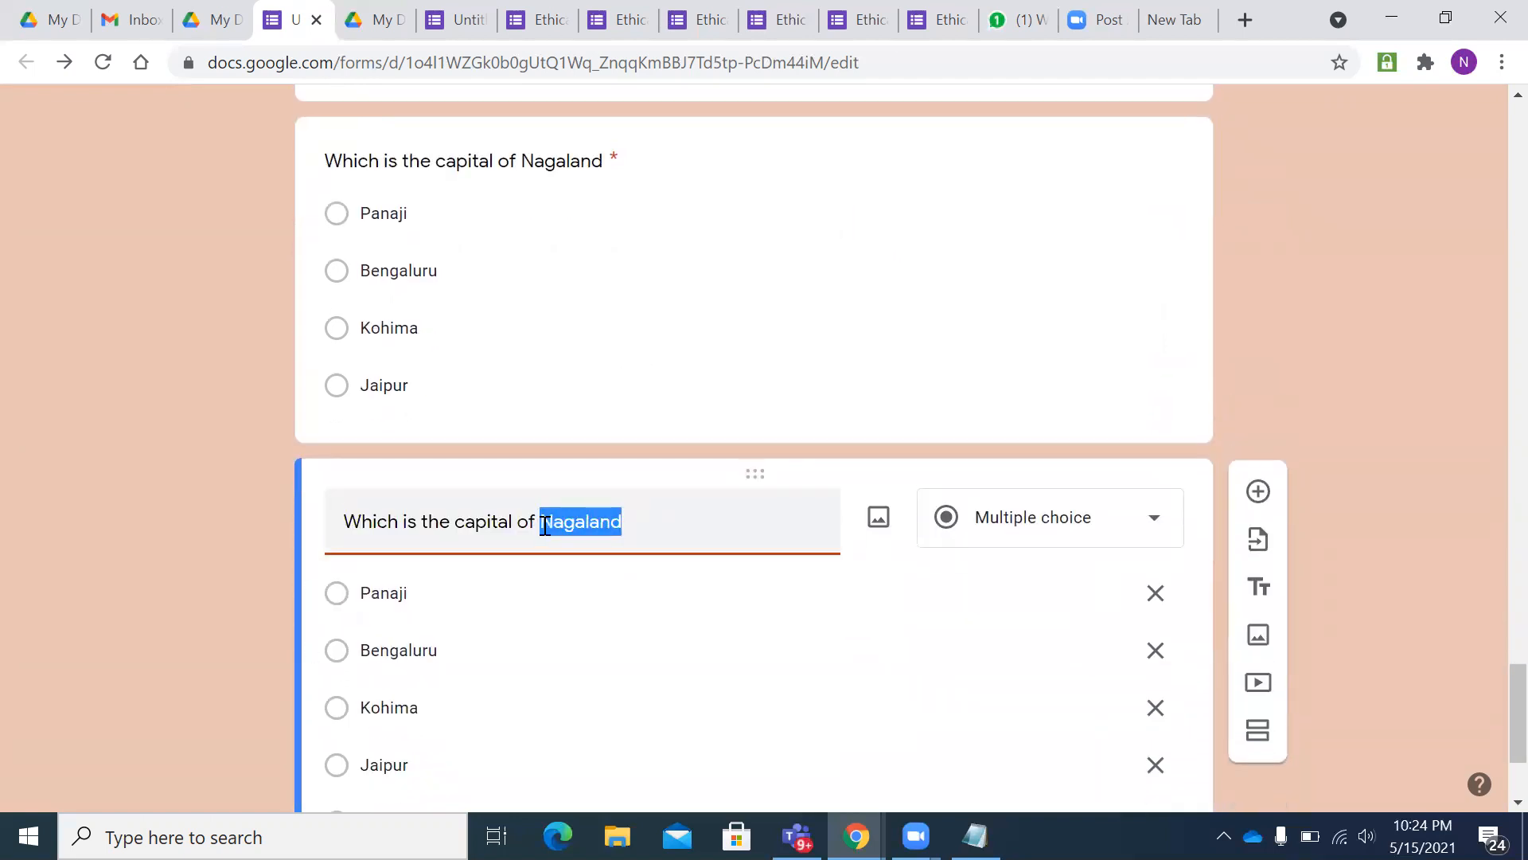
{"action": "key", "text": "BackSpace"}
{"action": "type", "text": "Goa"}
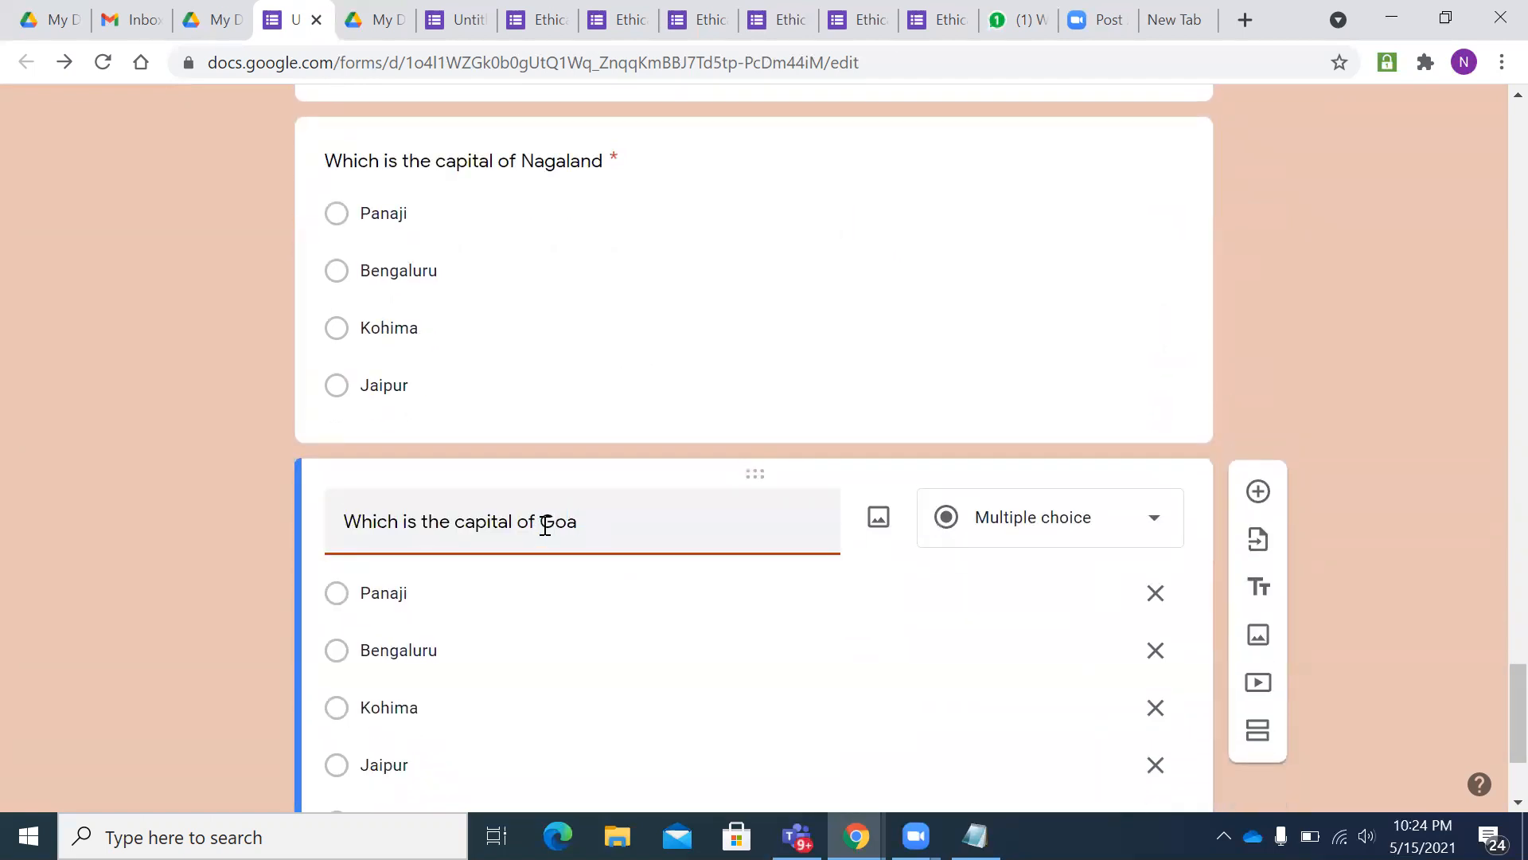
{"action": "scroll", "coordinate": [545, 526], "scroll_direction": "down", "scroll_amount": 3}
{"action": "left_click", "coordinate": [453, 549]}
{"action": "type", "text": "Panaji"}
- Duplicate the Goa question, retitle it for Maharastra, and set the fourth answer to Mumbai
{"action": "left_click", "coordinate": [875, 694]}
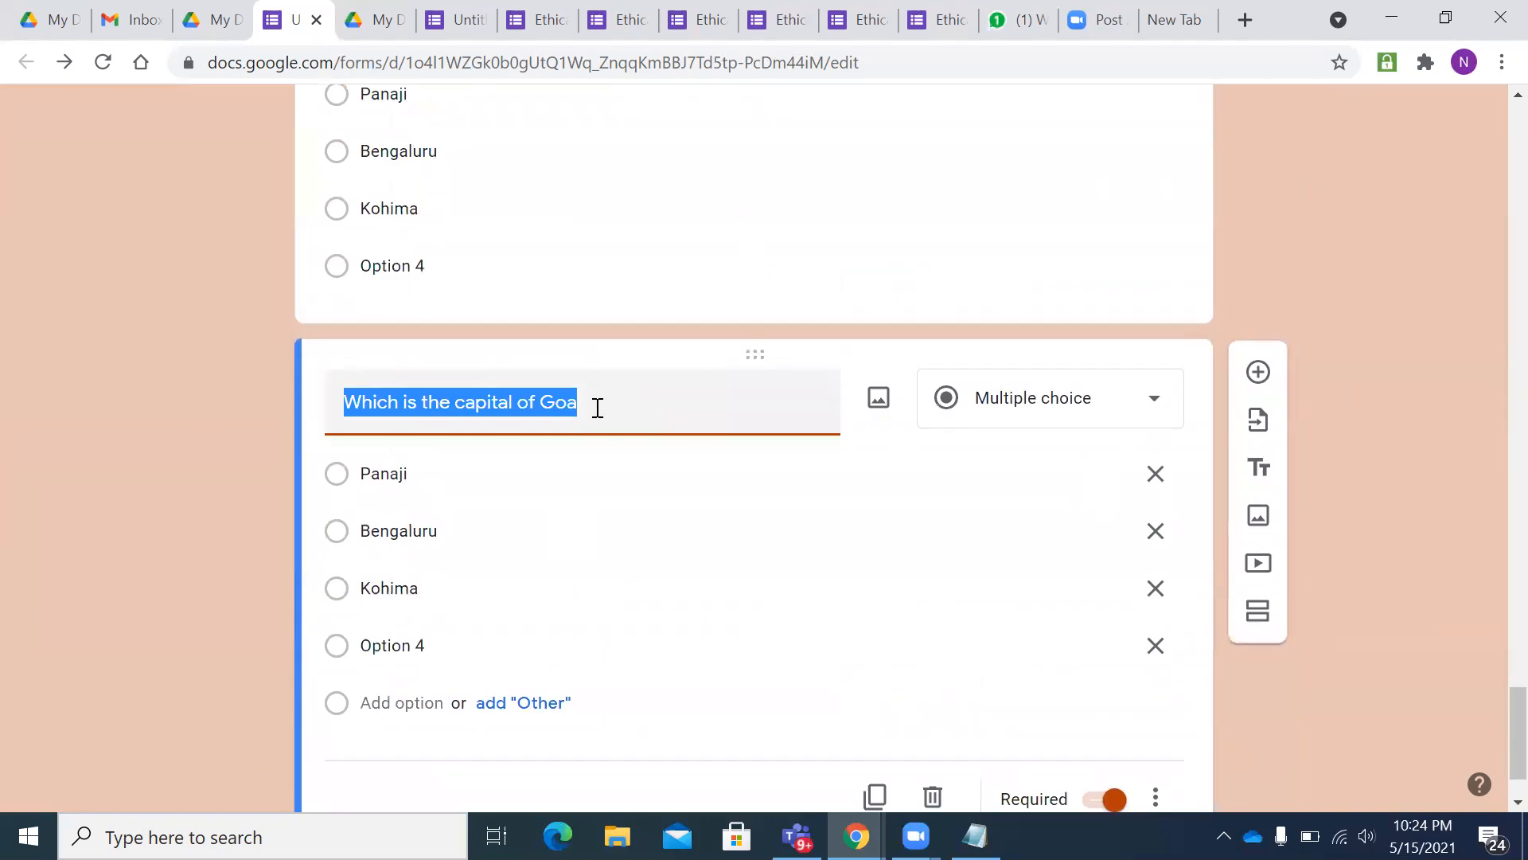
{"action": "left_click", "coordinate": [608, 405]}
{"action": "key", "text": "BackSpace"}
{"action": "key", "text": "BackSpace"}
{"action": "key", "text": "BackSpace"}
{"action": "type", "text": "Maha"}
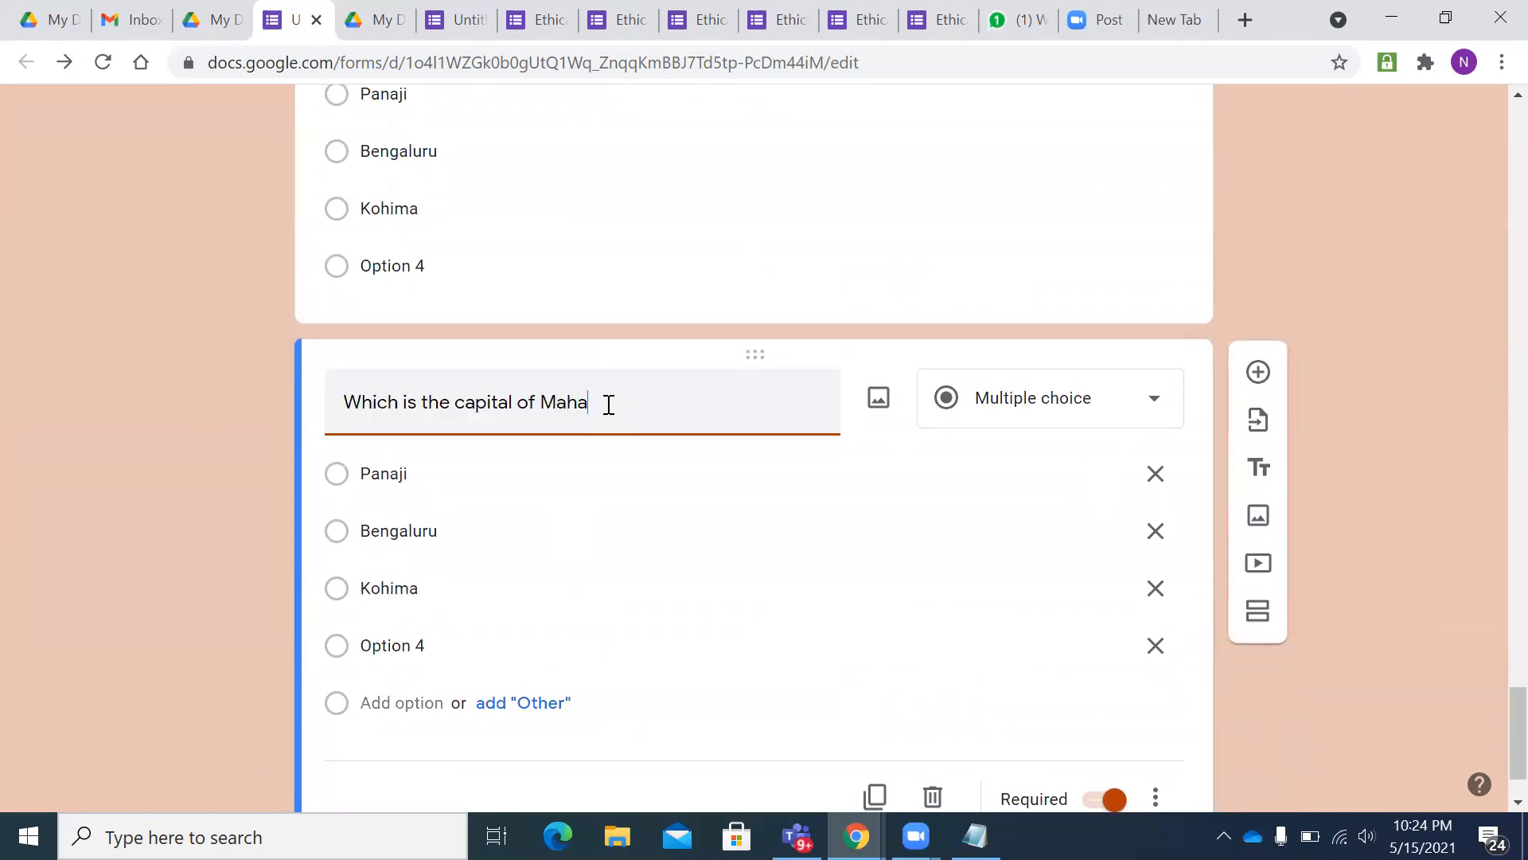
{"action": "type", "text": "rastra"}
{"action": "left_click", "coordinate": [487, 642]}
{"action": "key", "text": "BackSpace"}
{"action": "type", "text": "Mumbai"}
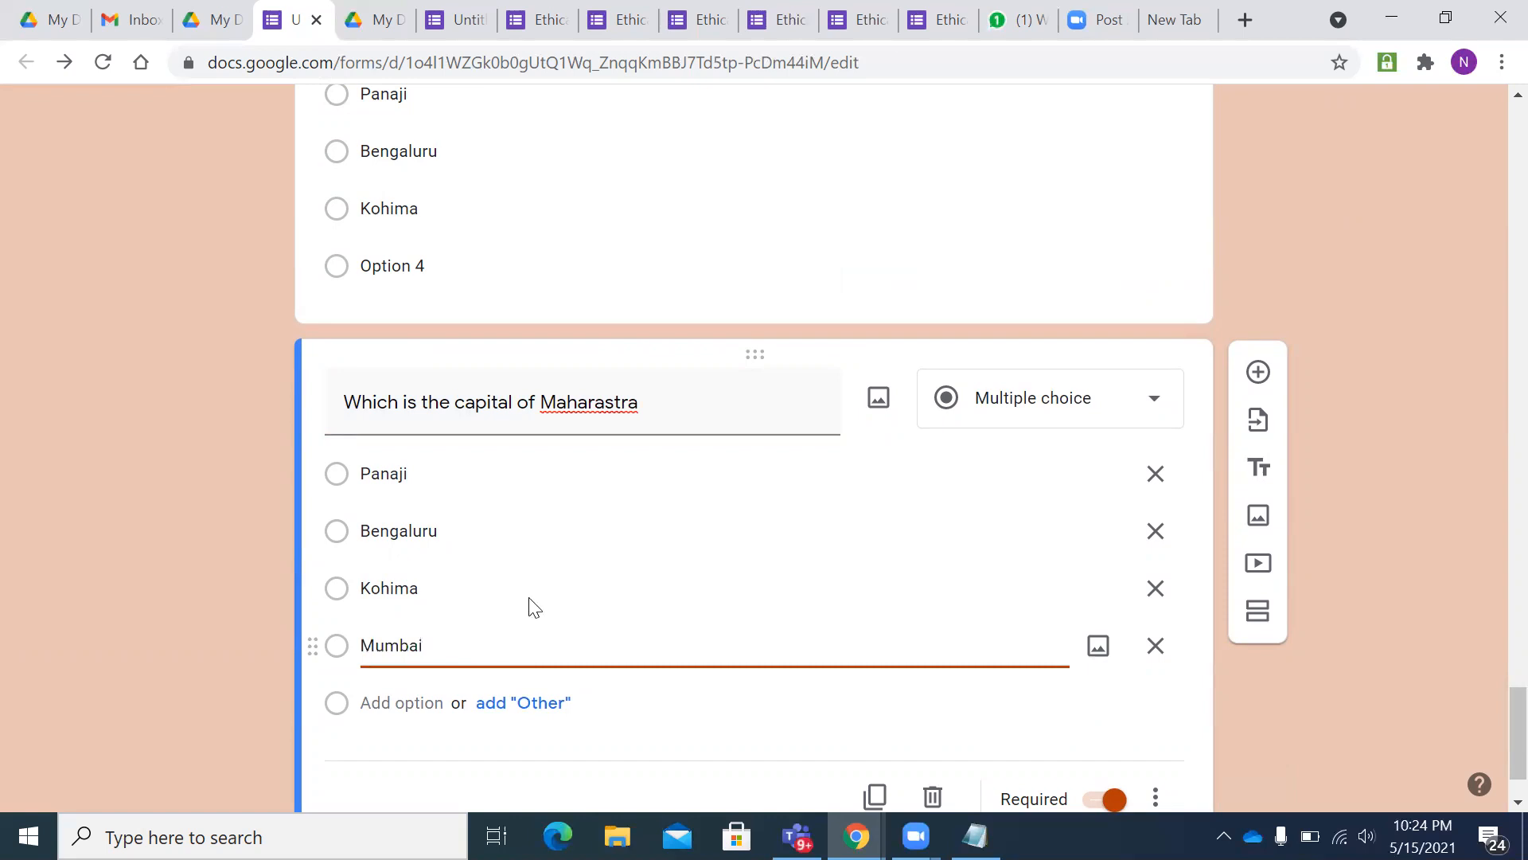
- Review the Maharastra question title, leaving it unchanged
{"action": "scroll", "coordinate": [608, 553], "scroll_direction": "up", "scroll_amount": 12}
{"action": "scroll", "coordinate": [629, 541], "scroll_direction": "up", "scroll_amount": 4}
{"action": "scroll", "coordinate": [557, 478], "scroll_direction": "down", "scroll_amount": 10}
{"action": "scroll", "coordinate": [613, 485], "scroll_direction": "down", "scroll_amount": 7}
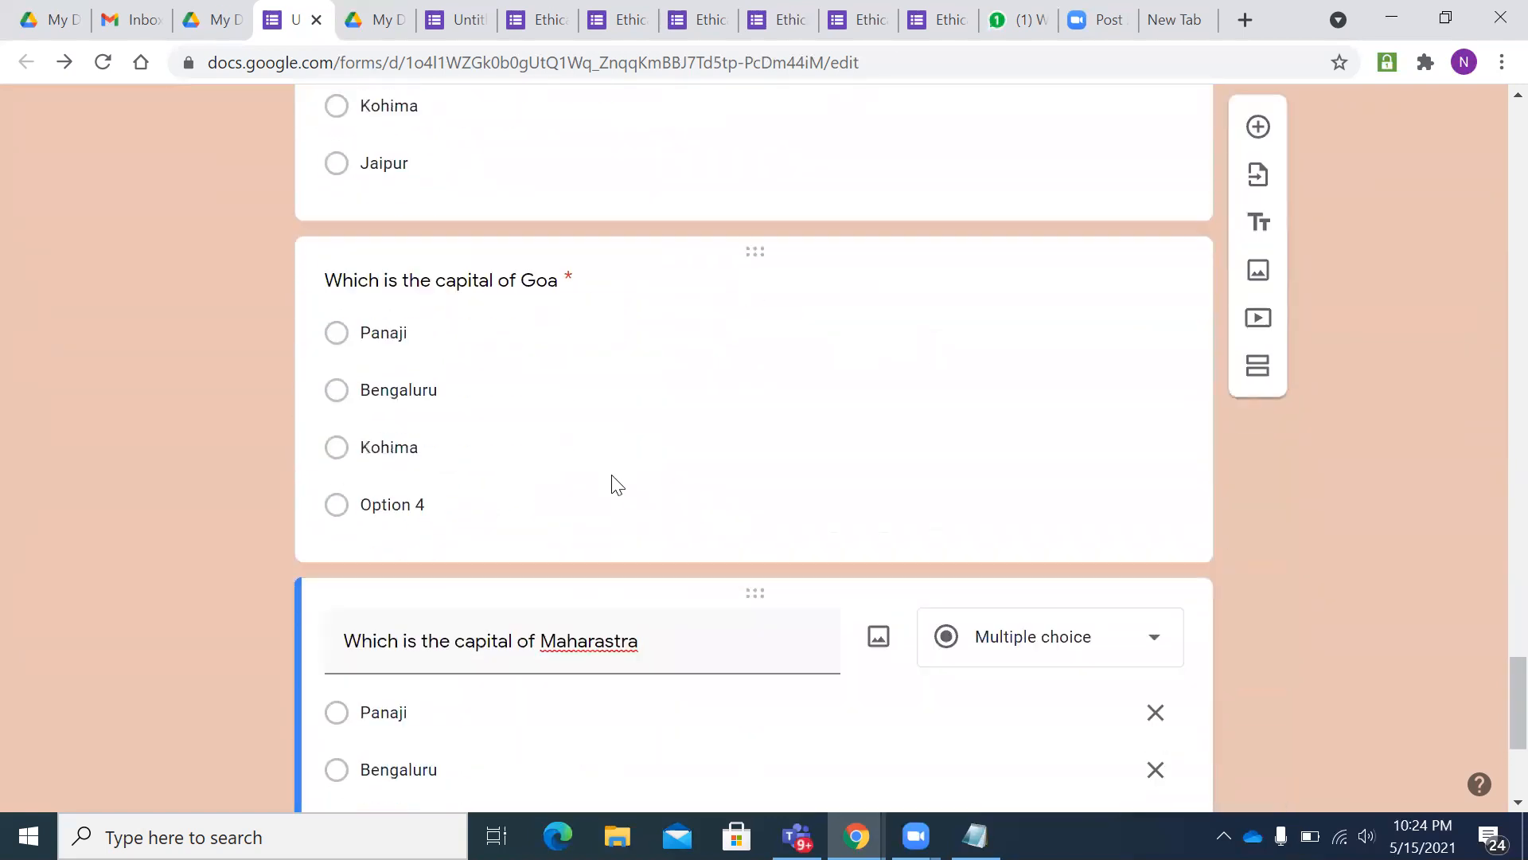
{"action": "scroll", "coordinate": [471, 399], "scroll_direction": "down", "scroll_amount": 3}
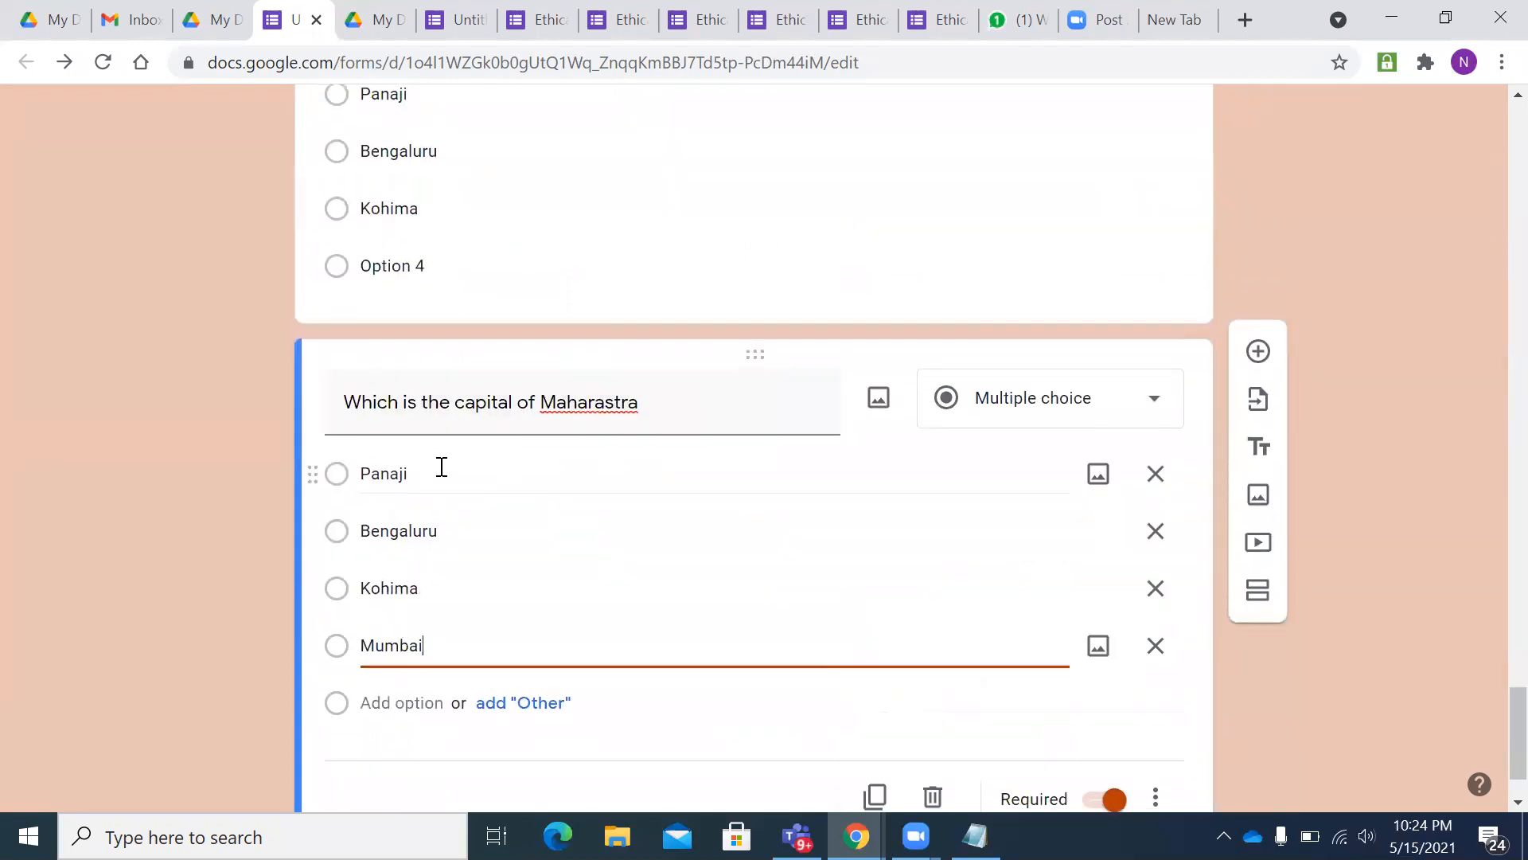
{"action": "triple_click", "coordinate": [608, 408]}
{"action": "right_click", "coordinate": [608, 409]}
{"action": "key", "text": "Escape"}
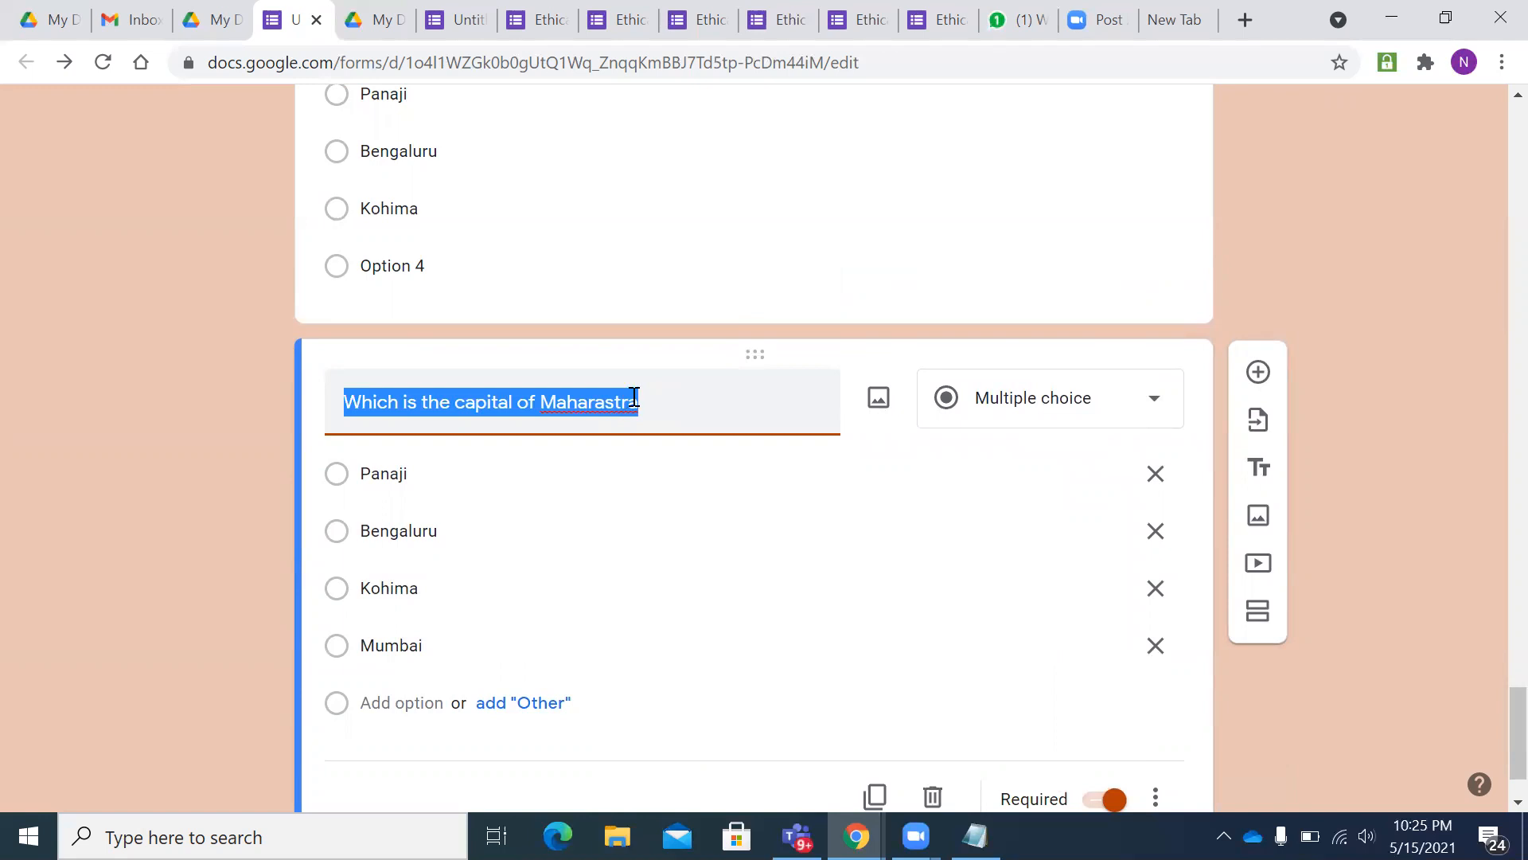
{"action": "left_click", "coordinate": [668, 408]}
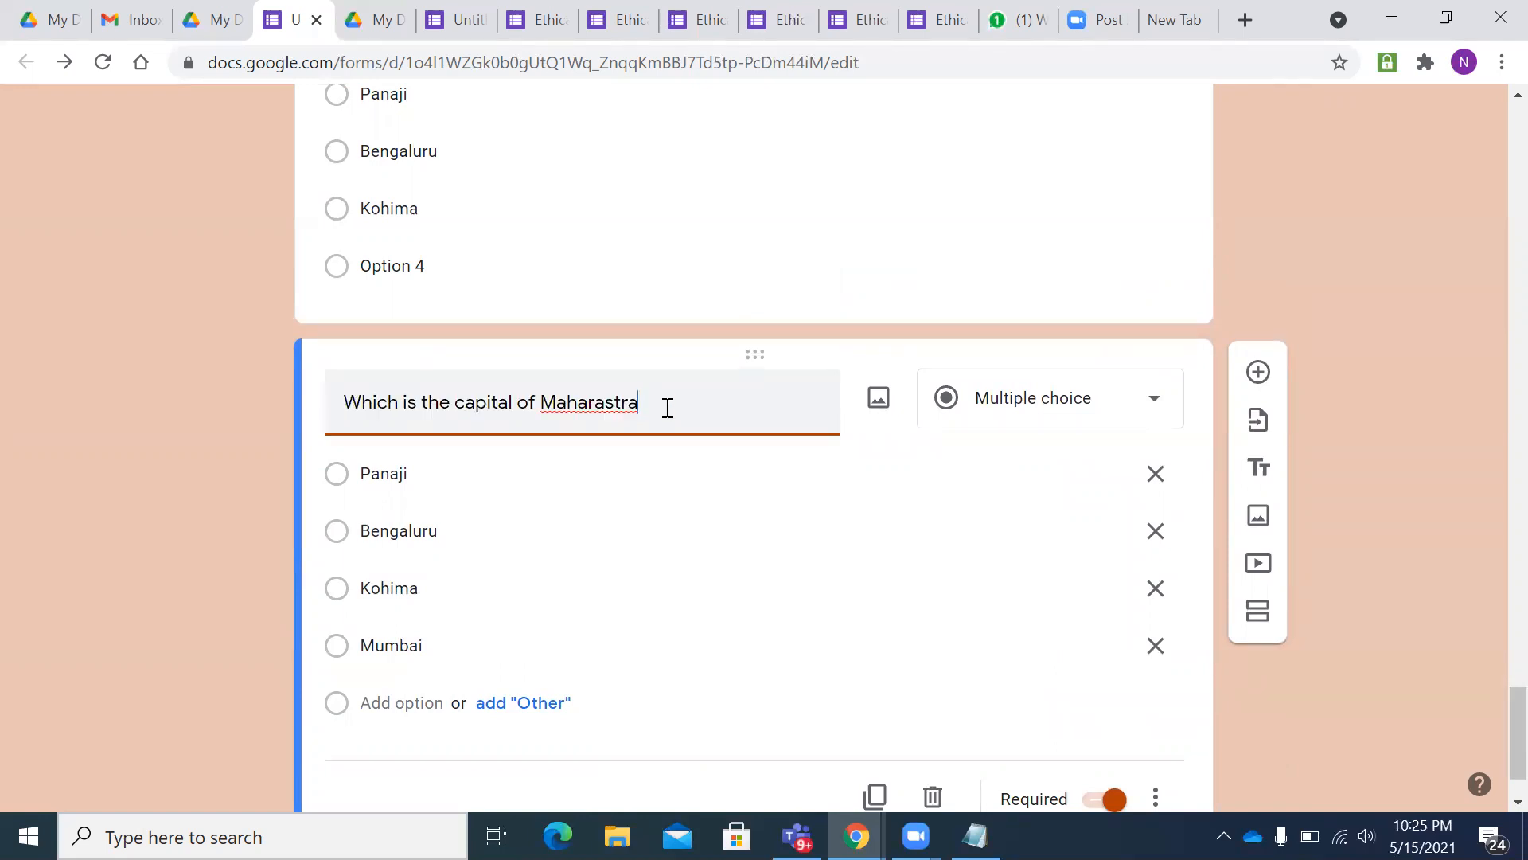
{"action": "scroll", "coordinate": [740, 345], "scroll_direction": "up", "scroll_amount": 7}
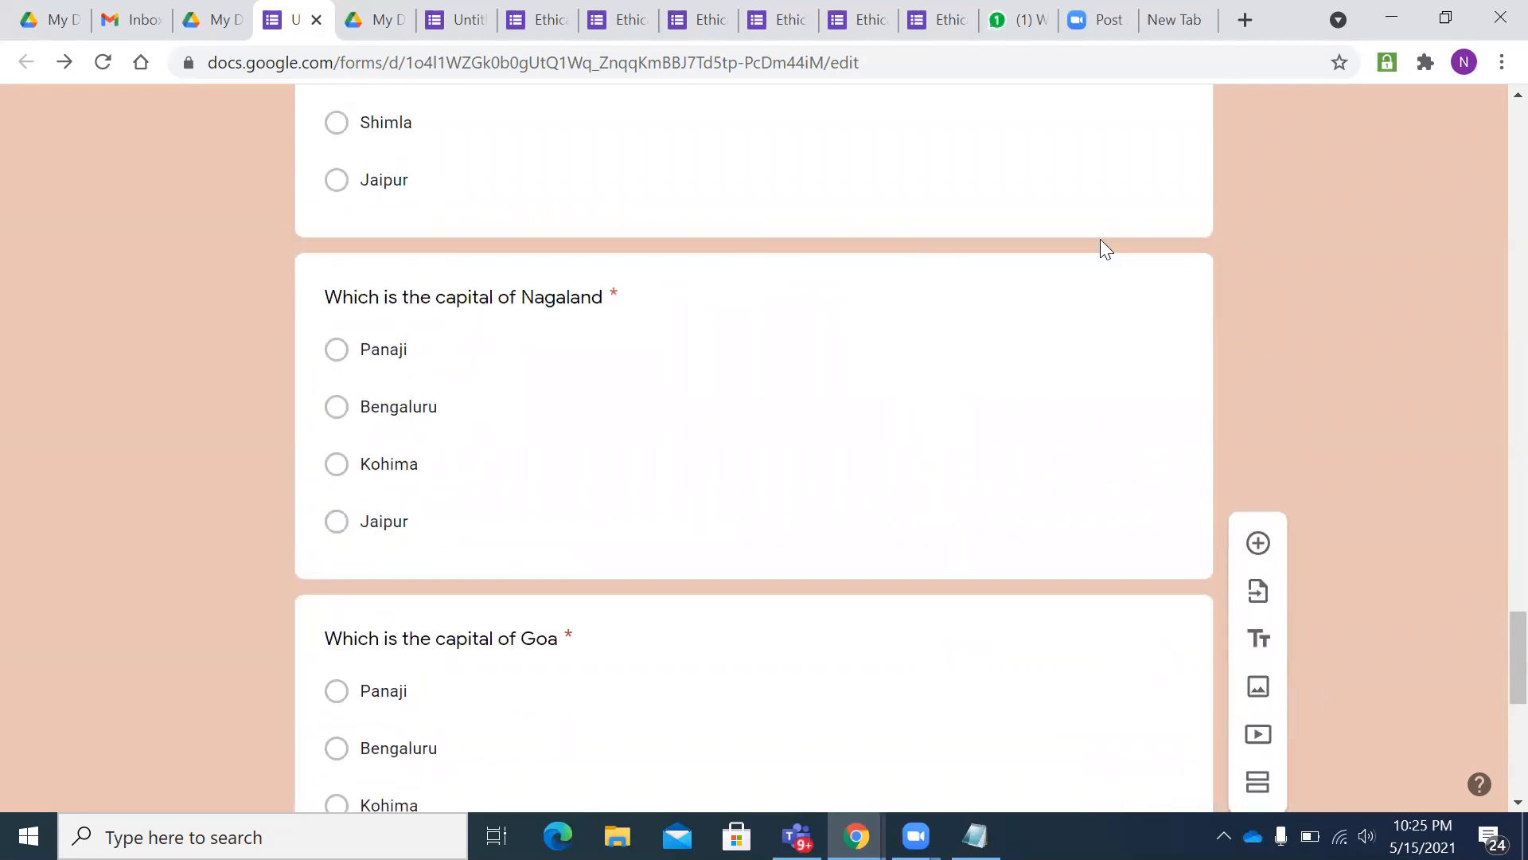
{"action": "scroll", "coordinate": [716, 419], "scroll_direction": "up", "scroll_amount": 10}
{"action": "scroll", "coordinate": [829, 494], "scroll_direction": "down", "scroll_amount": 15}
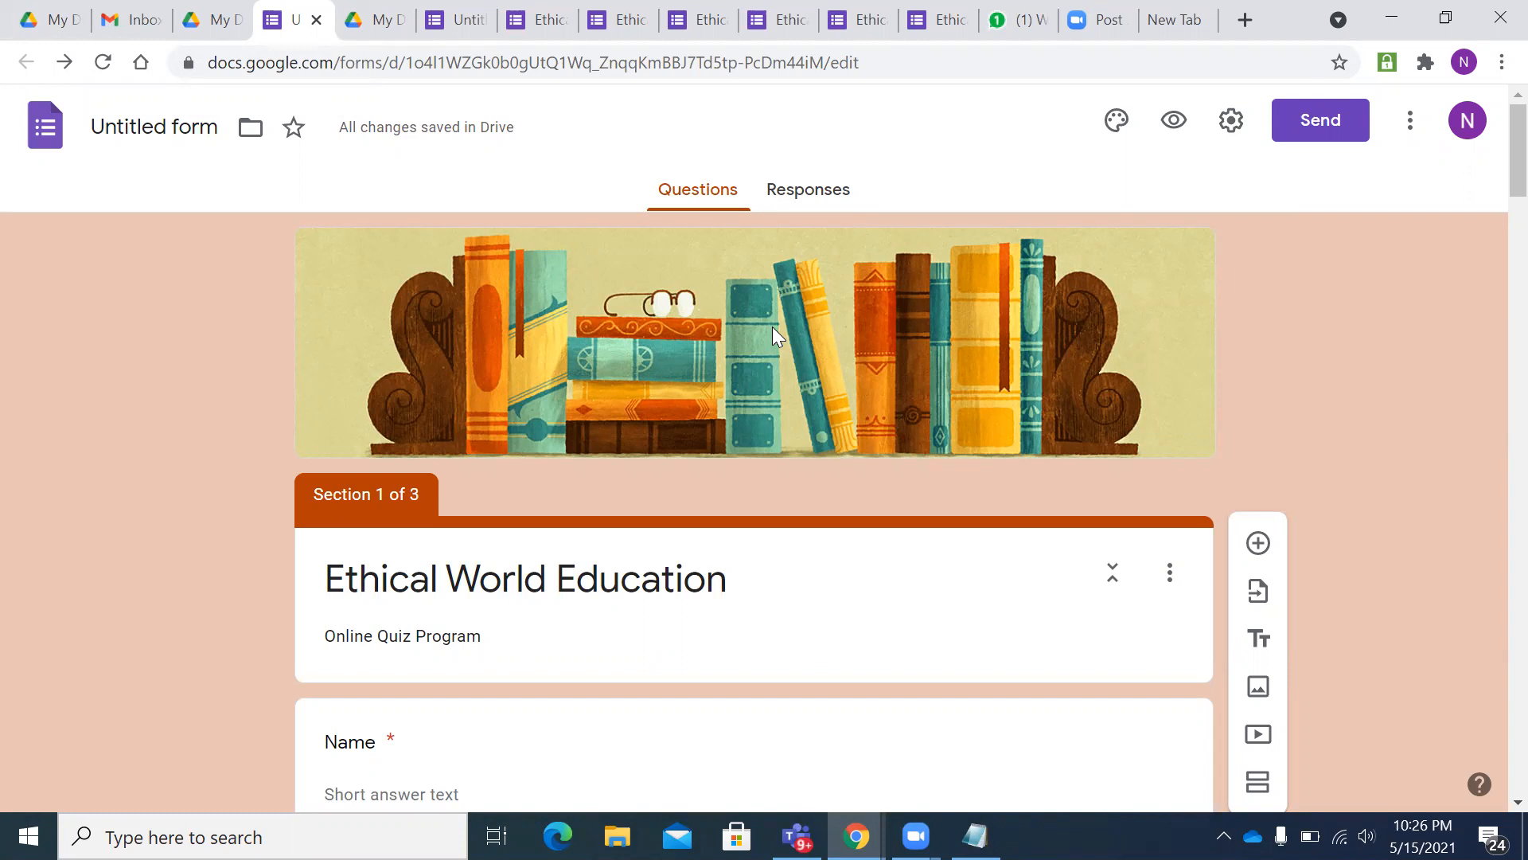
{"action": "left_click", "coordinate": [834, 199]}
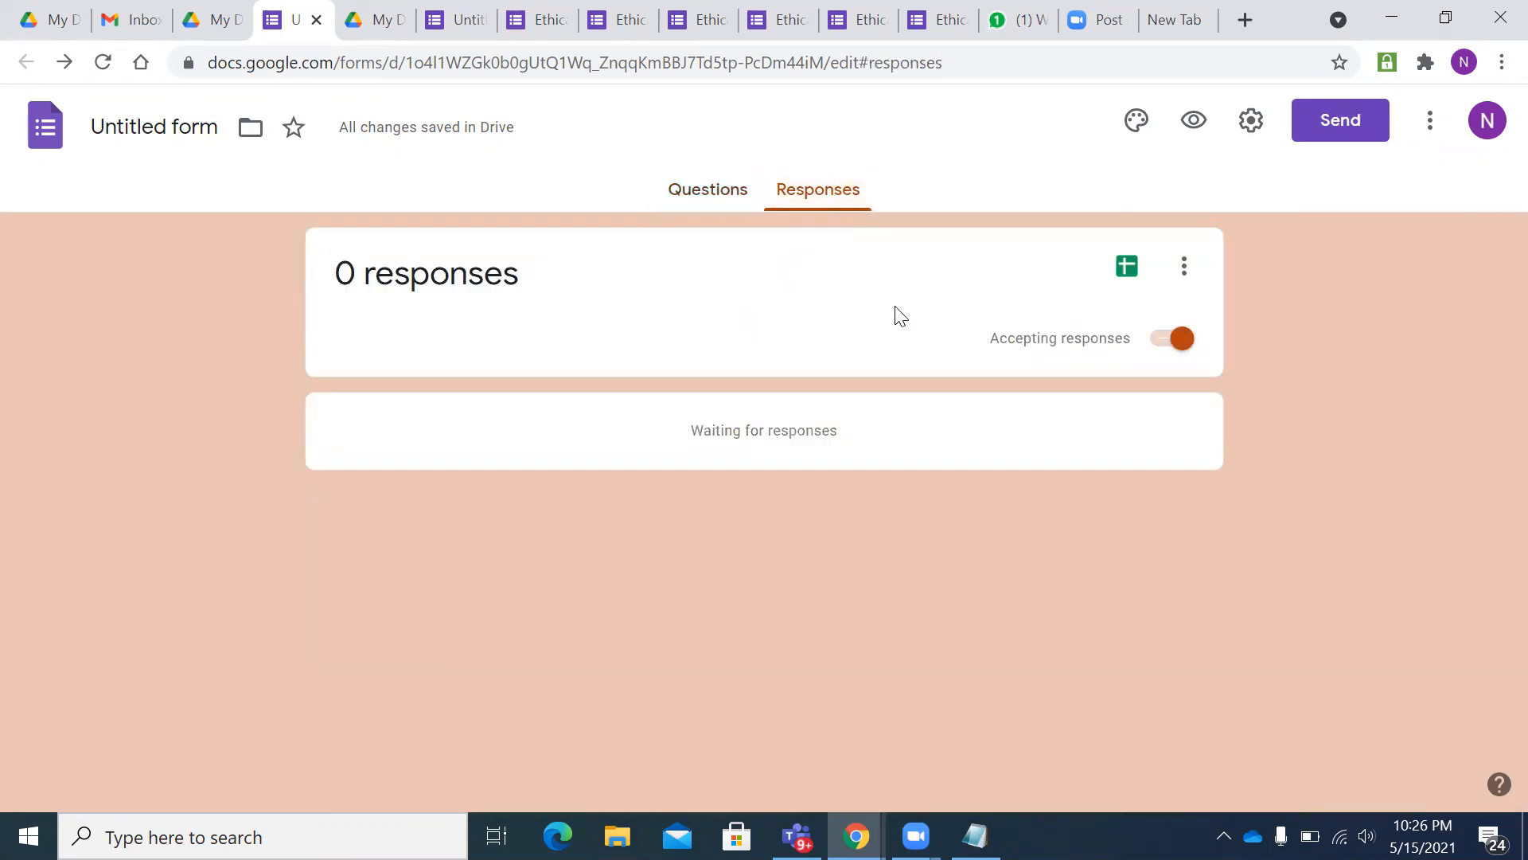
{"action": "left_click", "coordinate": [709, 191]}
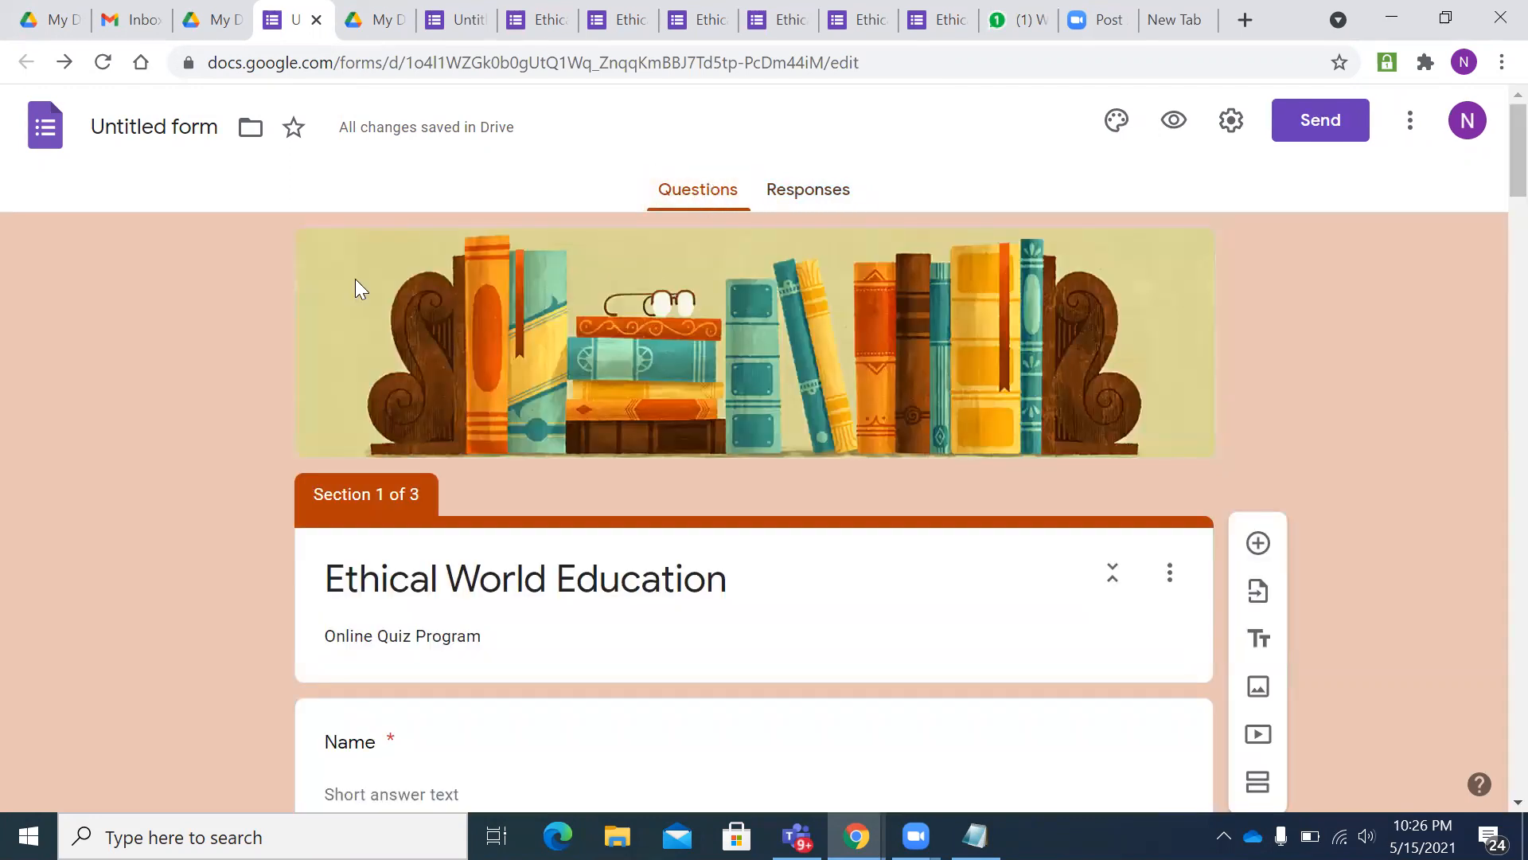
{"action": "scroll", "coordinate": [618, 508], "scroll_direction": "down", "scroll_amount": 10}
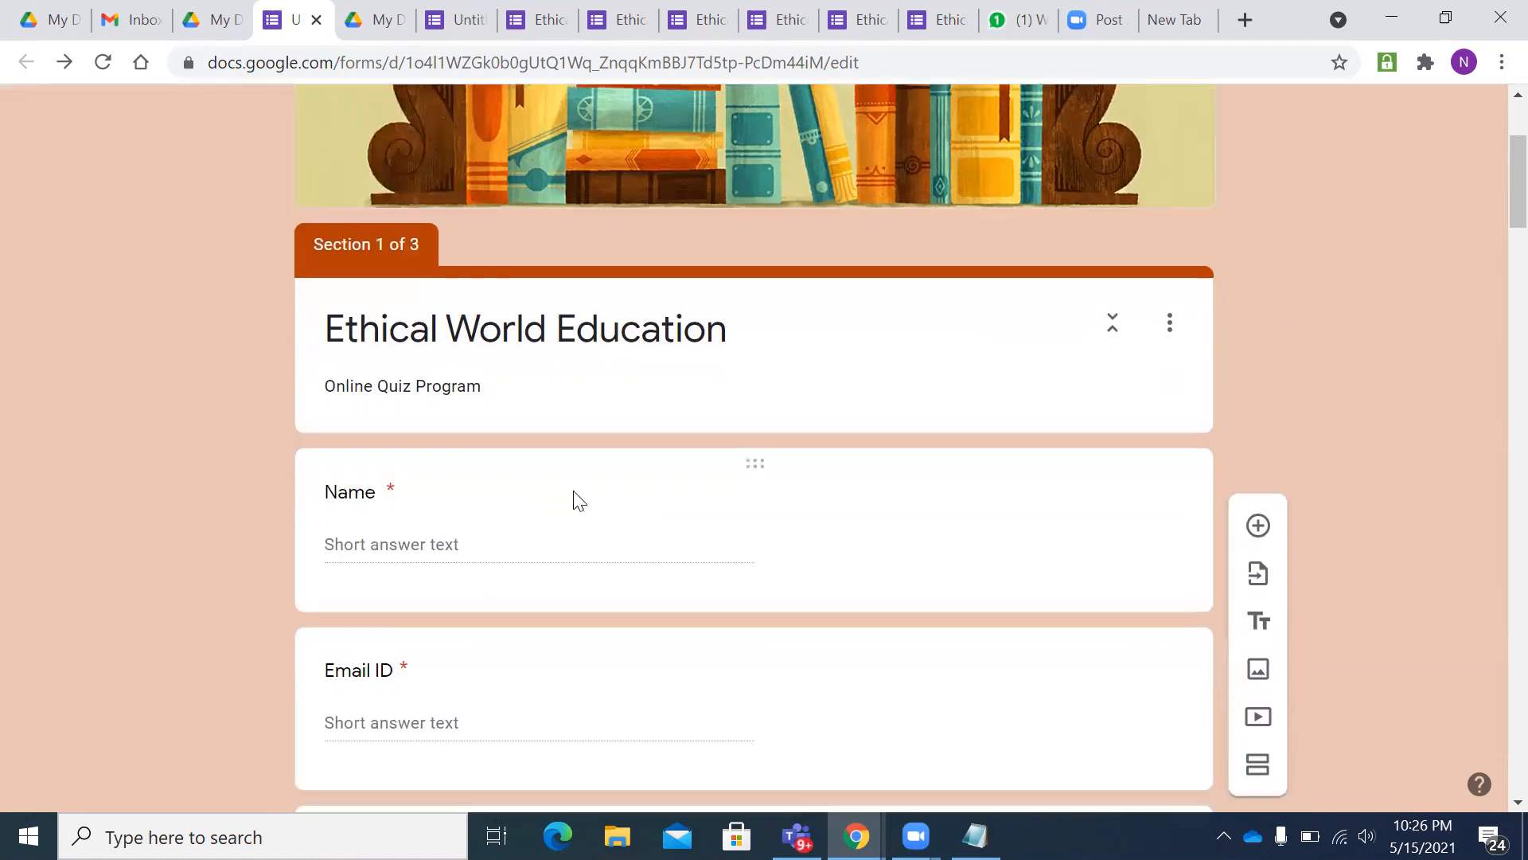
{"action": "scroll", "coordinate": [576, 489], "scroll_direction": "down", "scroll_amount": 6}
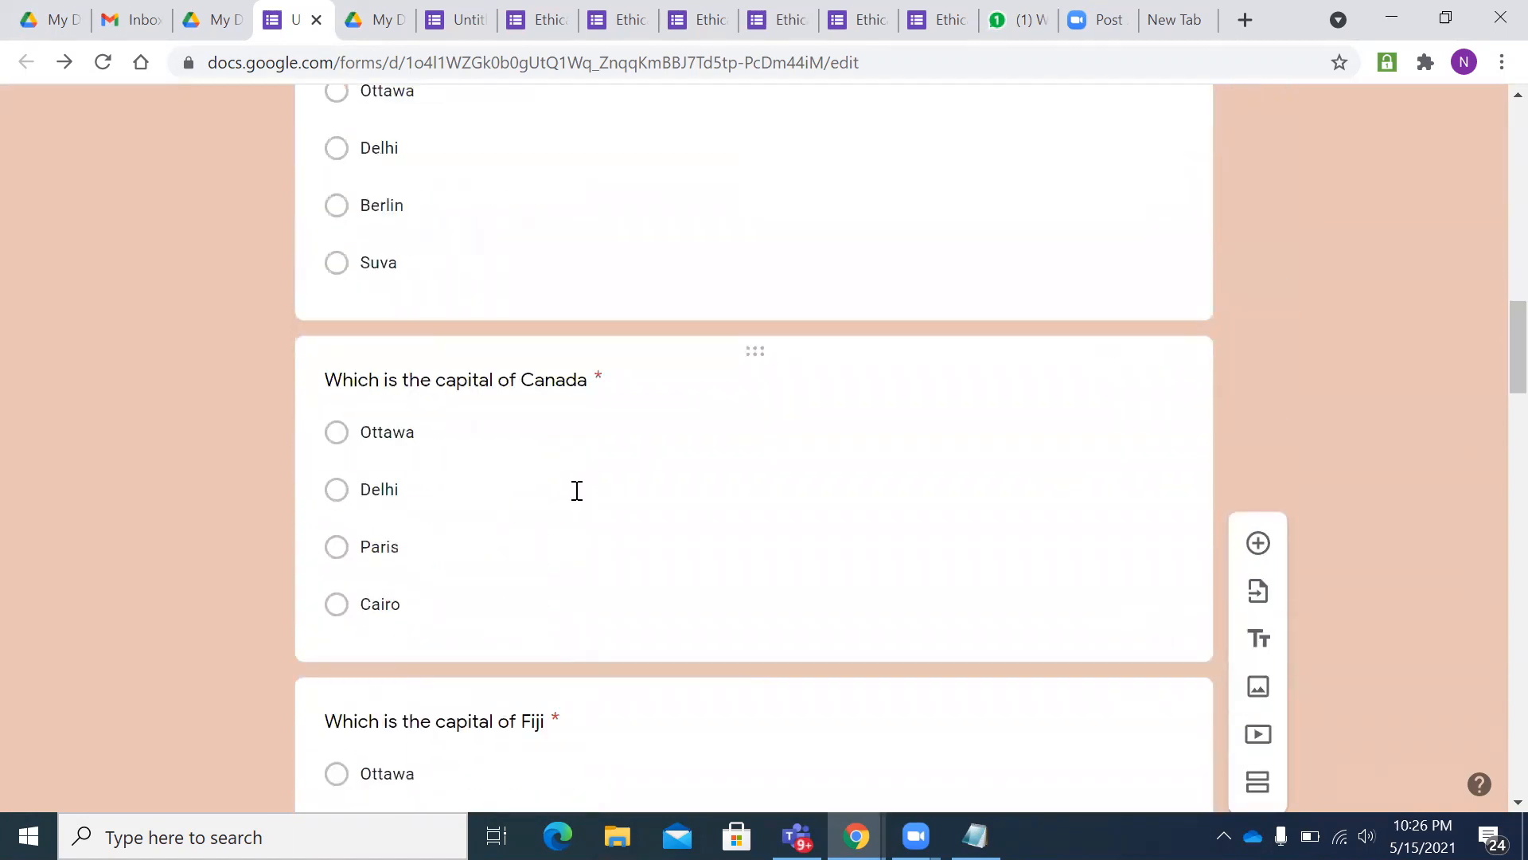
{"action": "scroll", "coordinate": [678, 467], "scroll_direction": "up", "scroll_amount": 16}
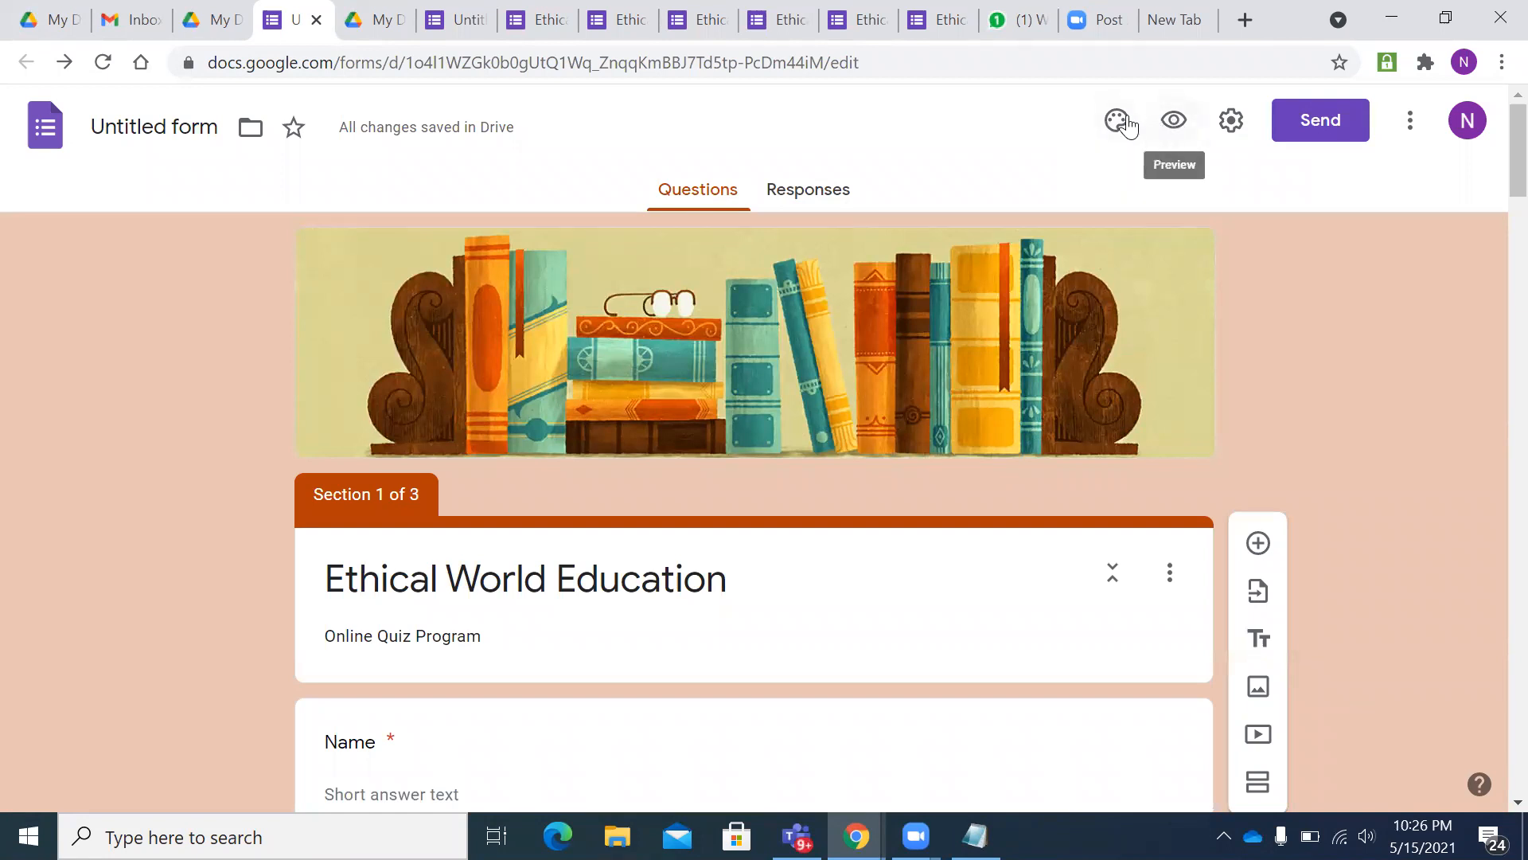
- Turn on Make this a quiz and release grades immediately after each submission
{"action": "left_click", "coordinate": [1231, 123]}
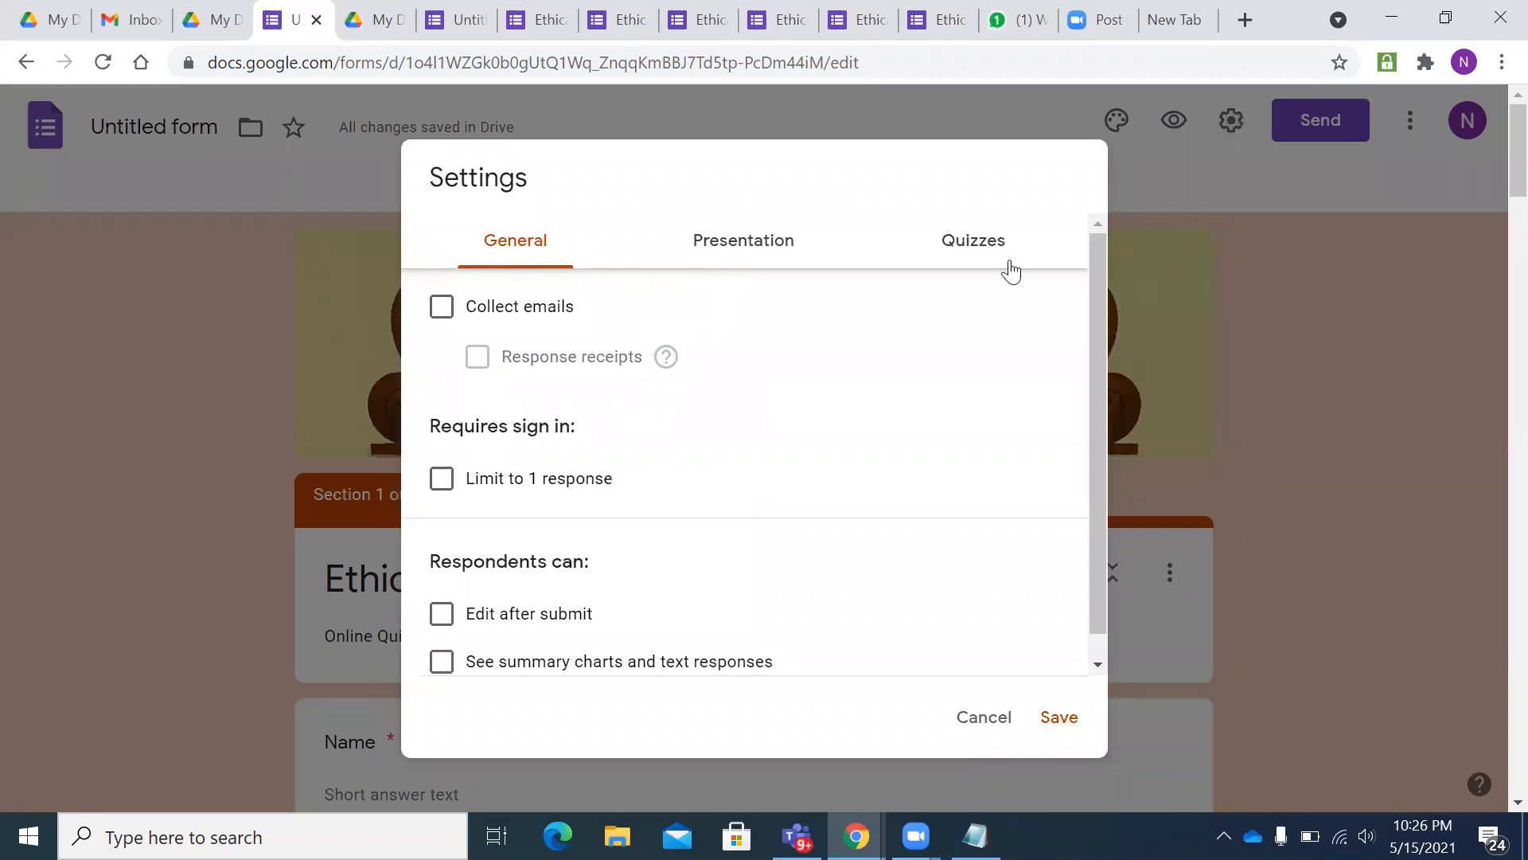
{"action": "left_click", "coordinate": [980, 250]}
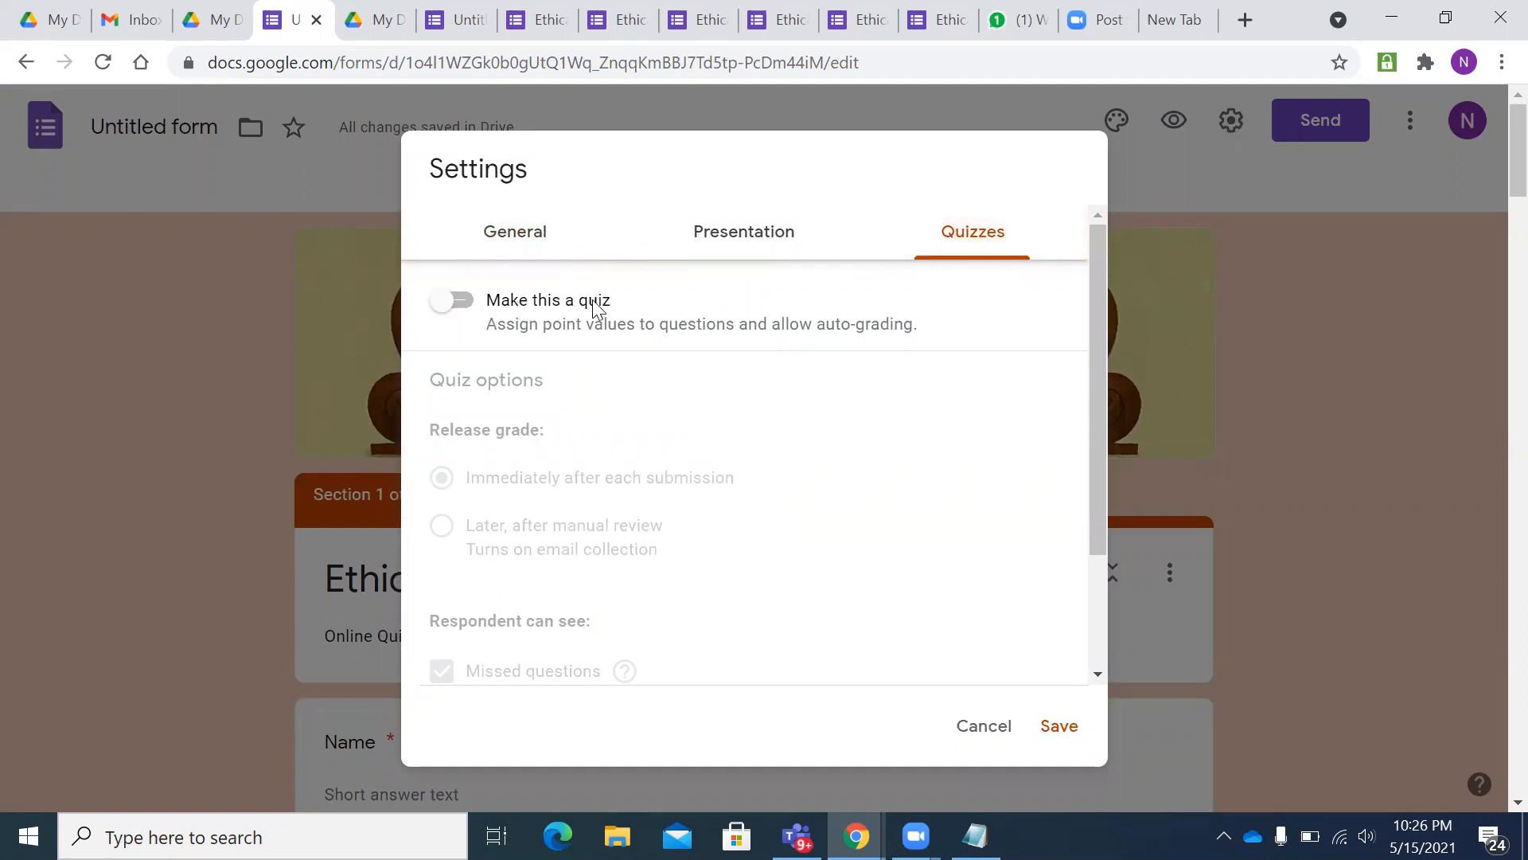
{"action": "left_click", "coordinate": [467, 305]}
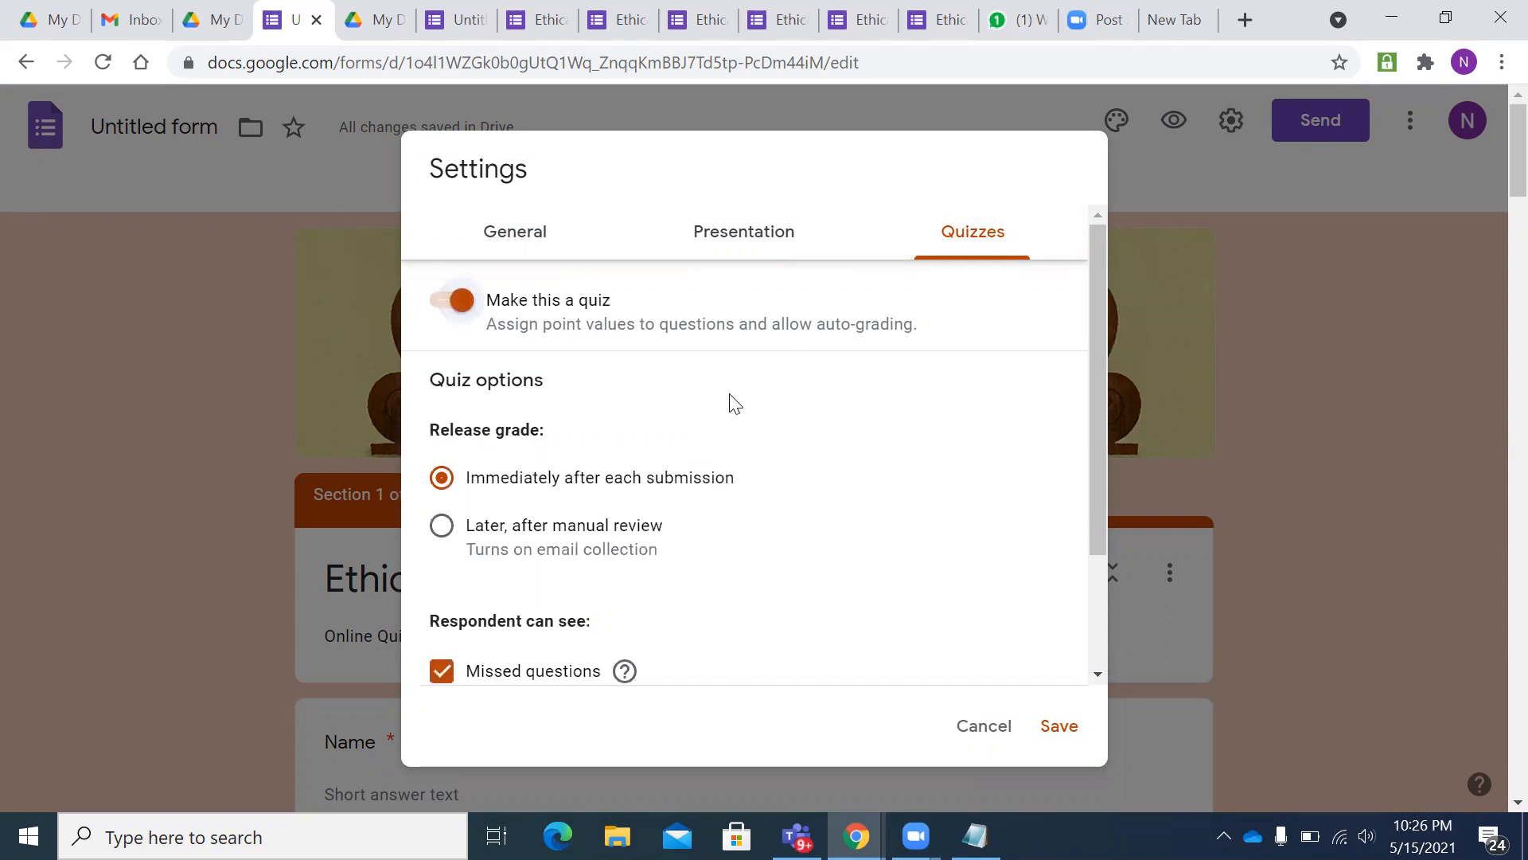
{"action": "scroll", "coordinate": [662, 521], "scroll_direction": "down", "scroll_amount": 2}
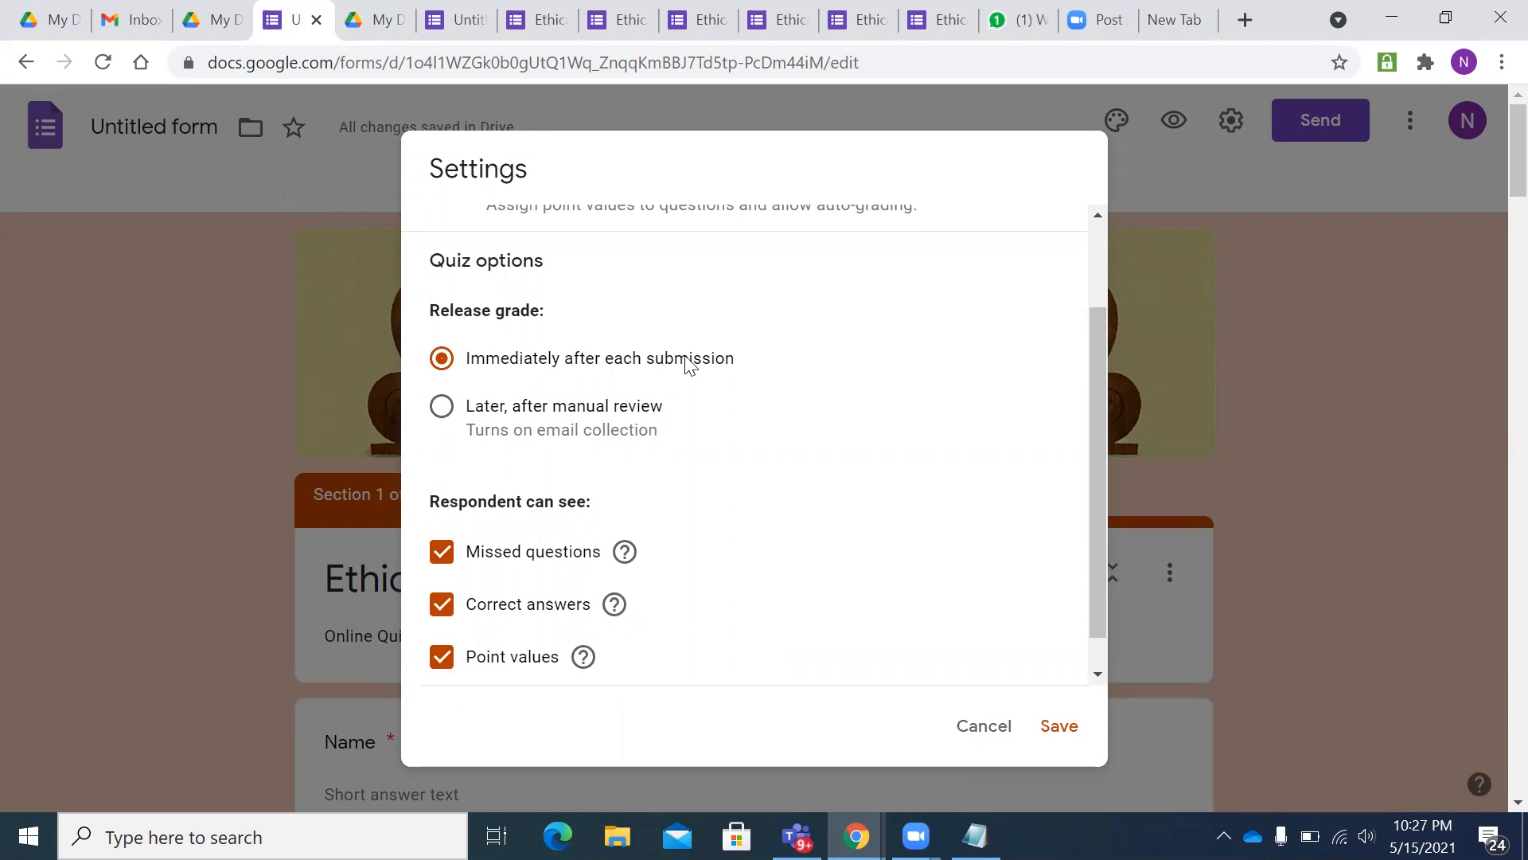
{"action": "left_click", "coordinate": [443, 407]}
{"action": "left_click", "coordinate": [442, 360]}
{"action": "scroll", "coordinate": [600, 409], "scroll_direction": "down", "scroll_amount": 1}
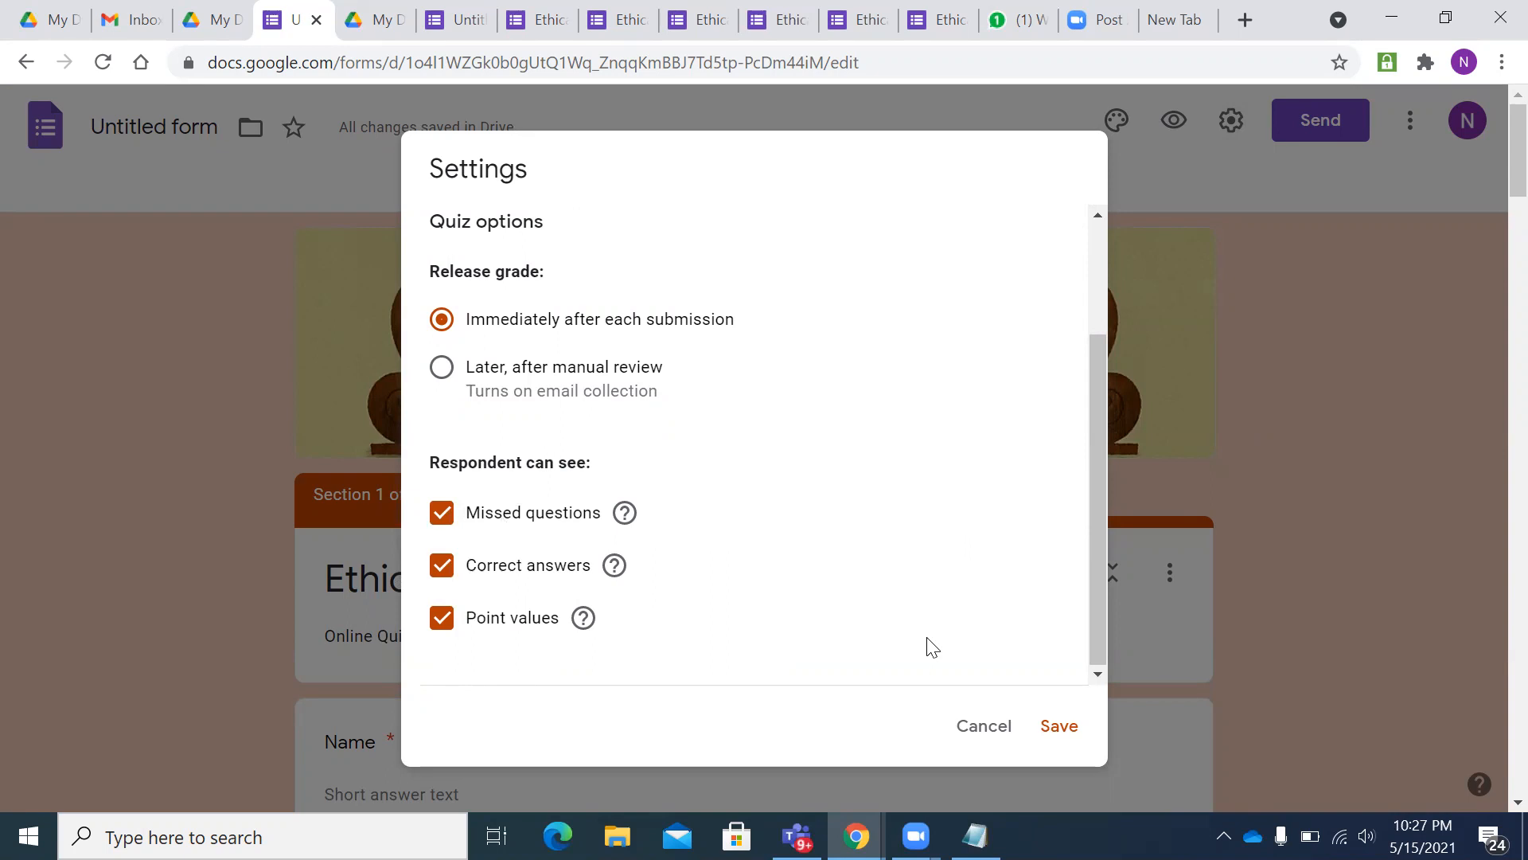
{"action": "scroll", "coordinate": [812, 378], "scroll_direction": "up", "scroll_amount": 3}
- Set the confirmation message to 'You have submitted the test' and show a progress bar
{"action": "left_click", "coordinate": [738, 247]}
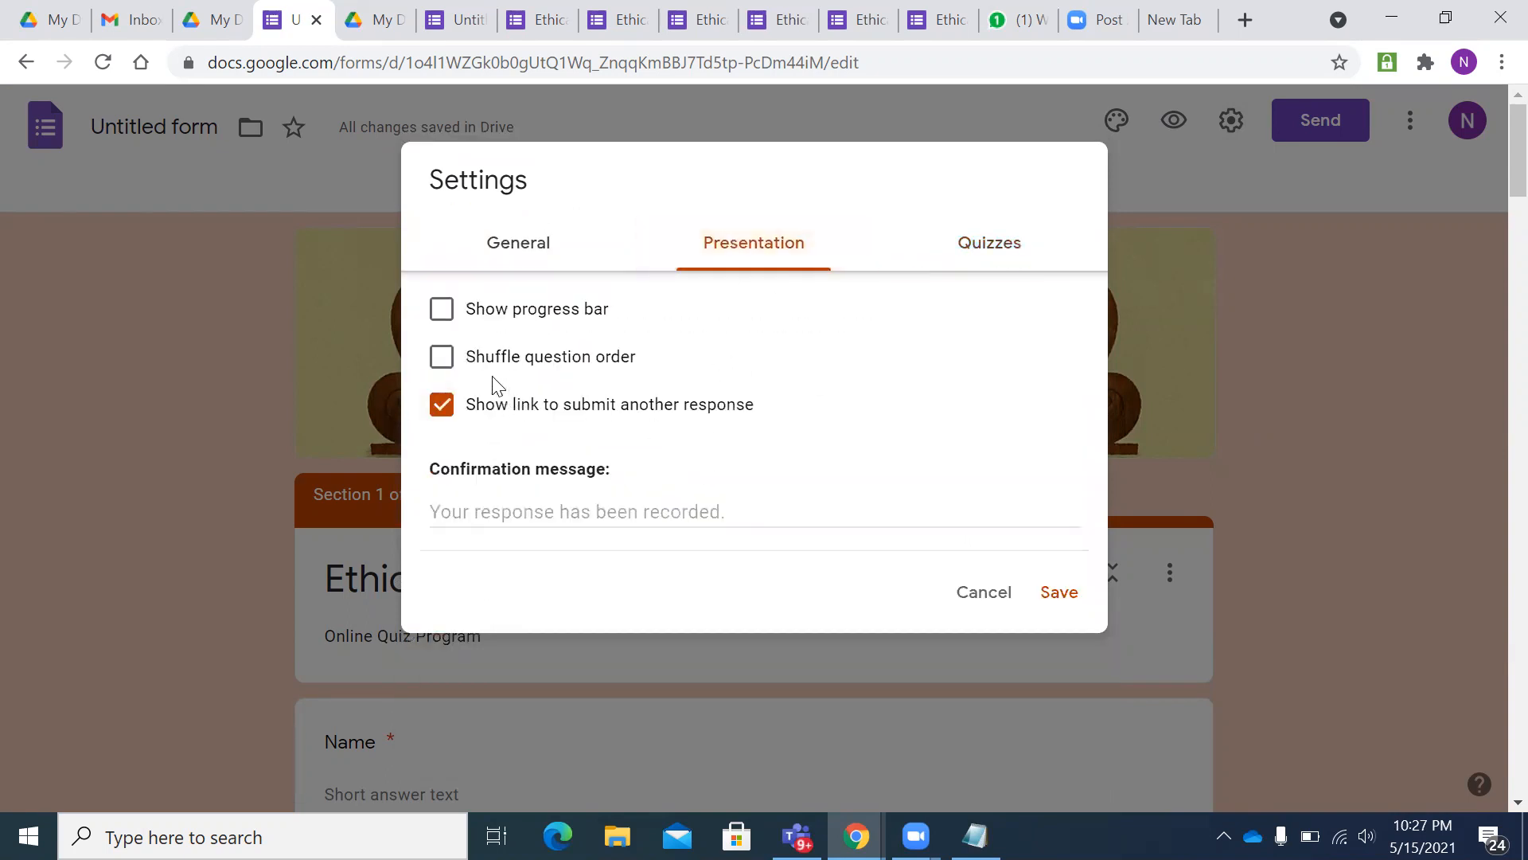
{"action": "left_click", "coordinate": [484, 513]}
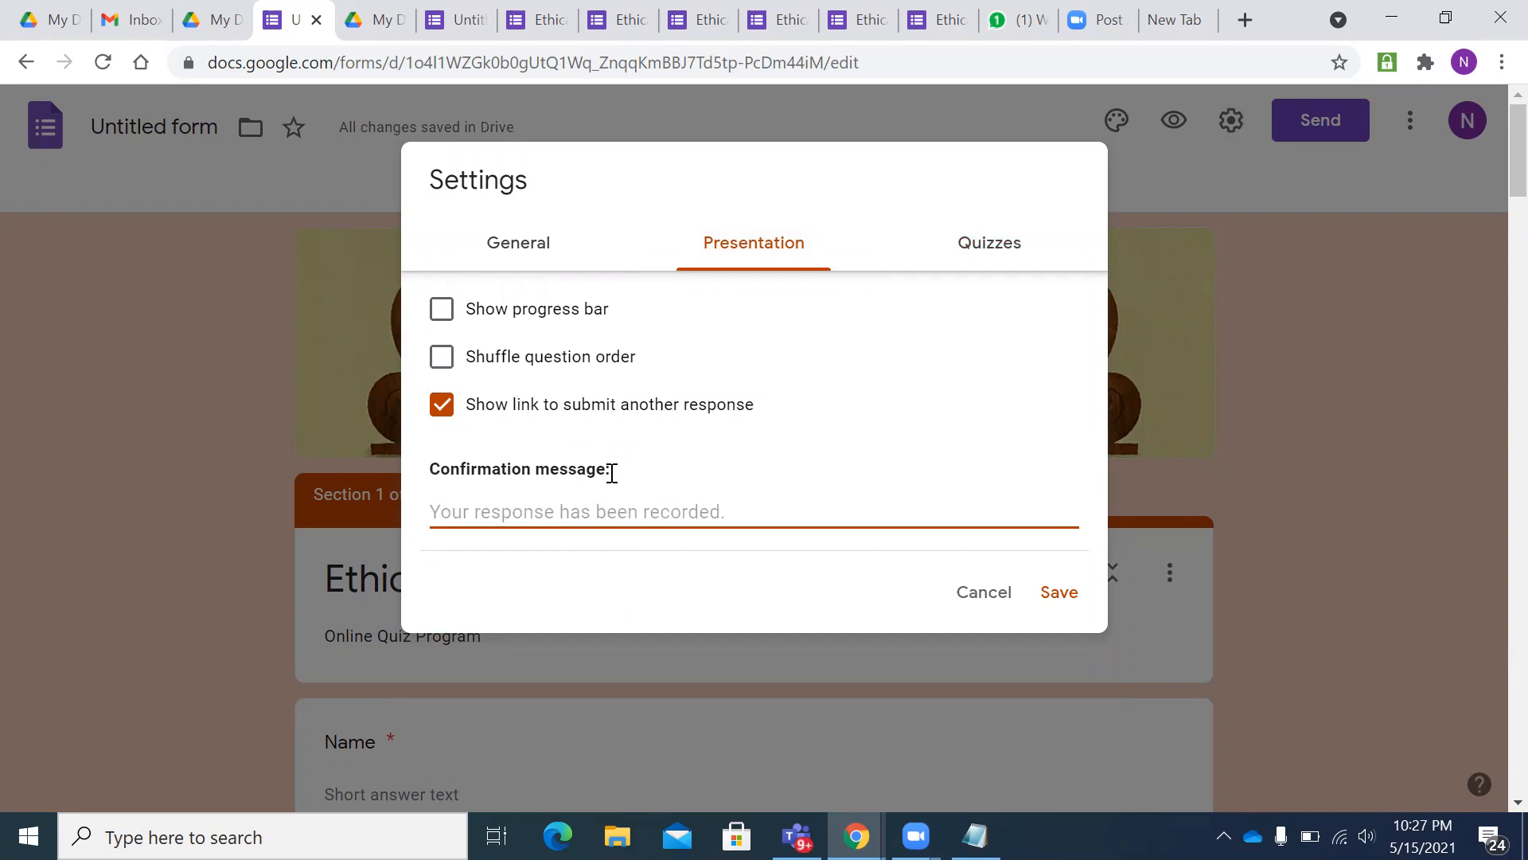
{"action": "type", "text": "Yo"}
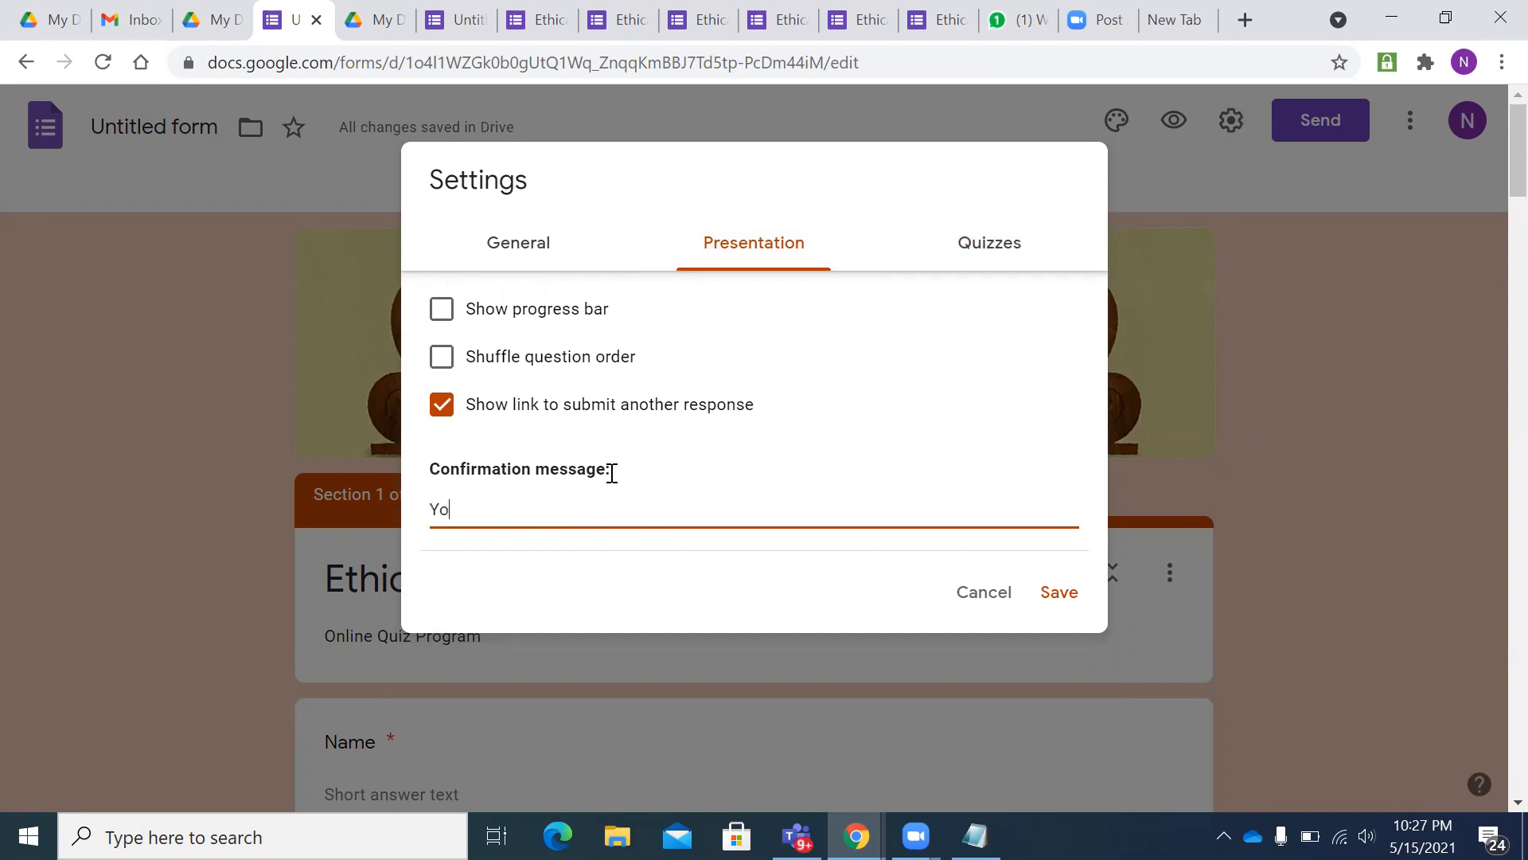
{"action": "type", "text": "u have su"}
{"action": "key", "text": "BackSpace"}
{"action": "type", "text": "sum"}
{"action": "key", "text": "BackSpace"}
{"action": "type", "text": "bmitted the test"}
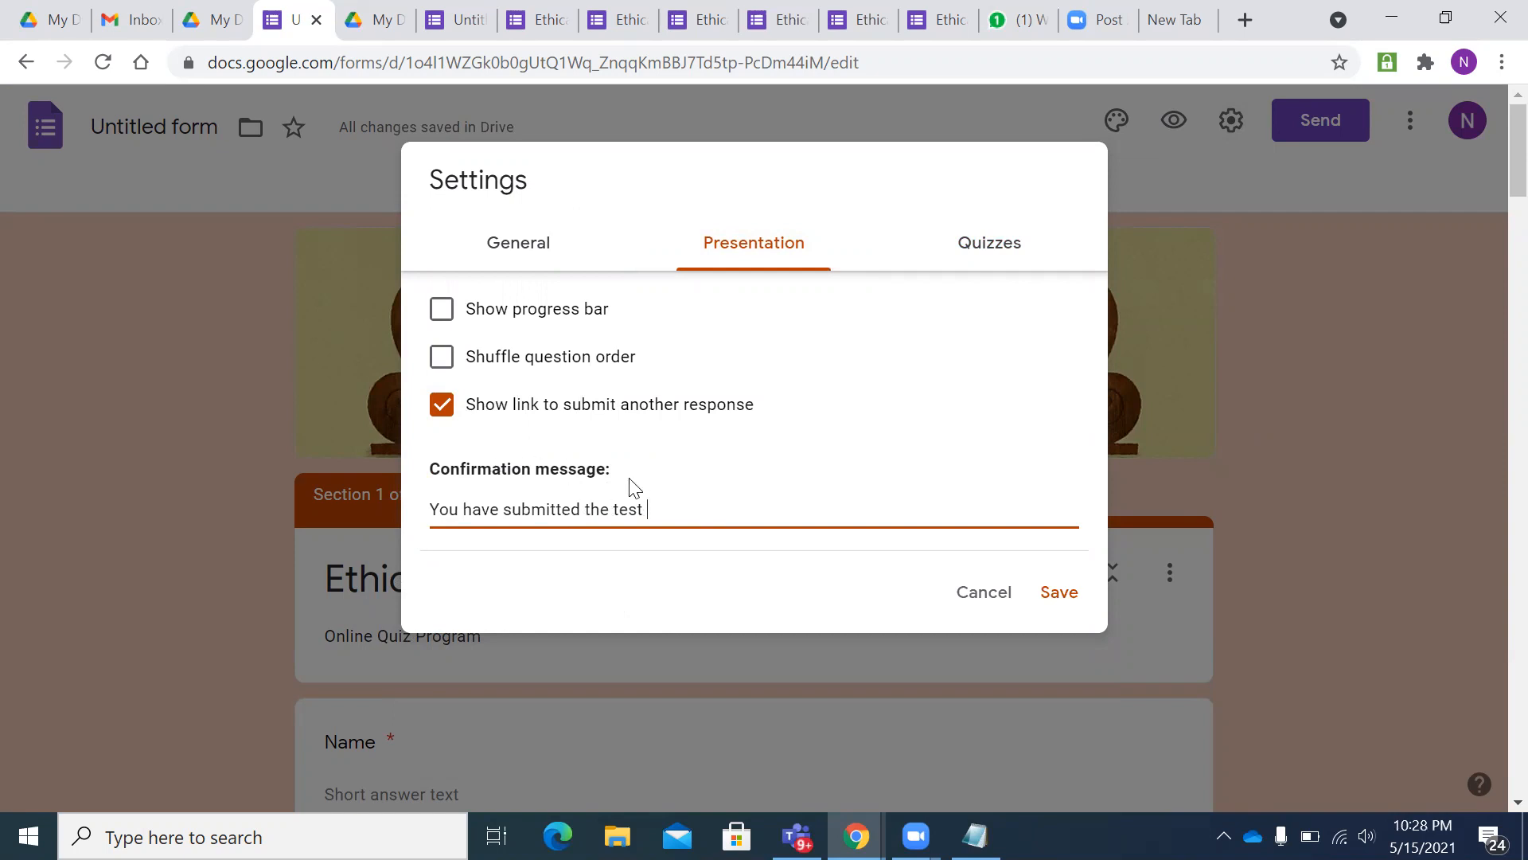
{"action": "left_click", "coordinate": [441, 311]}
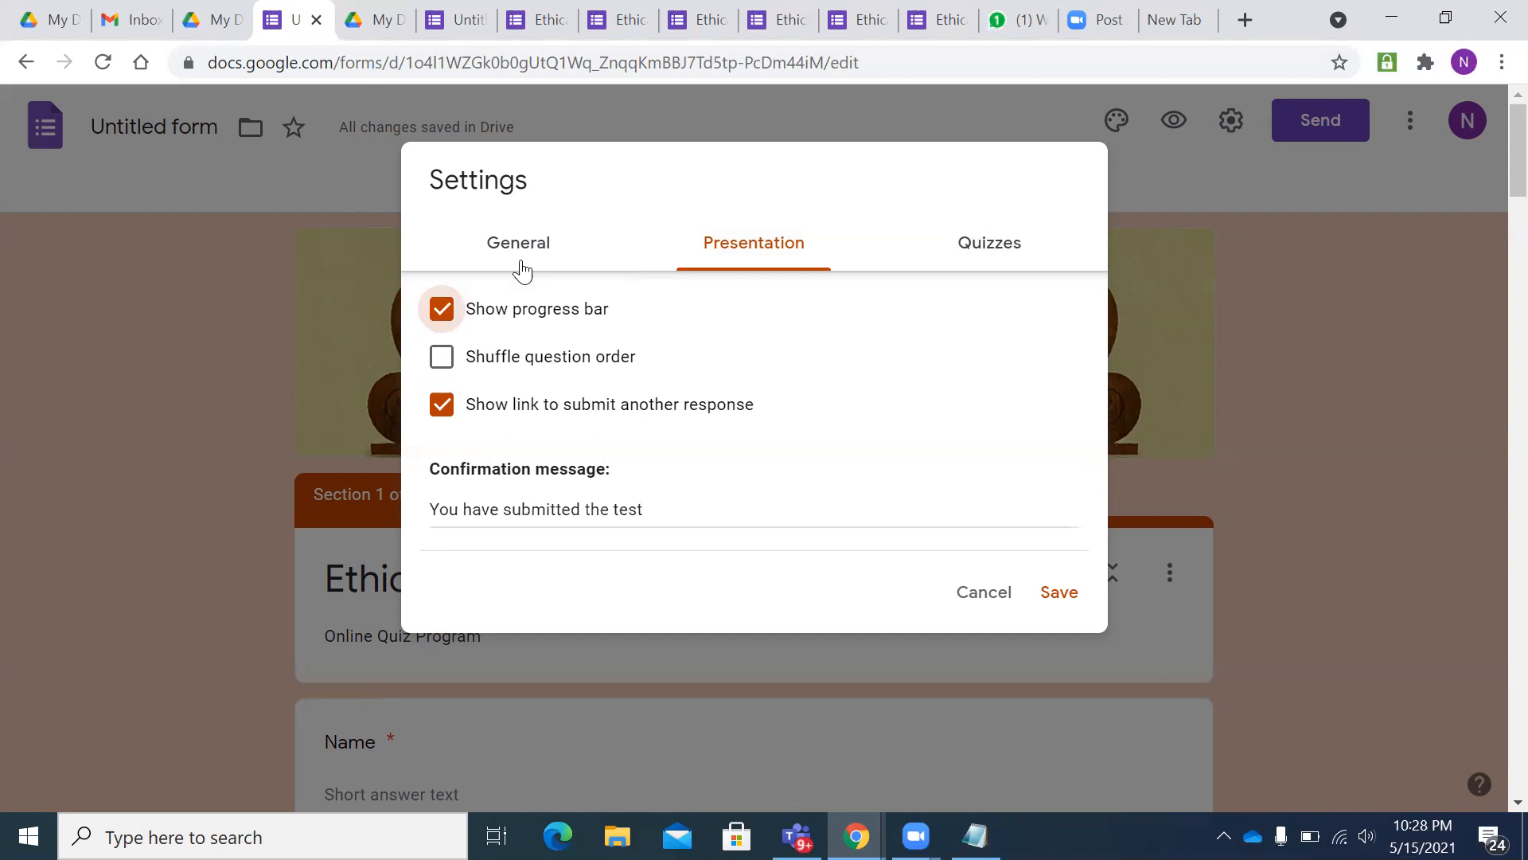
{"action": "left_click", "coordinate": [502, 241]}
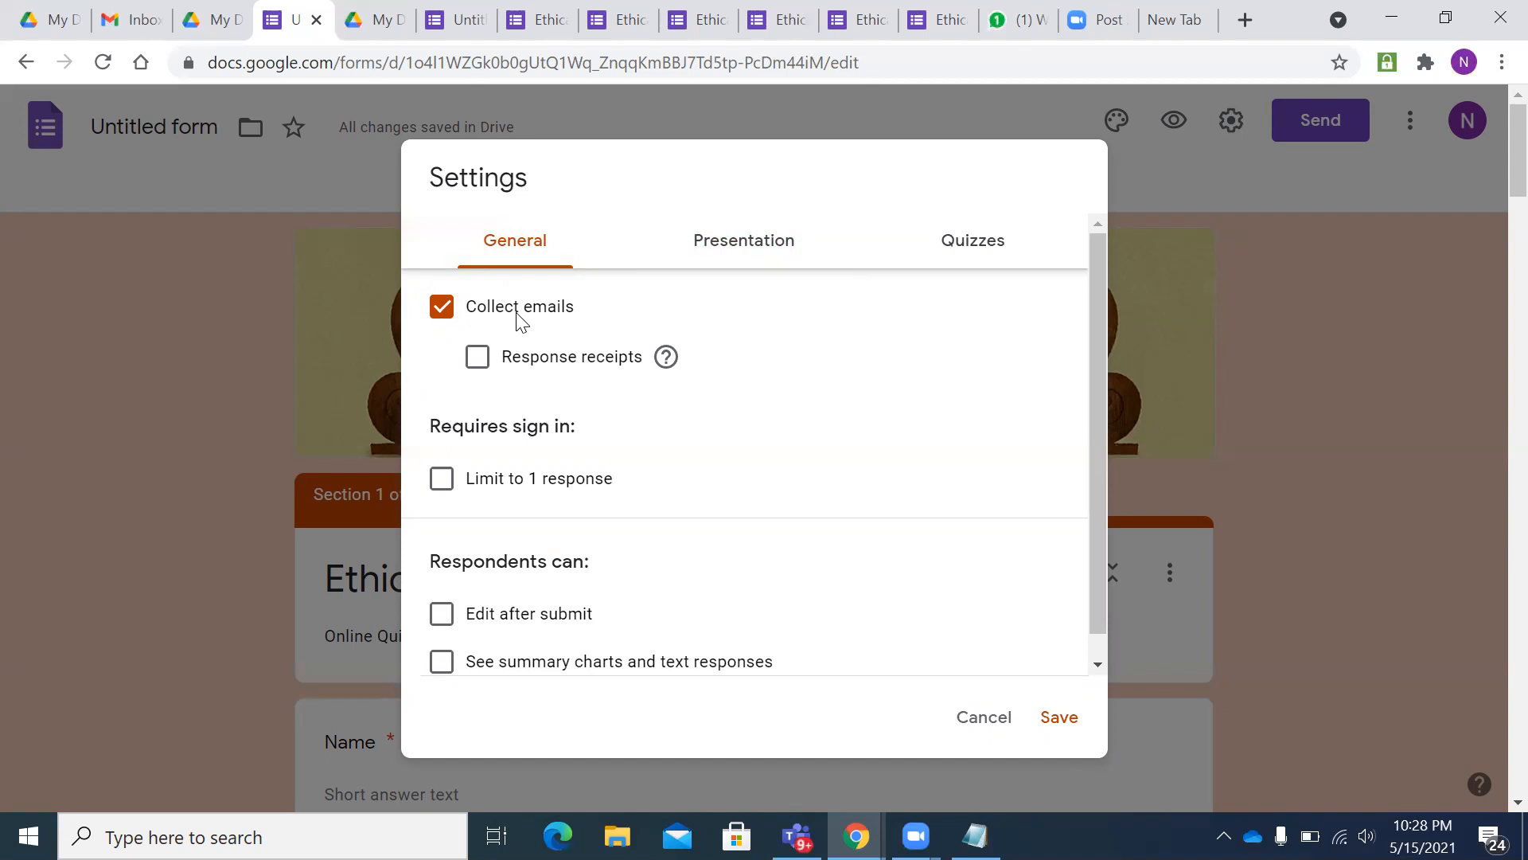
- Turn off Collect emails, limit respondents to one response, and save the settings
{"action": "left_click", "coordinate": [441, 311]}
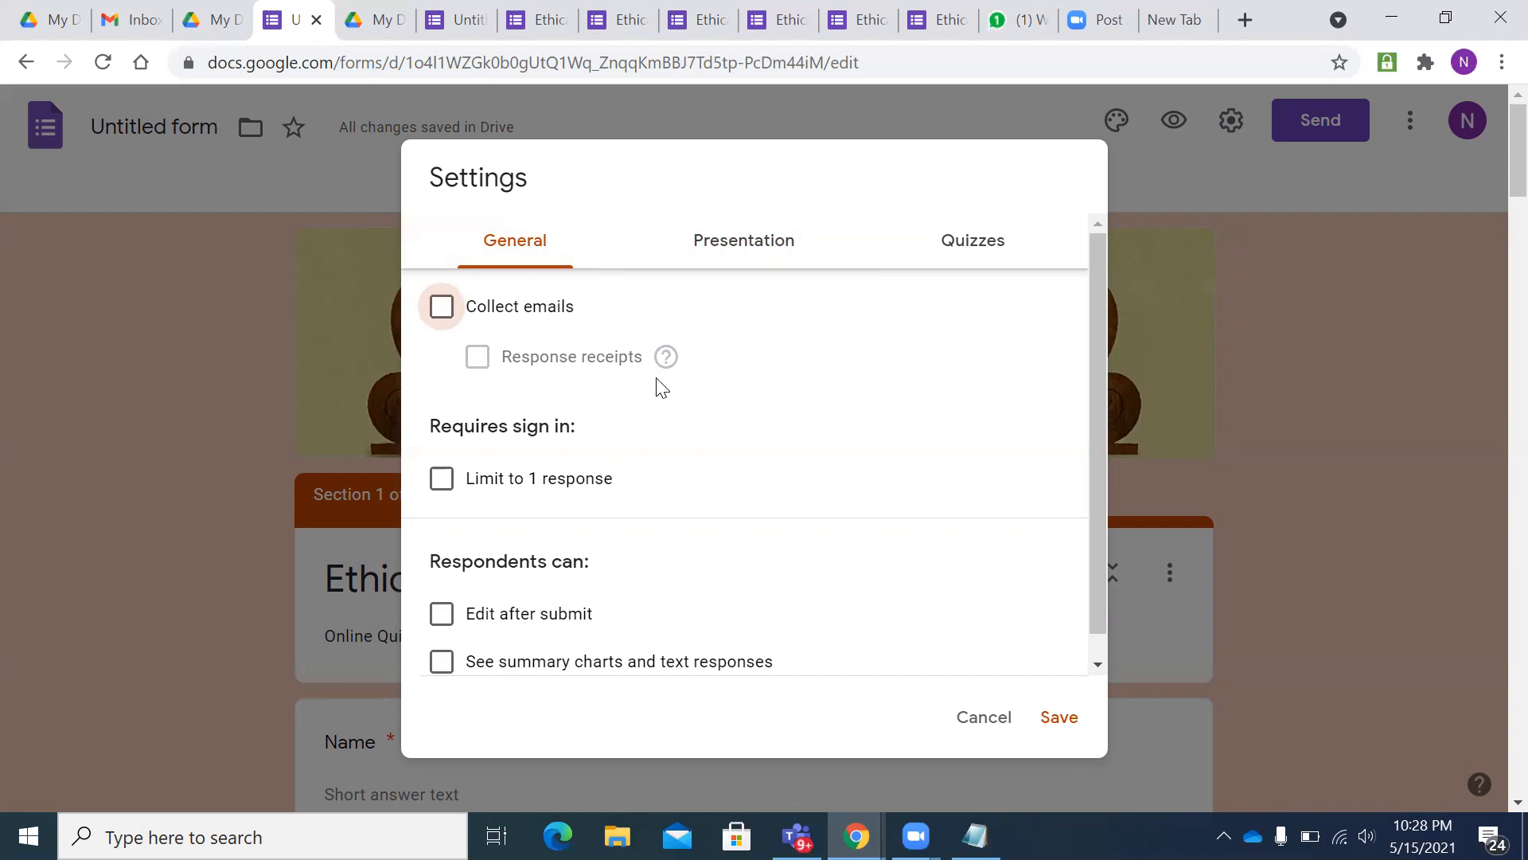
{"action": "left_click", "coordinate": [446, 479]}
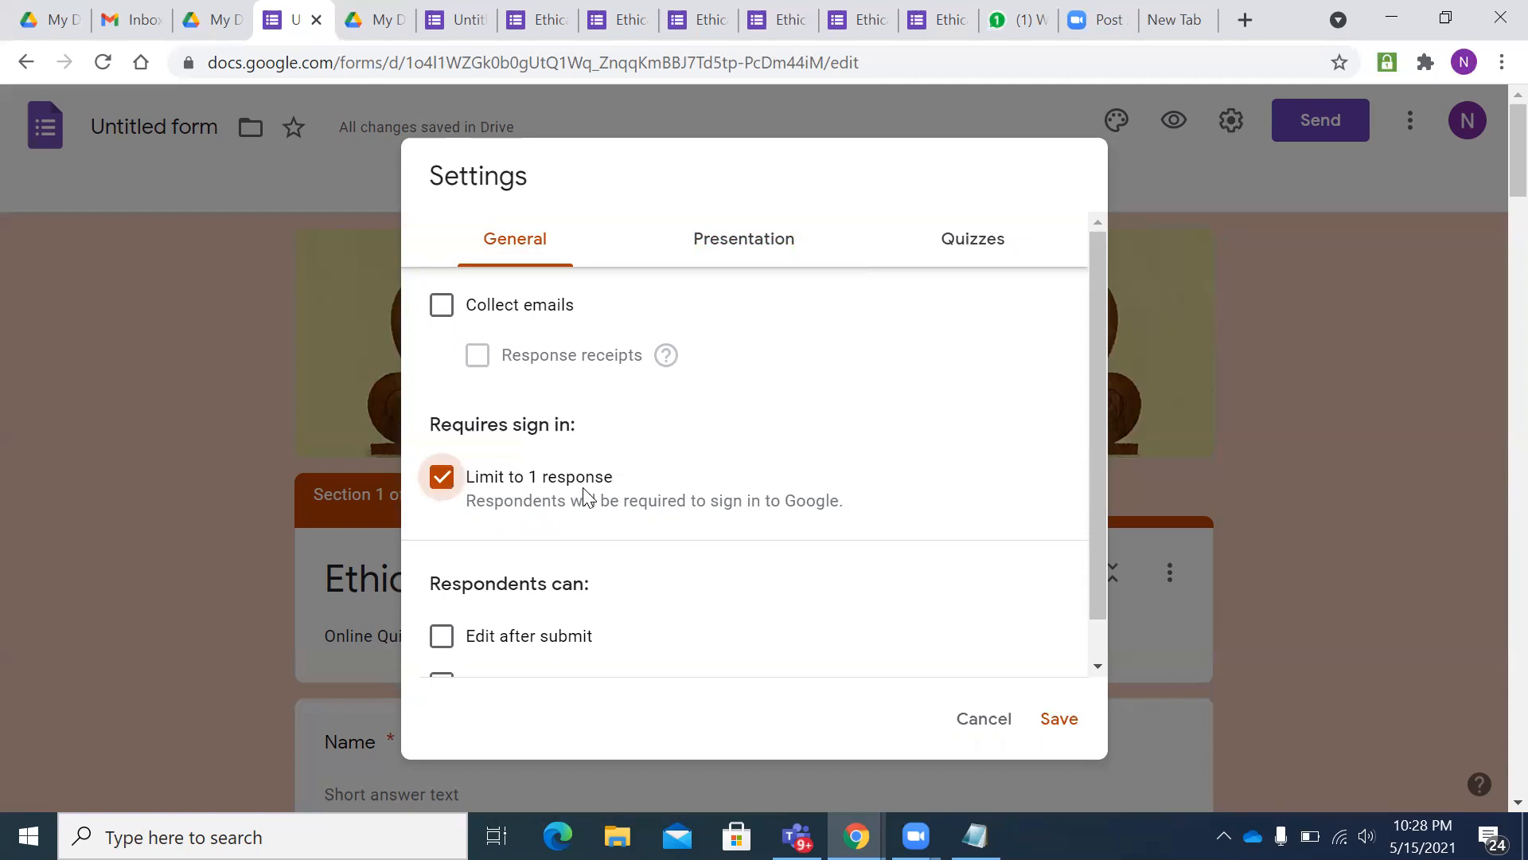
{"action": "left_click", "coordinate": [444, 485]}
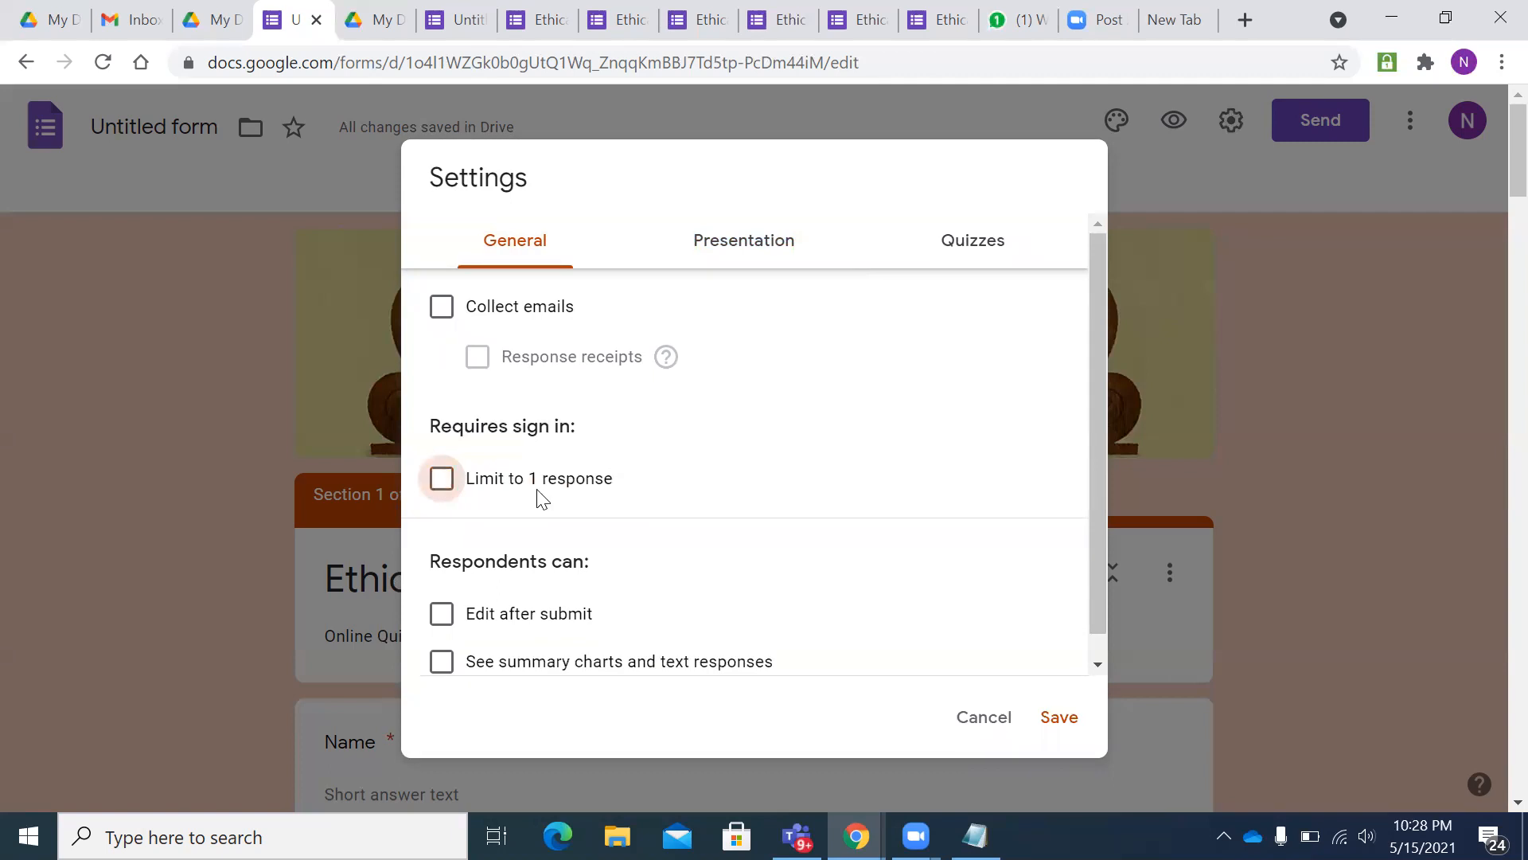
{"action": "left_click", "coordinate": [443, 482]}
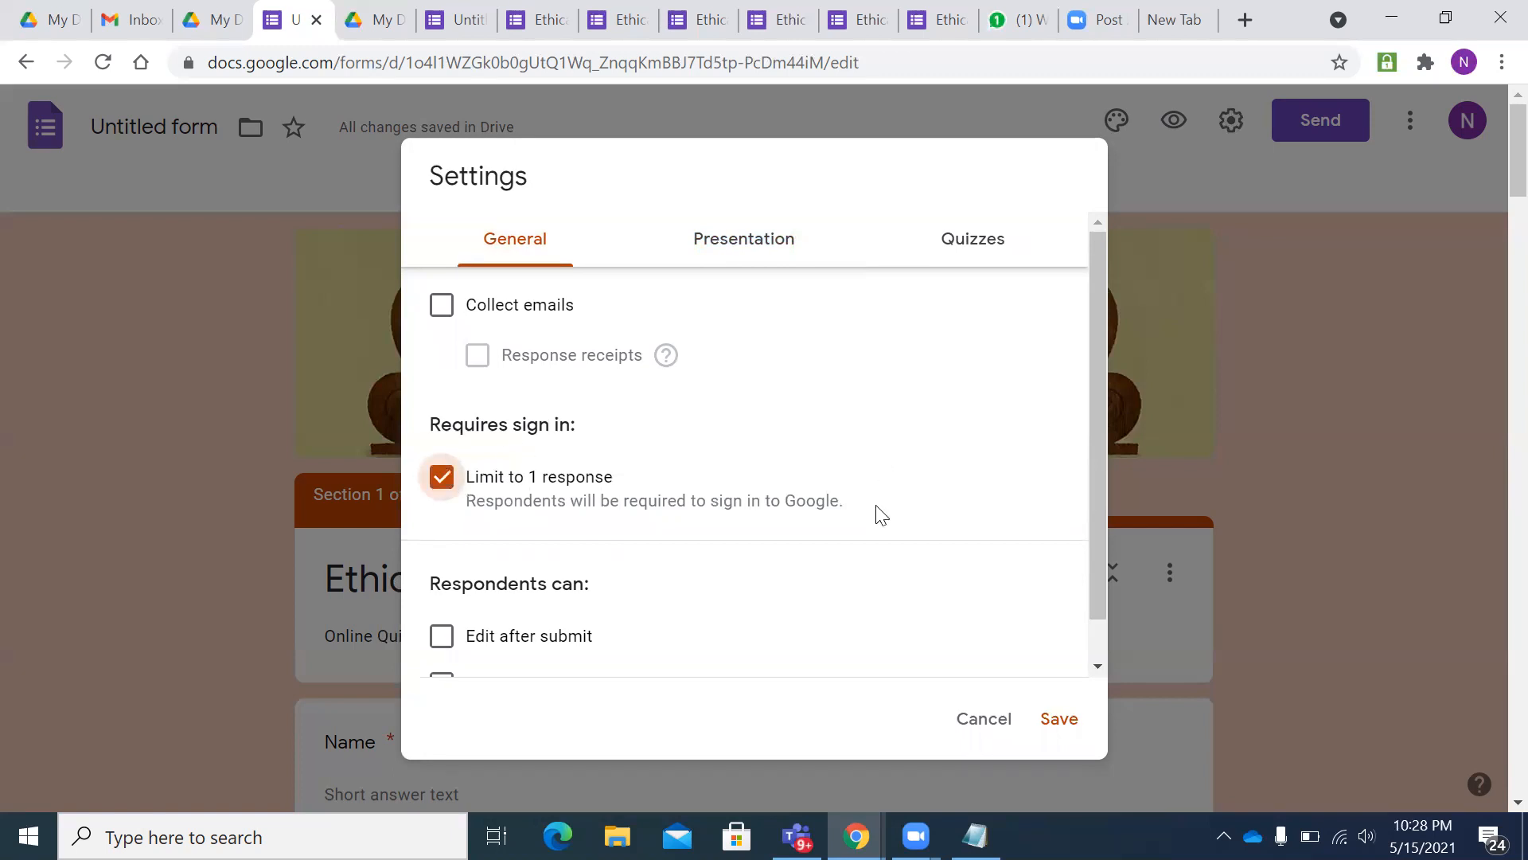
{"action": "scroll", "coordinate": [878, 515], "scroll_direction": "down", "scroll_amount": 1}
{"action": "scroll", "coordinate": [994, 642], "scroll_direction": "down", "scroll_amount": 2}
{"action": "left_click", "coordinate": [1060, 719]}
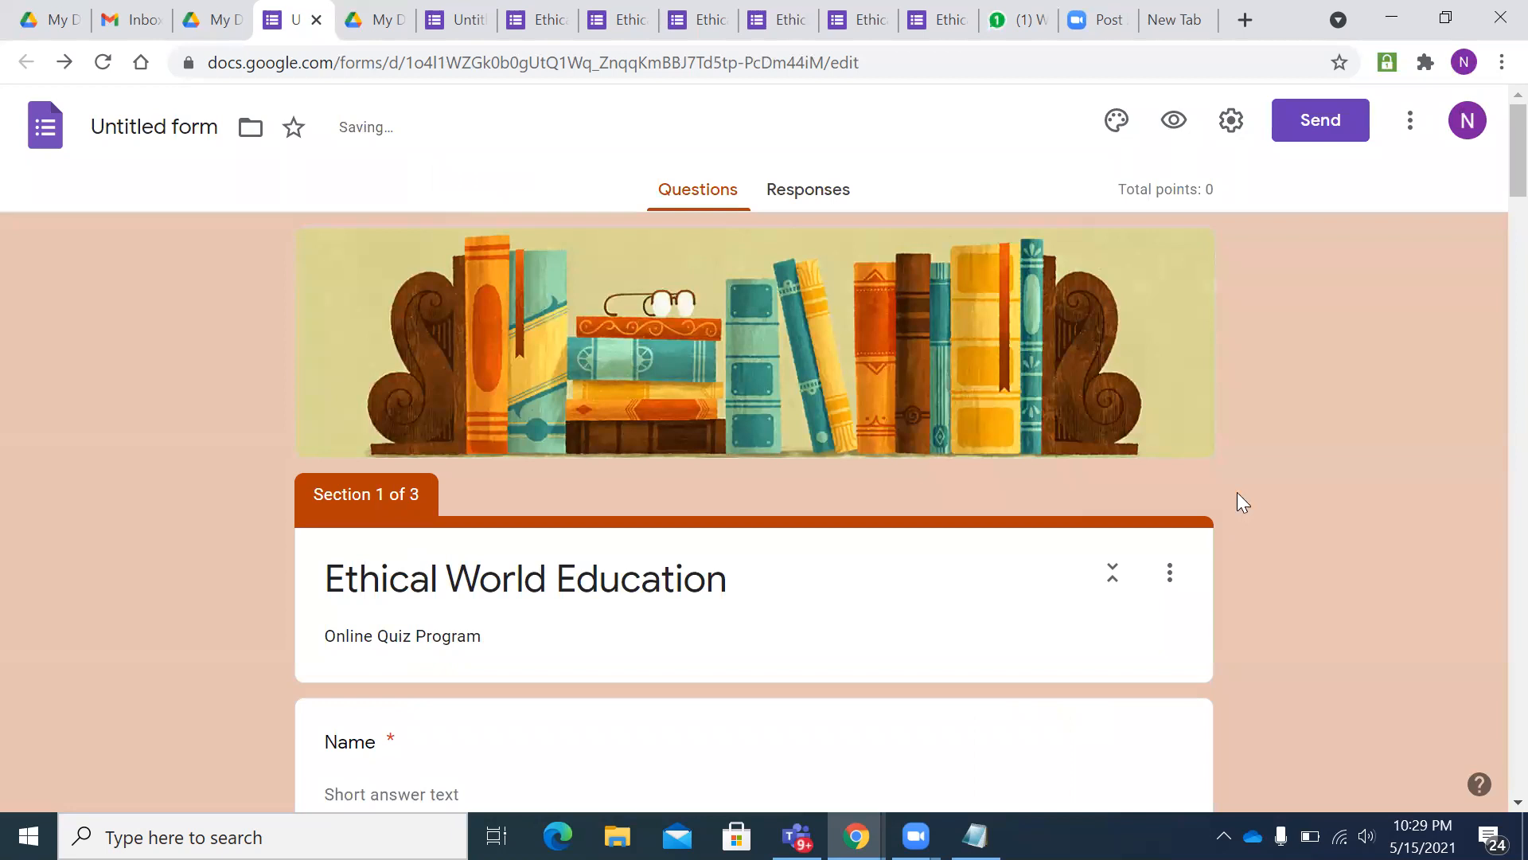
- Mark Delhi as the correct answer for the India capital question
{"action": "scroll", "coordinate": [1177, 492], "scroll_direction": "down", "scroll_amount": 7}
{"action": "scroll", "coordinate": [1177, 492], "scroll_direction": "up", "scroll_amount": 6}
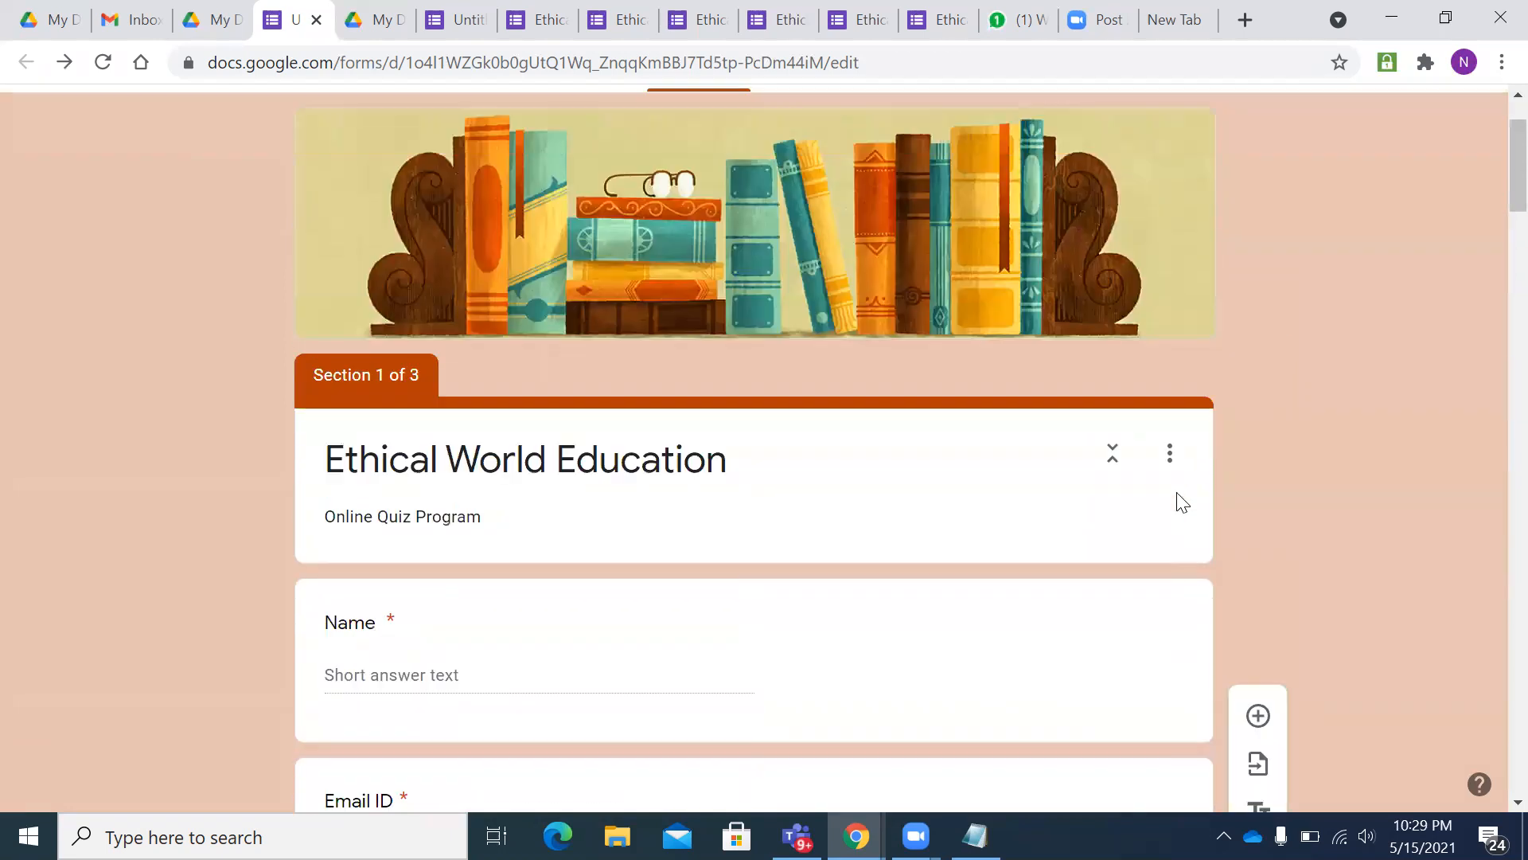
{"action": "scroll", "coordinate": [1176, 492], "scroll_direction": "down", "scroll_amount": 7}
{"action": "scroll", "coordinate": [1178, 502], "scroll_direction": "down", "scroll_amount": 9}
{"action": "scroll", "coordinate": [1173, 491], "scroll_direction": "up", "scroll_amount": 3}
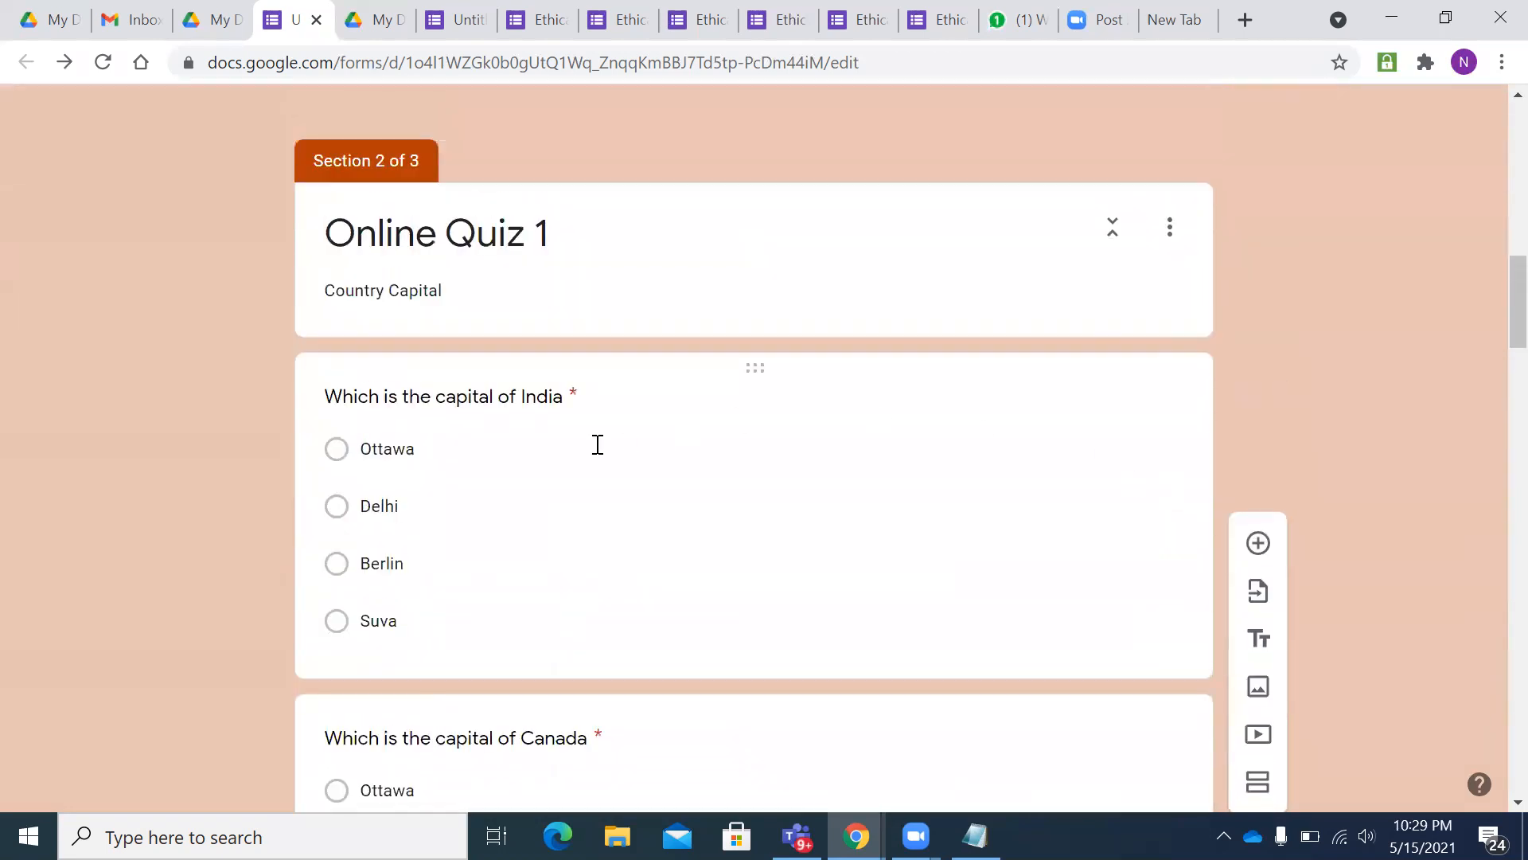
{"action": "left_click", "coordinate": [556, 444]}
{"action": "scroll", "coordinate": [666, 409], "scroll_direction": "down", "scroll_amount": 1}
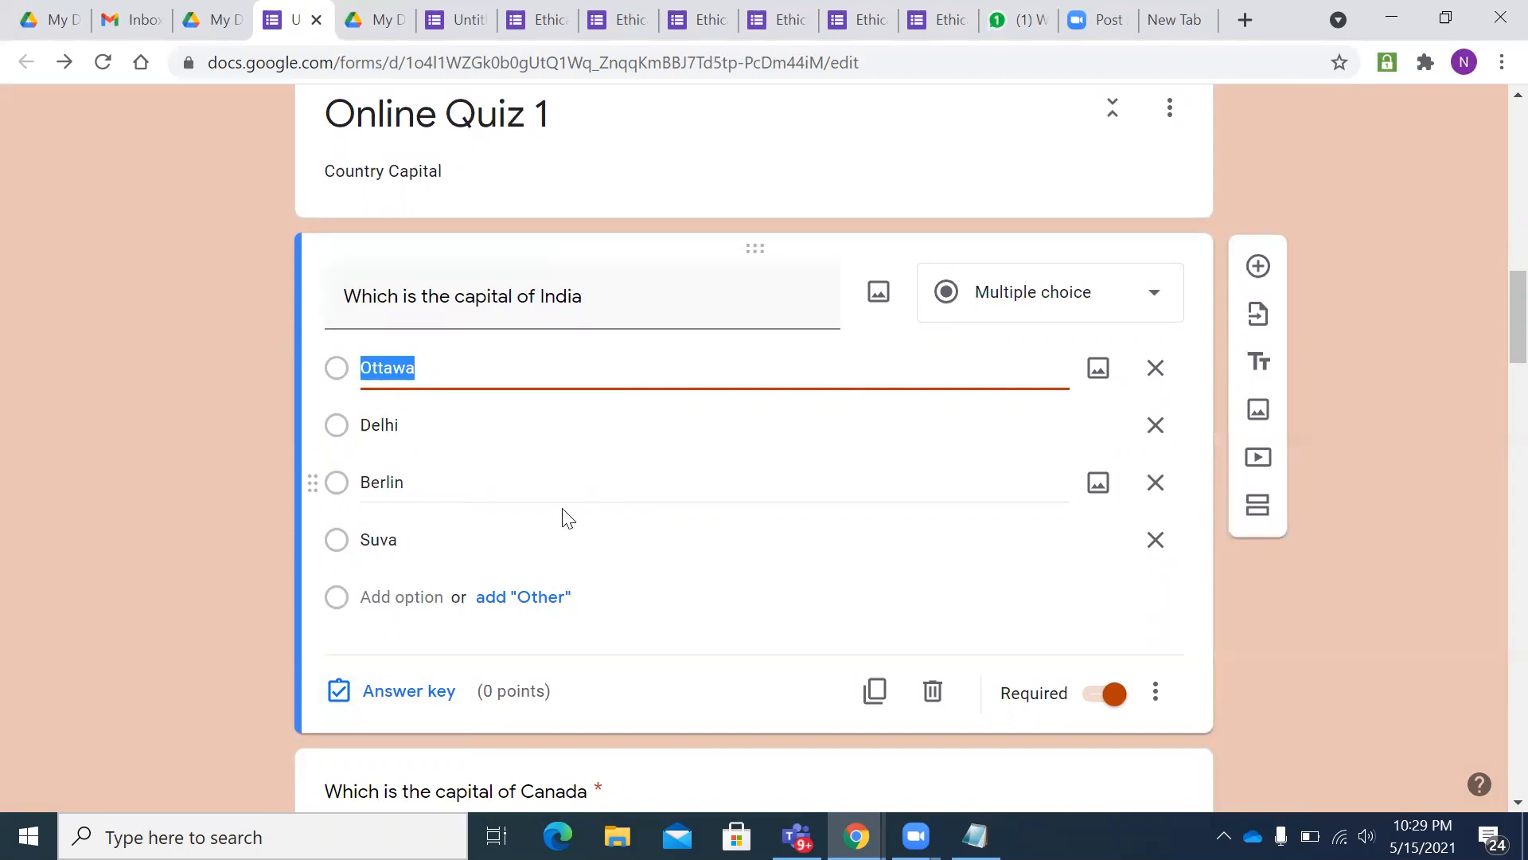
{"action": "scroll", "coordinate": [1072, 526], "scroll_direction": "up", "scroll_amount": 6}
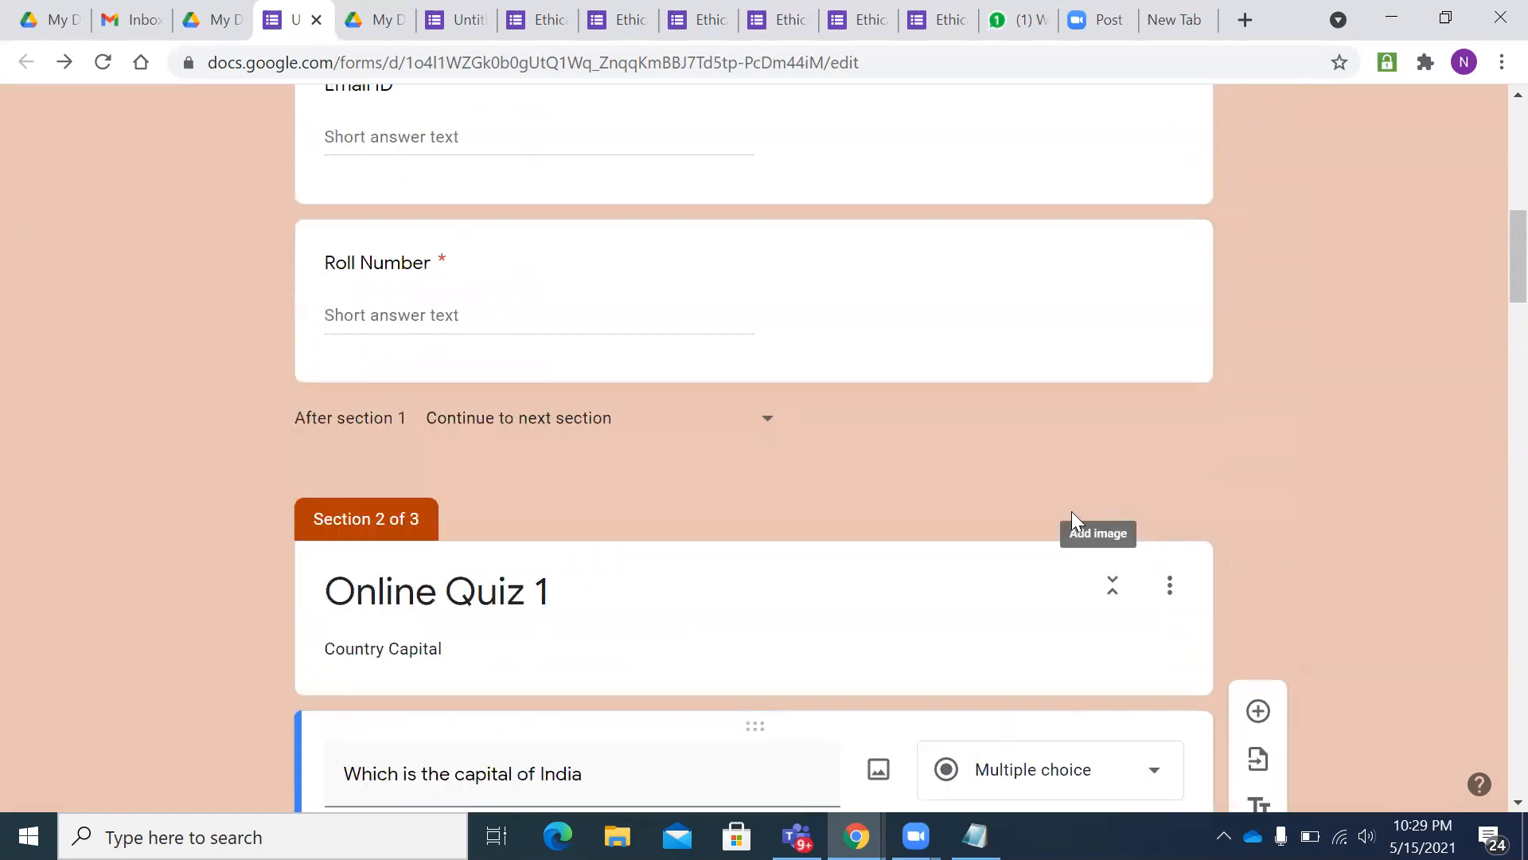
{"action": "scroll", "coordinate": [849, 459], "scroll_direction": "up", "scroll_amount": 1}
{"action": "scroll", "coordinate": [849, 459], "scroll_direction": "down", "scroll_amount": 4}
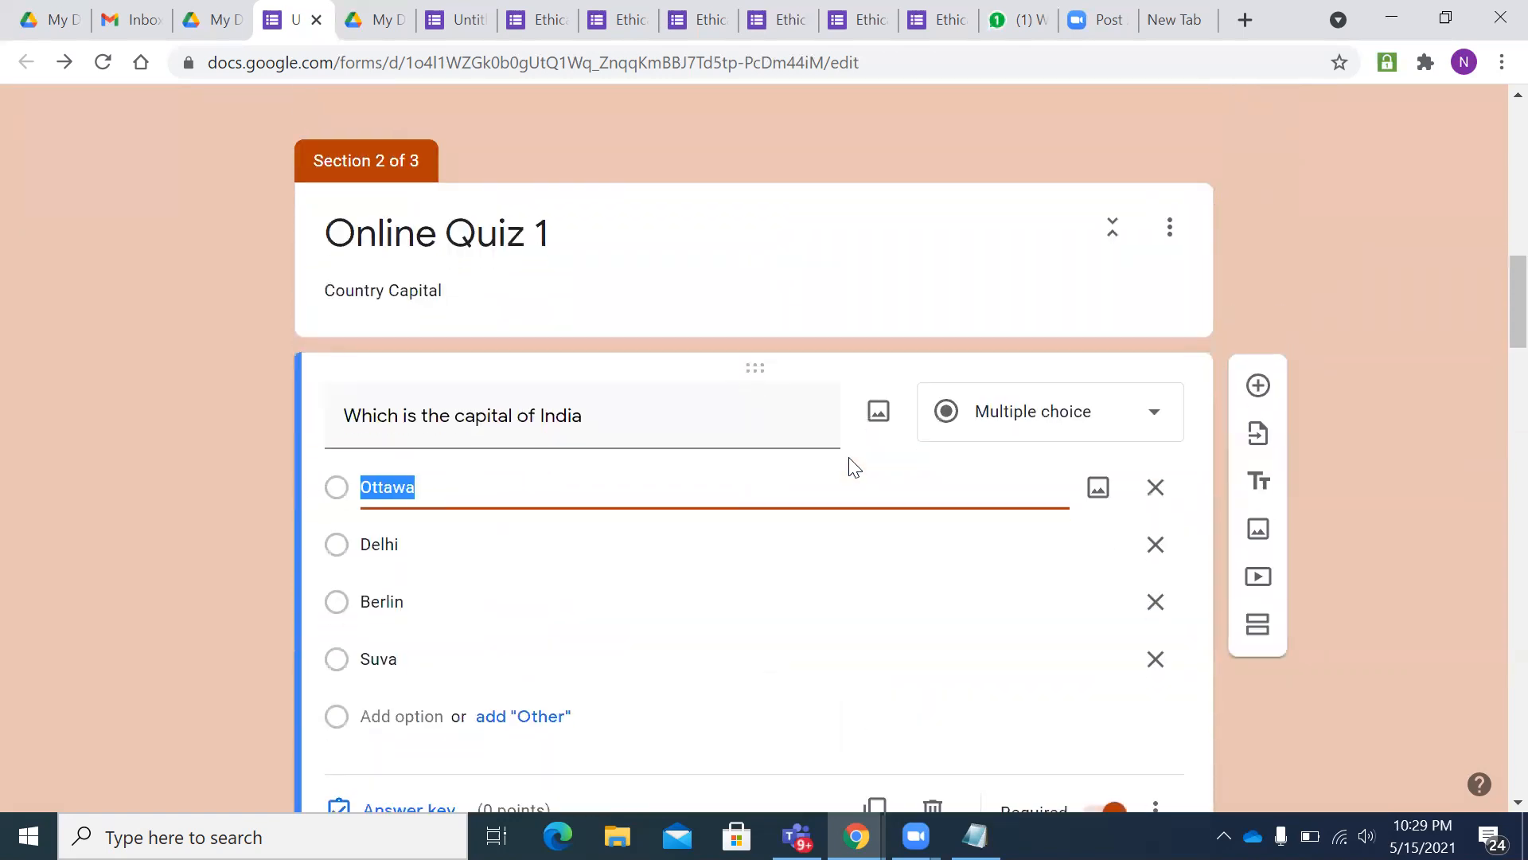
{"action": "scroll", "coordinate": [852, 466], "scroll_direction": "down", "scroll_amount": 3}
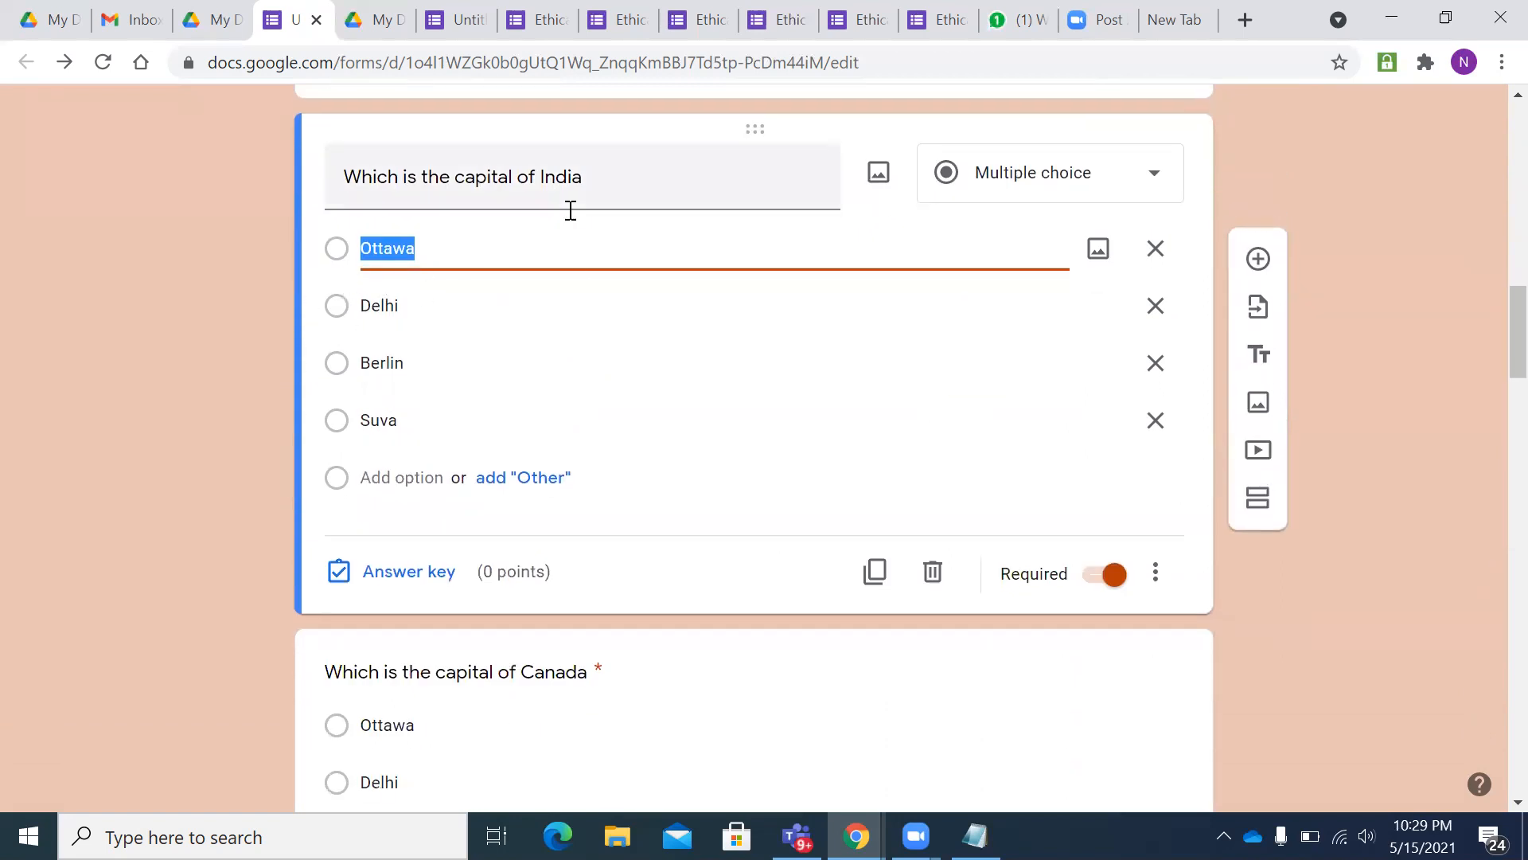
{"action": "left_click", "coordinate": [339, 312]}
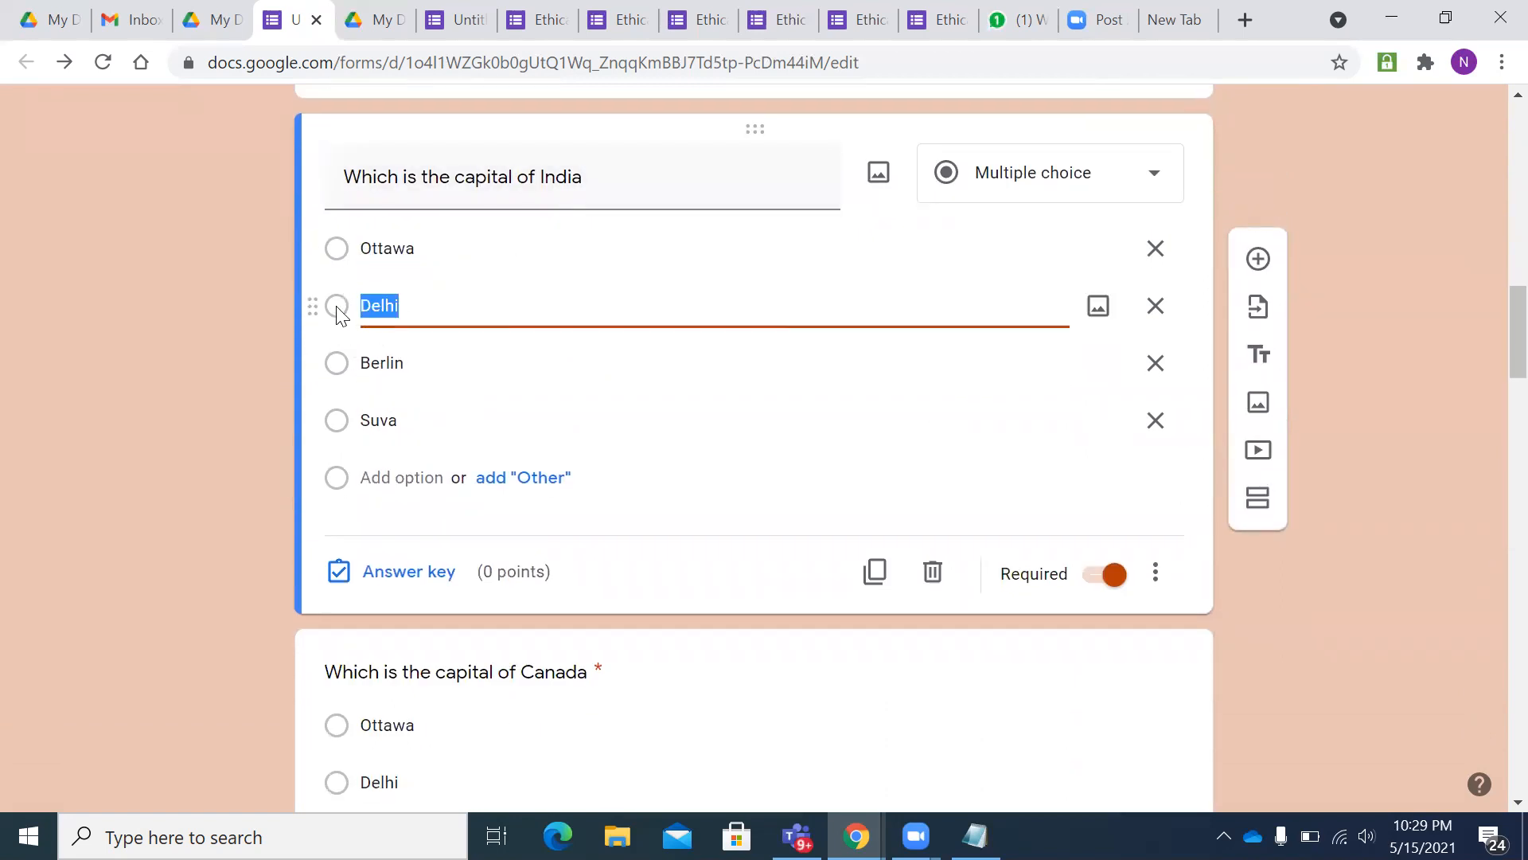
{"action": "left_click", "coordinate": [388, 577]}
{"action": "left_click", "coordinate": [349, 355]}
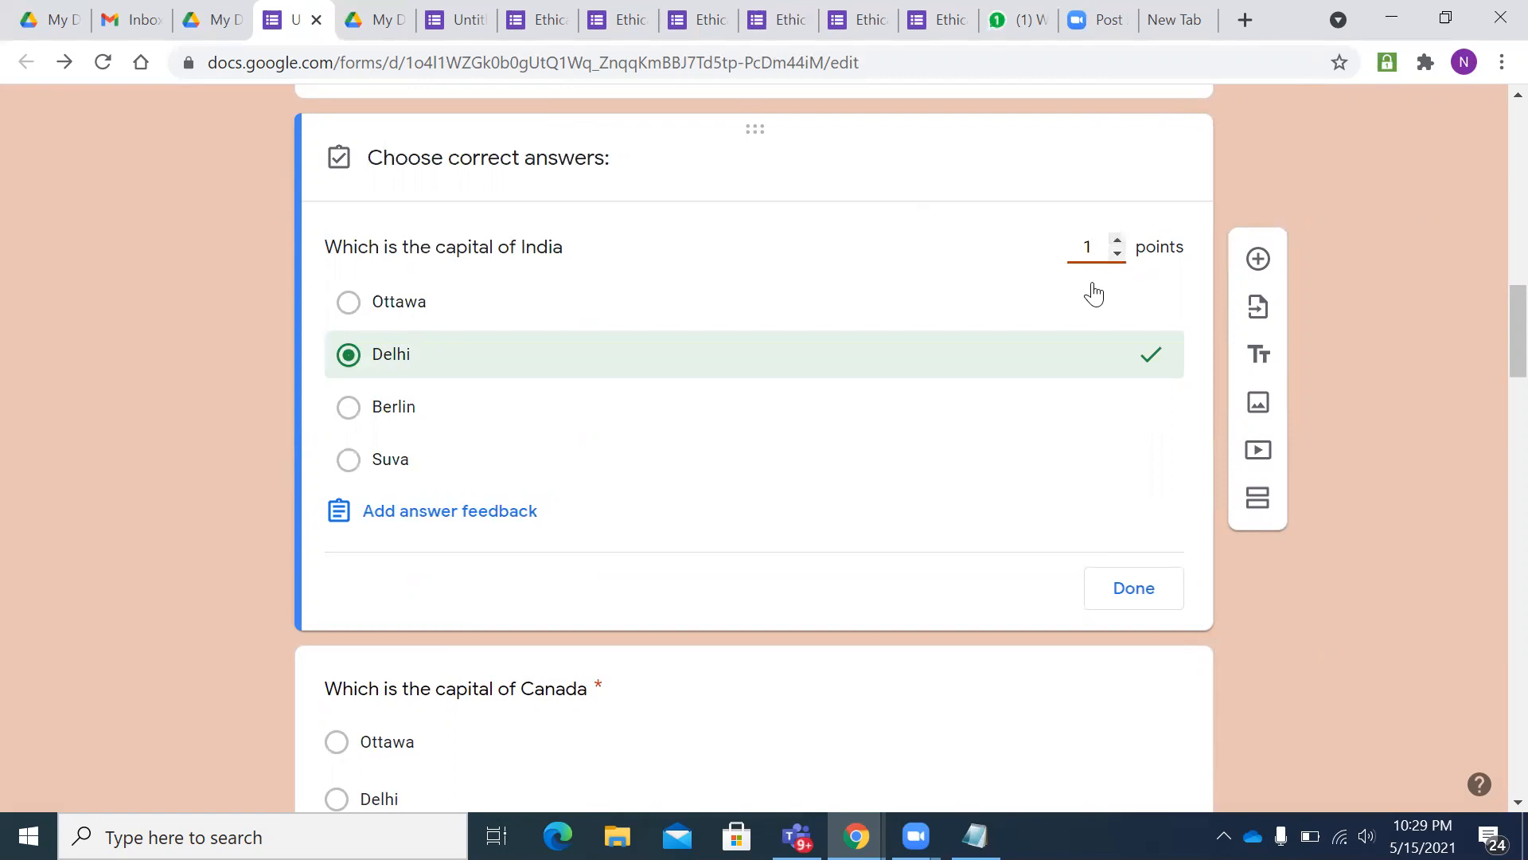
- Mark Ottawa correct for the Canada question and make it worth 1 point
{"action": "scroll", "coordinate": [785, 346], "scroll_direction": "down", "scroll_amount": 4}
{"action": "left_click", "coordinate": [399, 334]}
{"action": "scroll", "coordinate": [536, 342], "scroll_direction": "down", "scroll_amount": 1}
{"action": "scroll", "coordinate": [542, 355], "scroll_direction": "up", "scroll_amount": 3}
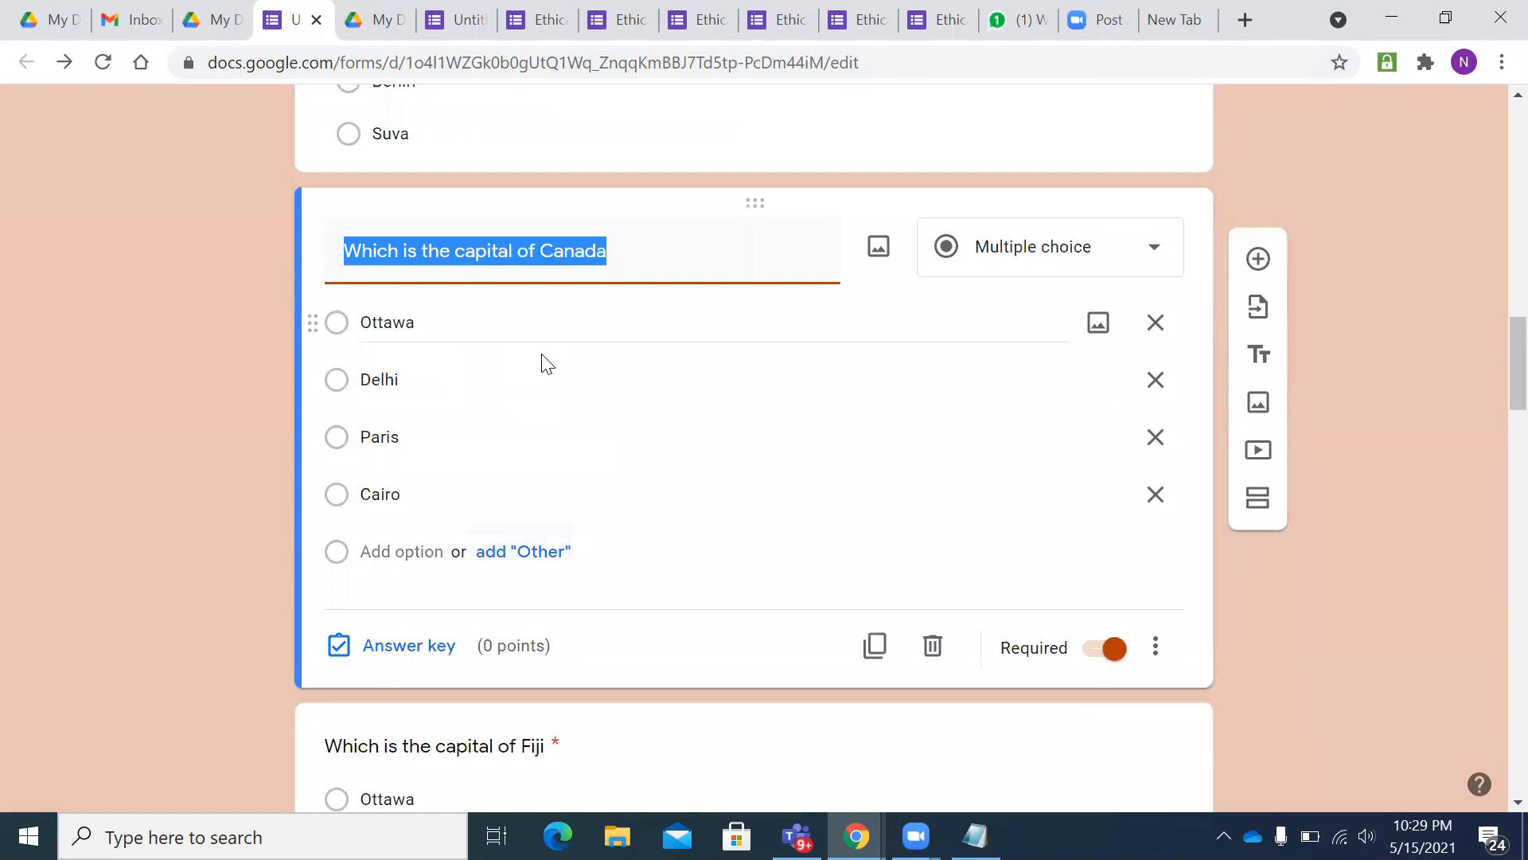
{"action": "left_click", "coordinate": [373, 326]}
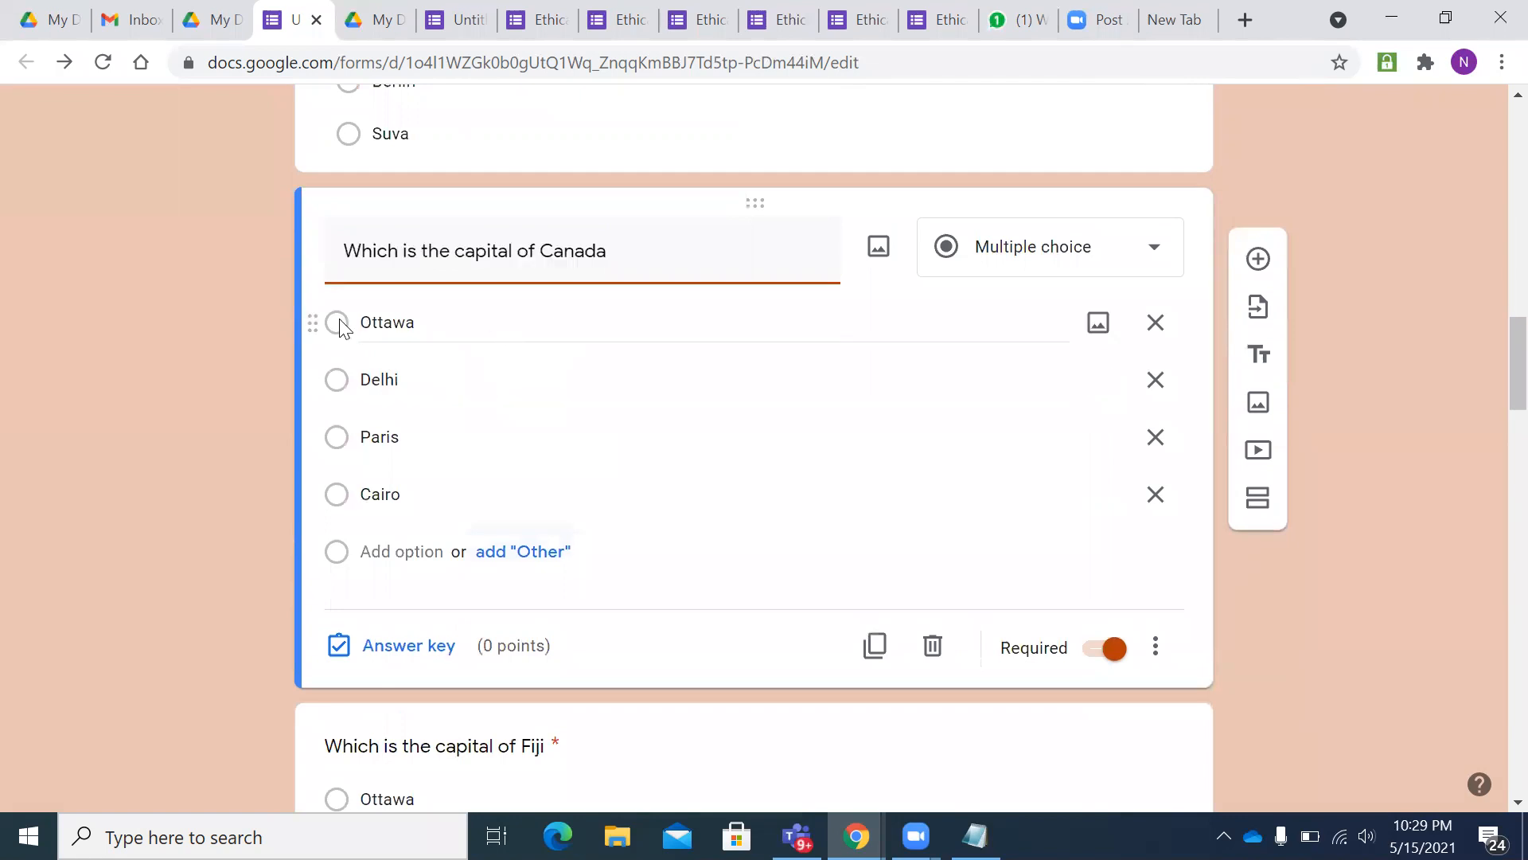
{"action": "left_click", "coordinate": [396, 647]}
{"action": "left_click", "coordinate": [373, 381]}
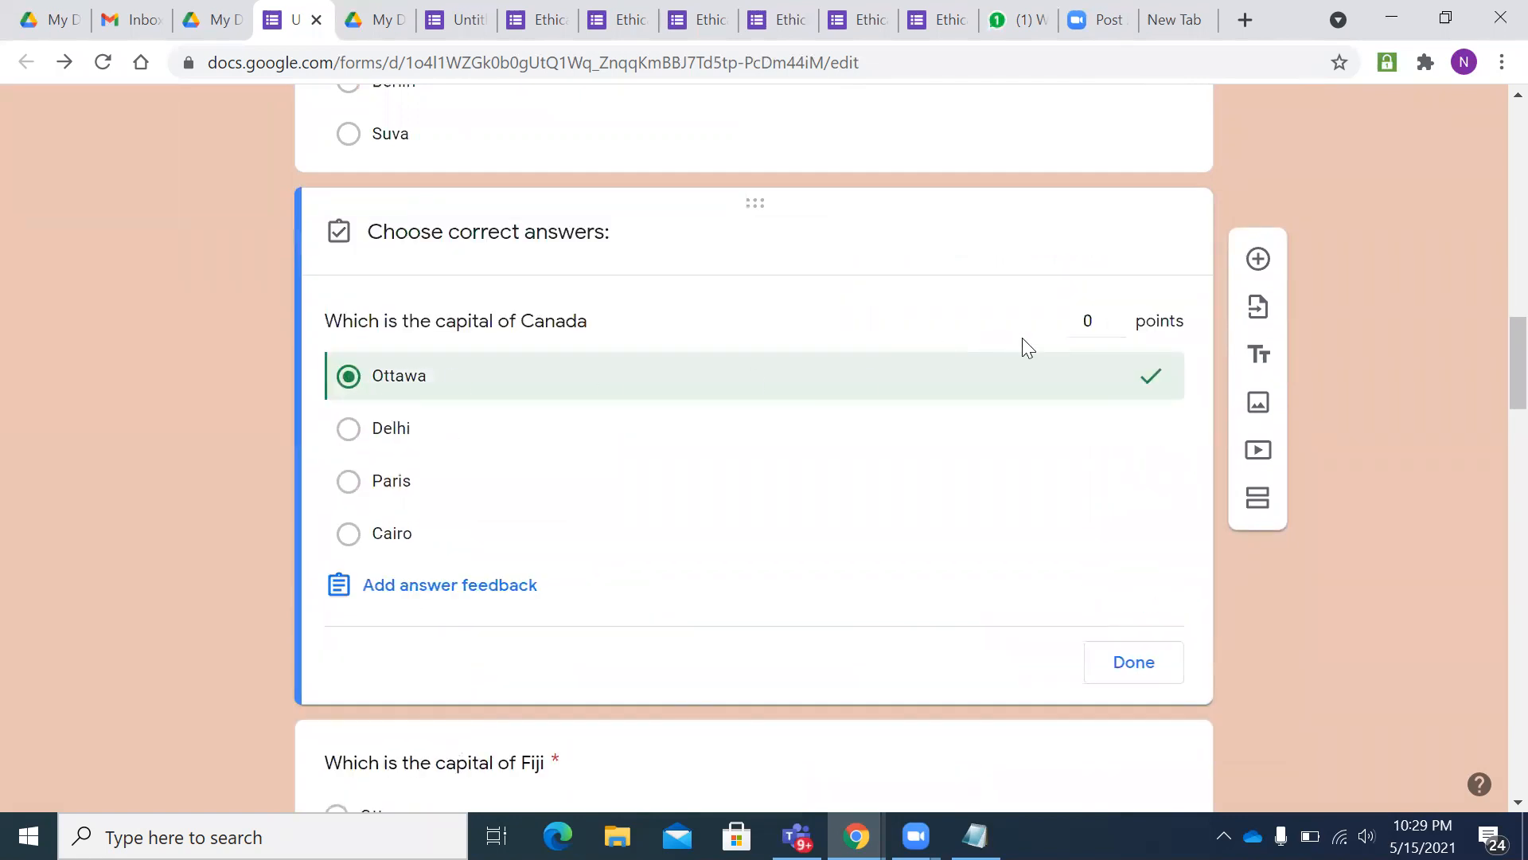
{"action": "left_click", "coordinate": [1116, 315]}
- Mark Suva as the correct answer for the Fiji capital question
{"action": "scroll", "coordinate": [955, 399], "scroll_direction": "down", "scroll_amount": 6}
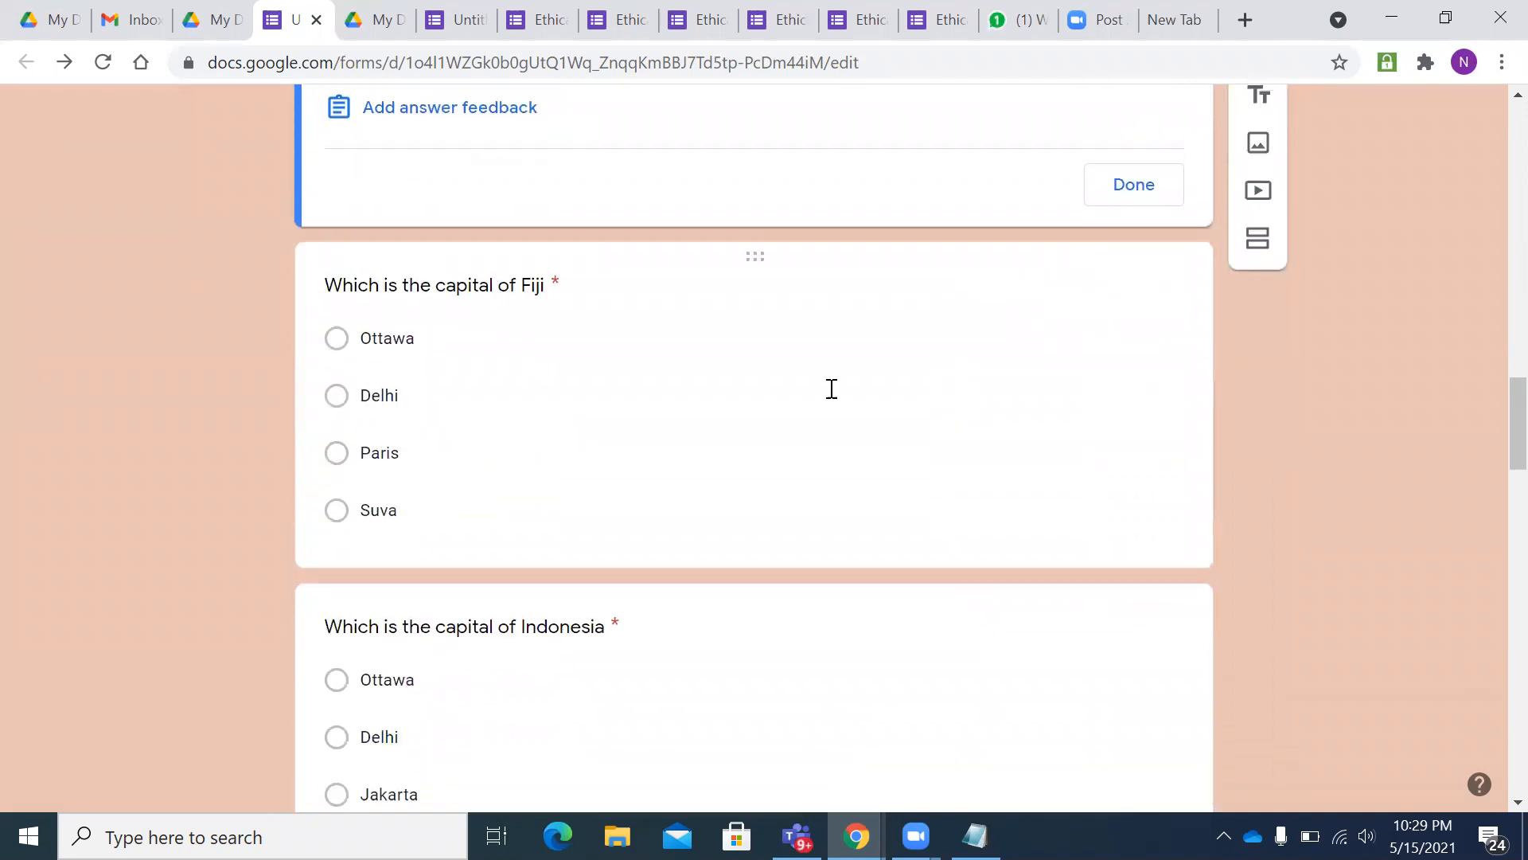
{"action": "left_click", "coordinate": [447, 313]}
{"action": "scroll", "coordinate": [517, 382], "scroll_direction": "down", "scroll_amount": 3}
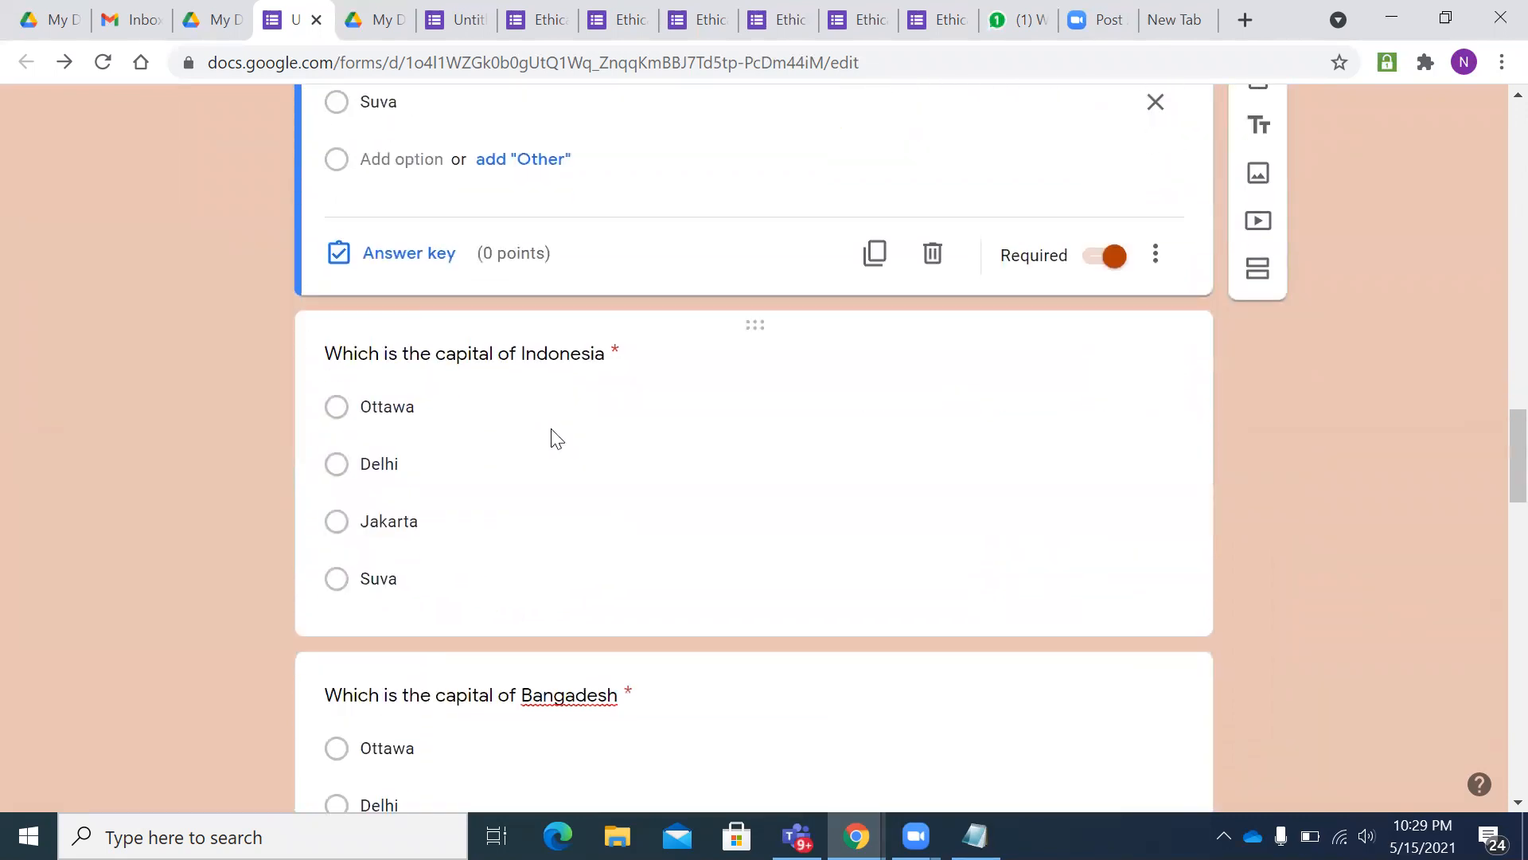
{"action": "left_click", "coordinate": [427, 452]}
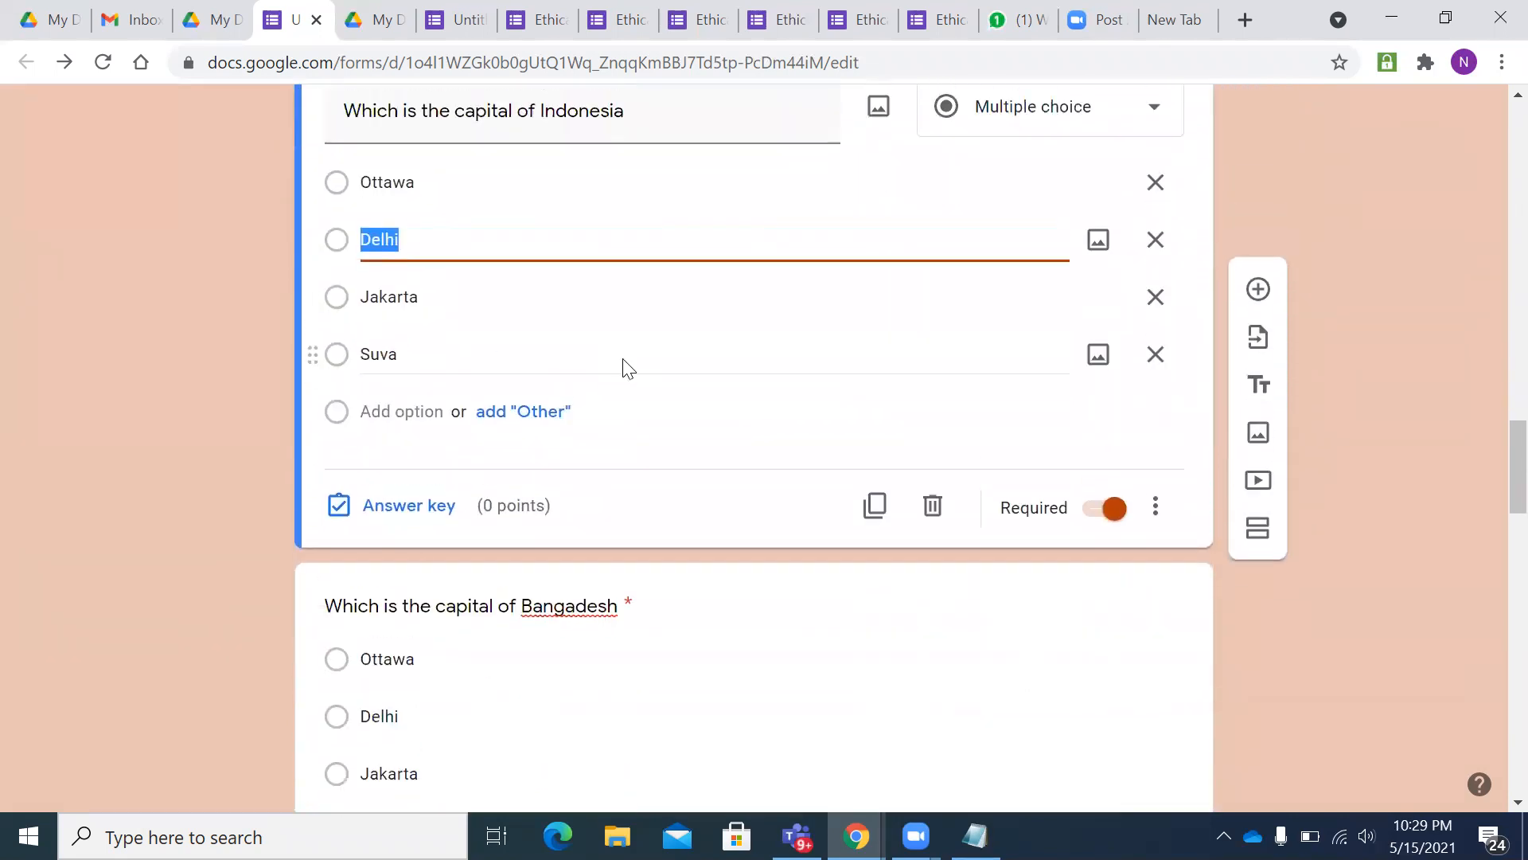
{"action": "scroll", "coordinate": [625, 363], "scroll_direction": "up", "scroll_amount": 8}
{"action": "left_click", "coordinate": [443, 470]}
{"action": "scroll", "coordinate": [473, 476], "scroll_direction": "down", "scroll_amount": 3}
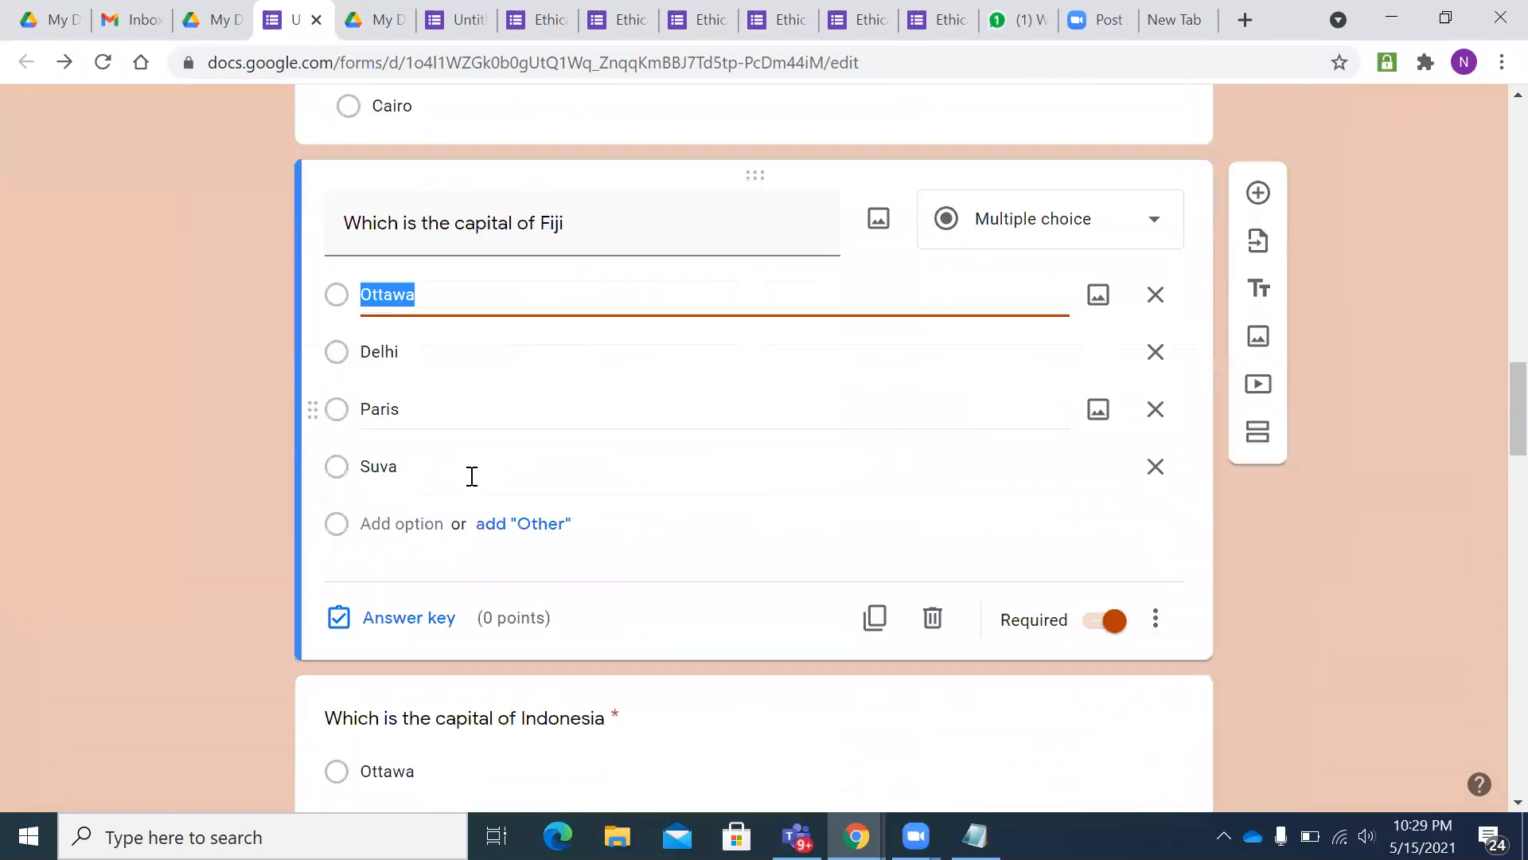
{"action": "left_click", "coordinate": [403, 616]}
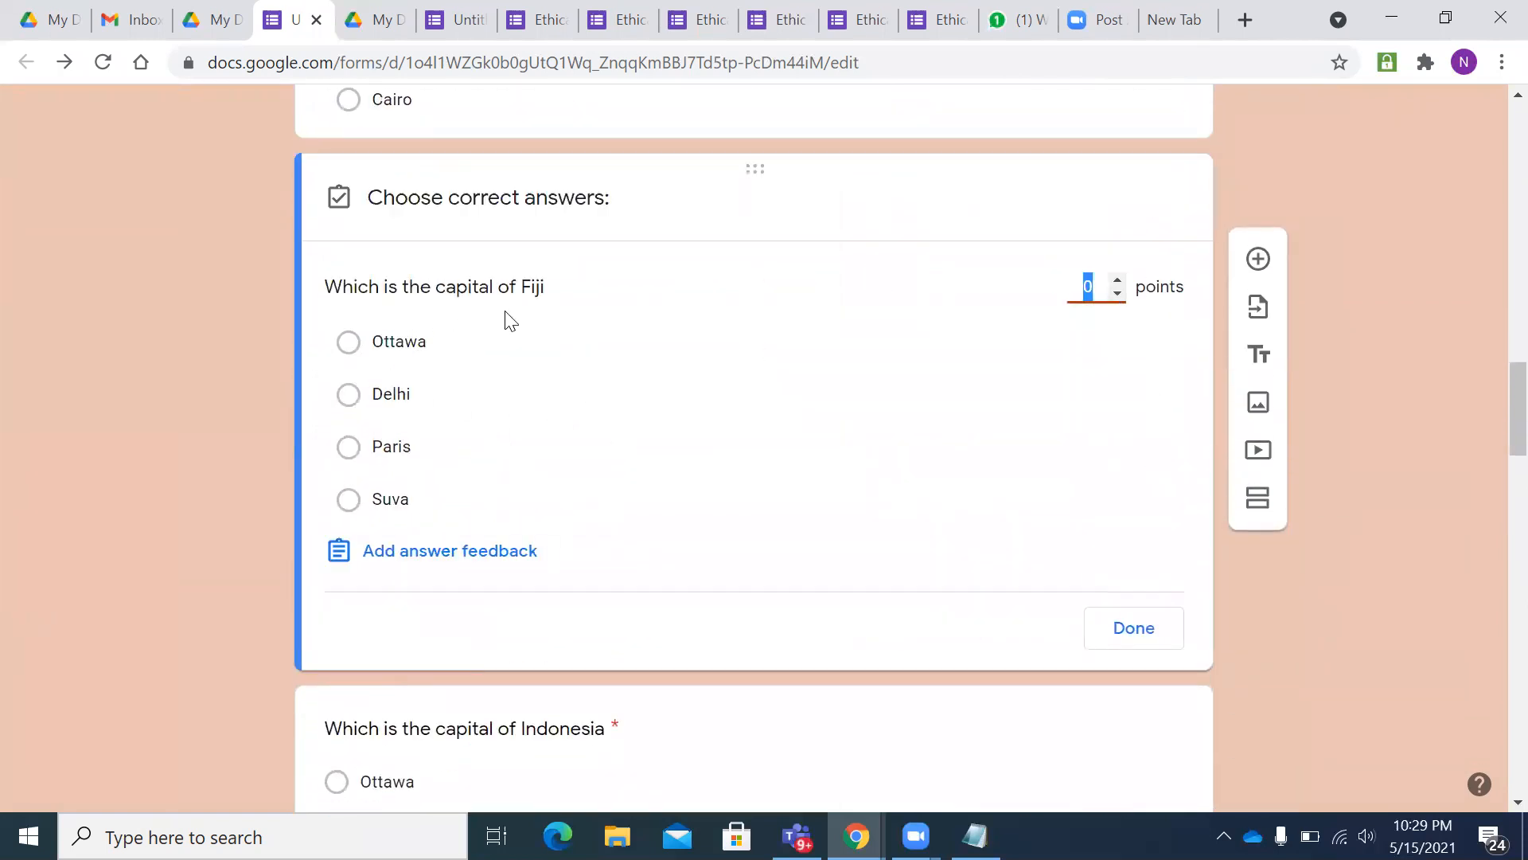
{"action": "left_click", "coordinate": [350, 501]}
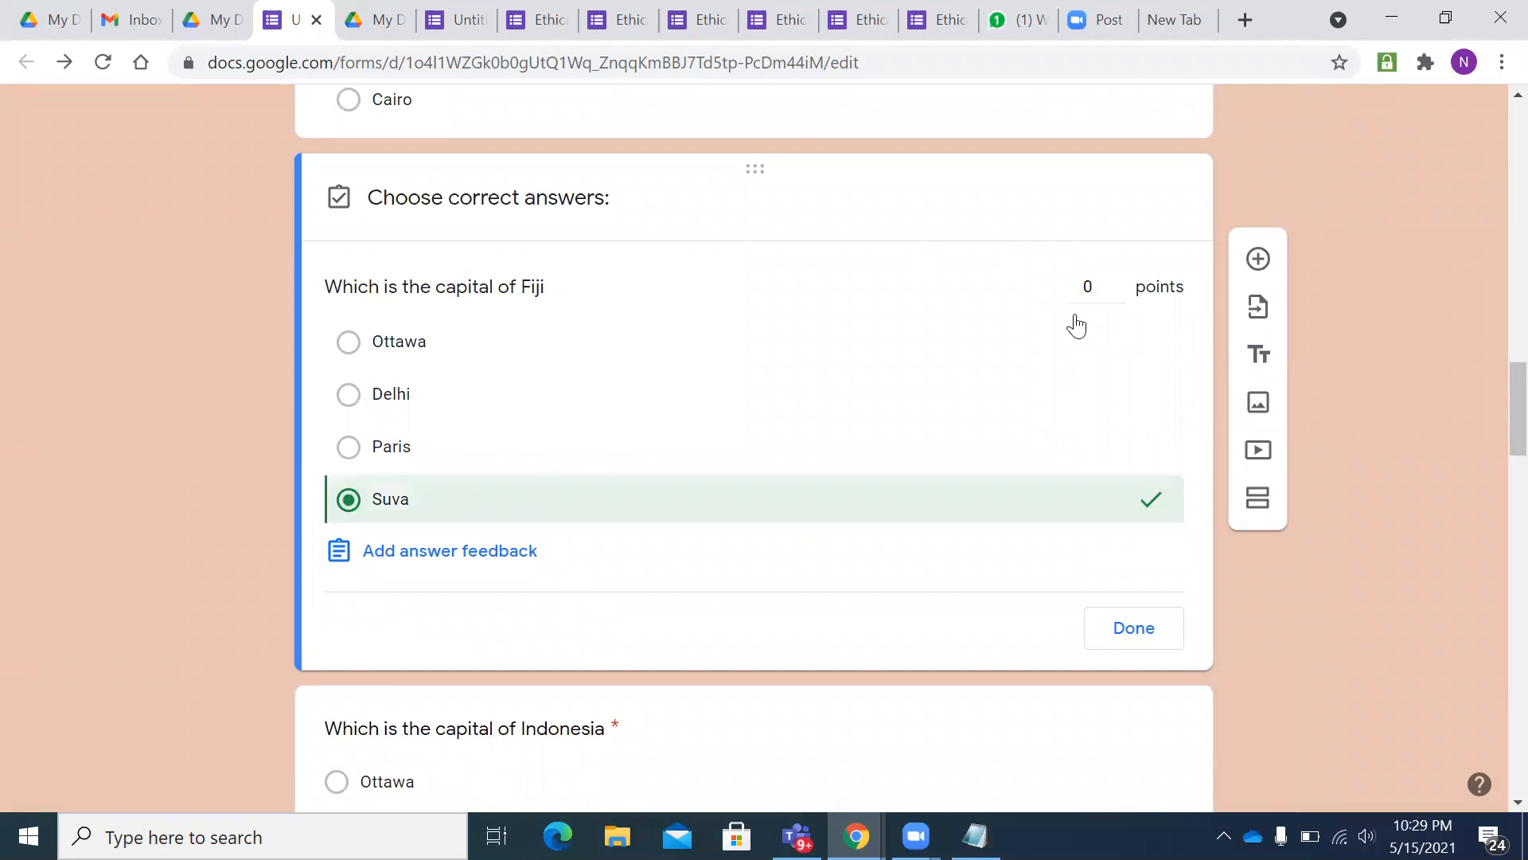
- Mark Jakarta as the correct answer for the Indonesia capital question
{"action": "scroll", "coordinate": [942, 433], "scroll_direction": "down", "scroll_amount": 4}
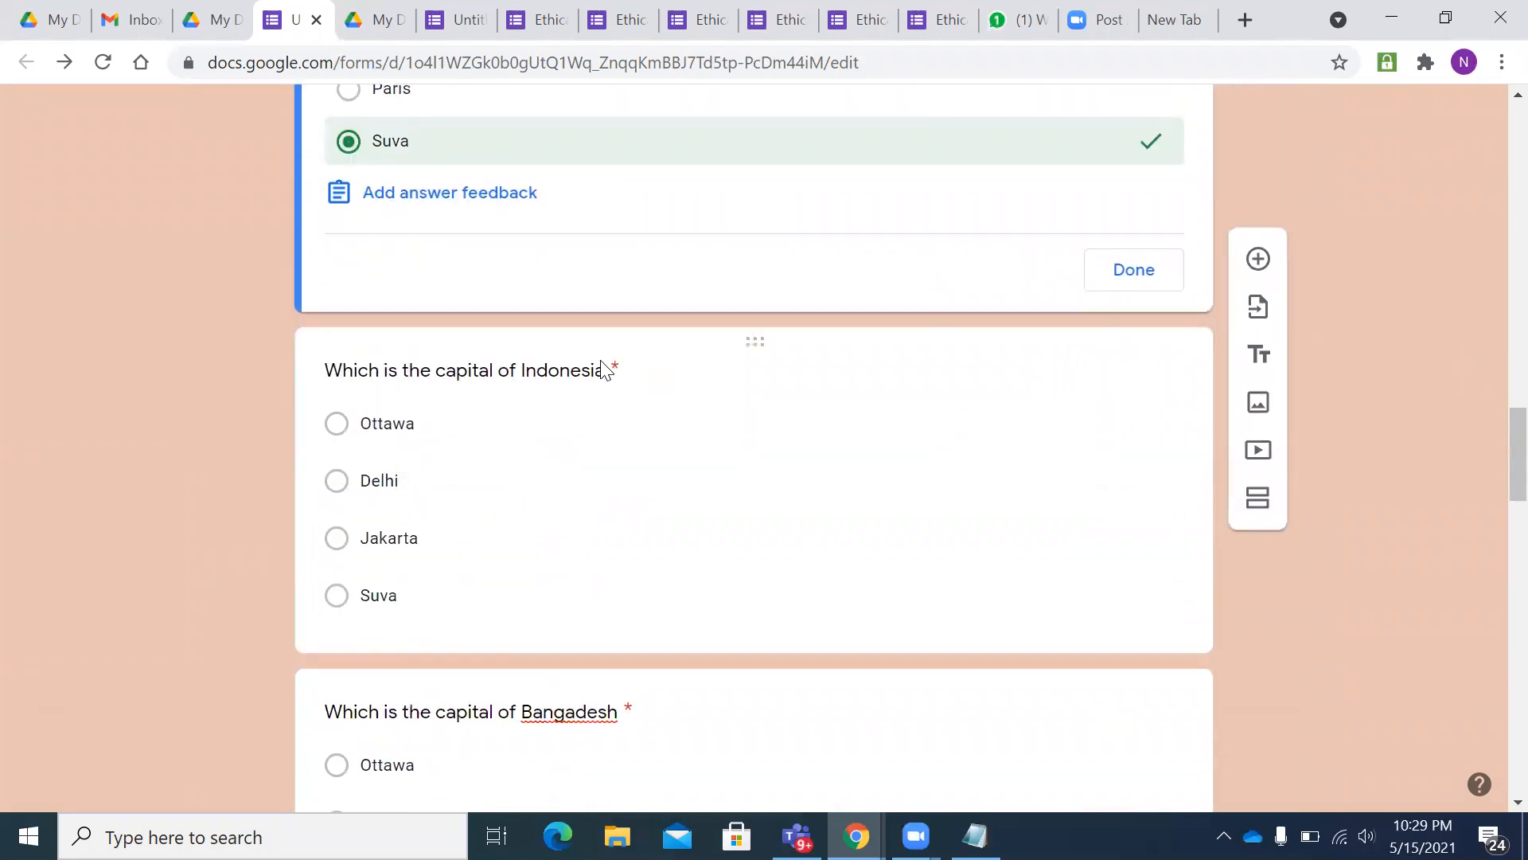
{"action": "left_click", "coordinate": [503, 408]}
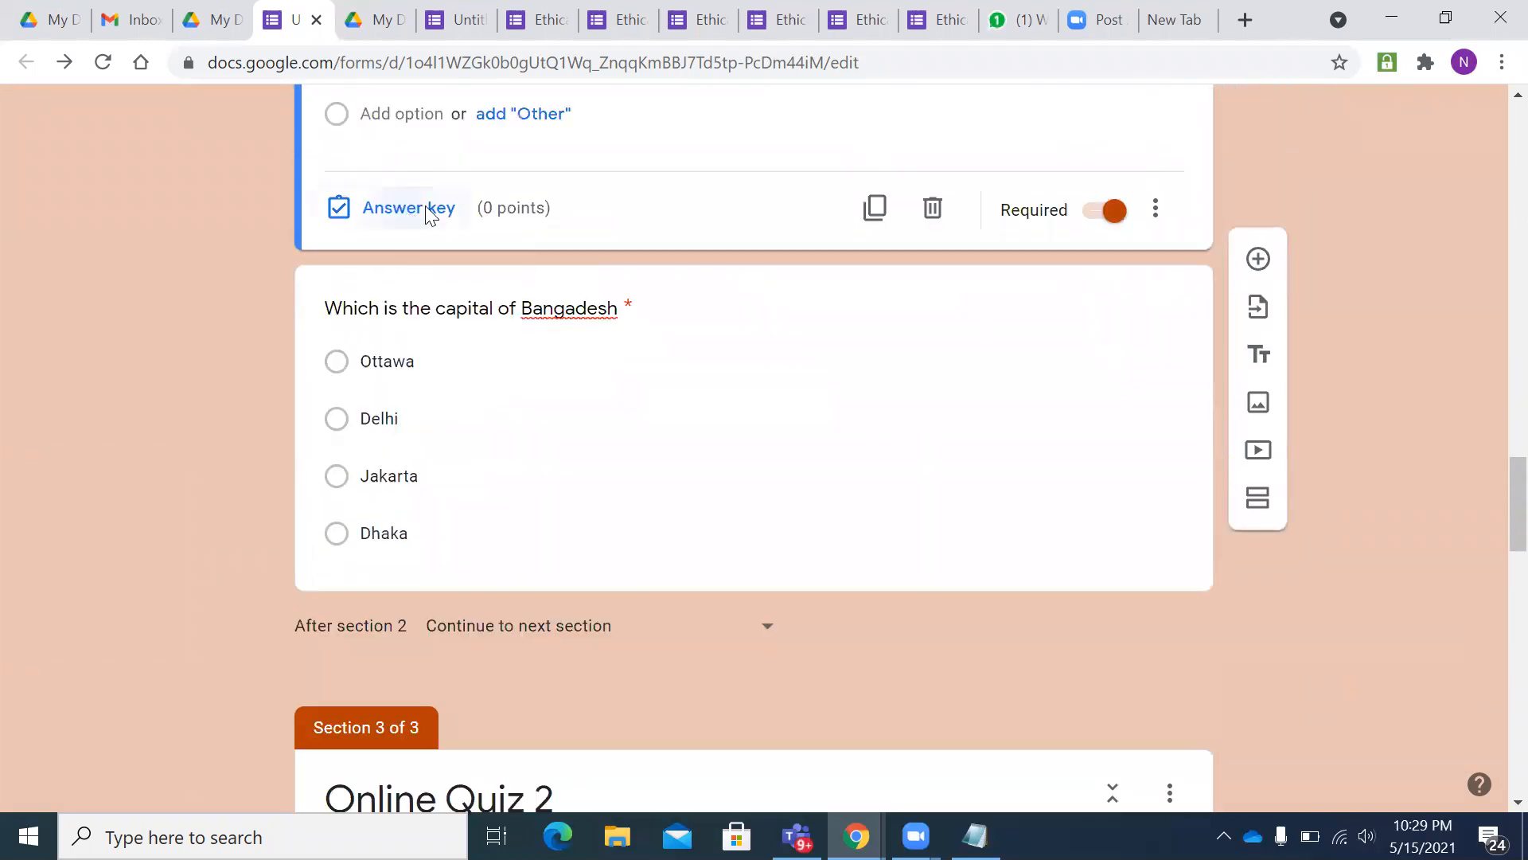
{"action": "left_click", "coordinate": [422, 208]}
{"action": "scroll", "coordinate": [643, 342], "scroll_direction": "down", "scroll_amount": 2}
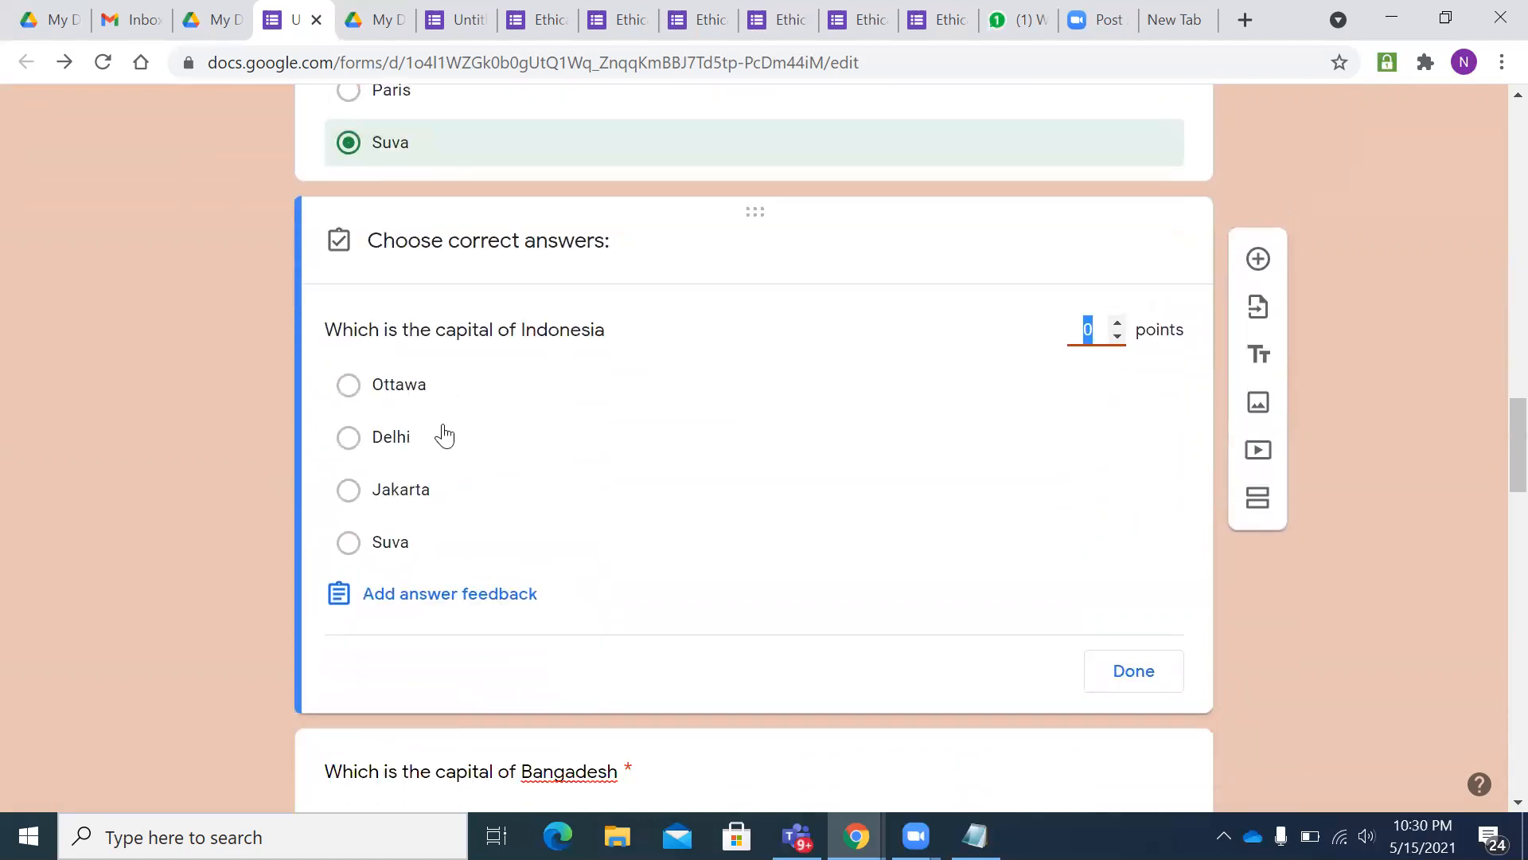
{"action": "left_click", "coordinate": [354, 502]}
{"action": "left_click", "coordinate": [1117, 324]}
{"action": "scroll", "coordinate": [789, 447], "scroll_direction": "down", "scroll_amount": 5}
{"action": "left_click", "coordinate": [496, 345]}
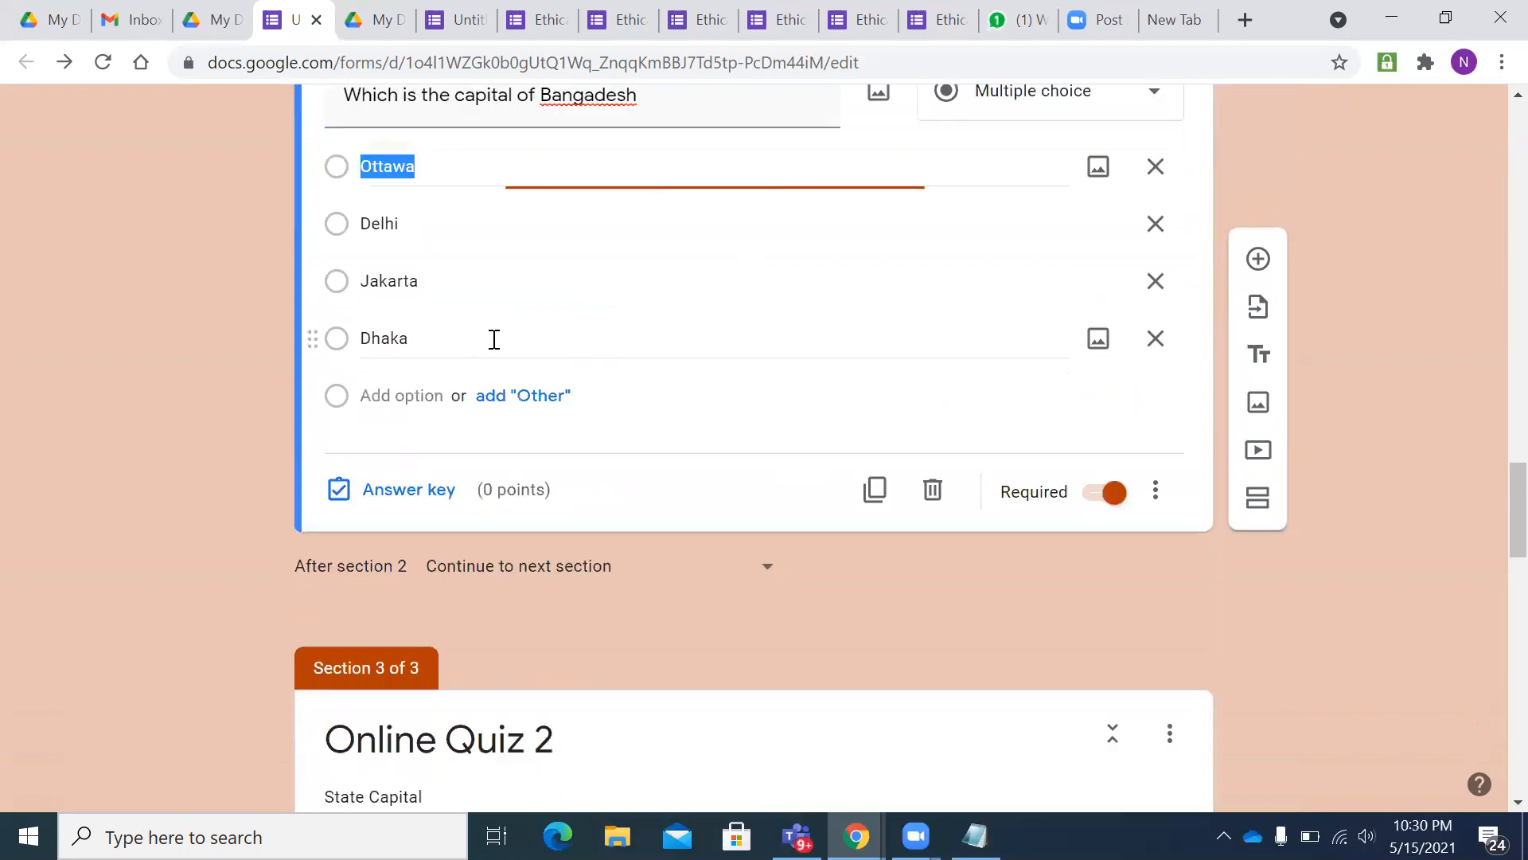
{"action": "scroll", "coordinate": [624, 393], "scroll_direction": "down", "scroll_amount": 3}
{"action": "scroll", "coordinate": [624, 393], "scroll_direction": "down", "scroll_amount": 3}
- Mark Dhaka as the correct answer for the Bangladesh question
{"action": "scroll", "coordinate": [517, 398], "scroll_direction": "up", "scroll_amount": 7}
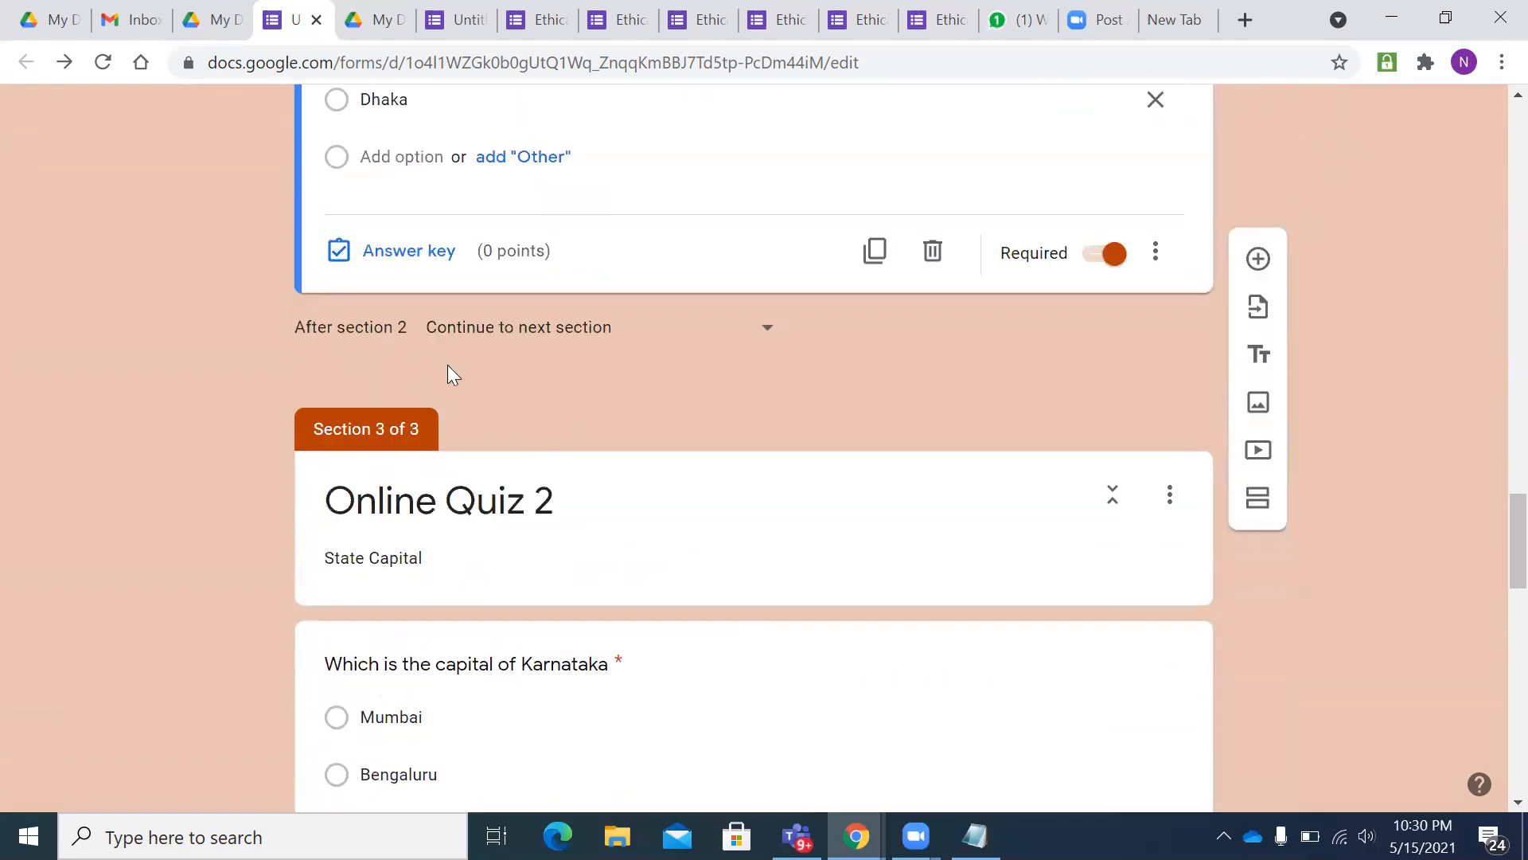
{"action": "left_click", "coordinate": [400, 491]}
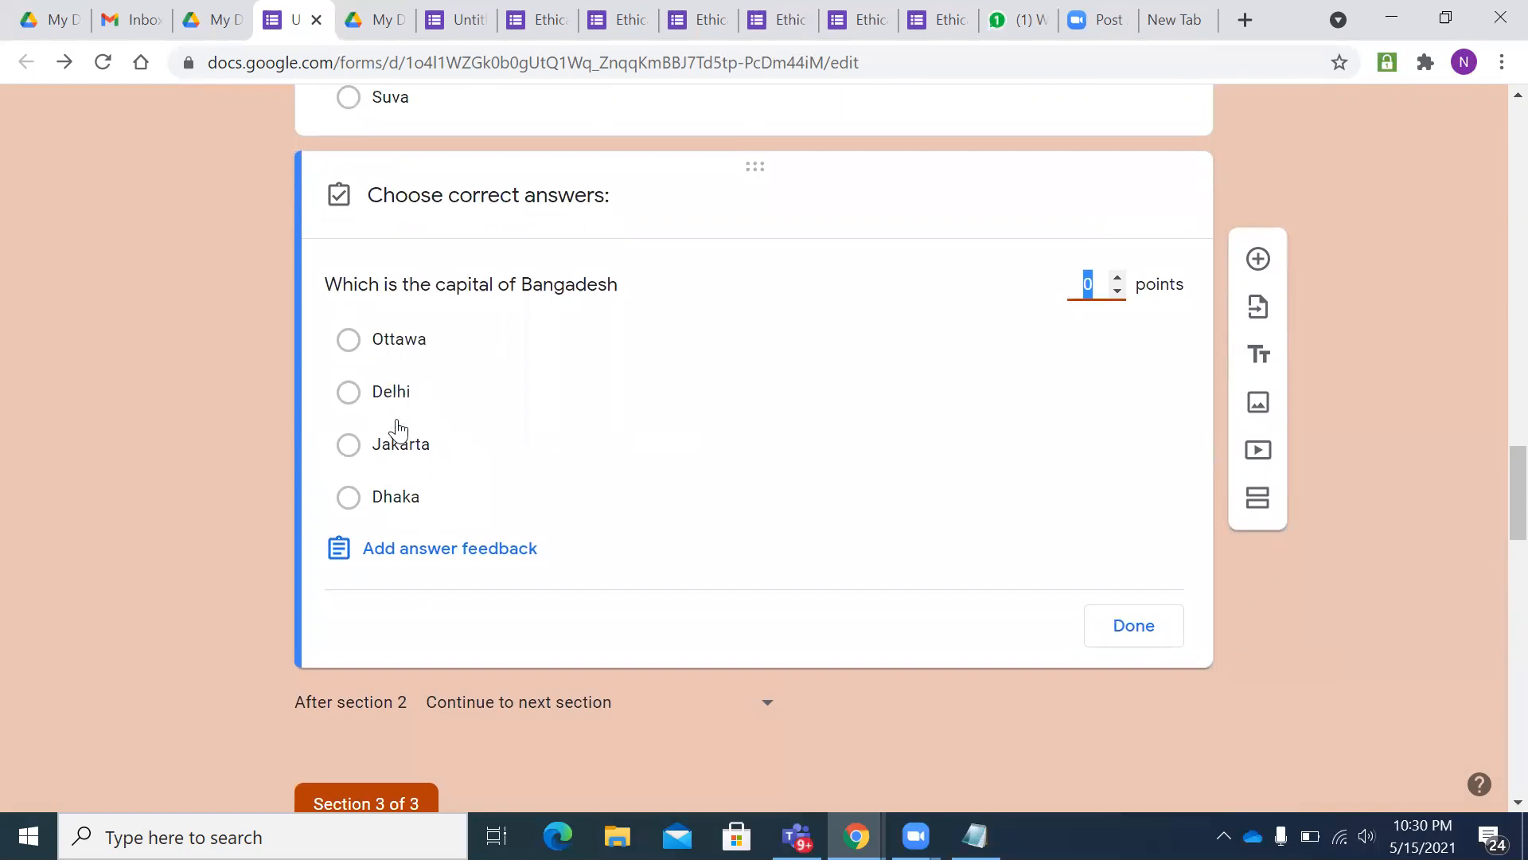
{"action": "left_click", "coordinate": [394, 500]}
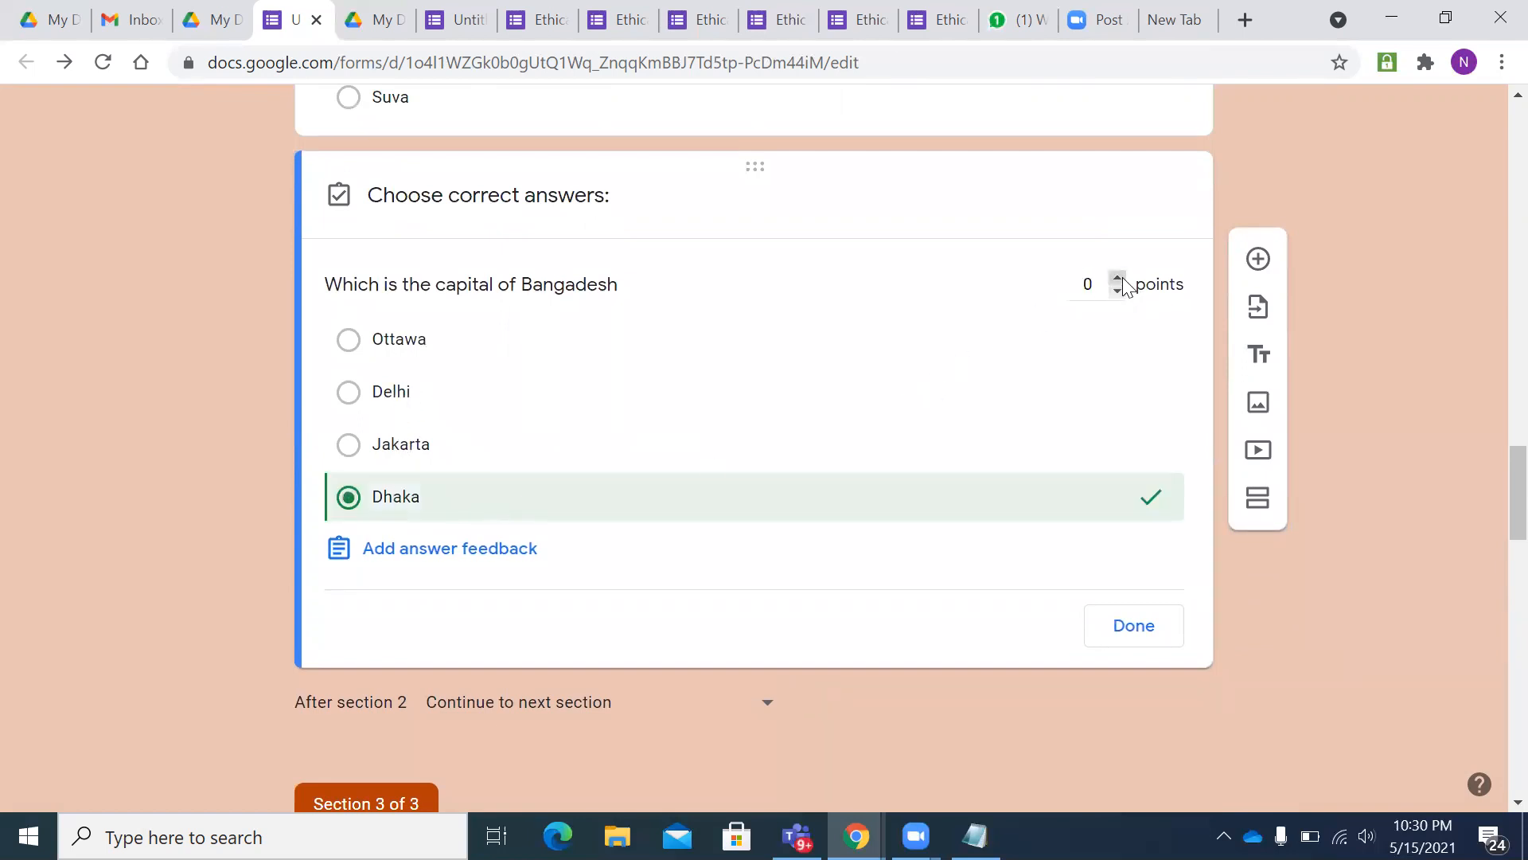
{"action": "scroll", "coordinate": [1018, 390], "scroll_direction": "down", "scroll_amount": 10}
{"action": "scroll", "coordinate": [1000, 361], "scroll_direction": "up", "scroll_amount": 3}
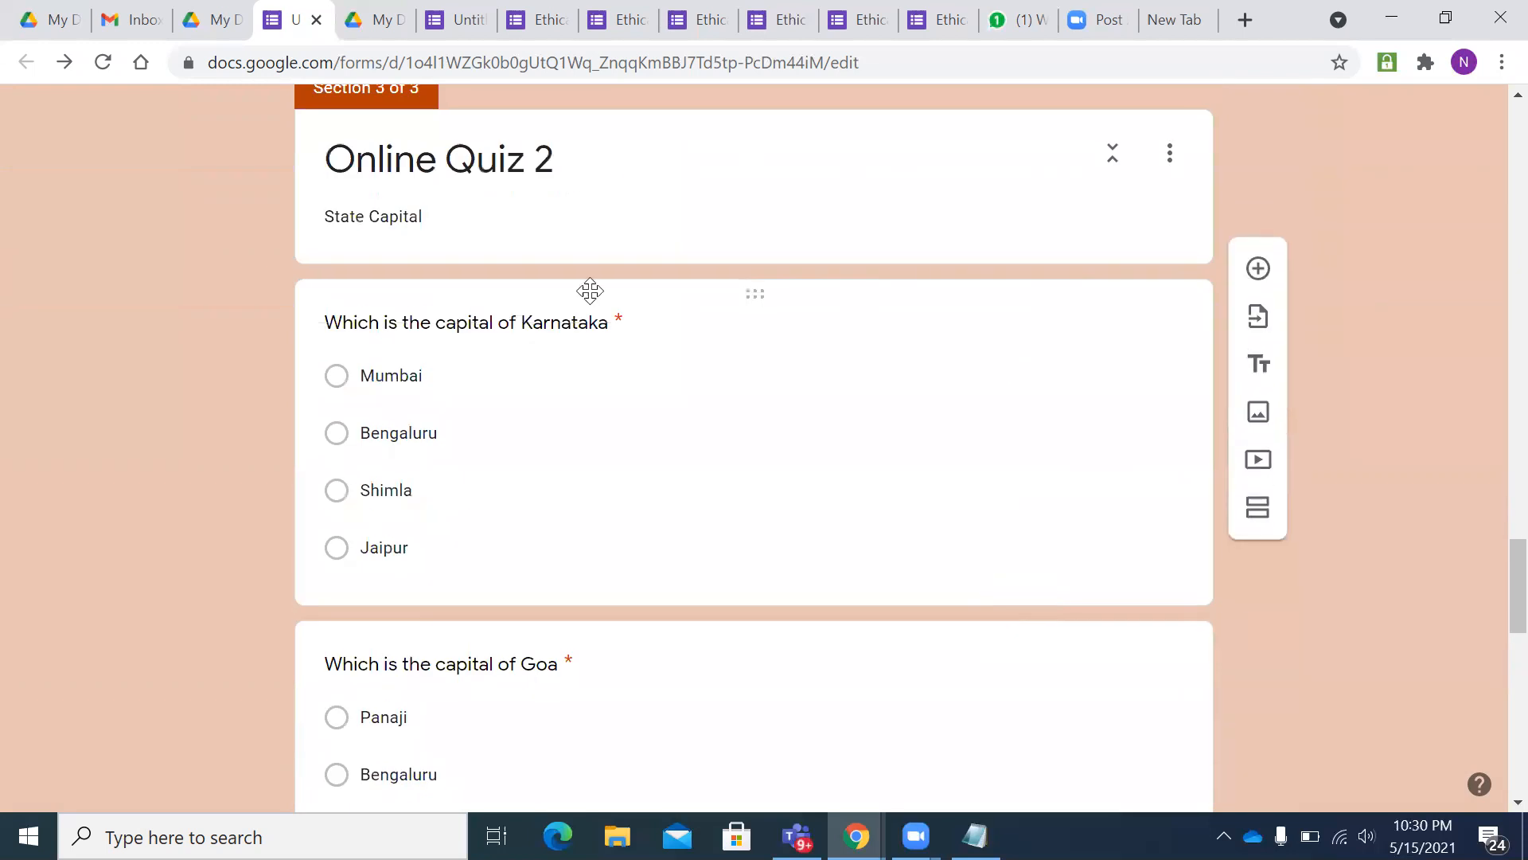
- Mark Bengaluru as the correct answer for the Karnataka question
{"action": "left_click", "coordinate": [574, 372]}
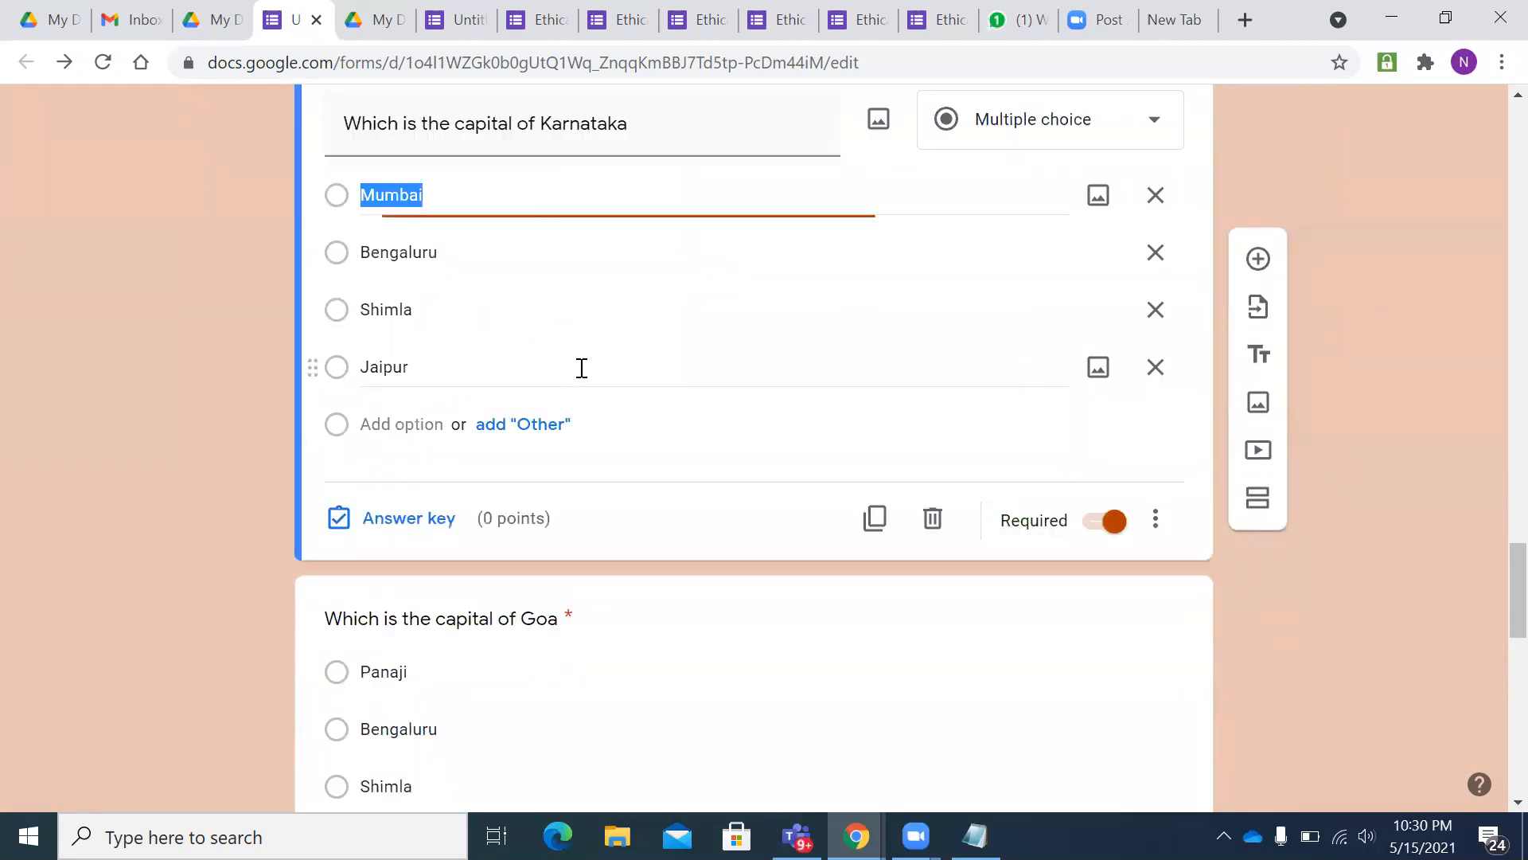
{"action": "scroll", "coordinate": [389, 325], "scroll_direction": "down", "scroll_amount": 3}
{"action": "left_click", "coordinate": [395, 285]}
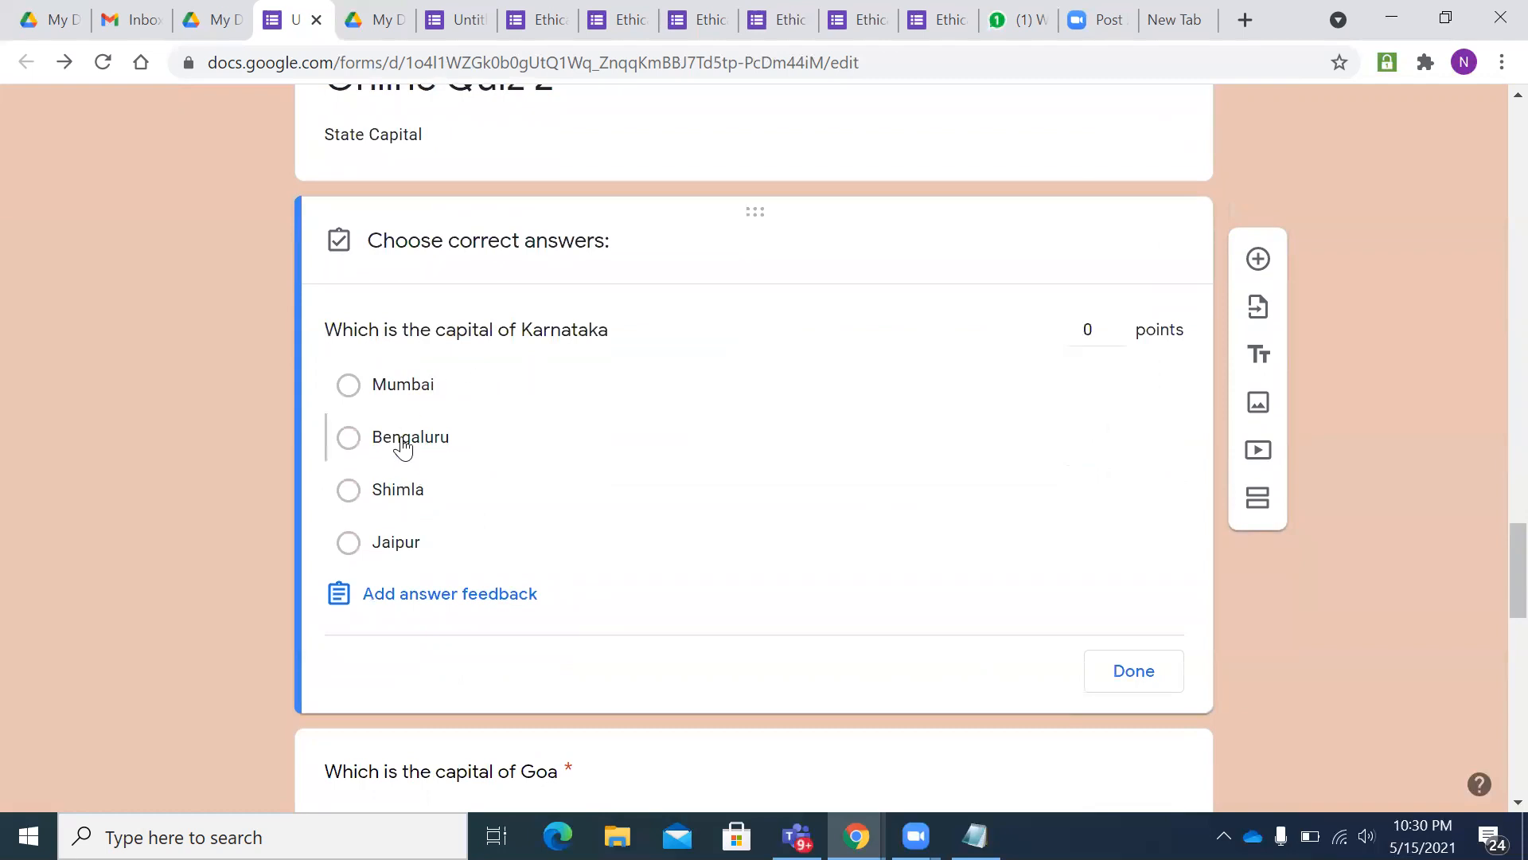
{"action": "left_click", "coordinate": [402, 440]}
{"action": "scroll", "coordinate": [668, 406], "scroll_direction": "down", "scroll_amount": 3}
{"action": "scroll", "coordinate": [1035, 318], "scroll_direction": "up", "scroll_amount": 1}
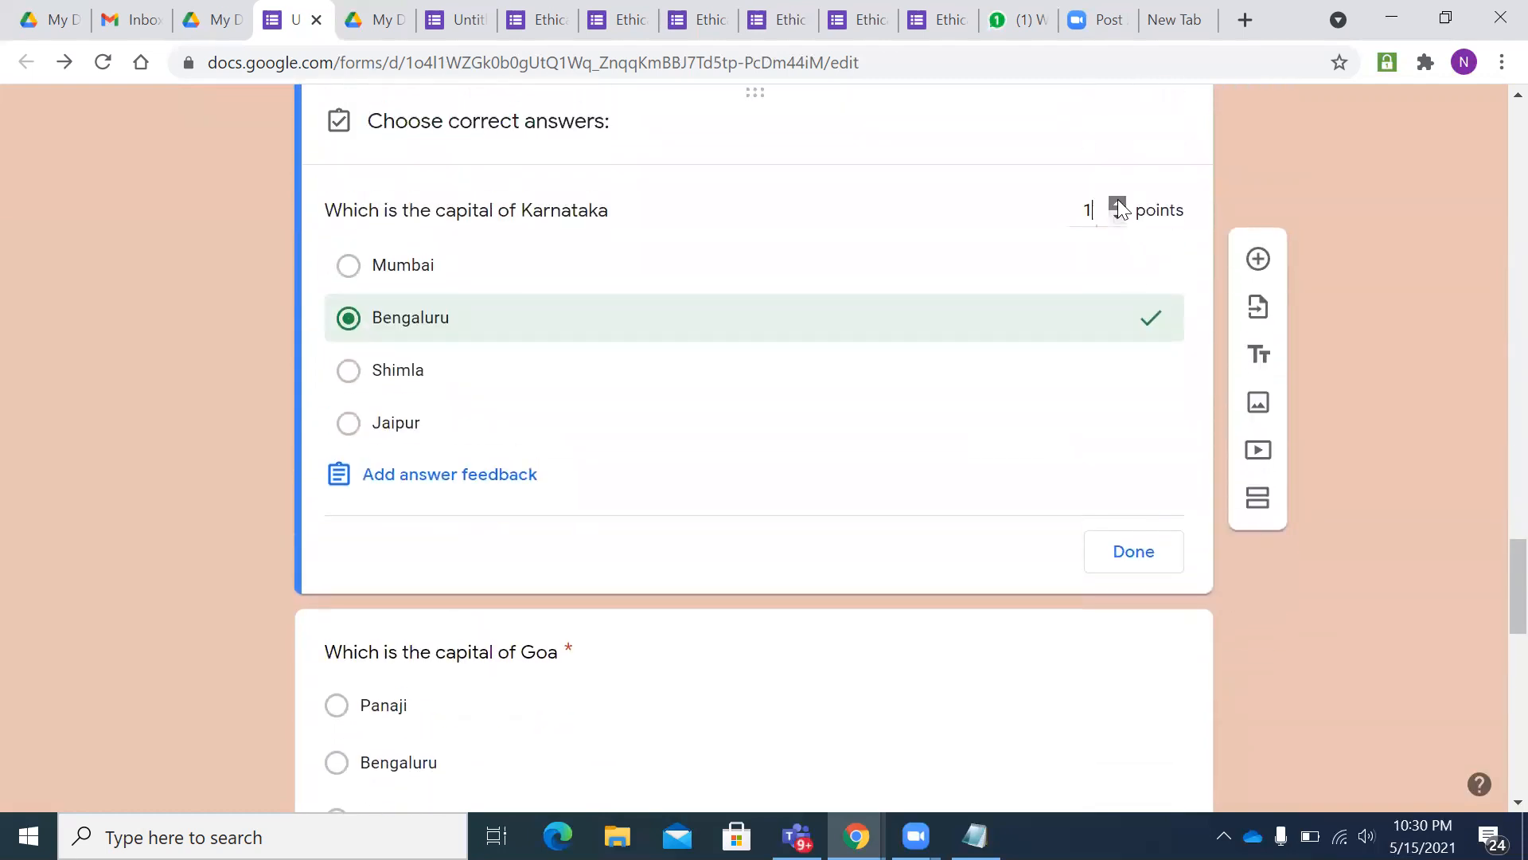
{"action": "scroll", "coordinate": [788, 403], "scroll_direction": "down", "scroll_amount": 4}
- Mark Panaji correct for the Goa question, worth 1 point
{"action": "left_click", "coordinate": [601, 382]}
{"action": "scroll", "coordinate": [553, 375], "scroll_direction": "down", "scroll_amount": 3}
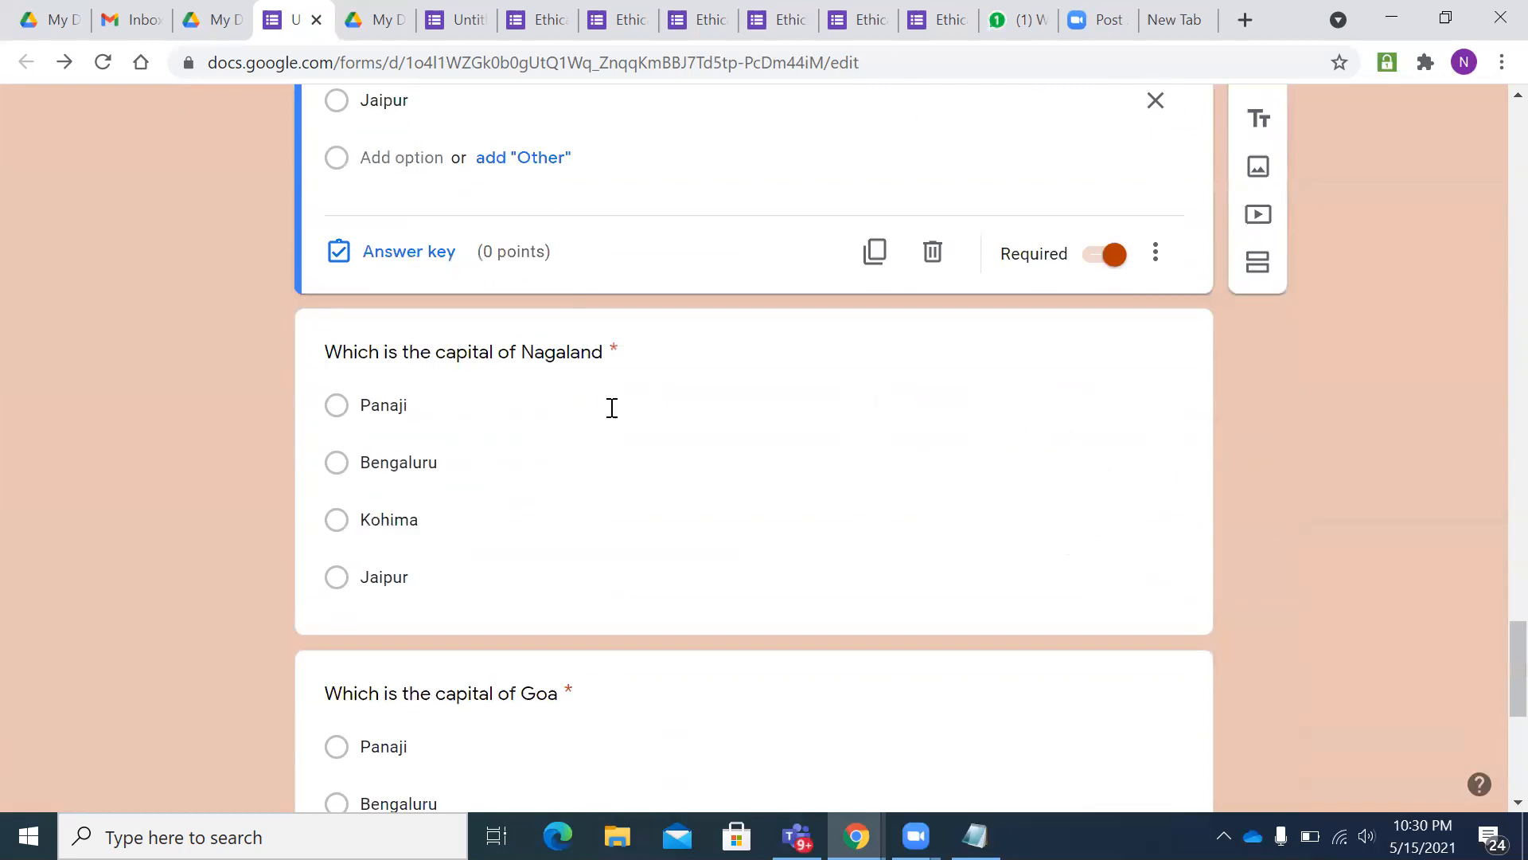
{"action": "scroll", "coordinate": [612, 408], "scroll_direction": "up", "scroll_amount": 5}
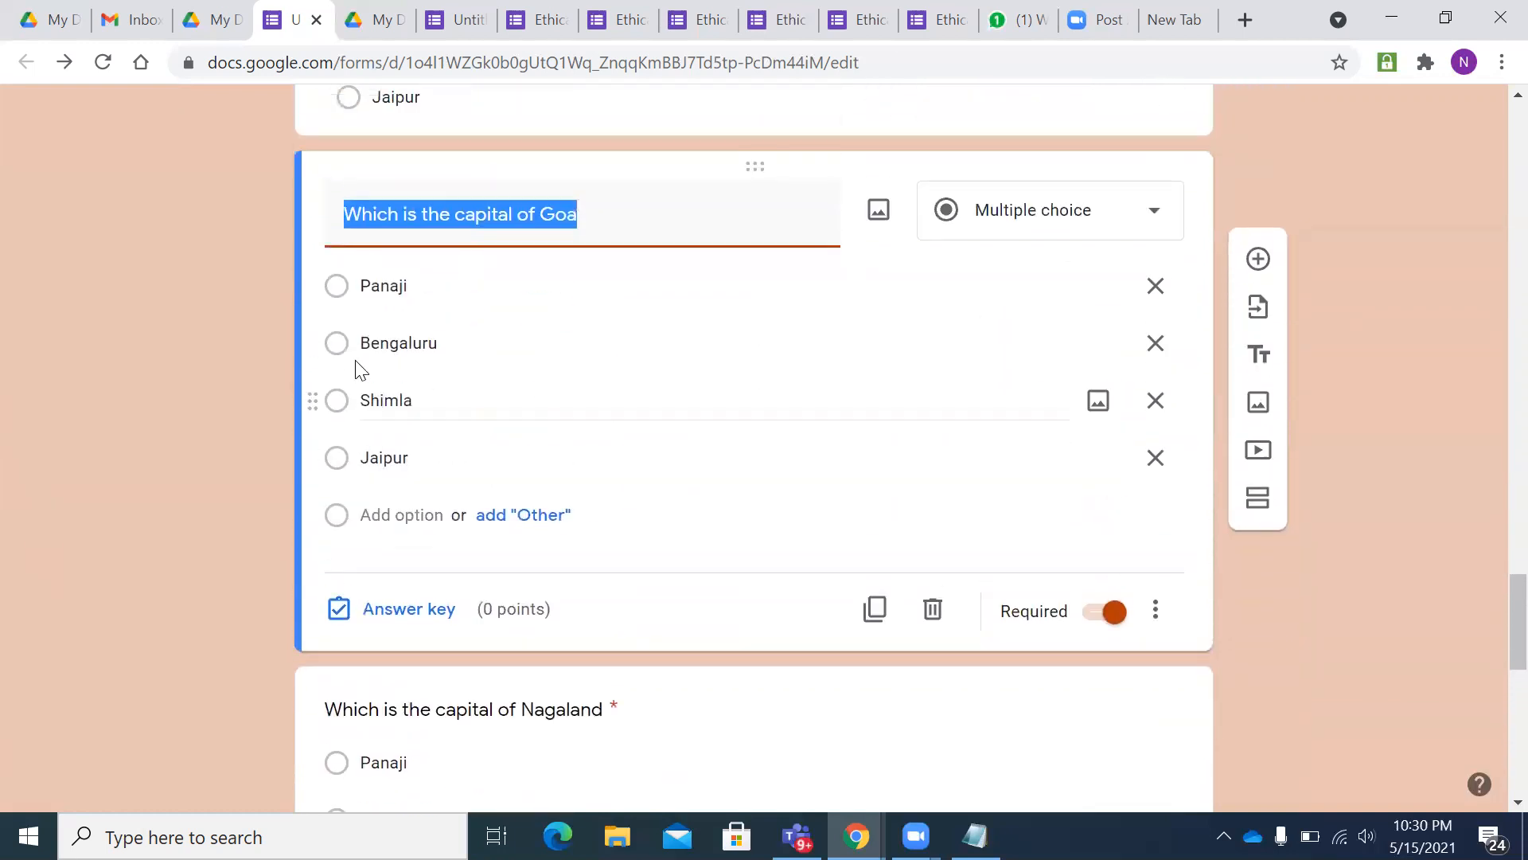
{"action": "left_click", "coordinate": [363, 289]}
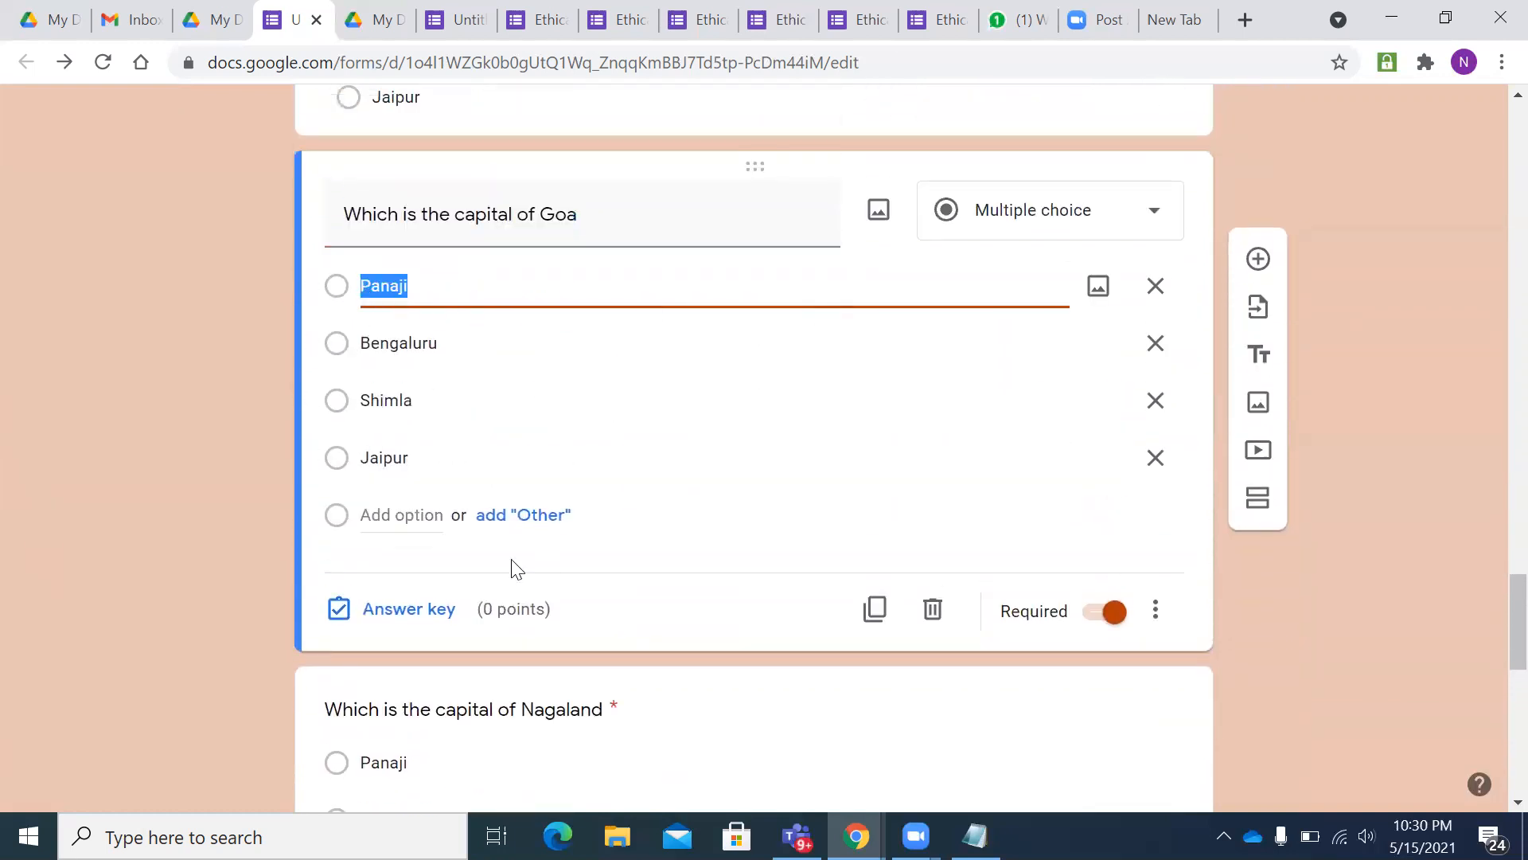
{"action": "left_click", "coordinate": [394, 611]}
{"action": "left_click", "coordinate": [348, 339]}
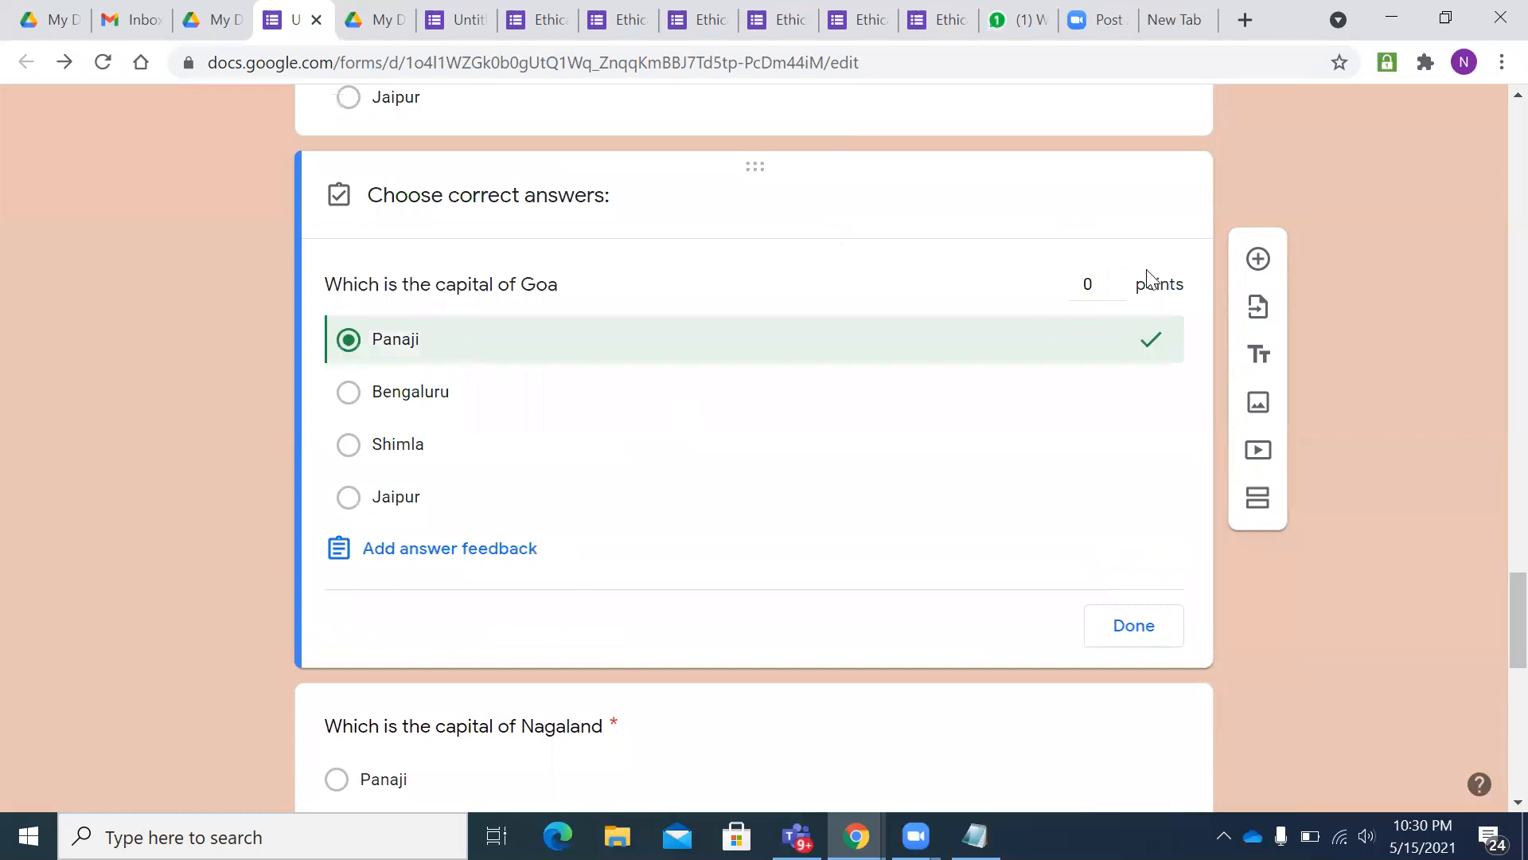
{"action": "left_click", "coordinate": [1116, 280]}
{"action": "scroll", "coordinate": [889, 393], "scroll_direction": "down", "scroll_amount": 4}
- Mark Kohima correct for the Nagaland question, worth 1 point
{"action": "left_click", "coordinate": [556, 355]}
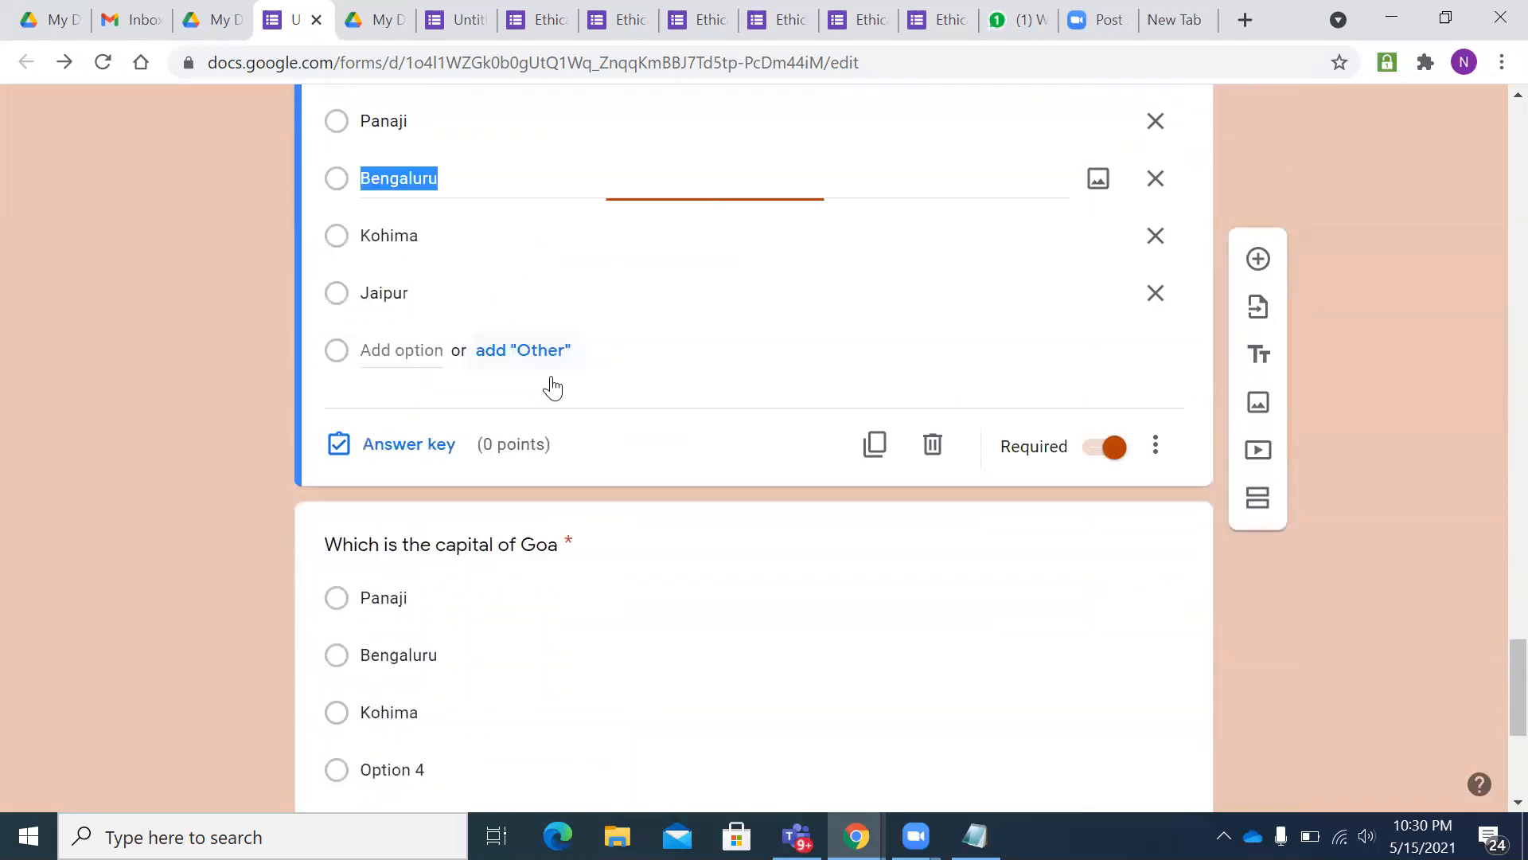
{"action": "scroll", "coordinate": [549, 379], "scroll_direction": "down", "scroll_amount": 2}
{"action": "left_click", "coordinate": [410, 207]}
{"action": "scroll", "coordinate": [518, 327], "scroll_direction": "up", "scroll_amount": 1}
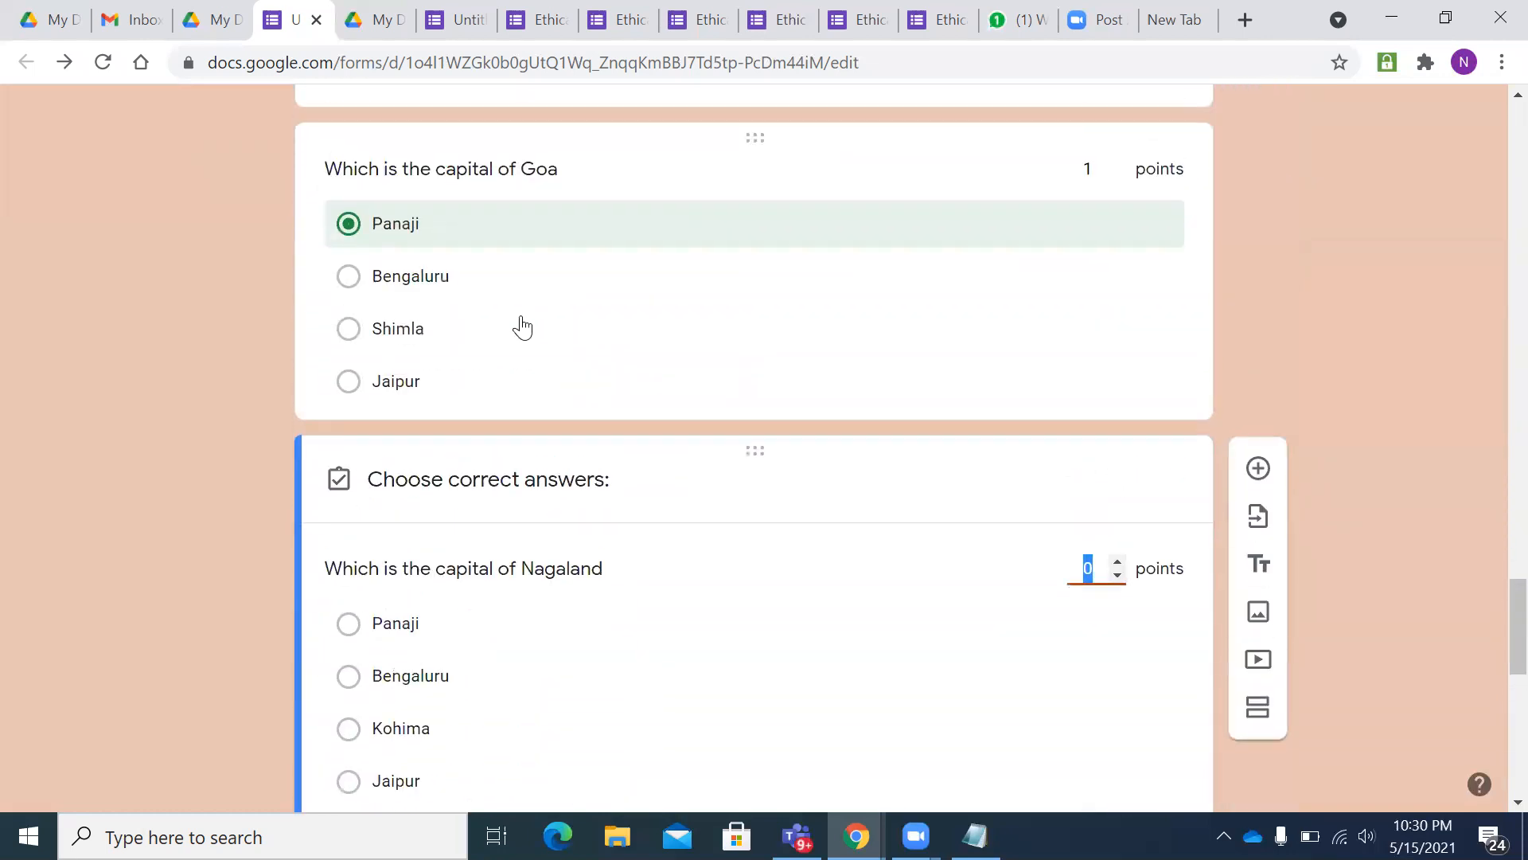
{"action": "scroll", "coordinate": [477, 382], "scroll_direction": "down", "scroll_amount": 2}
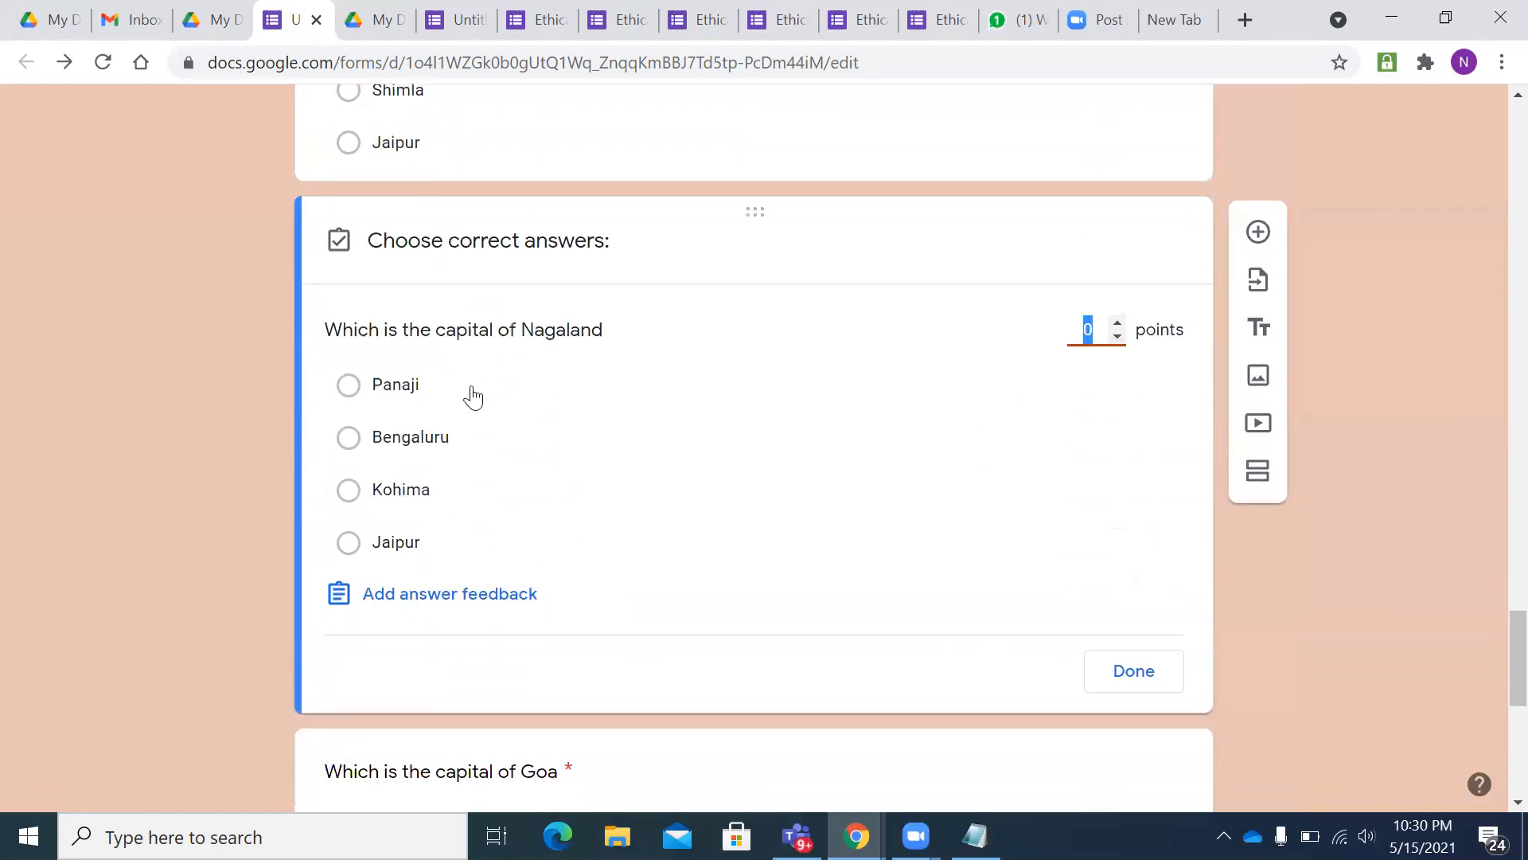
{"action": "left_click", "coordinate": [347, 491]}
{"action": "left_click", "coordinate": [1118, 324]}
{"action": "scroll", "coordinate": [973, 395], "scroll_direction": "down", "scroll_amount": 4}
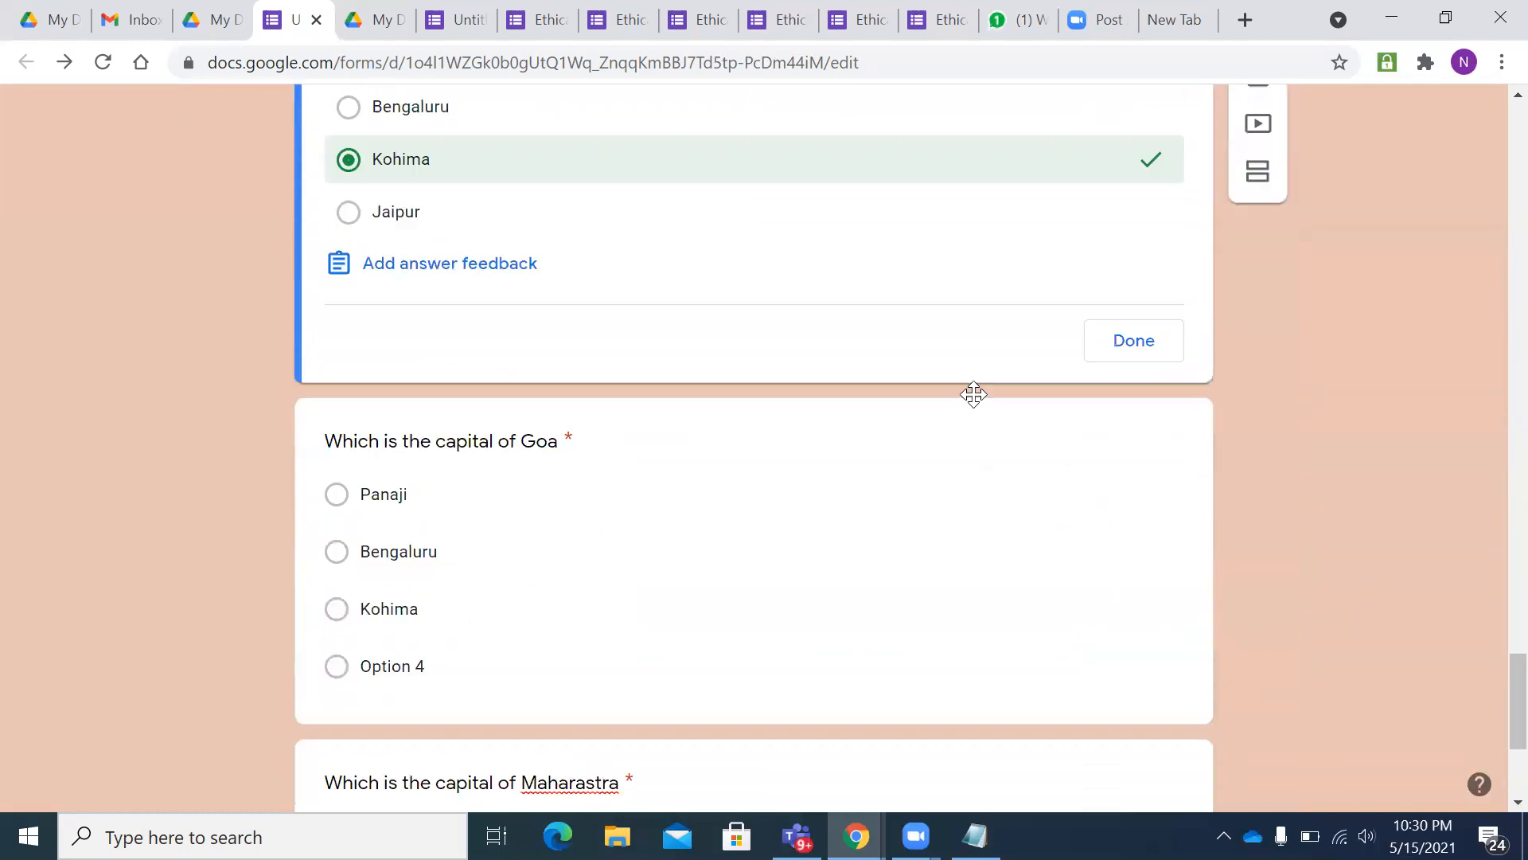
{"action": "scroll", "coordinate": [443, 331], "scroll_direction": "down", "scroll_amount": 2}
- Mark Panaji as the correct answer for the second Goa question
{"action": "left_click", "coordinate": [489, 328]}
{"action": "scroll", "coordinate": [512, 318], "scroll_direction": "down", "scroll_amount": 3}
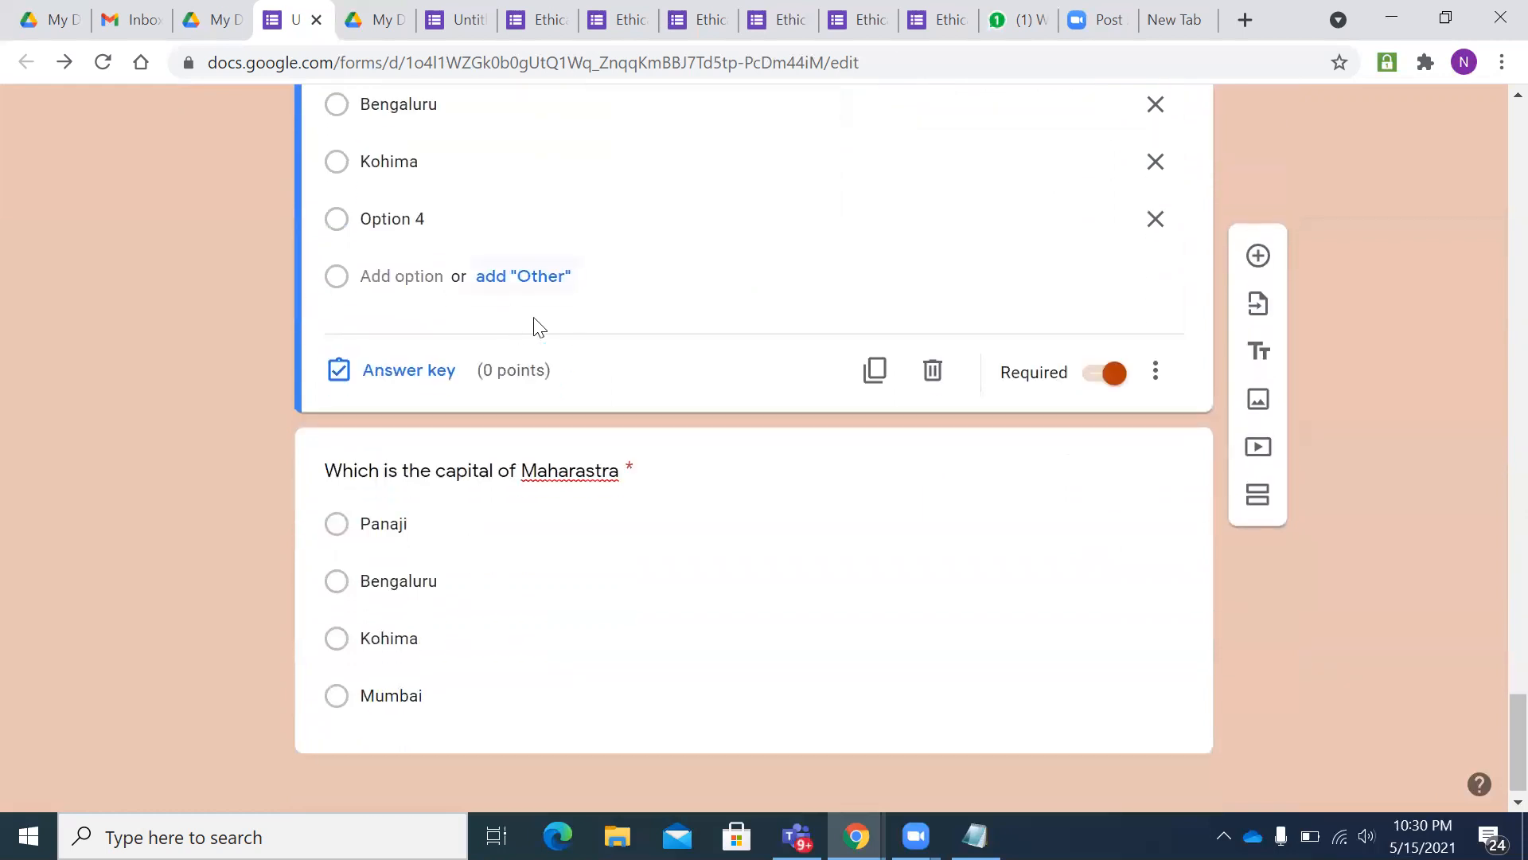
{"action": "left_click", "coordinate": [430, 370]}
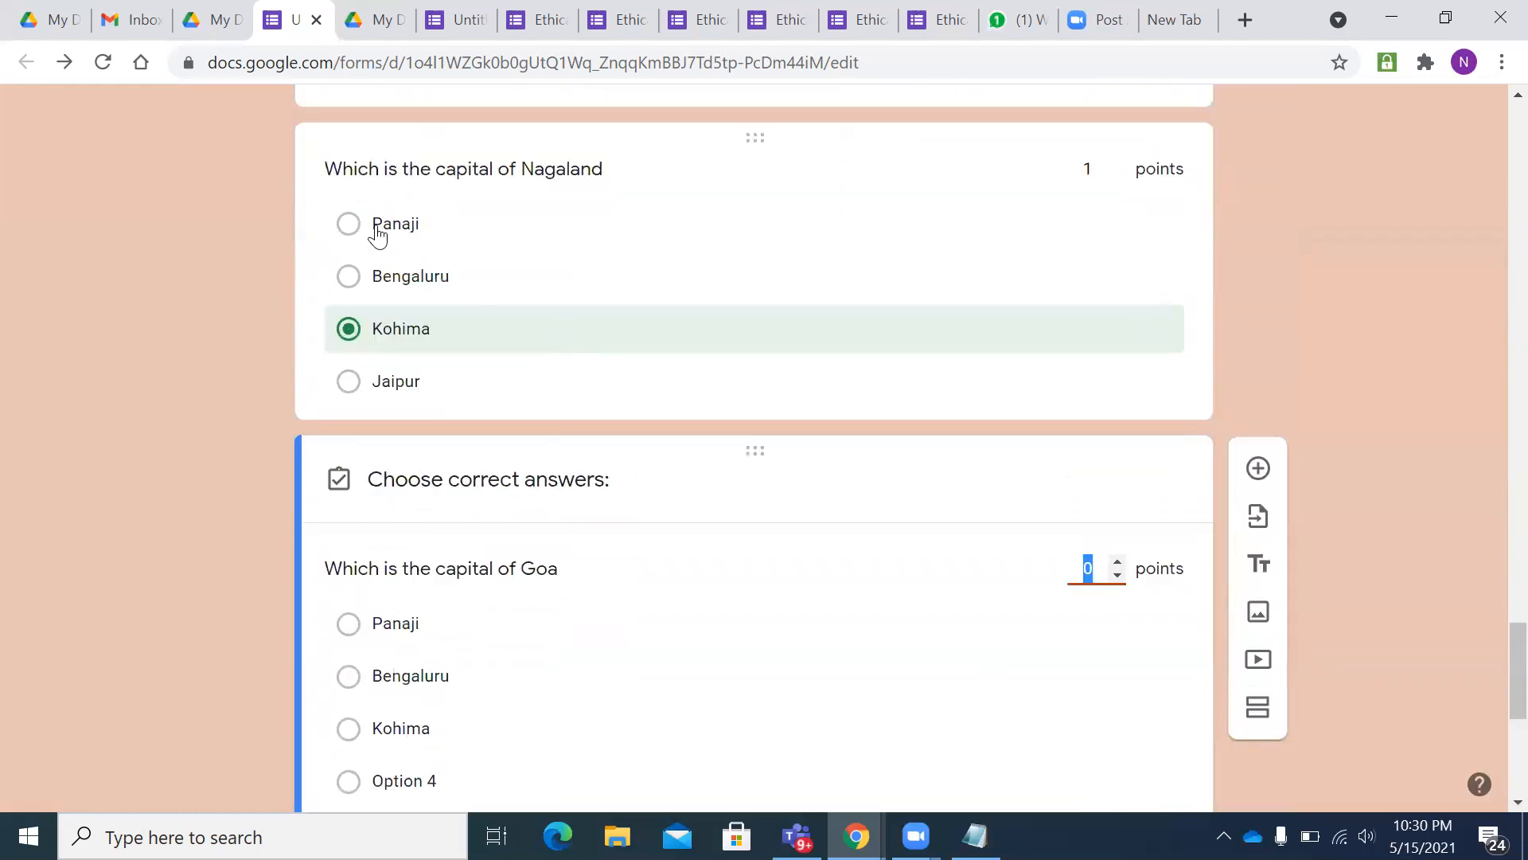
{"action": "scroll", "coordinate": [553, 361], "scroll_direction": "down", "scroll_amount": 3}
{"action": "left_click", "coordinate": [350, 387]}
{"action": "scroll", "coordinate": [621, 374], "scroll_direction": "down", "scroll_amount": 4}
- Mark Mumbai correct for Maharastra; give it and the second Goa question 1 point each
{"action": "left_click", "coordinate": [422, 495]}
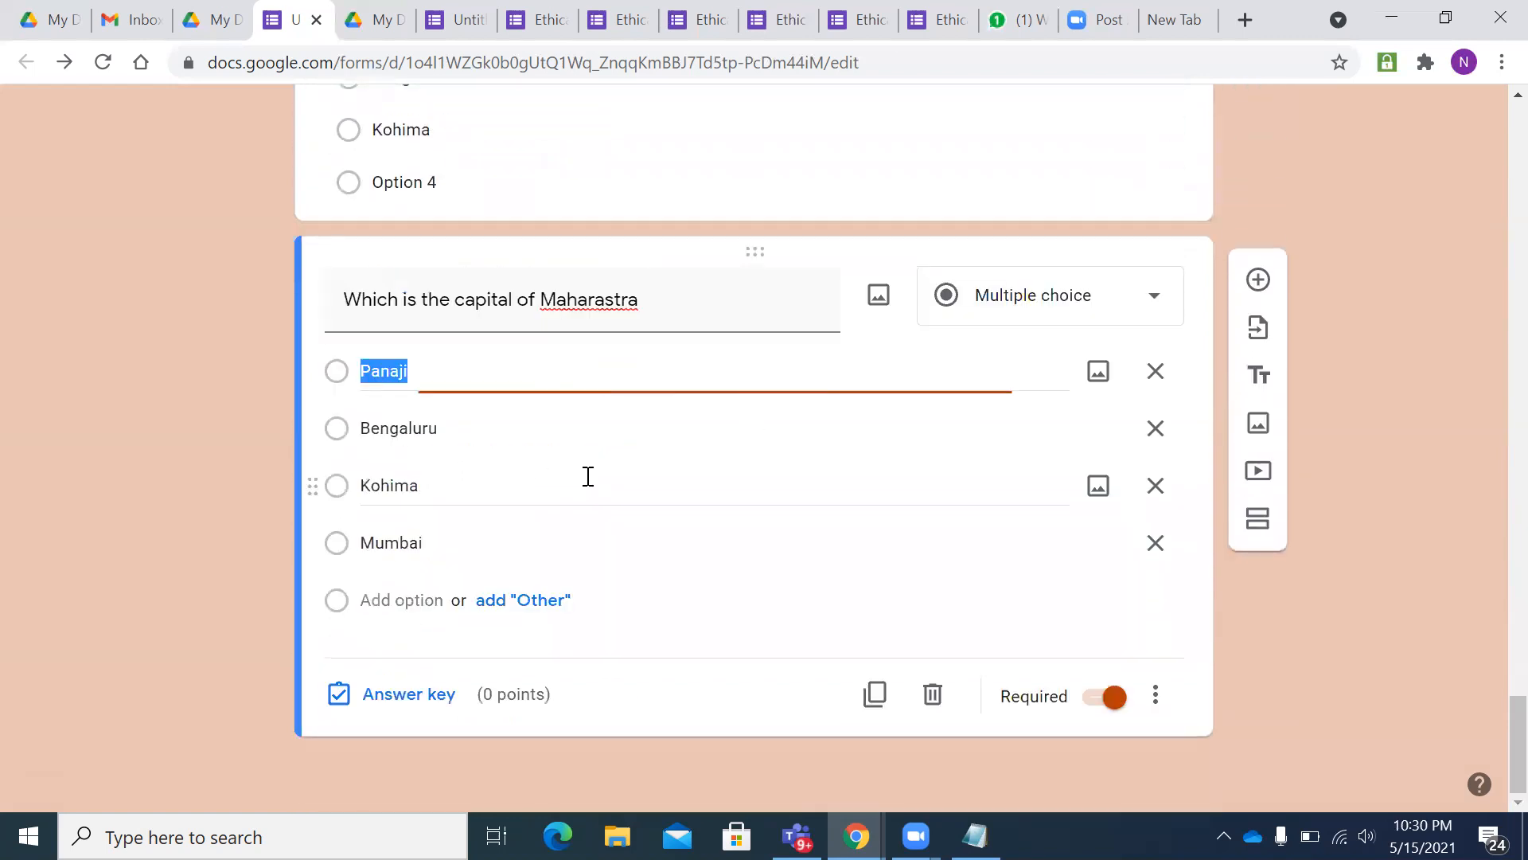
{"action": "left_click", "coordinate": [408, 693]}
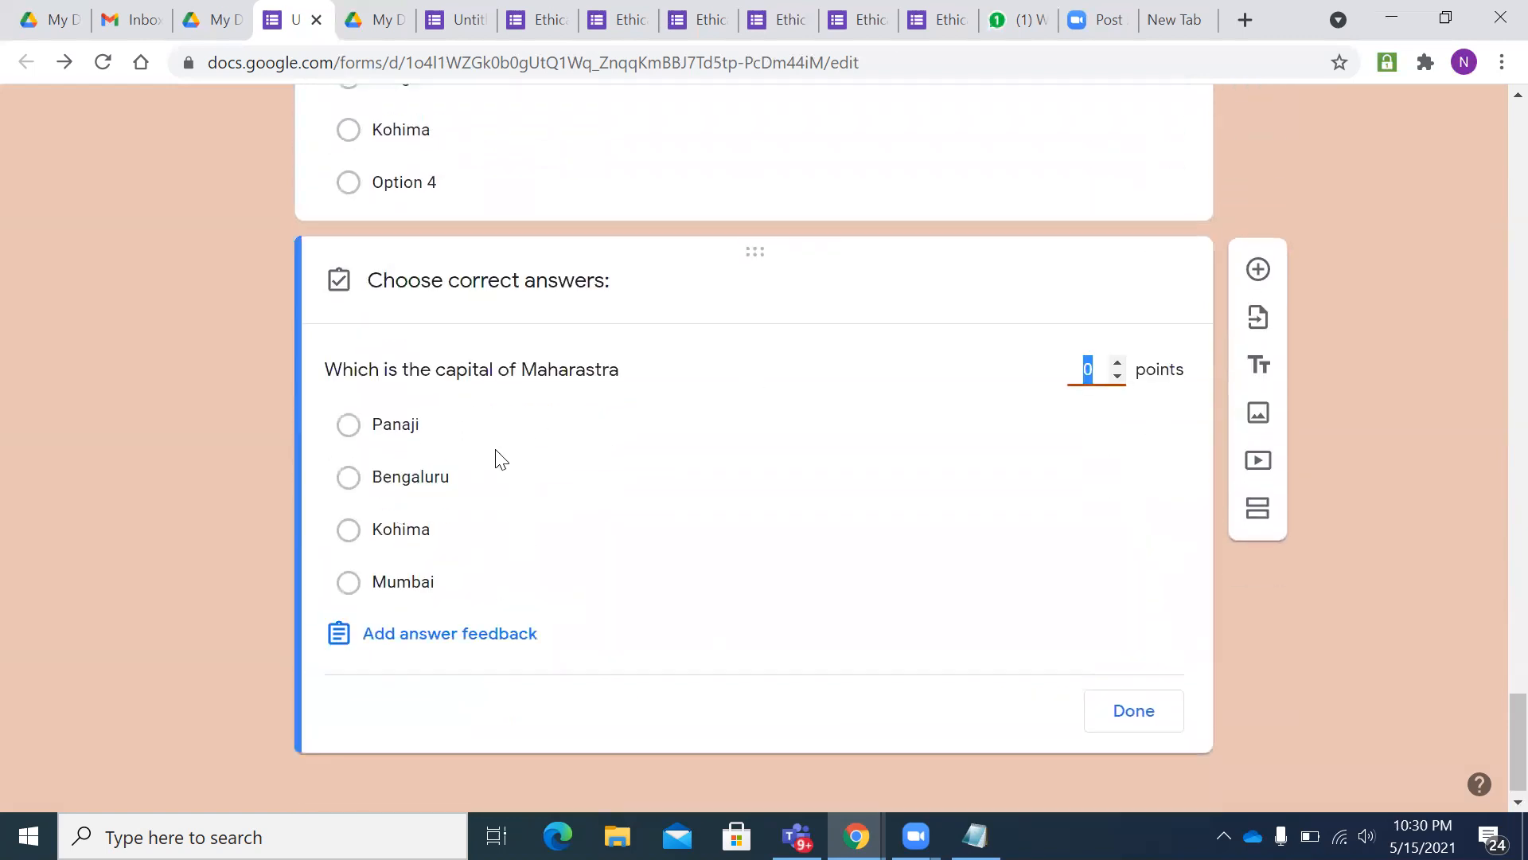
{"action": "left_click", "coordinate": [349, 582]}
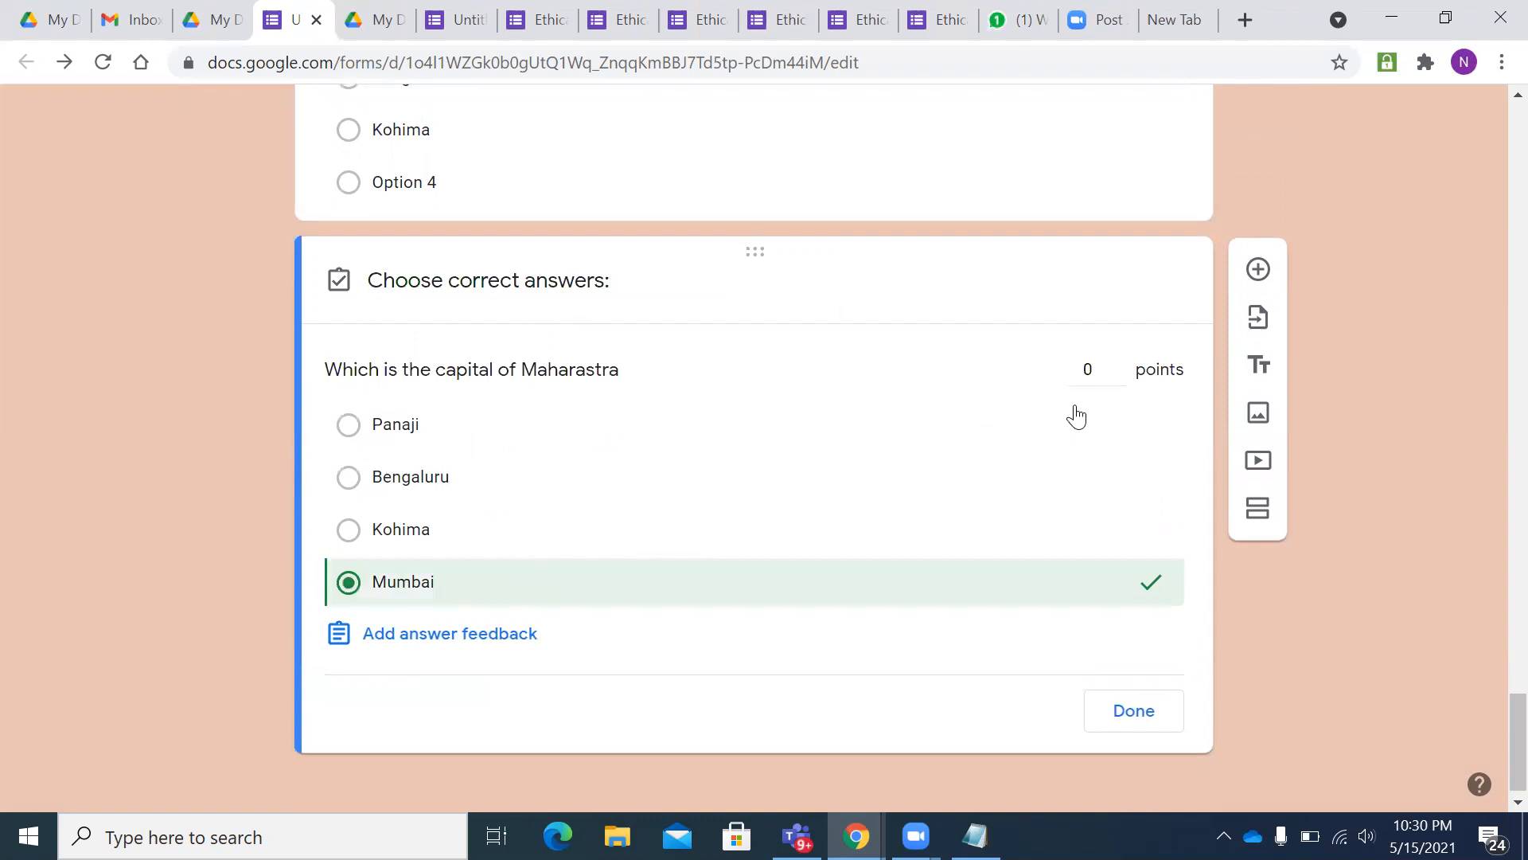
{"action": "left_click", "coordinate": [1118, 363]}
{"action": "scroll", "coordinate": [1069, 484], "scroll_direction": "up", "scroll_amount": 3}
{"action": "left_click", "coordinate": [1089, 213]}
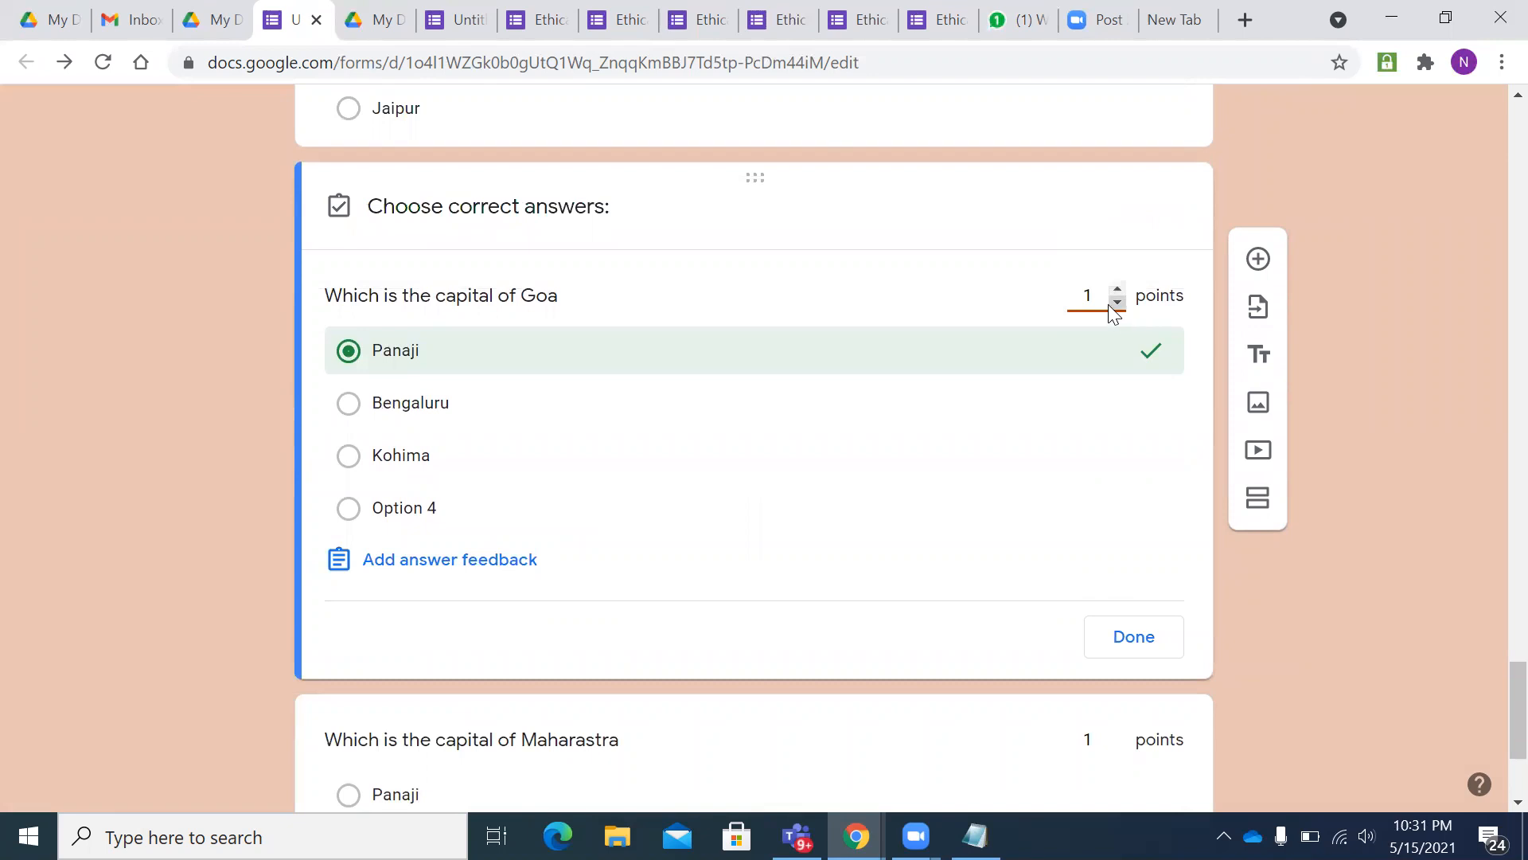
{"action": "scroll", "coordinate": [1099, 430], "scroll_direction": "up", "scroll_amount": 2}
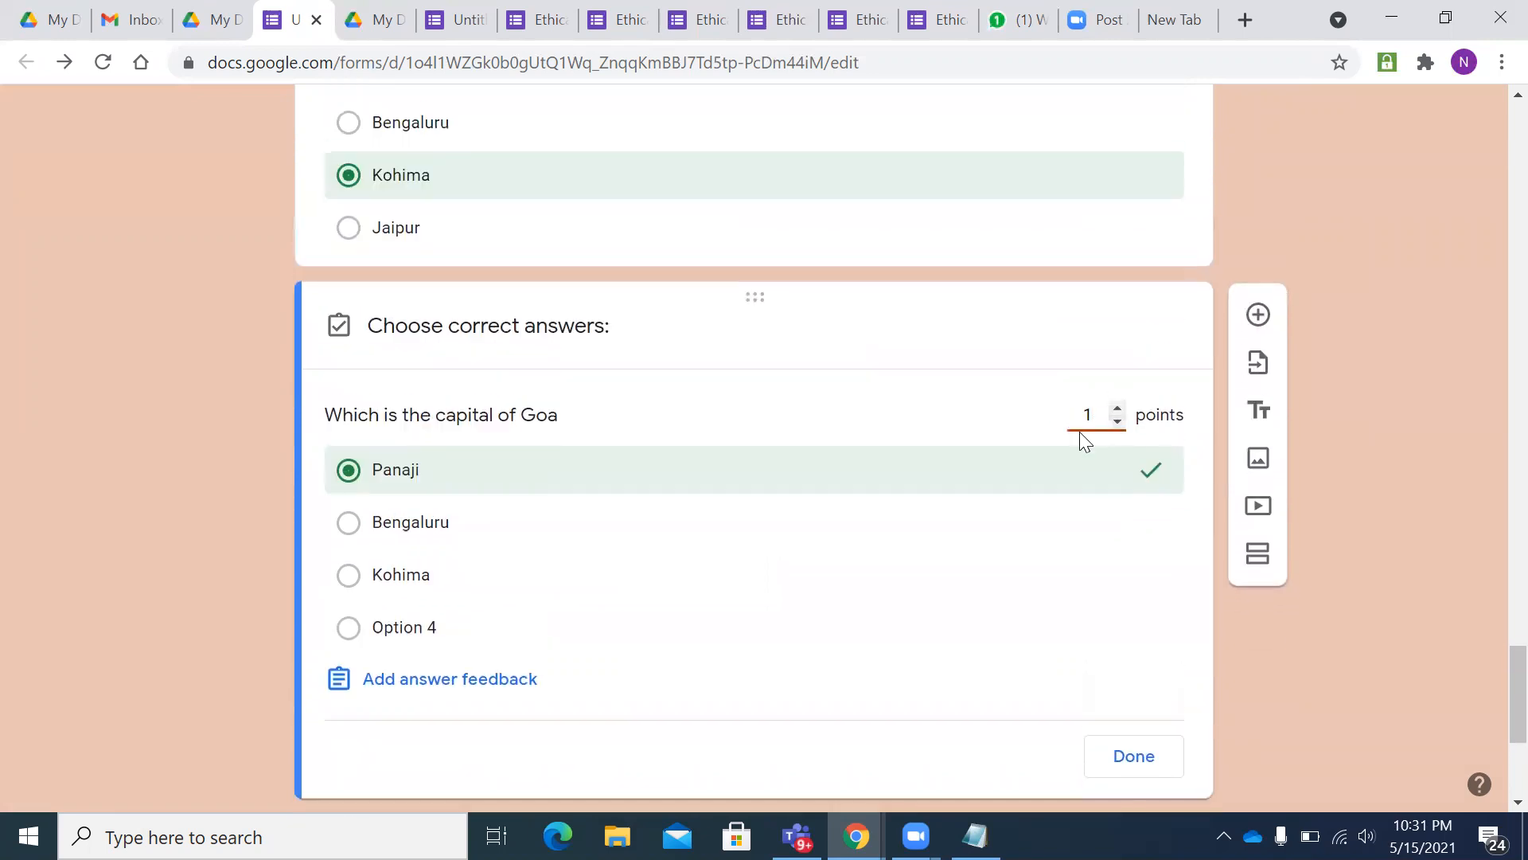
{"action": "scroll", "coordinate": [1099, 446], "scroll_direction": "up", "scroll_amount": 10}
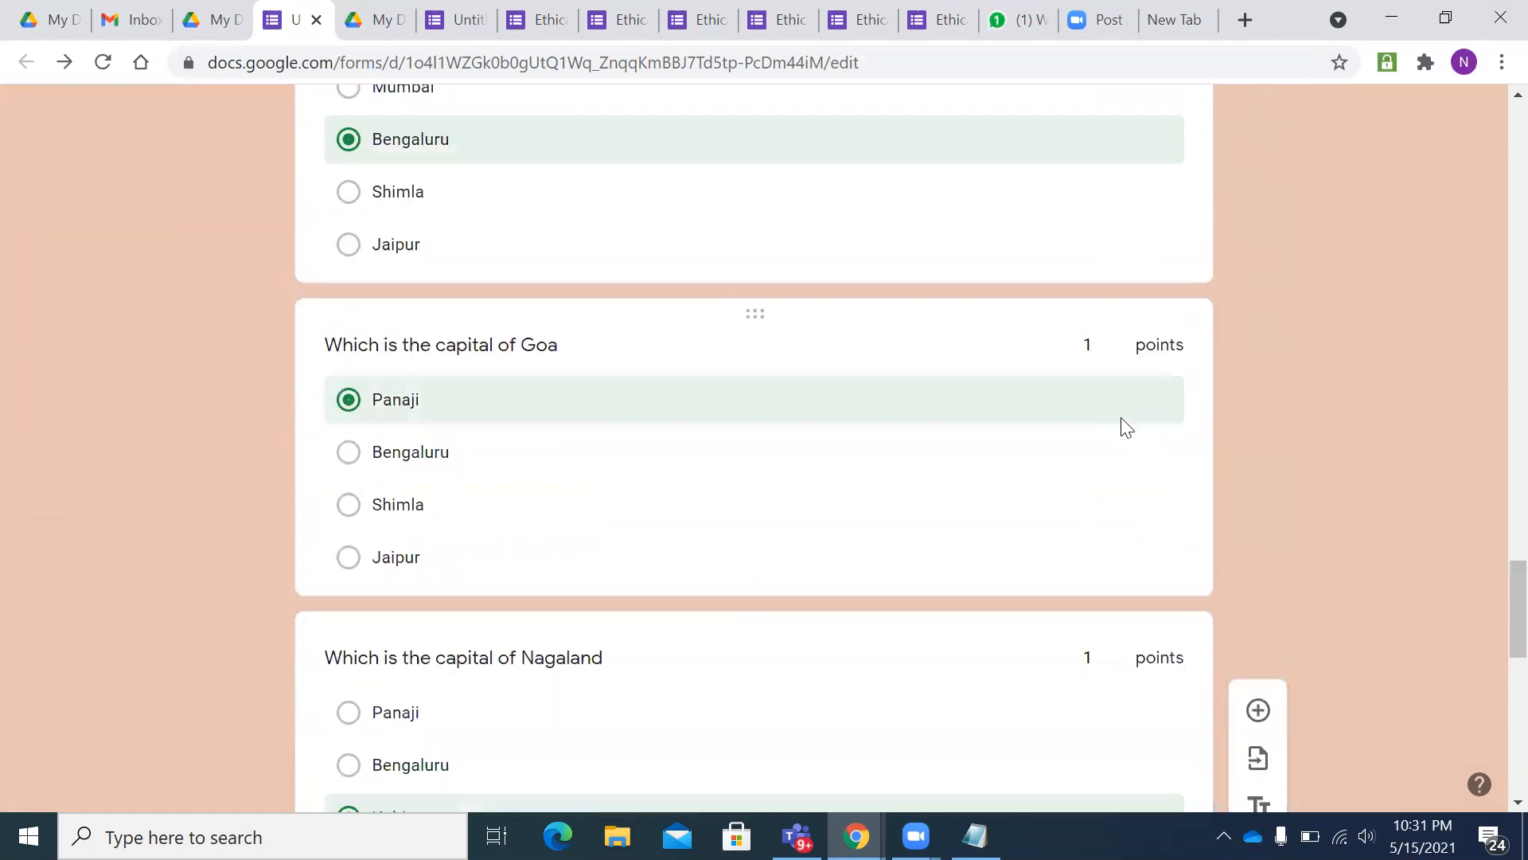
{"action": "scroll", "coordinate": [1121, 422], "scroll_direction": "up", "scroll_amount": 12}
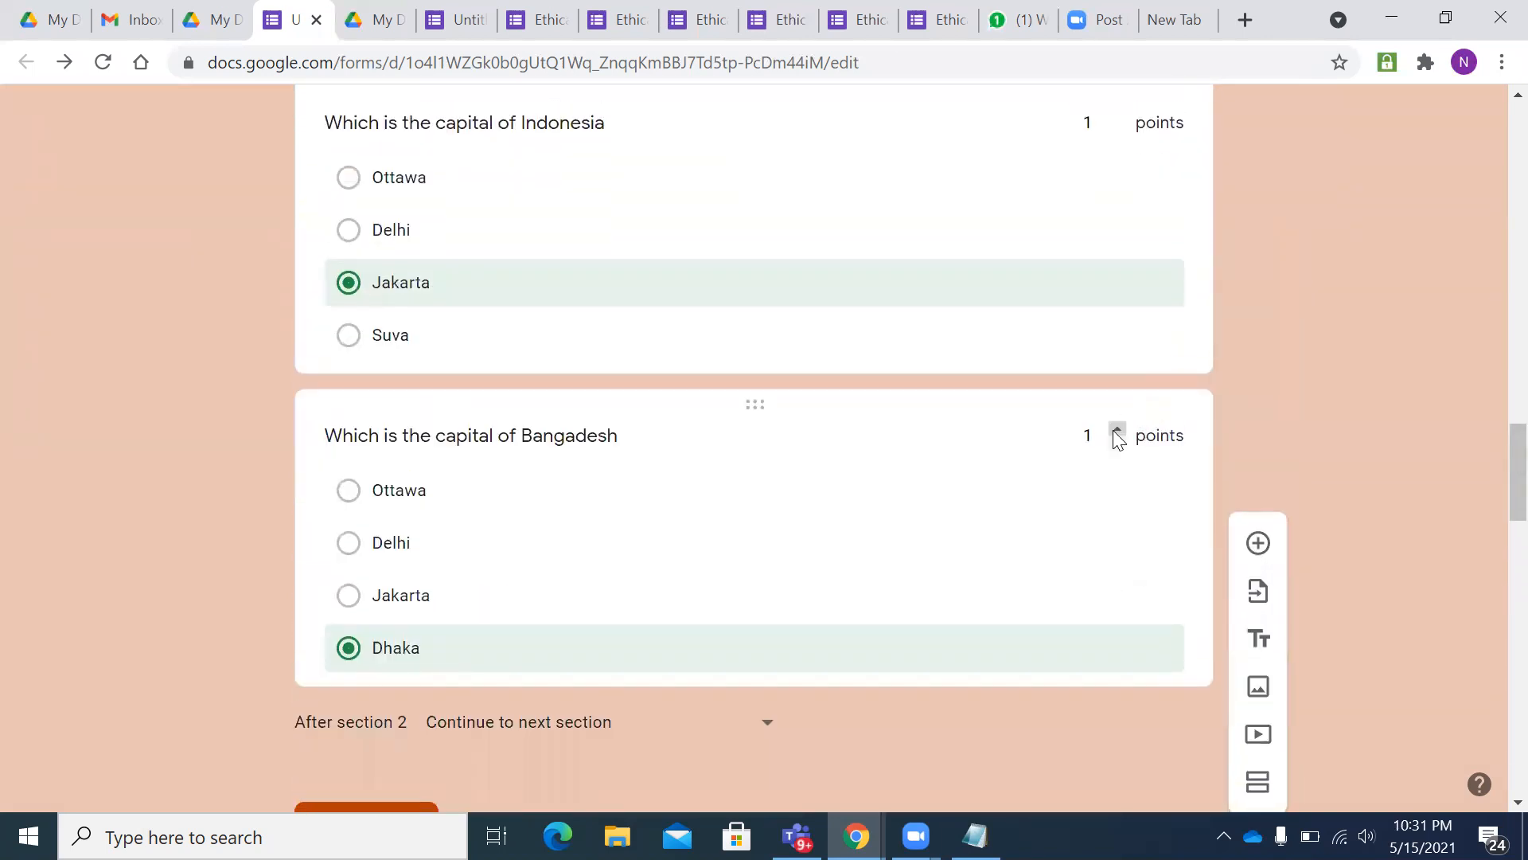
{"action": "scroll", "coordinate": [1115, 446], "scroll_direction": "up", "scroll_amount": 15}
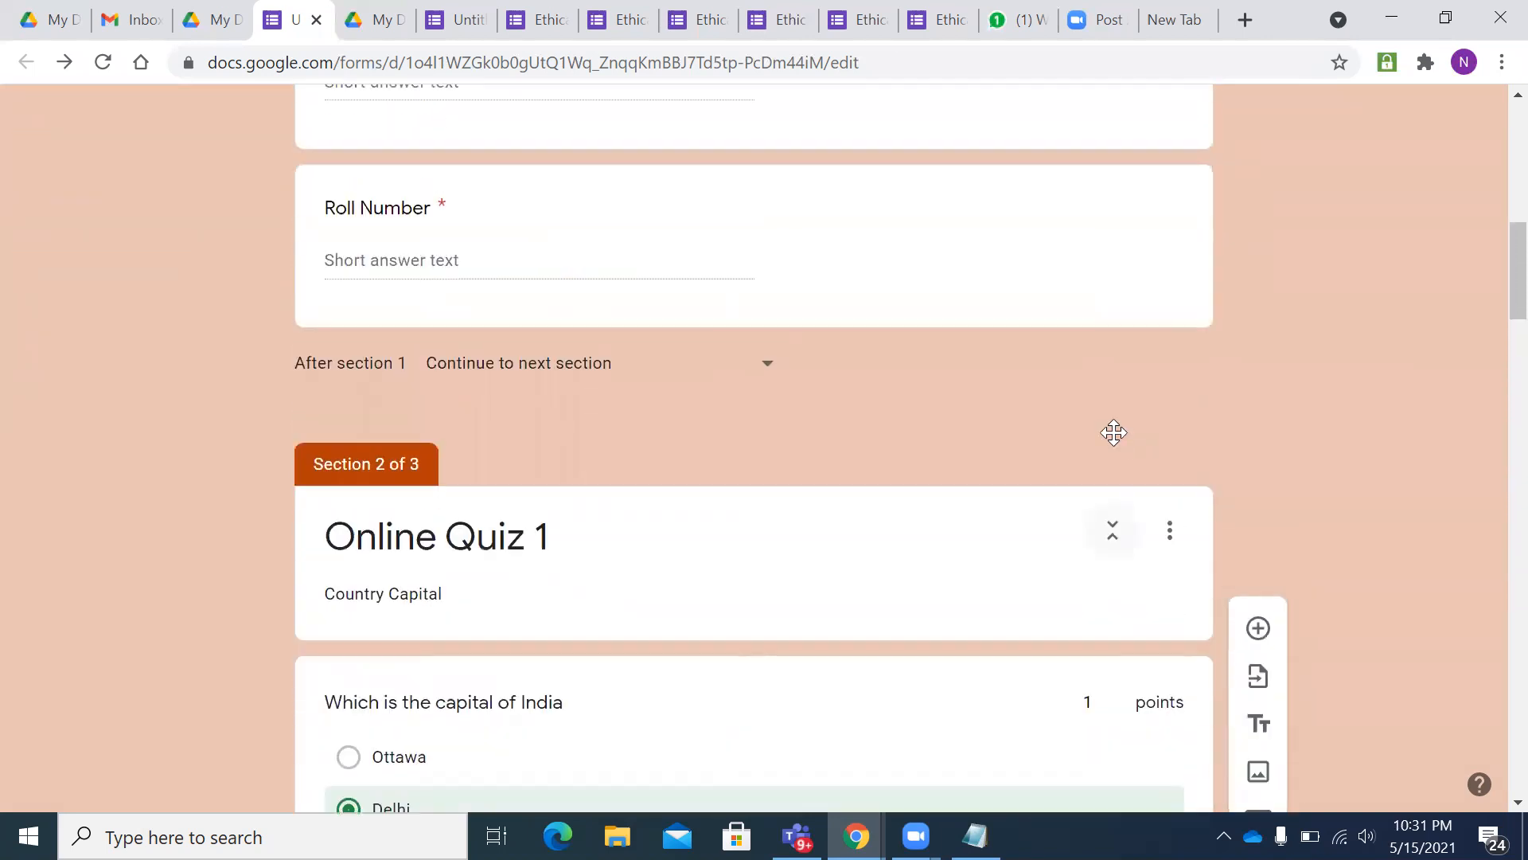
{"action": "scroll", "coordinate": [1113, 435], "scroll_direction": "up", "scroll_amount": 7}
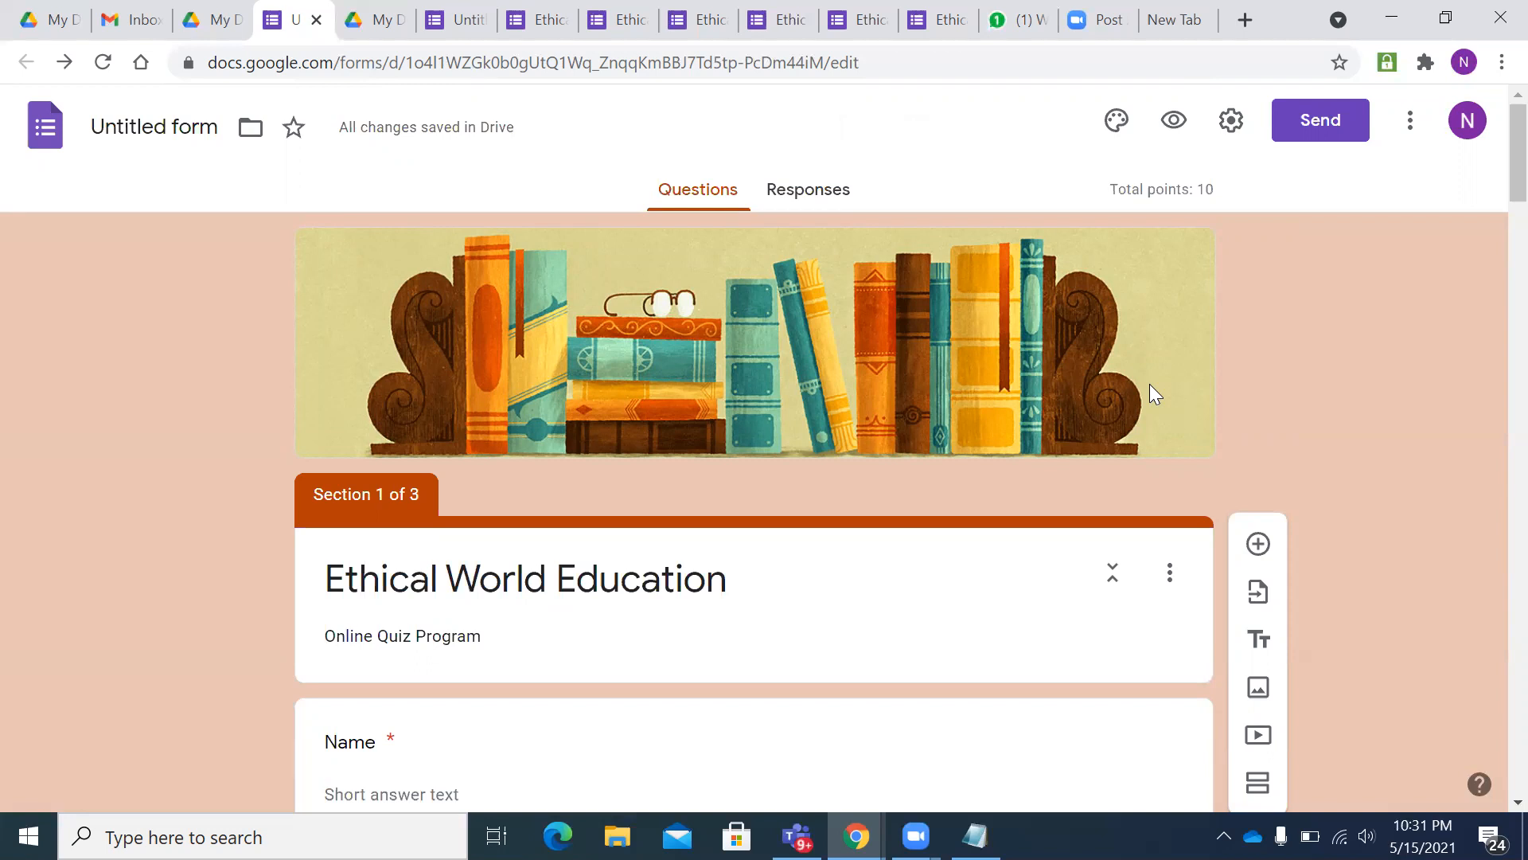
- Search the add-ons Marketplace for 'Form pres' and open the Form Presenter+Timer listing
{"action": "left_click", "coordinate": [1411, 130]}
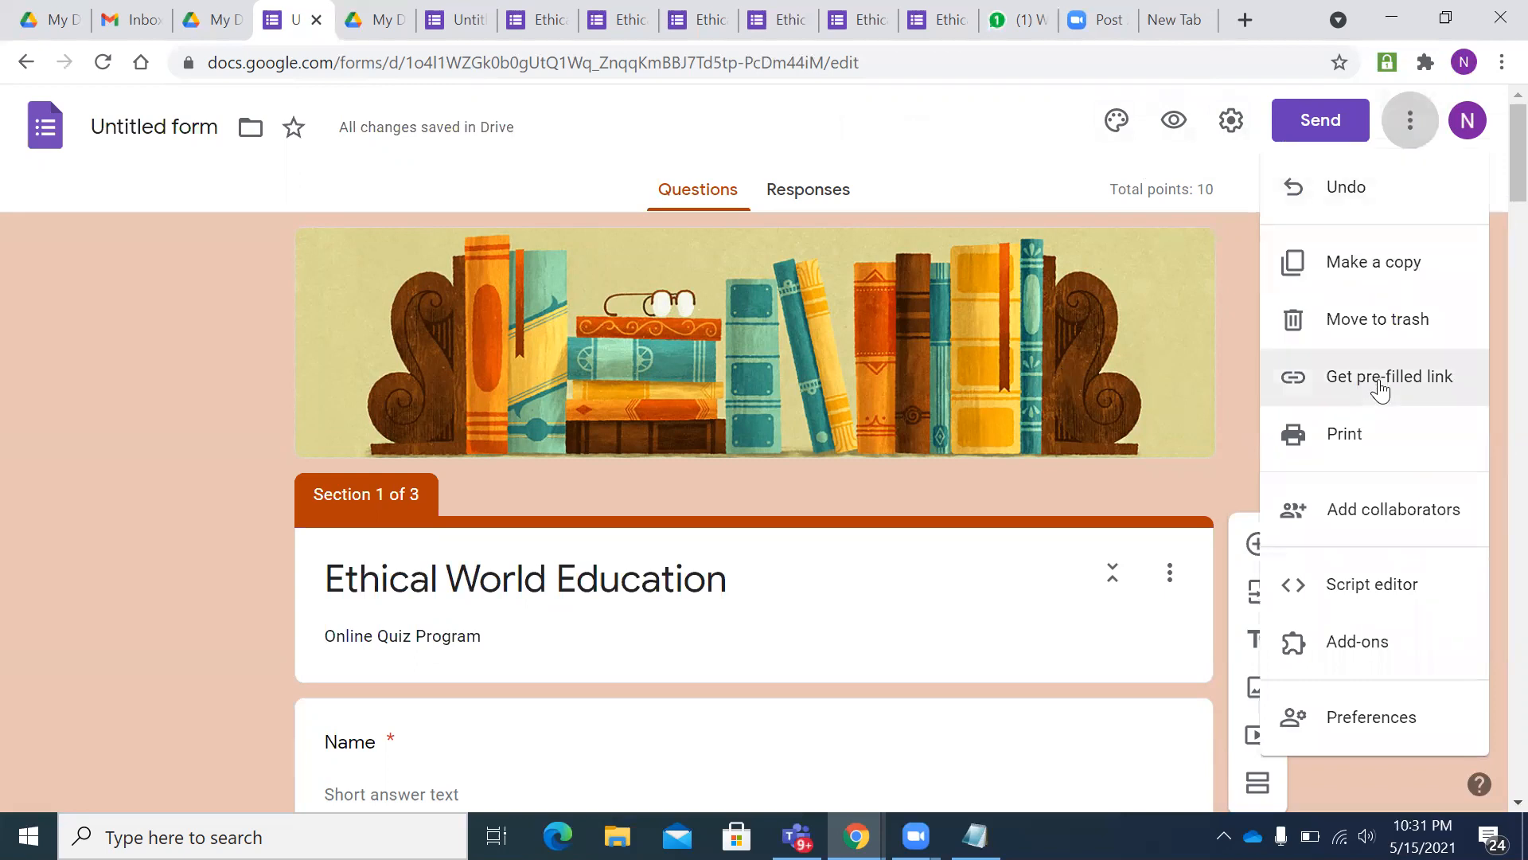
{"action": "left_click", "coordinate": [1369, 643]}
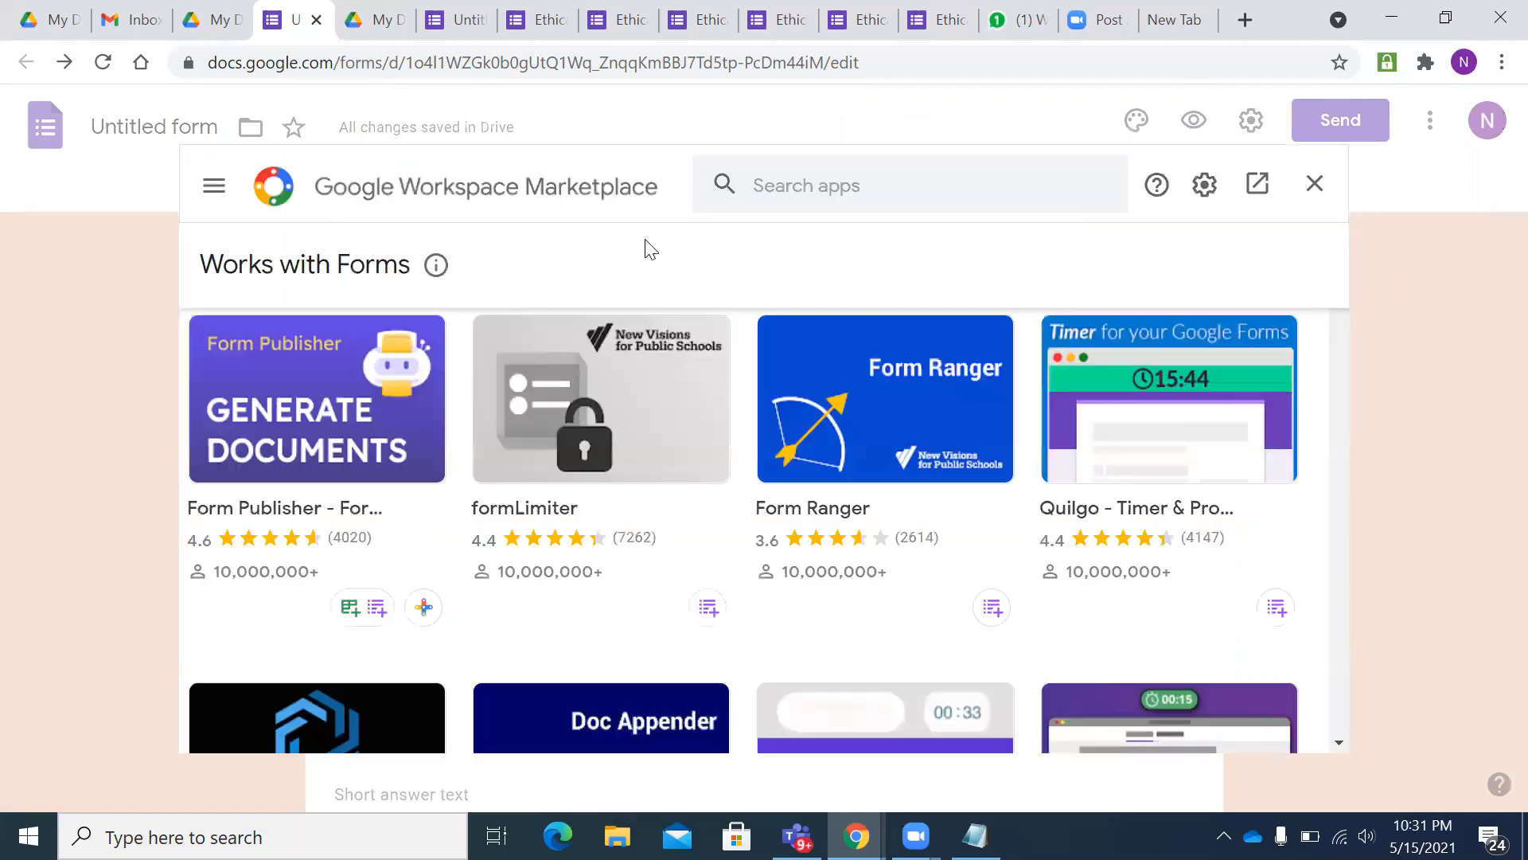
{"action": "left_click", "coordinate": [778, 183]}
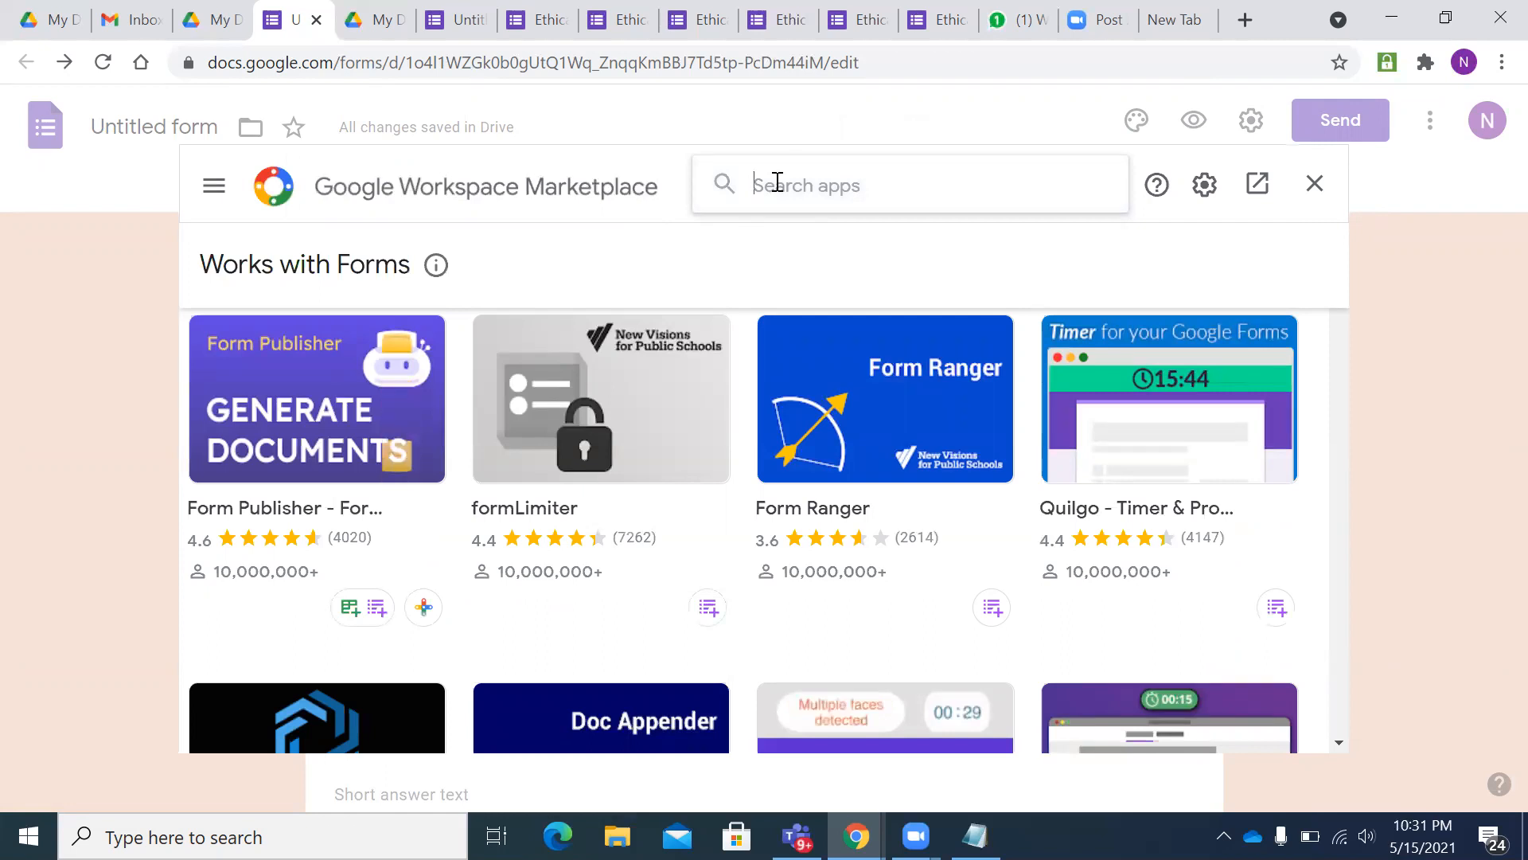
{"action": "type", "text": "Form"}
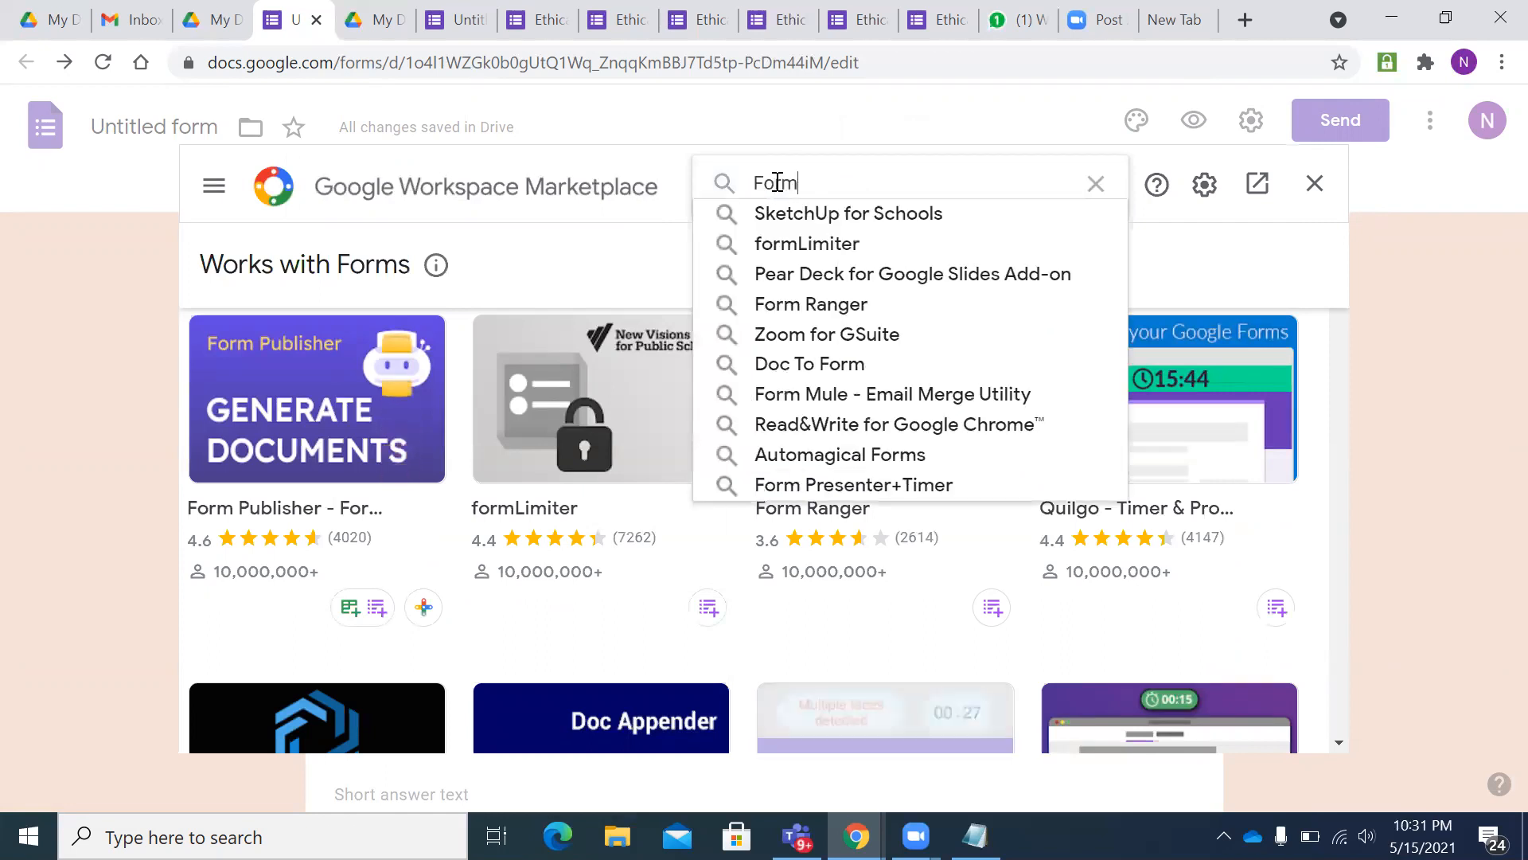
{"action": "type", "text": " pres"}
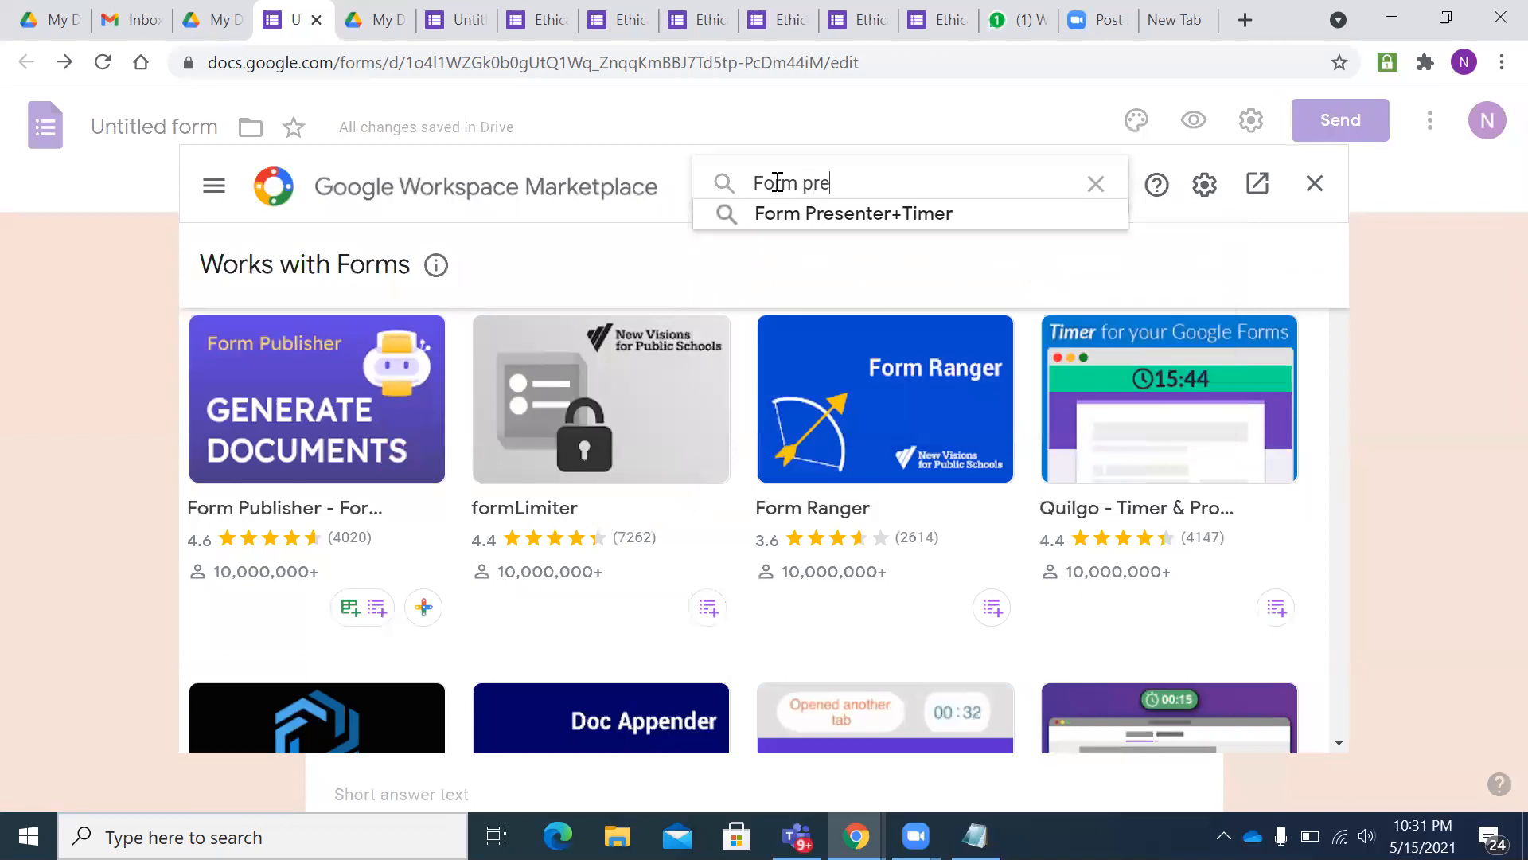
{"action": "left_click", "coordinate": [818, 215]}
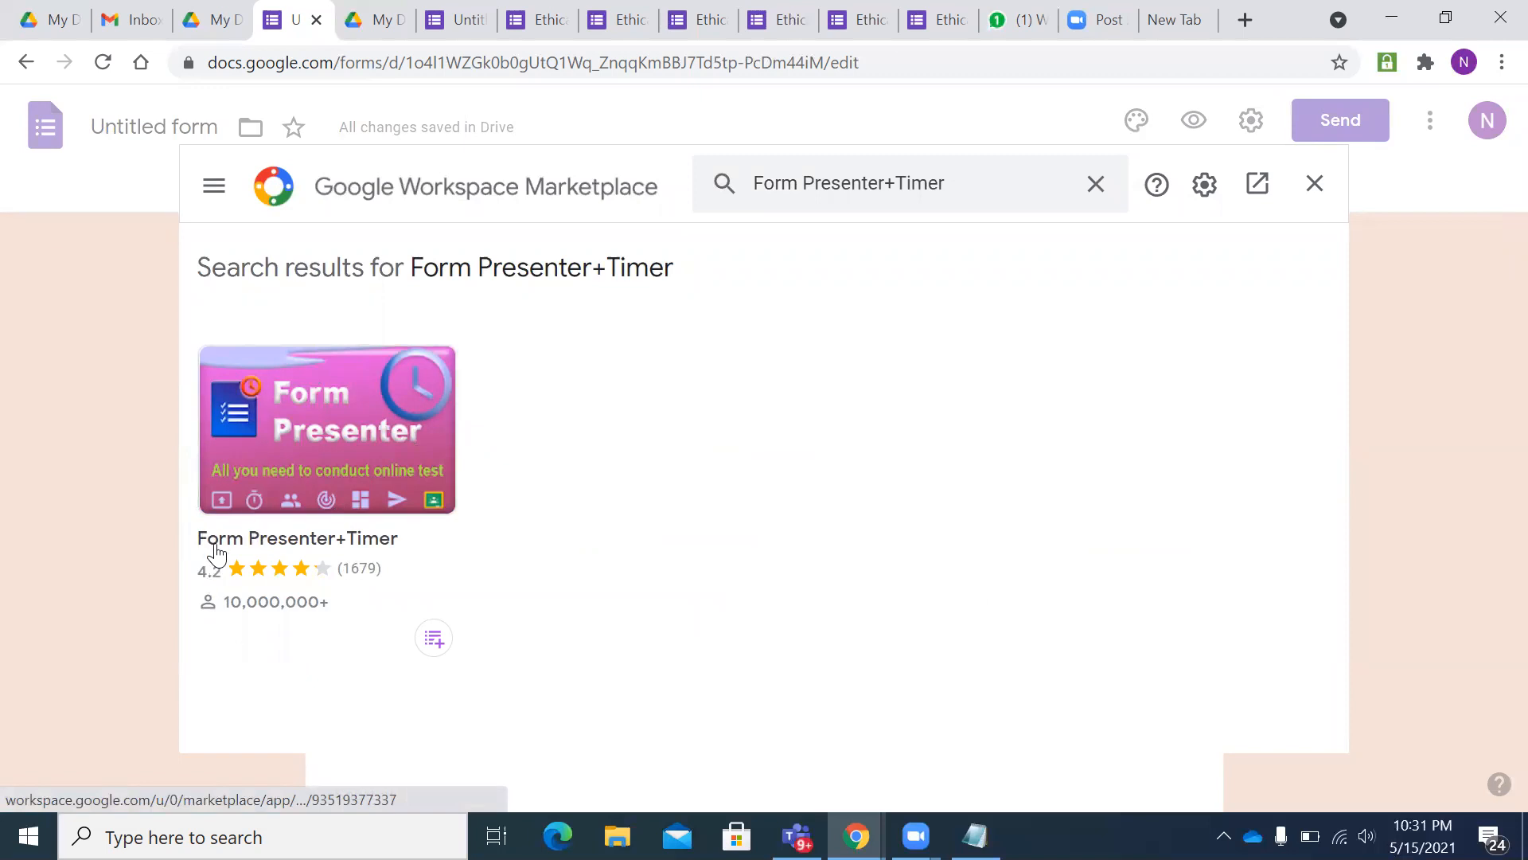
{"action": "left_click", "coordinate": [326, 410]}
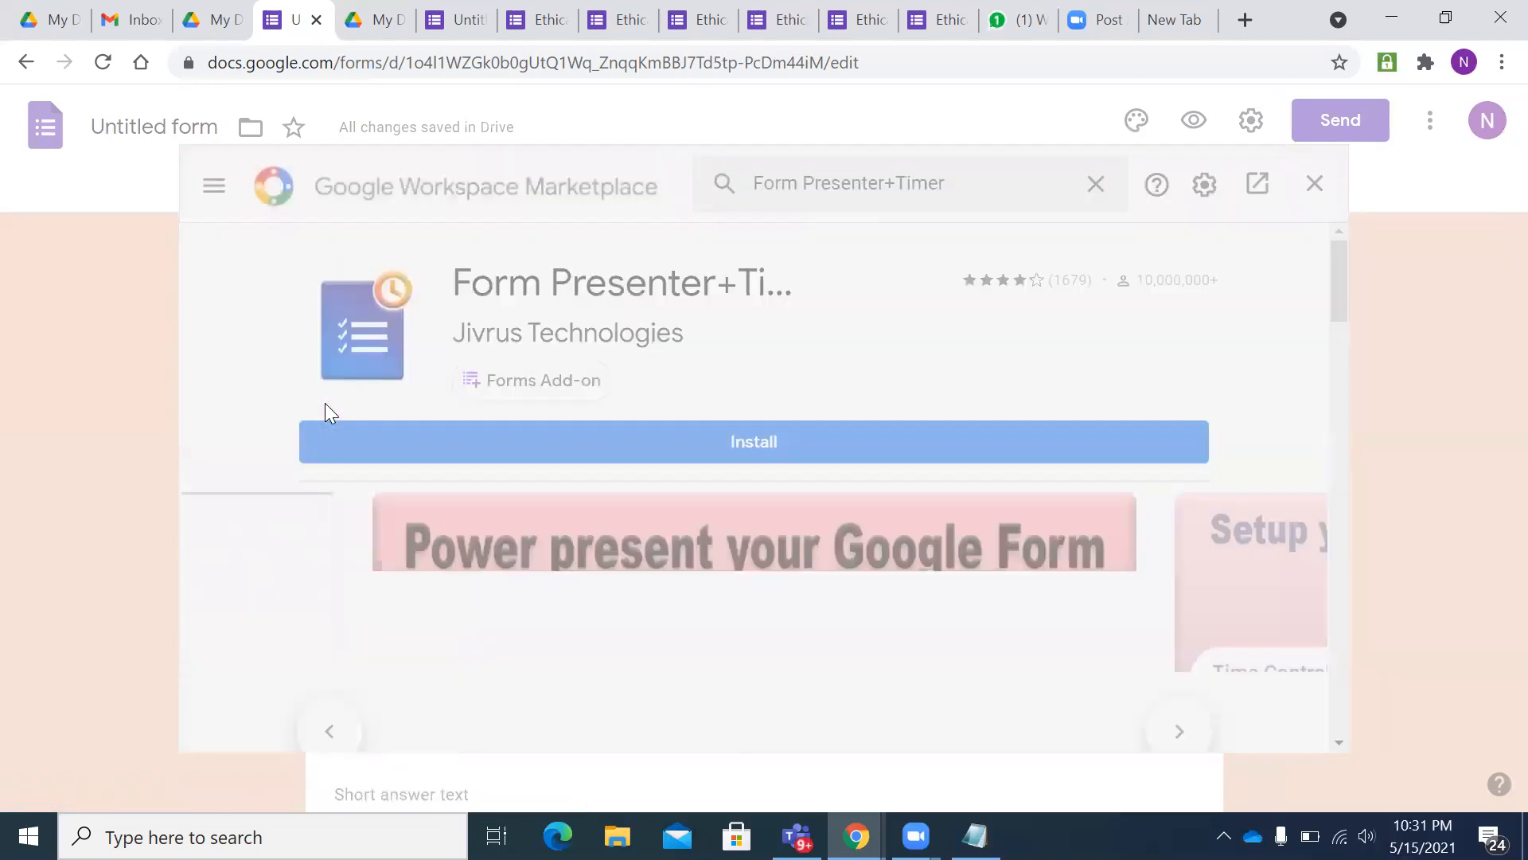
- Install Form Presenter+Timer, authorising it for the Google account, then close the Marketplace
{"action": "left_click", "coordinate": [733, 447]}
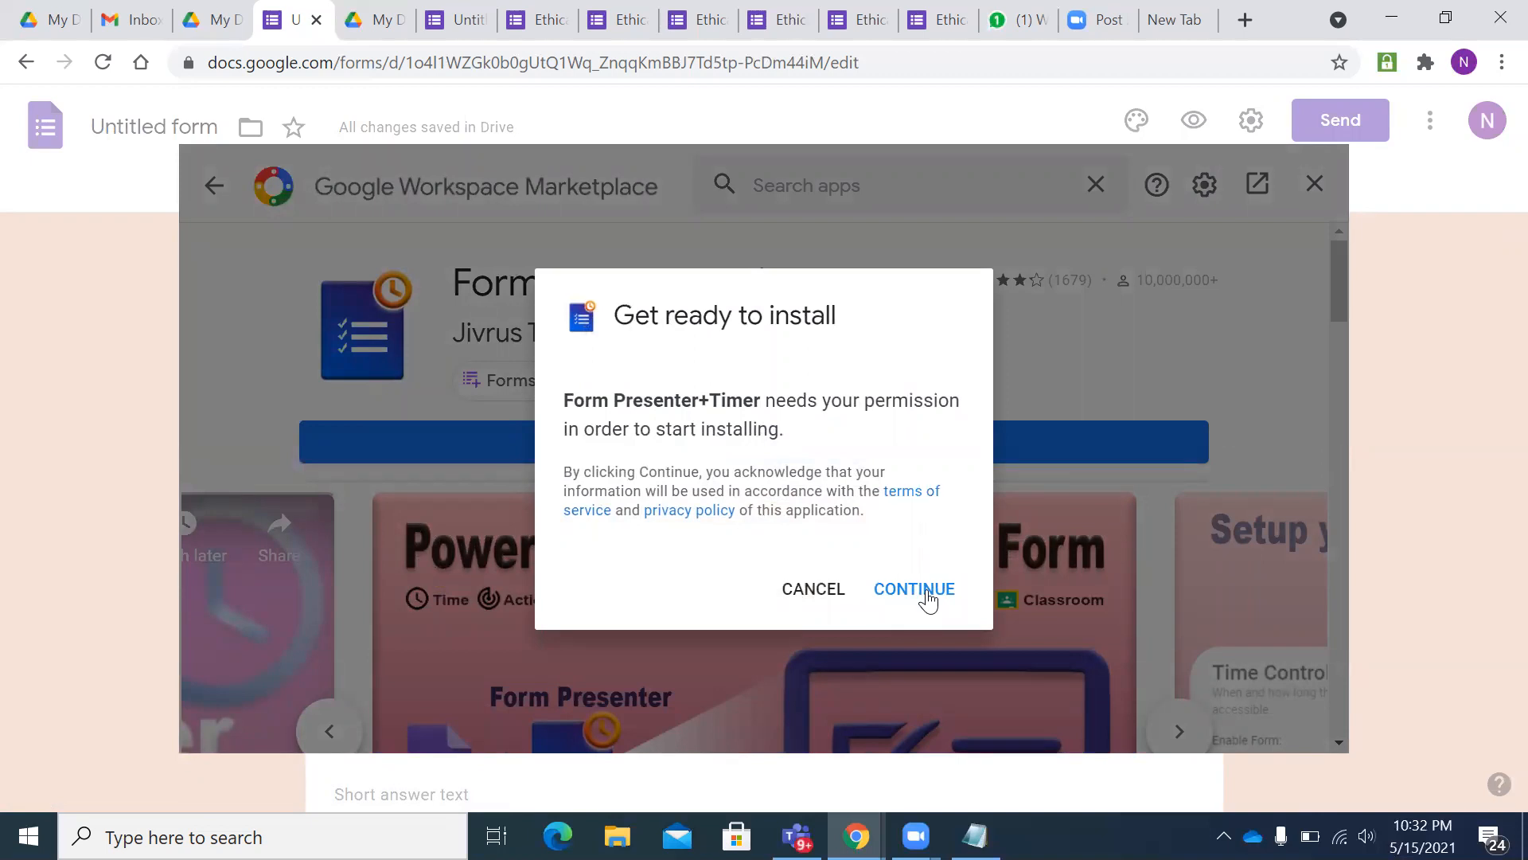
{"action": "left_click", "coordinate": [914, 589]}
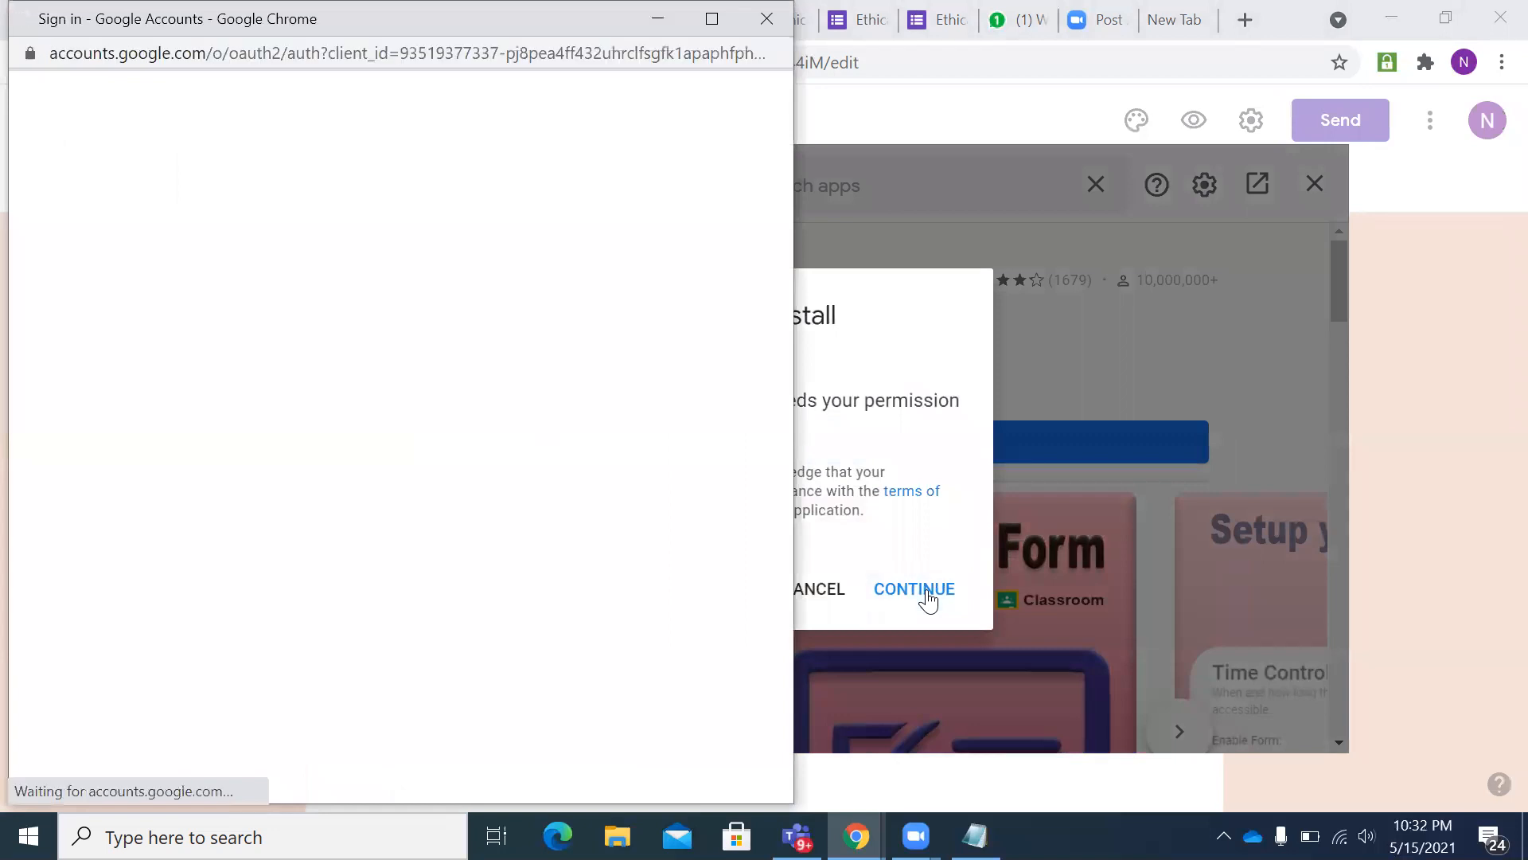
{"action": "left_click", "coordinate": [266, 428]}
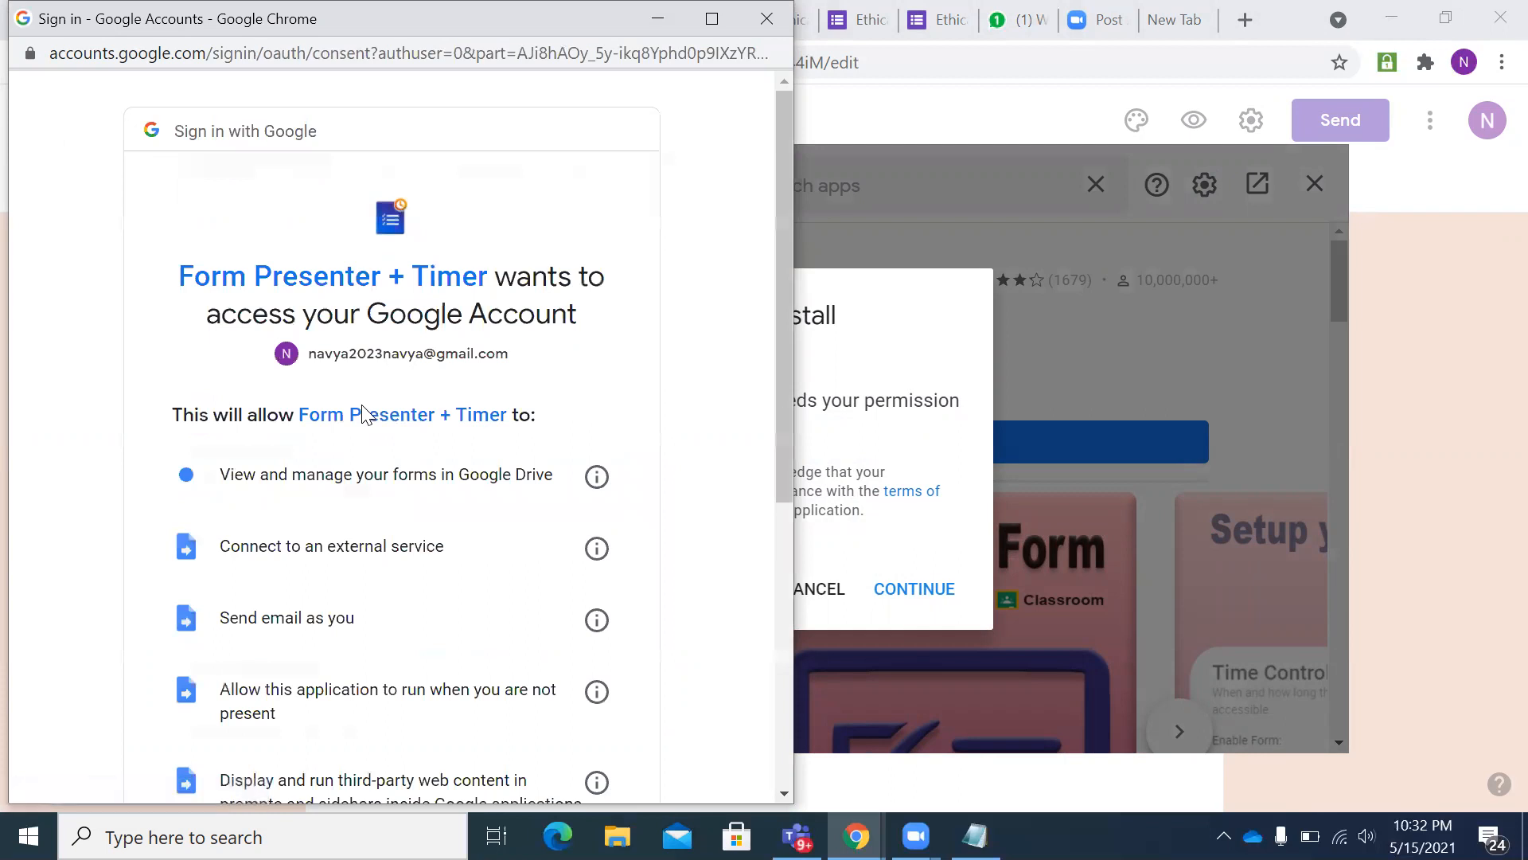
{"action": "scroll", "coordinate": [460, 490], "scroll_direction": "down", "scroll_amount": 6}
{"action": "left_click", "coordinate": [539, 633]}
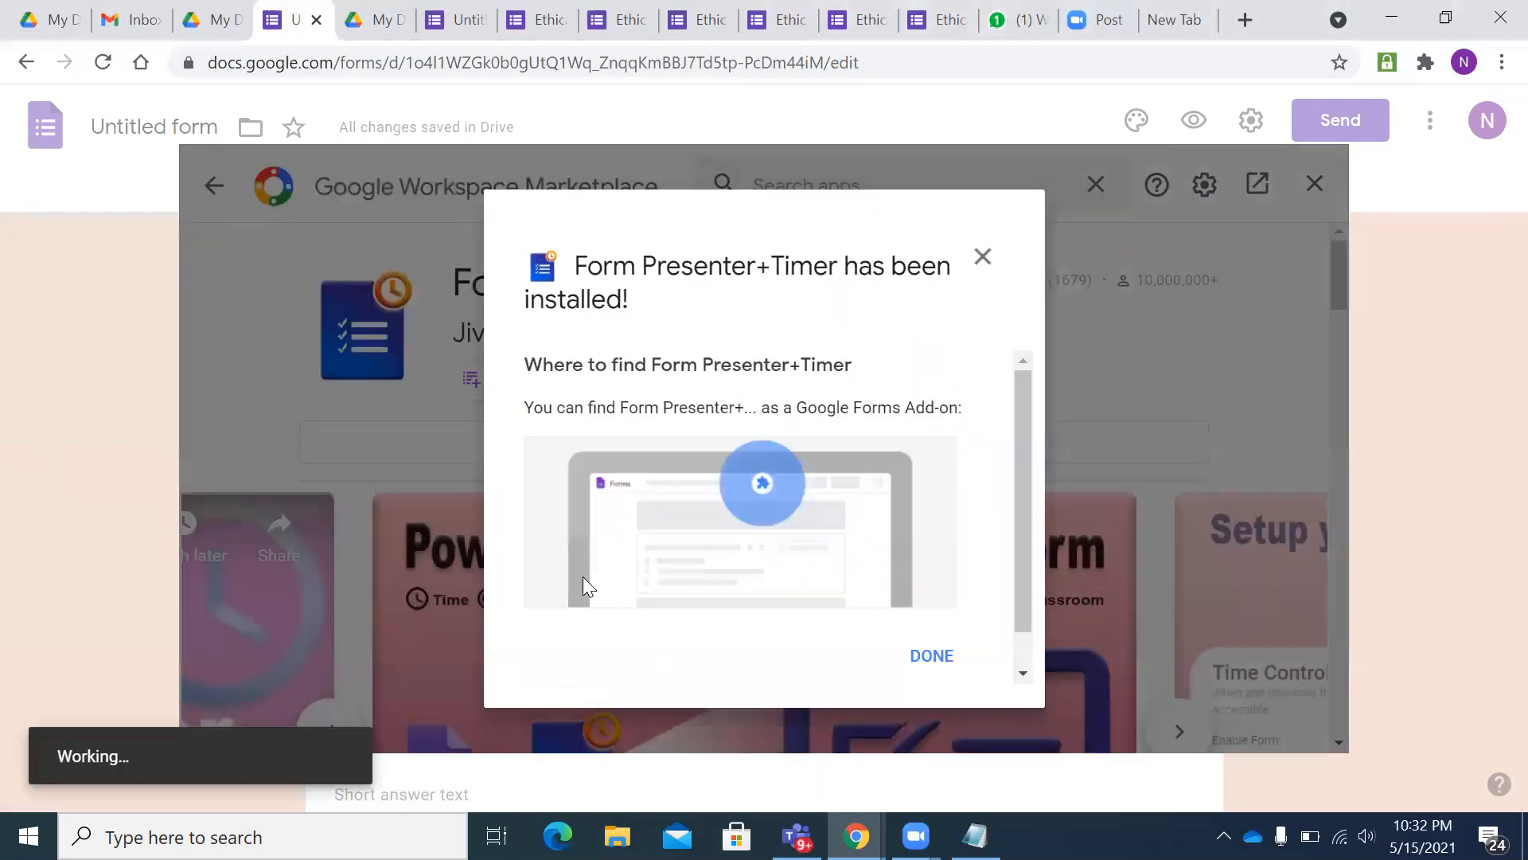
{"action": "left_click", "coordinate": [930, 654]}
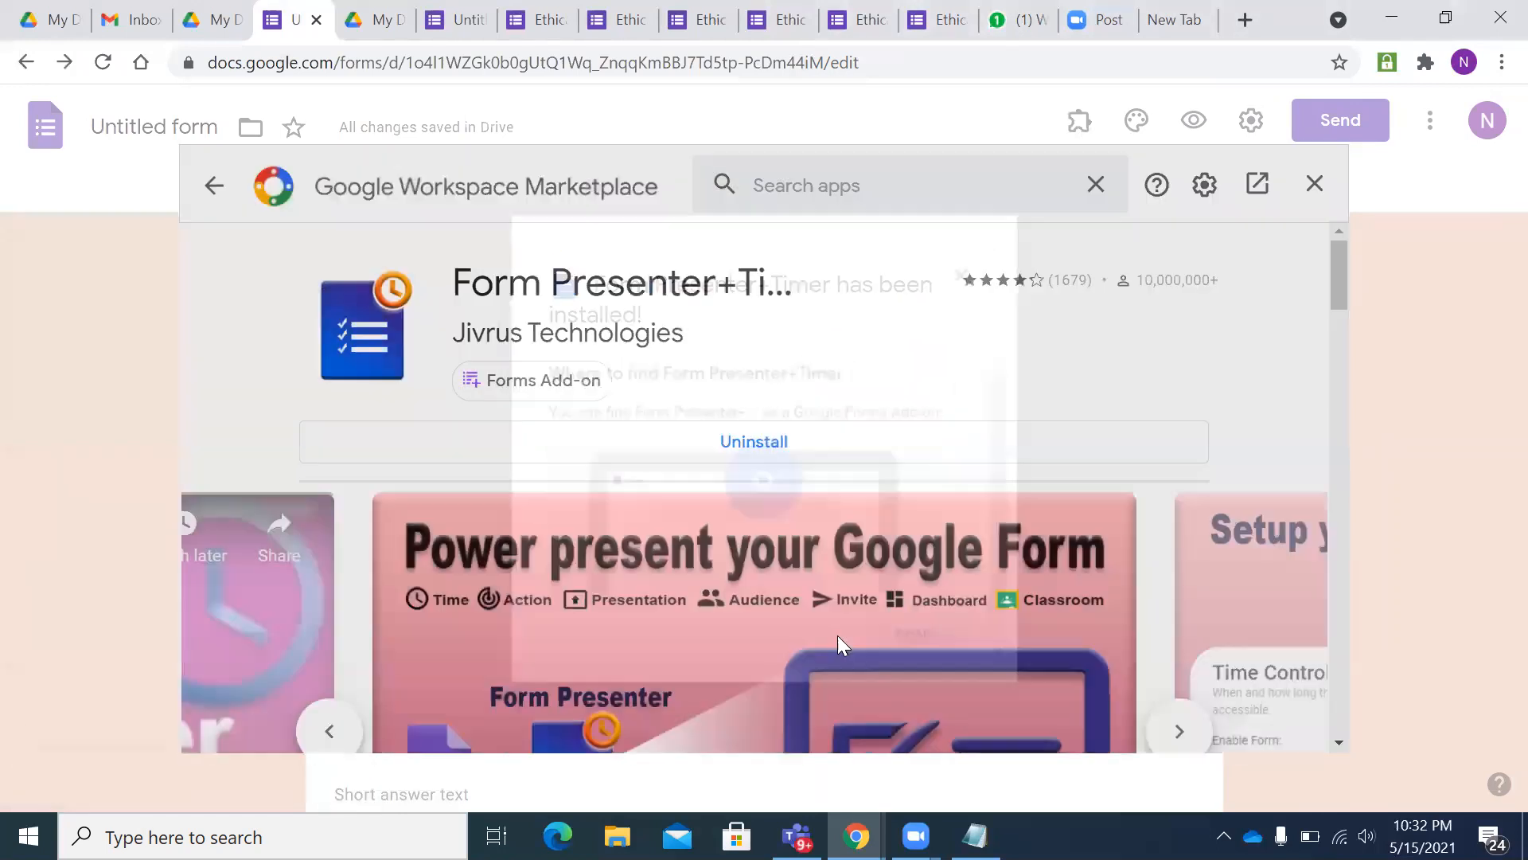
{"action": "left_click", "coordinate": [1315, 186]}
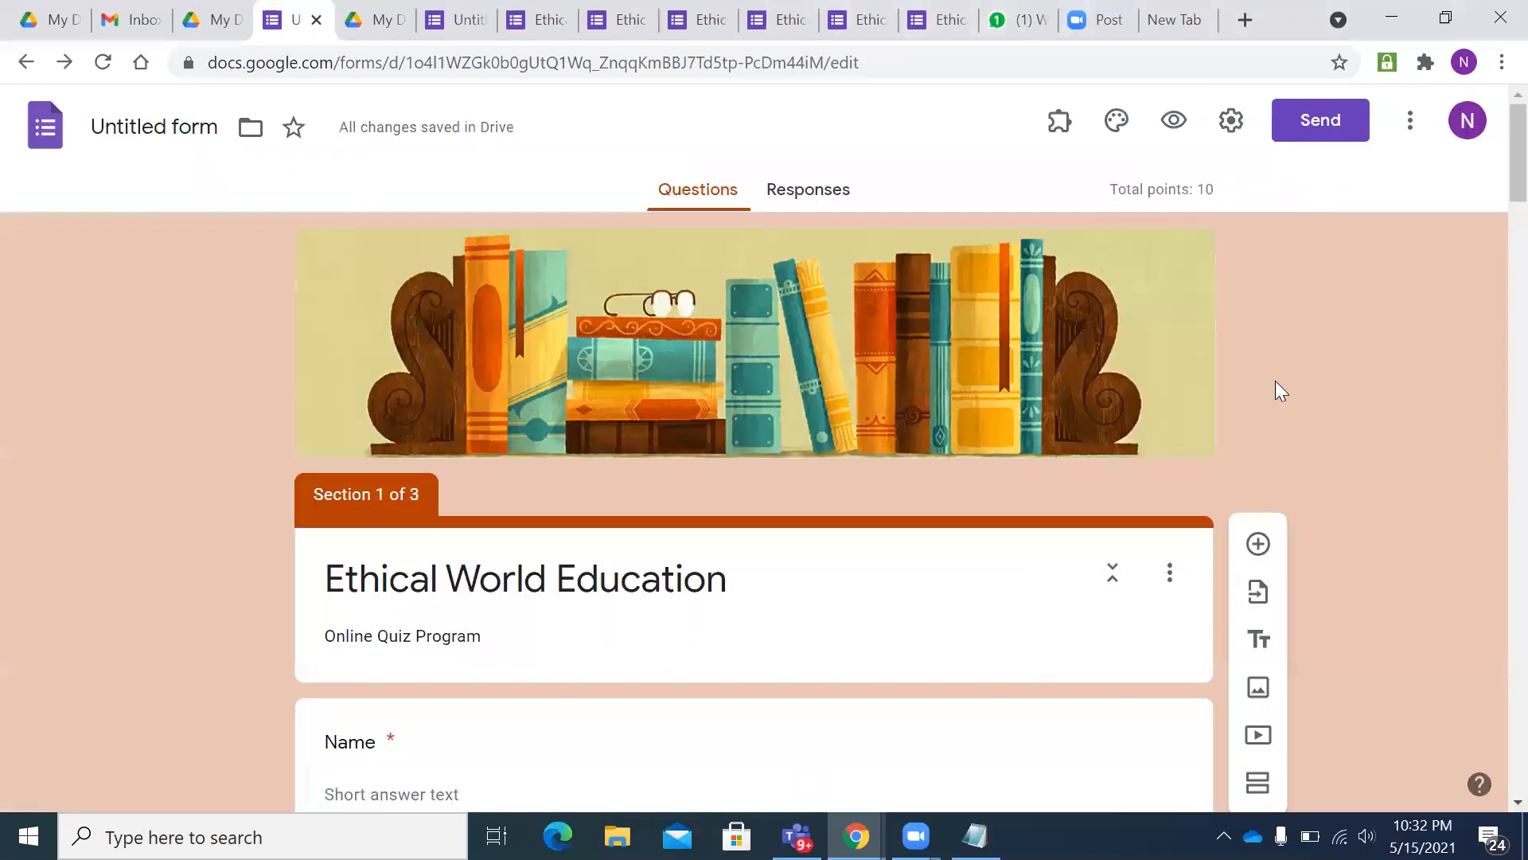
- Open Form Presenter+Timer from the Add-ons menu, then reopen it so Setup appears beside Help
{"action": "scroll", "coordinate": [1276, 382], "scroll_direction": "down", "scroll_amount": 1}
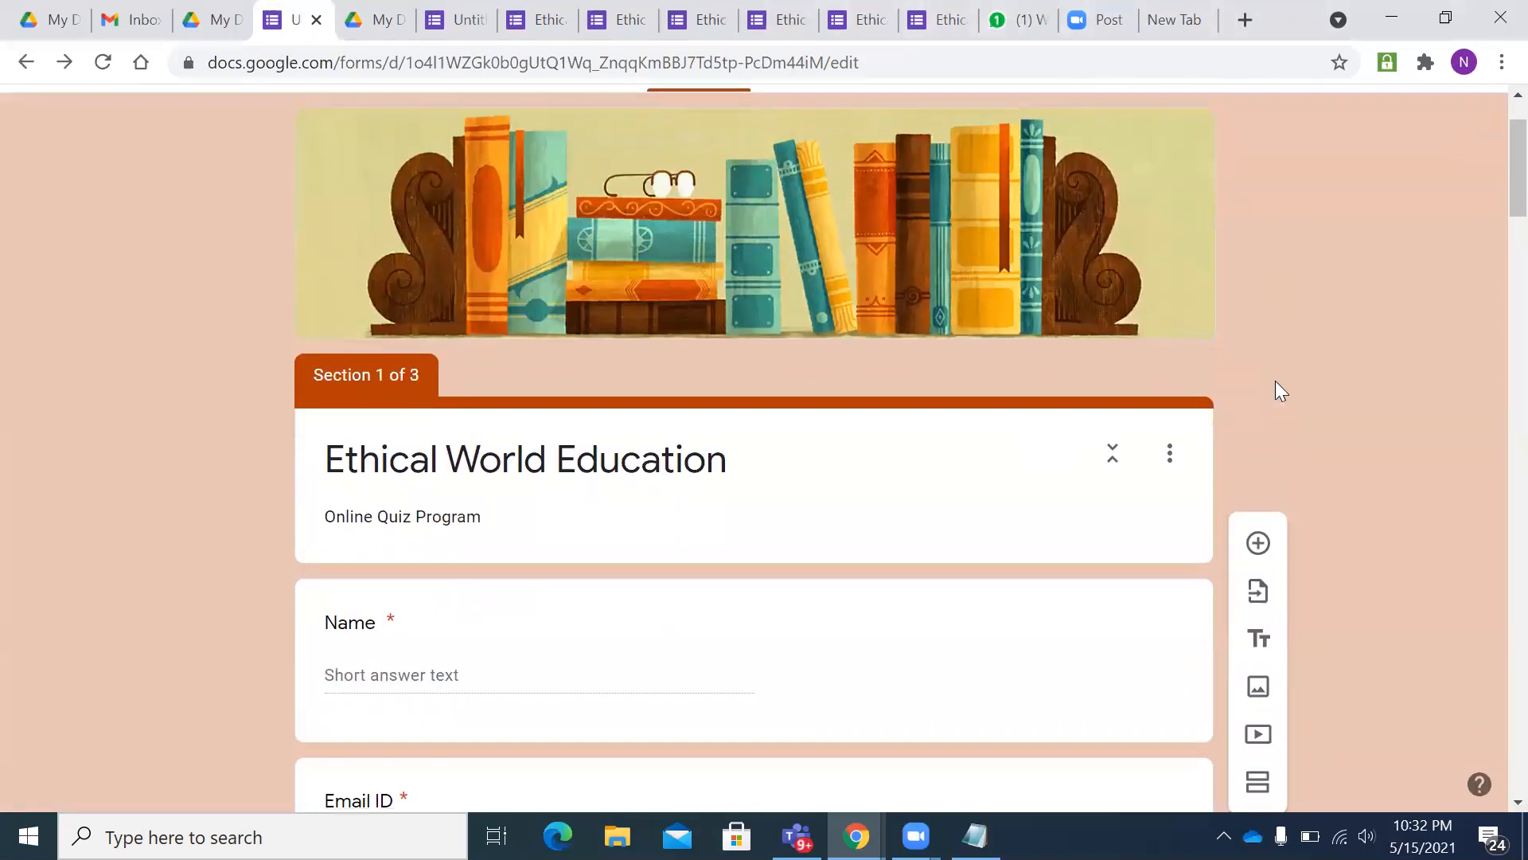
{"action": "scroll", "coordinate": [1275, 390], "scroll_direction": "down", "scroll_amount": 2}
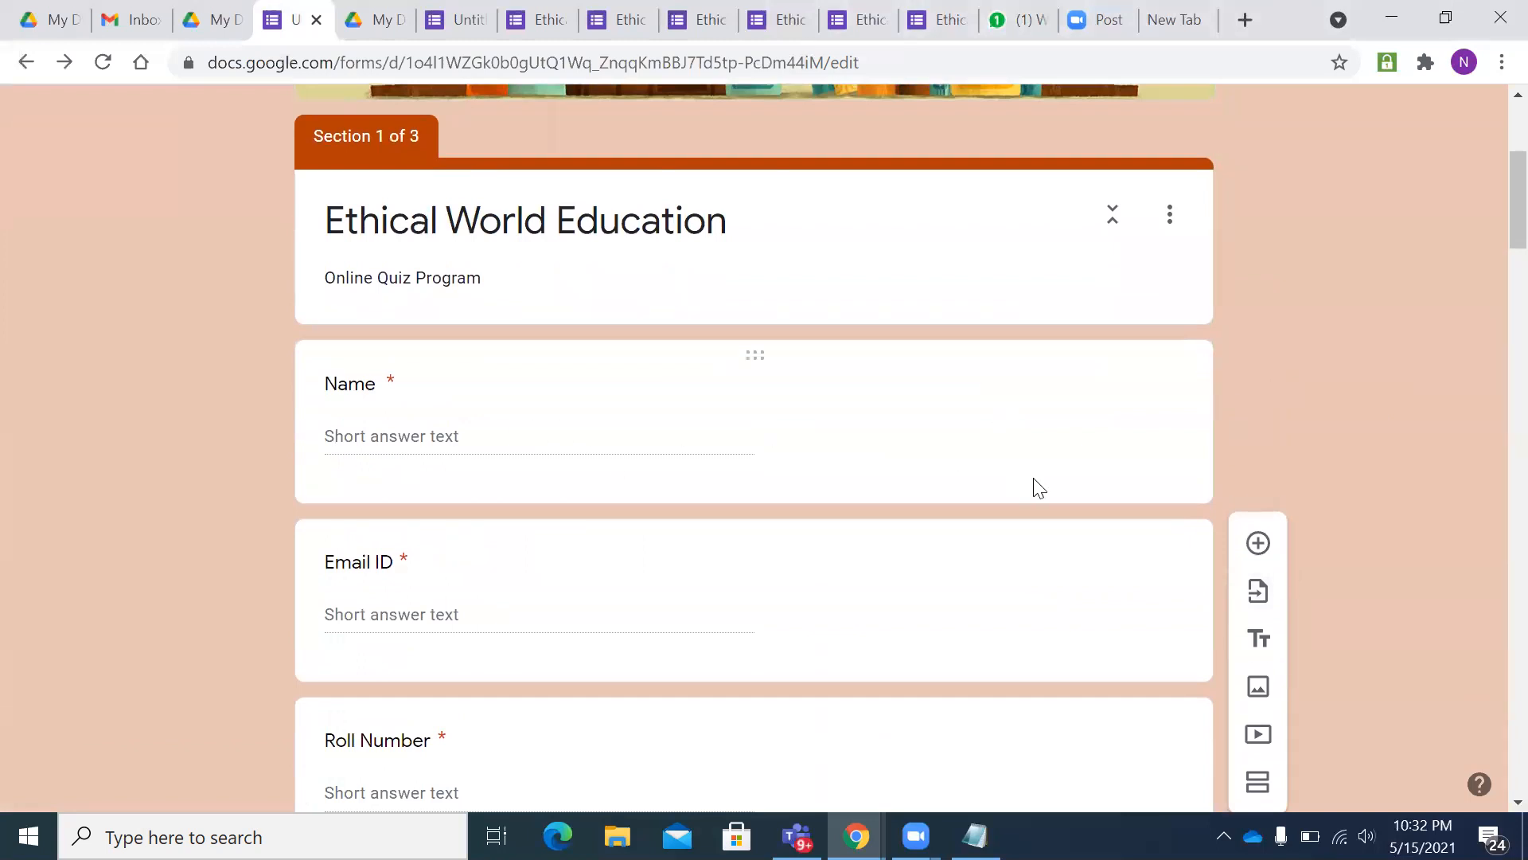
{"action": "scroll", "coordinate": [1040, 485], "scroll_direction": "up", "scroll_amount": 3}
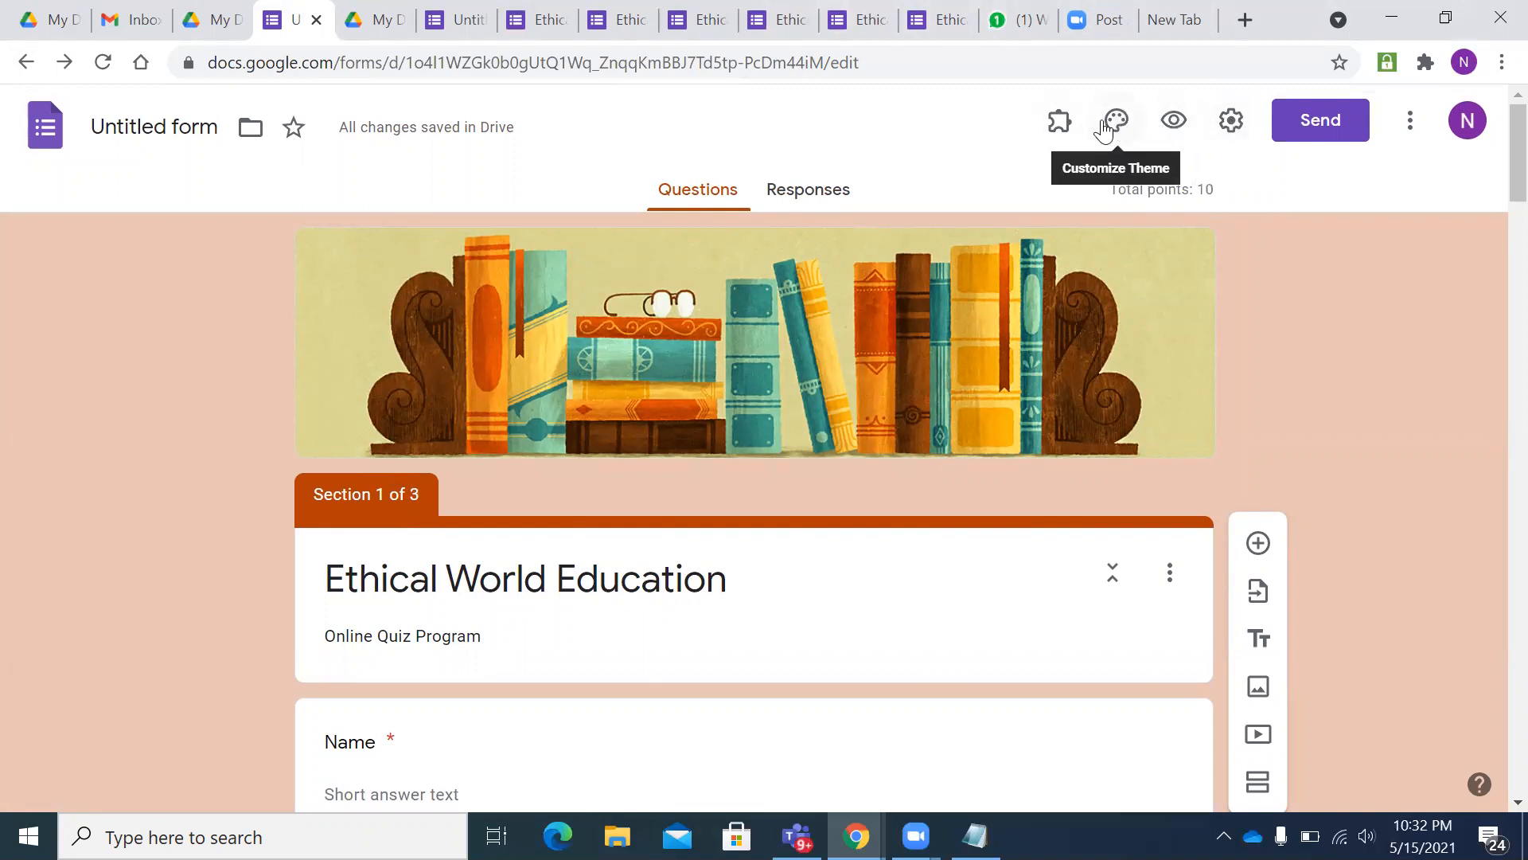
{"action": "left_click", "coordinate": [1062, 121]}
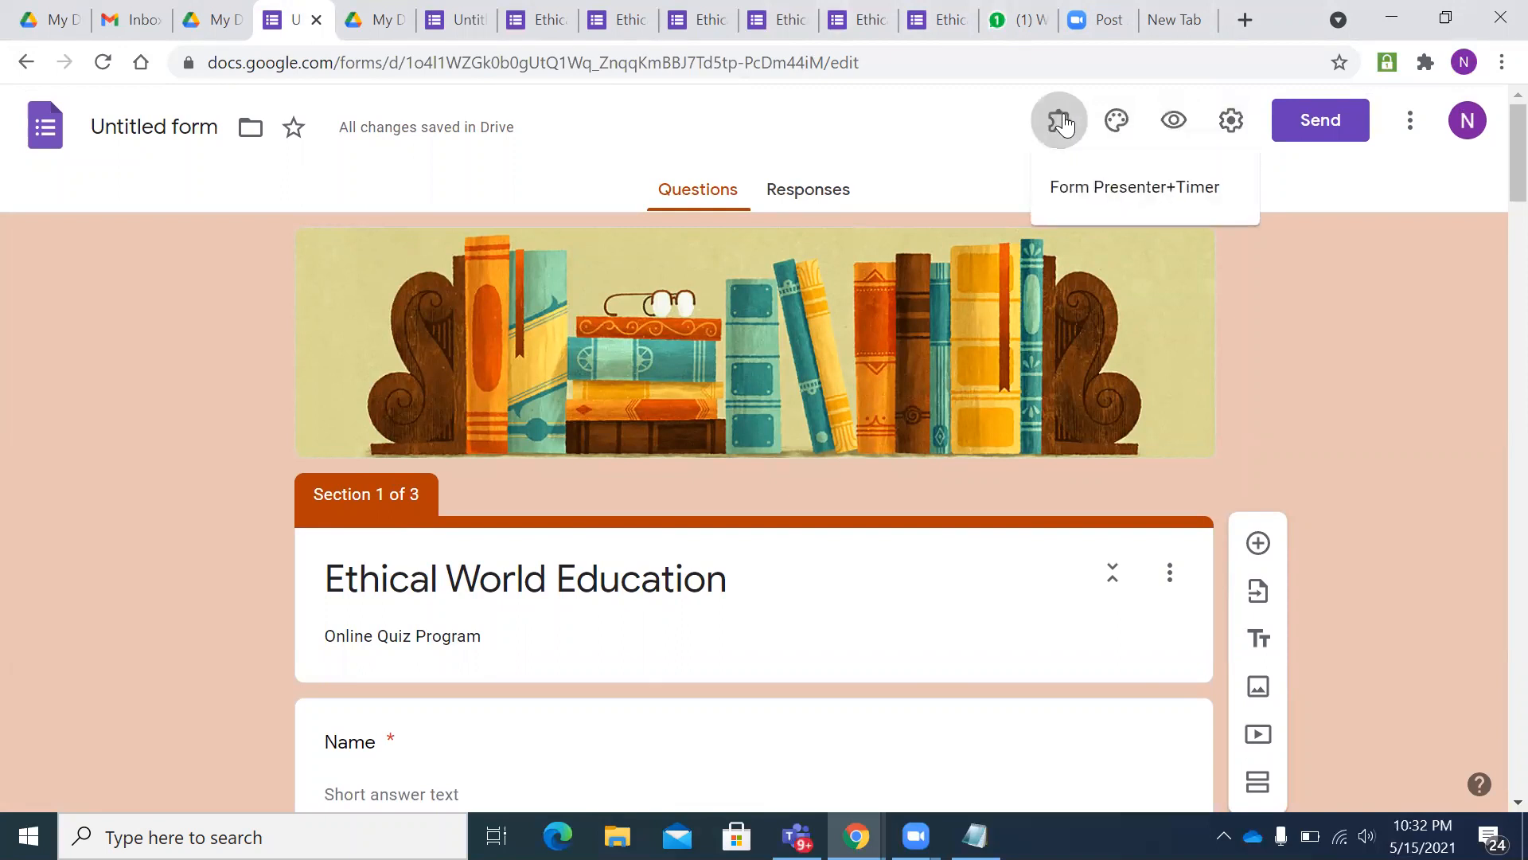
{"action": "left_click", "coordinate": [1103, 199]}
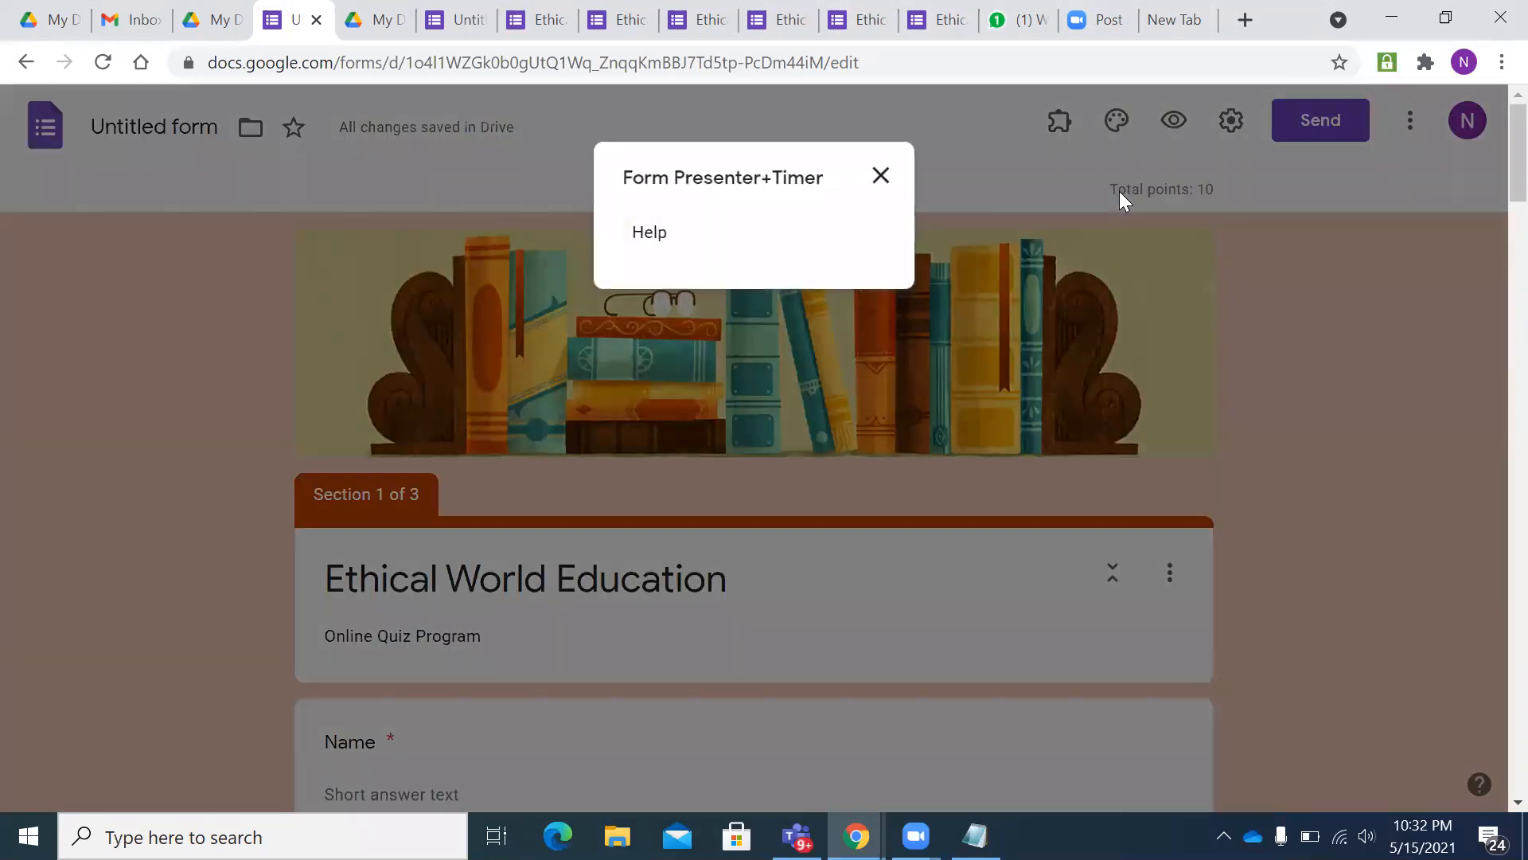
{"action": "left_click", "coordinate": [880, 177]}
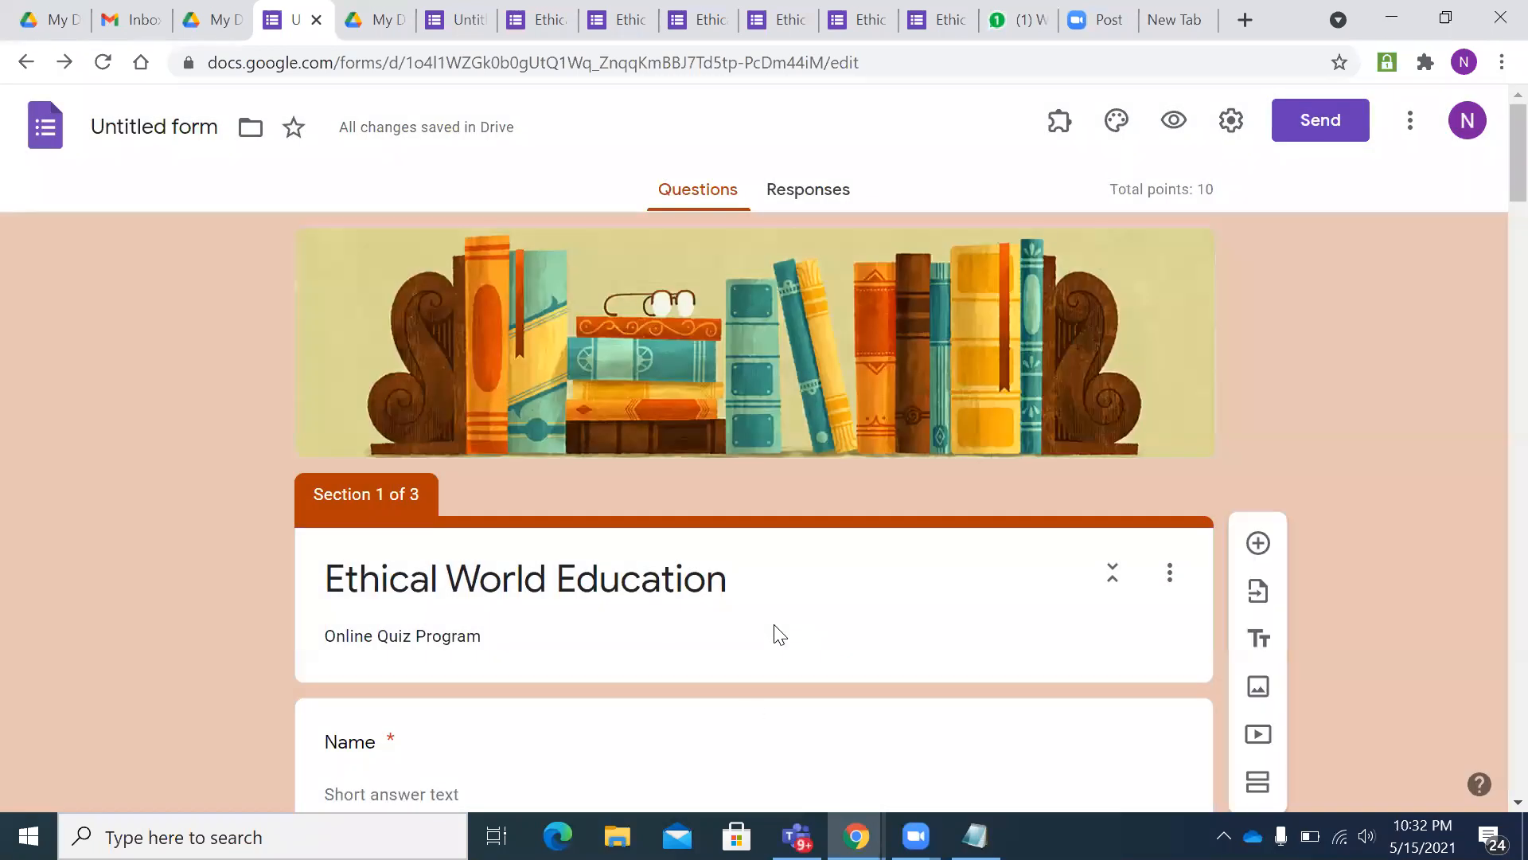
{"action": "left_click", "coordinate": [779, 634]}
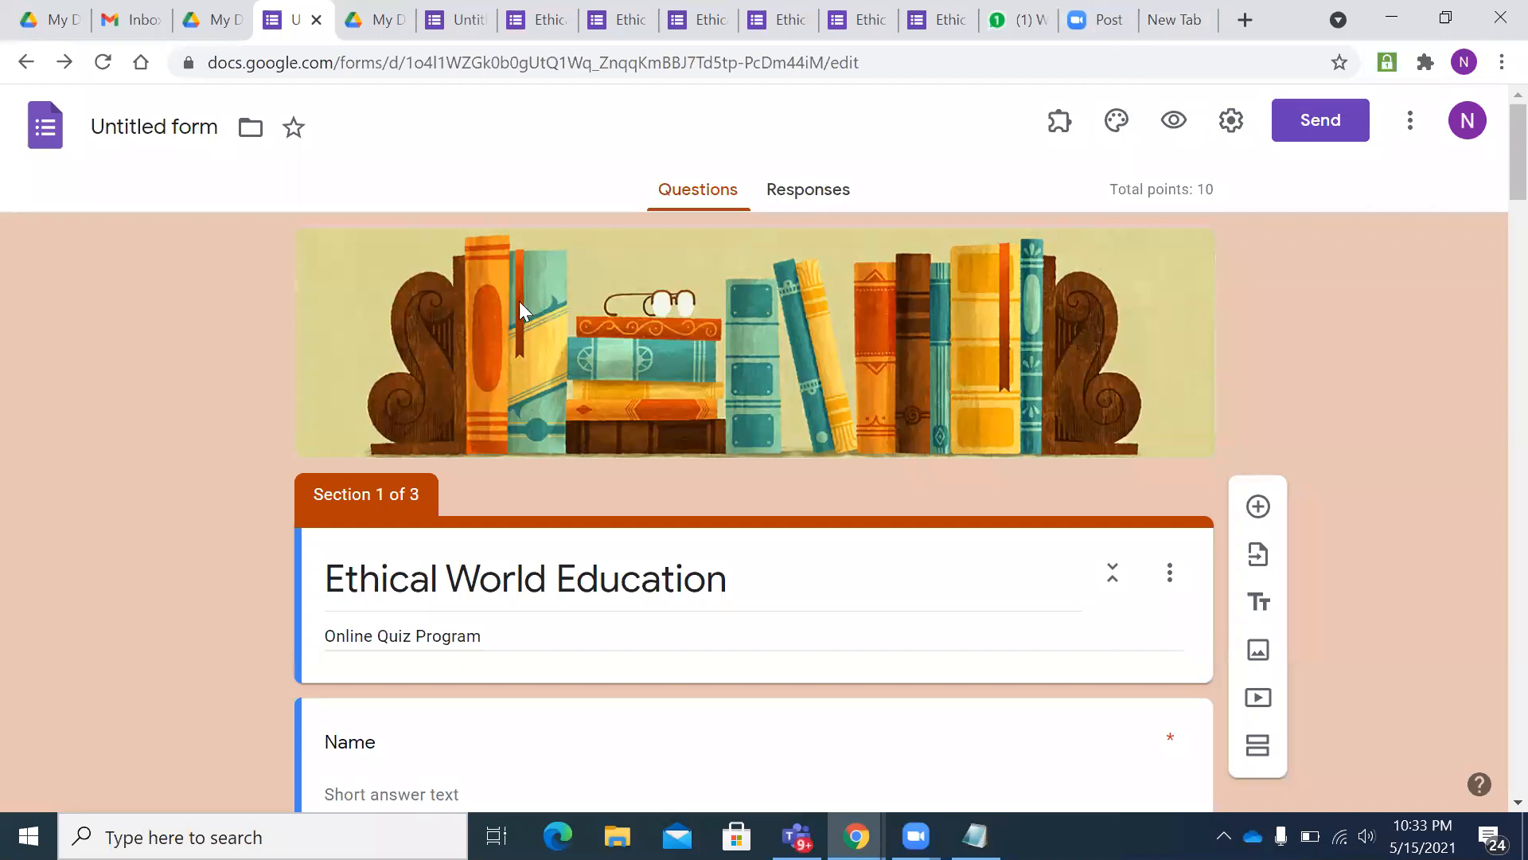
{"action": "left_click", "coordinate": [1058, 127]}
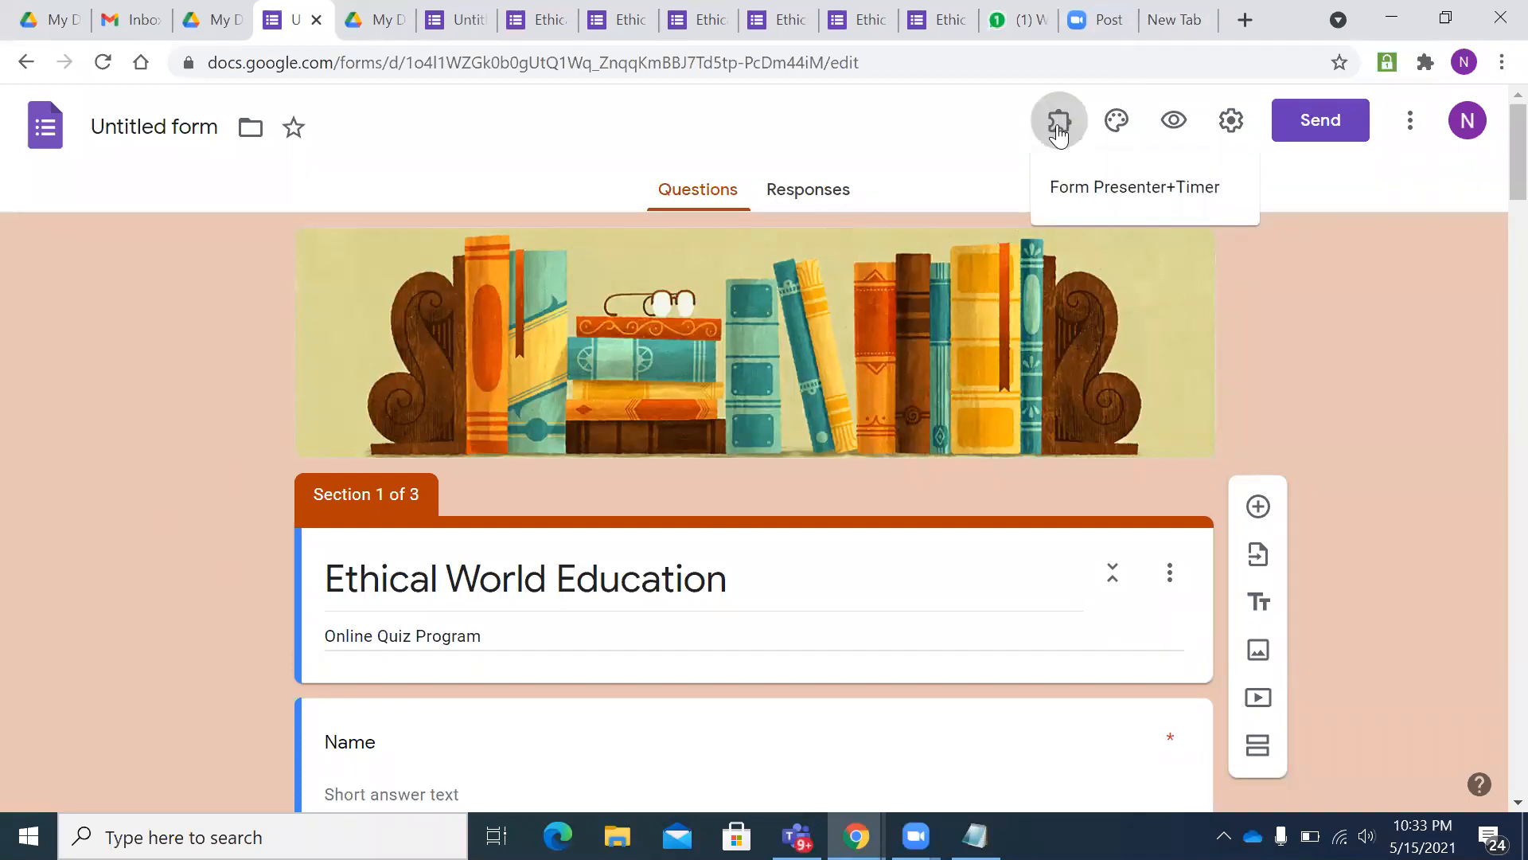
{"action": "left_click", "coordinate": [1074, 197]}
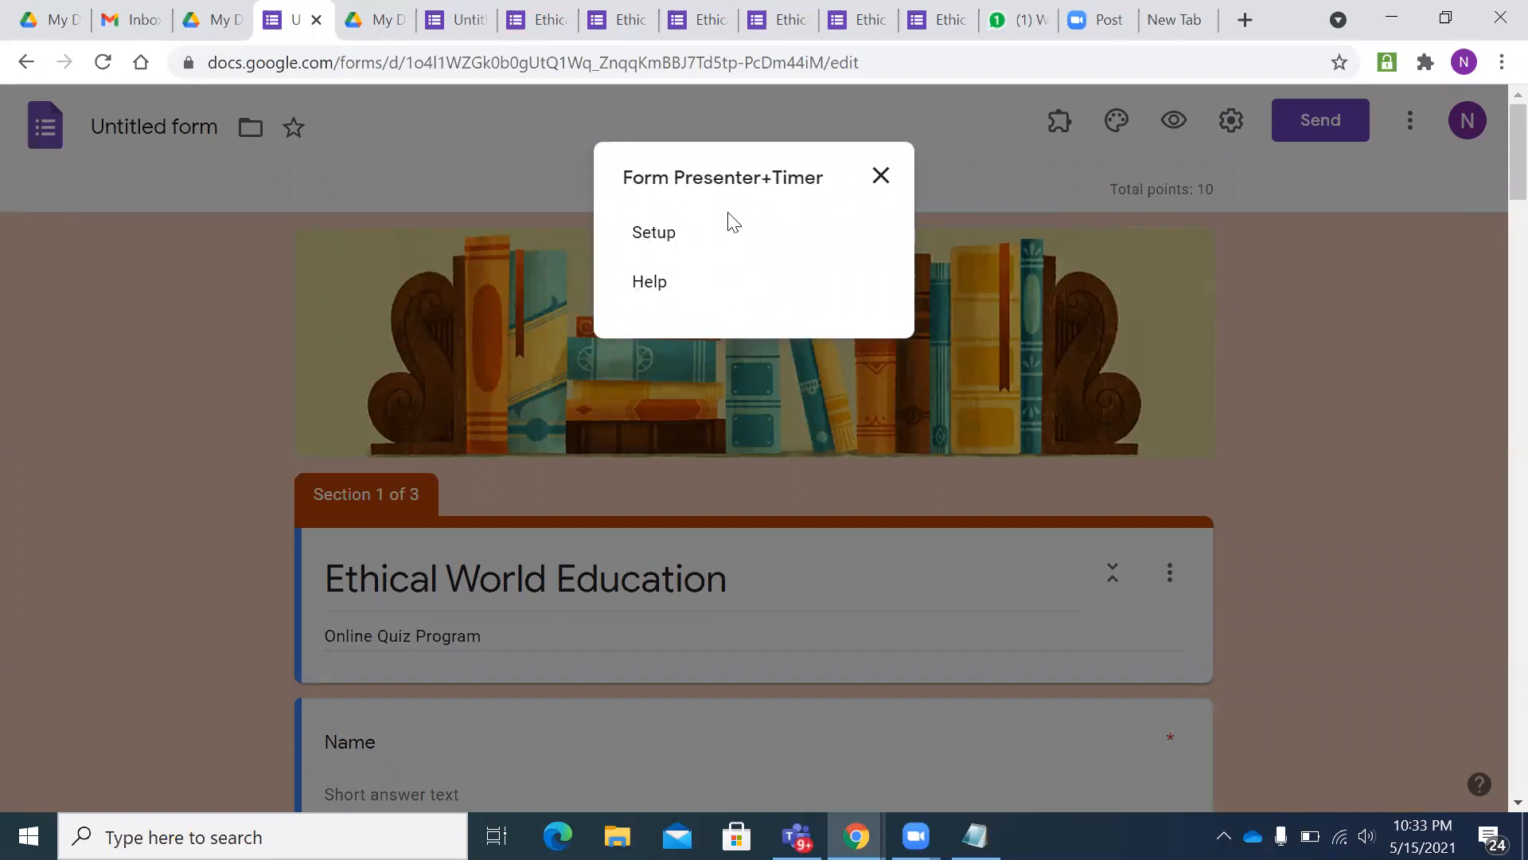
- Launch Form Presenter setup and replace its form image with the myimage picture
{"action": "left_click", "coordinate": [645, 243]}
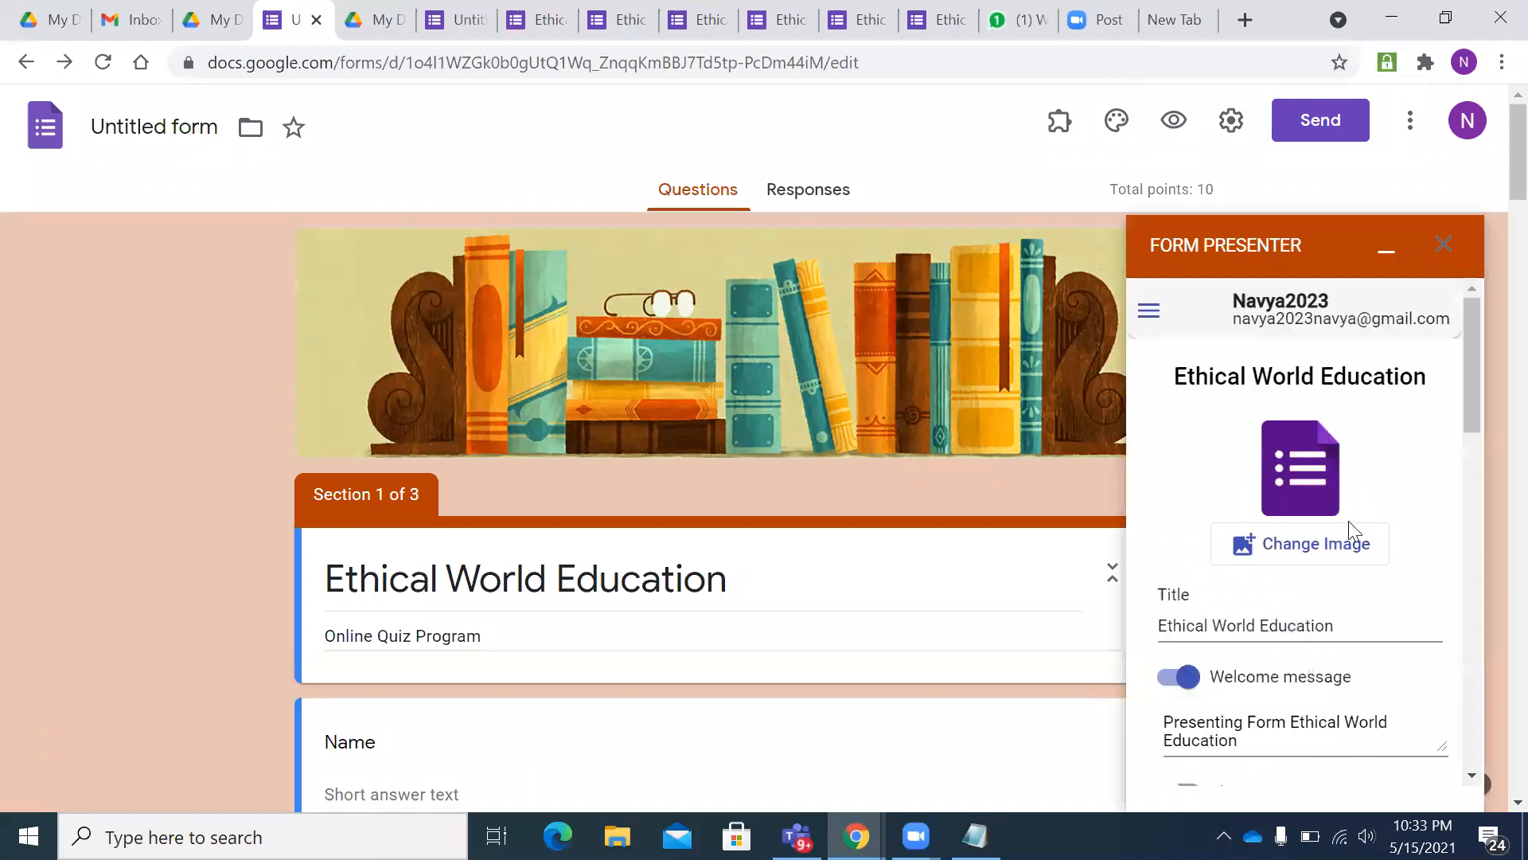
{"action": "scroll", "coordinate": [1273, 533], "scroll_direction": "down", "scroll_amount": 1}
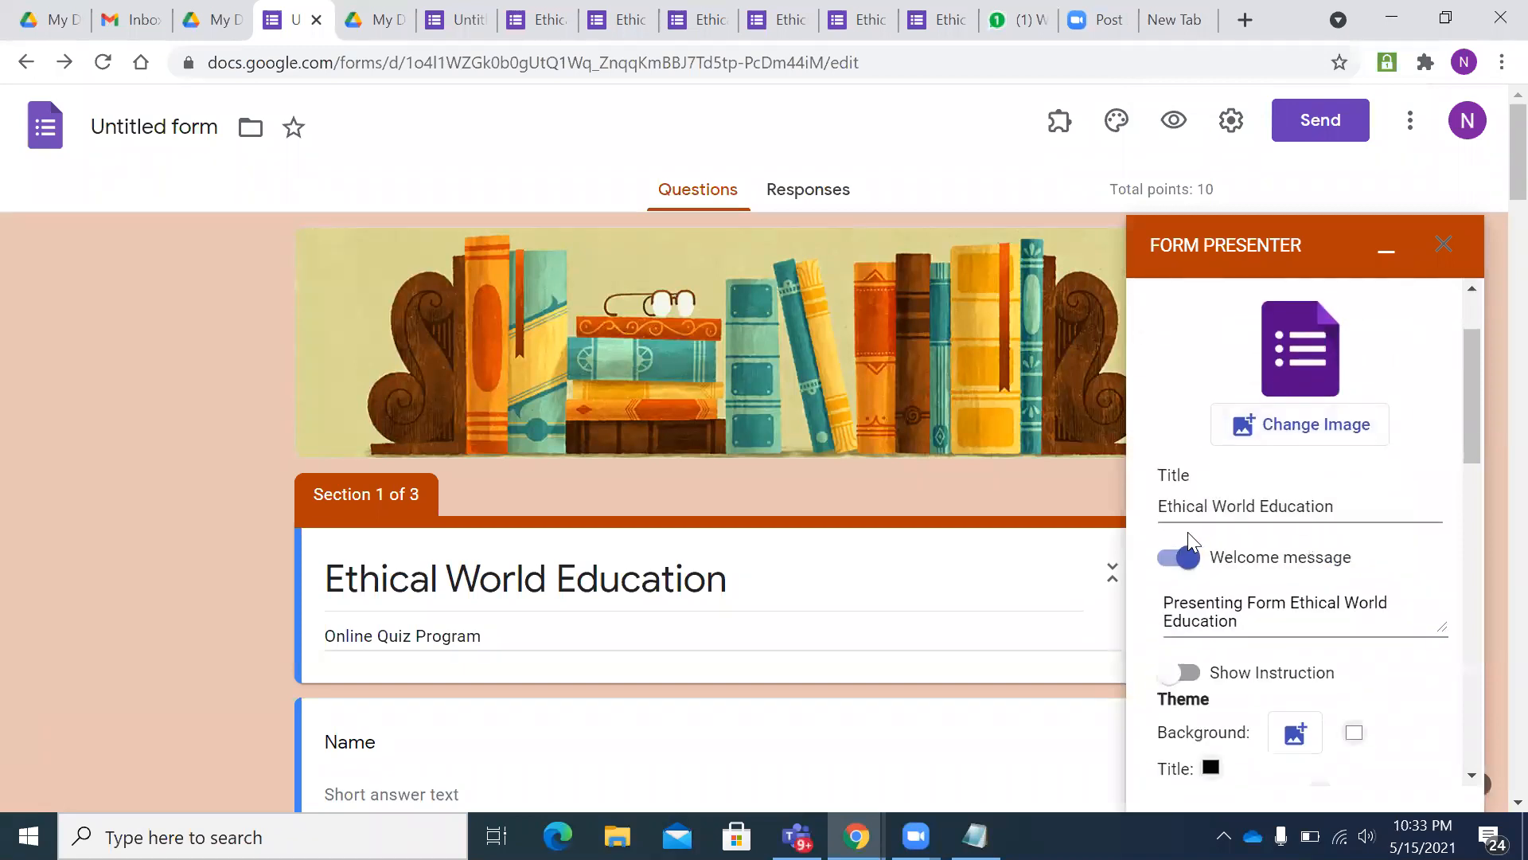
{"action": "left_click", "coordinate": [1316, 428]}
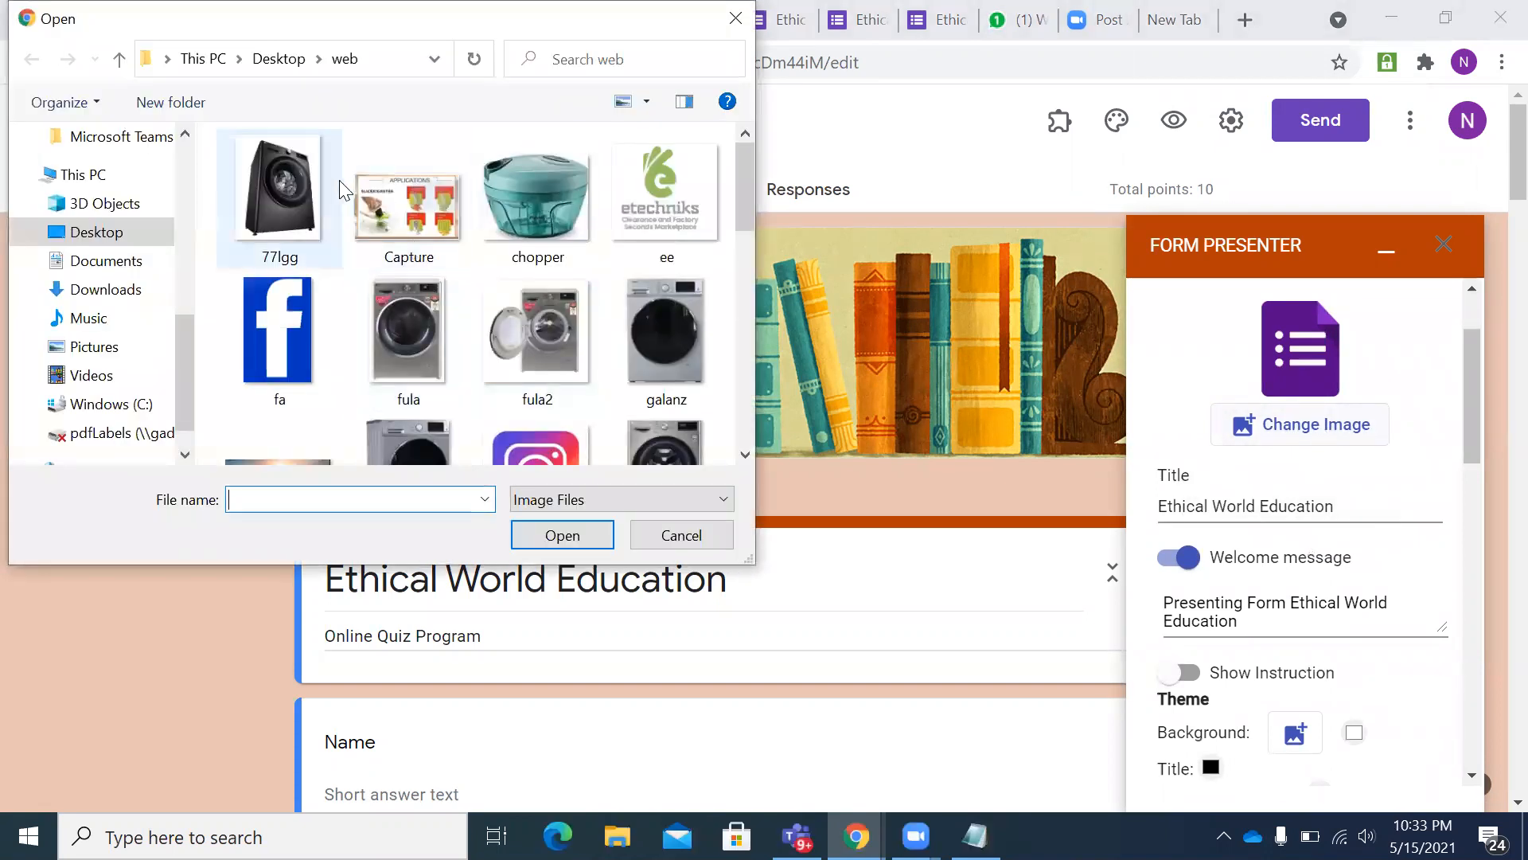
{"action": "scroll", "coordinate": [496, 280], "scroll_direction": "down", "scroll_amount": 3}
{"action": "scroll", "coordinate": [502, 295], "scroll_direction": "down", "scroll_amount": 3}
{"action": "scroll", "coordinate": [510, 306], "scroll_direction": "up", "scroll_amount": 3}
{"action": "scroll", "coordinate": [478, 302], "scroll_direction": "up", "scroll_amount": 2}
{"action": "left_click", "coordinate": [102, 203]}
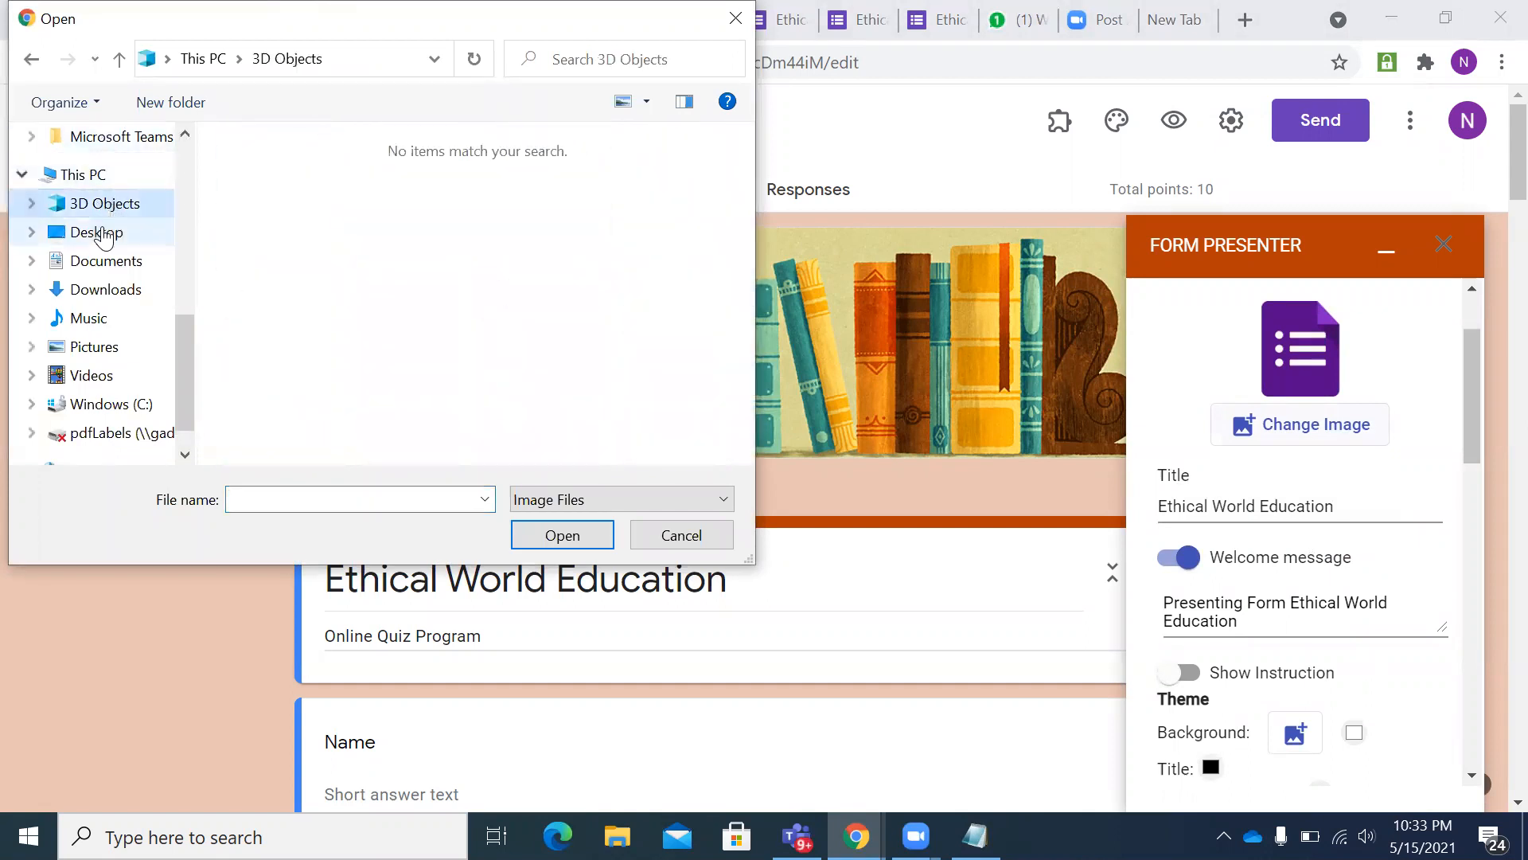
{"action": "left_click", "coordinate": [105, 267]}
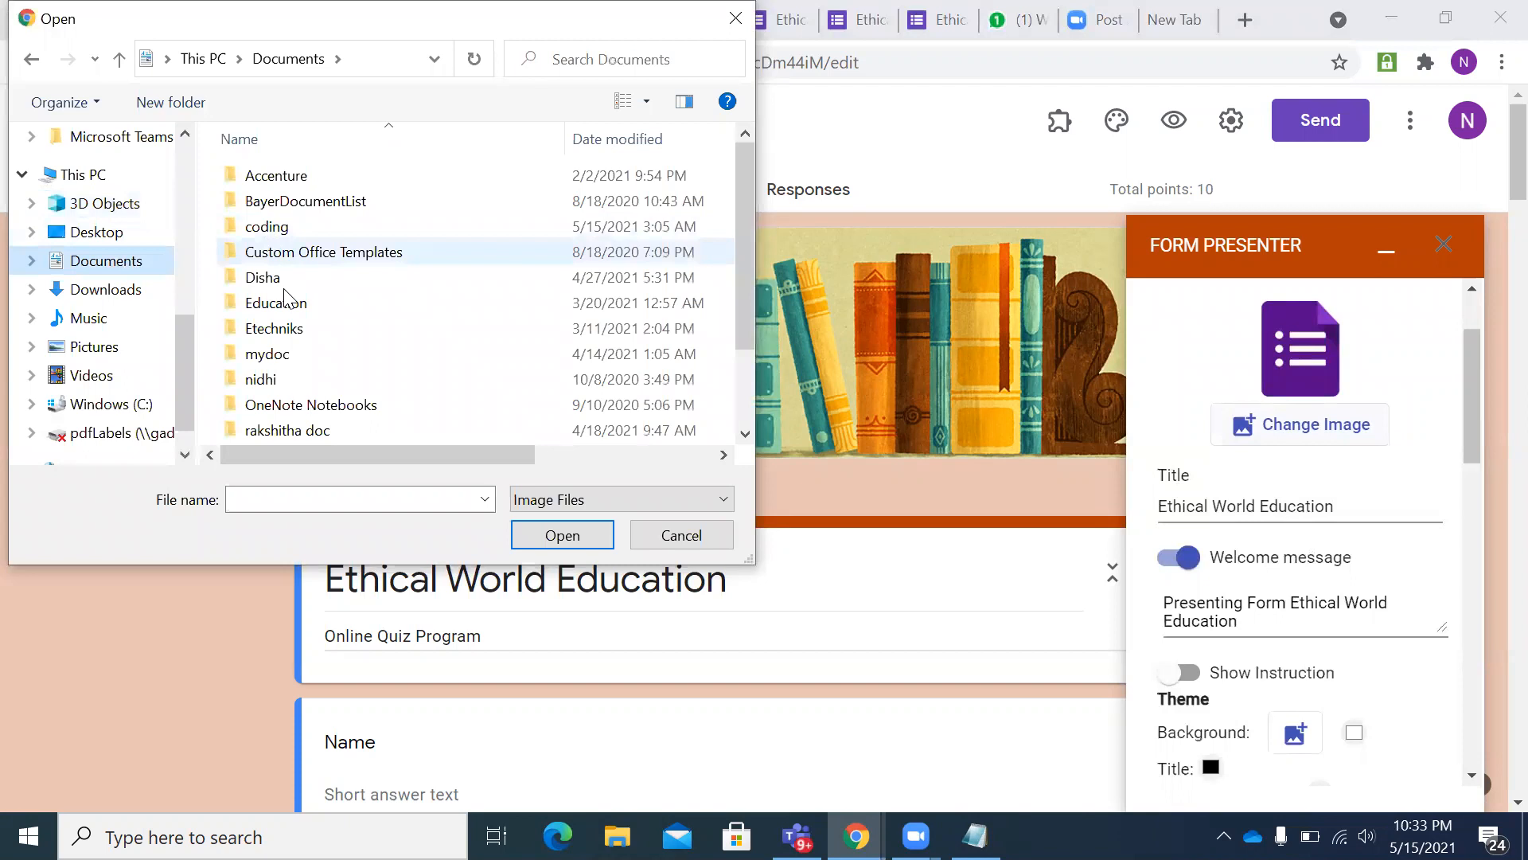
{"action": "scroll", "coordinate": [308, 344], "scroll_direction": "down", "scroll_amount": 2}
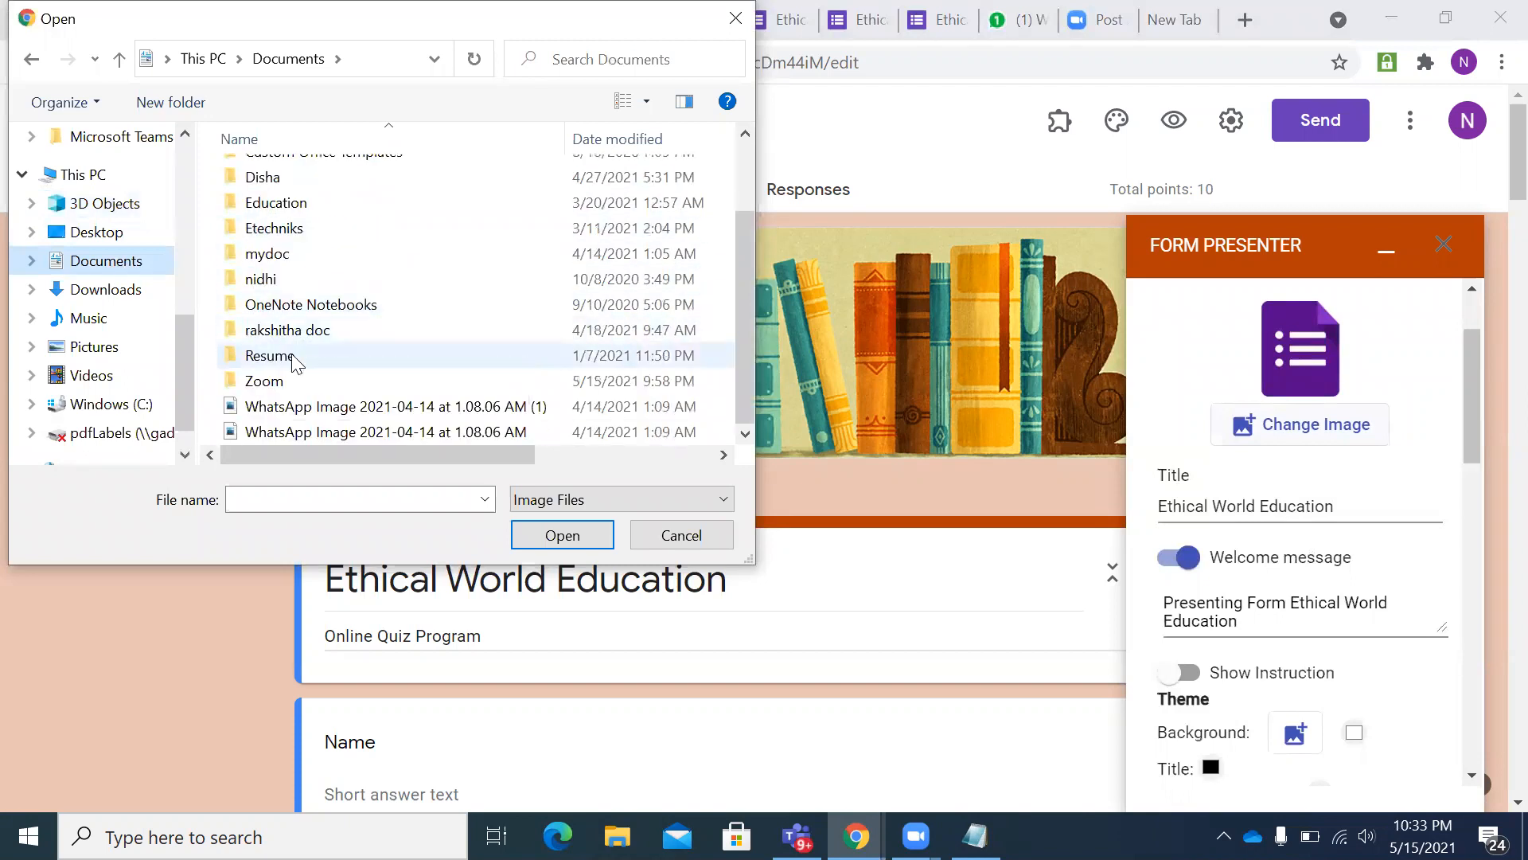
{"action": "scroll", "coordinate": [290, 362], "scroll_direction": "up", "scroll_amount": 2}
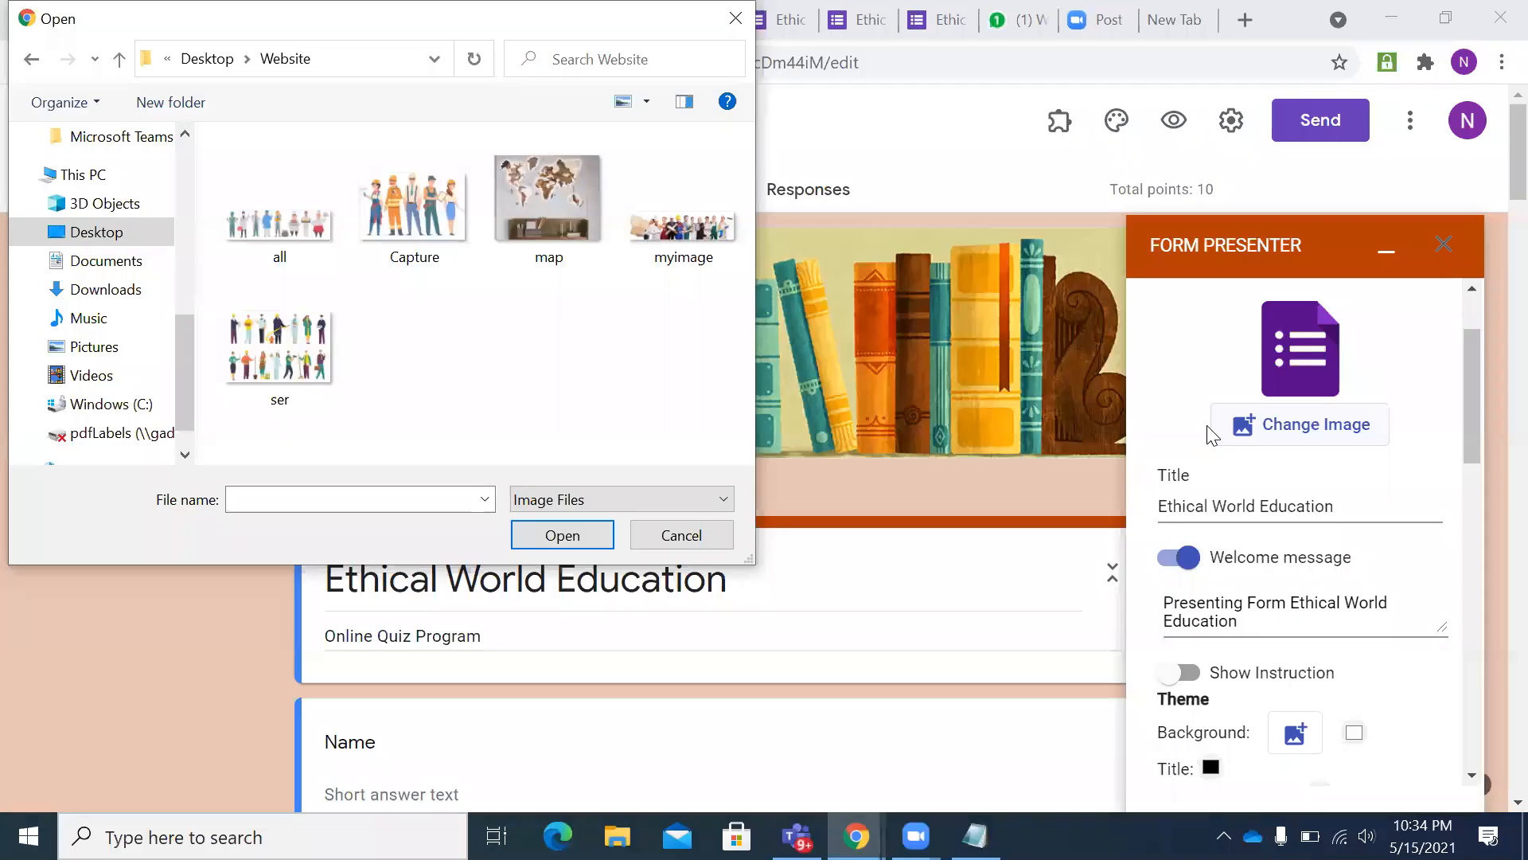
{"action": "left_click", "coordinate": [683, 225]}
{"action": "left_click", "coordinate": [553, 530]}
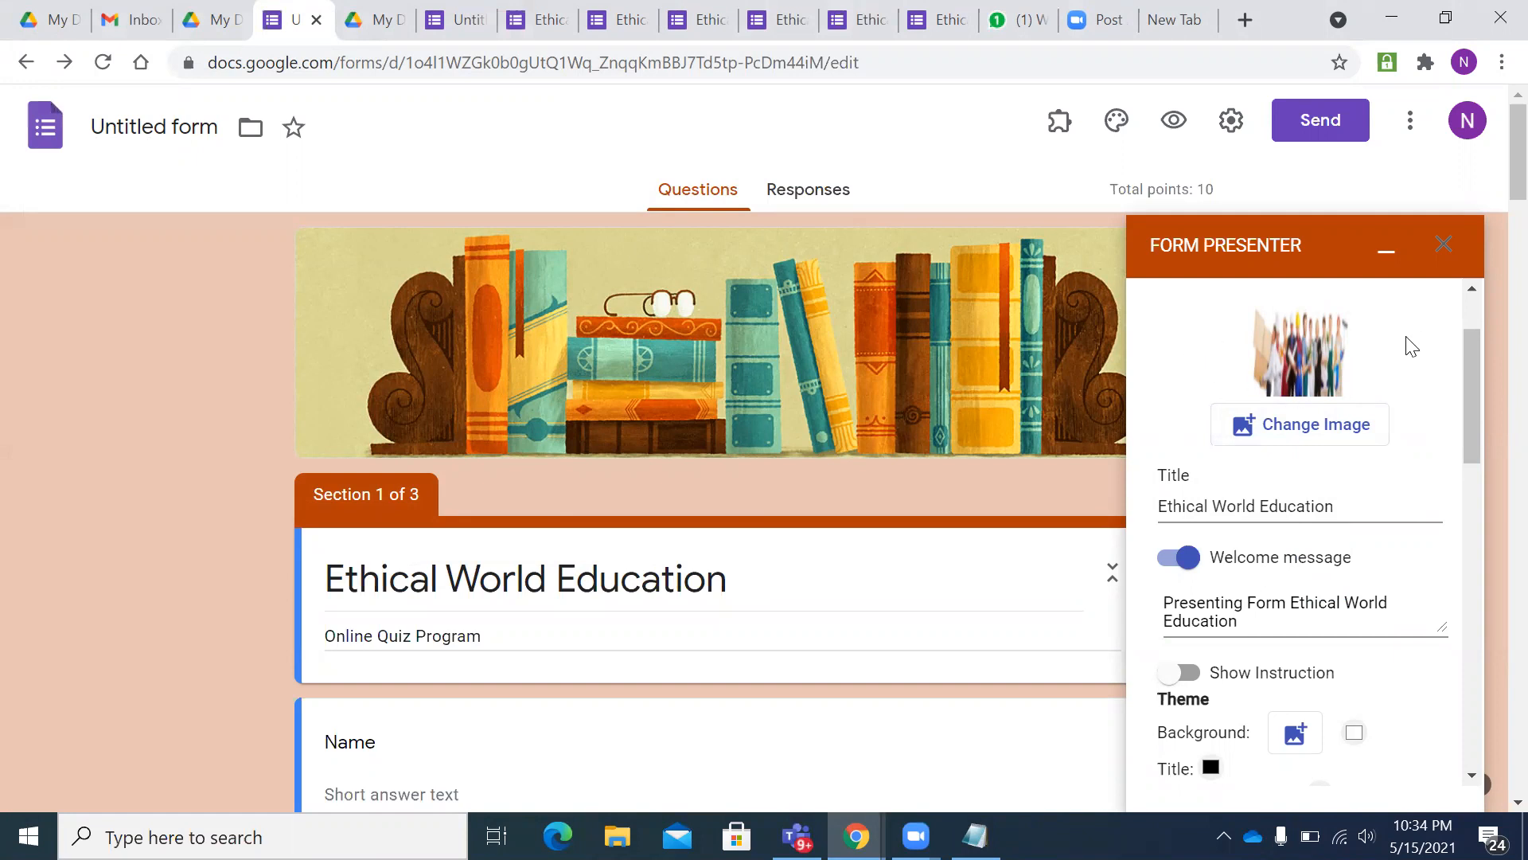
- Replace the presenter image with the map picture
{"action": "left_click", "coordinate": [1312, 434]}
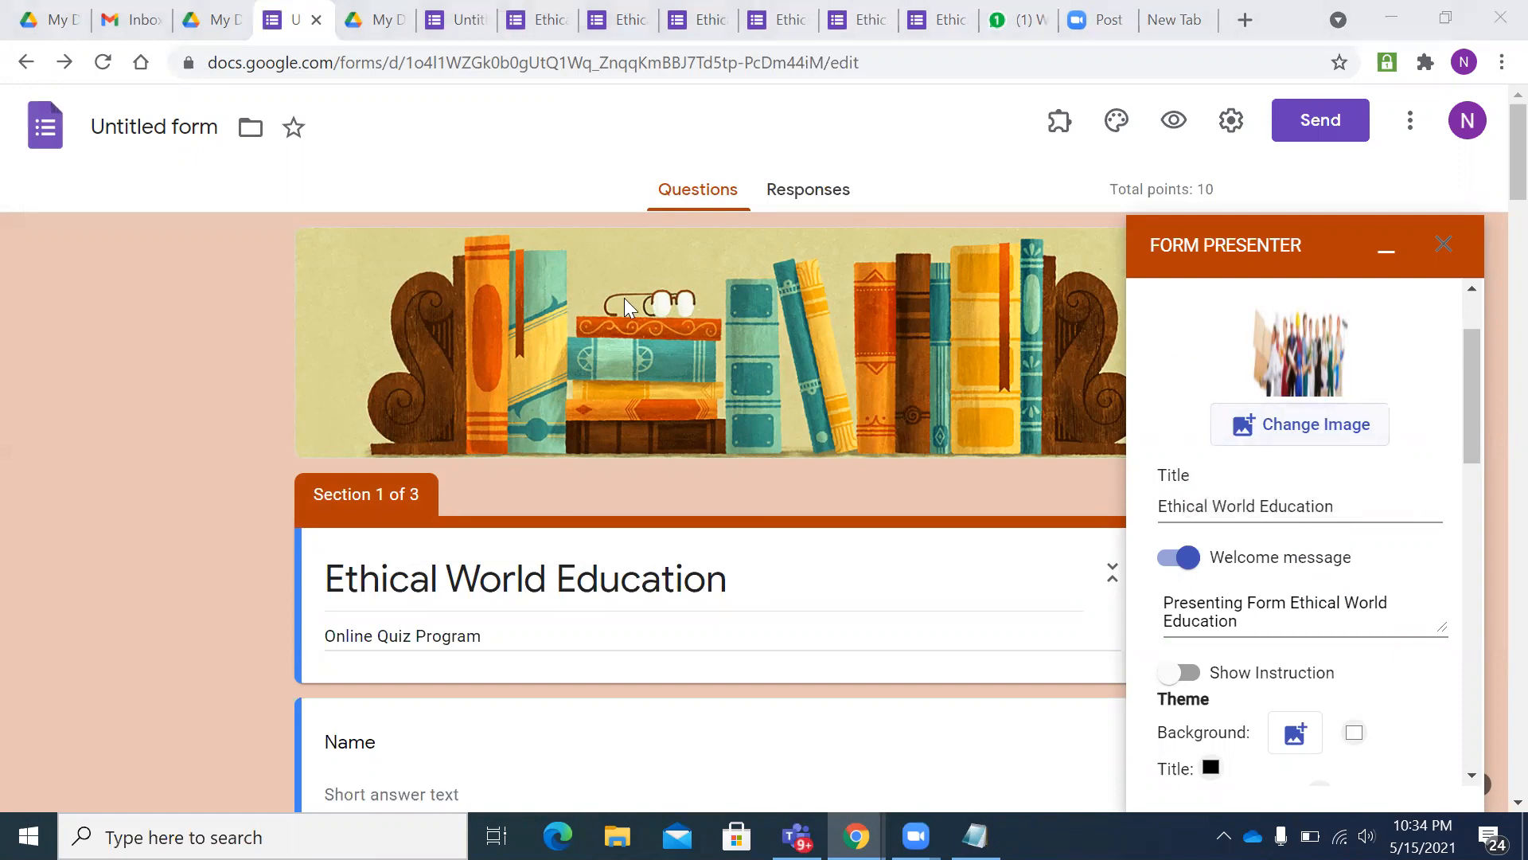
{"action": "left_click", "coordinate": [580, 265]}
{"action": "left_click", "coordinate": [557, 535]}
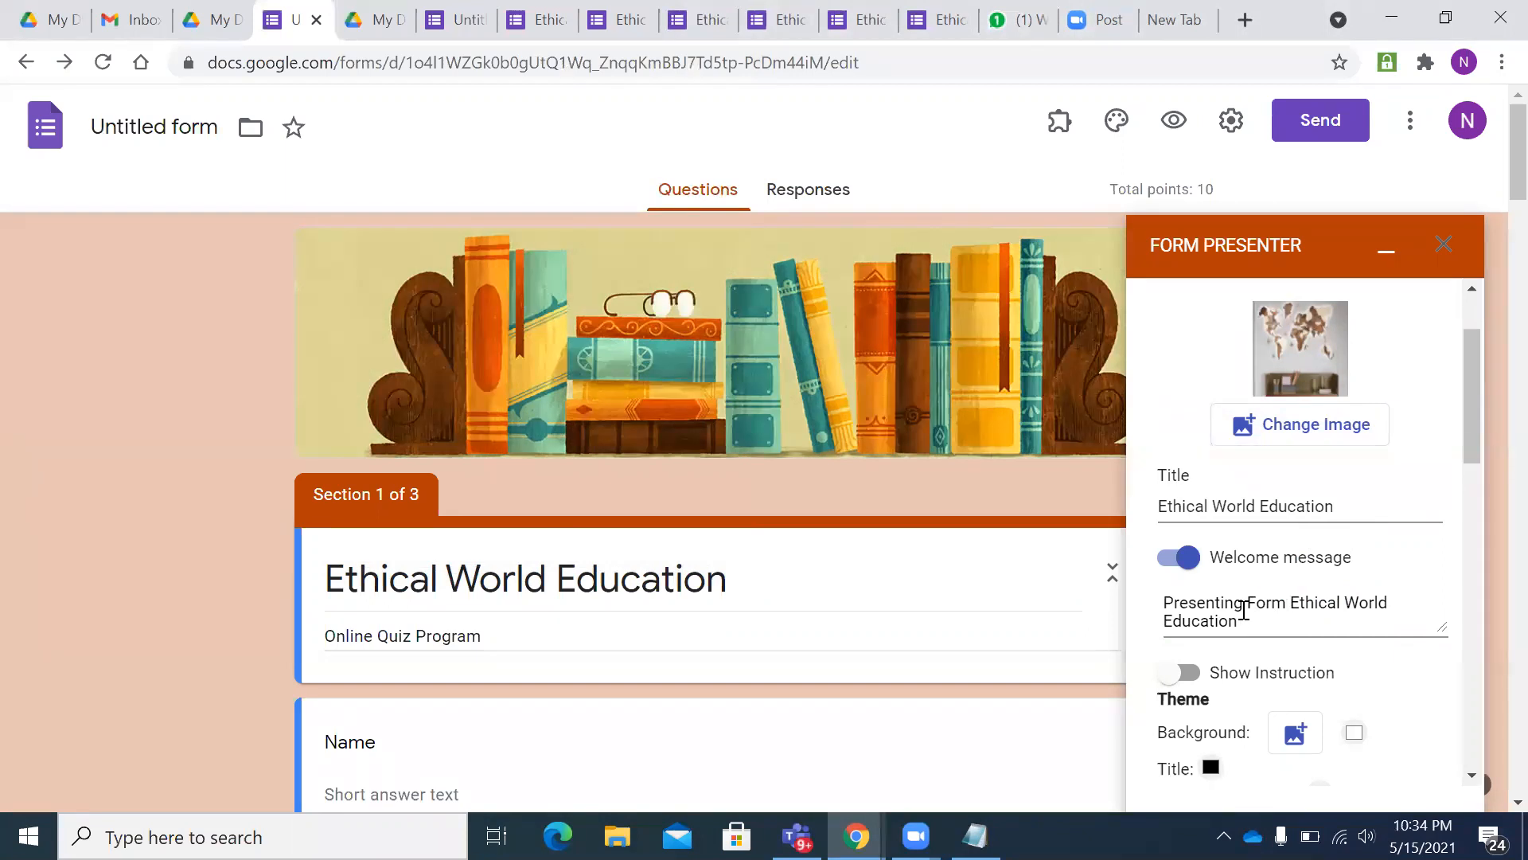
- Set Time Control to enable the form only at a specific time
{"action": "scroll", "coordinate": [1242, 613], "scroll_direction": "down", "scroll_amount": 3}
{"action": "scroll", "coordinate": [1207, 481], "scroll_direction": "down", "scroll_amount": 3}
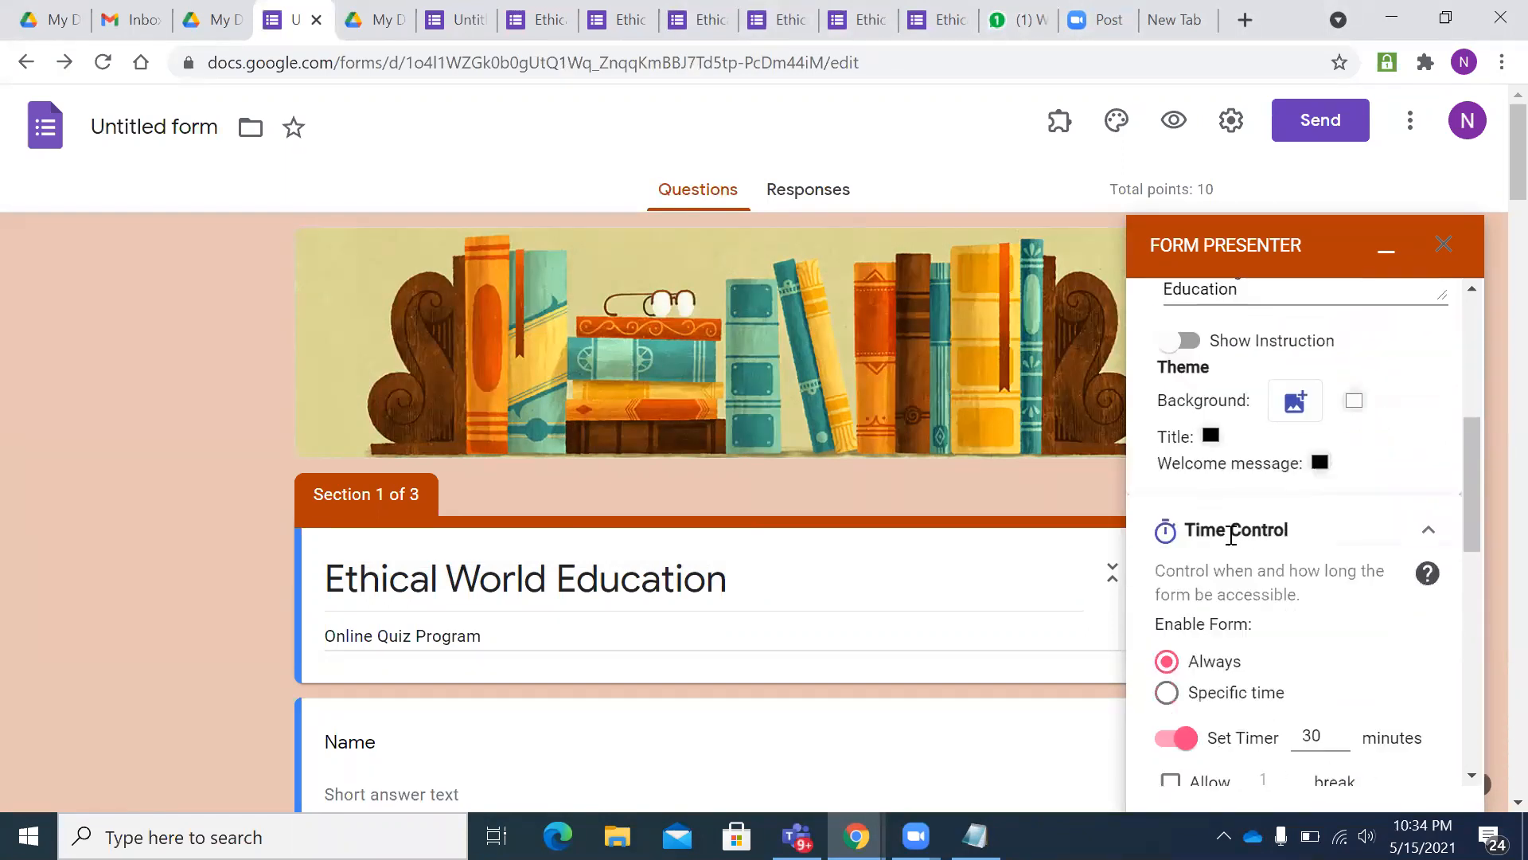
{"action": "scroll", "coordinate": [1306, 569], "scroll_direction": "down", "scroll_amount": 2}
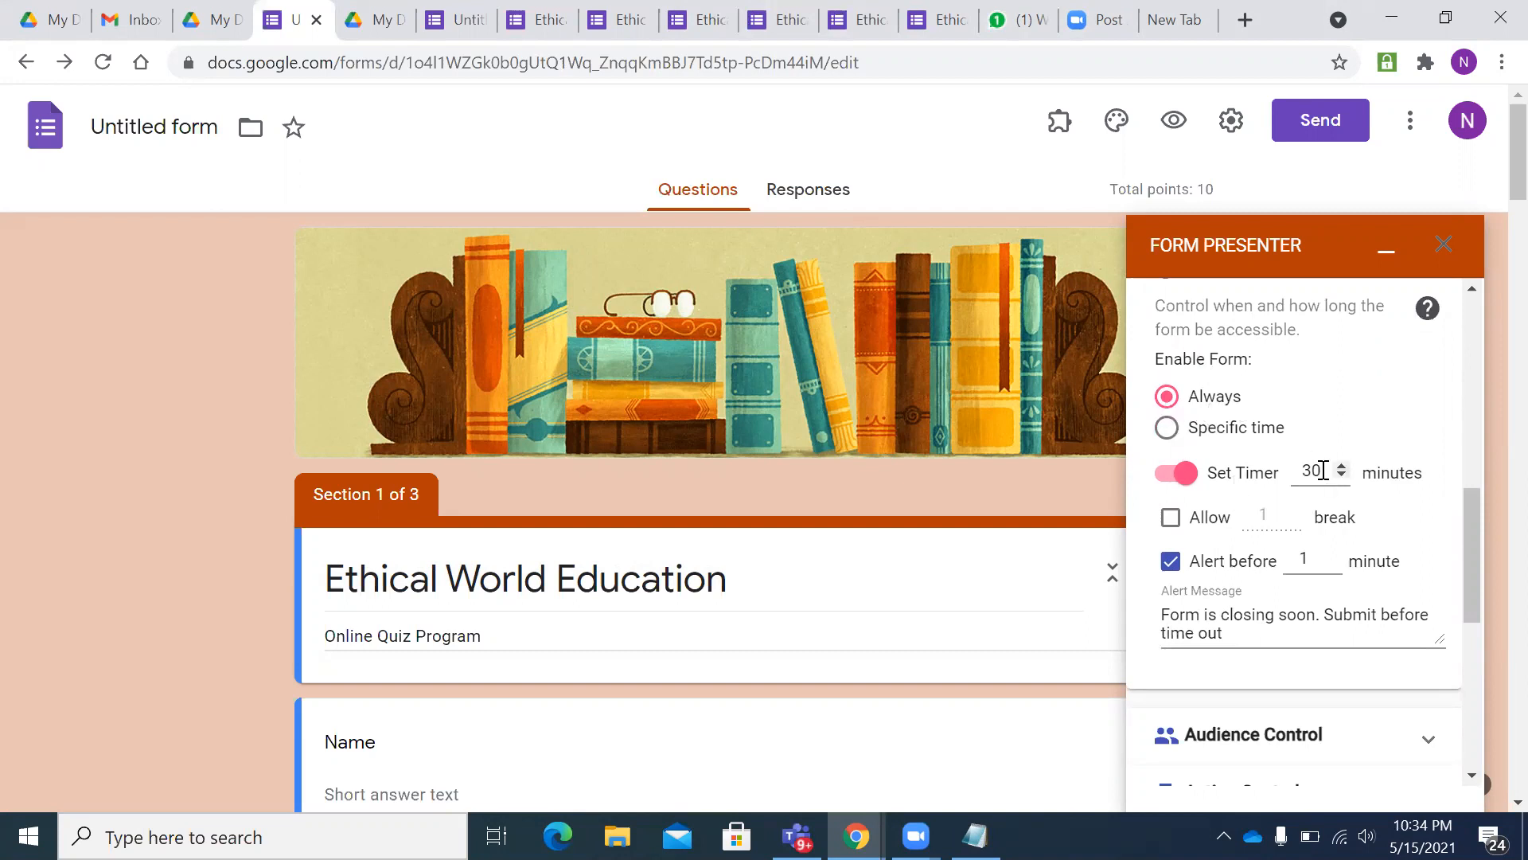
{"action": "left_click", "coordinate": [1208, 439]}
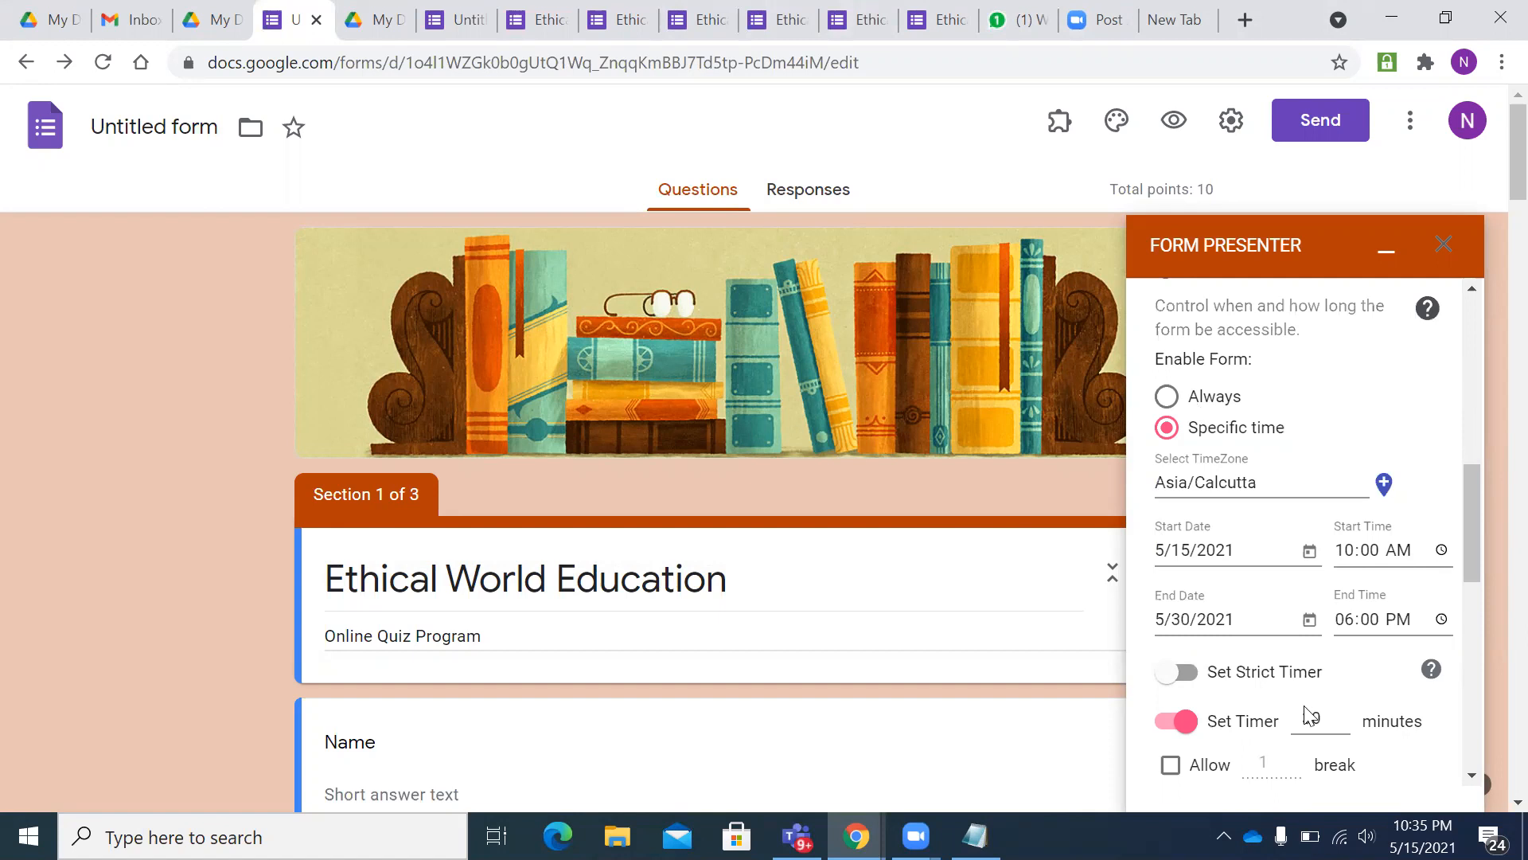
- Set the form to Enable Always, with a 10-minute timer and a 3-minute closing alert
{"action": "left_click", "coordinate": [1165, 402]}
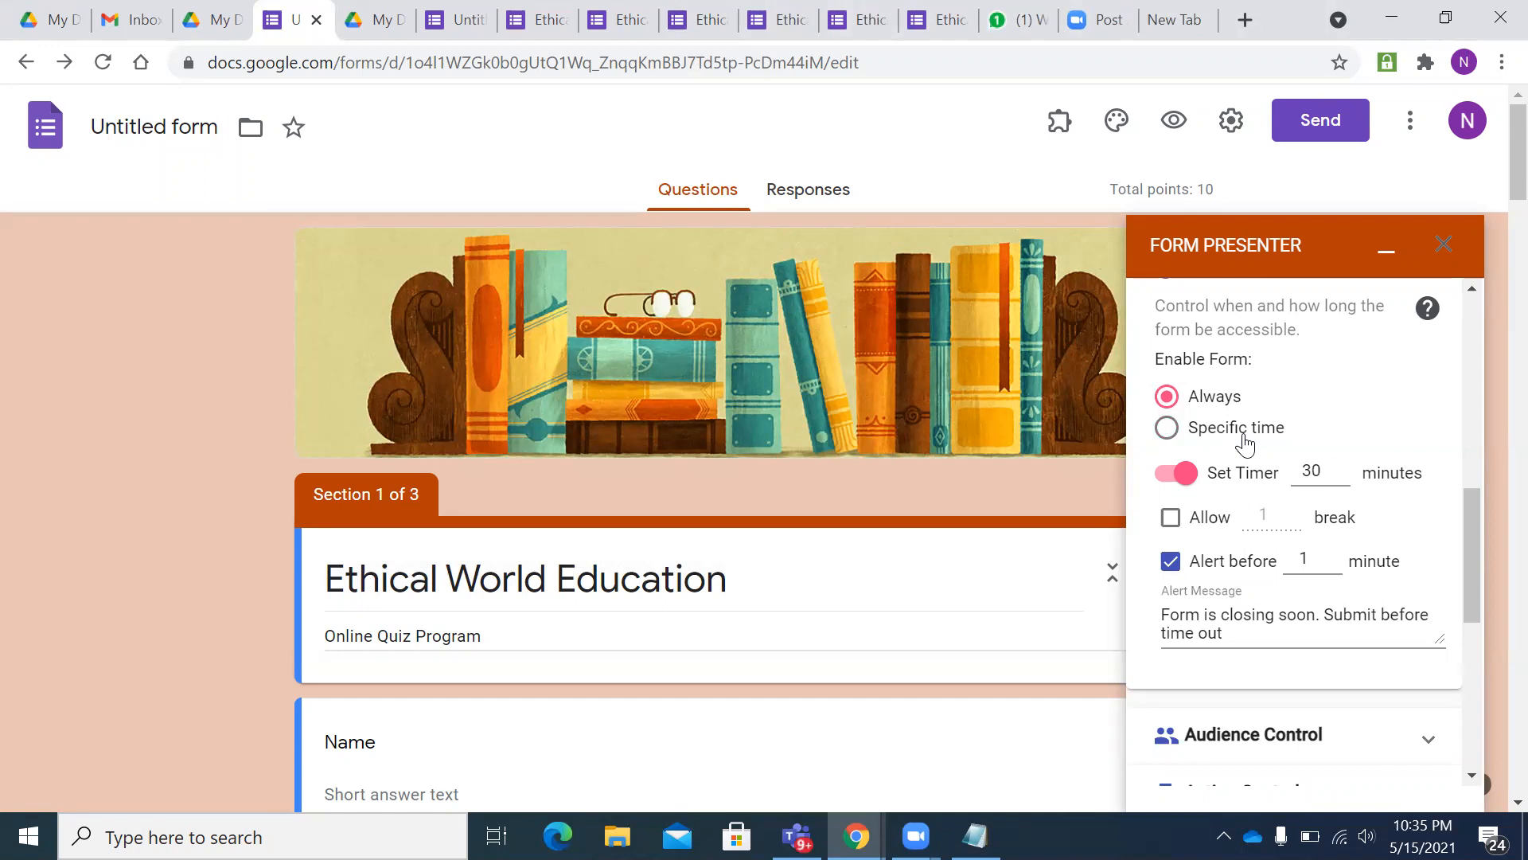
{"action": "left_click", "coordinate": [1342, 467]}
{"action": "scroll", "coordinate": [1310, 542], "scroll_direction": "down", "scroll_amount": 6}
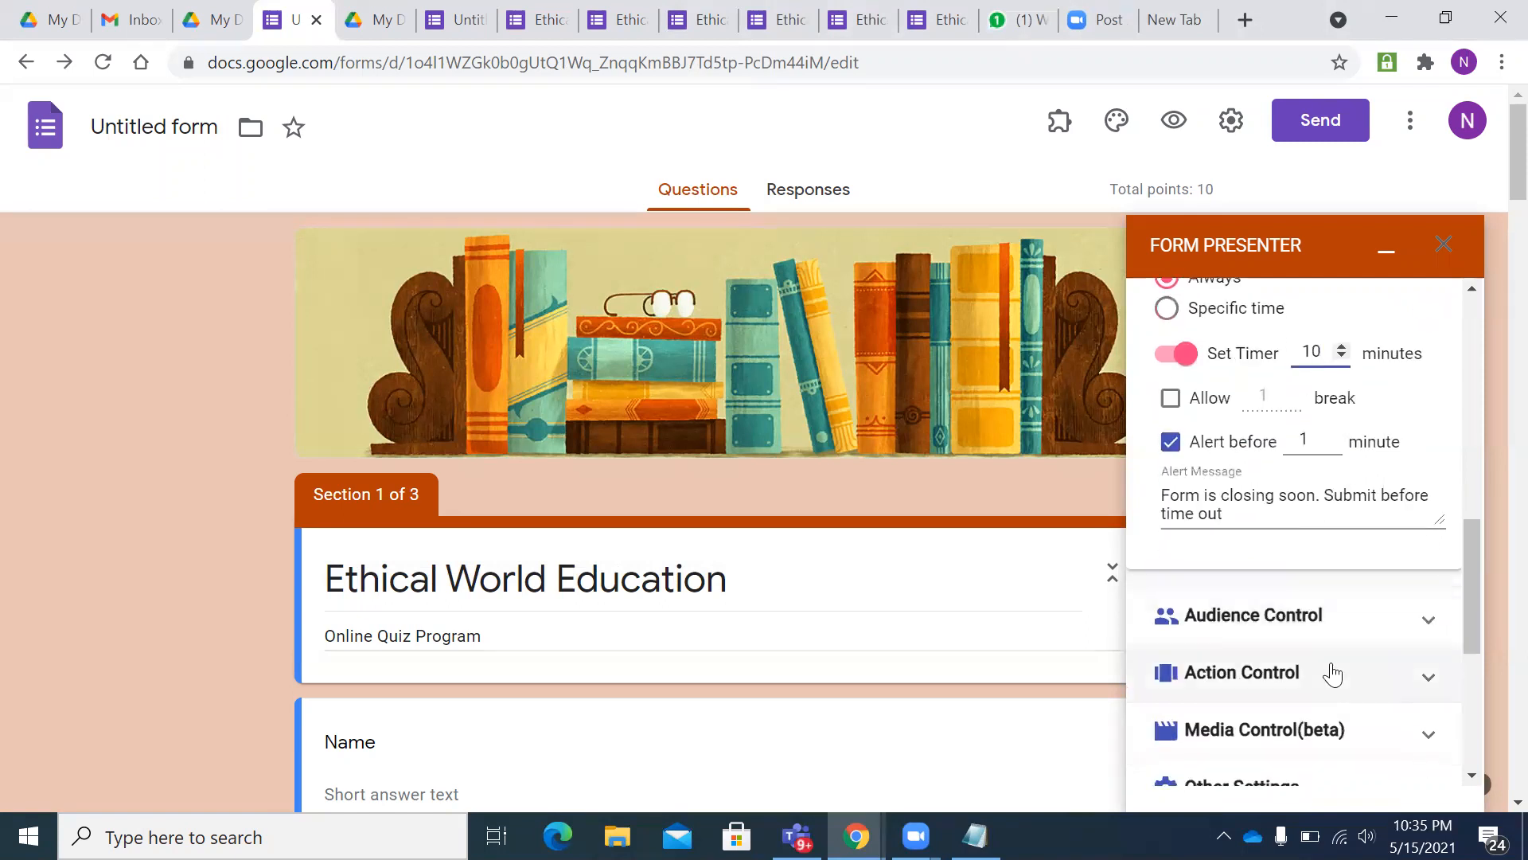
{"action": "scroll", "coordinate": [1337, 648], "scroll_direction": "up", "scroll_amount": 6}
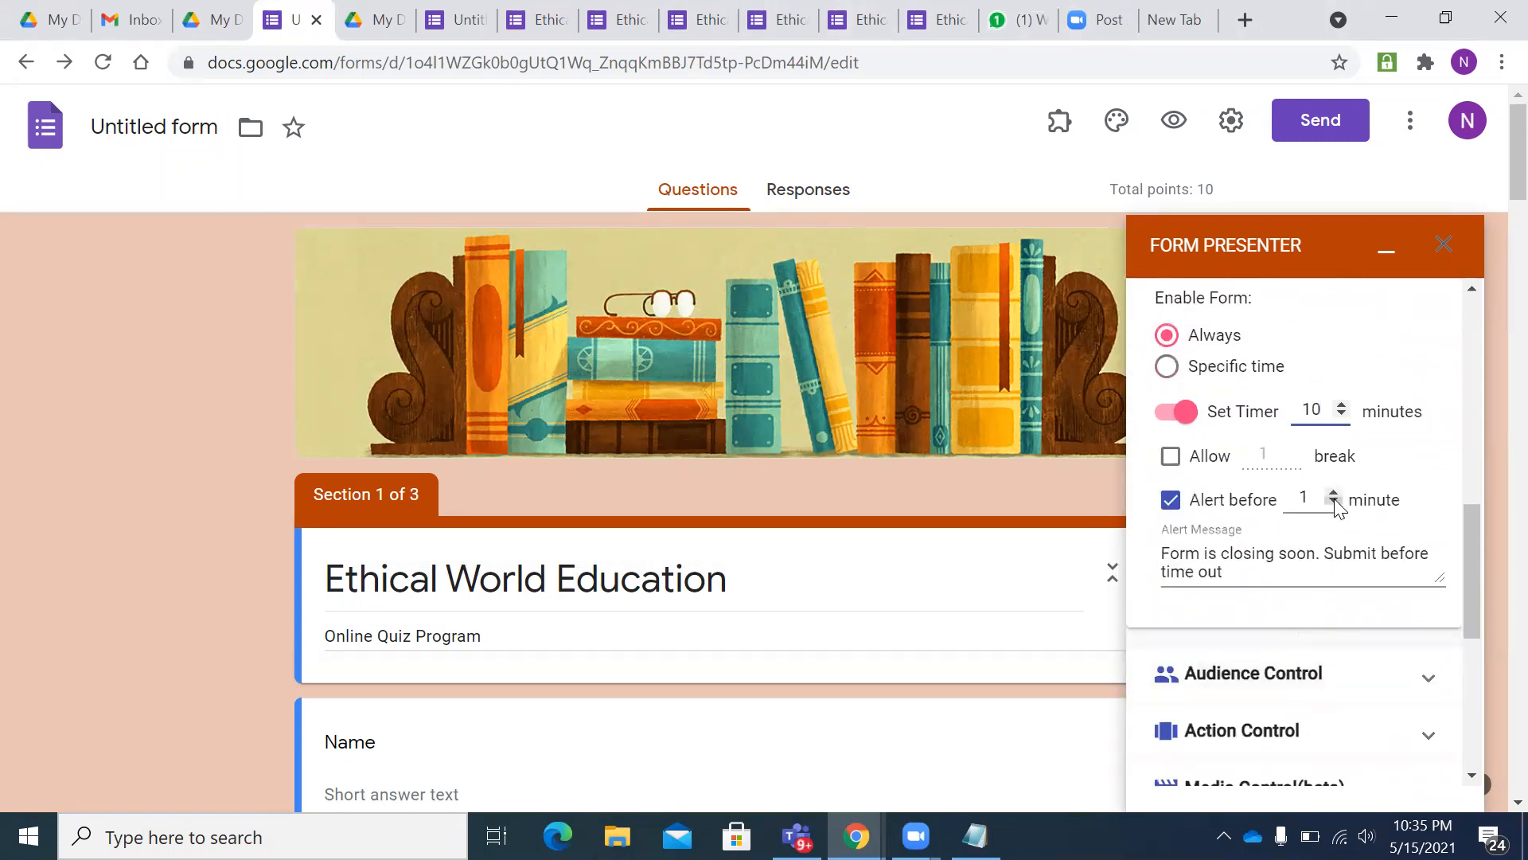
{"action": "left_click", "coordinate": [1334, 493]}
{"action": "left_click", "coordinate": [1334, 492]}
{"action": "left_click", "coordinate": [1334, 493]}
{"action": "left_click", "coordinate": [1333, 494]}
{"action": "scroll", "coordinate": [1354, 600], "scroll_direction": "down", "scroll_amount": 5}
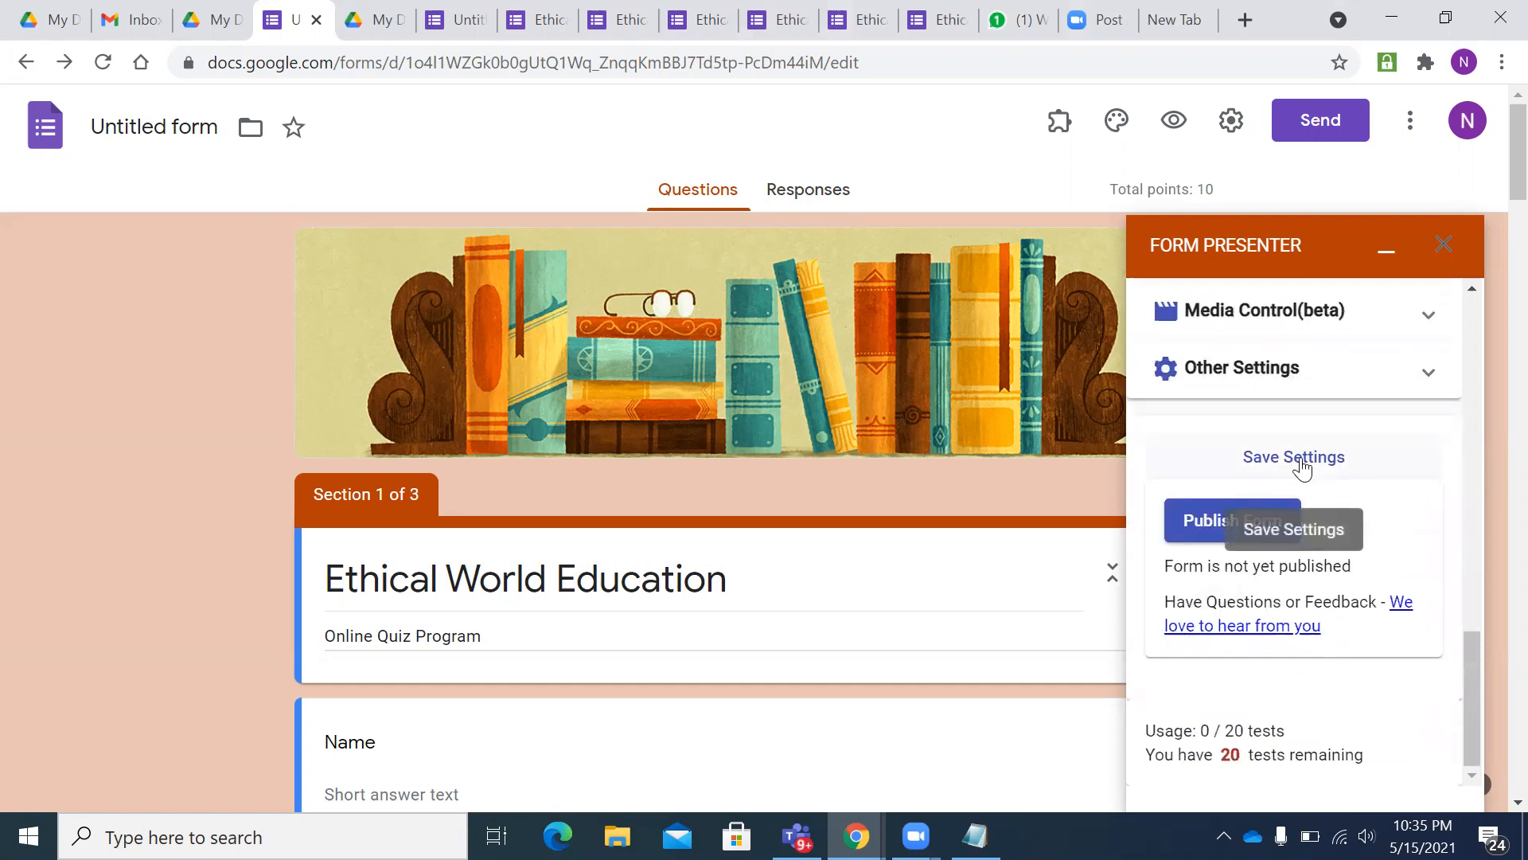
- Save the timer settings, publish the quiz form and copy its link
{"action": "left_click", "coordinate": [1302, 468]}
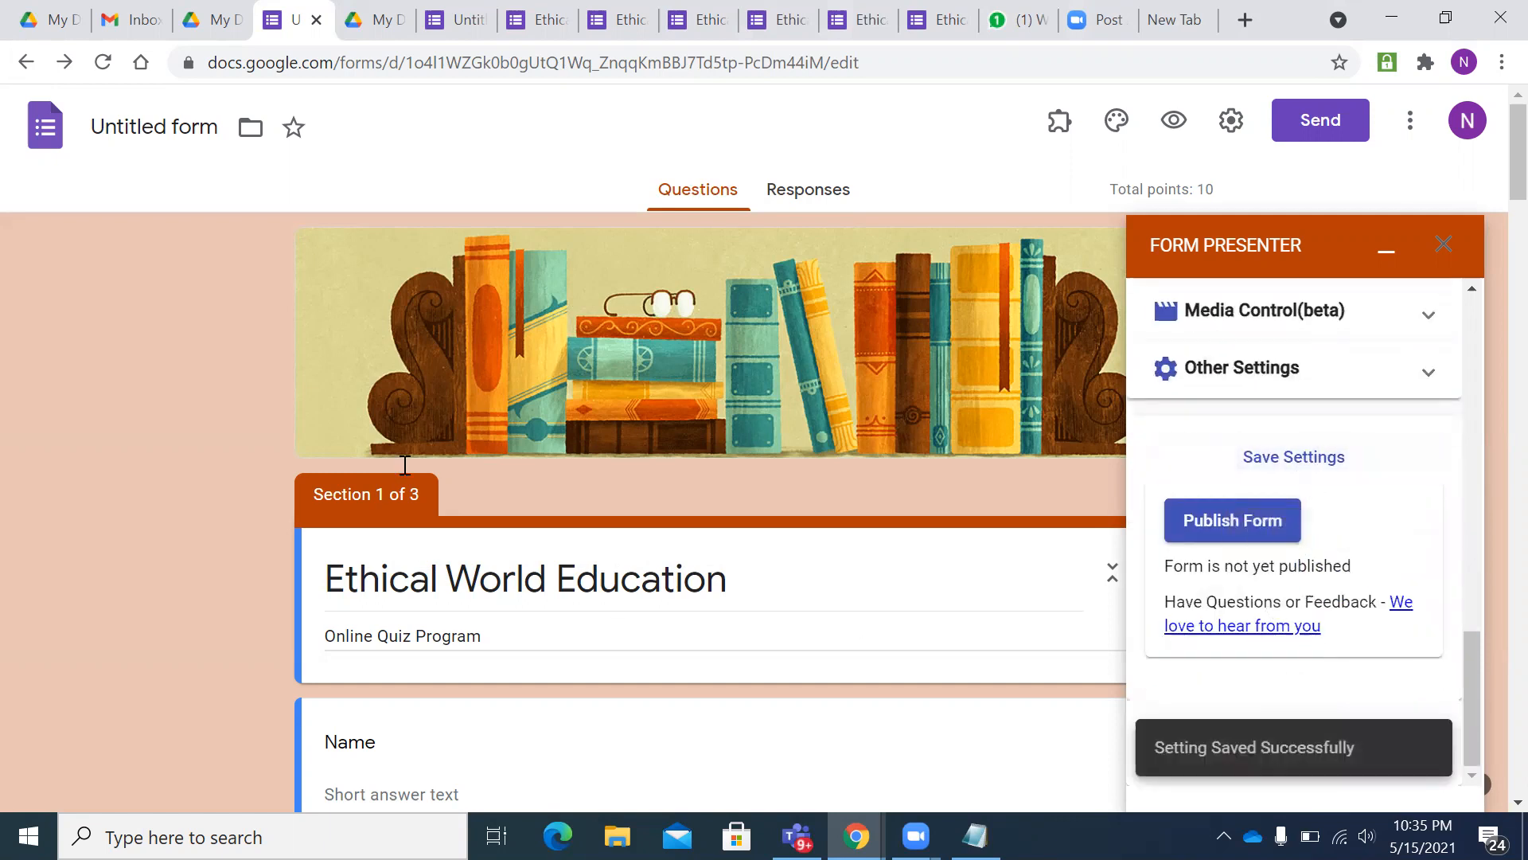
{"action": "left_click", "coordinate": [1263, 529]}
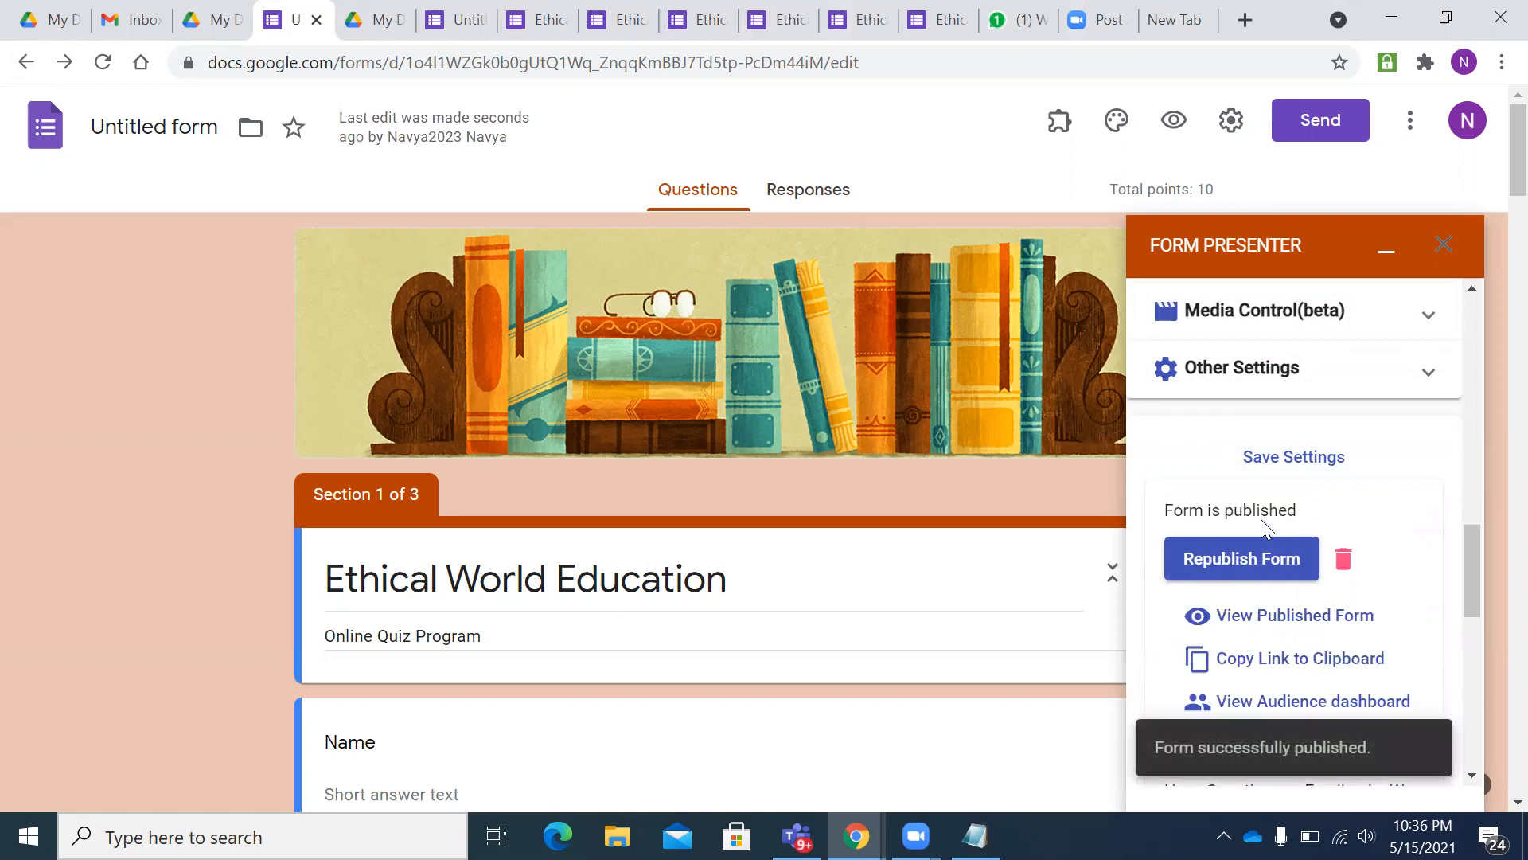
{"action": "left_click_drag", "start_coordinate": [1167, 511], "coordinate": [1334, 519]}
{"action": "scroll", "coordinate": [1334, 519], "scroll_direction": "down", "scroll_amount": 2}
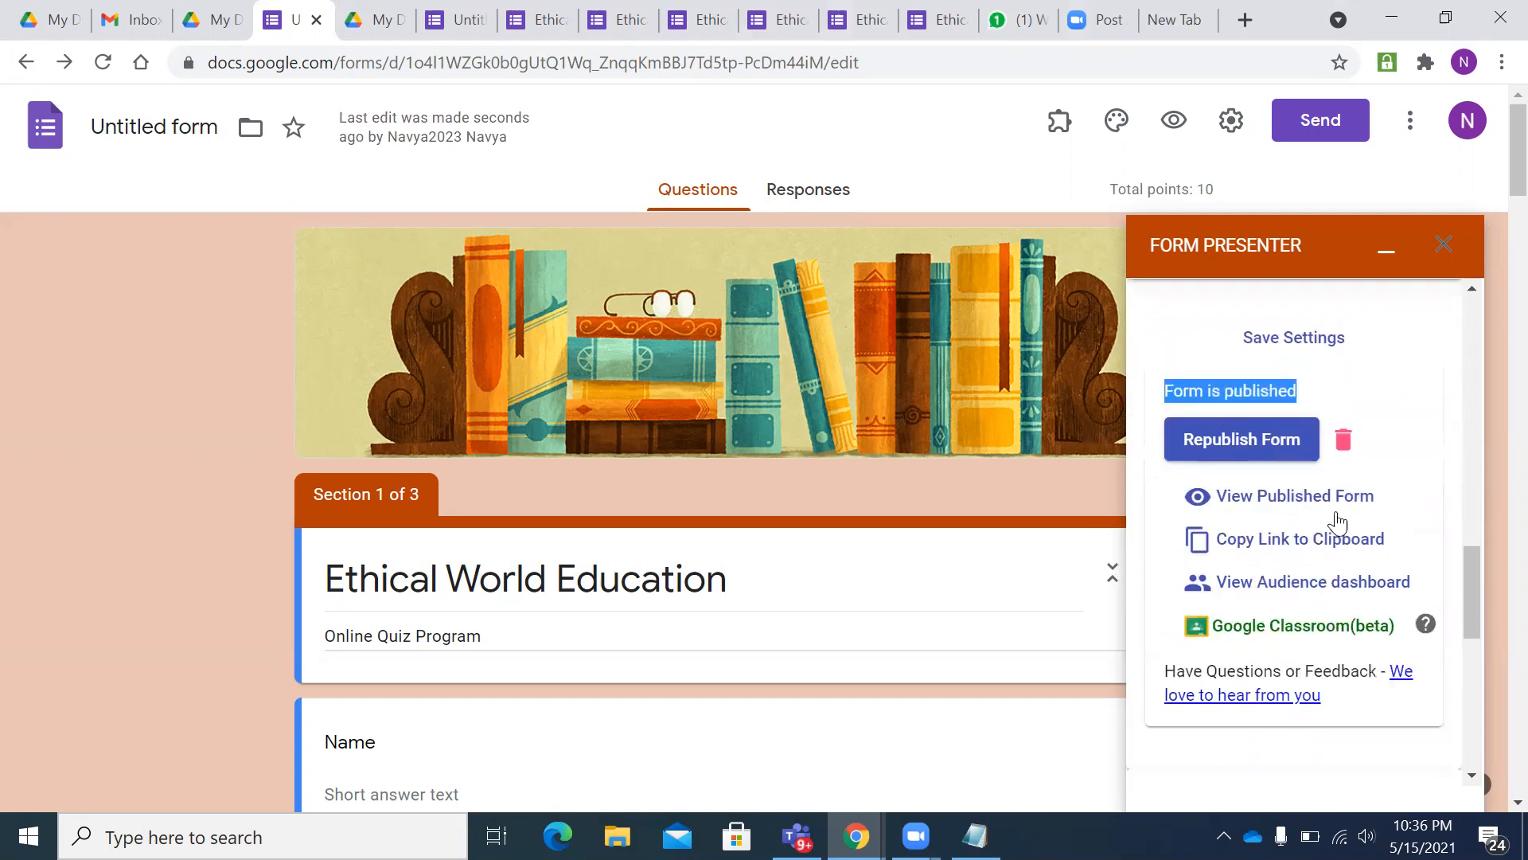
{"action": "left_click", "coordinate": [1246, 551]}
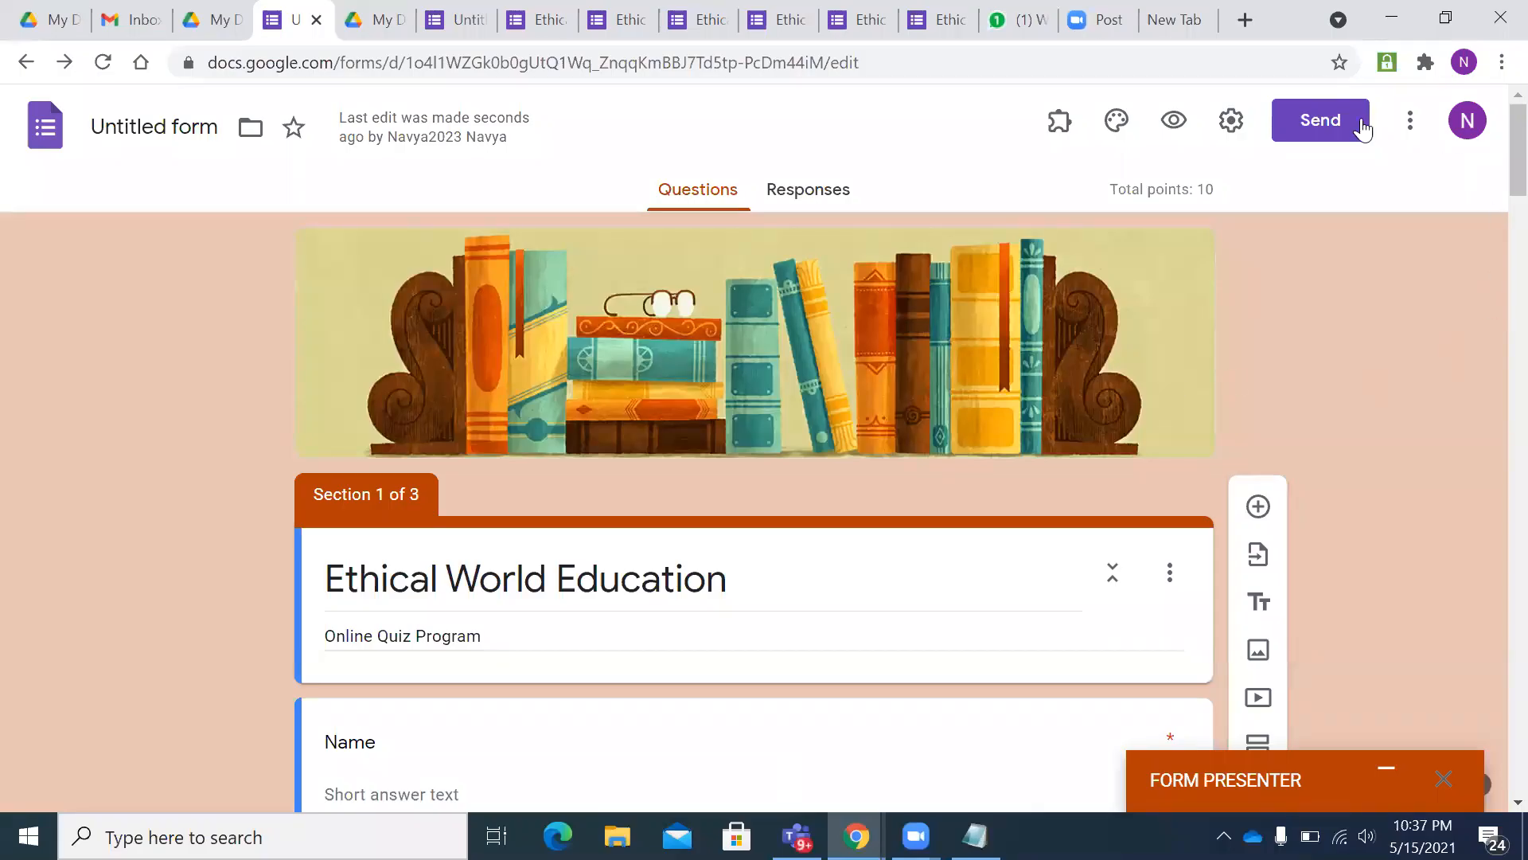
- Send the quiz invitation by e-mail to the respondent's e-mail address
{"action": "left_click", "coordinate": [1314, 129]}
{"action": "left_click", "coordinate": [486, 441]}
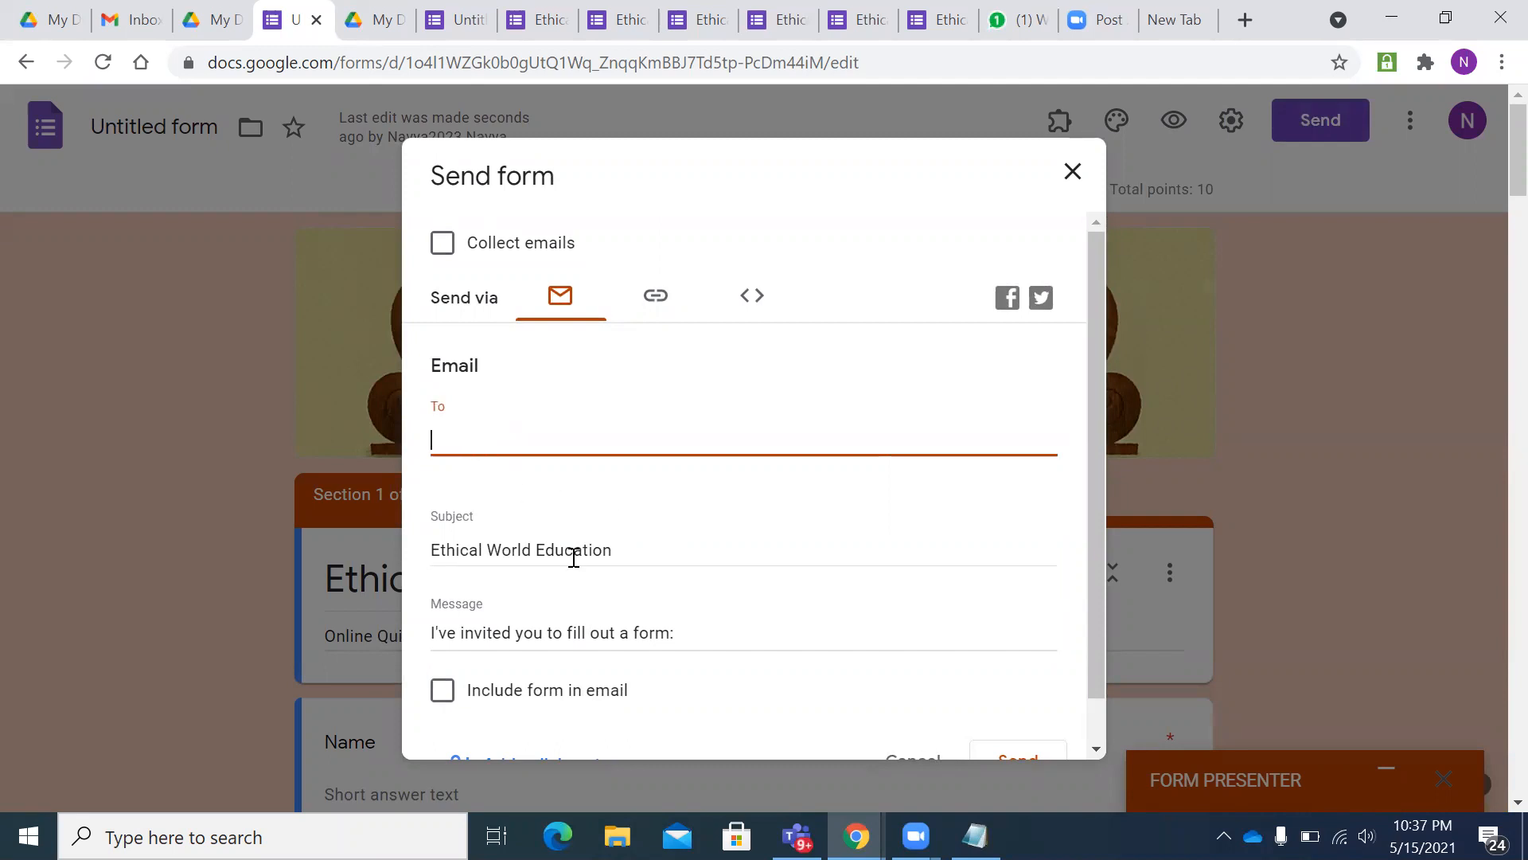
{"action": "scroll", "coordinate": [573, 546], "scroll_direction": "down", "scroll_amount": 1}
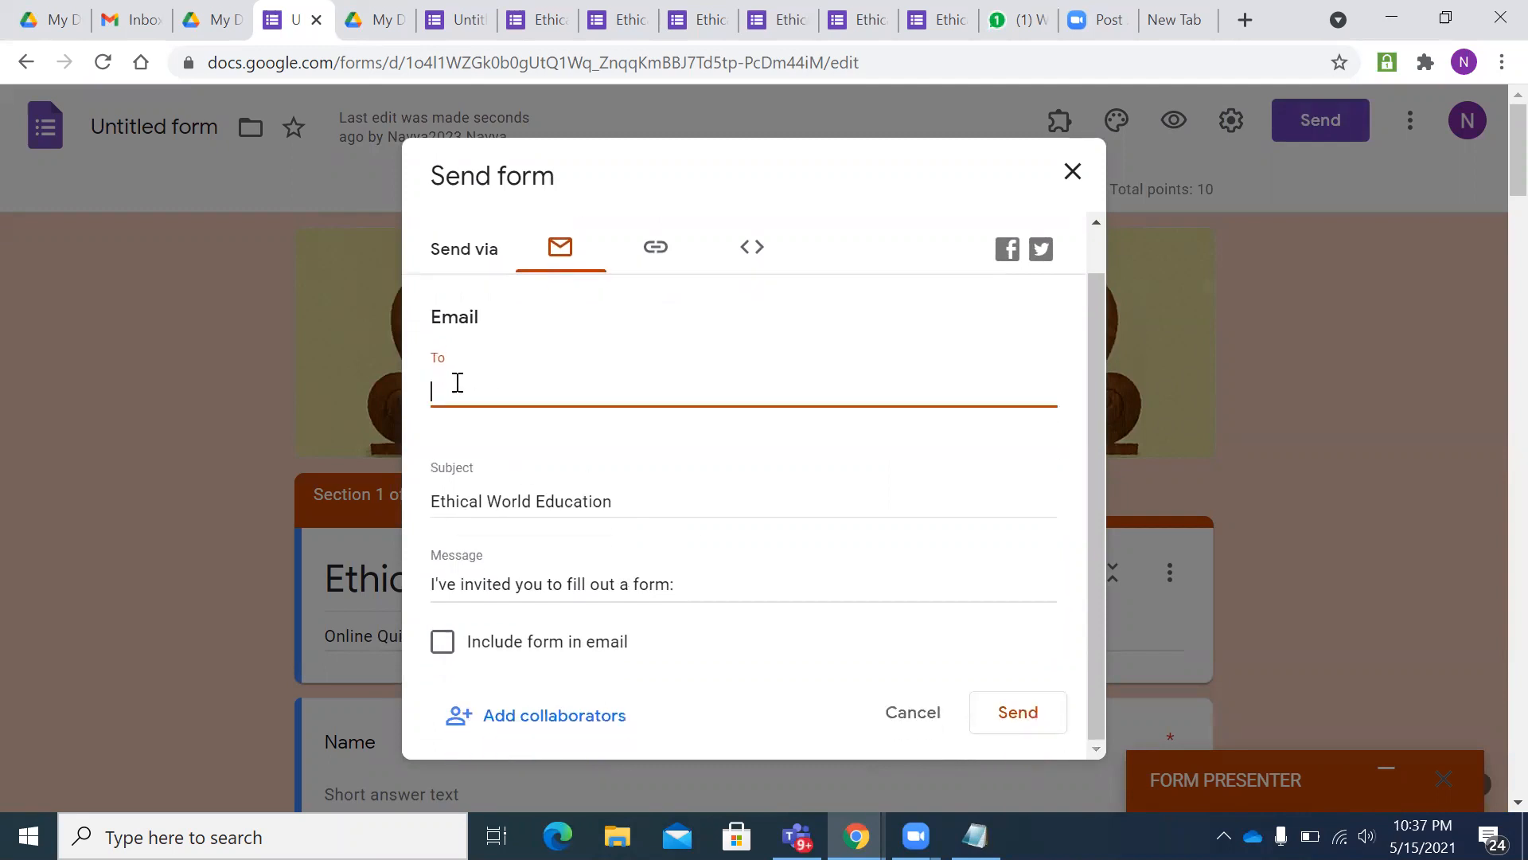
{"action": "key", "text": "BackSpace"}
{"action": "key", "text": "BackSpace"}
{"action": "left_click", "coordinate": [889, 644]}
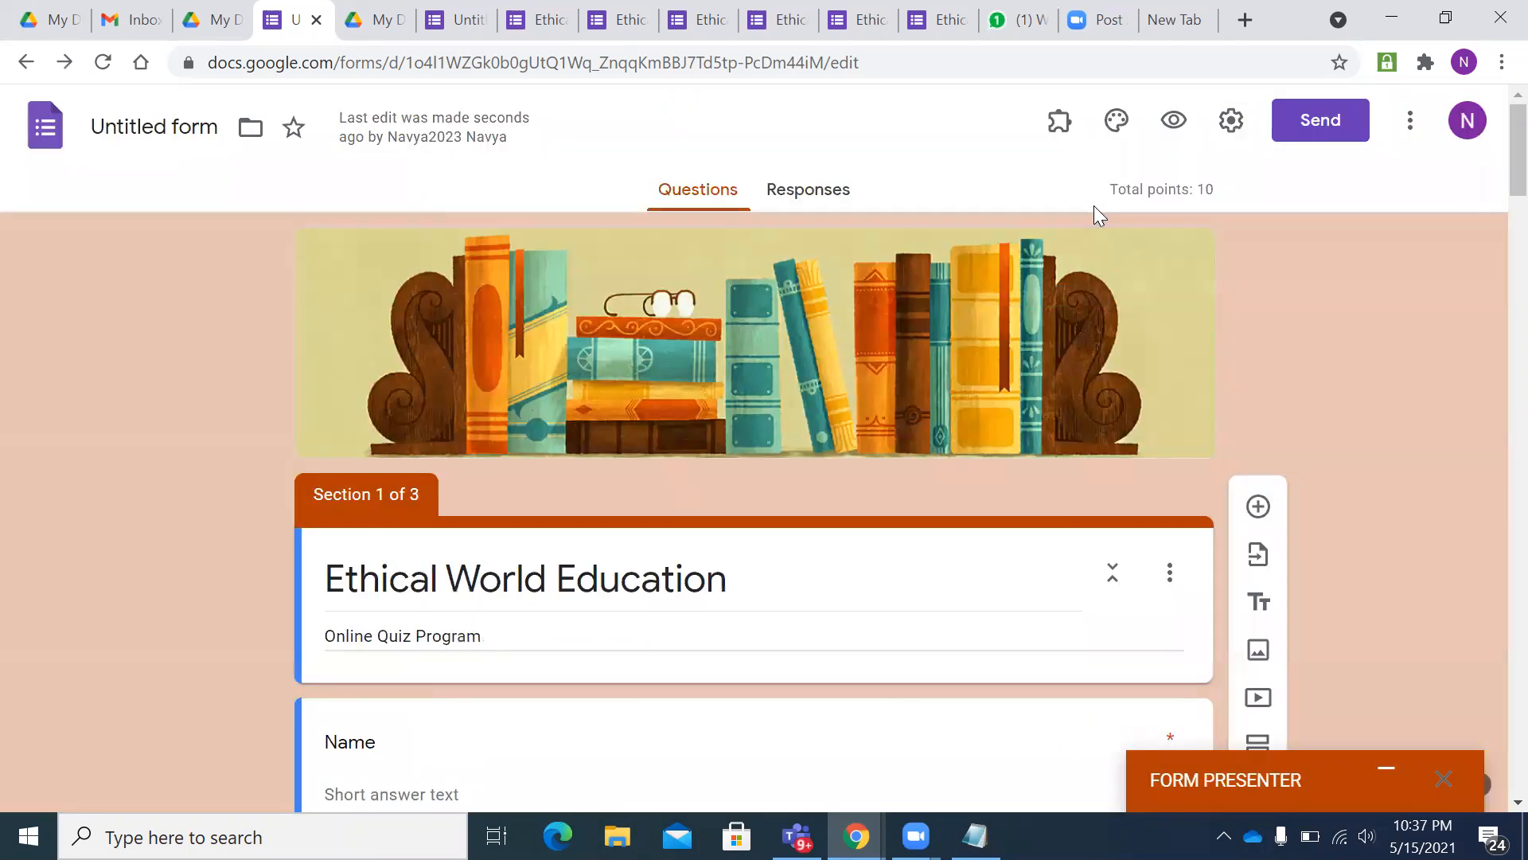
- Refresh the Gmail inbox and open the Ethical World Education invitation email
{"action": "left_click", "coordinate": [111, 19]}
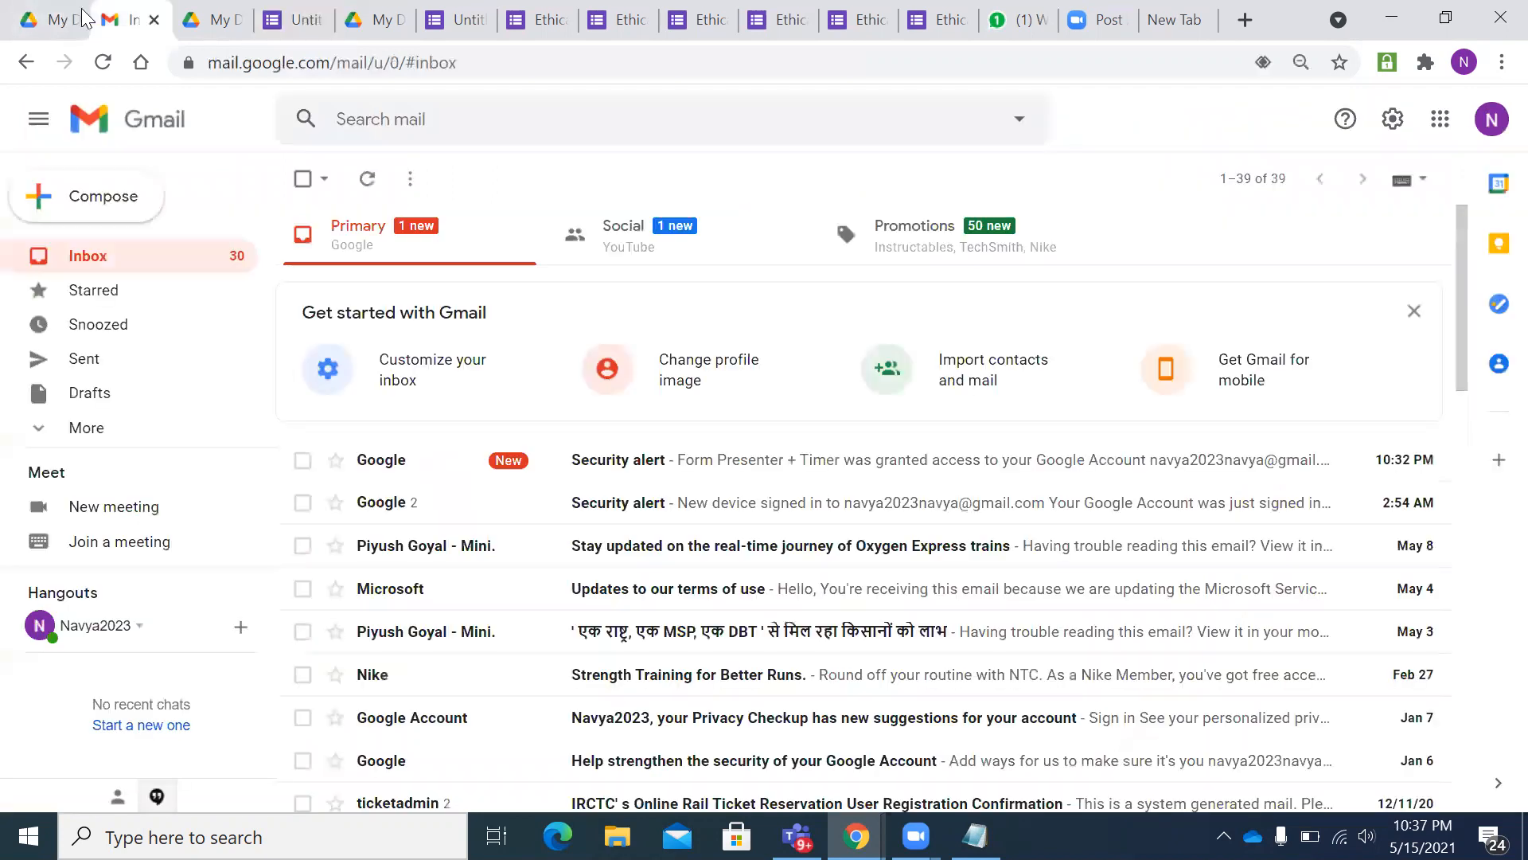
{"action": "left_click", "coordinate": [361, 185]}
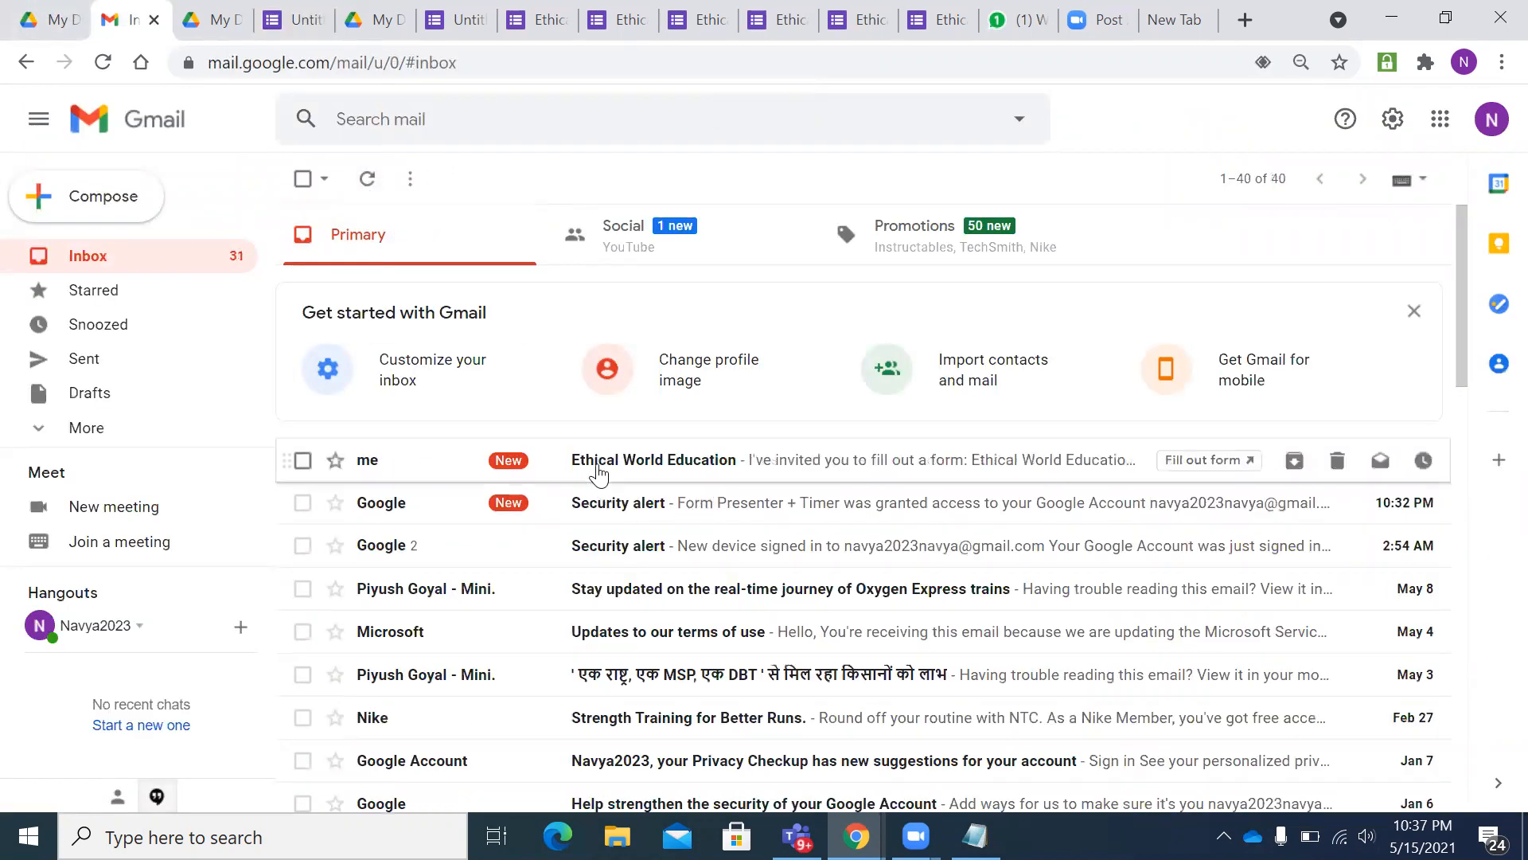
{"action": "left_click", "coordinate": [599, 466]}
{"action": "scroll", "coordinate": [900, 505], "scroll_direction": "down", "scroll_amount": 1}
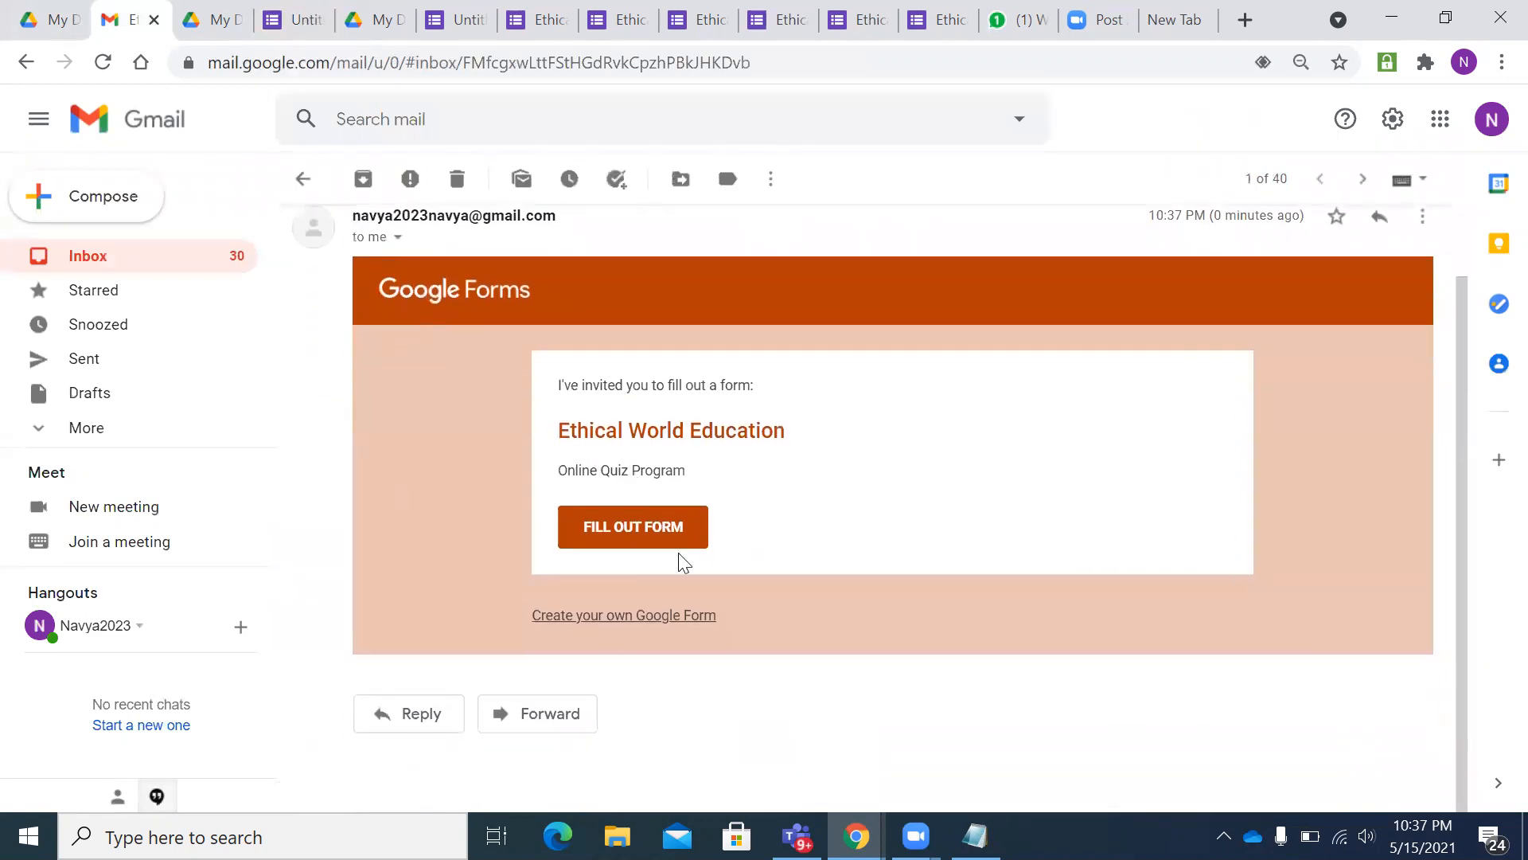
{"action": "scroll", "coordinate": [788, 532], "scroll_direction": "up", "scroll_amount": 1}
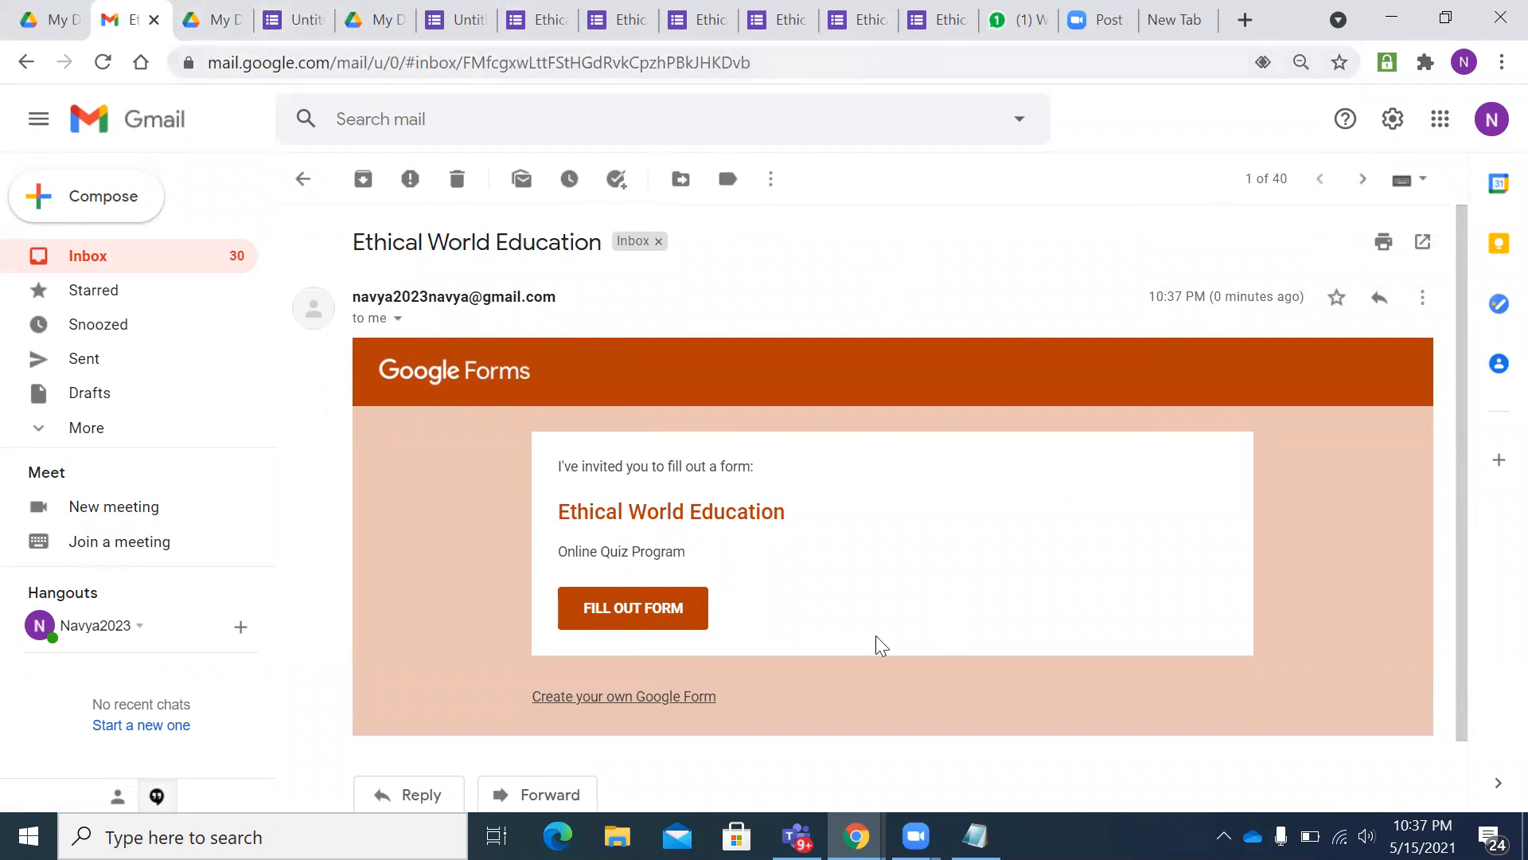
- Bring the incognito Chrome window forward, ready for a web address
{"action": "mouse_move", "coordinate": [856, 836]}
{"action": "left_click", "coordinate": [1023, 736]}
{"action": "left_click", "coordinate": [382, 55]}
- Load the copied presenter link and start the 10-minute quiz past the sign-in prompt
{"action": "key", "text": "ctrl+v"}
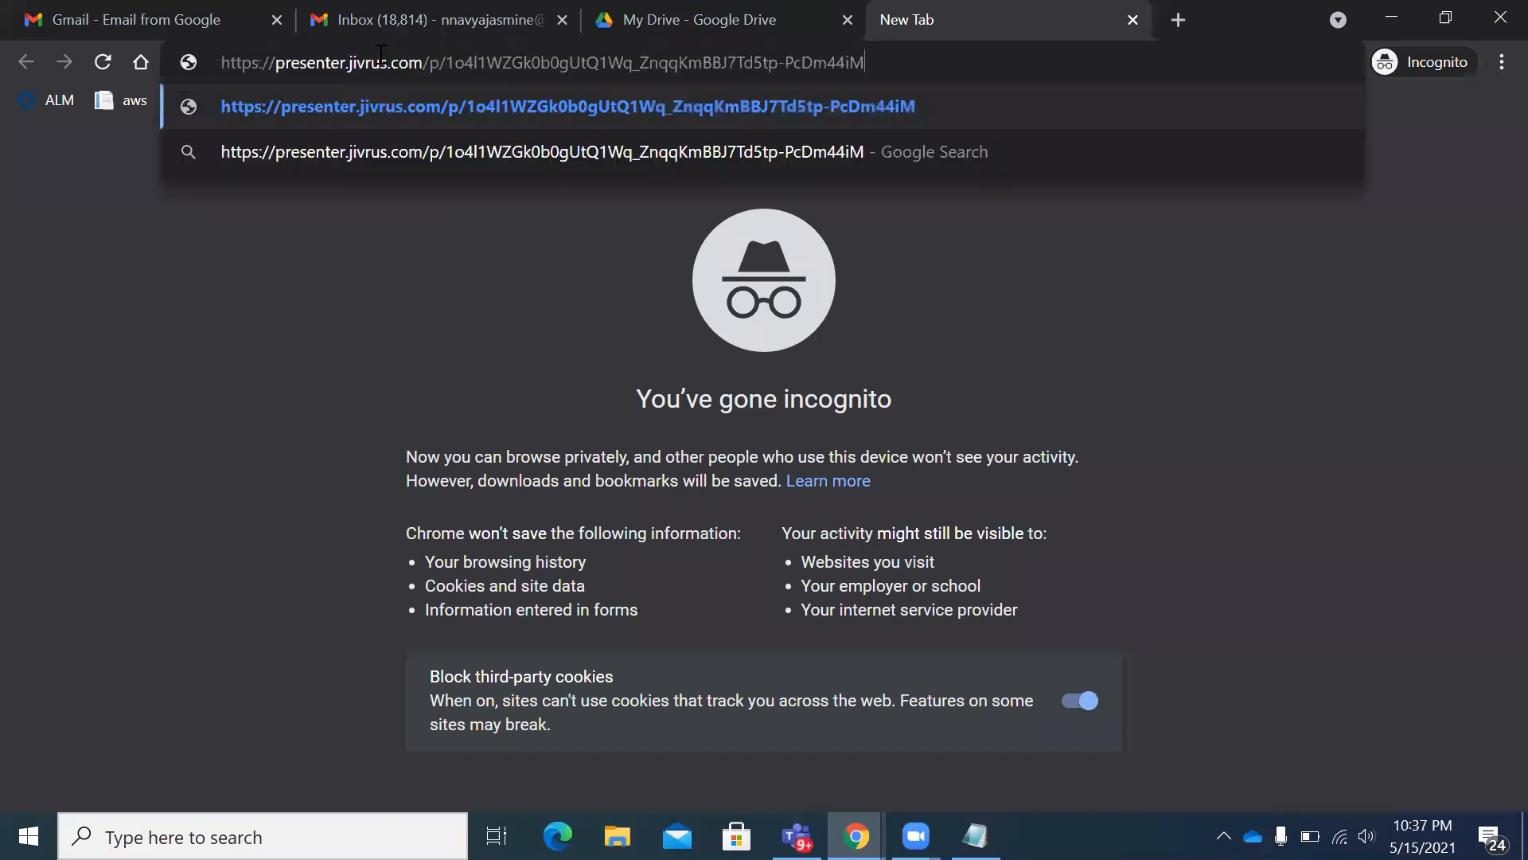
{"action": "key", "text": "Return"}
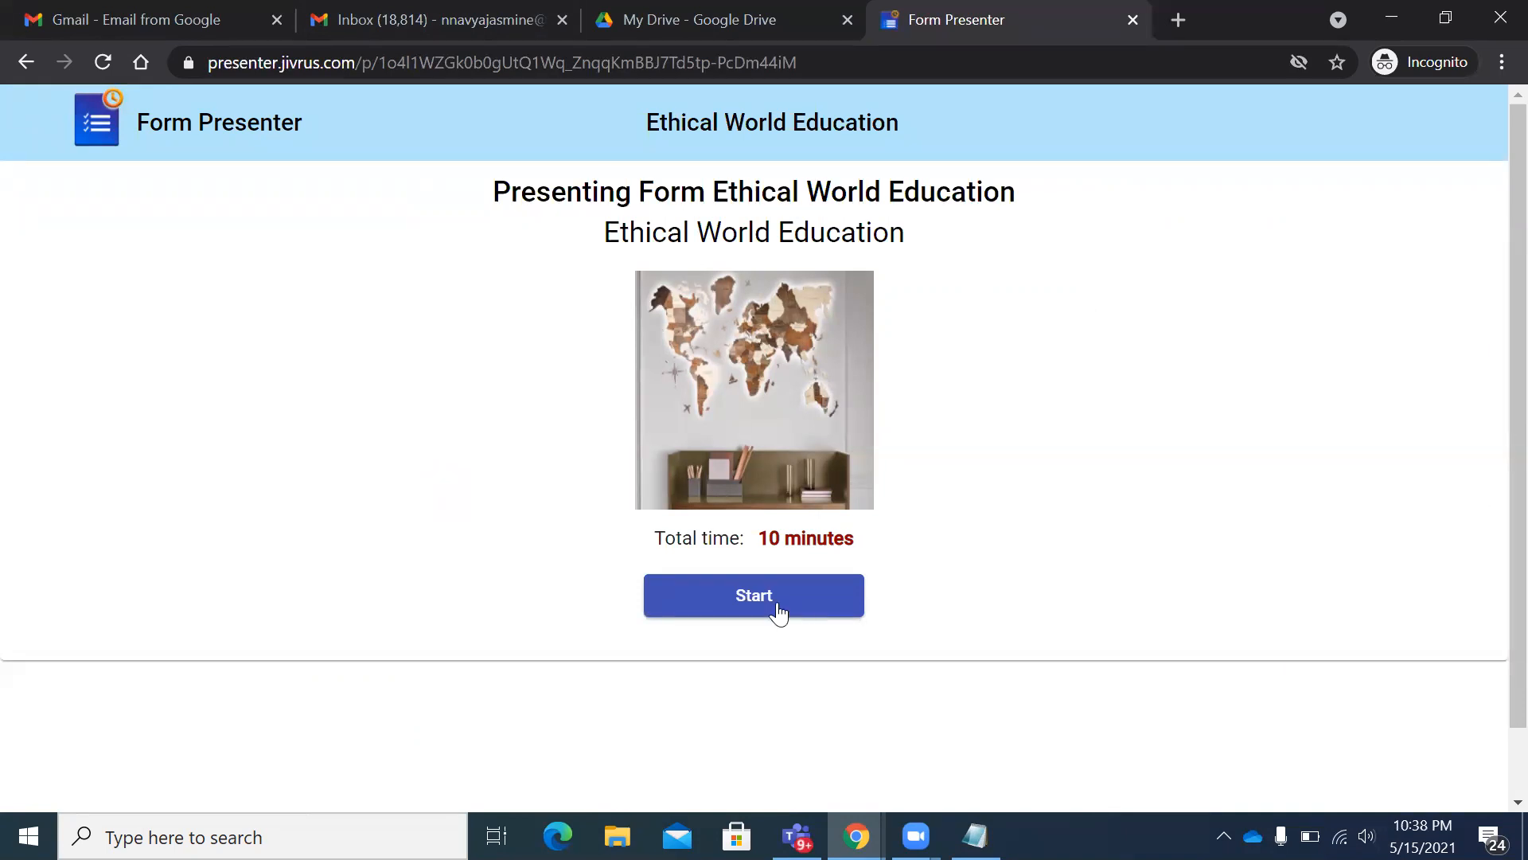
{"action": "left_click_drag", "start_coordinate": [656, 539], "coordinate": [862, 555]}
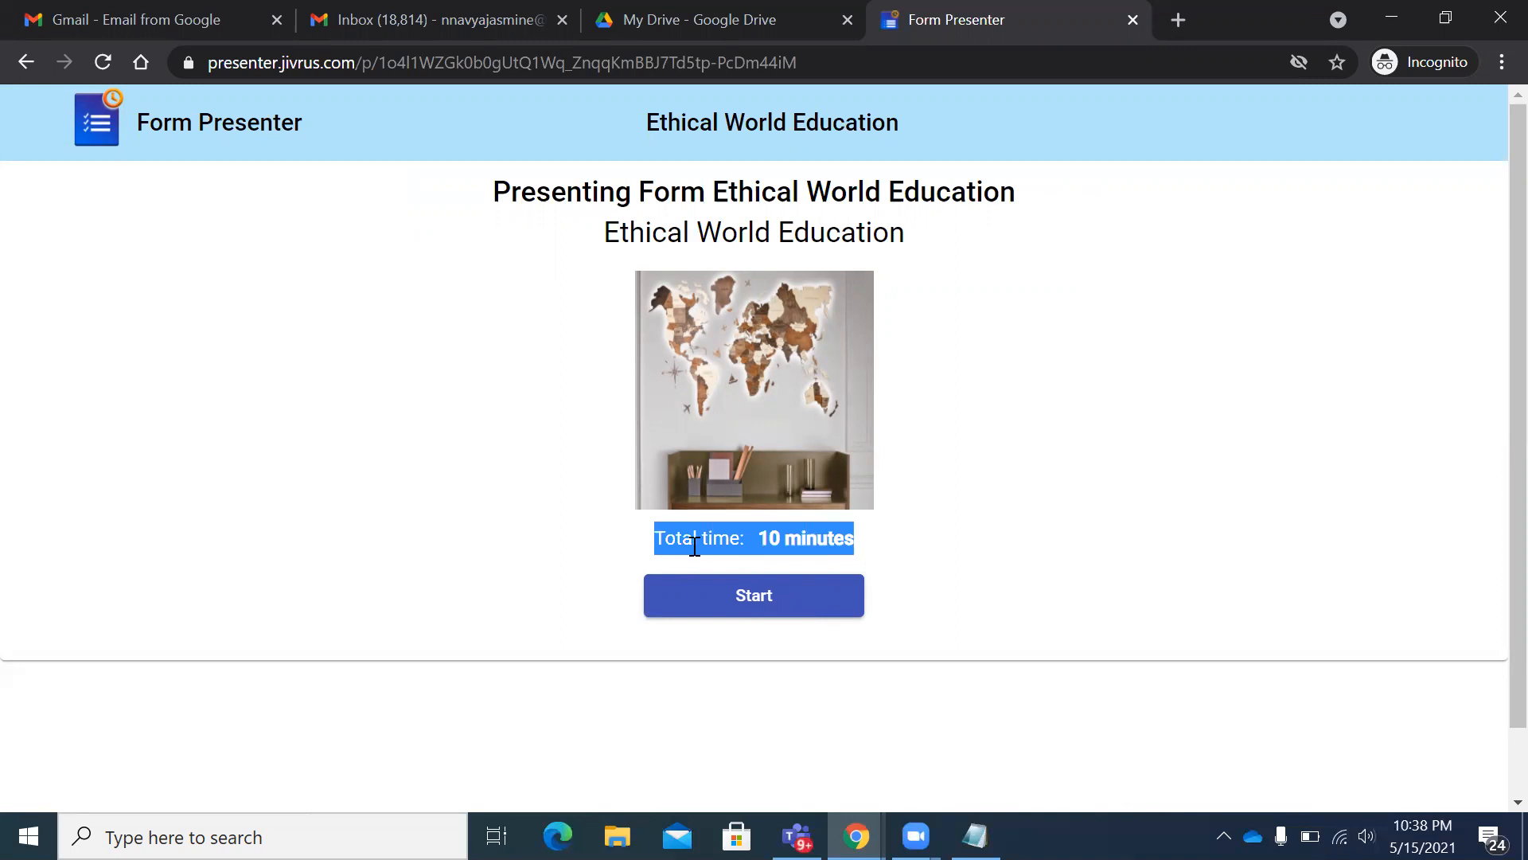
{"action": "left_click", "coordinate": [965, 547]}
{"action": "left_click", "coordinate": [767, 602]}
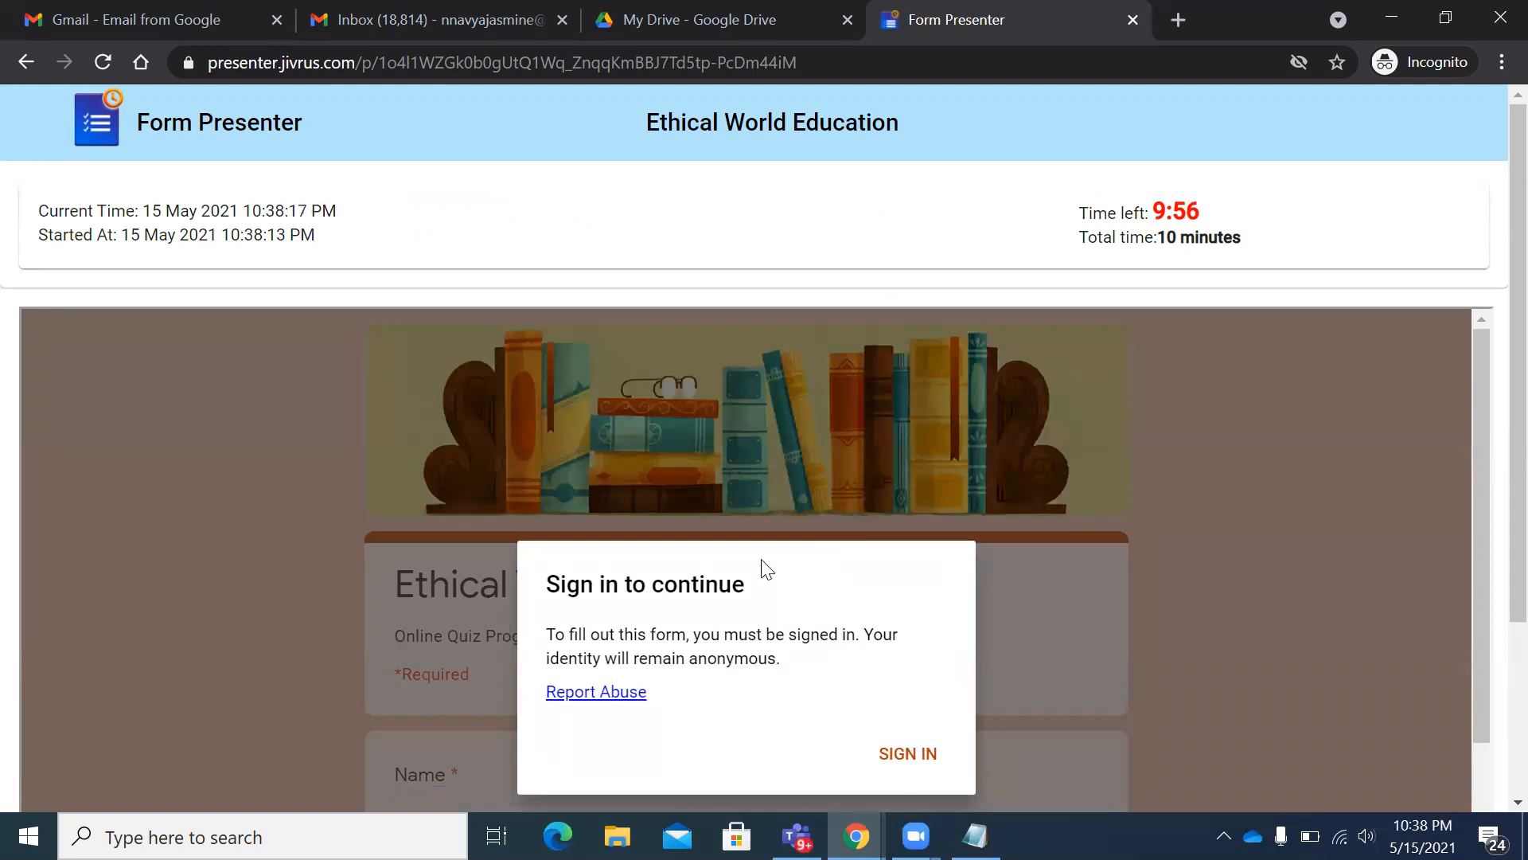
{"action": "left_click_drag", "start_coordinate": [650, 585], "coordinate": [690, 586]}
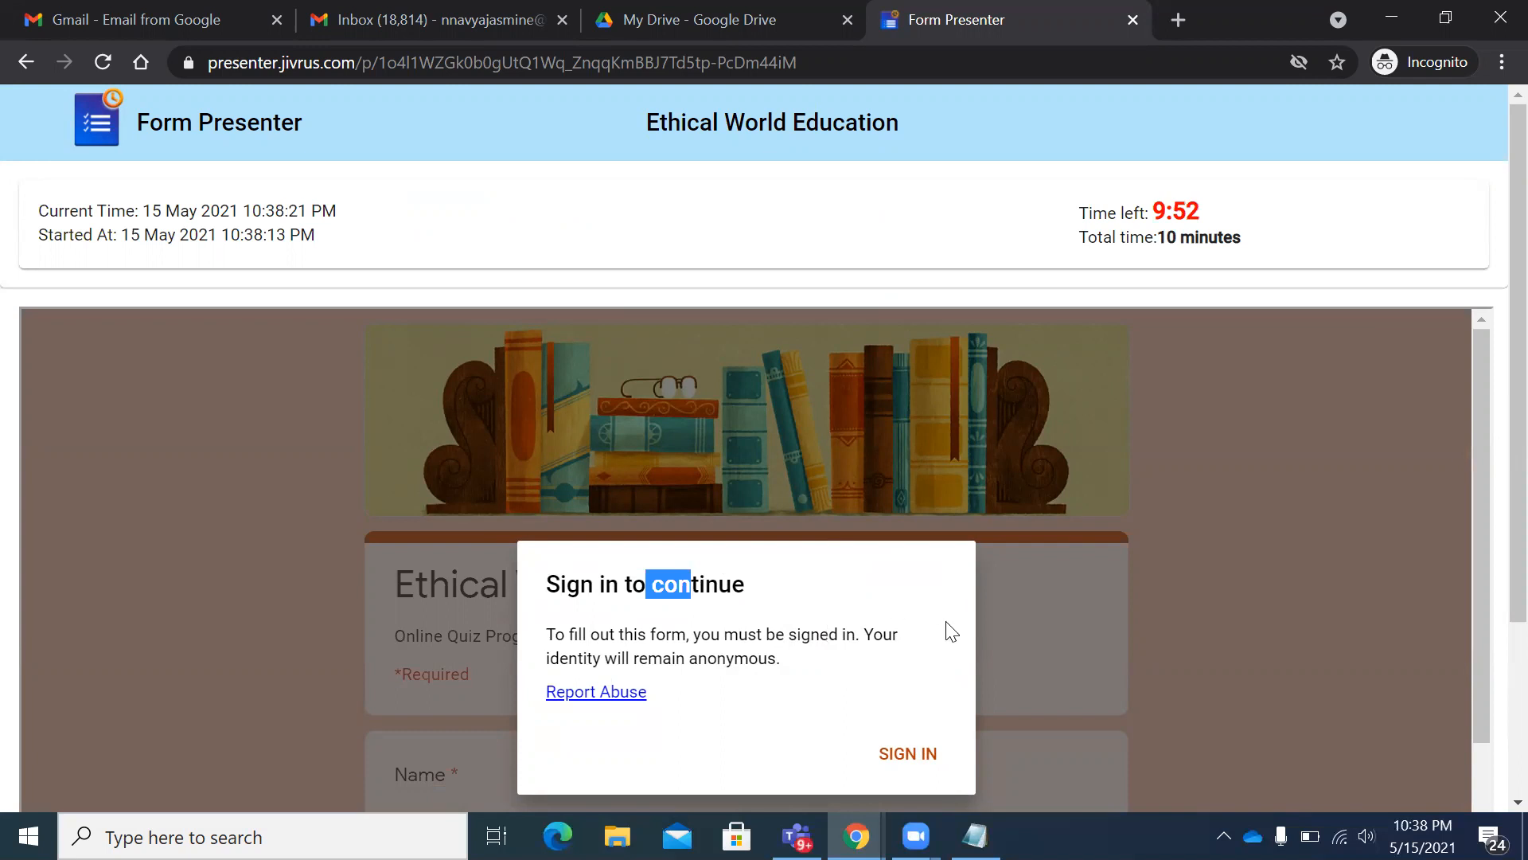
{"action": "key", "text": "Return"}
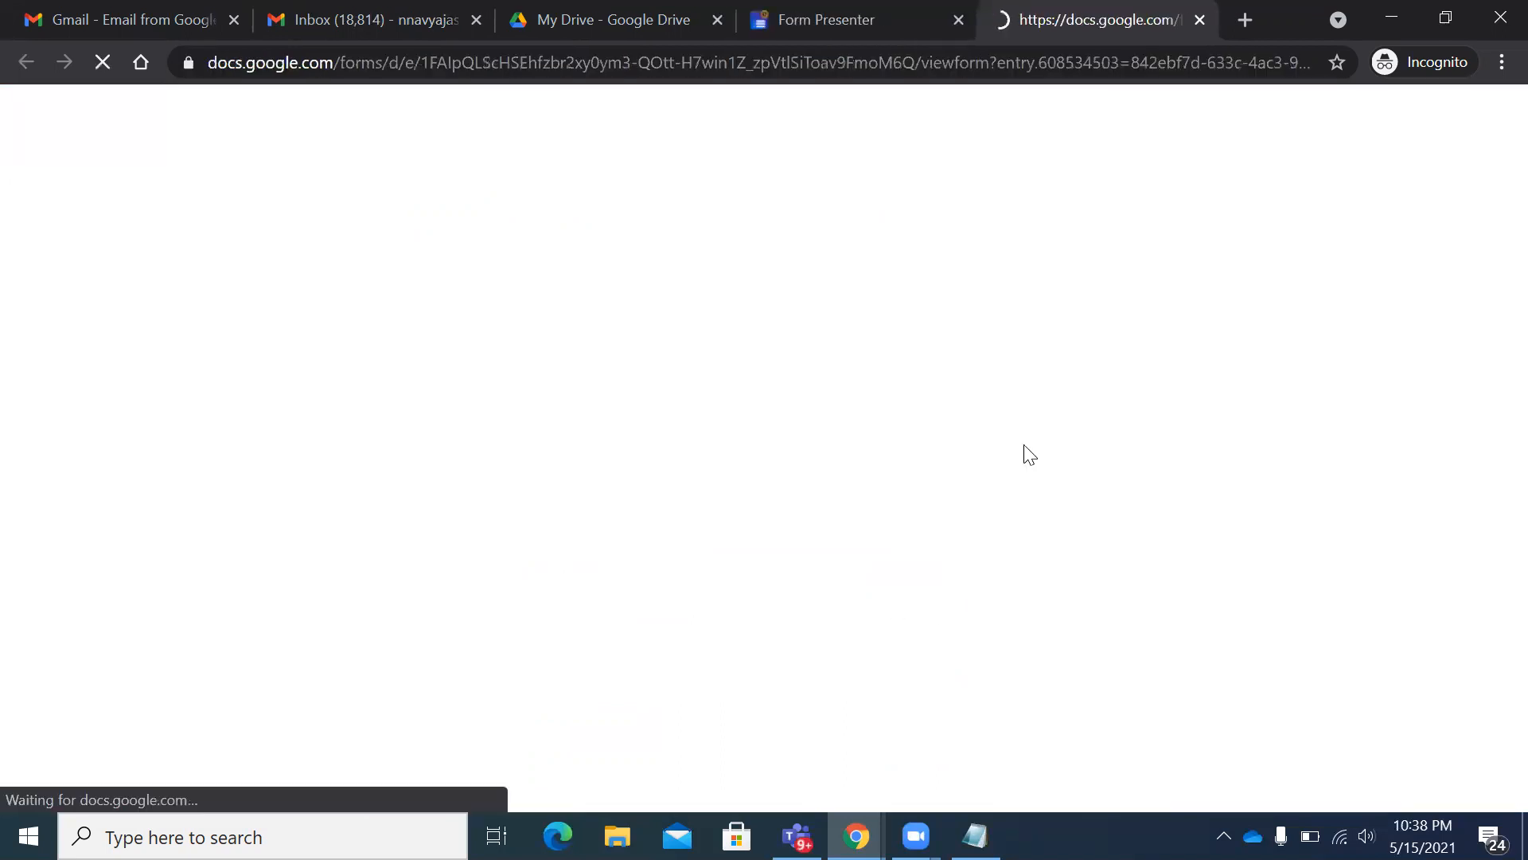
- Enter the respondent's name in the Name field, capitalised correctly
{"action": "scroll", "coordinate": [1025, 452], "scroll_direction": "up", "scroll_amount": 1}
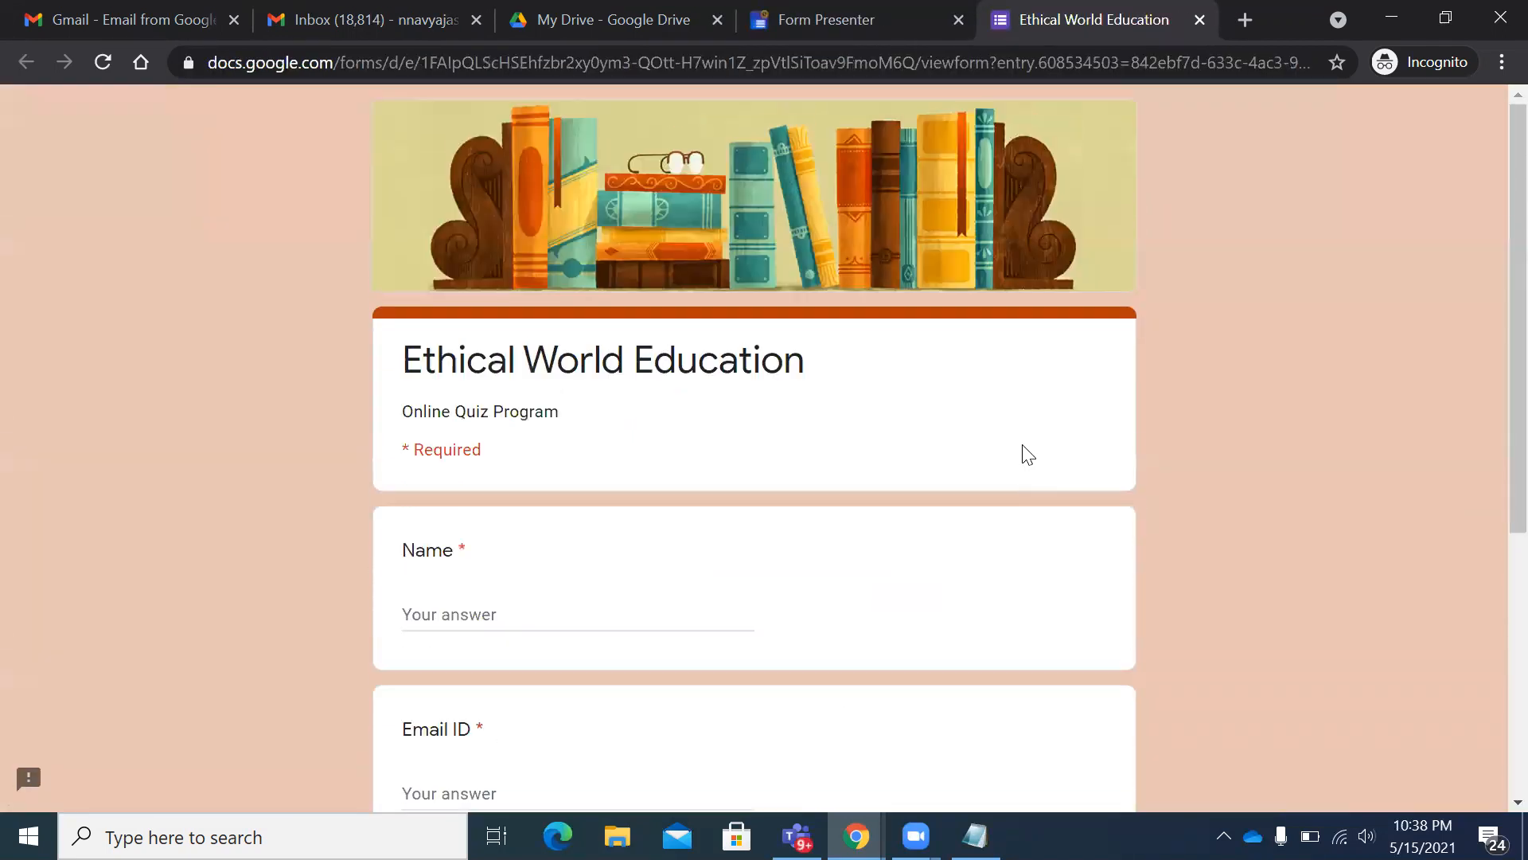
{"action": "scroll", "coordinate": [649, 460], "scroll_direction": "down", "scroll_amount": 1}
{"action": "left_click", "coordinate": [499, 498]}
{"action": "type", "text": "navya"}
{"action": "type", "text": " N"}
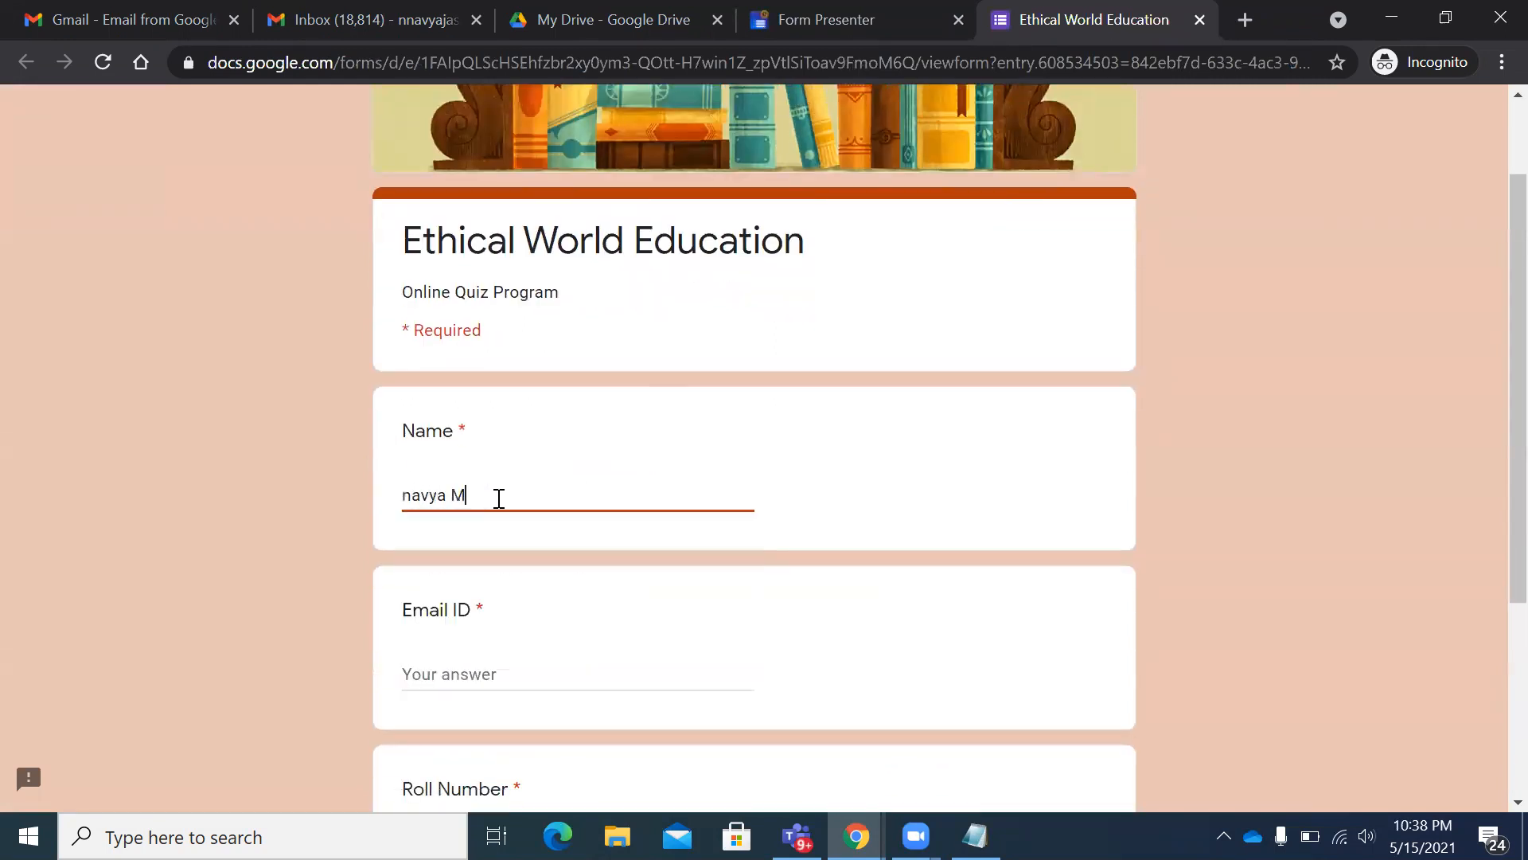
{"action": "key", "text": "BackSpace"}
{"action": "type", "text": "N"}
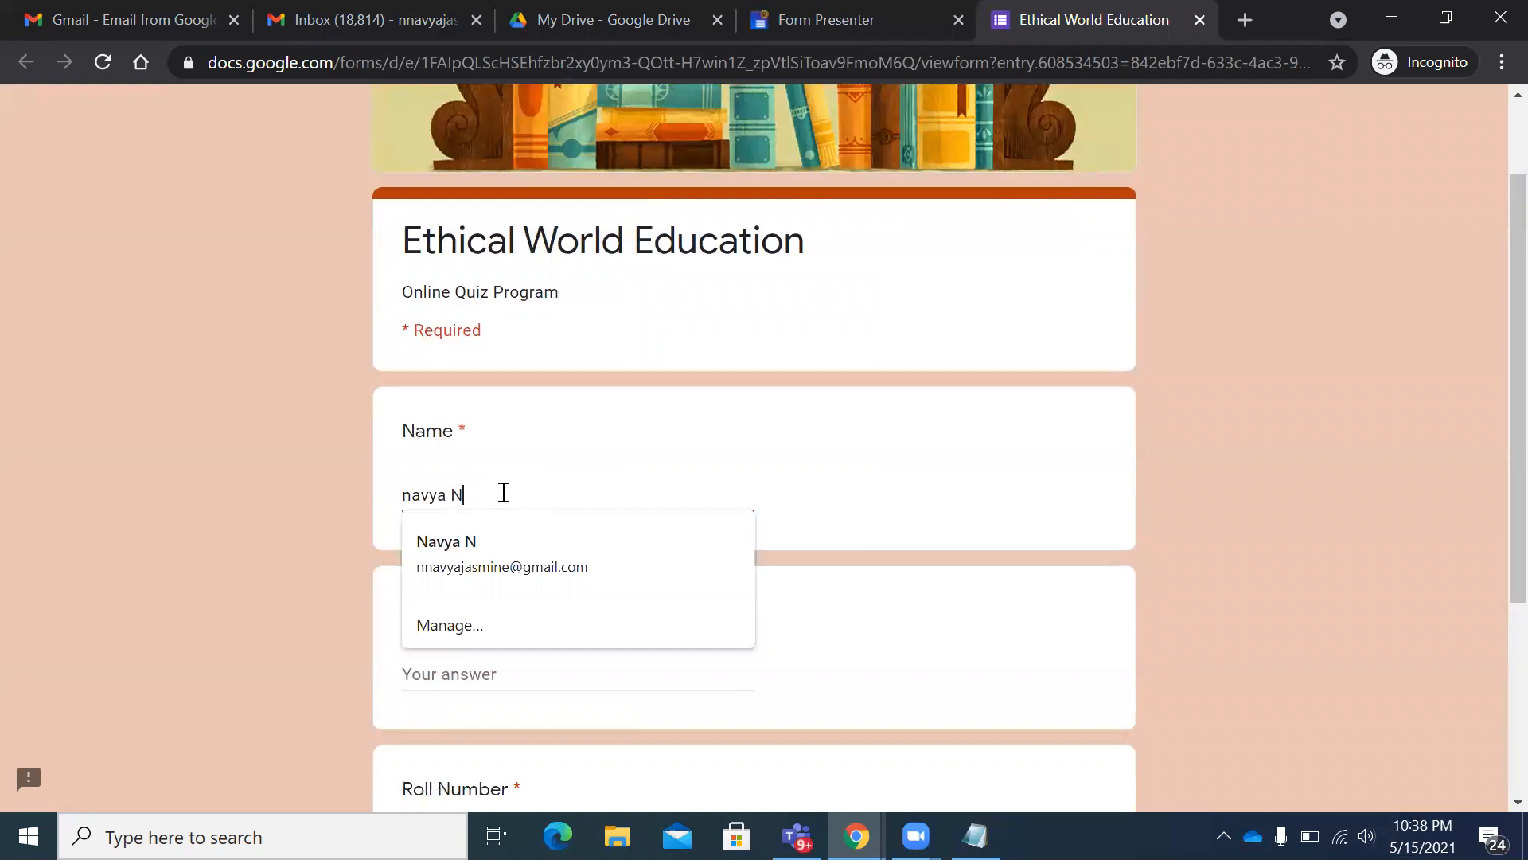
{"action": "left_click", "coordinate": [415, 494]}
{"action": "key", "text": "BackSpace"}
{"action": "type", "text": "N"}
{"action": "scroll", "coordinate": [518, 529], "scroll_direction": "down", "scroll_amount": 4}
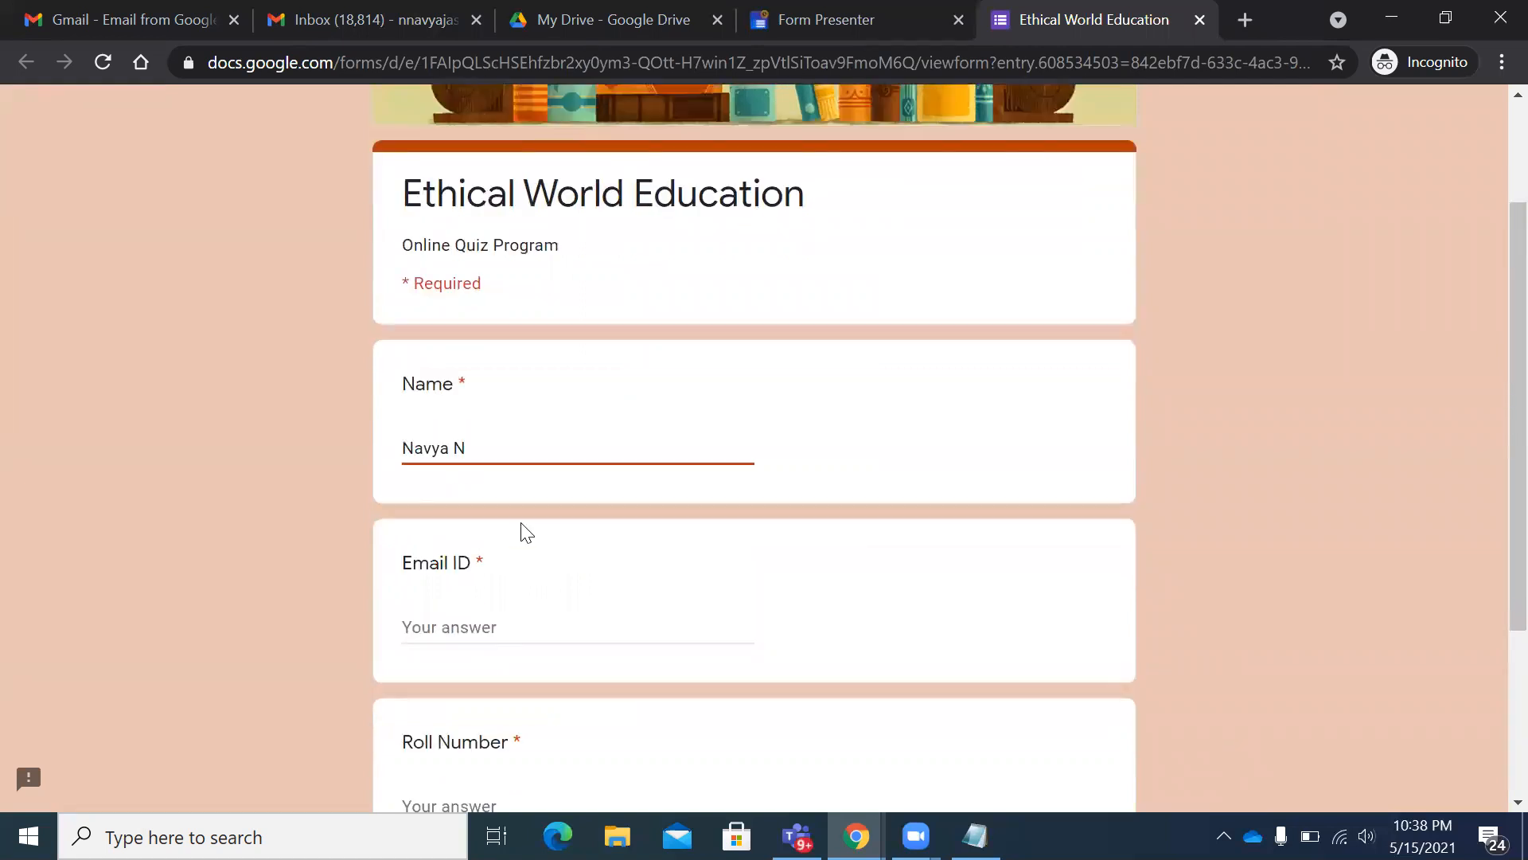
- Fill Email ID from the autofill suggestion and enter the roll number
{"action": "left_click", "coordinate": [462, 356]}
{"action": "left_click", "coordinate": [482, 398]}
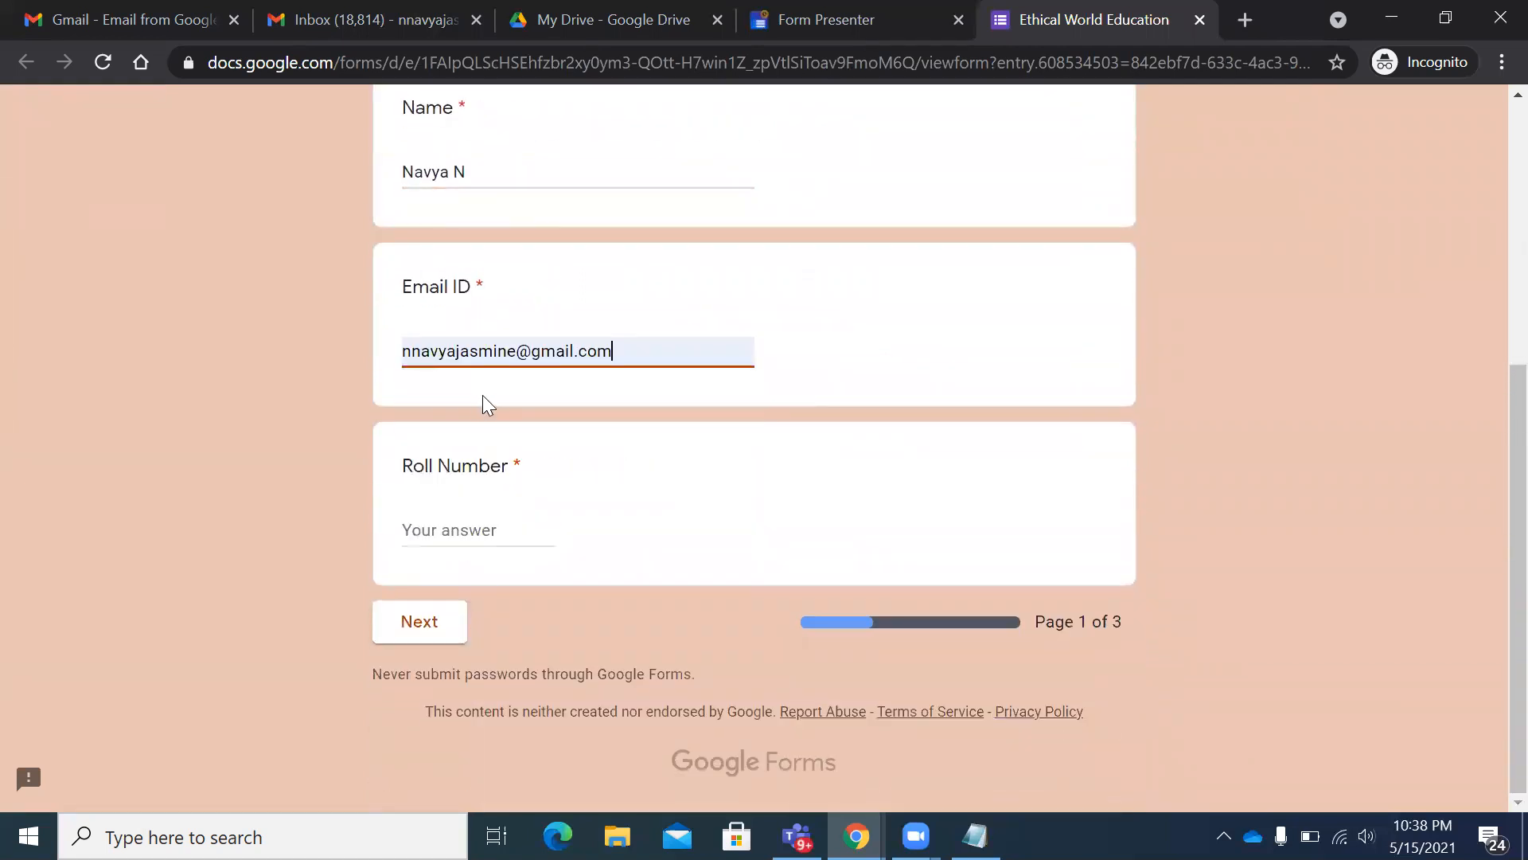
{"action": "left_click", "coordinate": [458, 530]}
{"action": "type", "text": "9"}
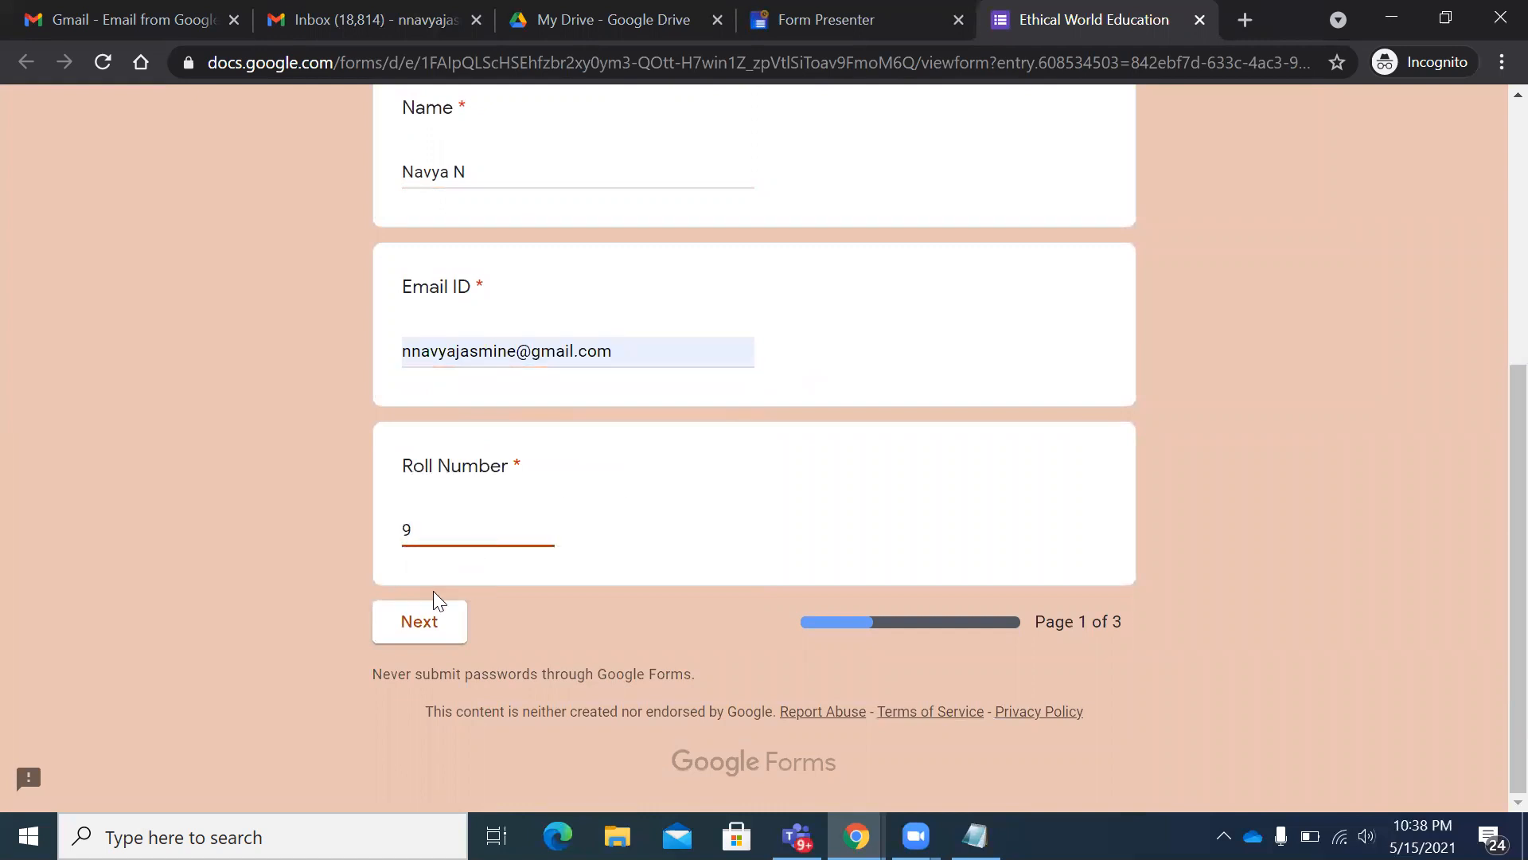
{"action": "left_click", "coordinate": [500, 530]}
{"action": "key", "text": "BackSpace"}
{"action": "type", "text": "5"}
- Go to Online Quiz 1 and answer Delhi for both India and Canada
{"action": "left_click", "coordinate": [413, 629]}
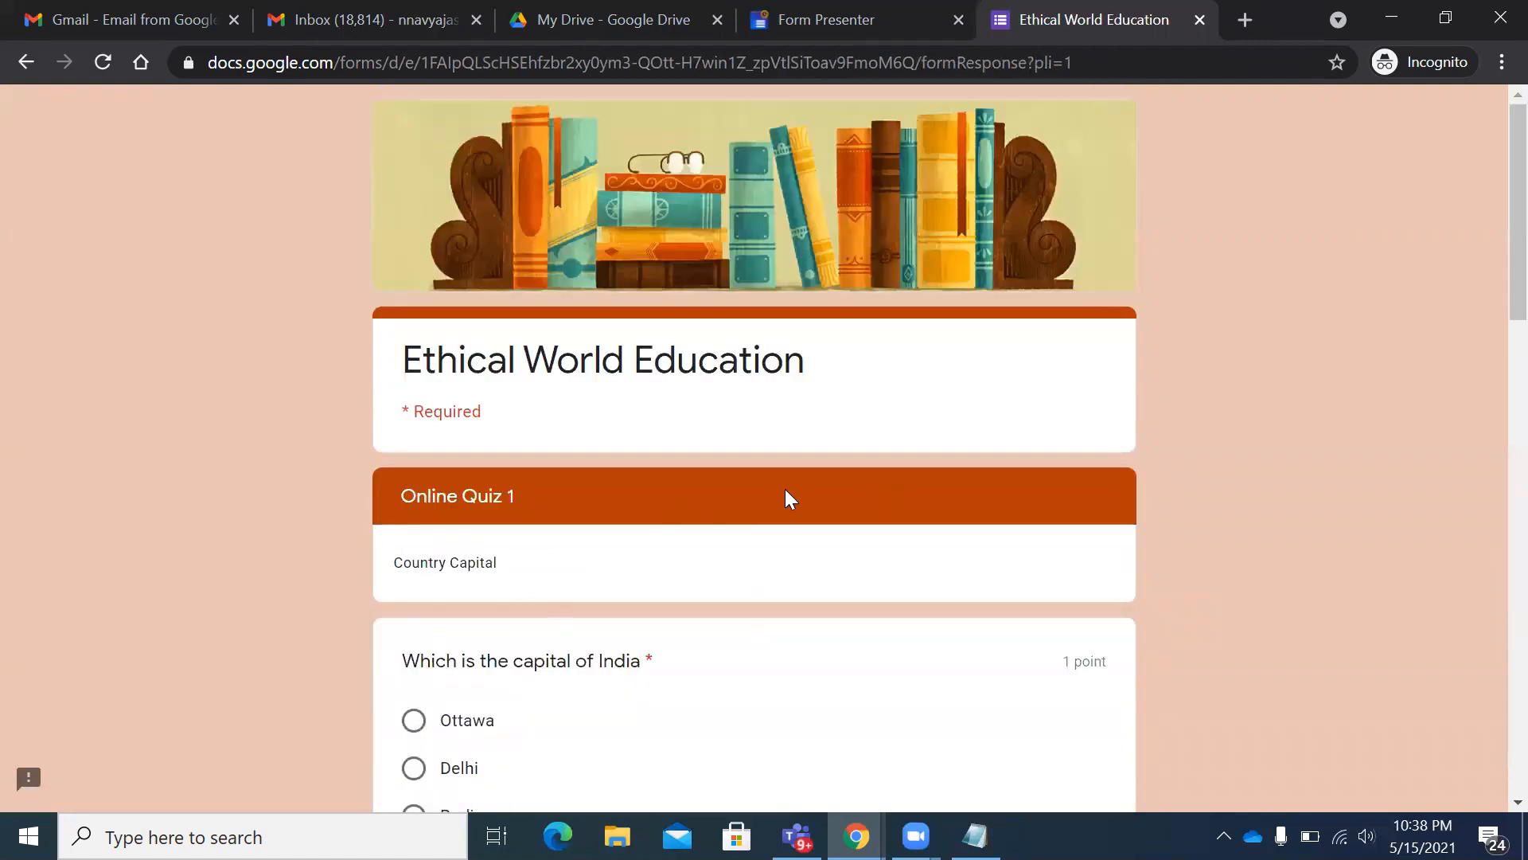
{"action": "scroll", "coordinate": [785, 488], "scroll_direction": "down", "scroll_amount": 3}
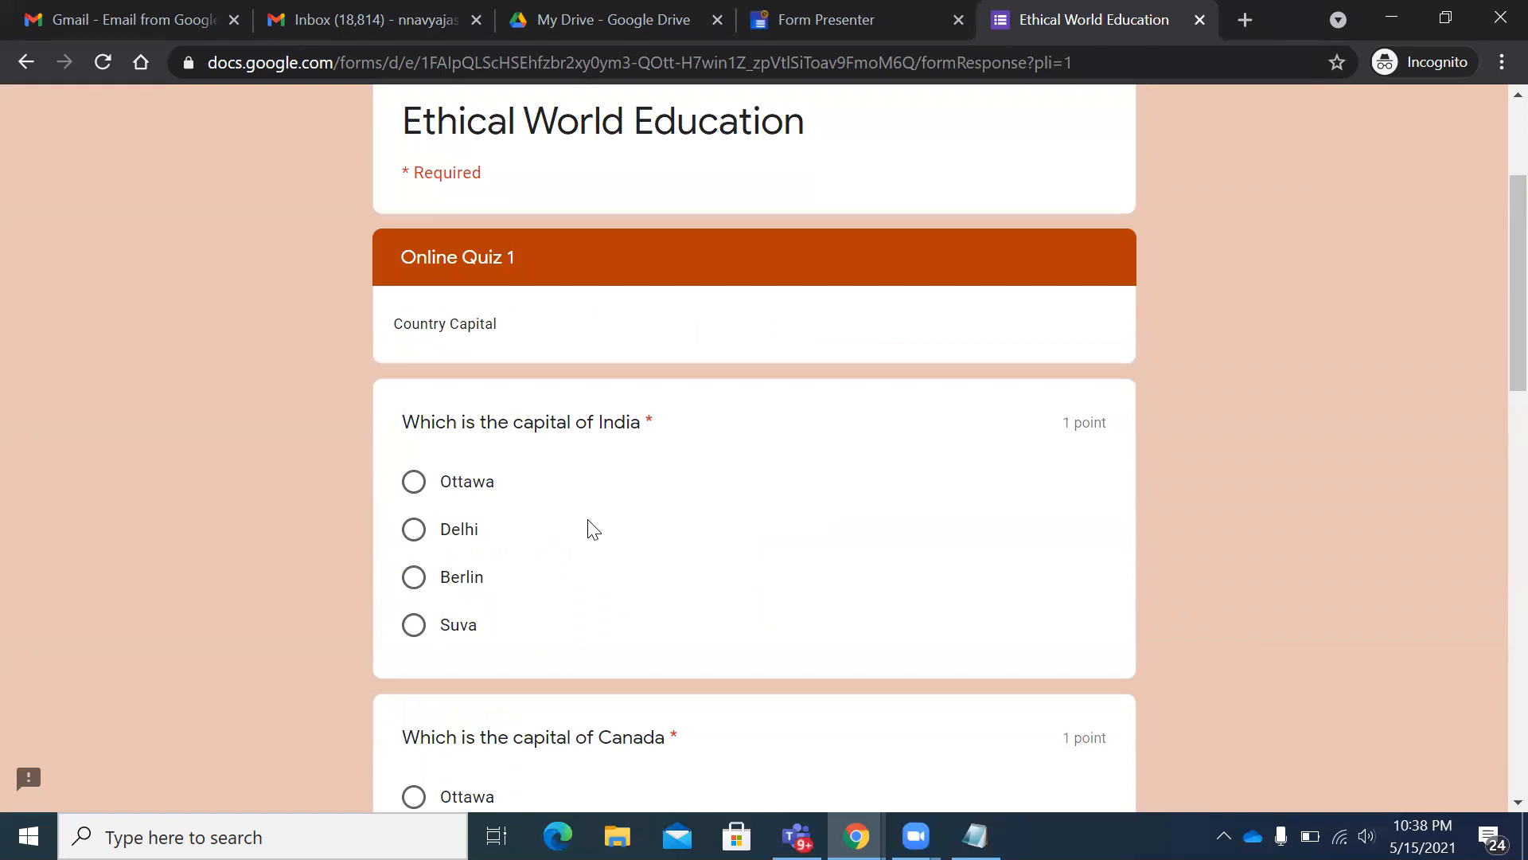
{"action": "scroll", "coordinate": [413, 404], "scroll_direction": "up", "scroll_amount": 1}
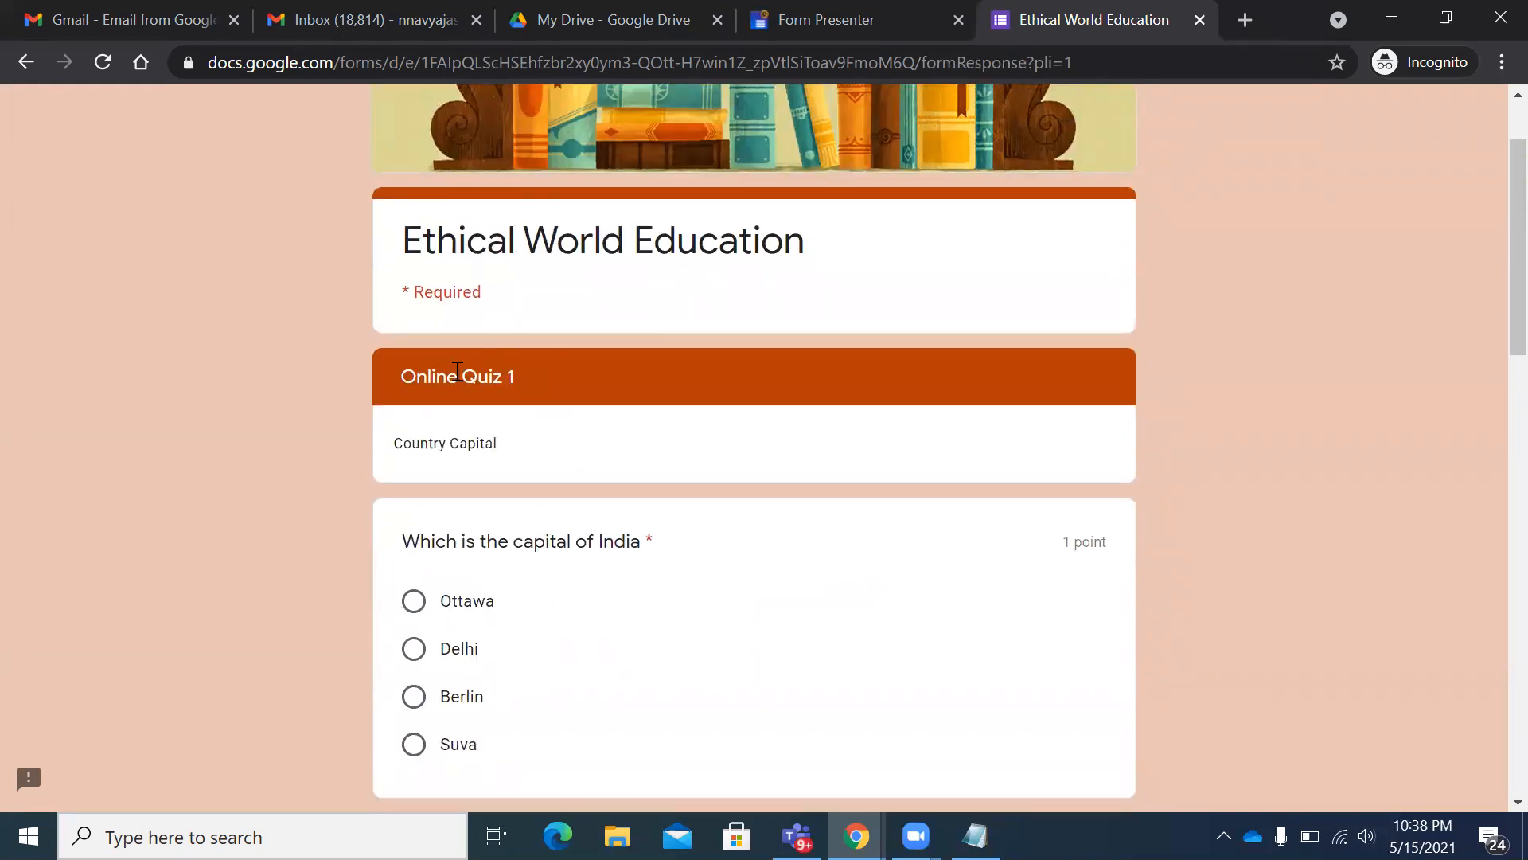
{"action": "scroll", "coordinate": [613, 458], "scroll_direction": "down", "scroll_amount": 1}
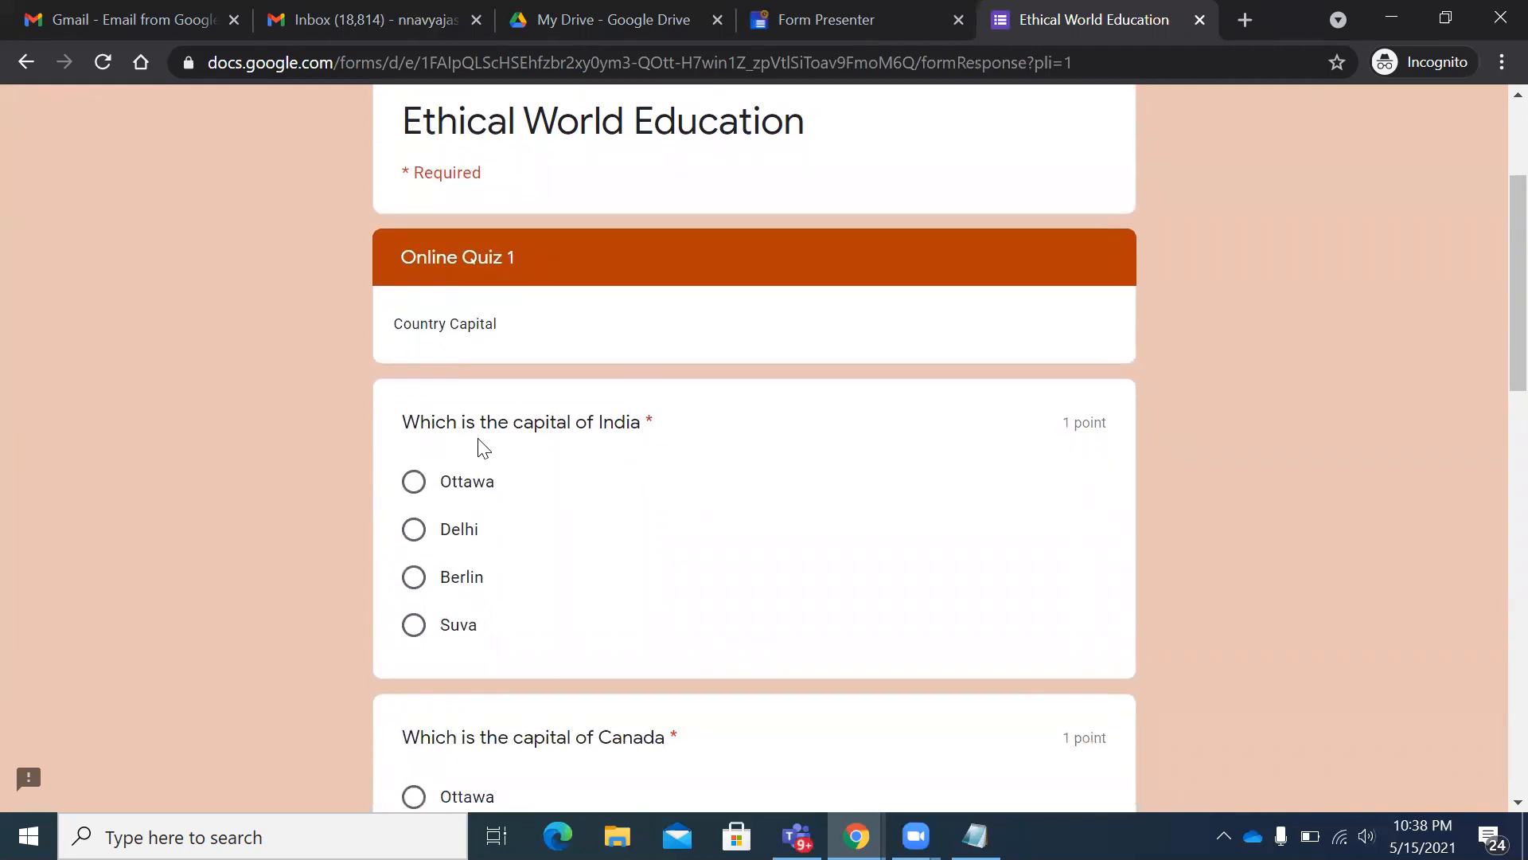
{"action": "left_click", "coordinate": [464, 532]}
{"action": "scroll", "coordinate": [566, 522], "scroll_direction": "down", "scroll_amount": 3}
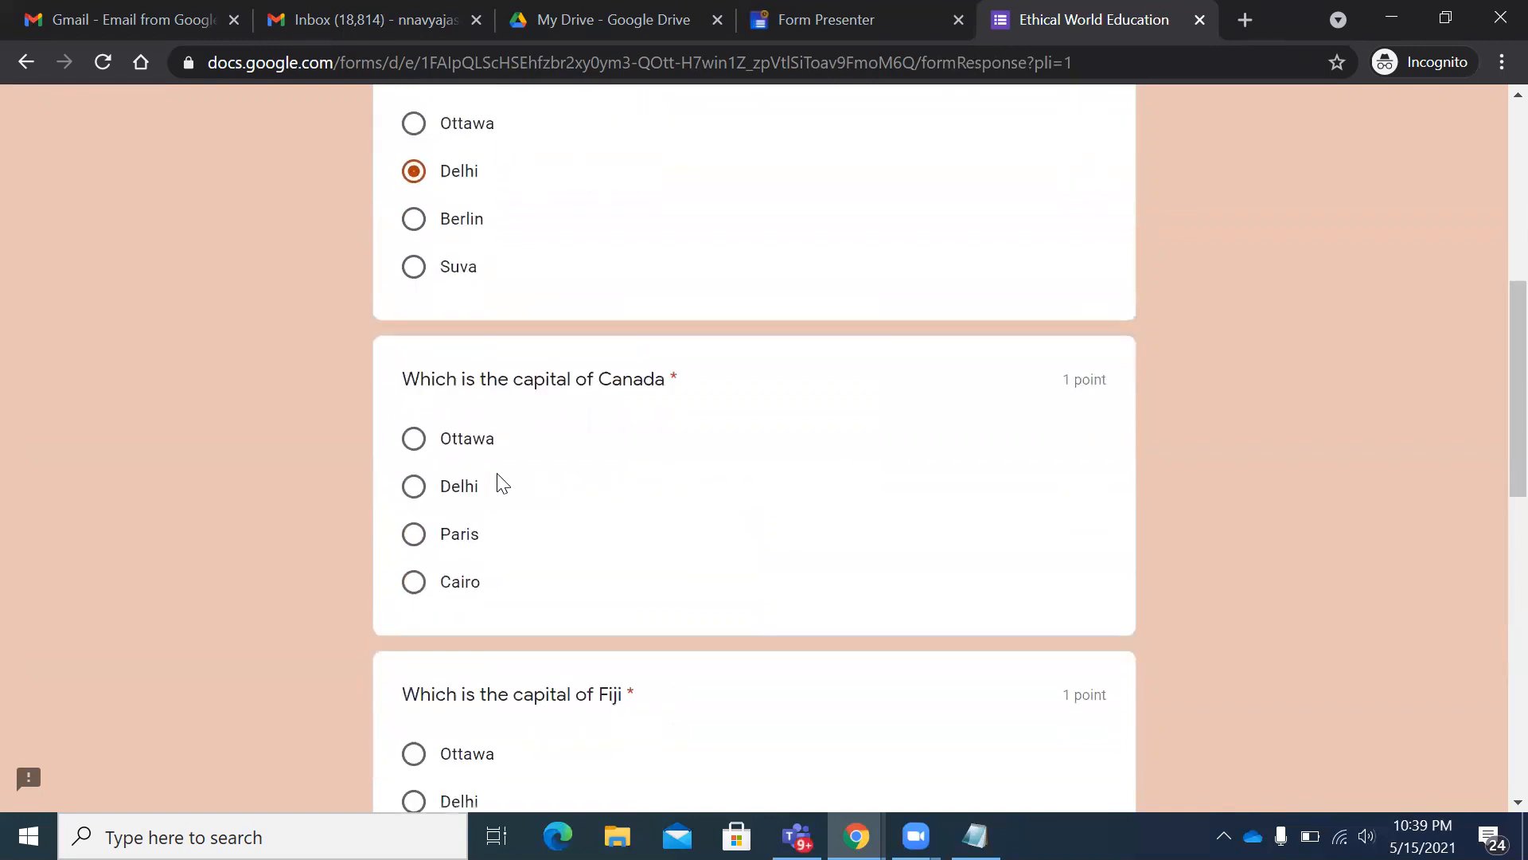
{"action": "left_click", "coordinate": [413, 487]}
{"action": "scroll", "coordinate": [846, 454], "scroll_direction": "down", "scroll_amount": 1}
{"action": "scroll", "coordinate": [672, 450], "scroll_direction": "down", "scroll_amount": 1}
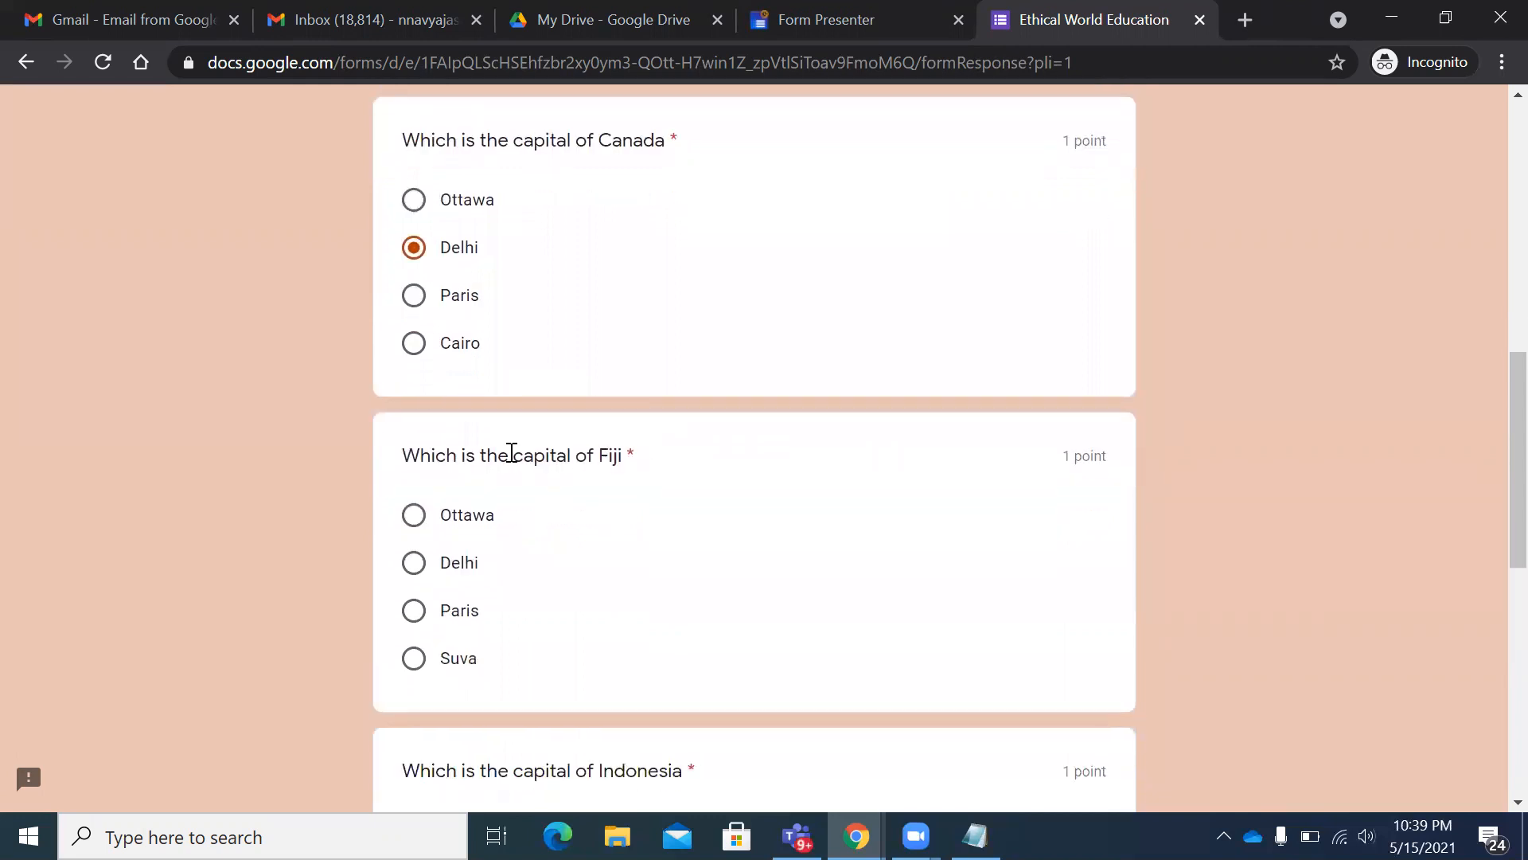
{"action": "scroll", "coordinate": [709, 504], "scroll_direction": "down", "scroll_amount": 3}
- Answer Suva for Fiji, Delhi for Indonesia and Dhaka for Bangladesh, then continue
{"action": "left_click", "coordinate": [415, 298]}
{"action": "scroll", "coordinate": [849, 396], "scroll_direction": "down", "scroll_amount": 1}
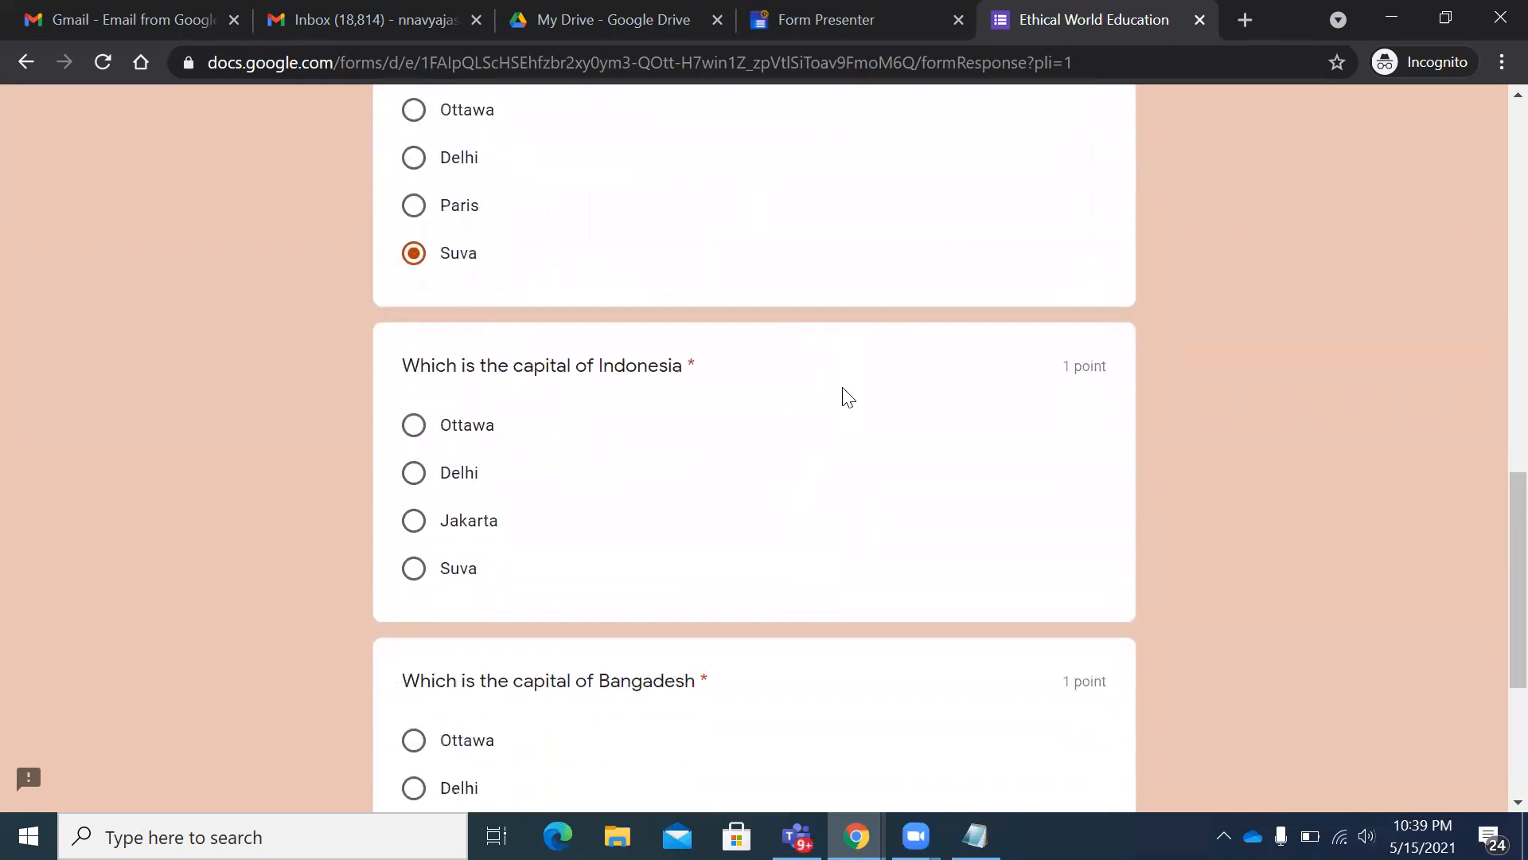
{"action": "scroll", "coordinate": [848, 396], "scroll_direction": "down", "scroll_amount": 1}
{"action": "left_click", "coordinate": [419, 403]}
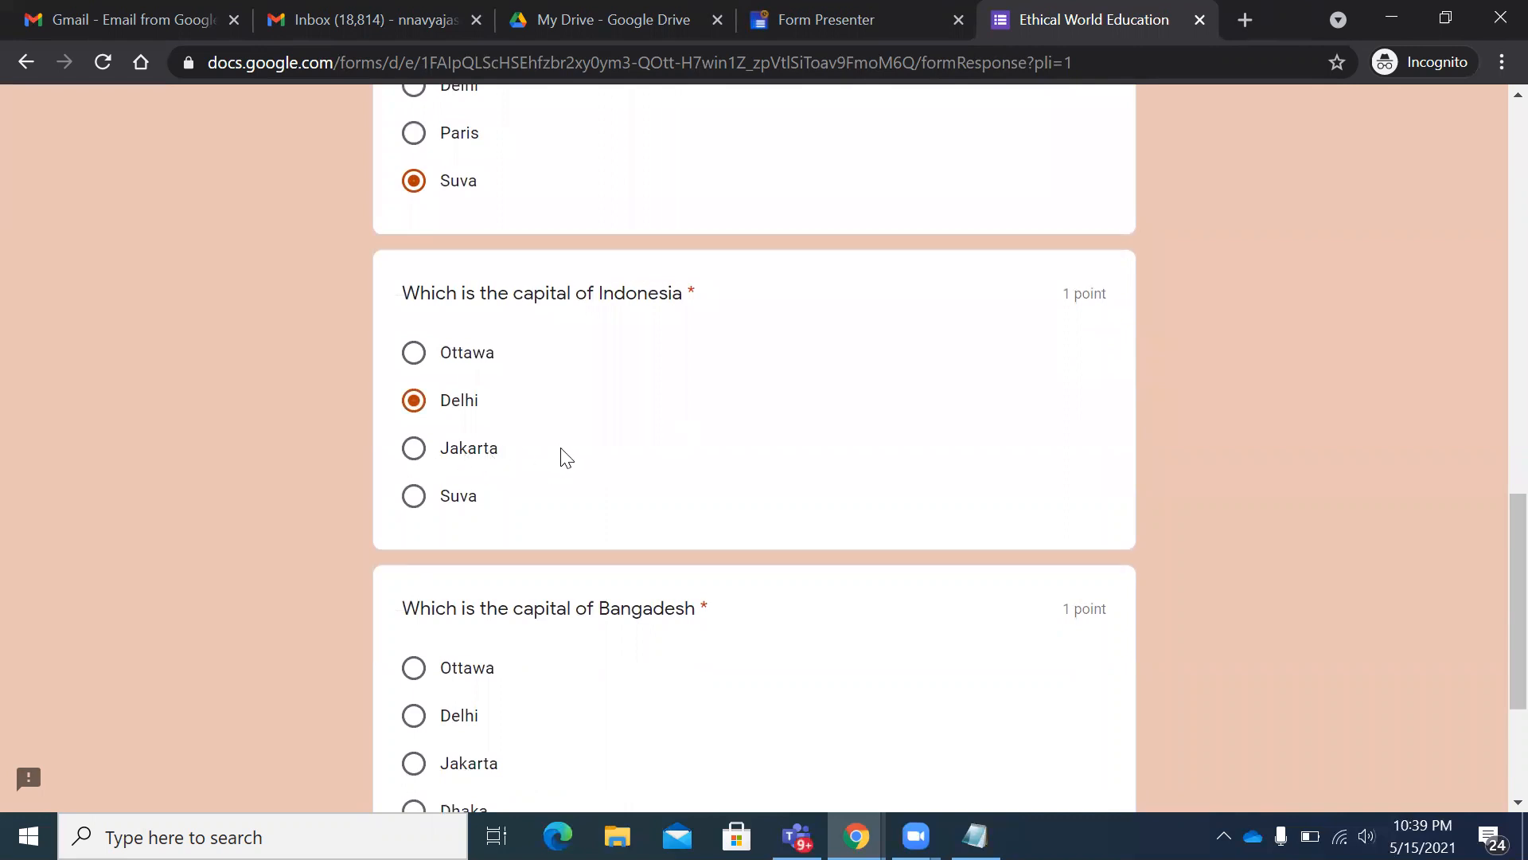
{"action": "scroll", "coordinate": [559, 454], "scroll_direction": "down", "scroll_amount": 2}
{"action": "scroll", "coordinate": [770, 484], "scroll_direction": "down", "scroll_amount": 2}
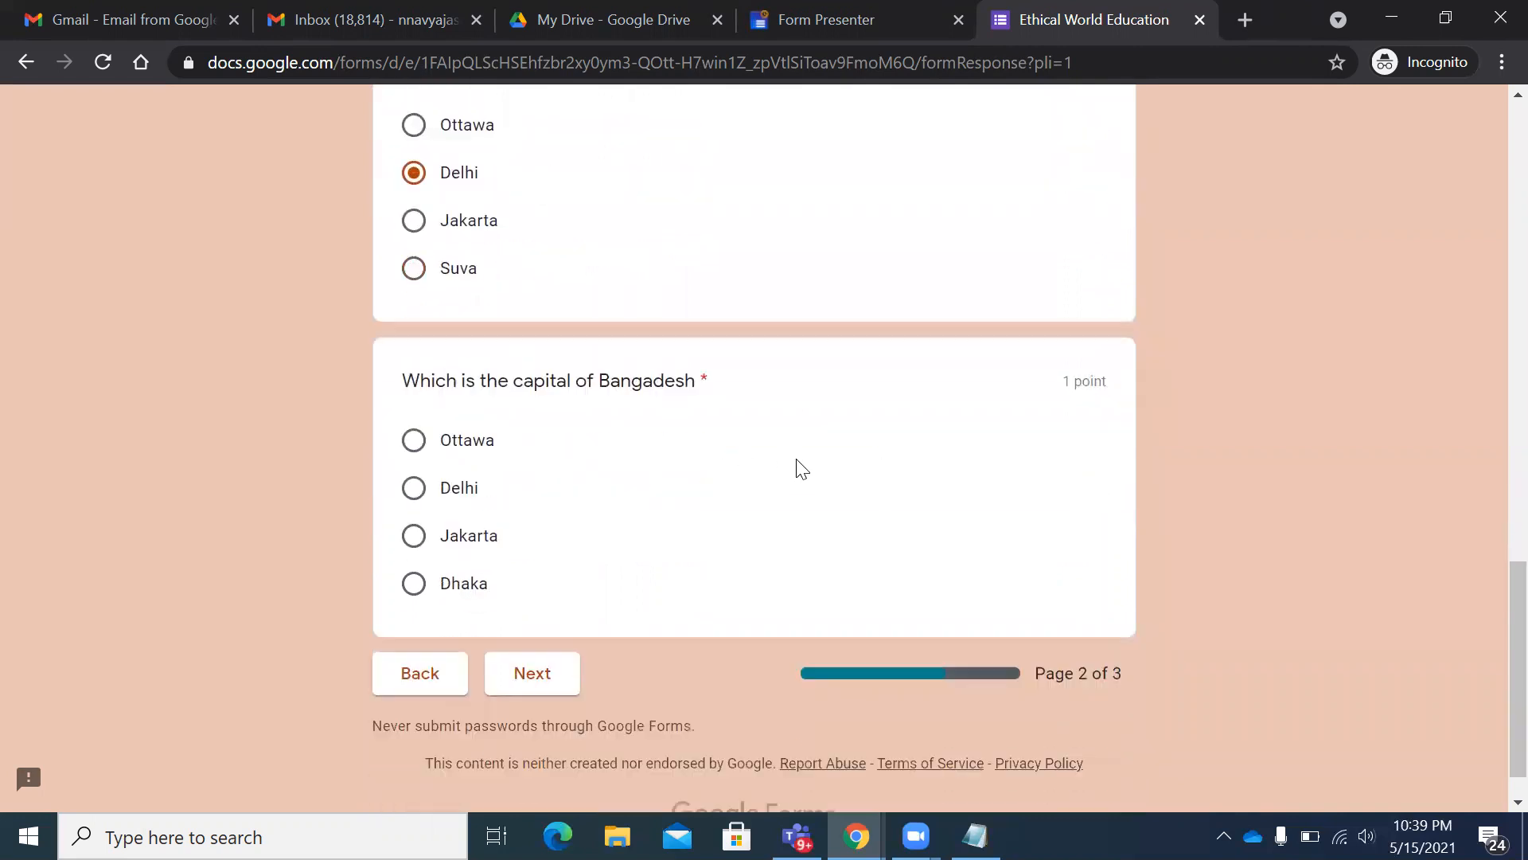
{"action": "left_click", "coordinate": [478, 577]}
{"action": "scroll", "coordinate": [969, 528], "scroll_direction": "down", "scroll_amount": 1}
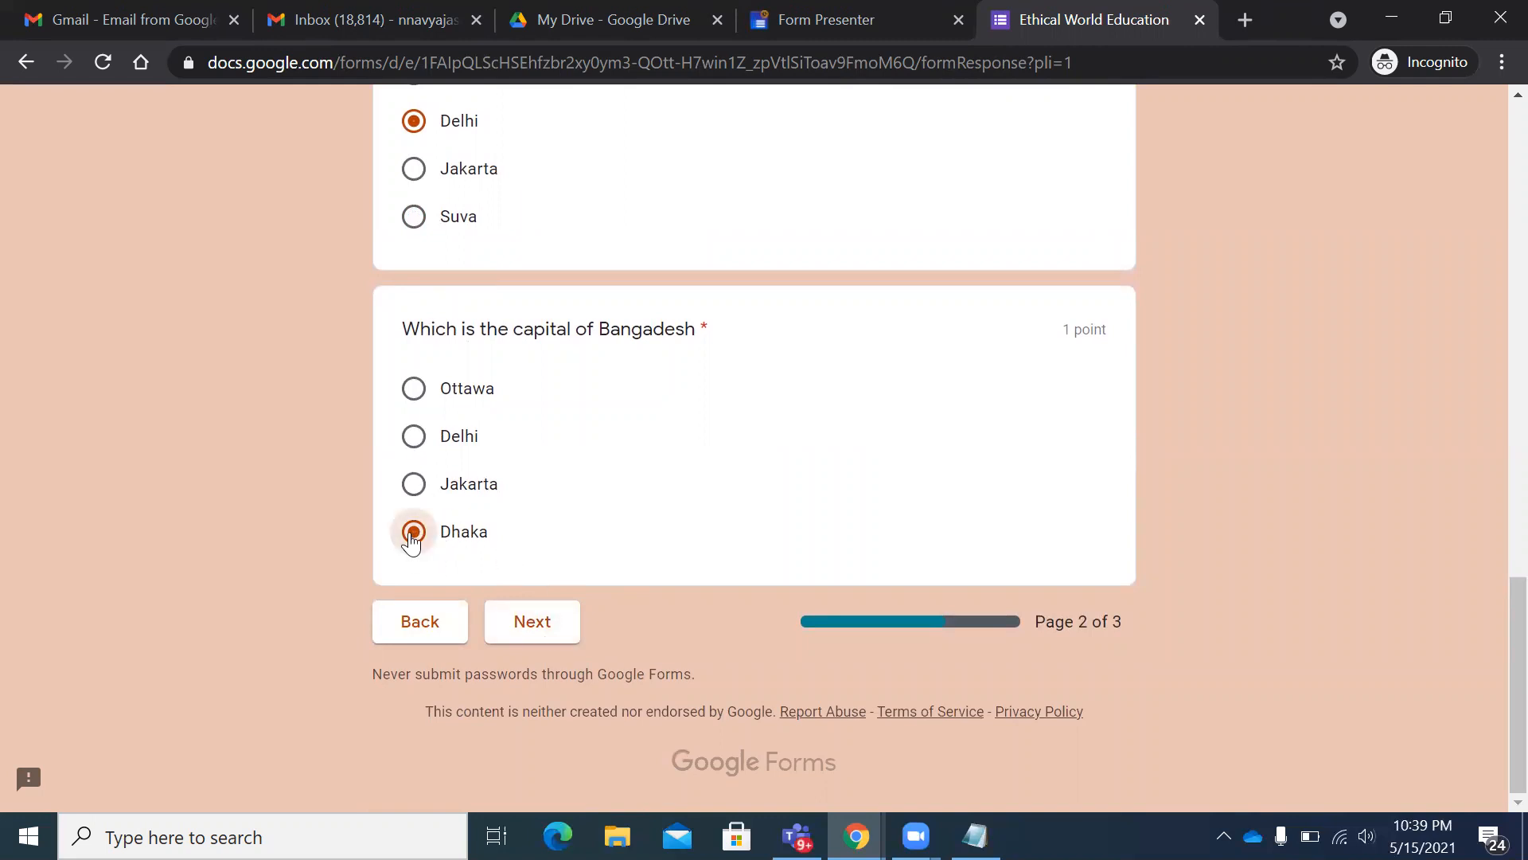
{"action": "left_click", "coordinate": [414, 484]}
{"action": "left_click", "coordinate": [415, 435]}
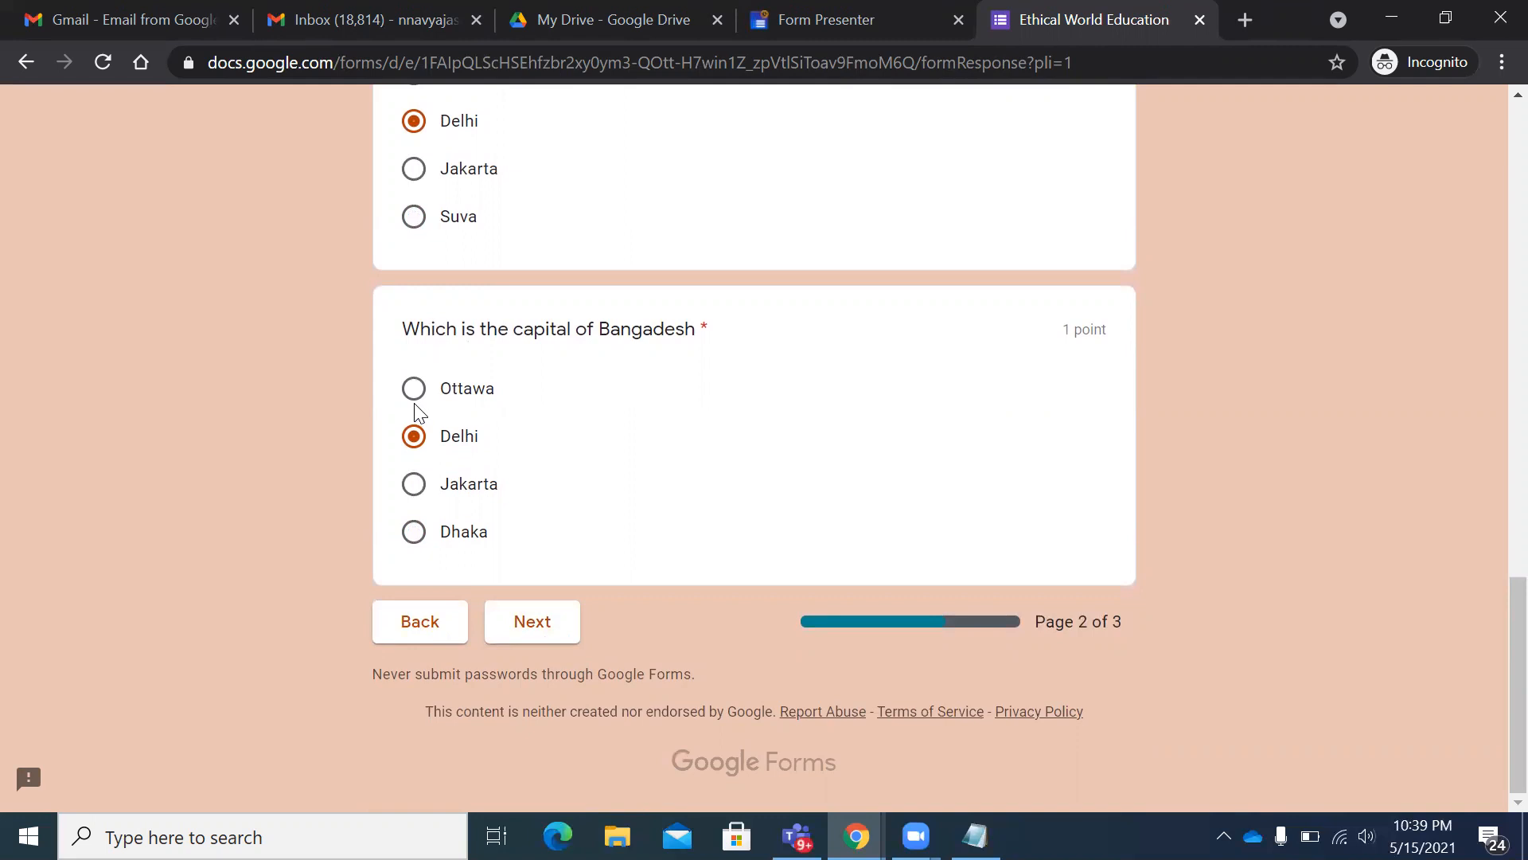
{"action": "left_click", "coordinate": [414, 532]}
{"action": "left_click", "coordinate": [547, 635]}
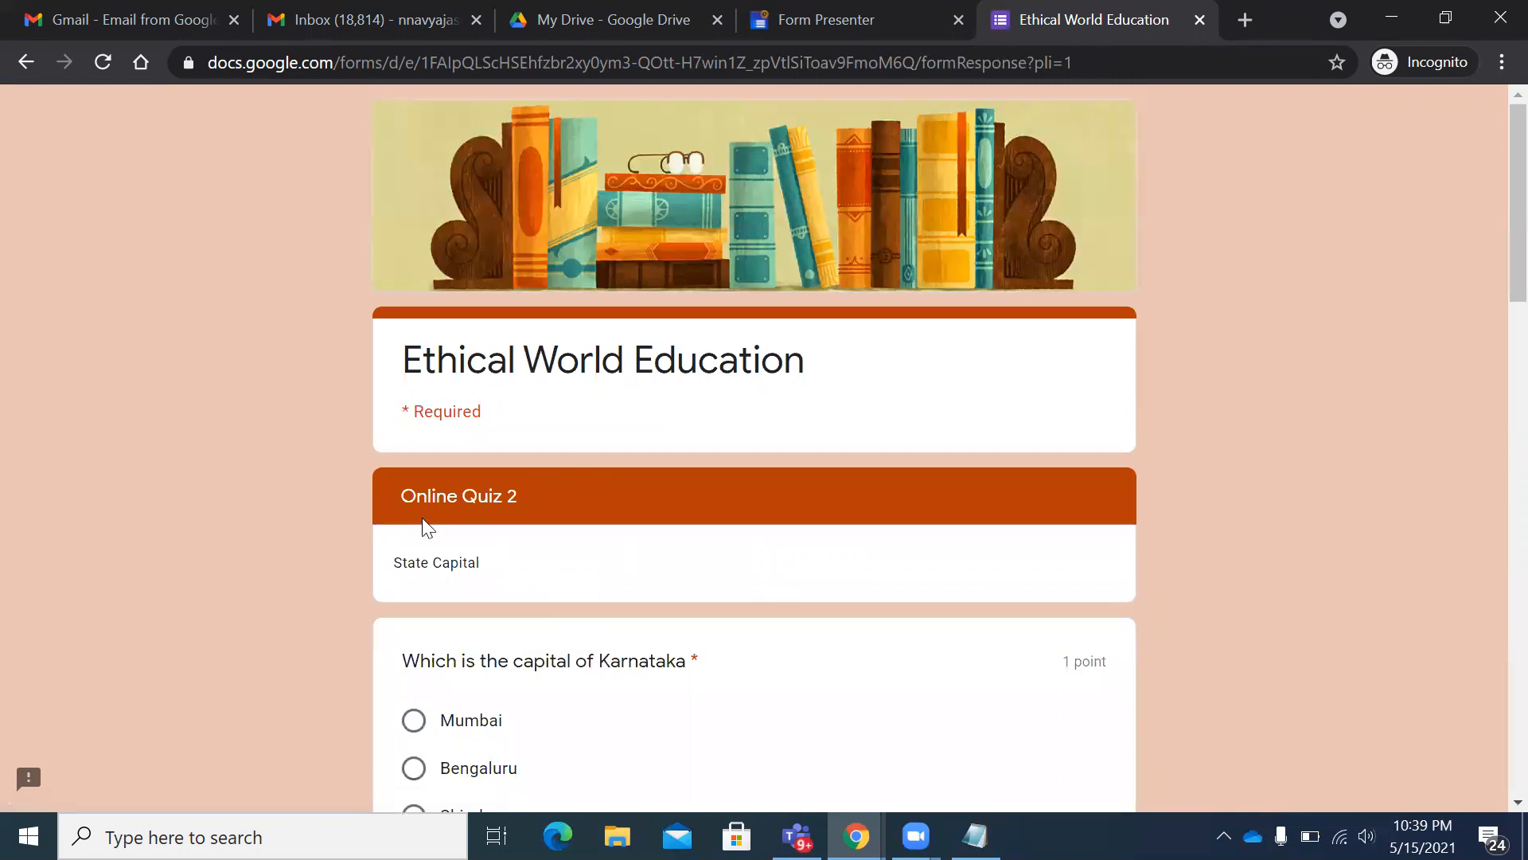
- Answer Bengaluru for Karnataka, Panaji for Nagaland and second Goa, Bengaluru for Maharastra, then Submit
{"action": "scroll", "coordinate": [377, 348], "scroll_direction": "down", "scroll_amount": 3}
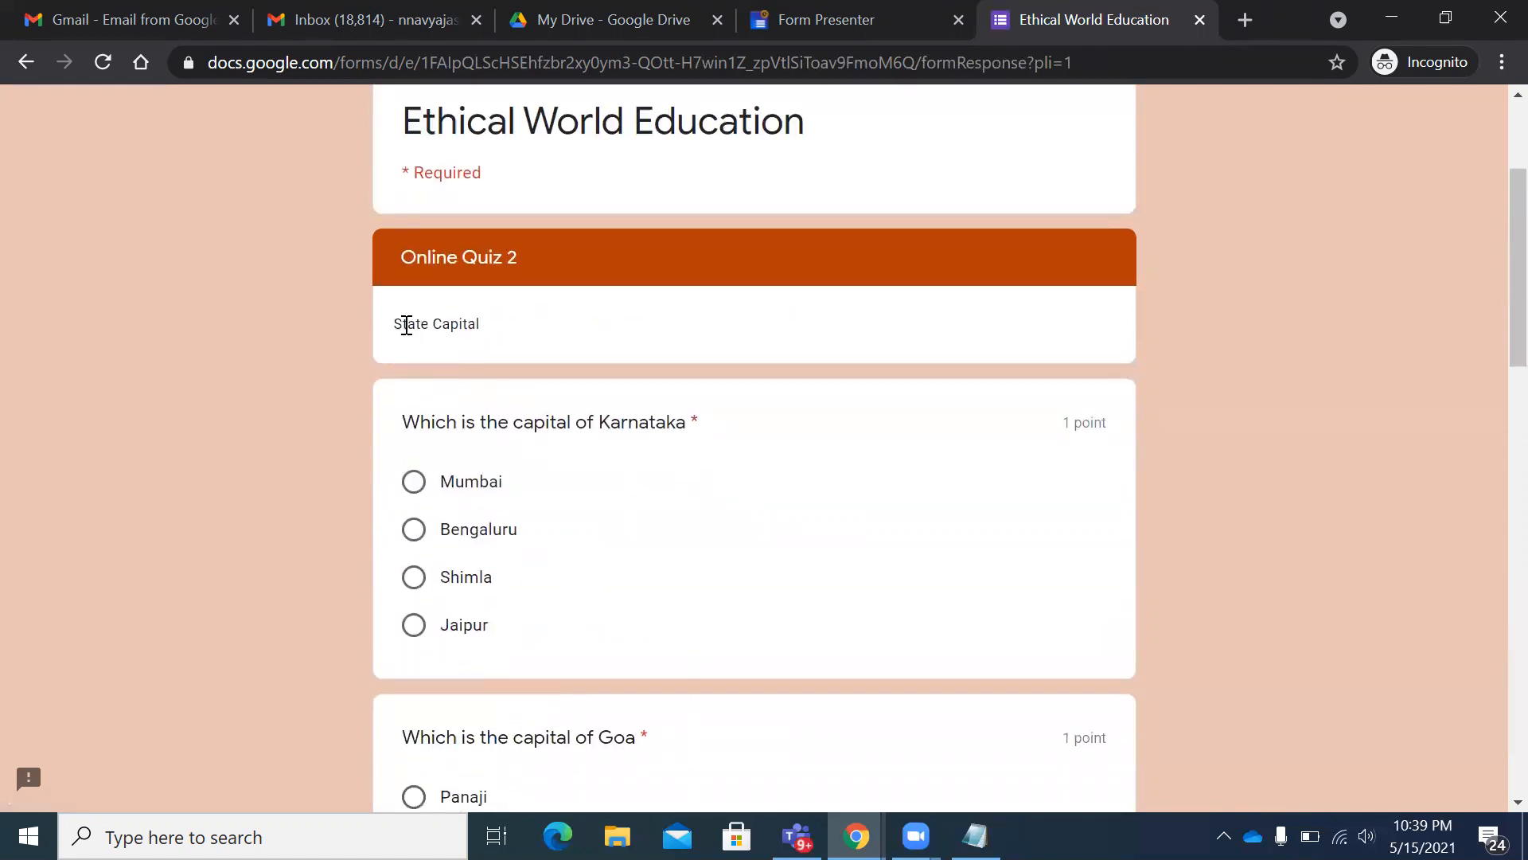
{"action": "scroll", "coordinate": [557, 414], "scroll_direction": "down", "scroll_amount": 1}
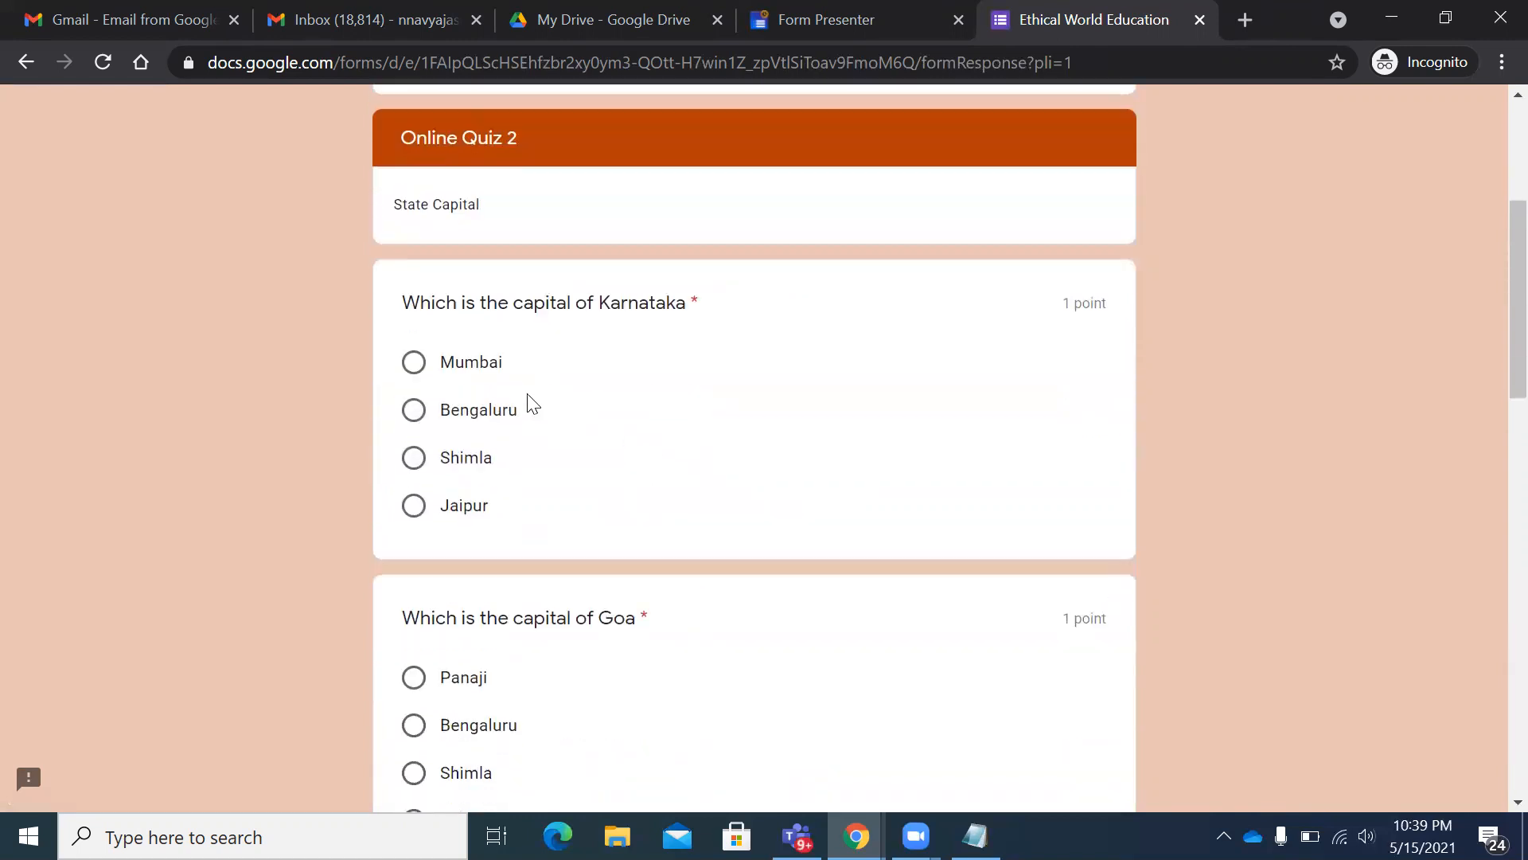
{"action": "left_click", "coordinate": [440, 409]}
{"action": "scroll", "coordinate": [764, 510], "scroll_direction": "down", "scroll_amount": 3}
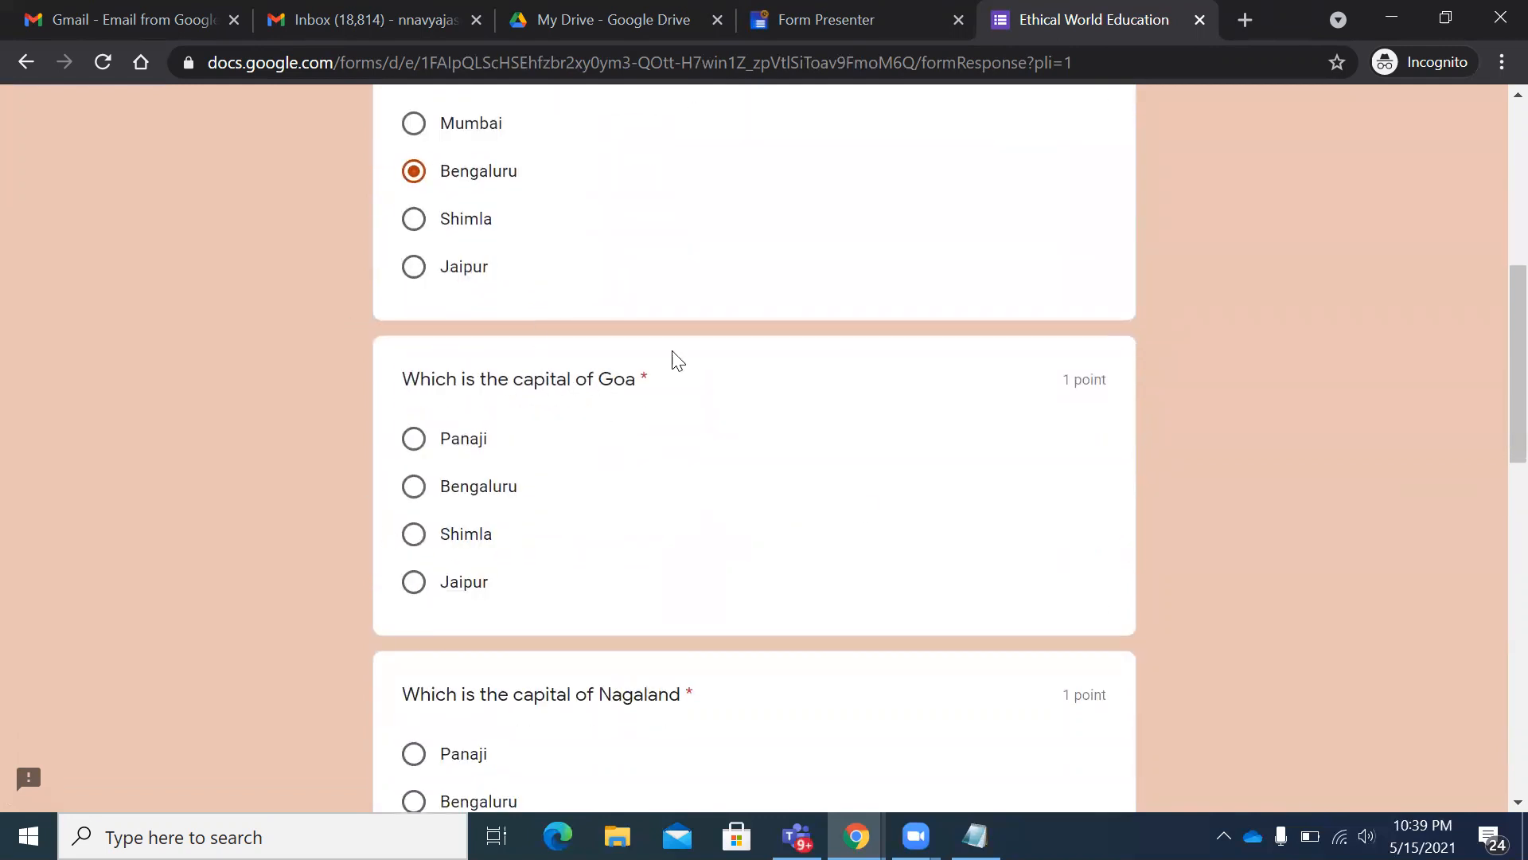
{"action": "scroll", "coordinate": [597, 437], "scroll_direction": "down", "scroll_amount": 3}
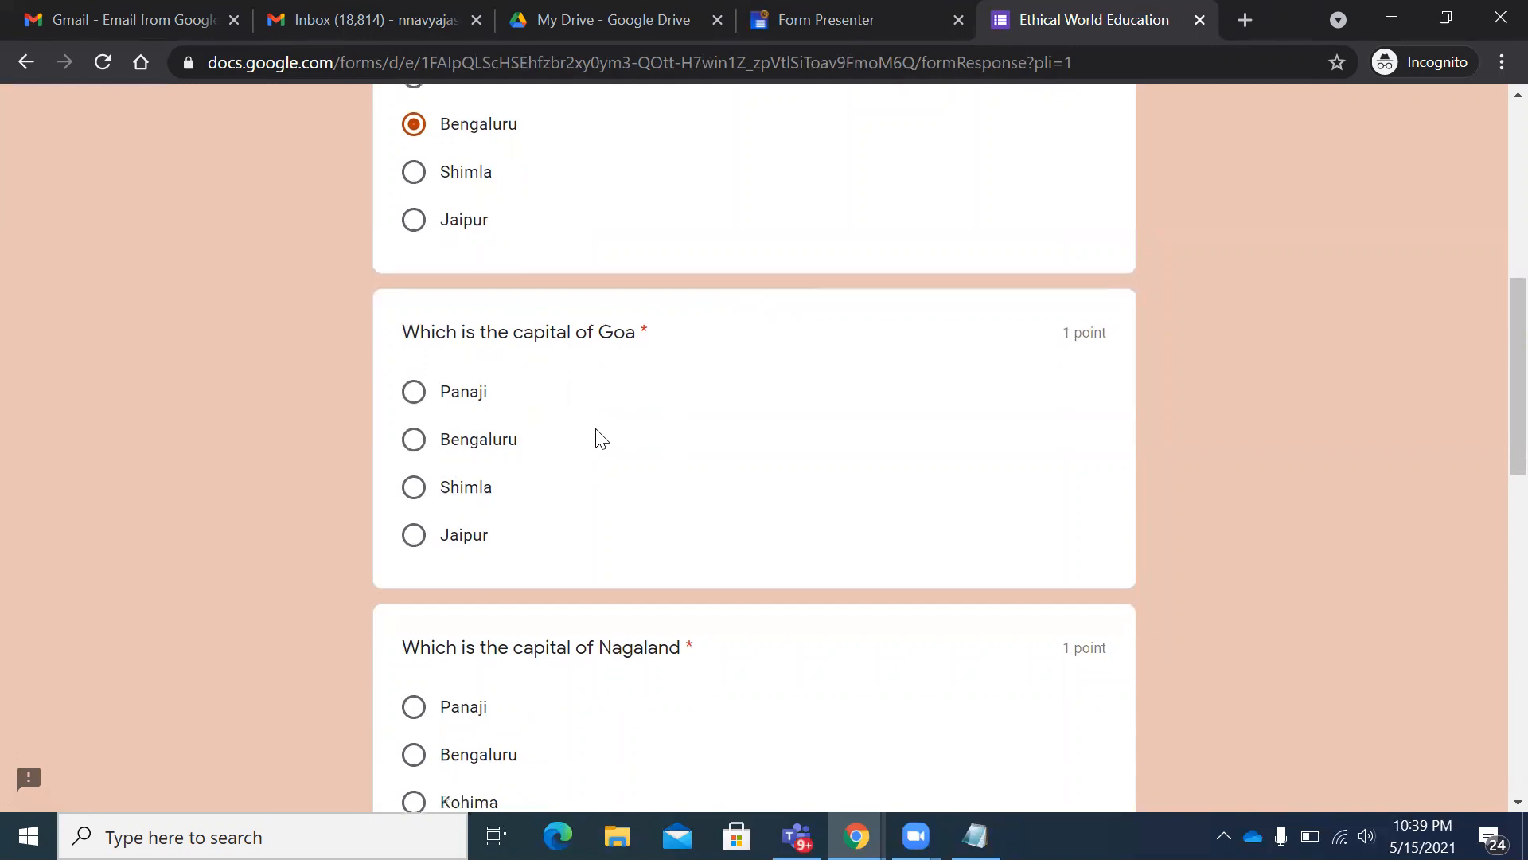
{"action": "left_click", "coordinate": [415, 517]}
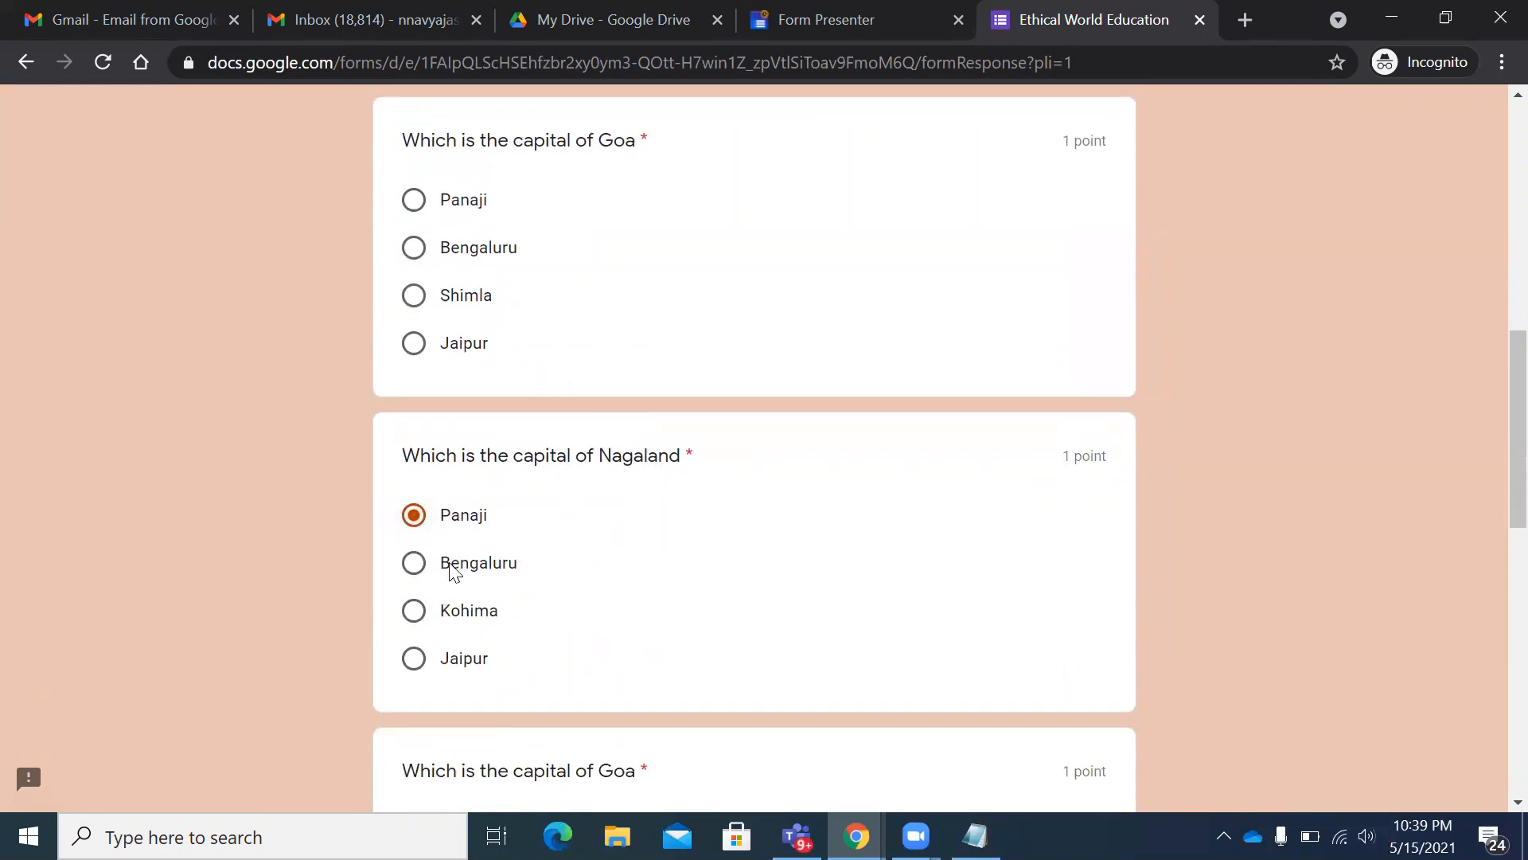
{"action": "scroll", "coordinate": [518, 580], "scroll_direction": "down", "scroll_amount": 5}
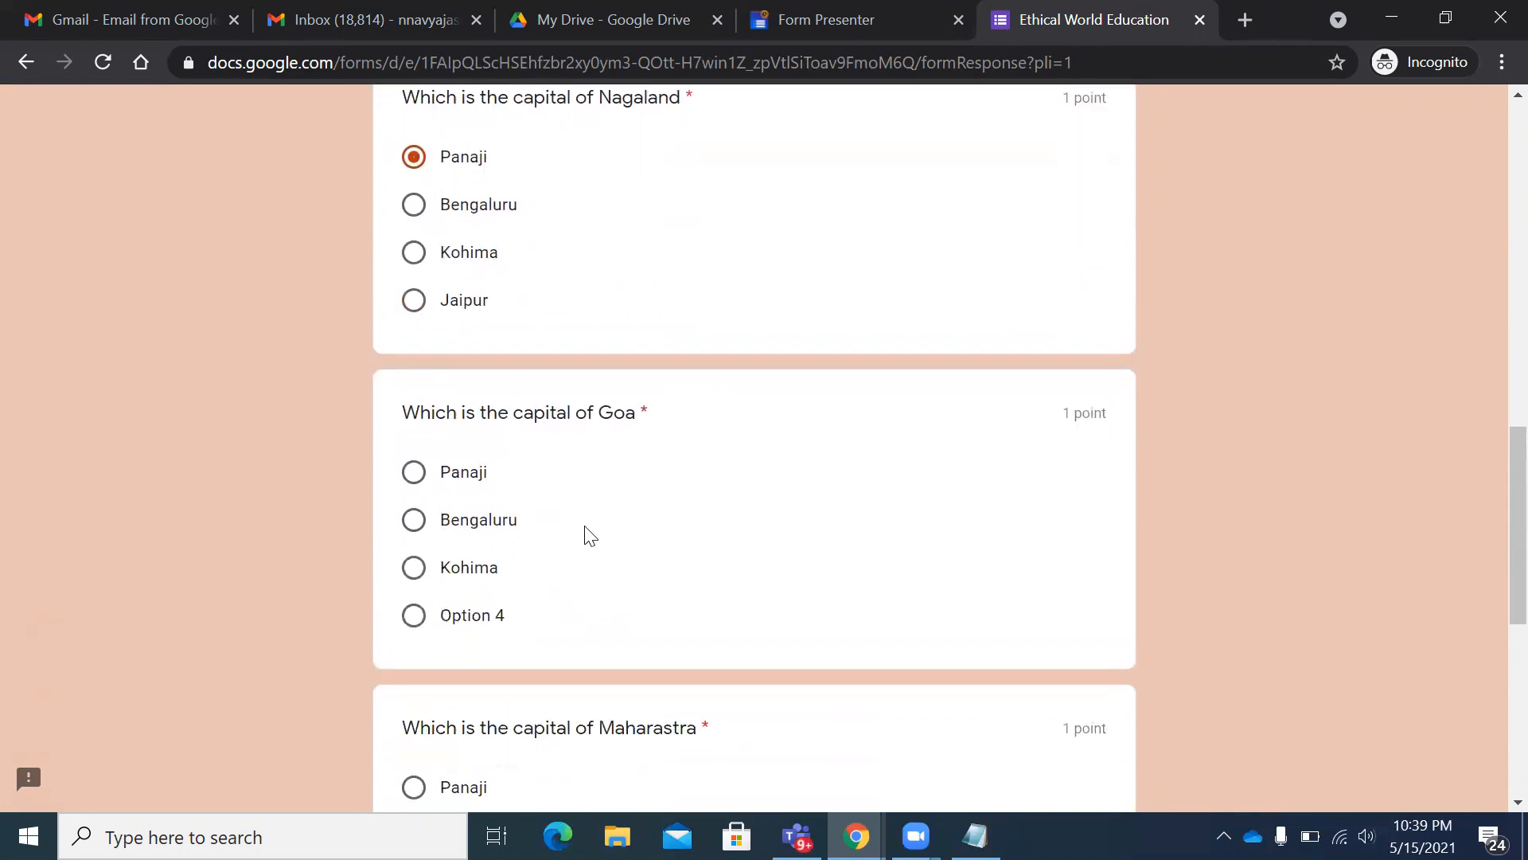
{"action": "left_click", "coordinate": [469, 482]}
{"action": "scroll", "coordinate": [778, 505], "scroll_direction": "down", "scroll_amount": 3}
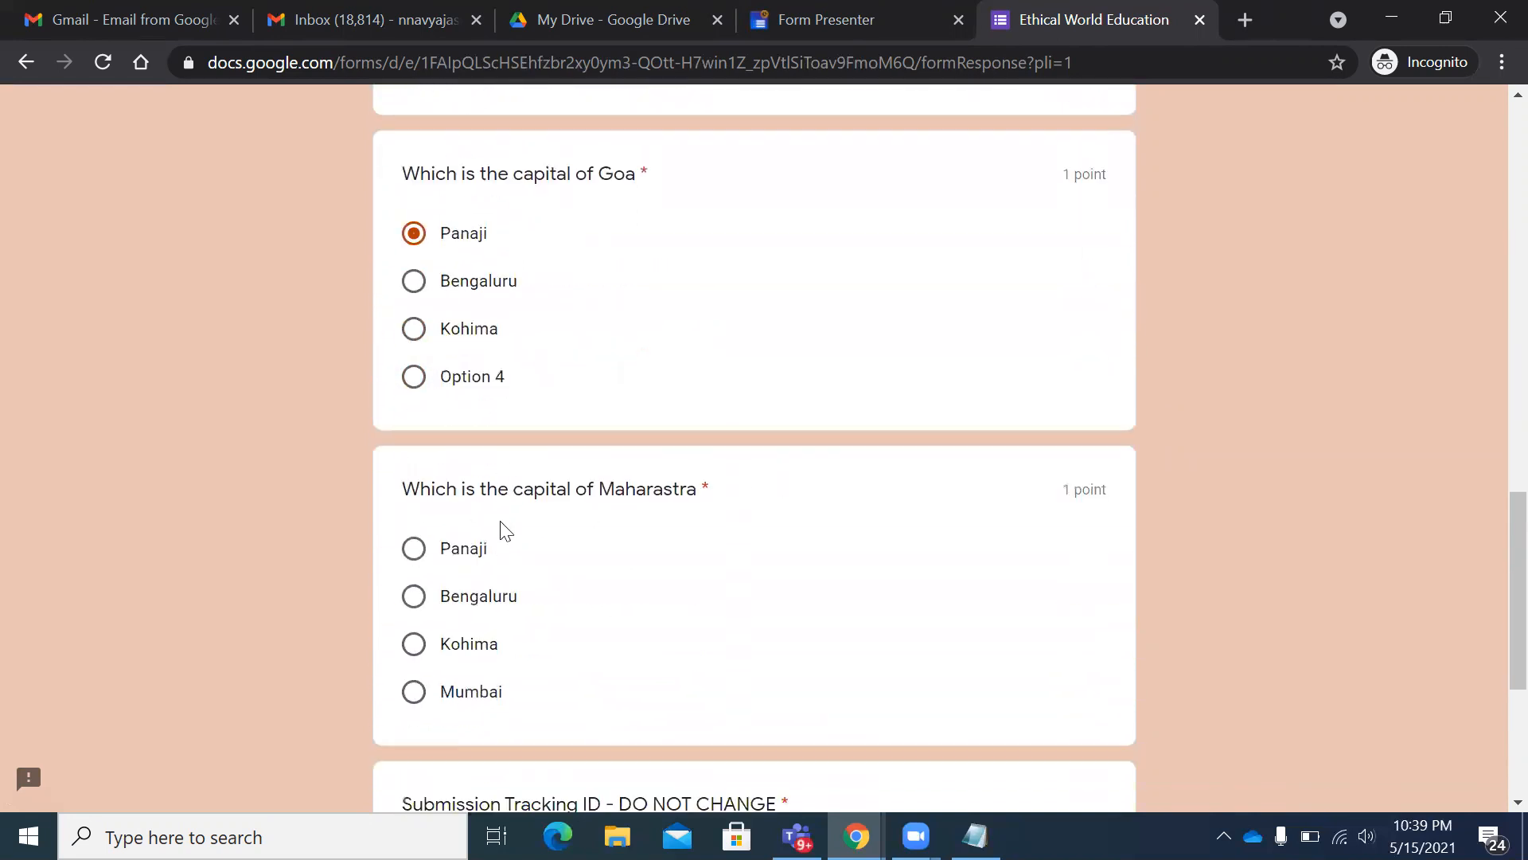
{"action": "left_click", "coordinate": [475, 605]}
{"action": "scroll", "coordinate": [604, 446], "scroll_direction": "down", "scroll_amount": 3}
{"action": "scroll", "coordinate": [875, 410], "scroll_direction": "down", "scroll_amount": 2}
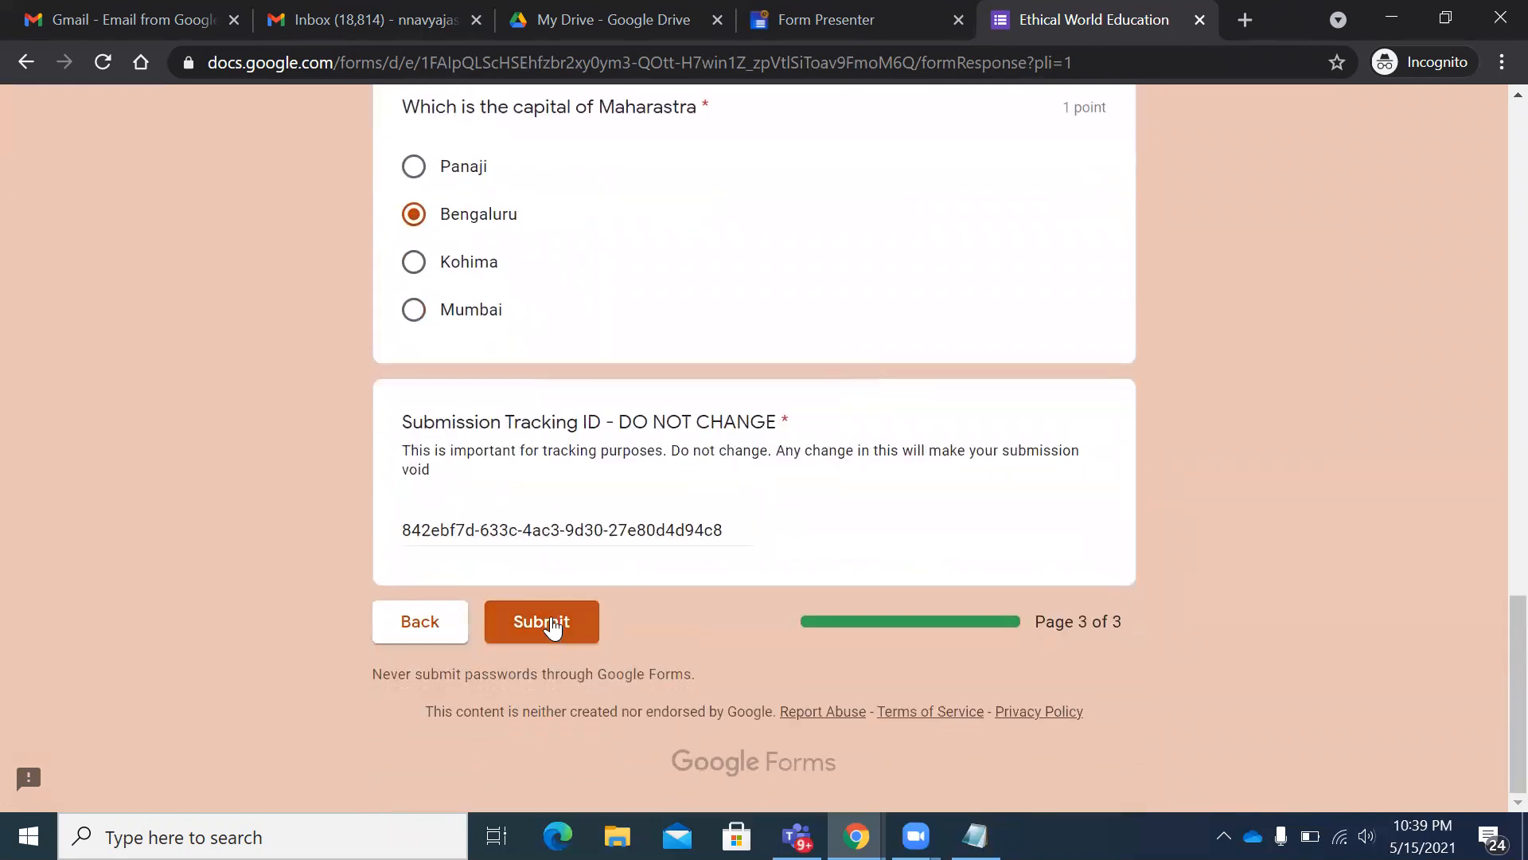
{"action": "left_click", "coordinate": [544, 622]}
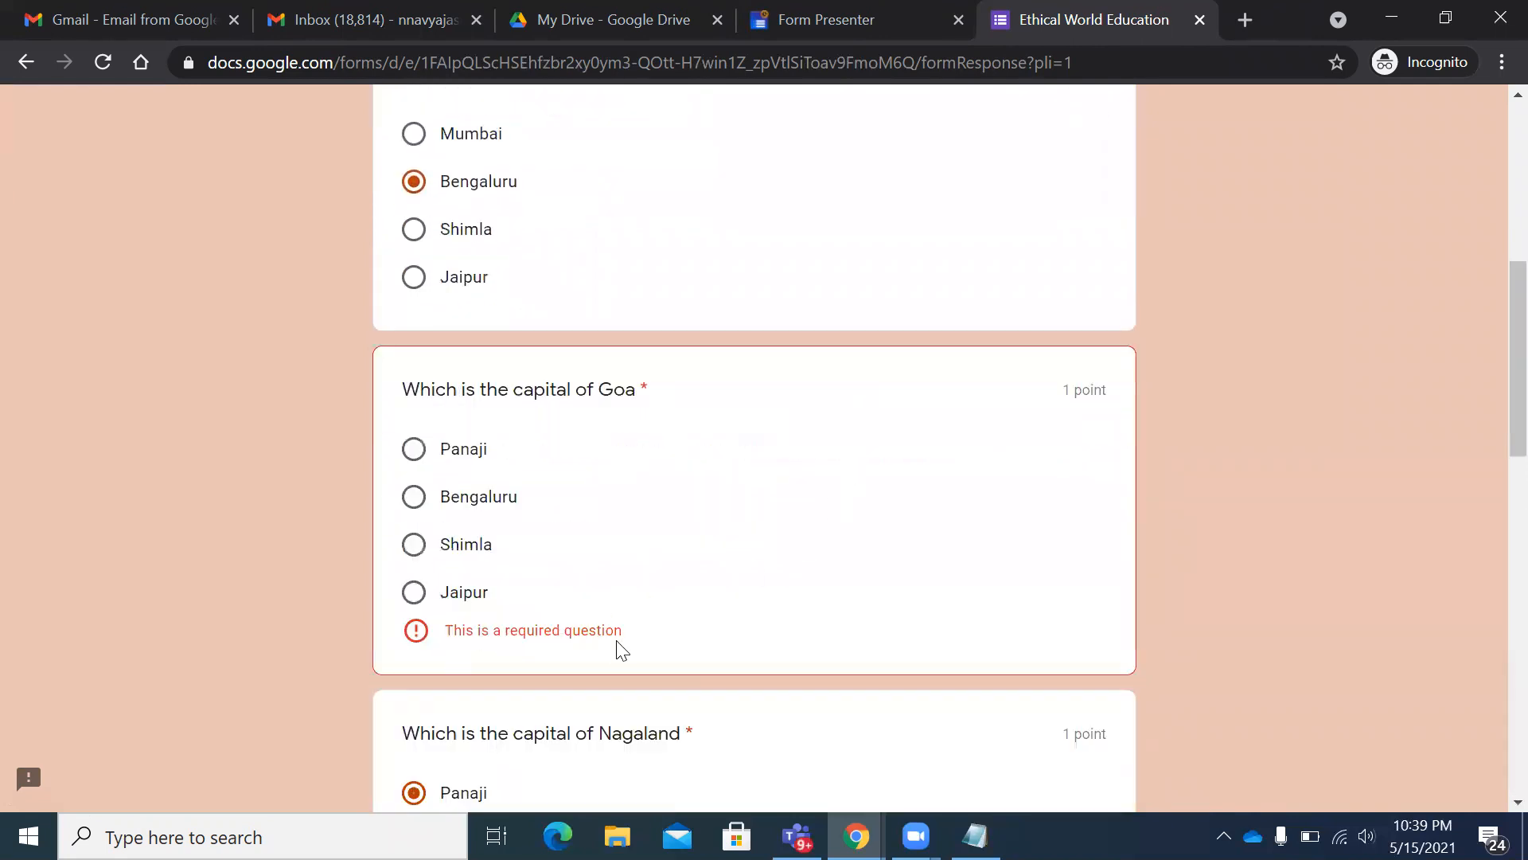
- Answer the missed required Goa question with Panaji and submit the quiz
{"action": "left_click_drag", "start_coordinate": [625, 634], "coordinate": [458, 649]}
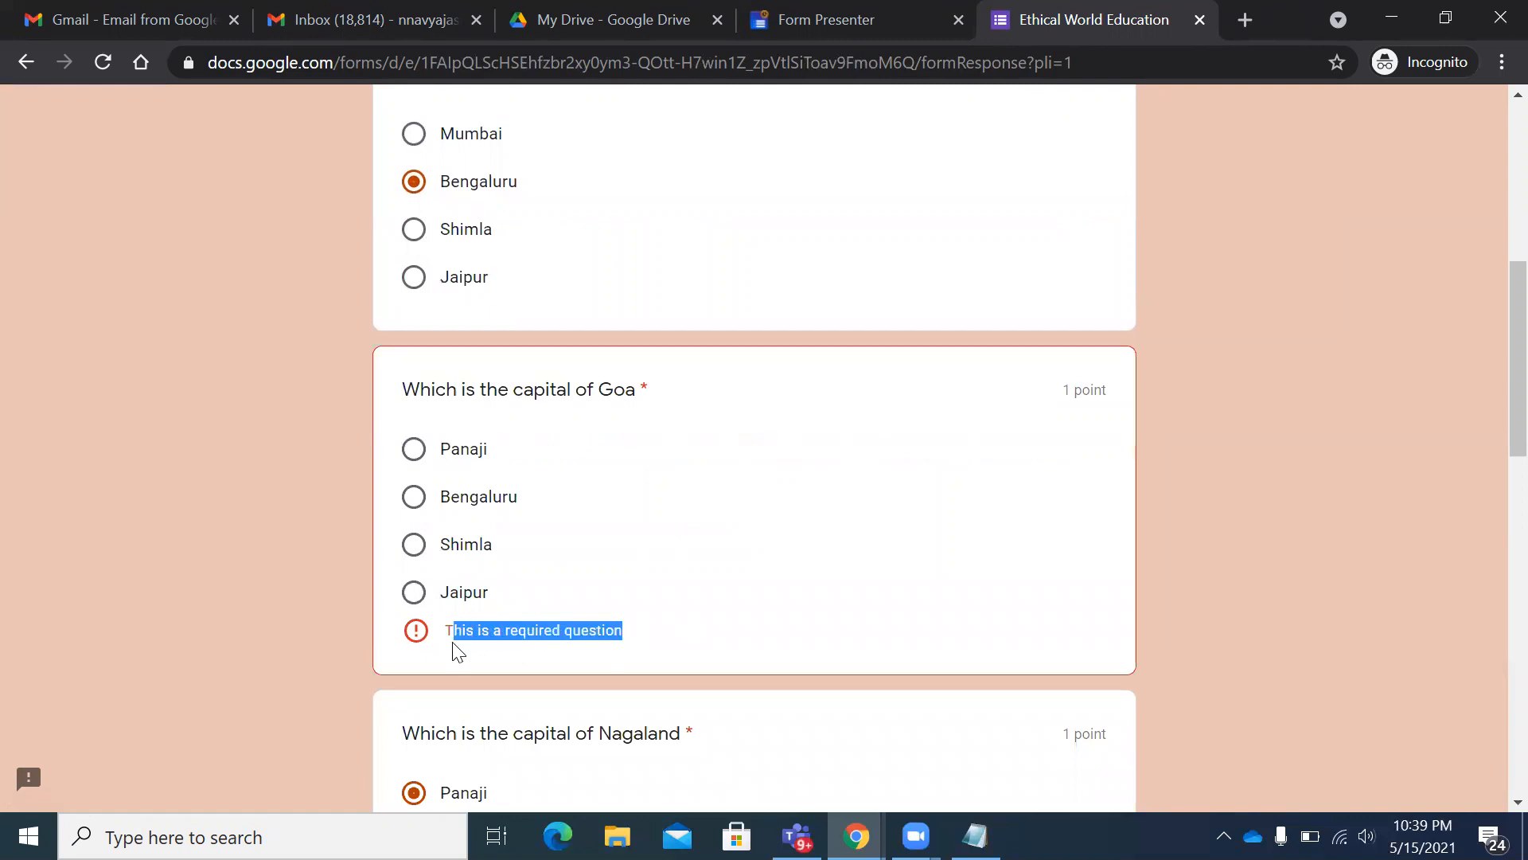
{"action": "left_click", "coordinate": [777, 626]}
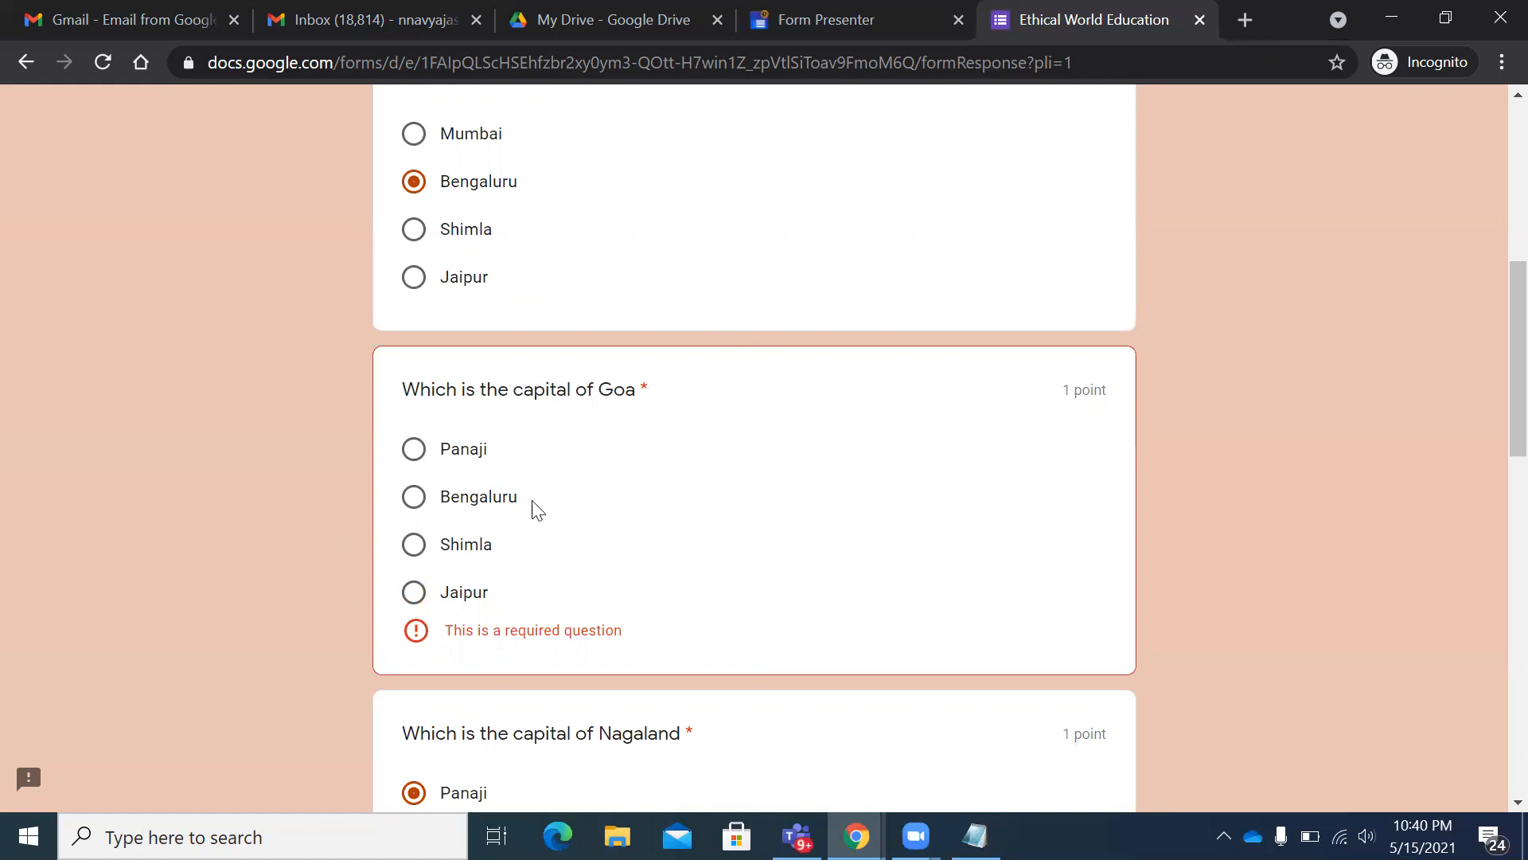
{"action": "left_click", "coordinate": [446, 450]}
{"action": "scroll", "coordinate": [820, 515], "scroll_direction": "down", "scroll_amount": 3}
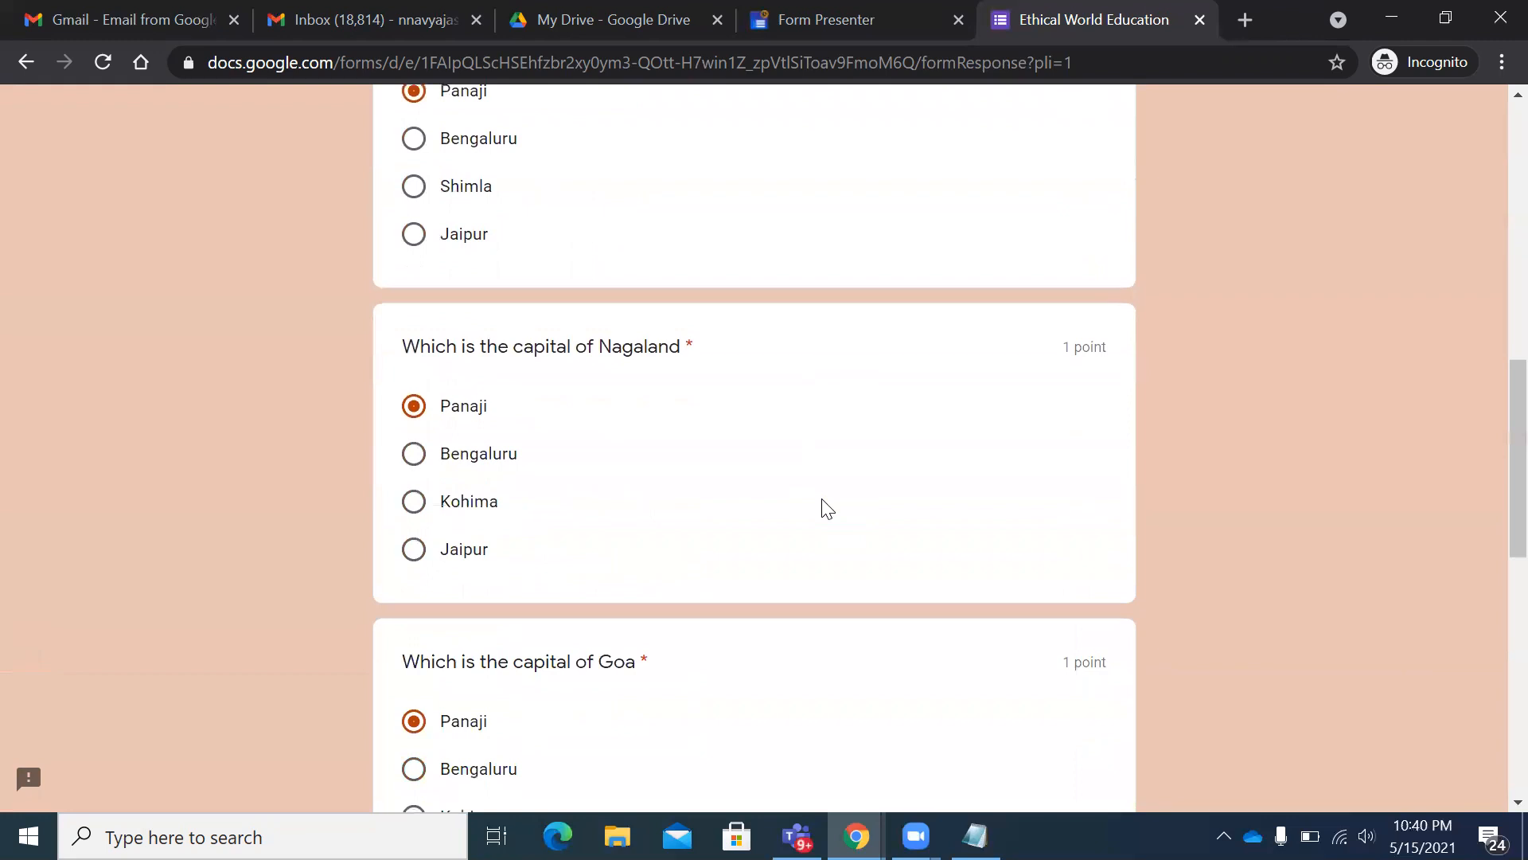
{"action": "scroll", "coordinate": [823, 509], "scroll_direction": "up", "scroll_amount": 4}
{"action": "scroll", "coordinate": [822, 509], "scroll_direction": "down", "scroll_amount": 14}
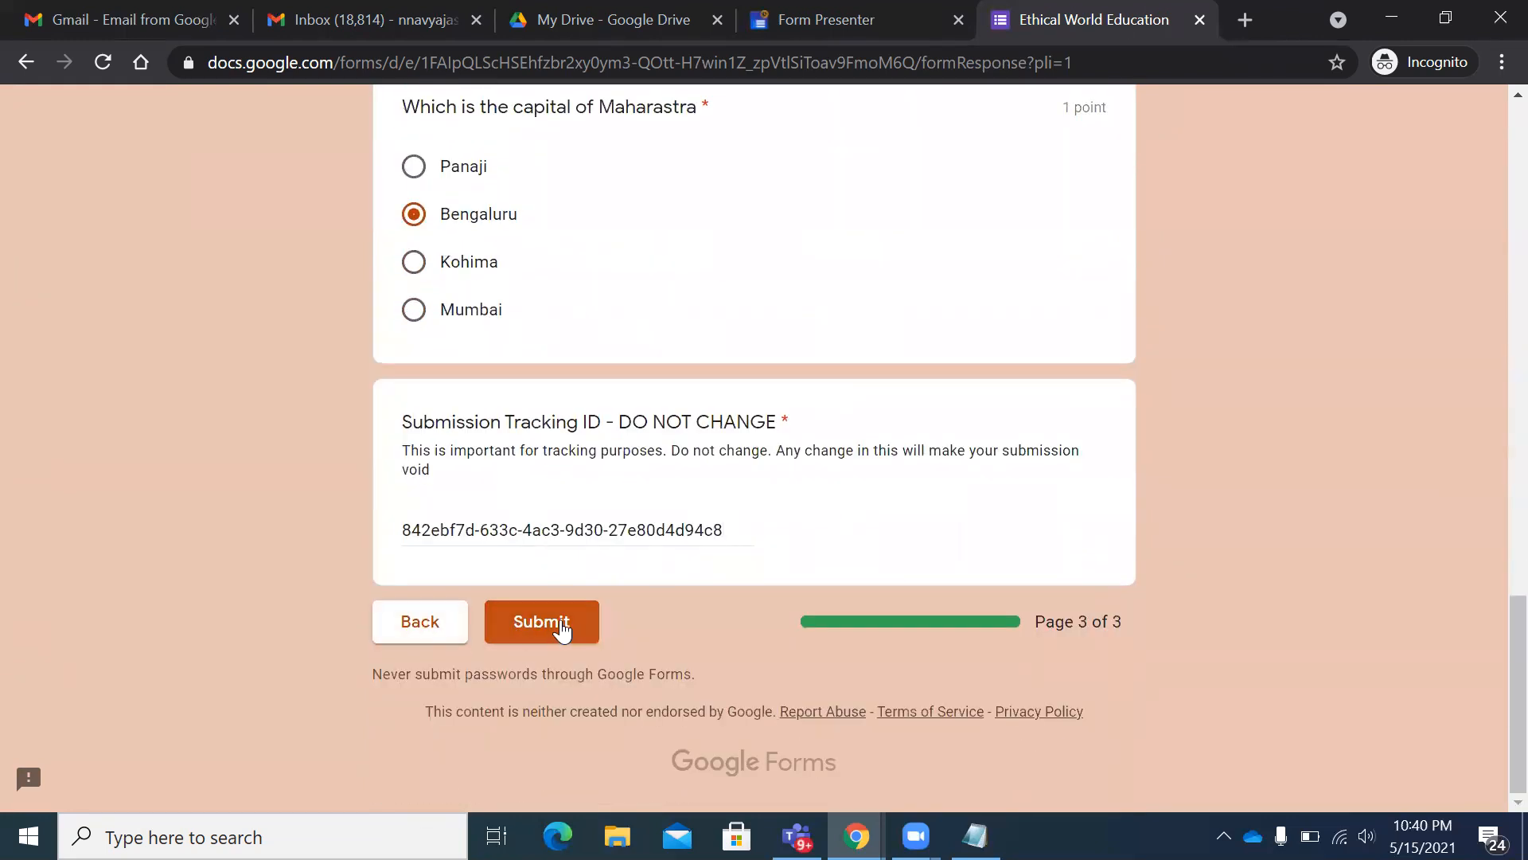
{"action": "left_click", "coordinate": [561, 630]}
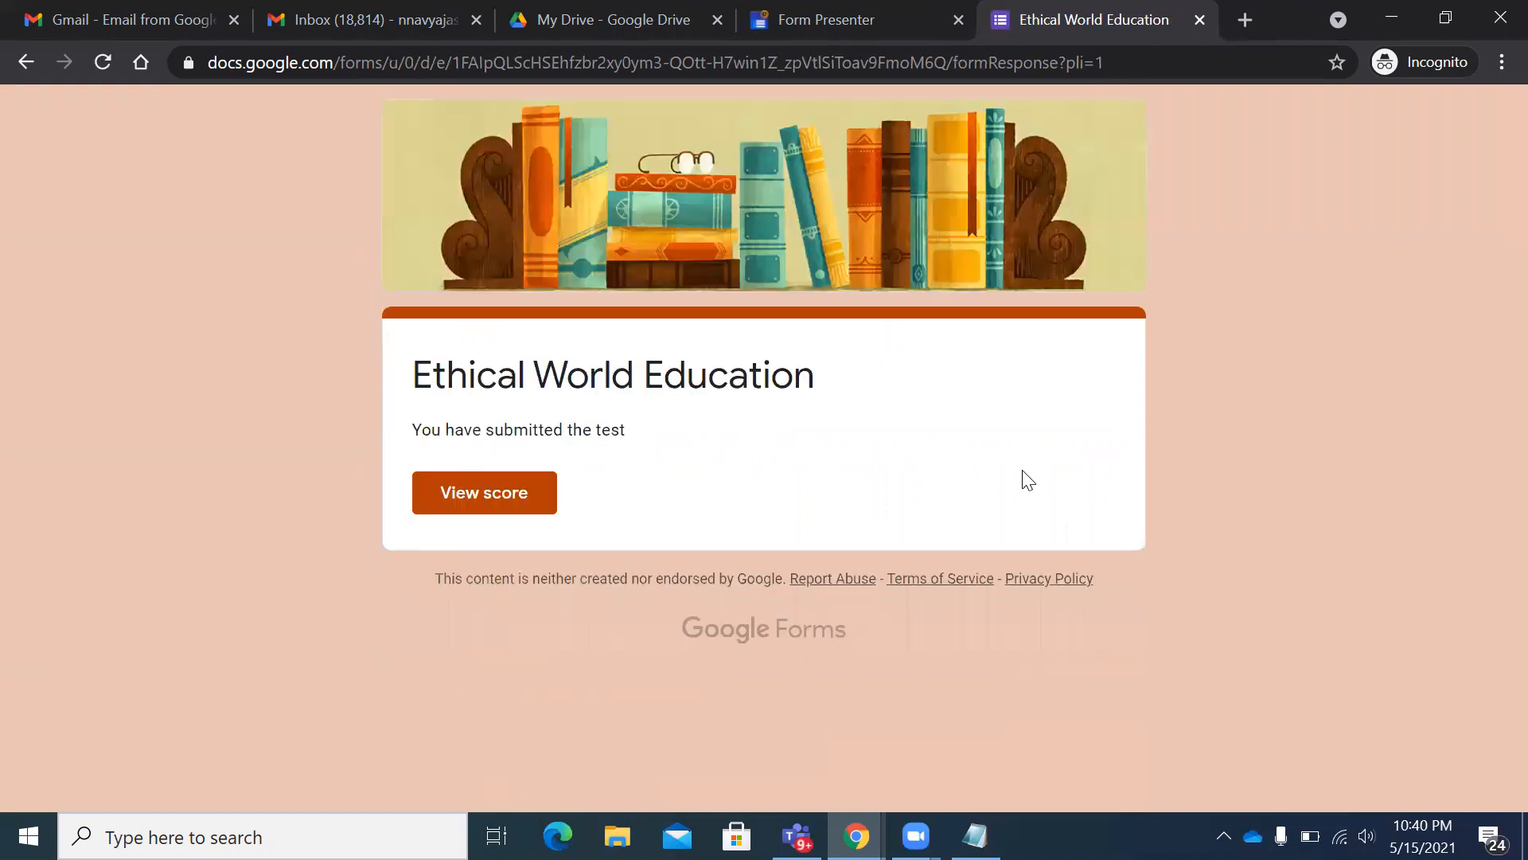
{"action": "left_click_drag", "start_coordinate": [420, 429], "coordinate": [625, 430]}
{"action": "left_click", "coordinate": [685, 437]}
- Open View score and review the 6/10 total and the first Online Quiz 1 results
{"action": "left_click", "coordinate": [500, 501]}
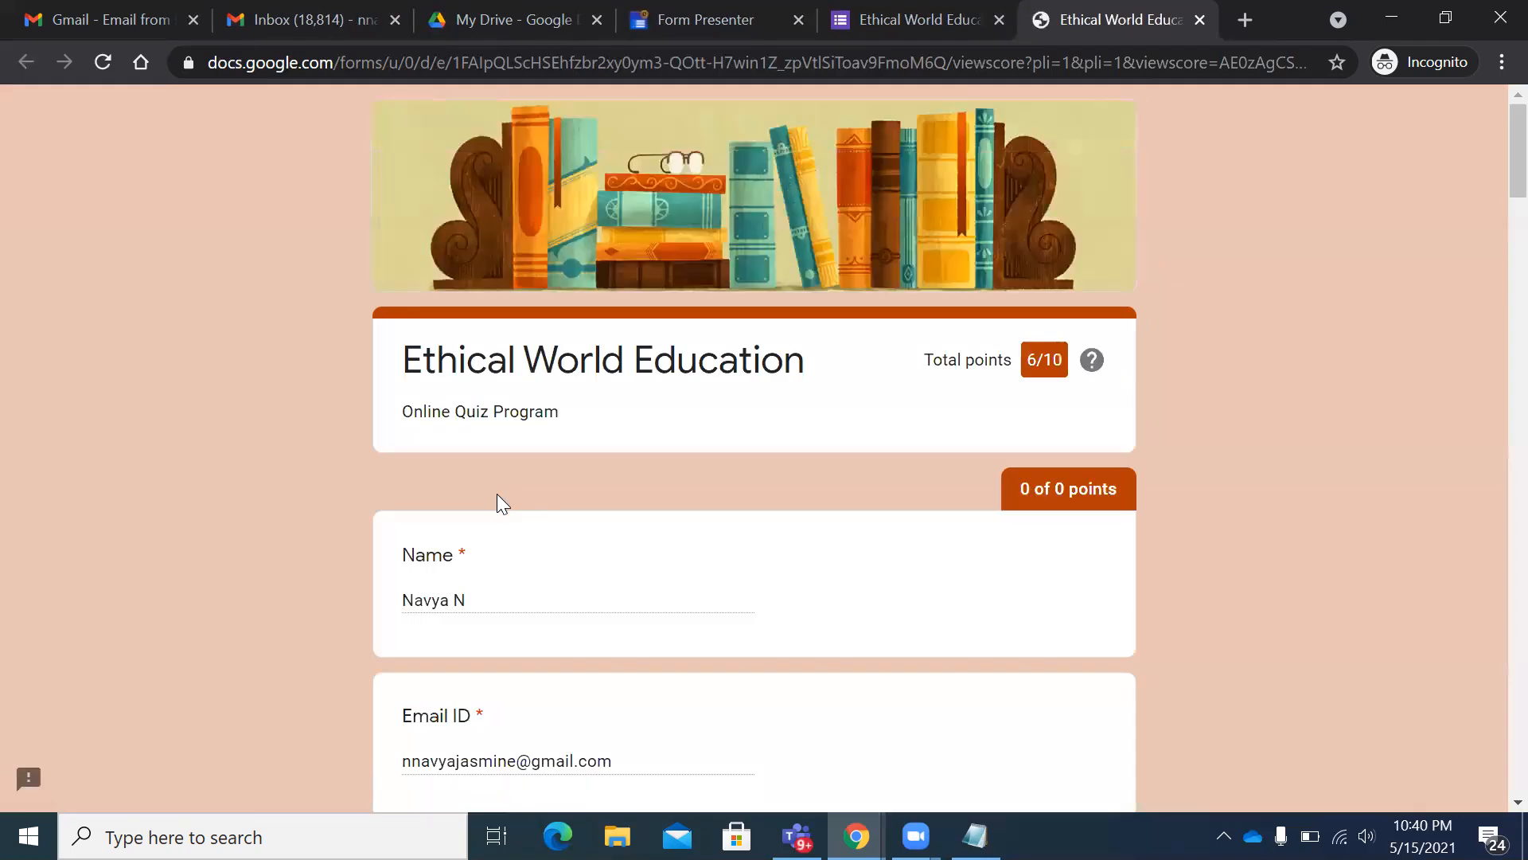
{"action": "left_click_drag", "start_coordinate": [1067, 362], "coordinate": [1031, 360]}
{"action": "scroll", "coordinate": [957, 474], "scroll_direction": "down", "scroll_amount": 9}
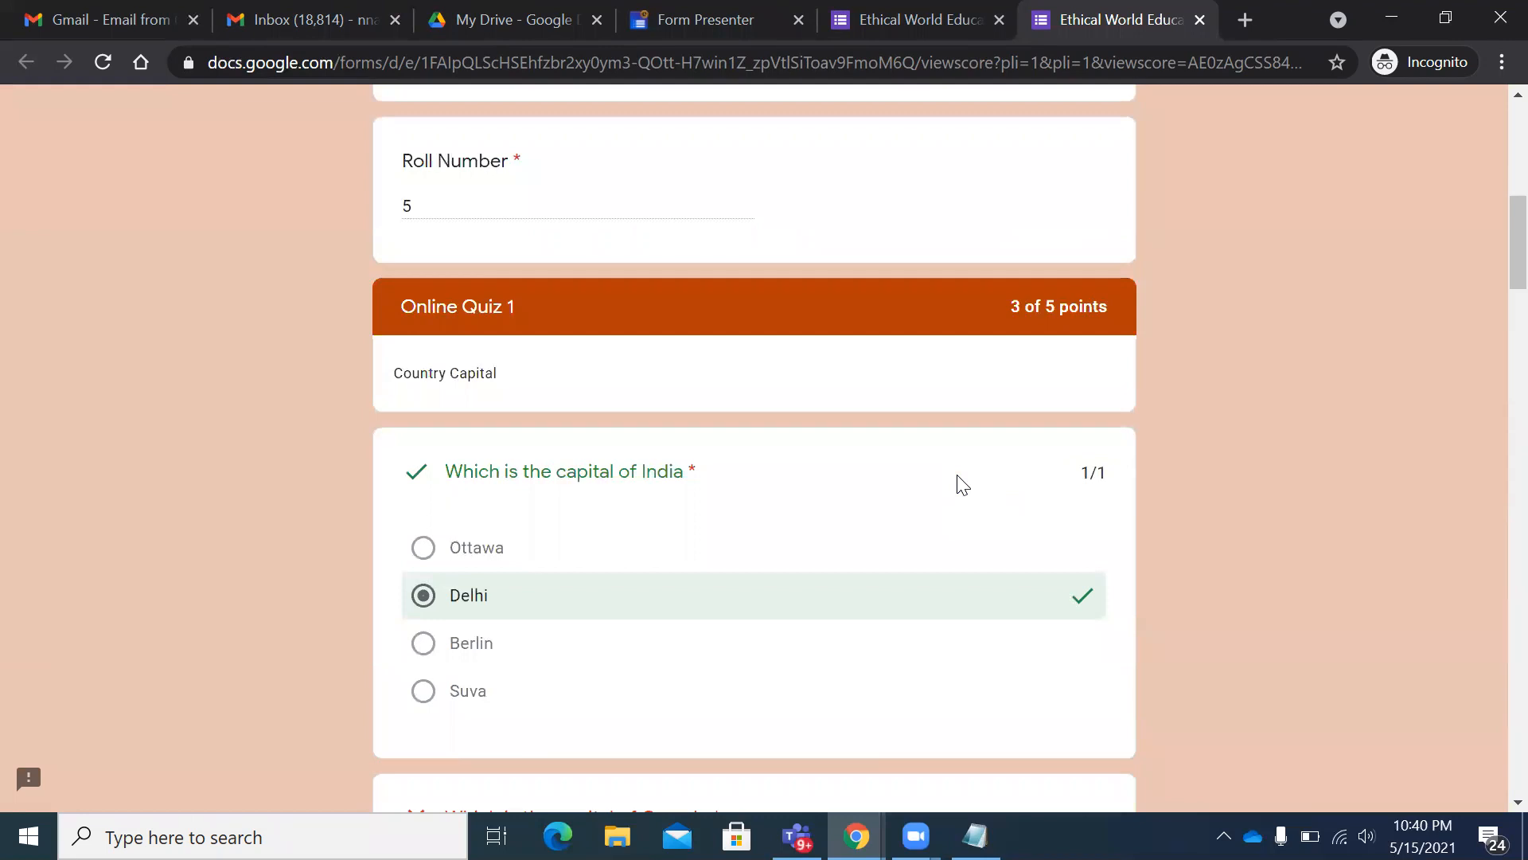
{"action": "scroll", "coordinate": [939, 481], "scroll_direction": "down", "scroll_amount": 2}
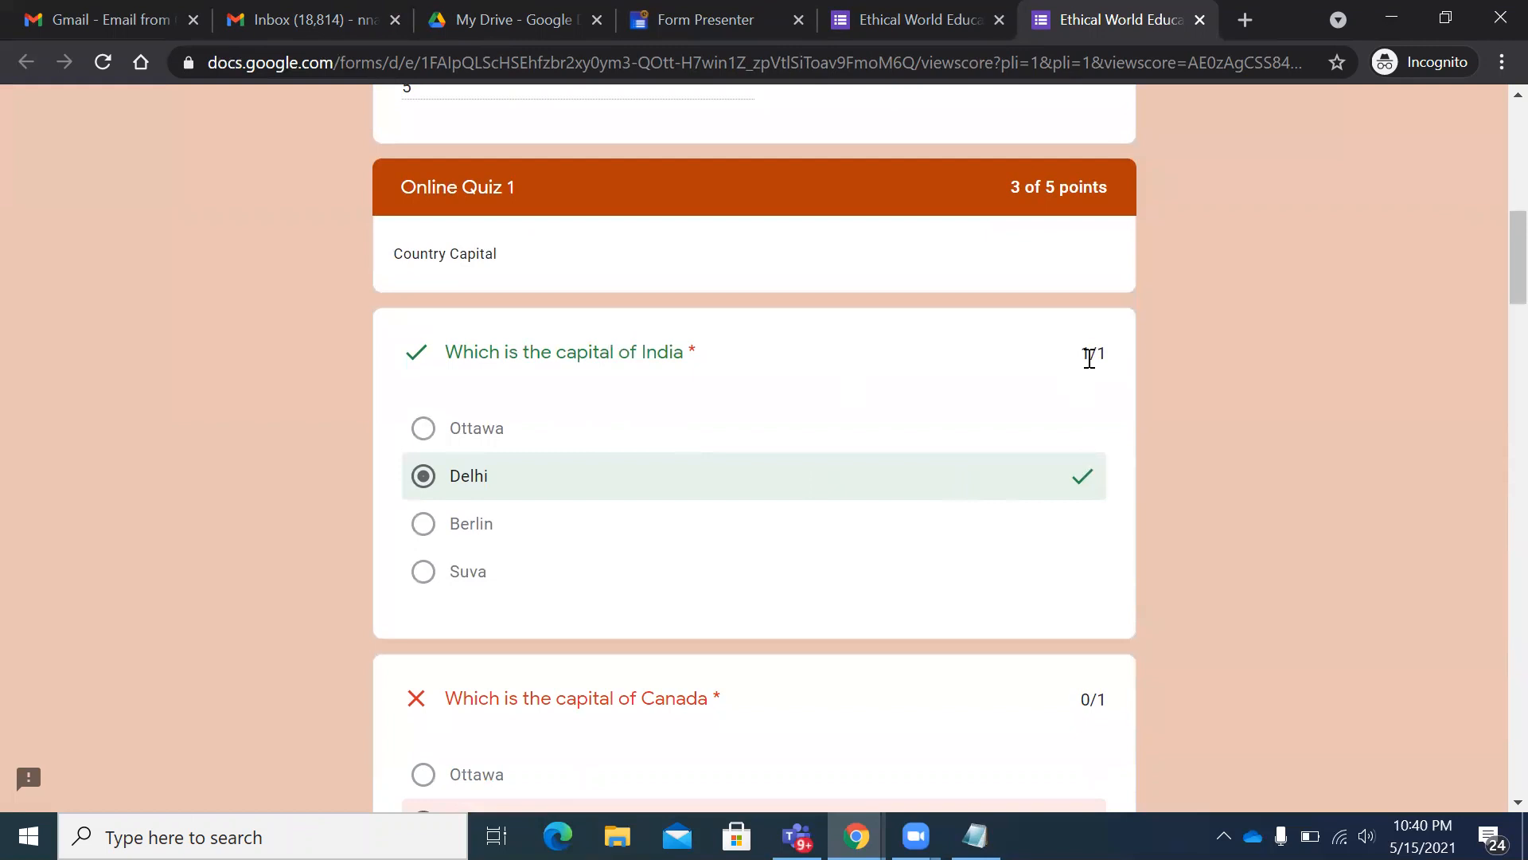
{"action": "scroll", "coordinate": [1007, 414], "scroll_direction": "down", "scroll_amount": 2}
{"action": "left_click_drag", "start_coordinate": [1079, 233], "coordinate": [1106, 238]}
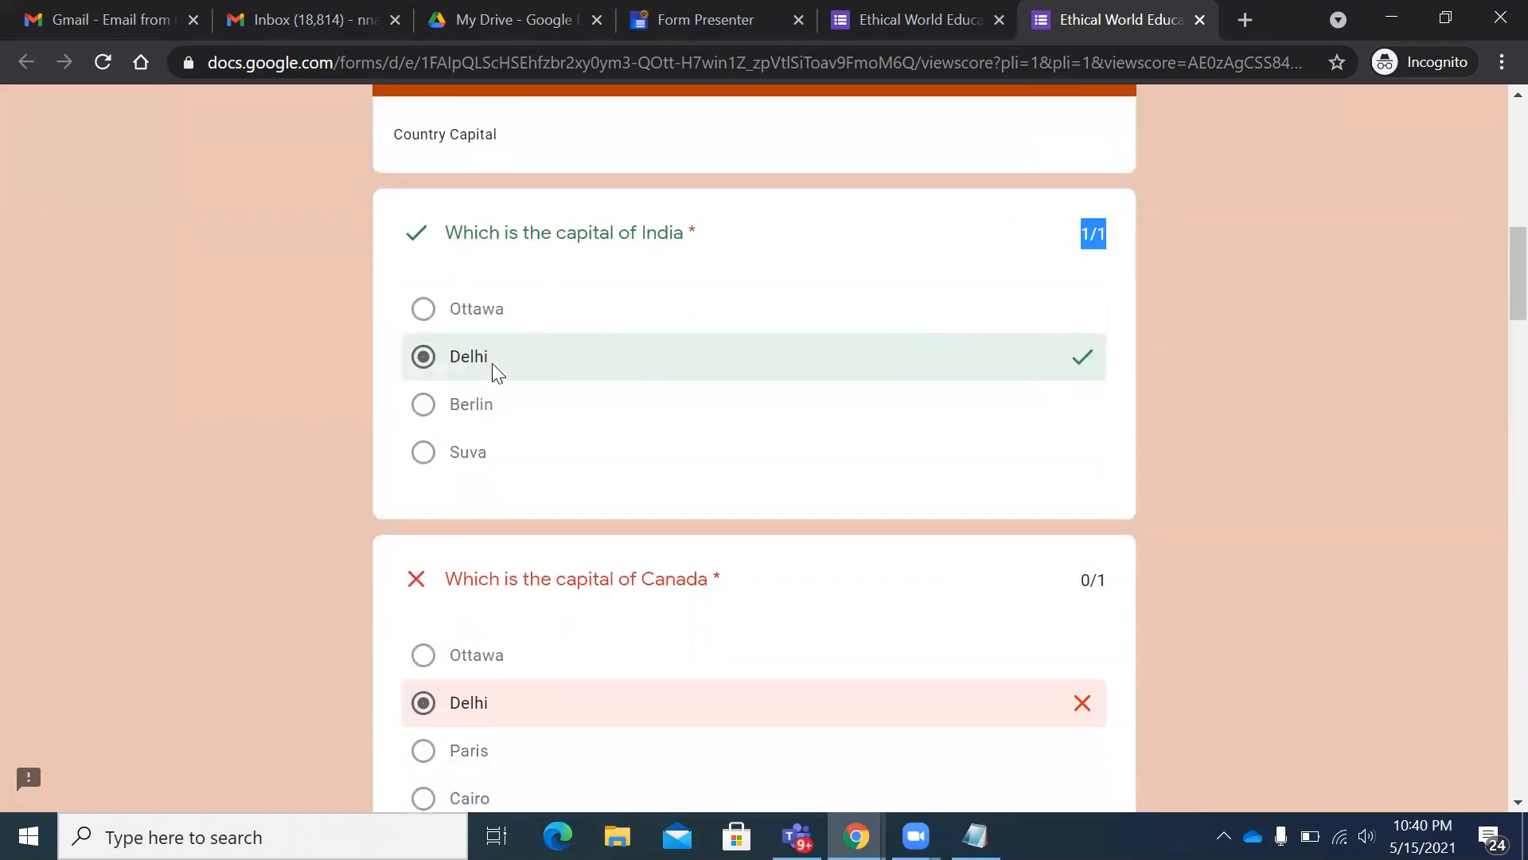
{"action": "scroll", "coordinate": [1080, 363], "scroll_direction": "down", "scroll_amount": 3}
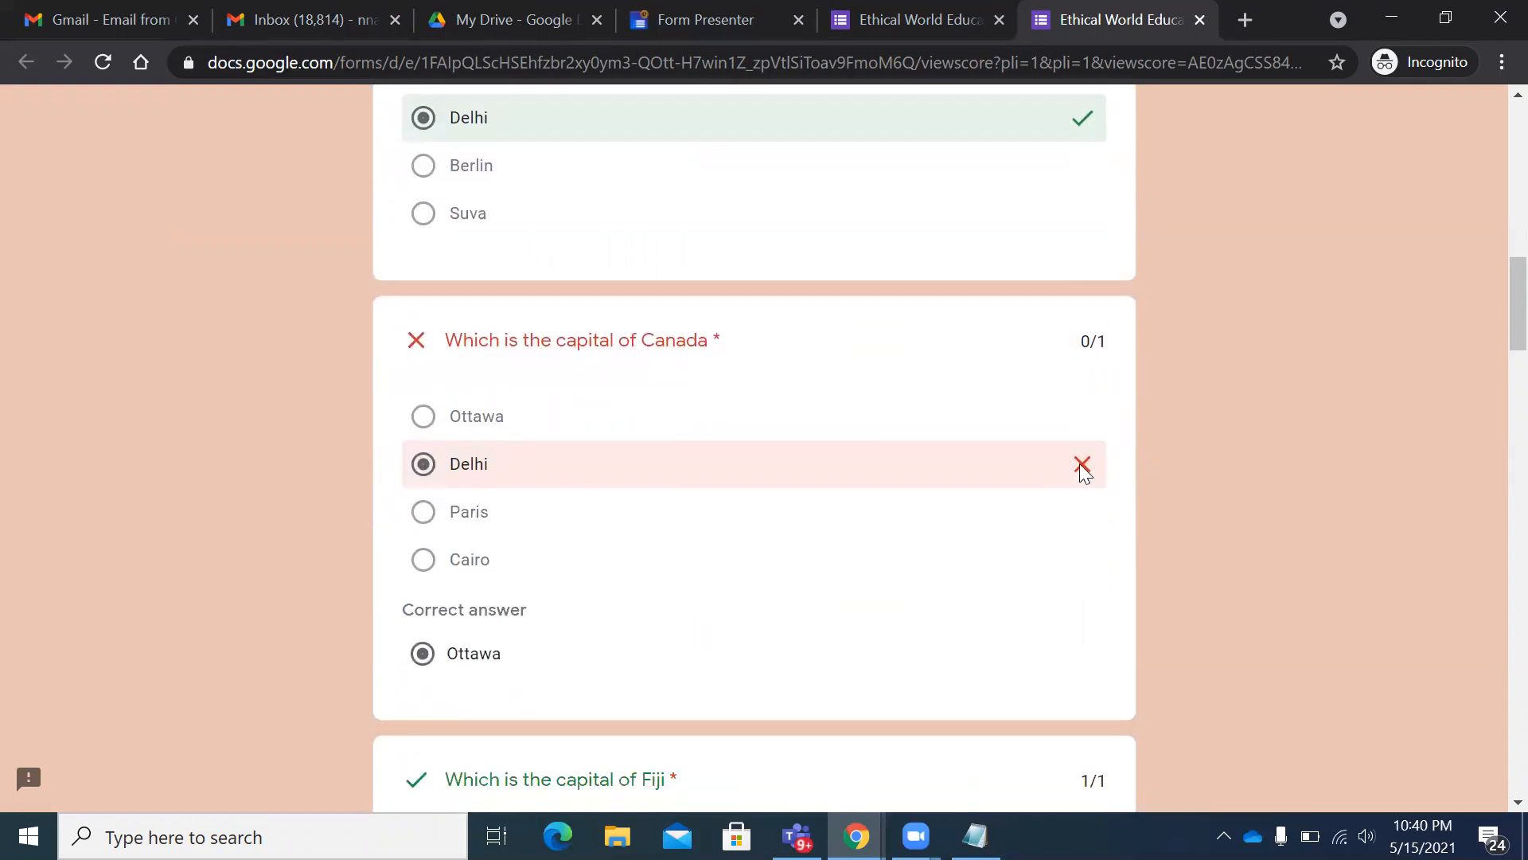
{"action": "scroll", "coordinate": [1080, 463], "scroll_direction": "down", "scroll_amount": 3}
{"action": "mouse_move", "coordinate": [413, 371]}
{"action": "left_mouse_down"}
{"action": "mouse_move", "coordinate": [566, 422]}
{"action": "mouse_move", "coordinate": [385, 399]}
{"action": "mouse_move", "coordinate": [385, 375]}
{"action": "left_mouse_up"}
{"action": "scroll", "coordinate": [911, 398], "scroll_direction": "down", "scroll_amount": 3}
{"action": "scroll", "coordinate": [788, 420], "scroll_direction": "down", "scroll_amount": 5}
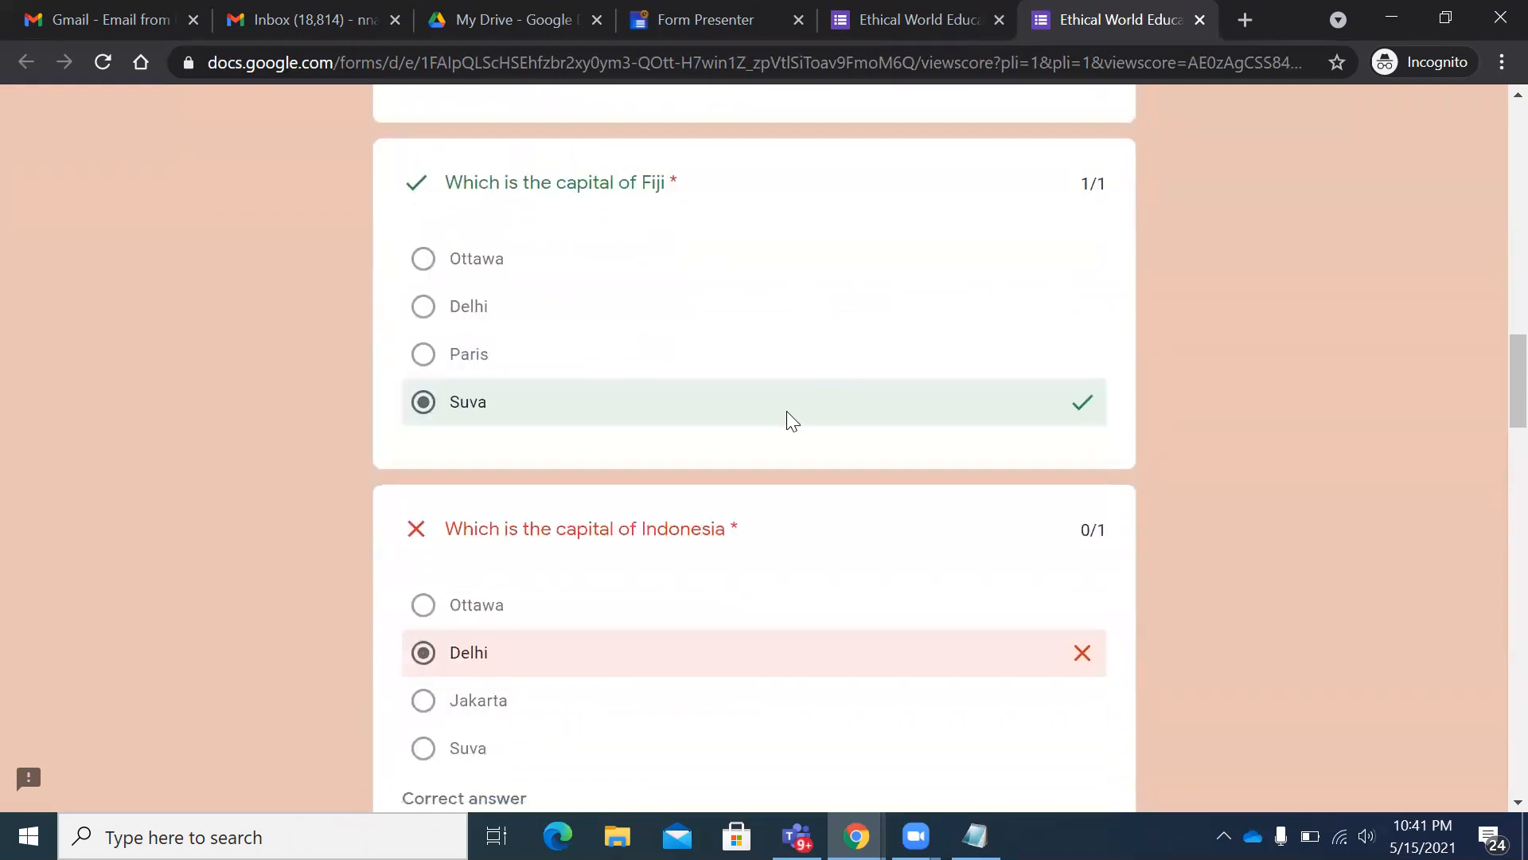
- Review the remaining results, noting Jakarta as Indonesia's correct answer and Panaji for Goa
{"action": "left_click_drag", "start_coordinate": [566, 478], "coordinate": [423, 463]}
{"action": "left_click_drag", "start_coordinate": [478, 624], "coordinate": [697, 543]}
{"action": "scroll", "coordinate": [696, 544], "scroll_direction": "down", "scroll_amount": 5}
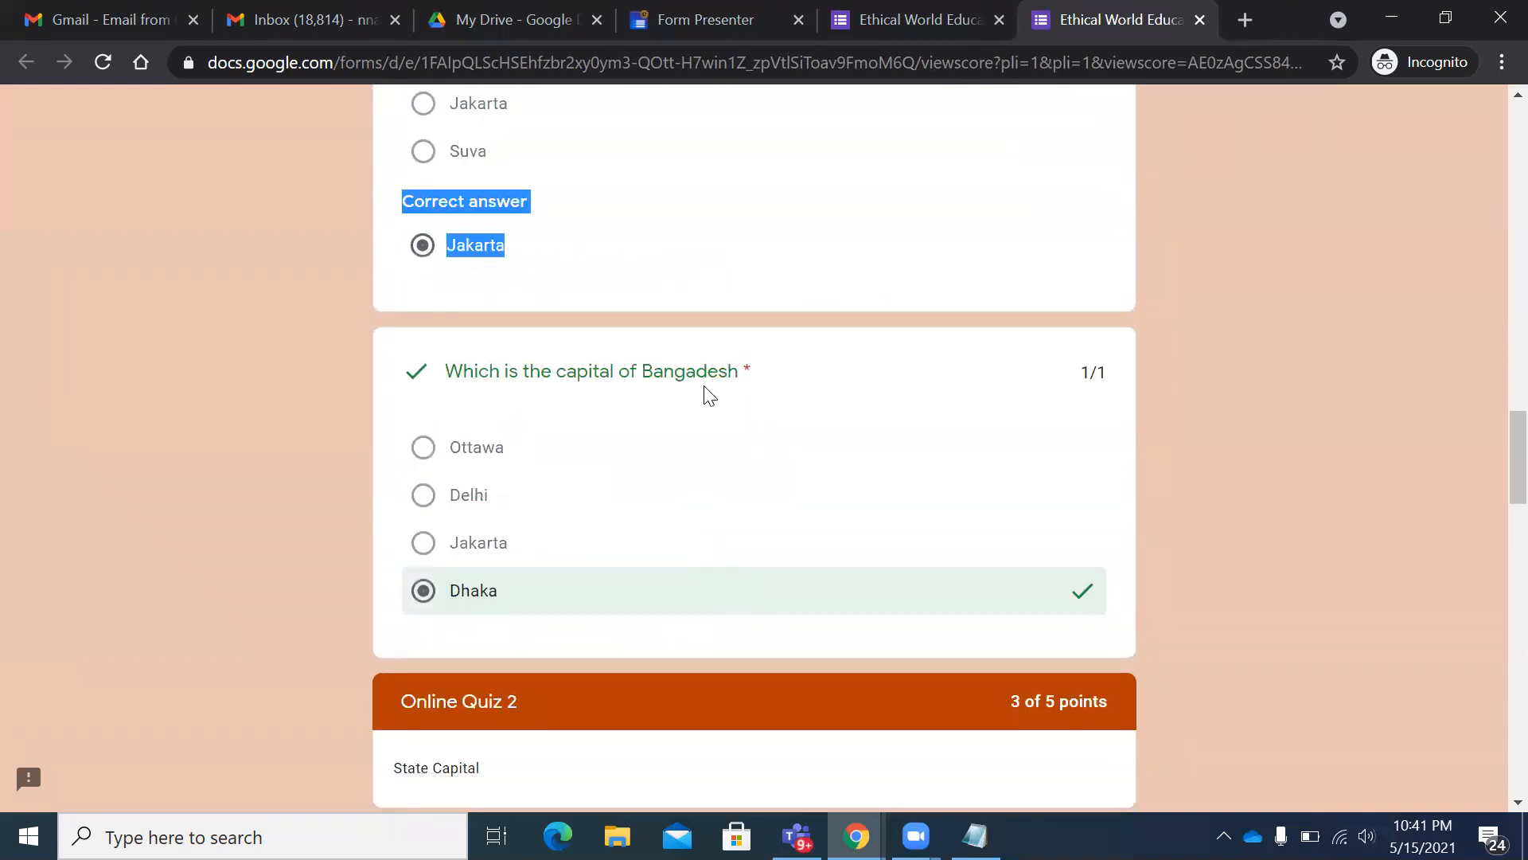
{"action": "scroll", "coordinate": [664, 549], "scroll_direction": "down", "scroll_amount": 5}
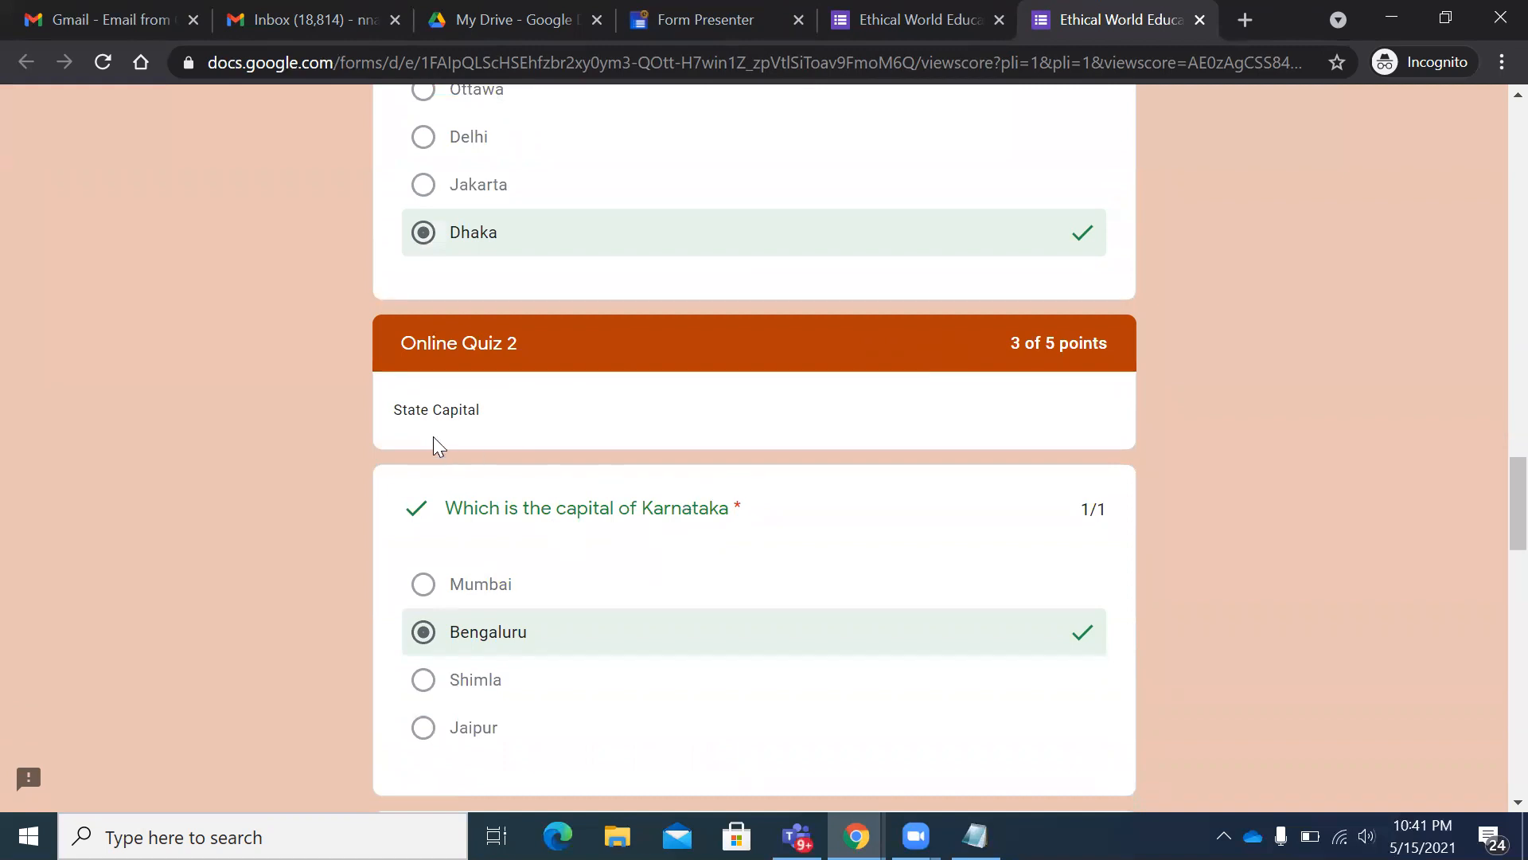
{"action": "scroll", "coordinate": [421, 428], "scroll_direction": "down", "scroll_amount": 3}
{"action": "scroll", "coordinate": [615, 498], "scroll_direction": "down", "scroll_amount": 2}
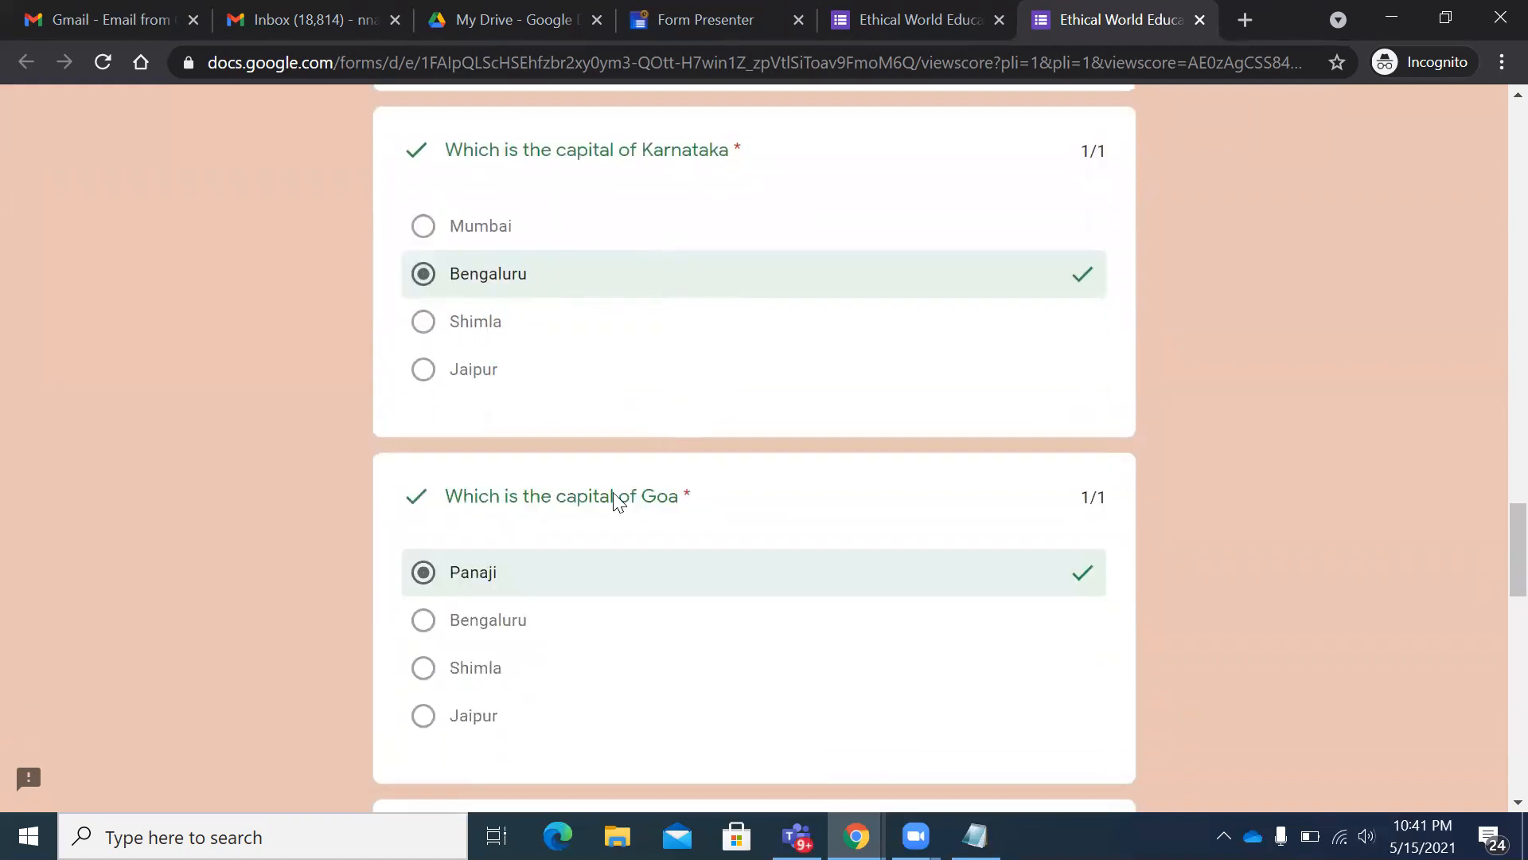
{"action": "scroll", "coordinate": [692, 566], "scroll_direction": "down", "scroll_amount": 6}
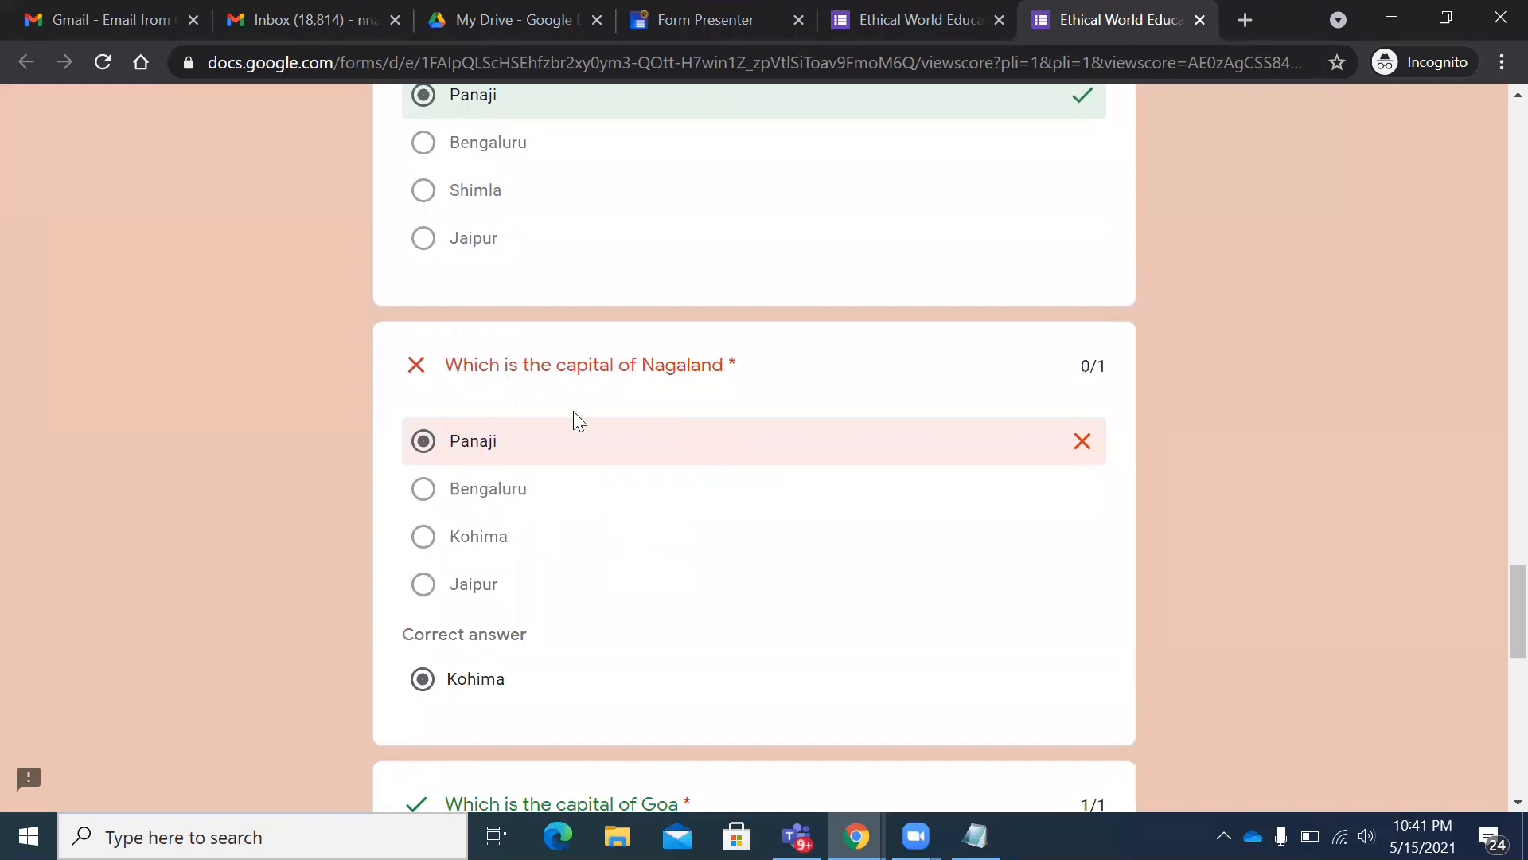
{"action": "scroll", "coordinate": [611, 593], "scroll_direction": "down", "scroll_amount": 5}
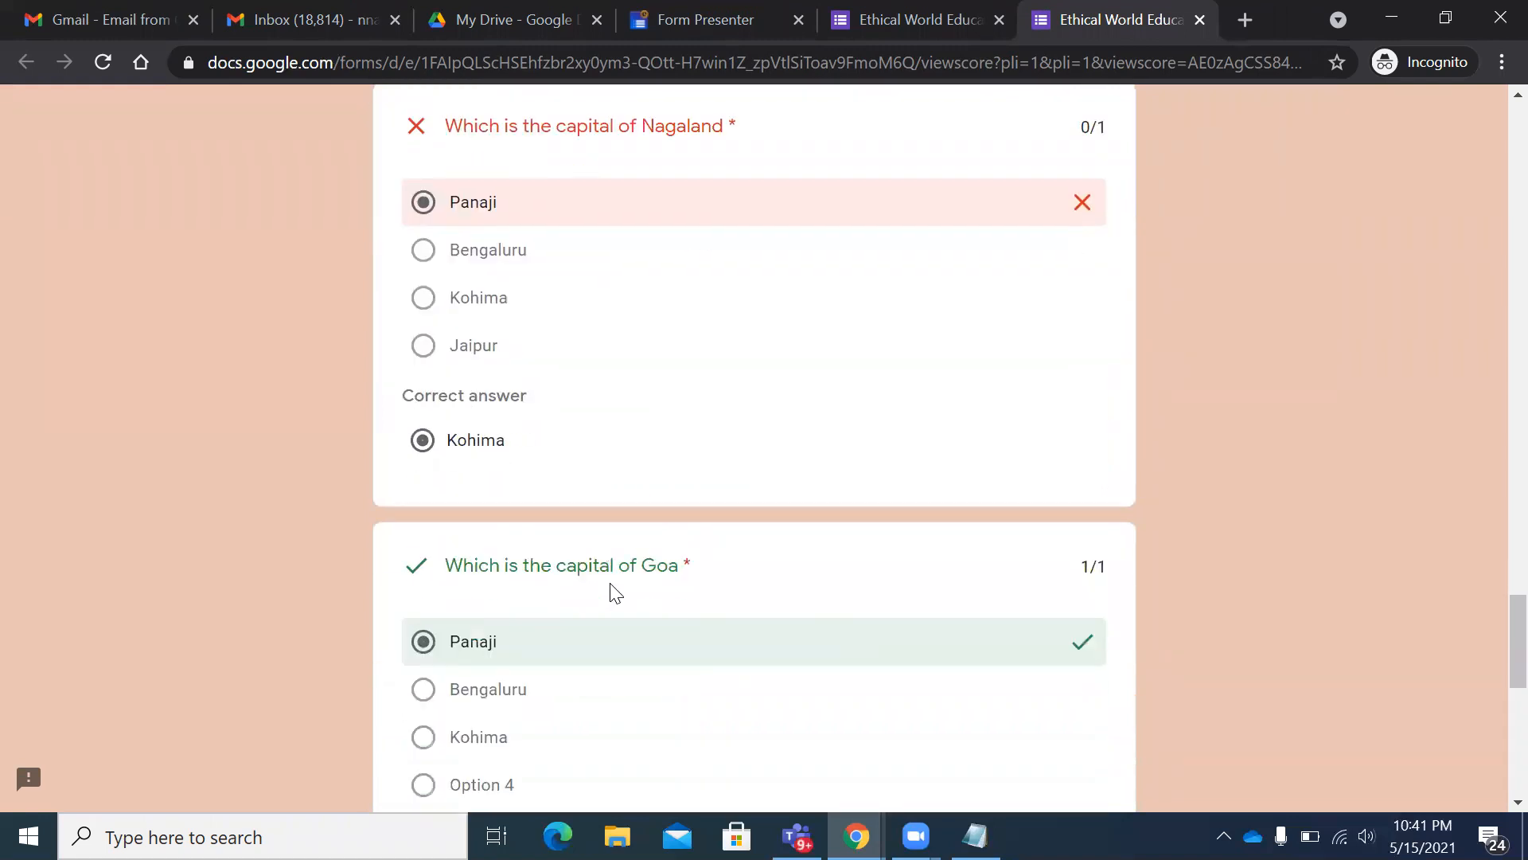
{"action": "scroll", "coordinate": [620, 587], "scroll_direction": "down", "scroll_amount": 3}
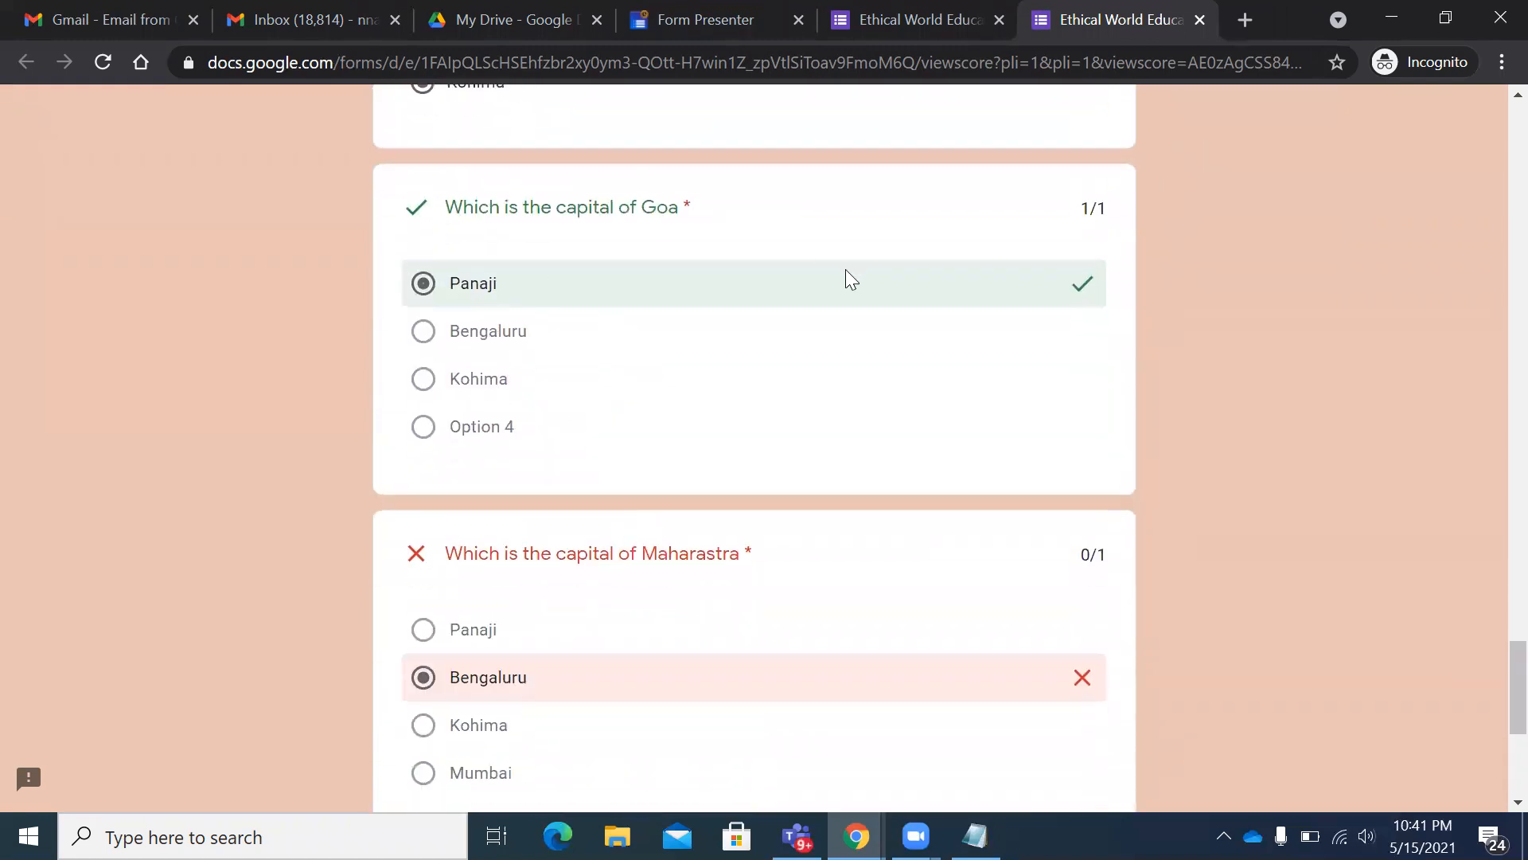
{"action": "left_click_drag", "start_coordinate": [581, 284], "coordinate": [420, 283]}
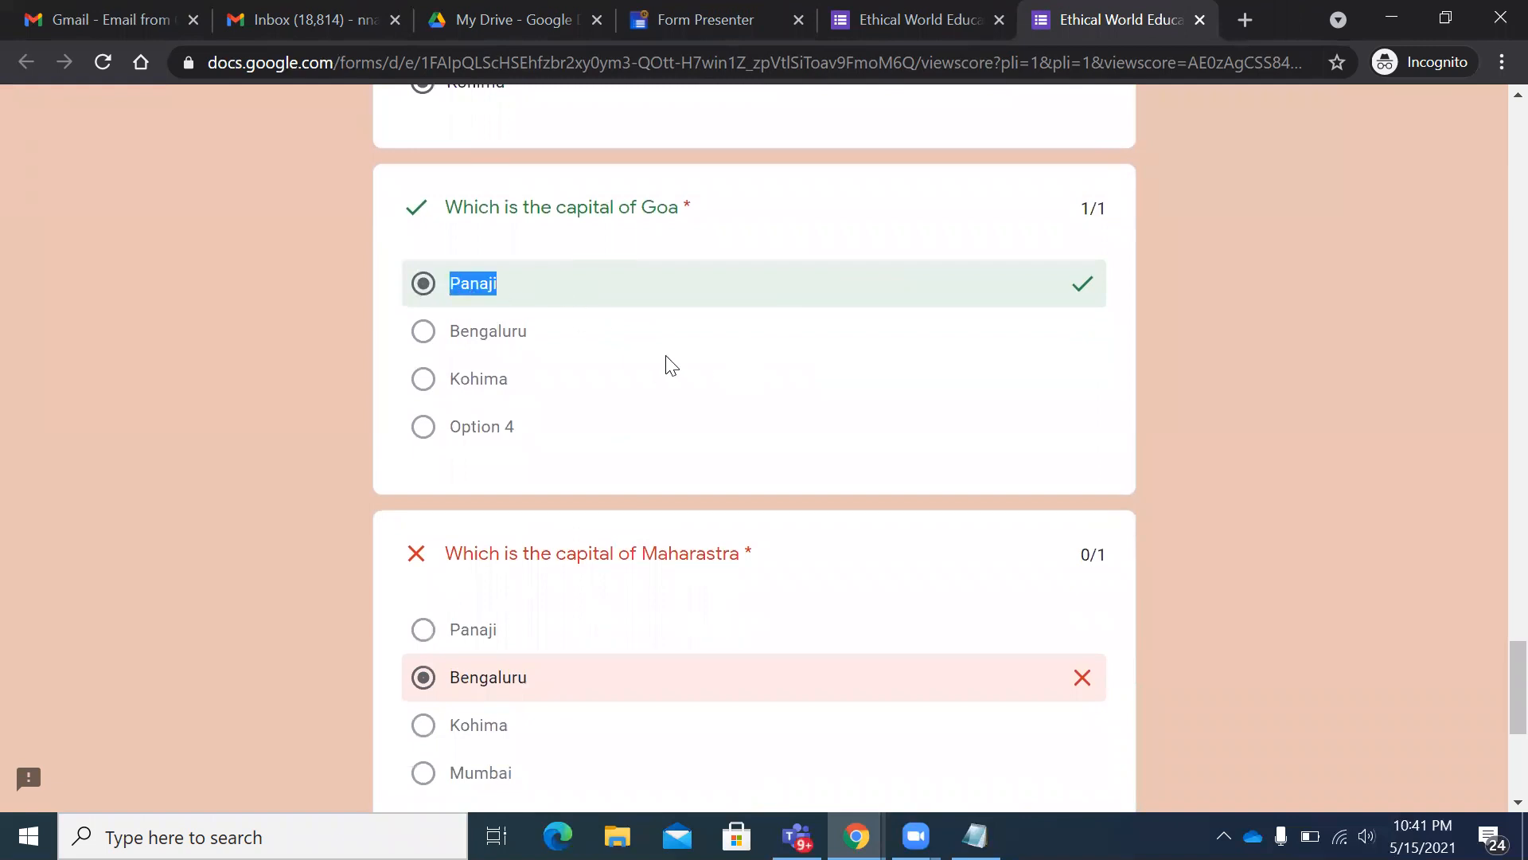
{"action": "scroll", "coordinate": [605, 354], "scroll_direction": "down", "scroll_amount": 3}
{"action": "left_click_drag", "start_coordinate": [787, 317], "coordinate": [499, 313]}
{"action": "left_click", "coordinate": [532, 448]}
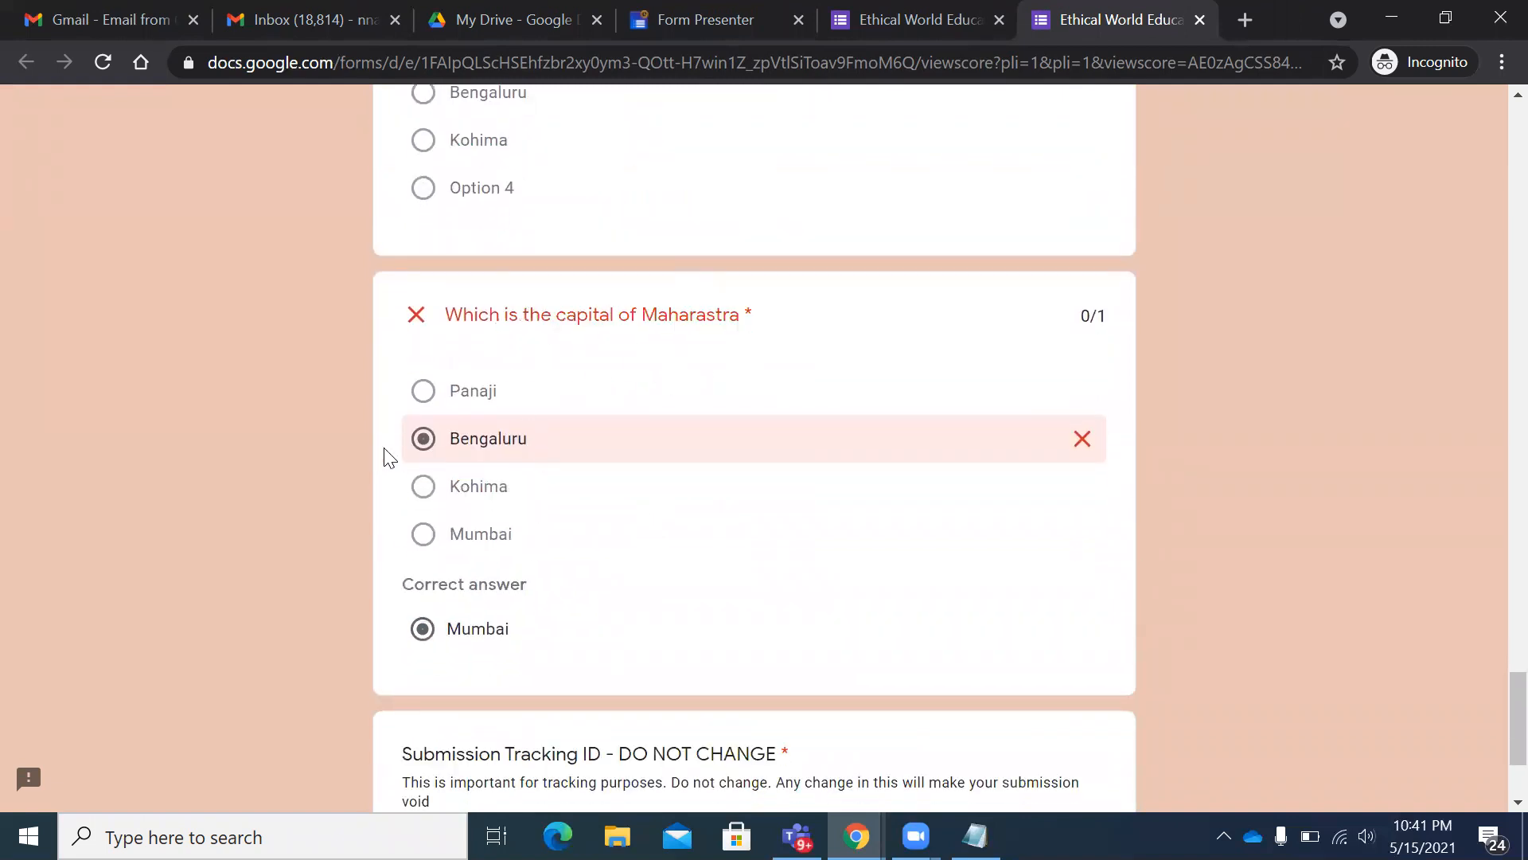
{"action": "left_click_drag", "start_coordinate": [555, 641], "coordinate": [389, 601]}
{"action": "scroll", "coordinate": [672, 542], "scroll_direction": "down", "scroll_amount": 3}
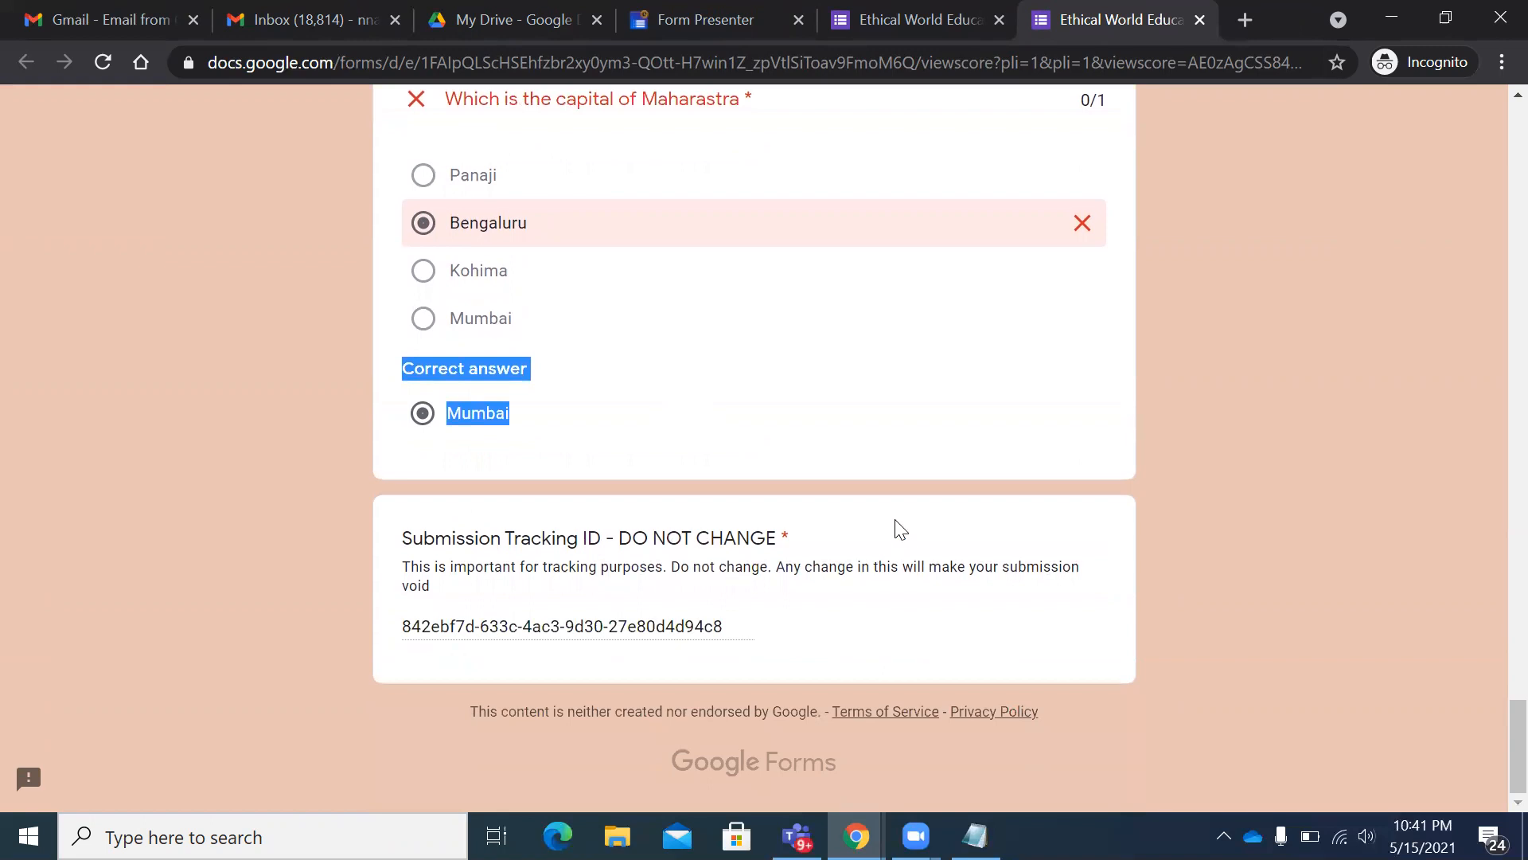
{"action": "scroll", "coordinate": [899, 529], "scroll_direction": "up", "scroll_amount": 15}
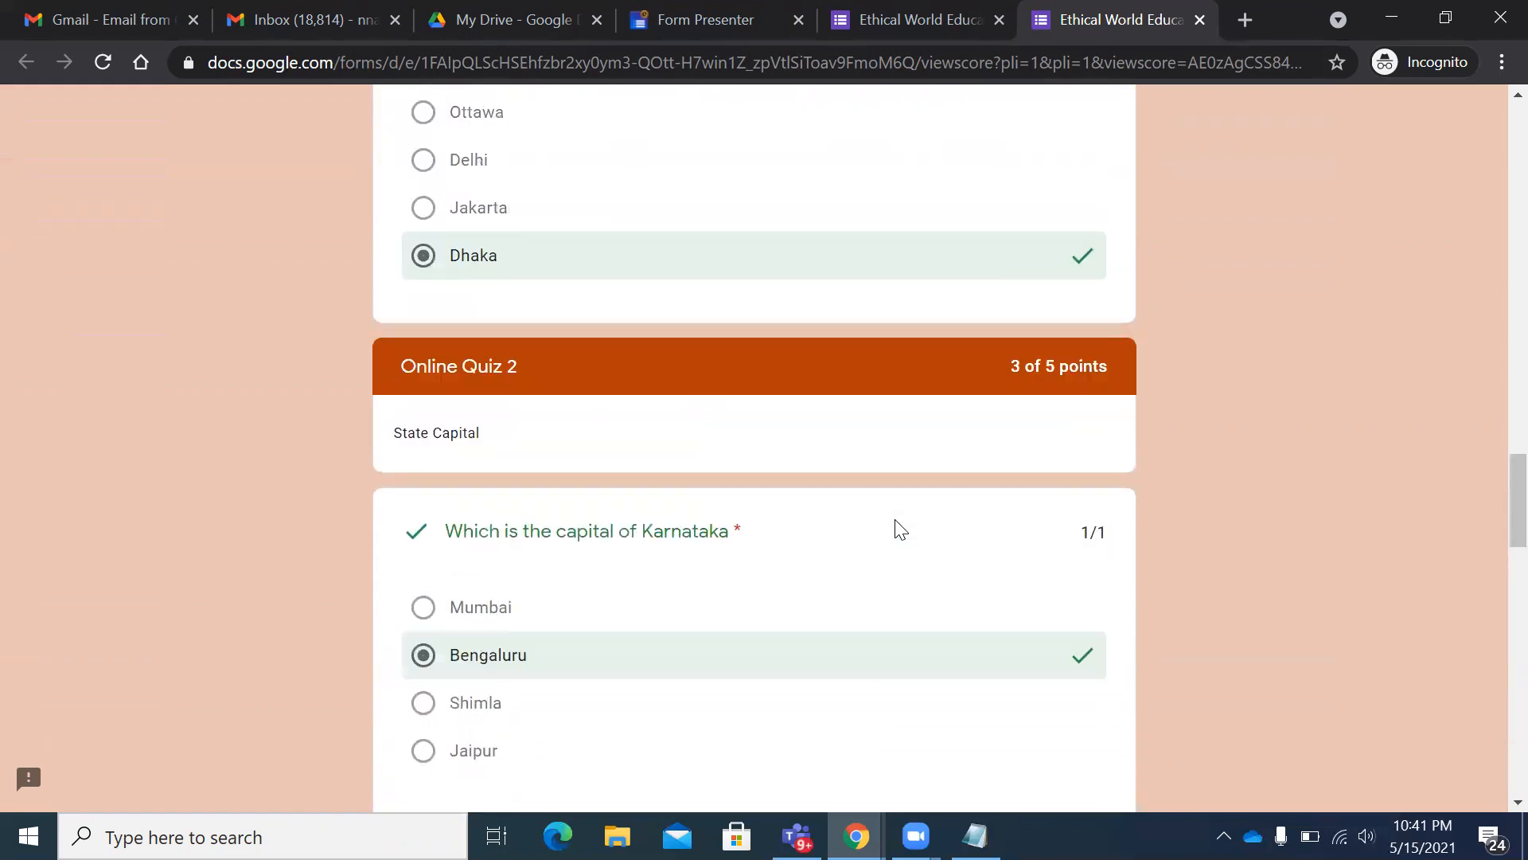
{"action": "scroll", "coordinate": [899, 529], "scroll_direction": "up", "scroll_amount": 6}
{"action": "scroll", "coordinate": [898, 509], "scroll_direction": "up", "scroll_amount": 13}
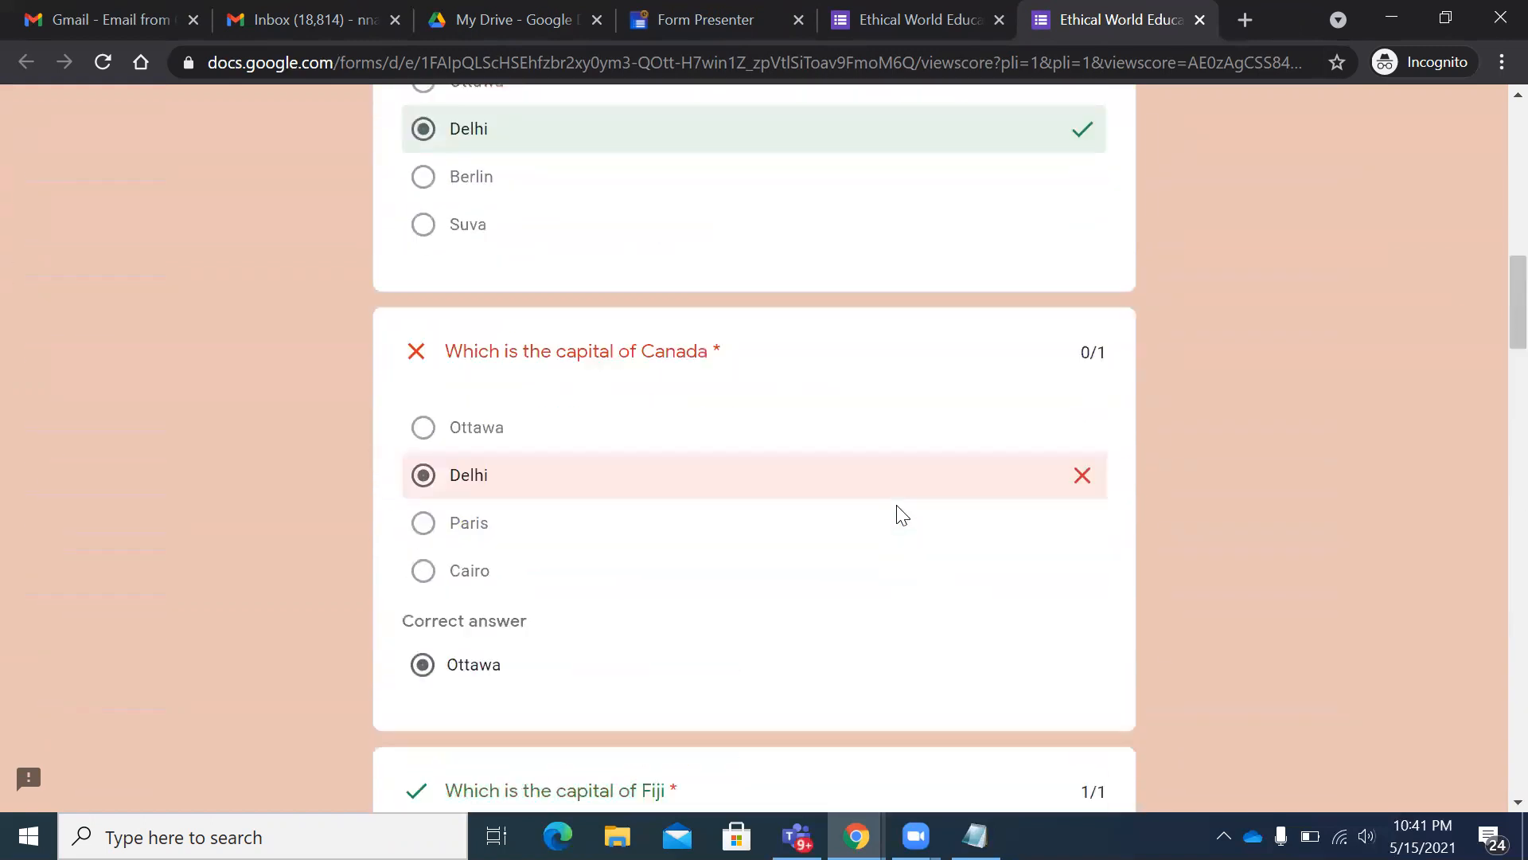